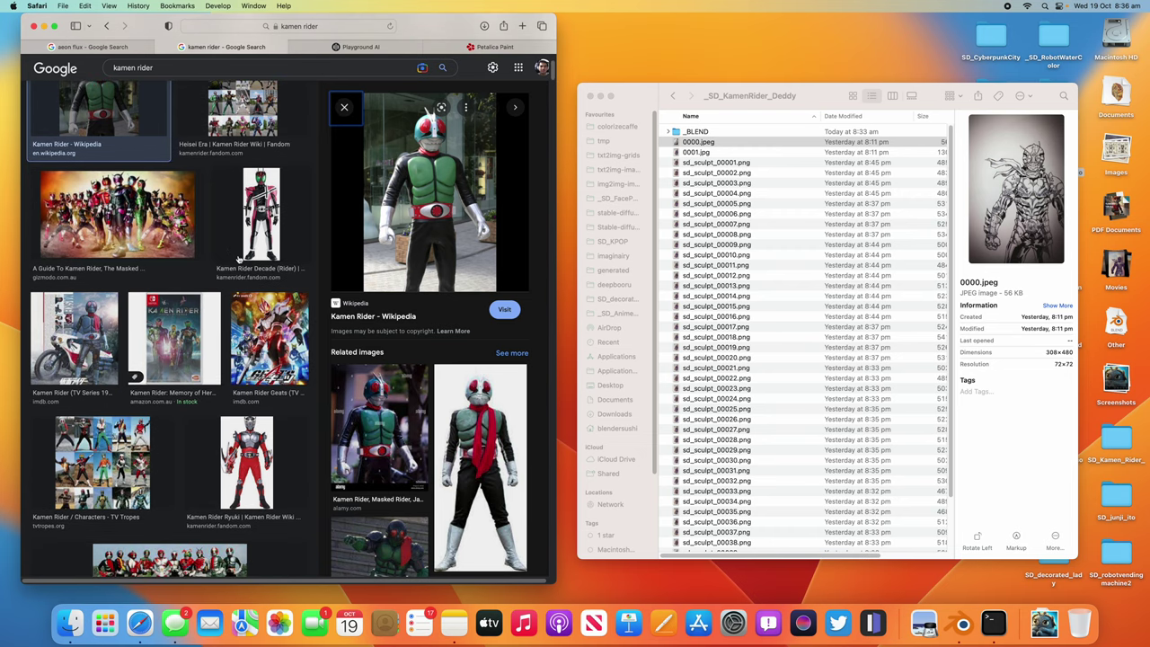
Browse the Kamen Rider image results, previewing the Kamen Rider Geats poster and the Wikipedia photo of the green-suited rider.
scroll(238, 297, "up", 3)
scroll(247, 314, "down", 2)
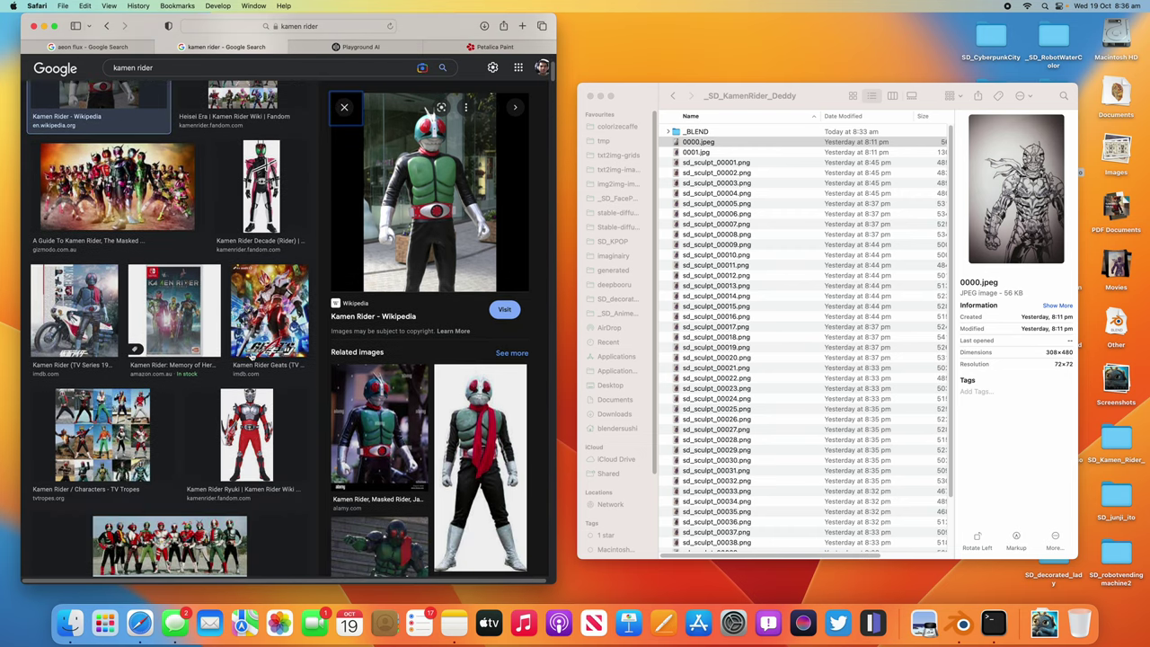
left_click(151, 345)
left_click(255, 317)
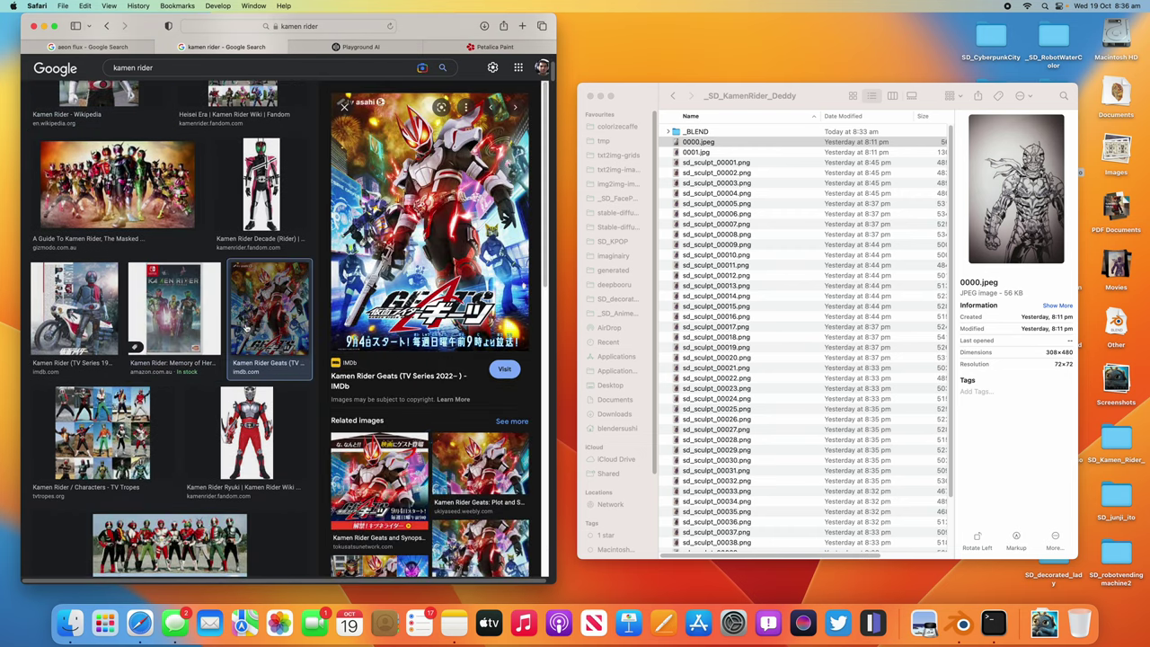
scroll(250, 333, "down", 1)
left_click(253, 407)
scroll(180, 315, "up", 2)
left_click(115, 211)
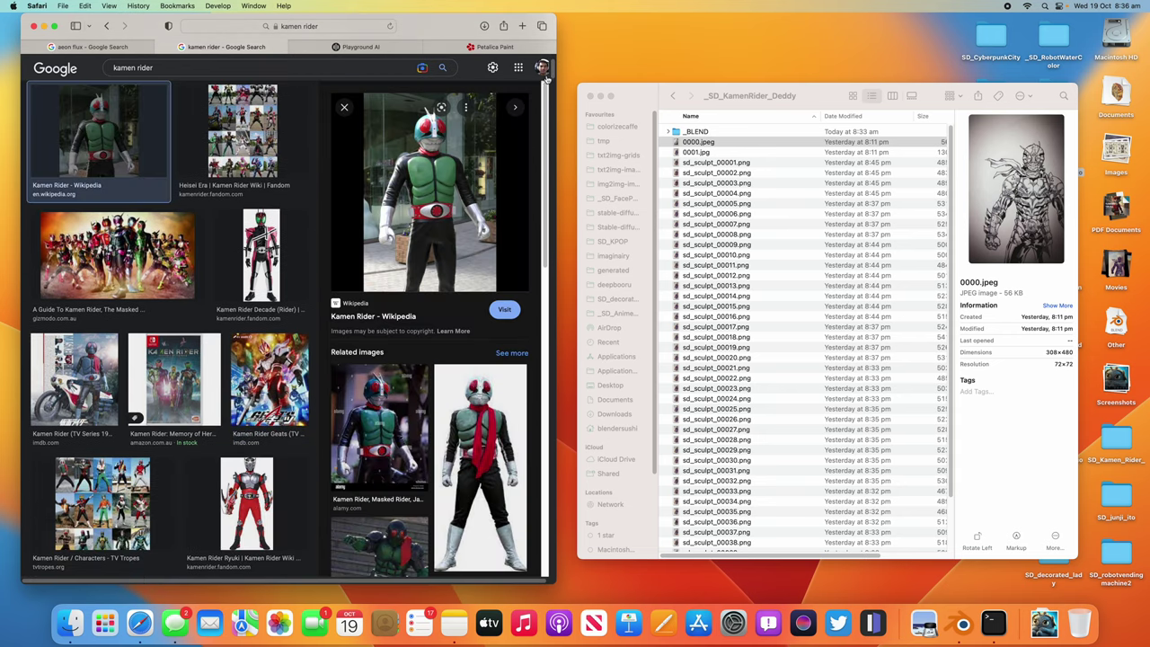
Widen the browser window and preview the Gizmodo group image, the Geats poster, the "A 10th Rider Appears" video and the Illuminerdi Geats image.
left_click_drag(573, 18, 686, 25)
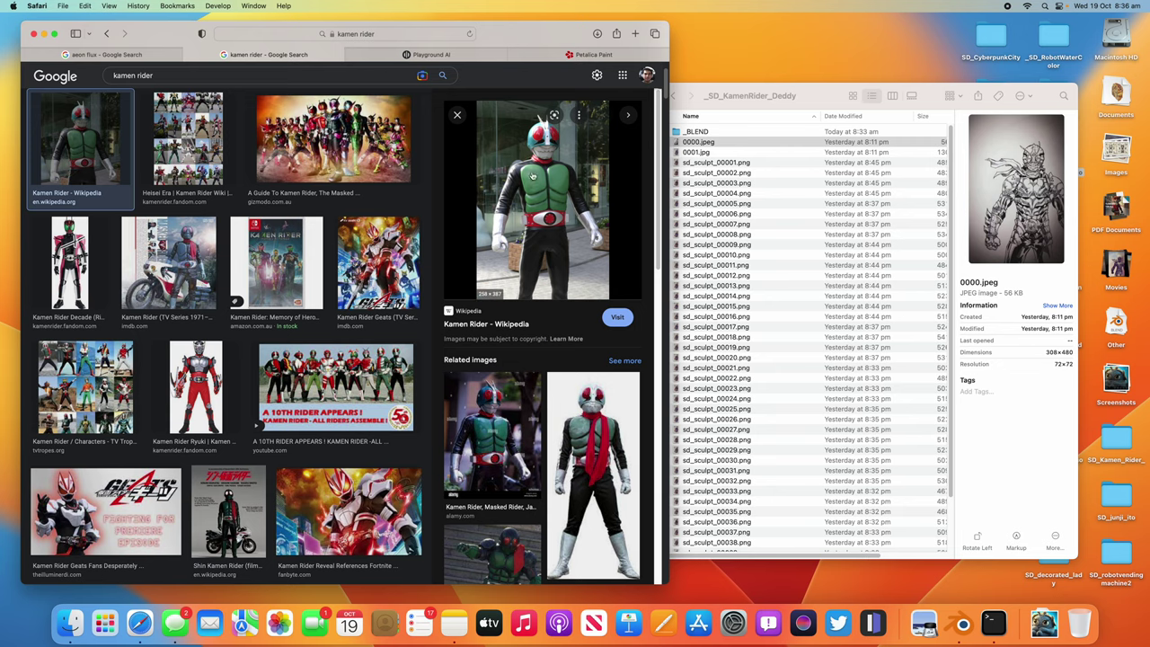
left_click(364, 155)
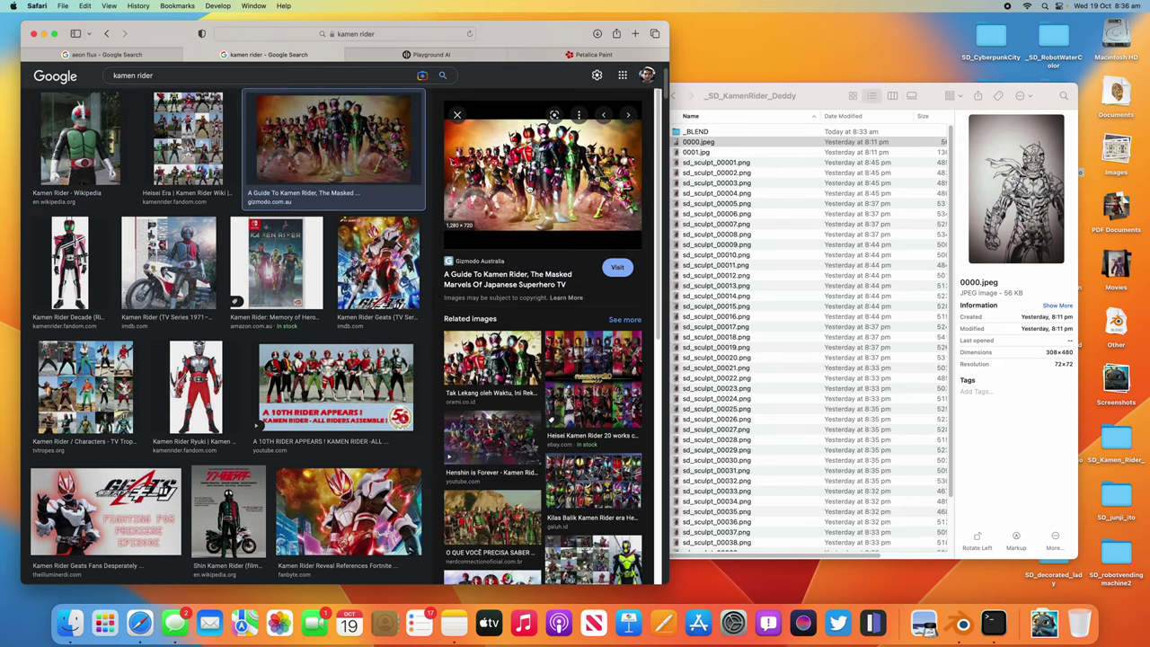
left_click(365, 275)
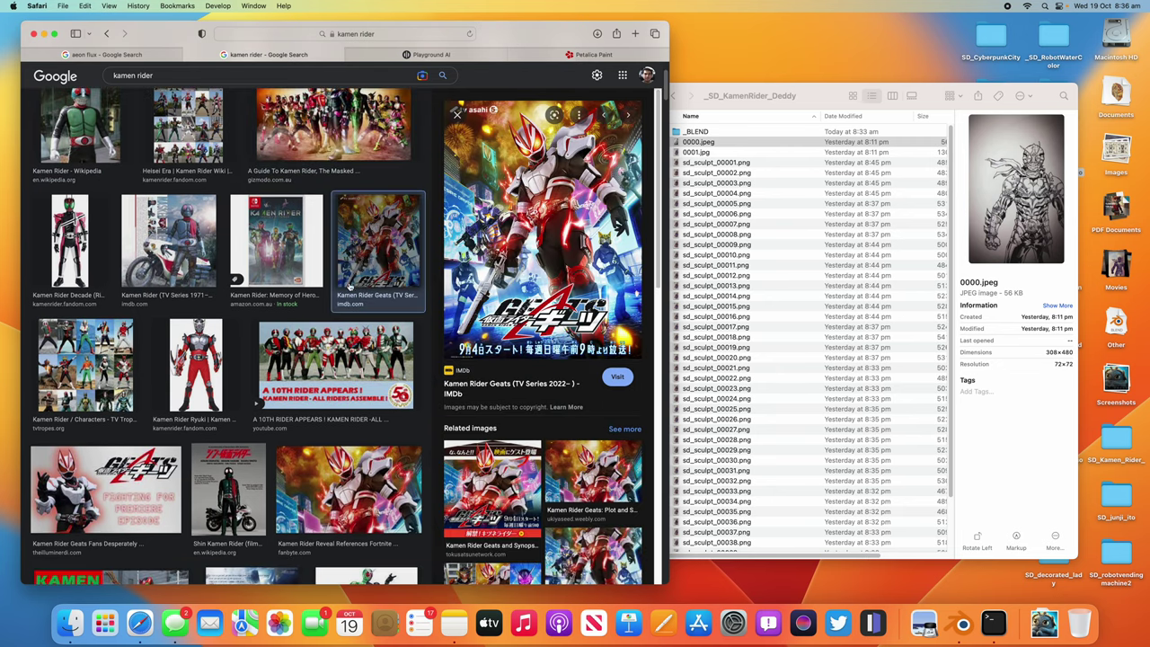
left_click(306, 347)
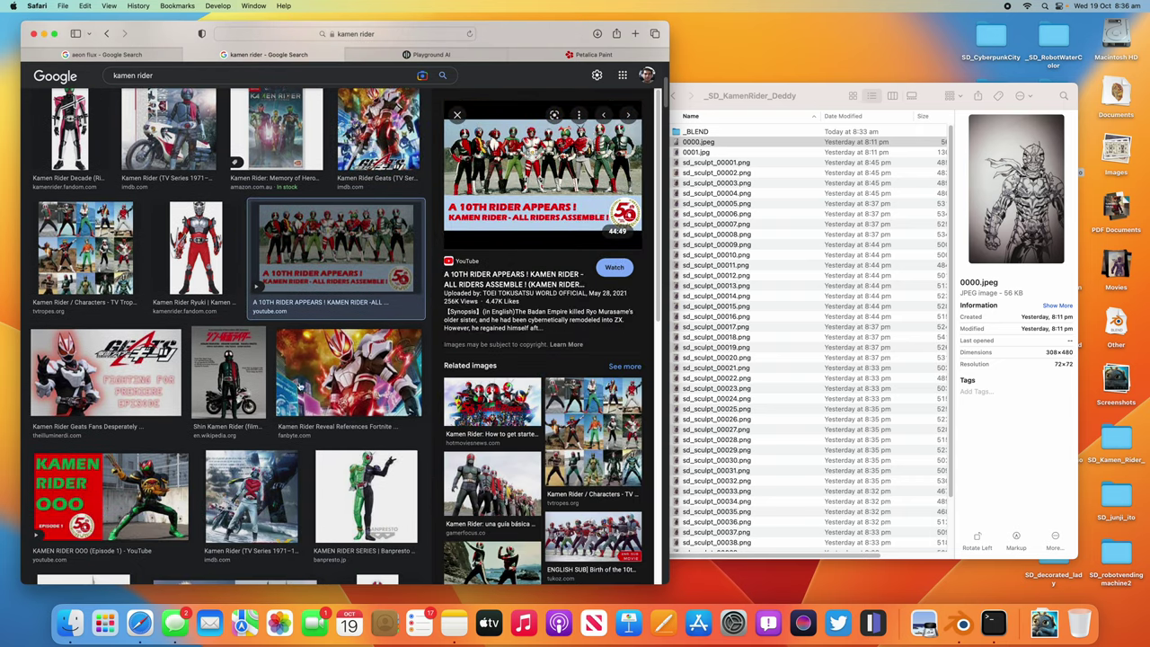
left_click(238, 377)
left_click(142, 380)
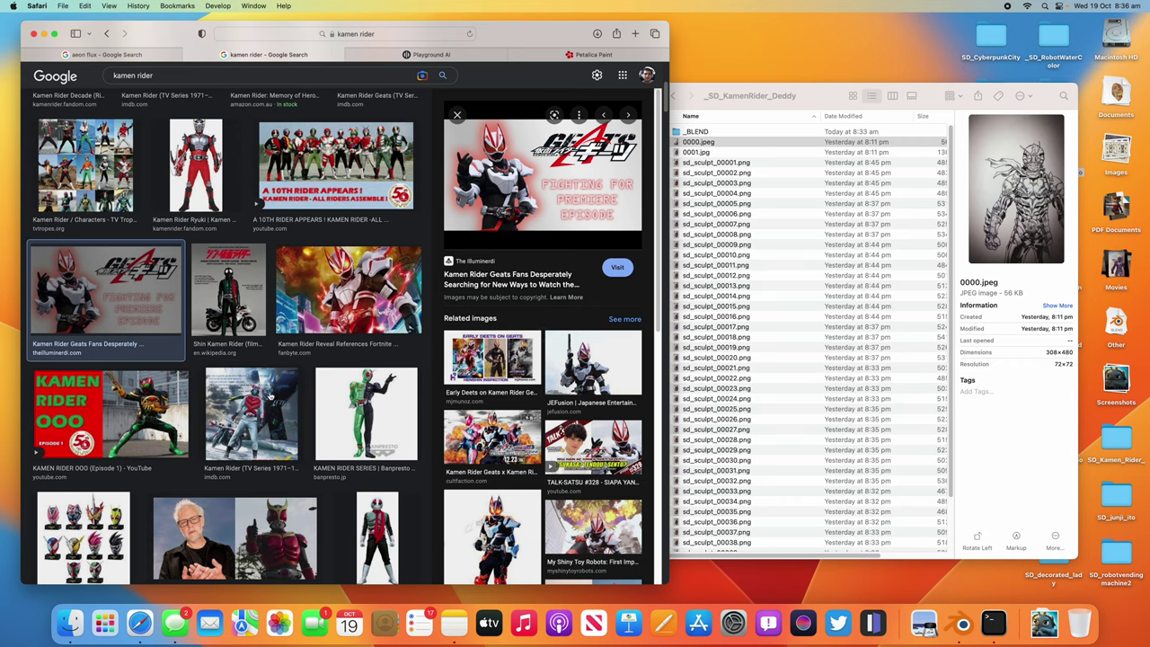
Preview the Kamen Rider OOO, Kamen Rider Mask History 1 and Kamen Rider Geats supporting cast images.
left_click(247, 386)
left_click(126, 395)
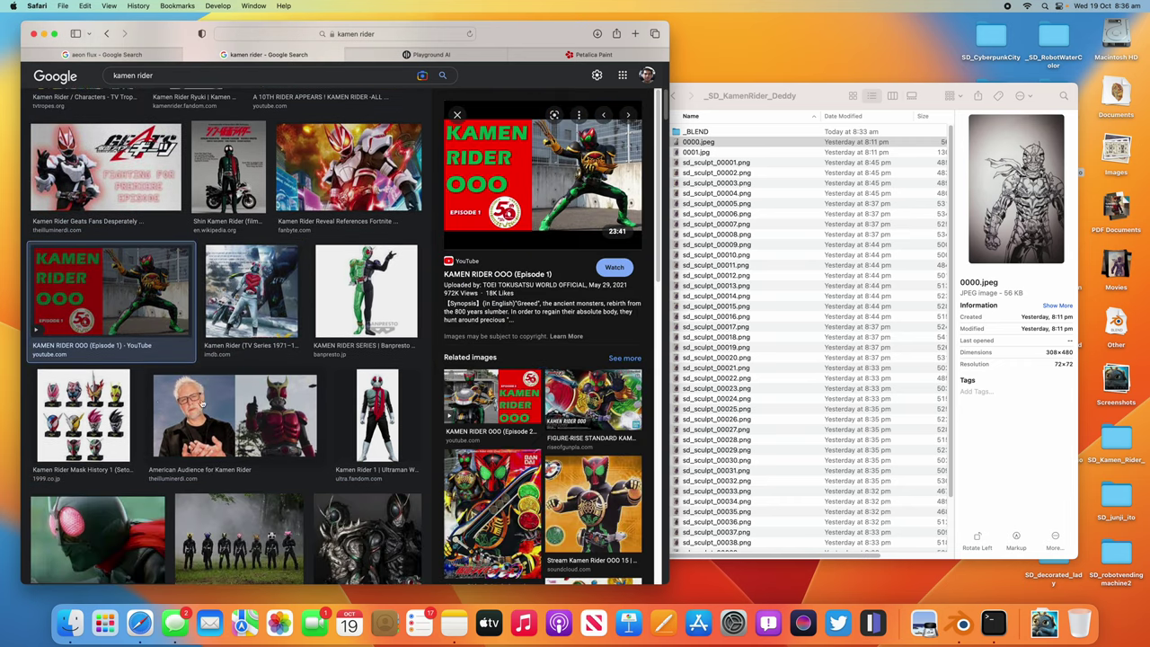
left_click(119, 401)
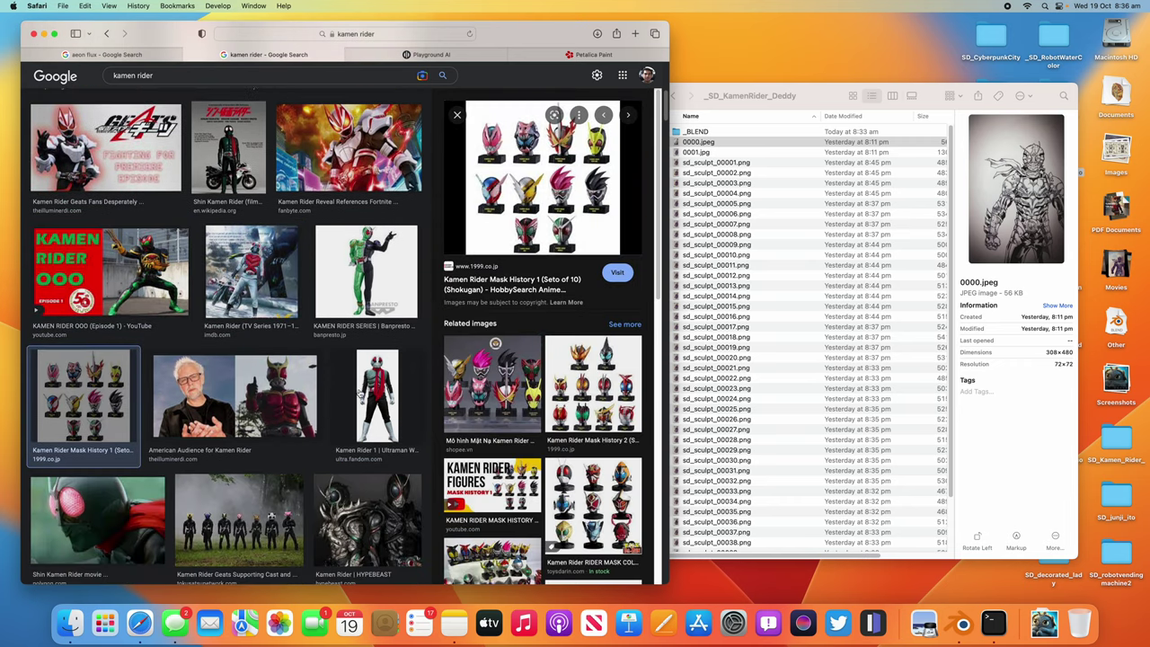
left_click(359, 396)
left_click(268, 420)
left_click(268, 420)
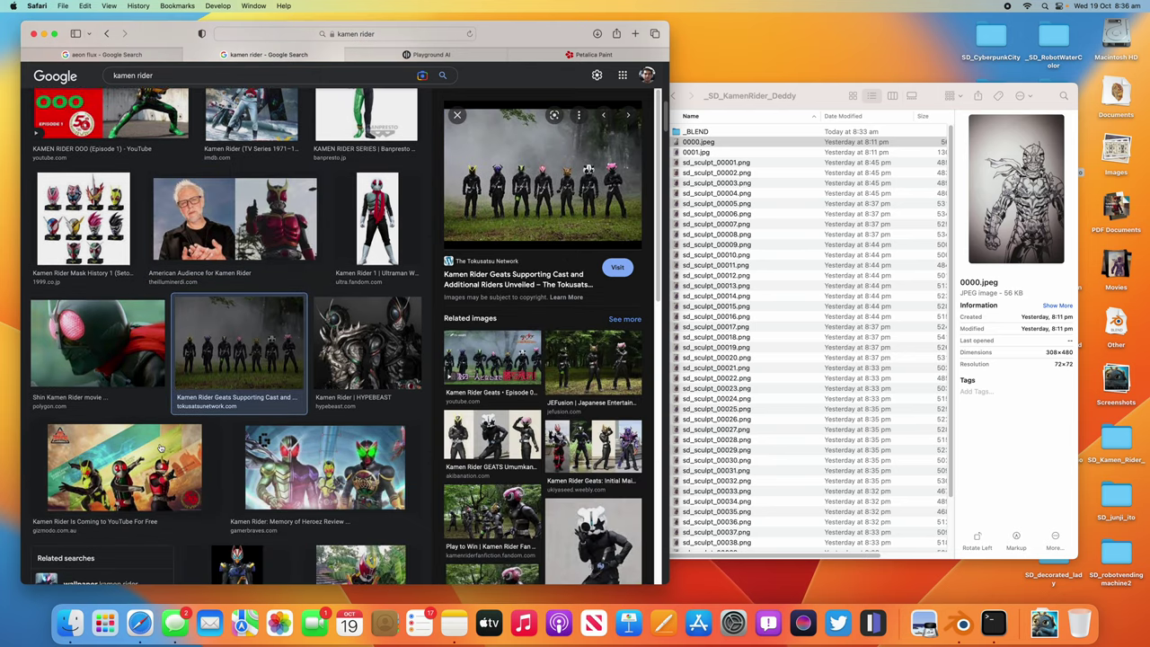
Look further through the Kamen Rider results and preview the all-rider line-up images from The Tokusatsu Network and KASKUS.
scroll(288, 435, "down", 3)
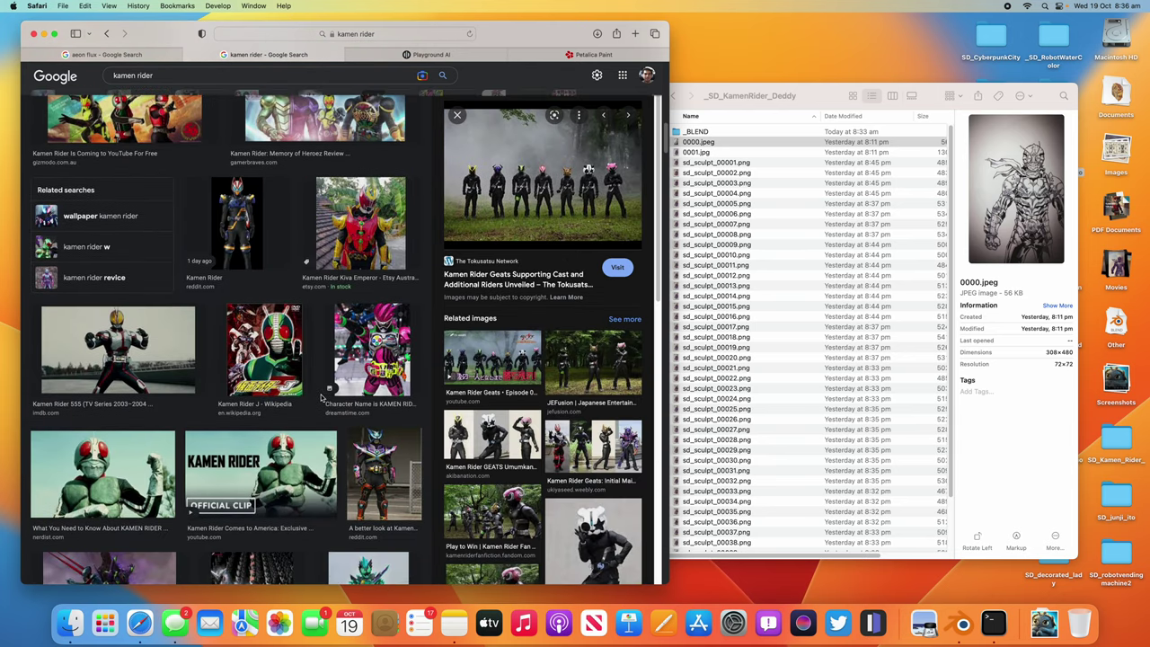
scroll(204, 420, "up", 3)
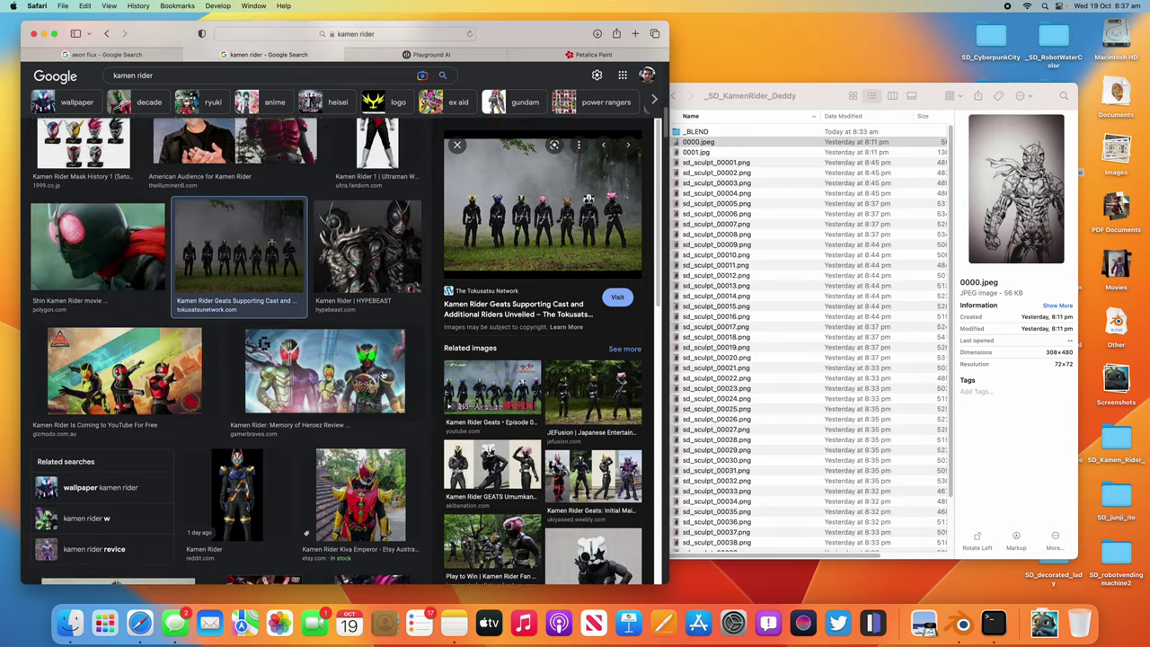
scroll(205, 419, "down", 4)
scroll(205, 421, "down", 1)
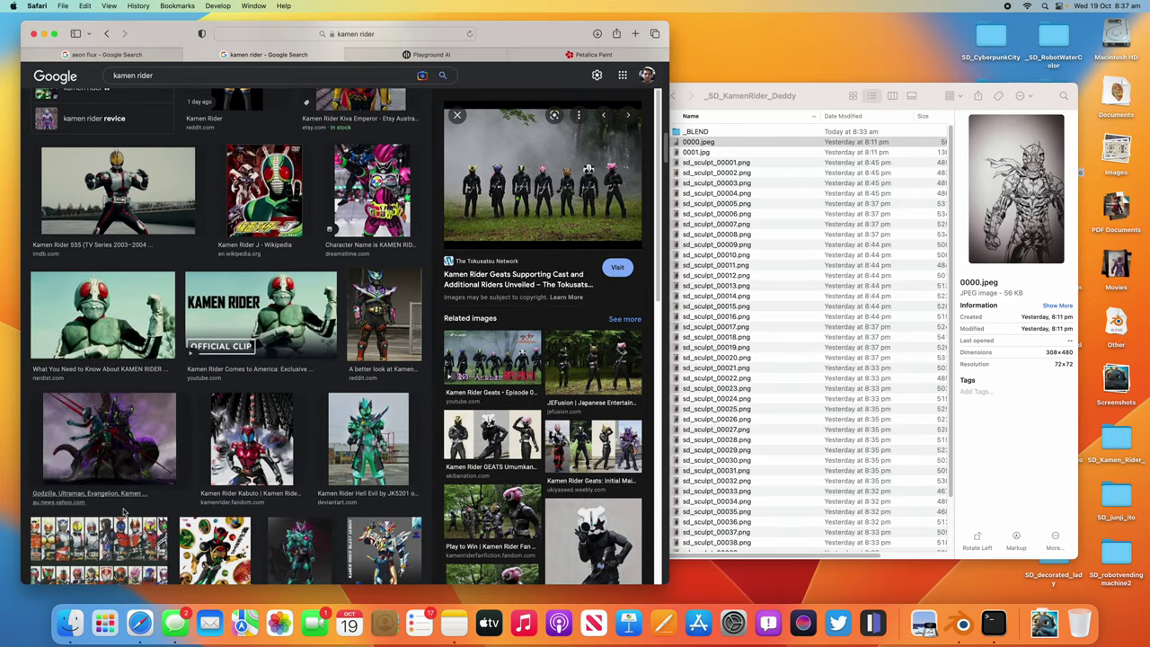
left_click(99, 548)
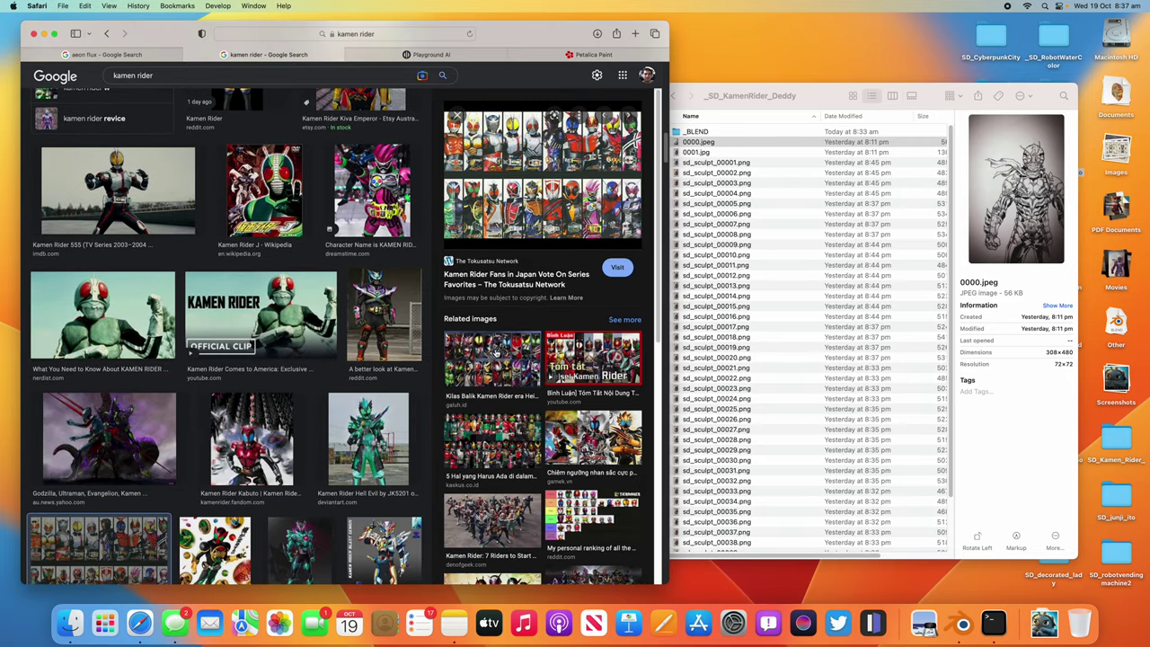
left_click(500, 417)
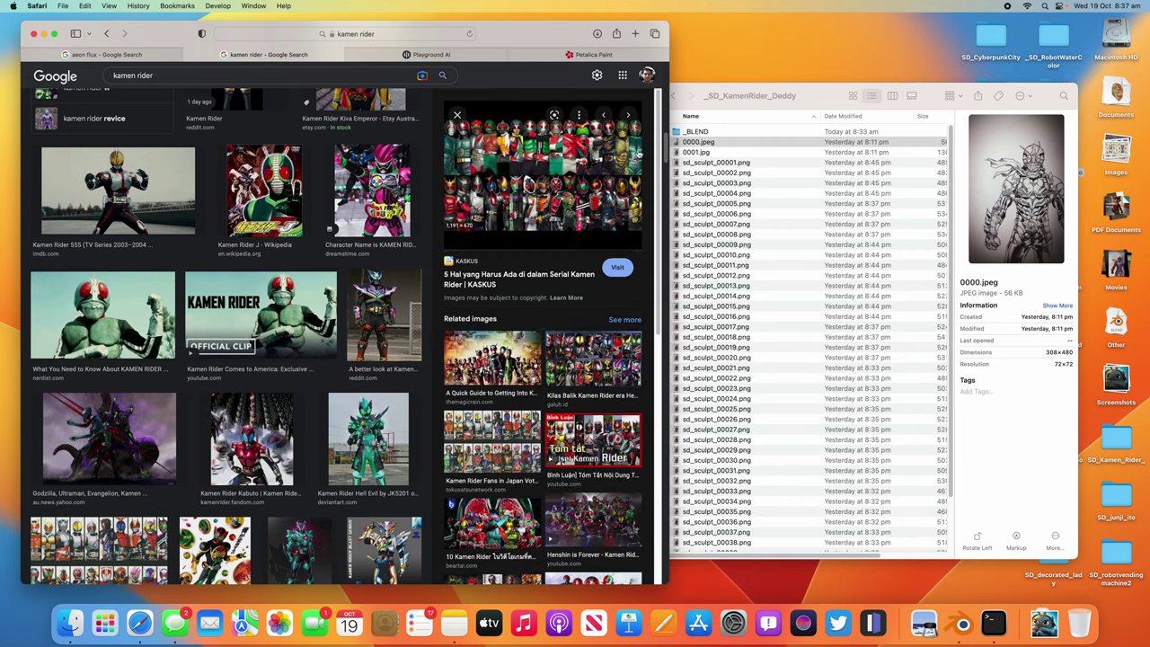
scroll(454, 201, "up", 5)
scroll(454, 200, "up", 5)
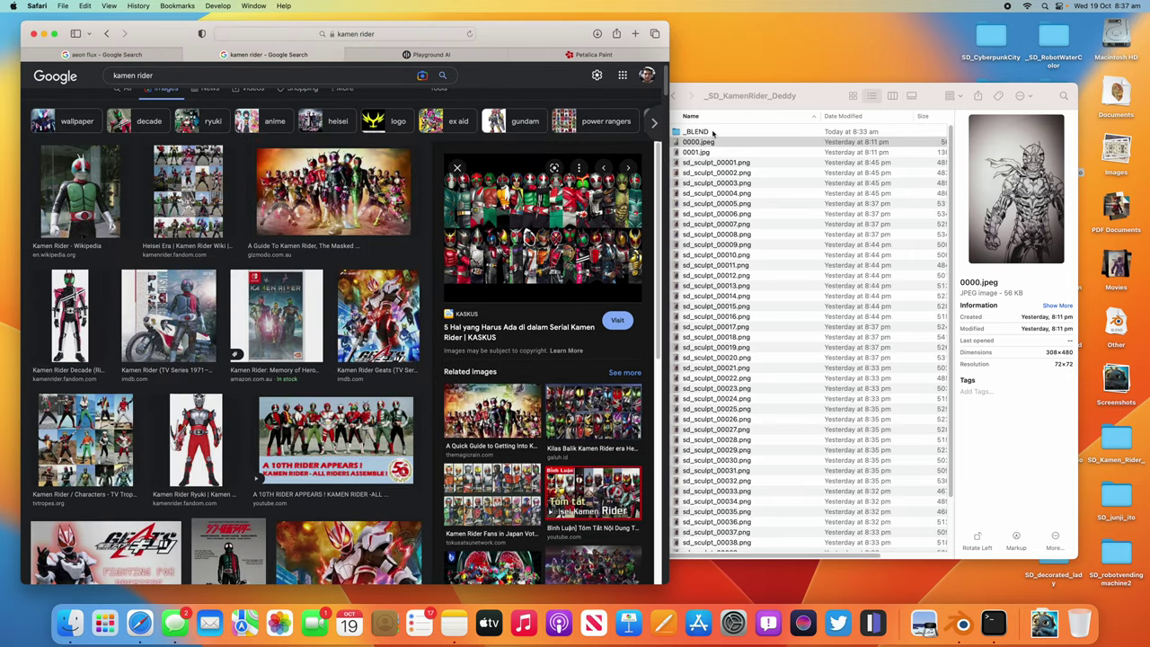
Preview the sketch 0000.jpeg from the _SD_KamenRider_Deddy folder at an enlarged size, and close the preview.
left_click(743, 124)
left_click(721, 152)
left_click(716, 142)
key("space")
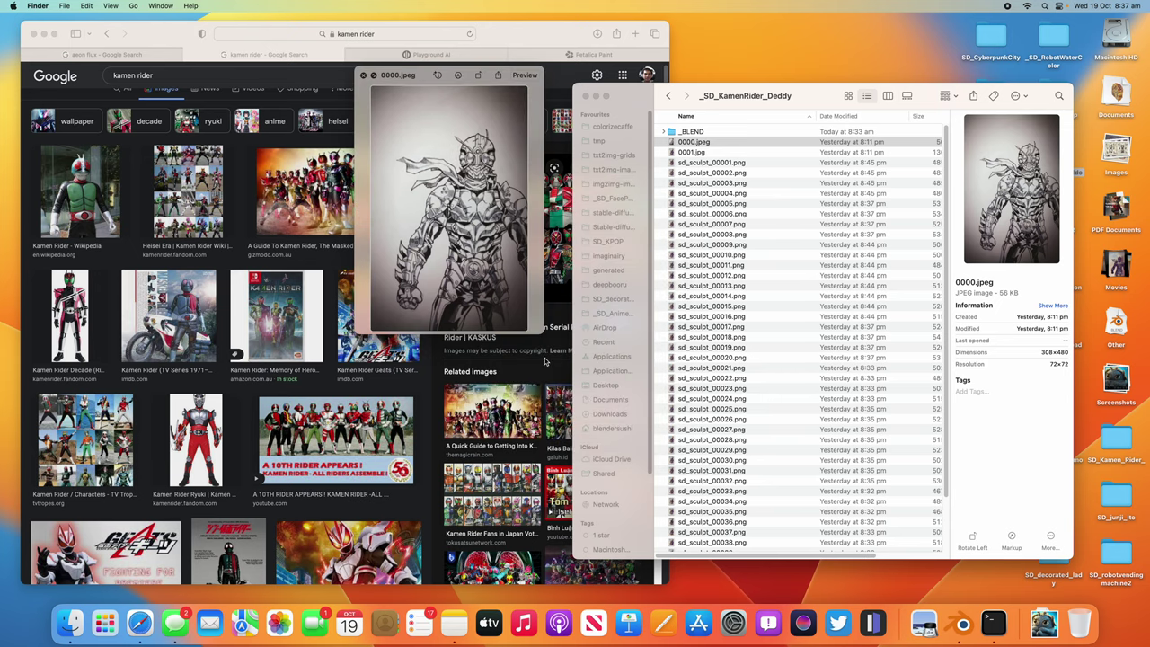
left_click_drag(542, 333, 665, 546)
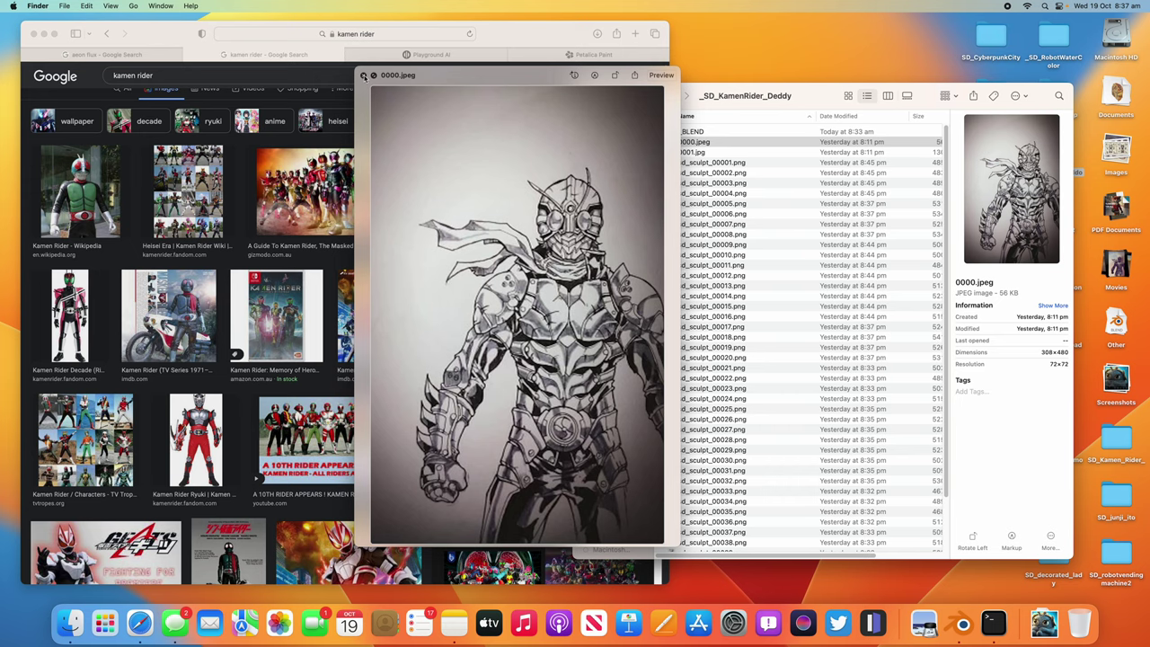
left_click(364, 76)
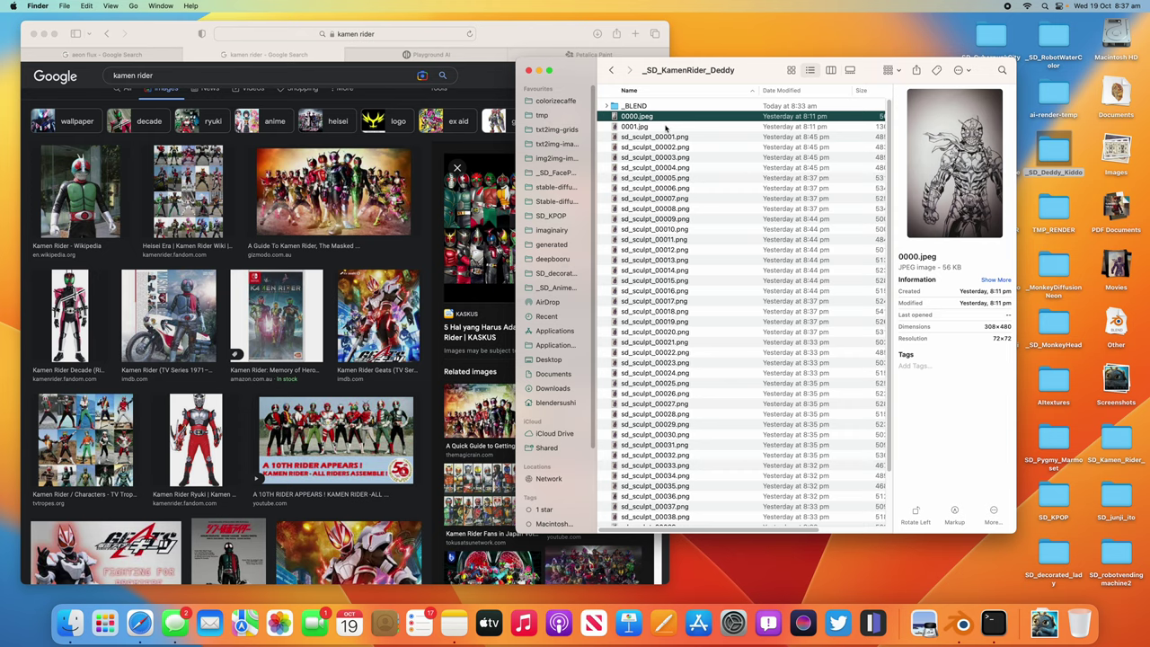
Reposition the folder window and preview the colorized image 0001.jpg beside the browser.
left_click_drag(713, 94, 656, 68)
left_click(667, 128)
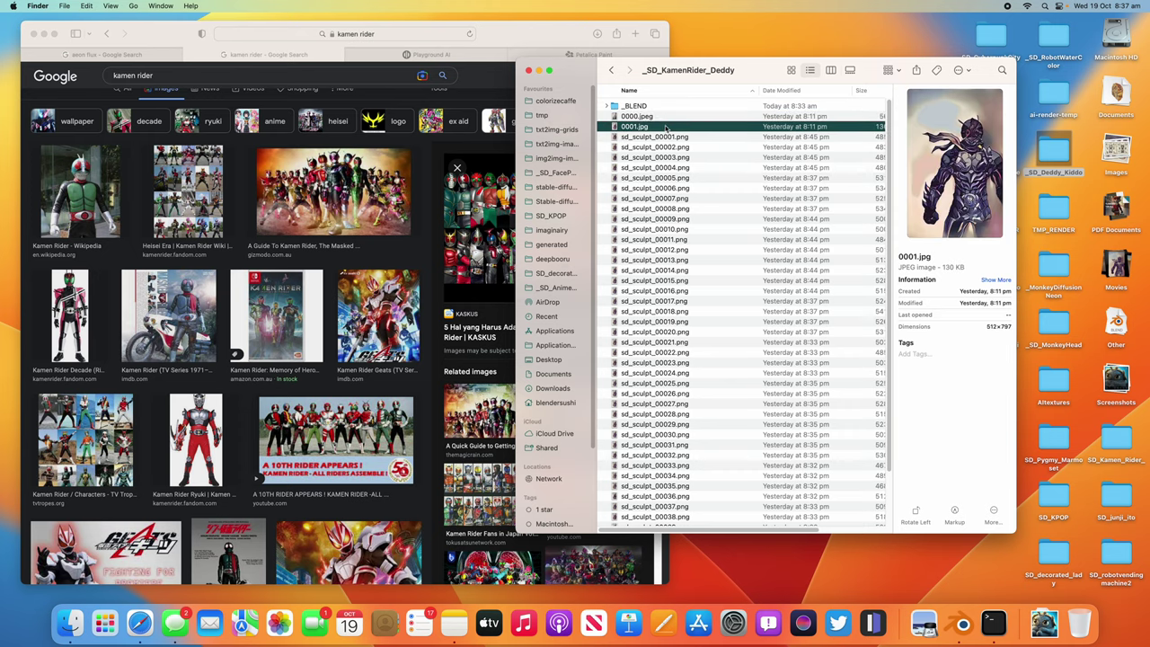
key("space")
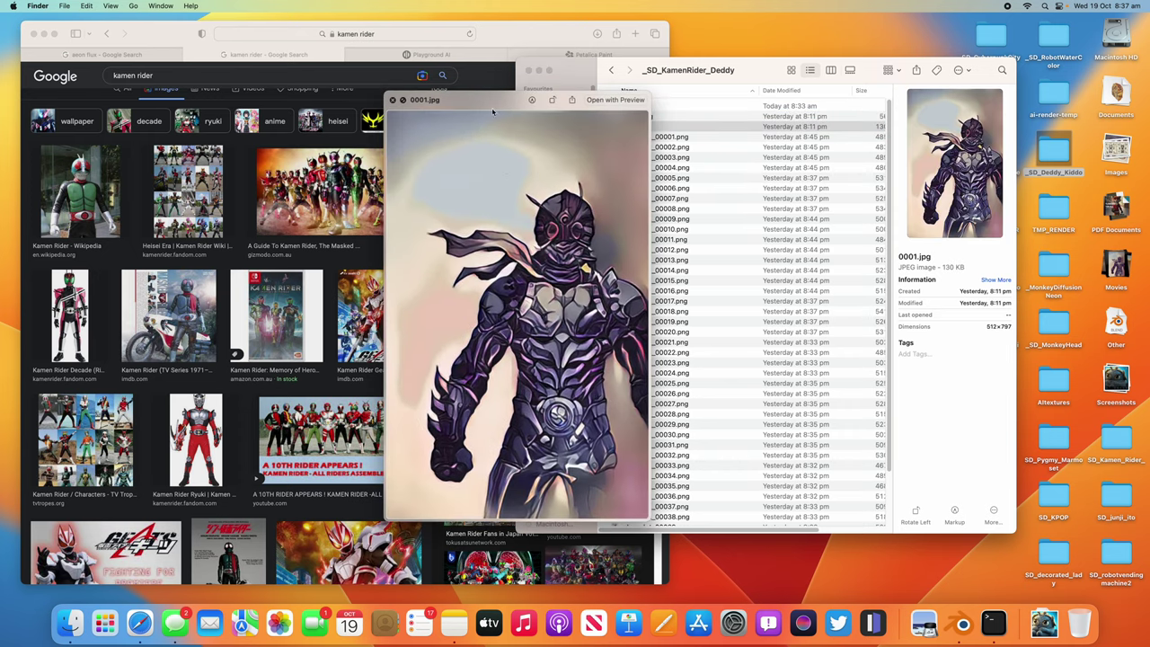
left_click_drag(493, 112, 499, 107)
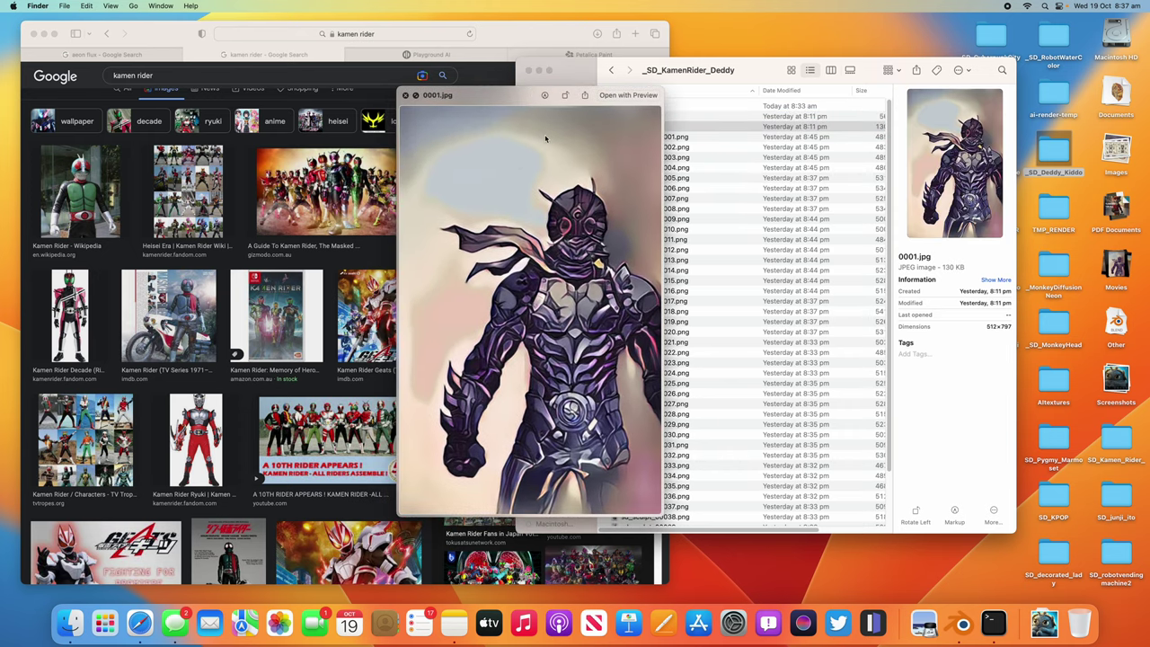
left_click_drag(522, 100, 573, 107)
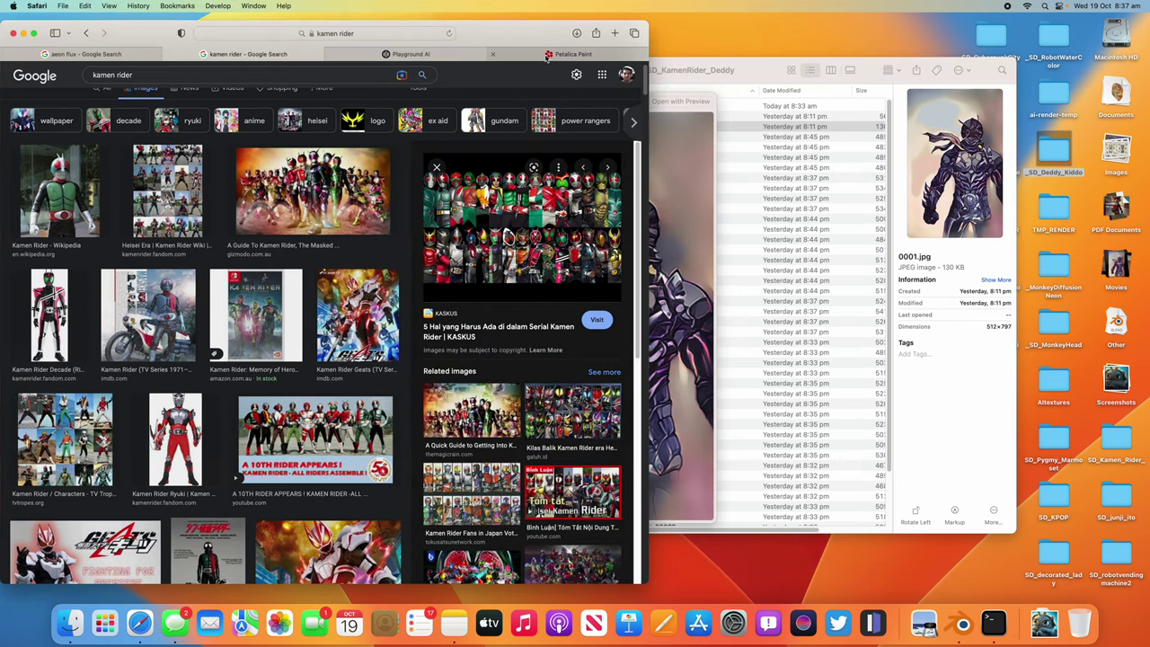
Look over the Petalica Paint automatic colorization page in the browser, and close the 0001.jpg preview.
left_click(548, 56)
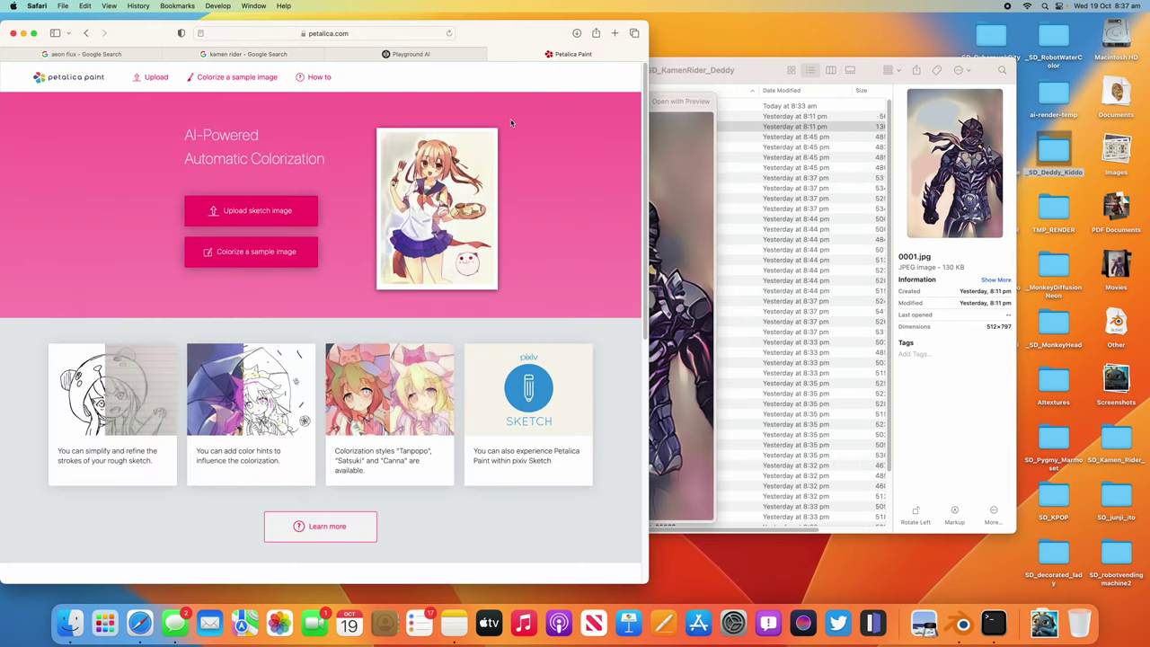
scroll(351, 180, "down", 3)
scroll(325, 243, "up", 3)
left_click(670, 214)
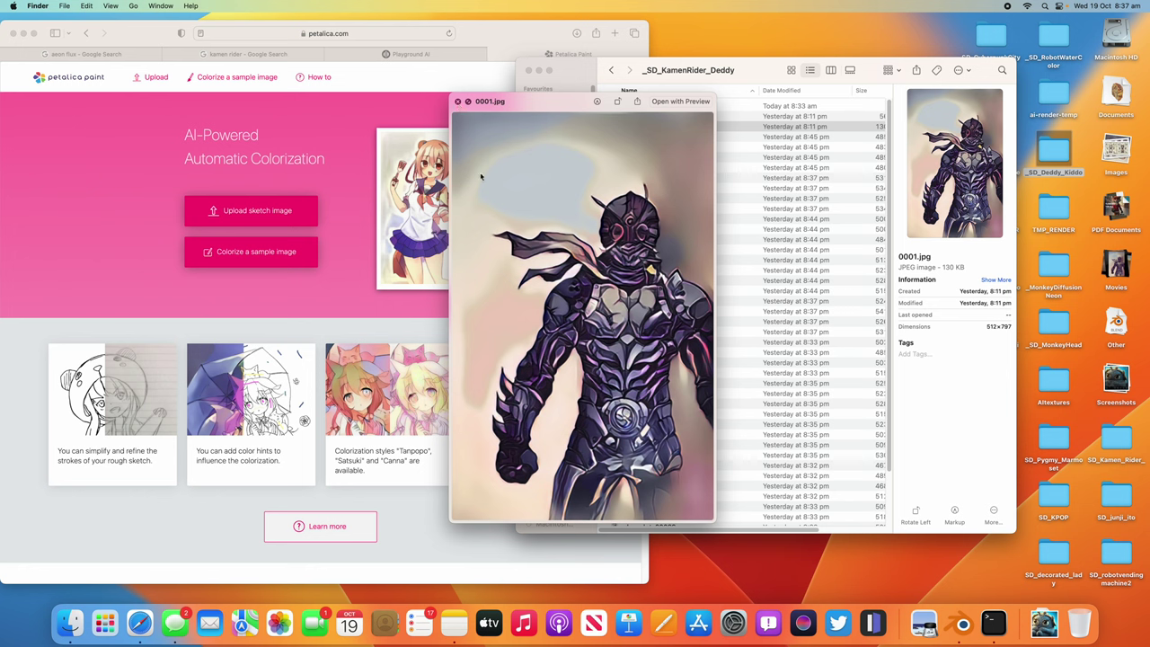
left_click(457, 102)
Preview the generated images in sequence from sd_sculpt_00001.png to sd_sculpt_00011.png.
left_click(658, 141)
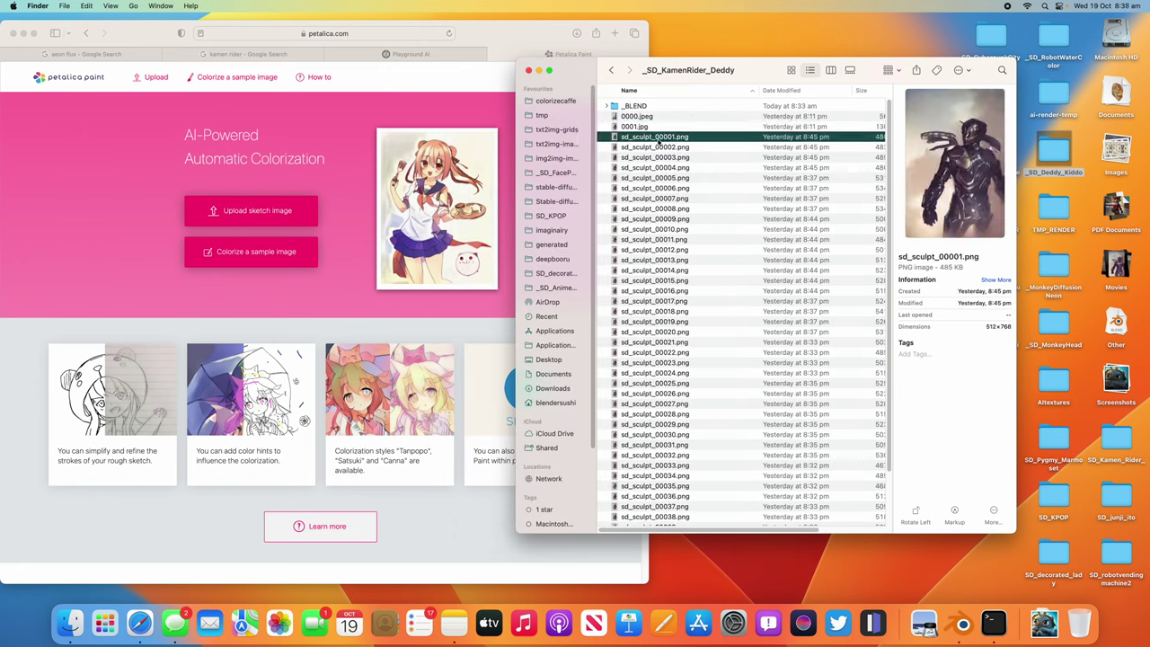
key("space")
key("Down")
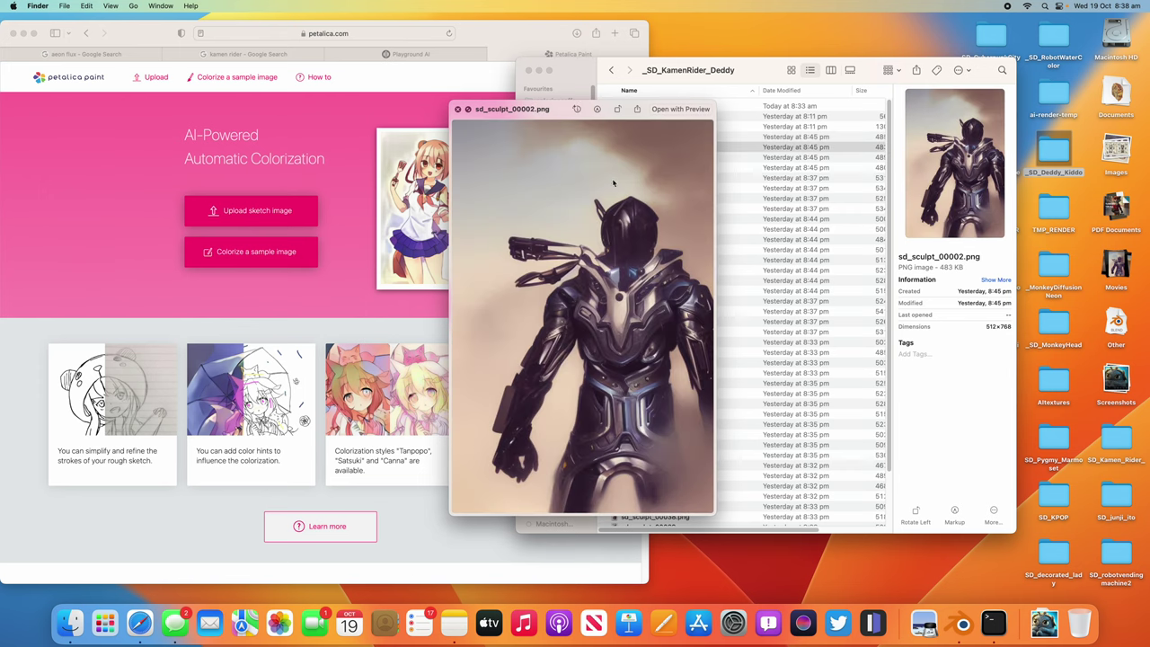
key("Down")
key("Down")
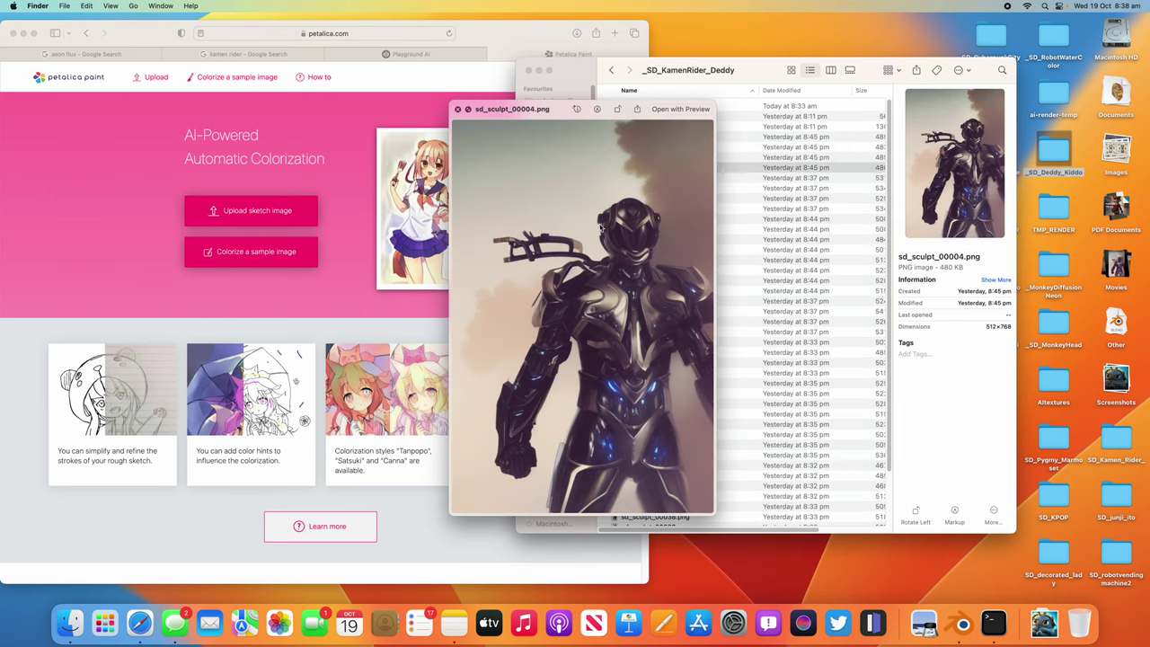
key("Down")
key("Down")
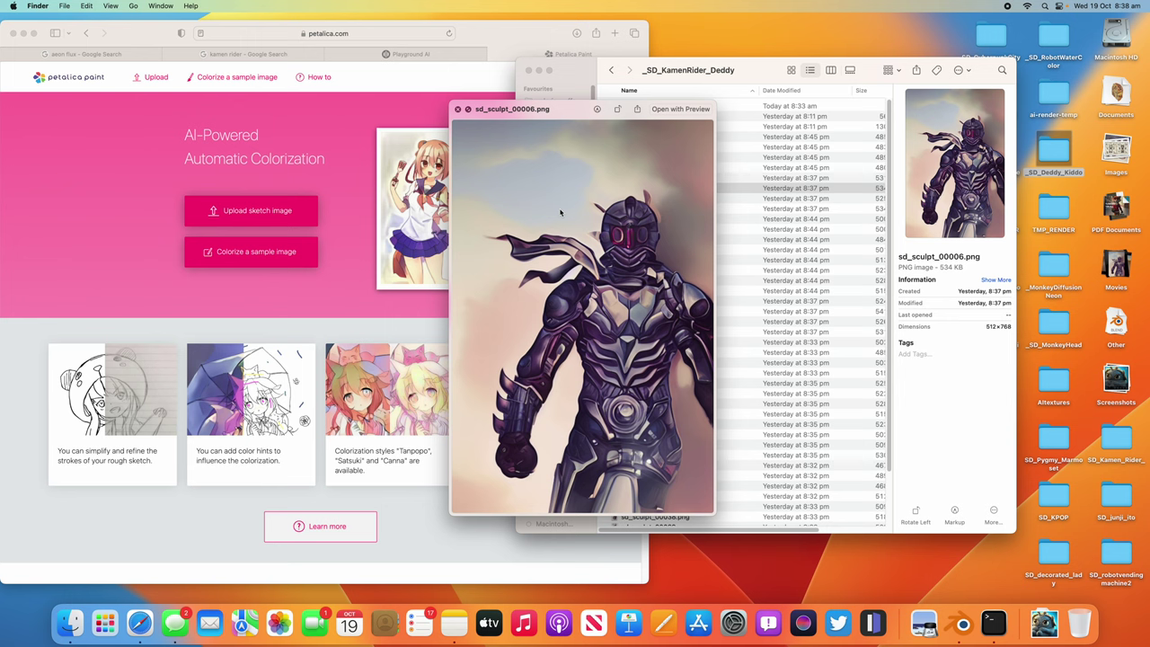
key("Down")
key("Down")
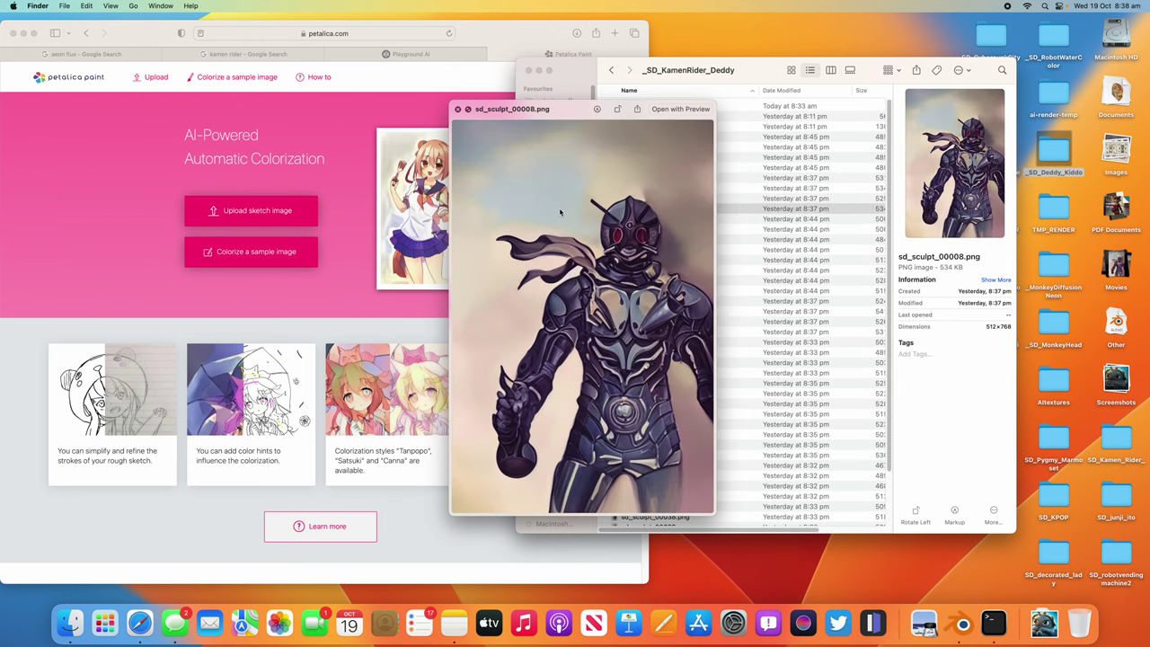
key("Down")
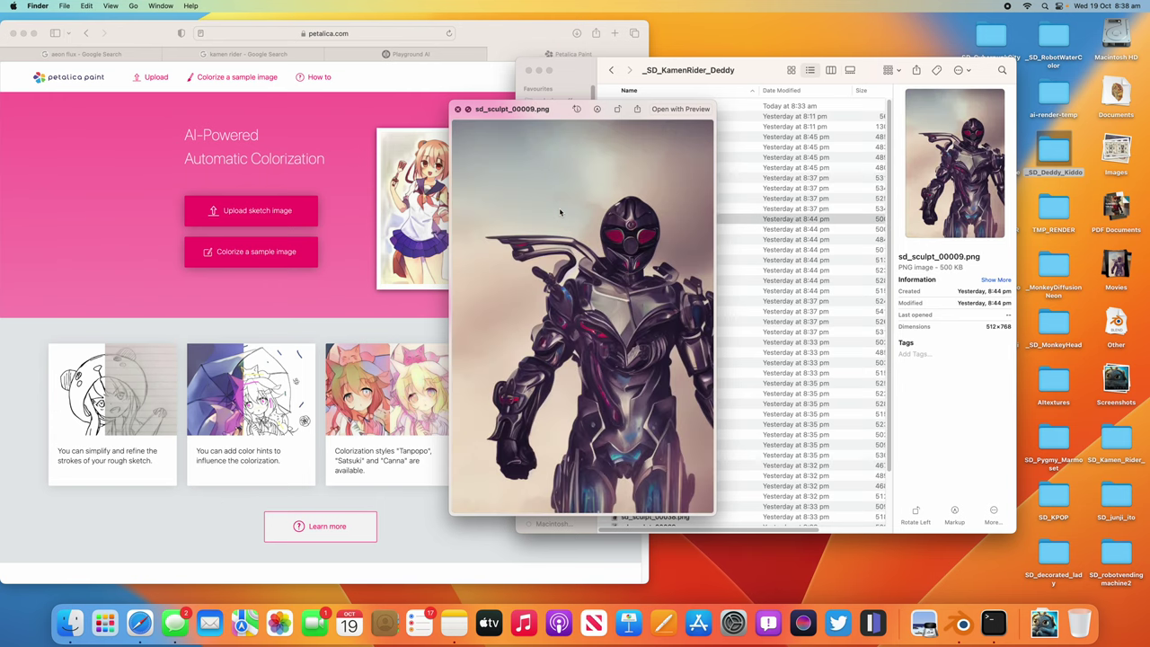
key("Down")
key("Down")
key("Down")
key("Down")
key("Down")
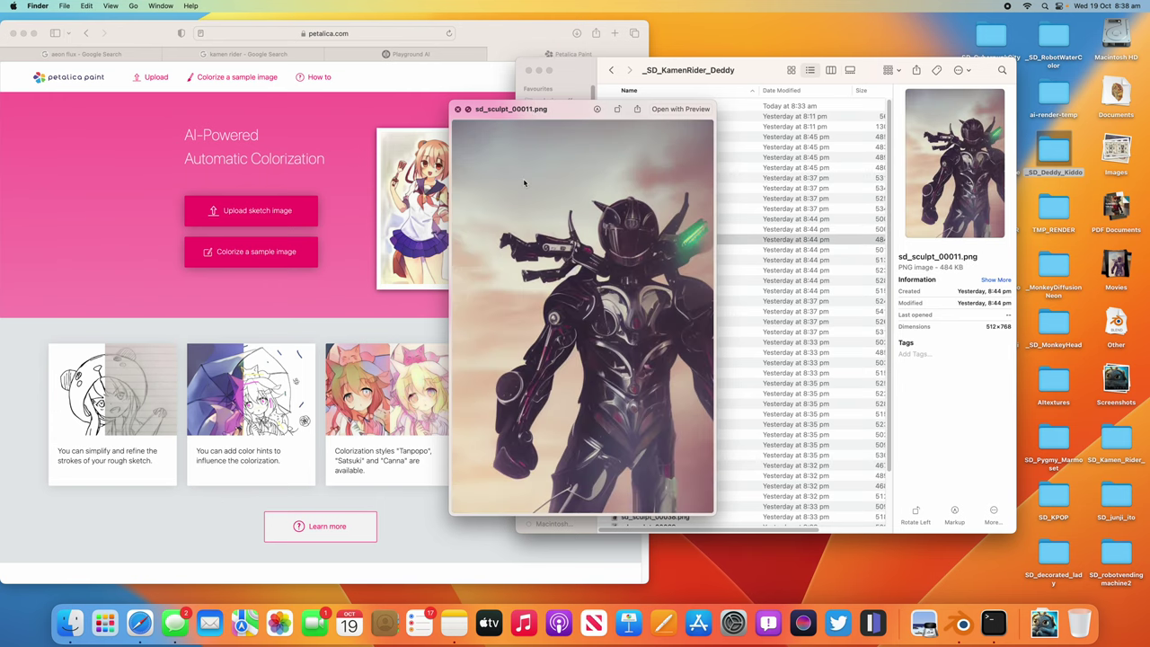
Go back to sd_sculpt_00009.png for comparison and continue previewing the generated images up to sd_sculpt_00012.png.
key("Up")
key("Up")
key("Up")
key("Up")
key("Up")
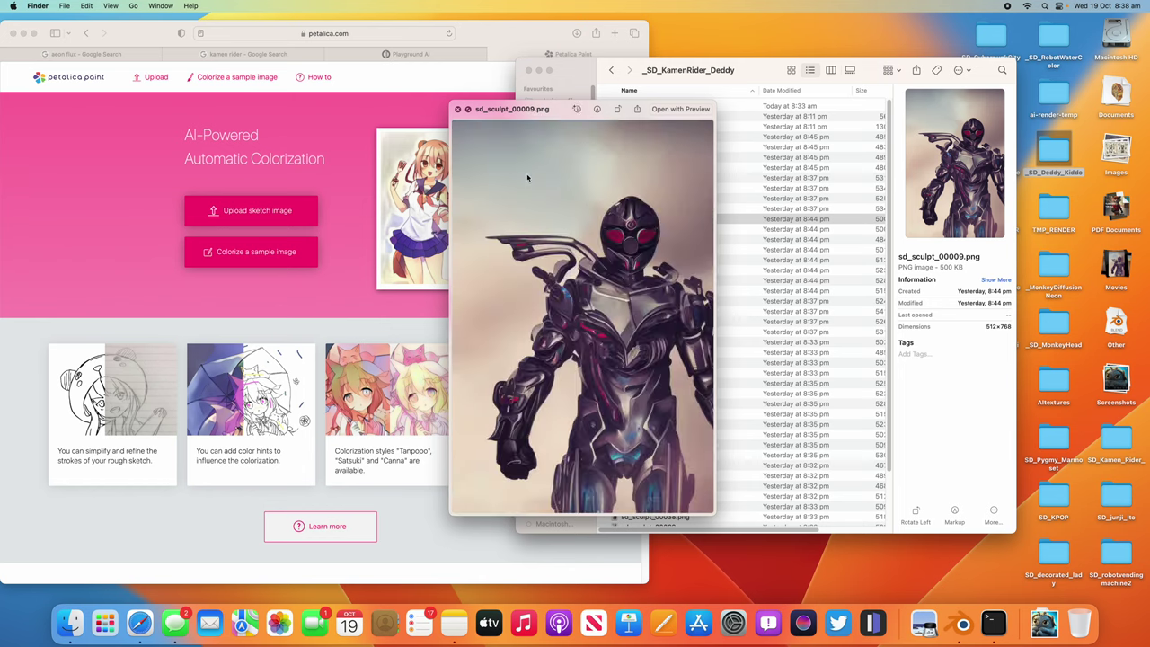
key("Down")
key("Up")
key("Down")
key("Down")
key("Down")
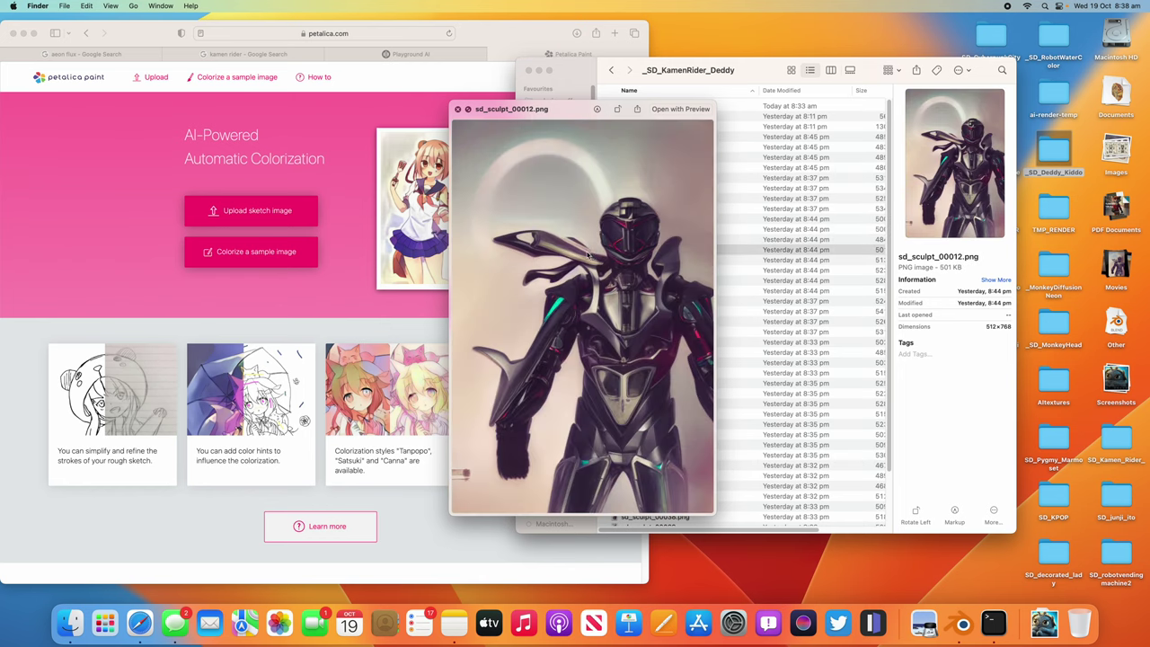
Preview the generated images in sequence from sd_sculpt_00013.png to sd_sculpt_00022.png.
key("Down")
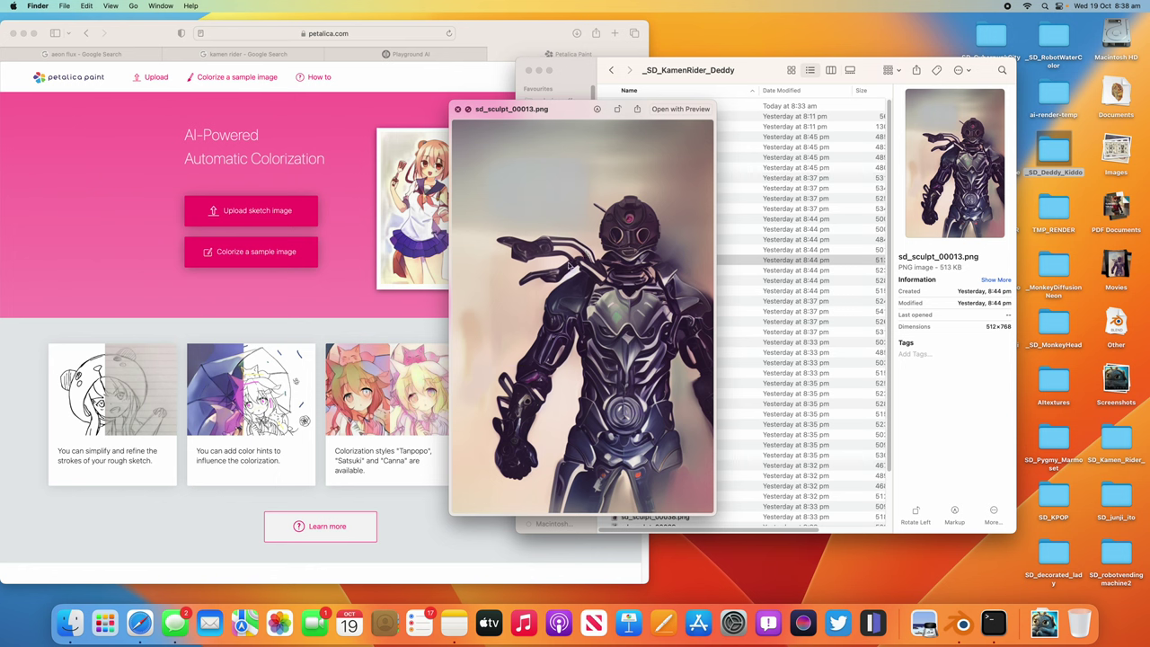
key("Down")
key("Down")
key("Down")
key("Down")
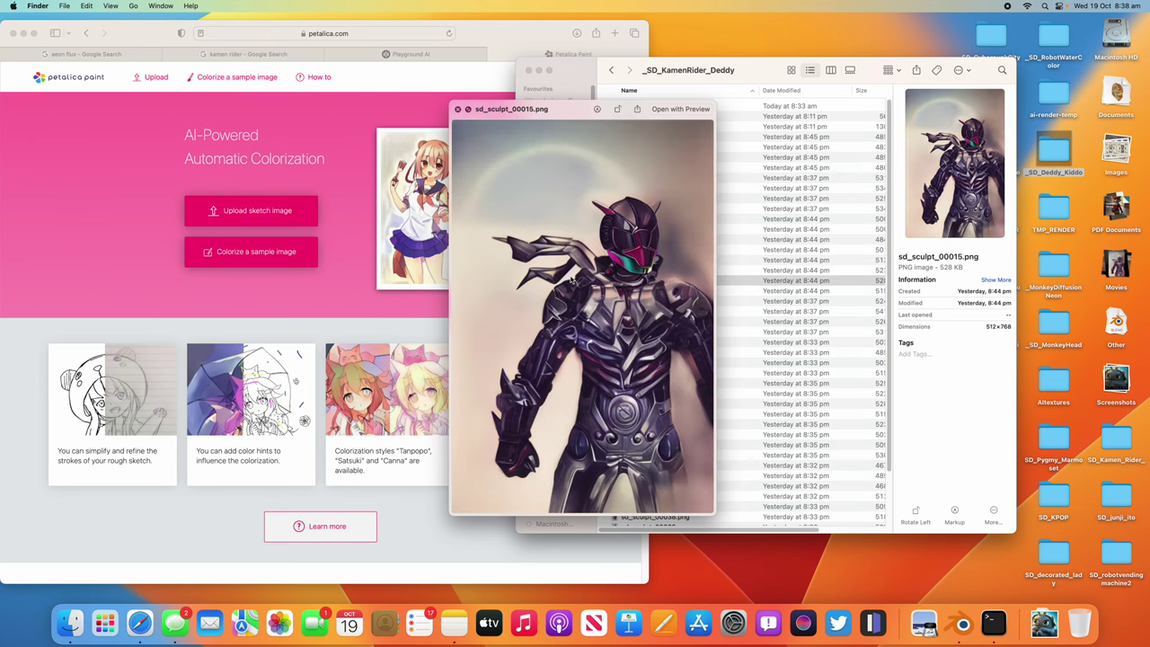
key("Down")
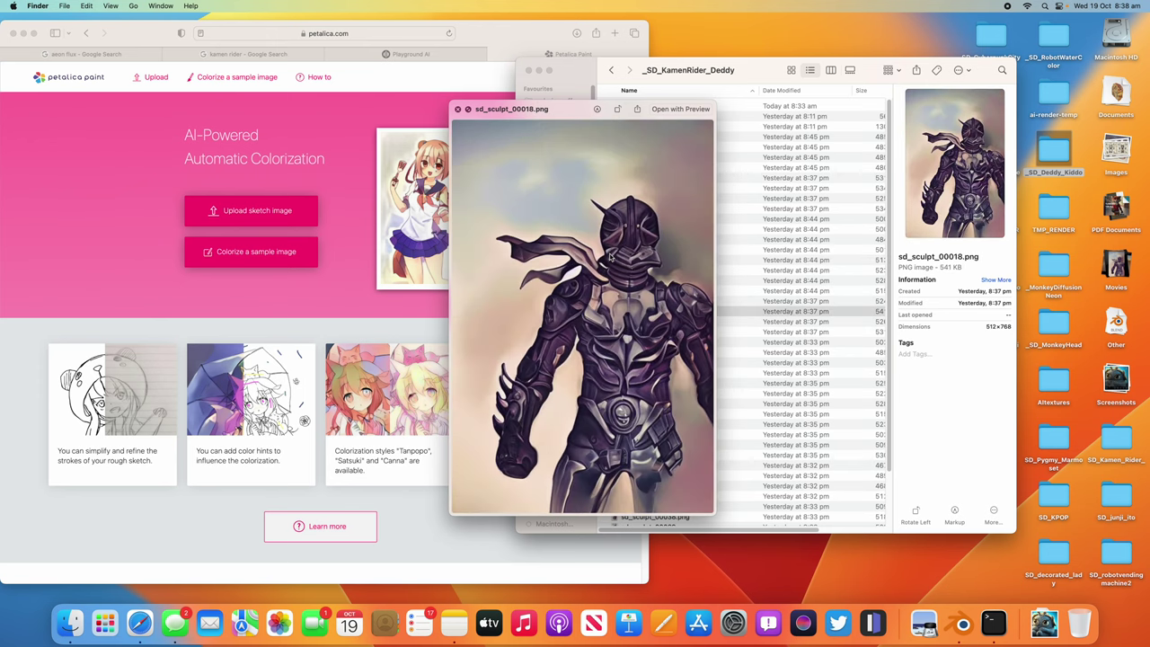
key("Down")
key("Down")
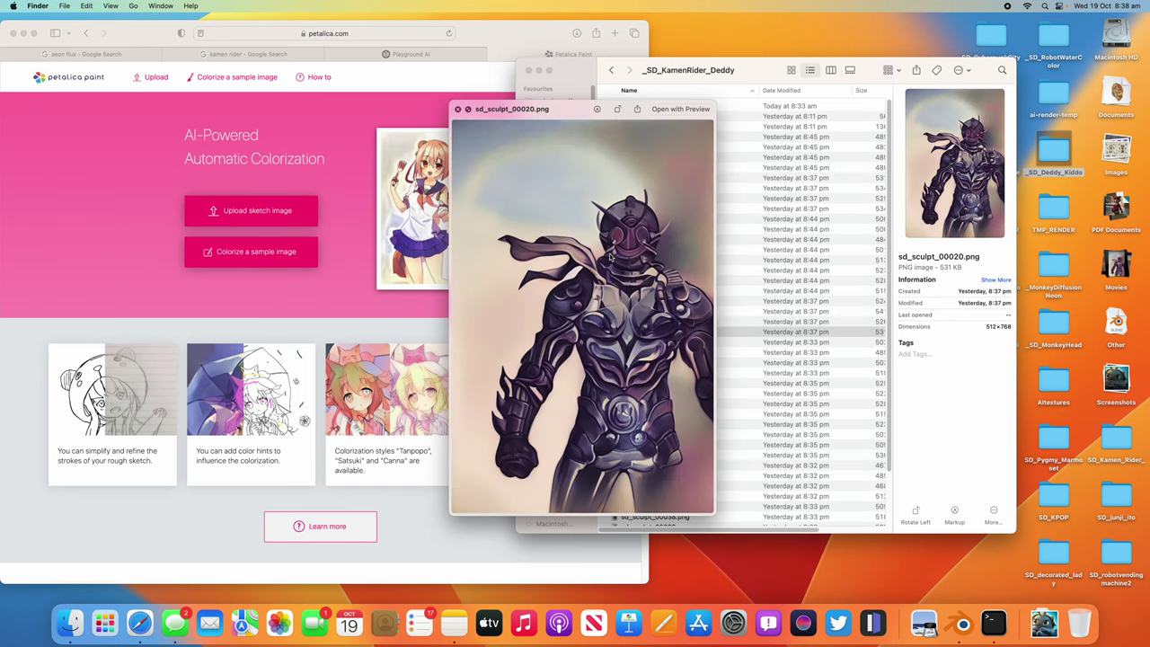
key("Down")
key("Down")
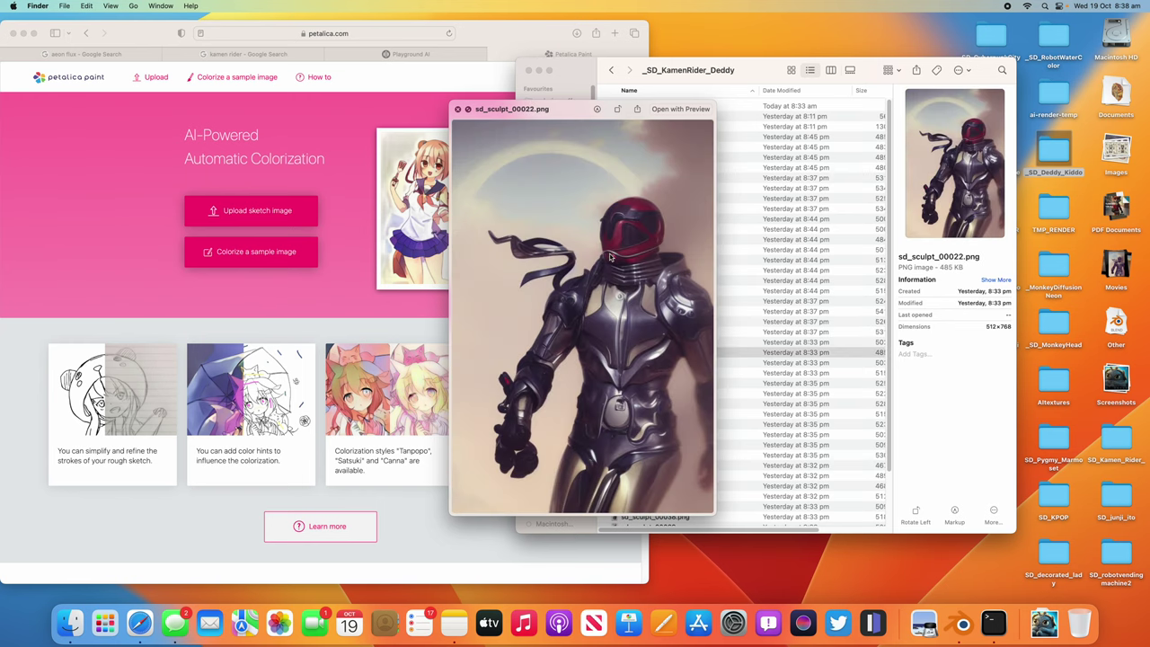
Continue previewing the generated images in sequence from sd_sculpt_00023.png to sd_sculpt_00034.png.
key("Down")
key("Down")
key("Down")
key("Down")
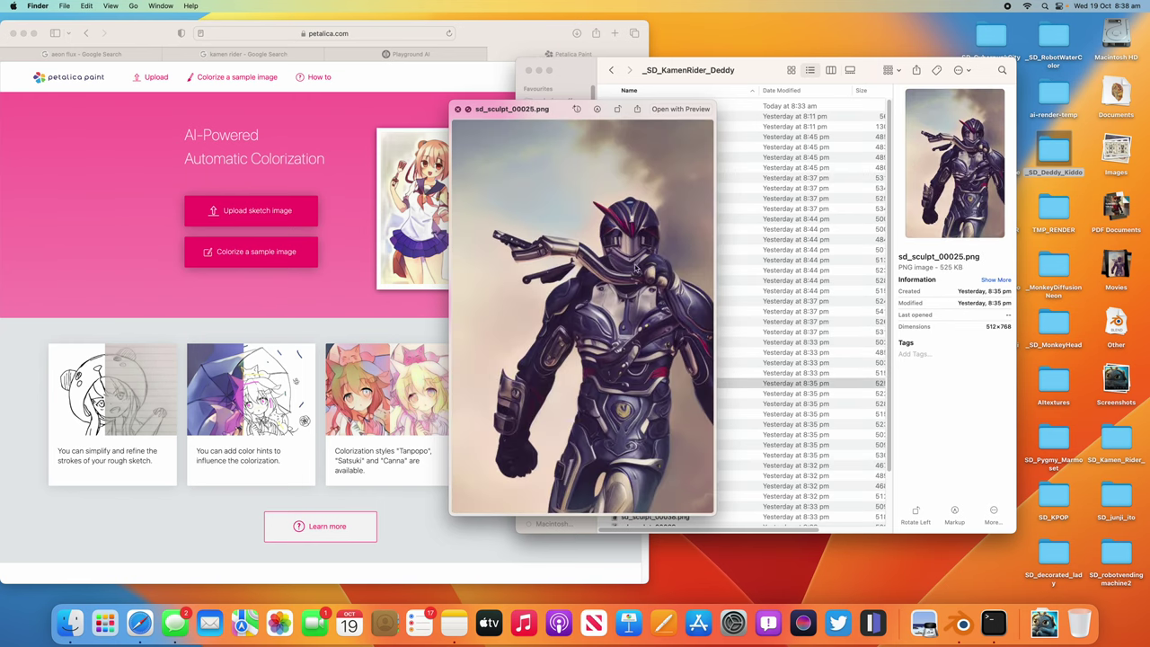
key("Down")
key("Down")
key("Down")
key("Down")
key("Down")
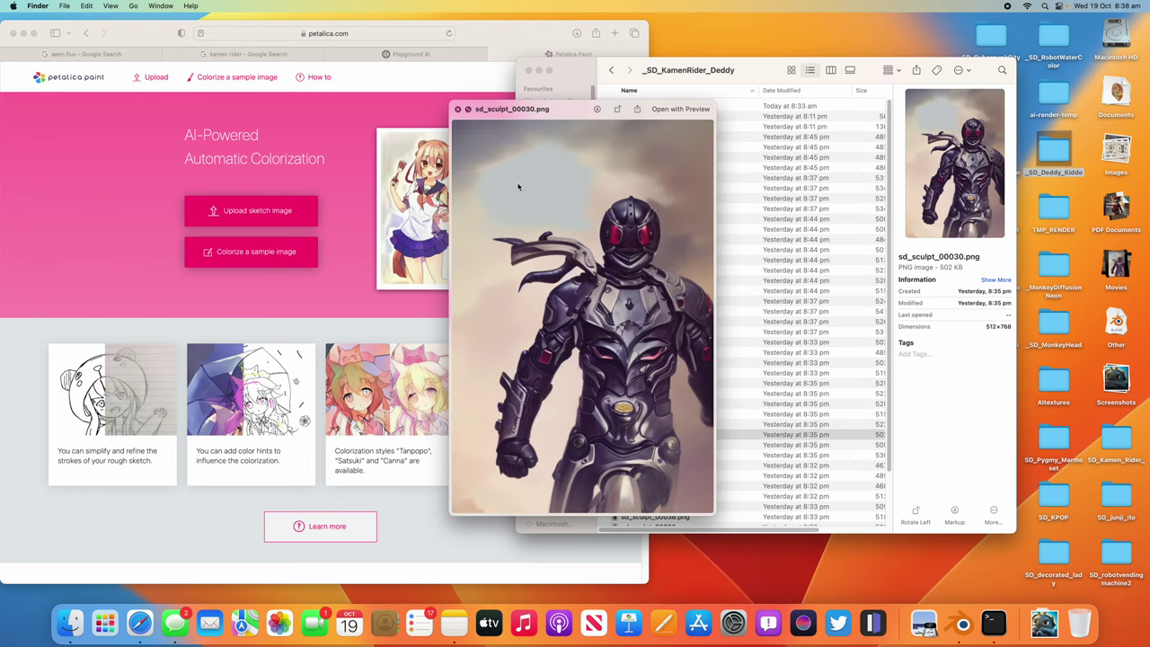
key("Down")
key("Down")
key("Down")
key("Down")
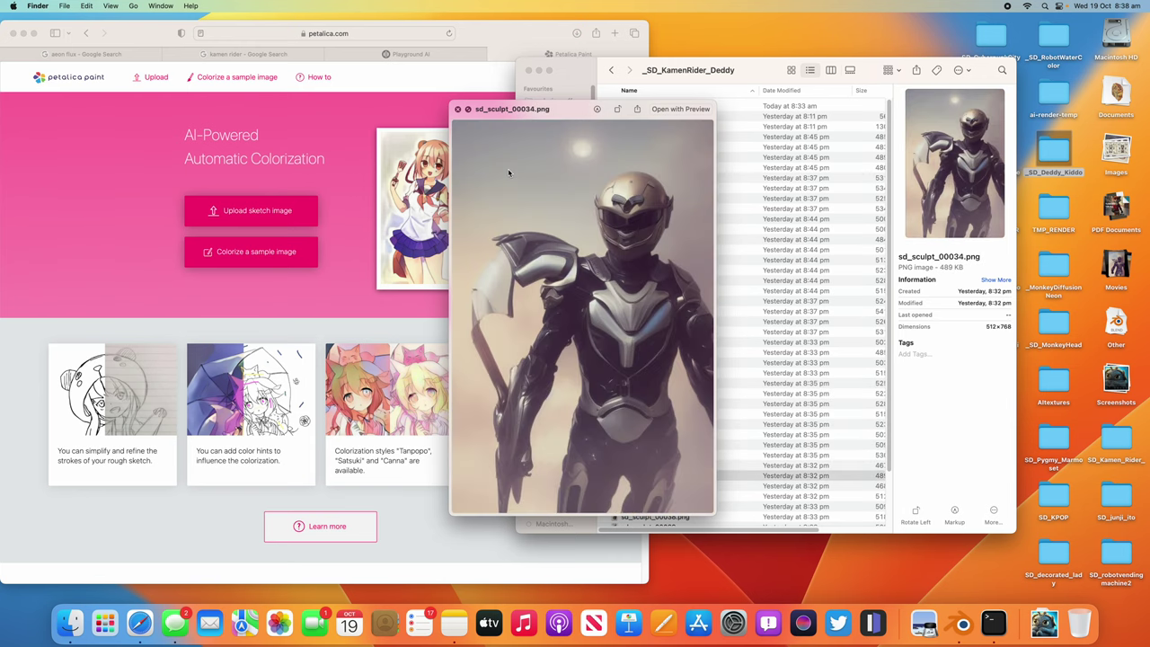
Preview the next generated images from sd_sculpt_00035.png up to sd_sculpt_00042.png.
key("Down")
key("Down")
key("Down")
key("Down")
key("Down")
key("Down")
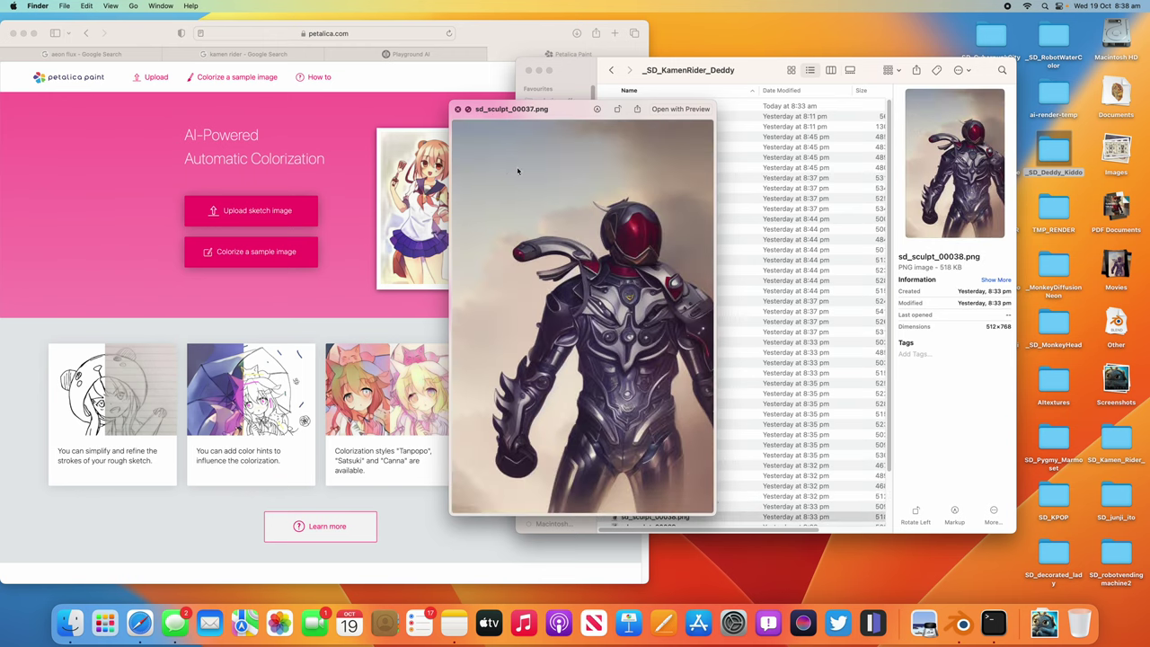
key("Down")
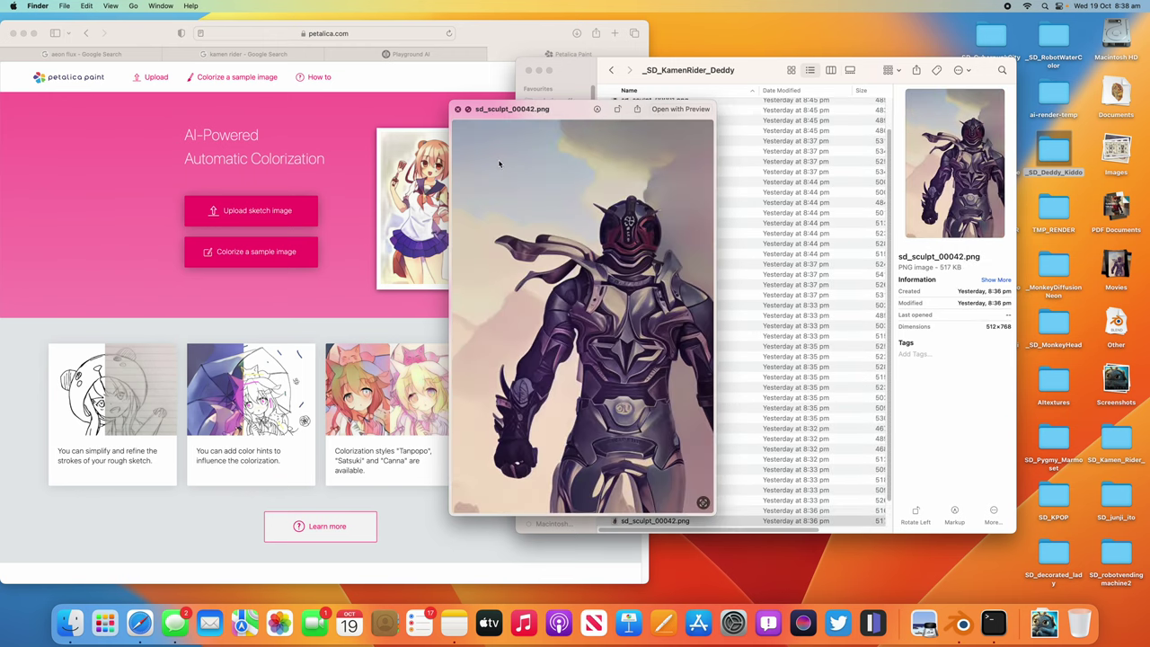
Look through the last generated images, return to sd_sculpt_00038.png, and step forward to sd_sculpt_00040.png for comparison.
key("Down")
key("Down")
key("Up")
key("Up")
key("Up")
key("Up")
key("Up")
key("Up")
key("Up")
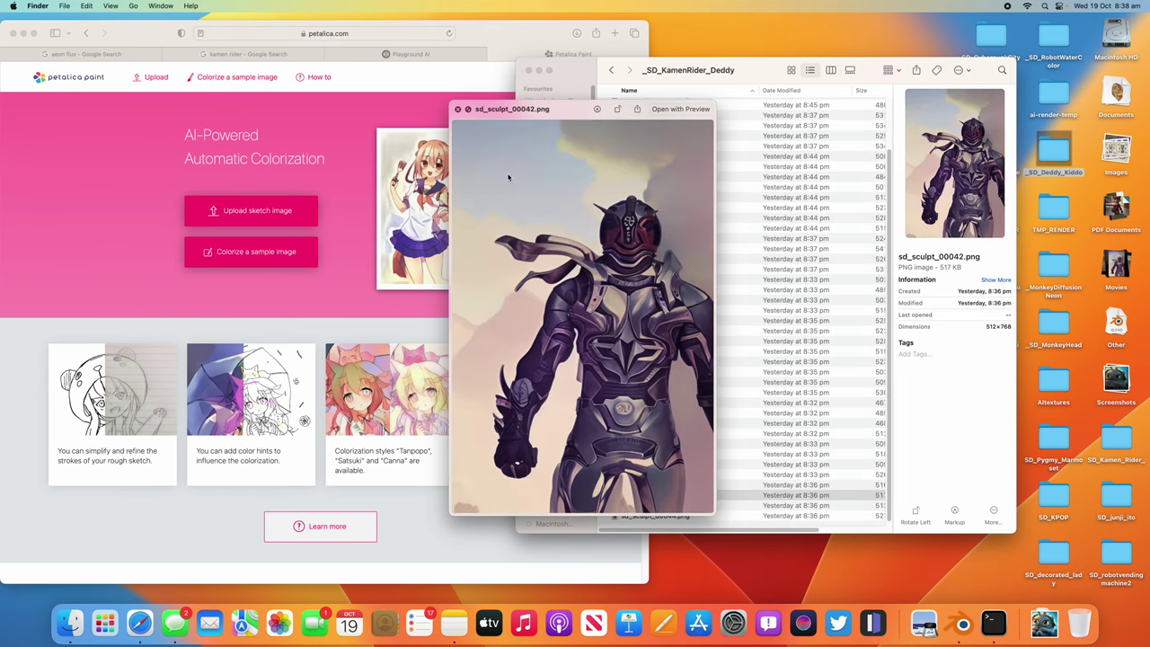
key("Down")
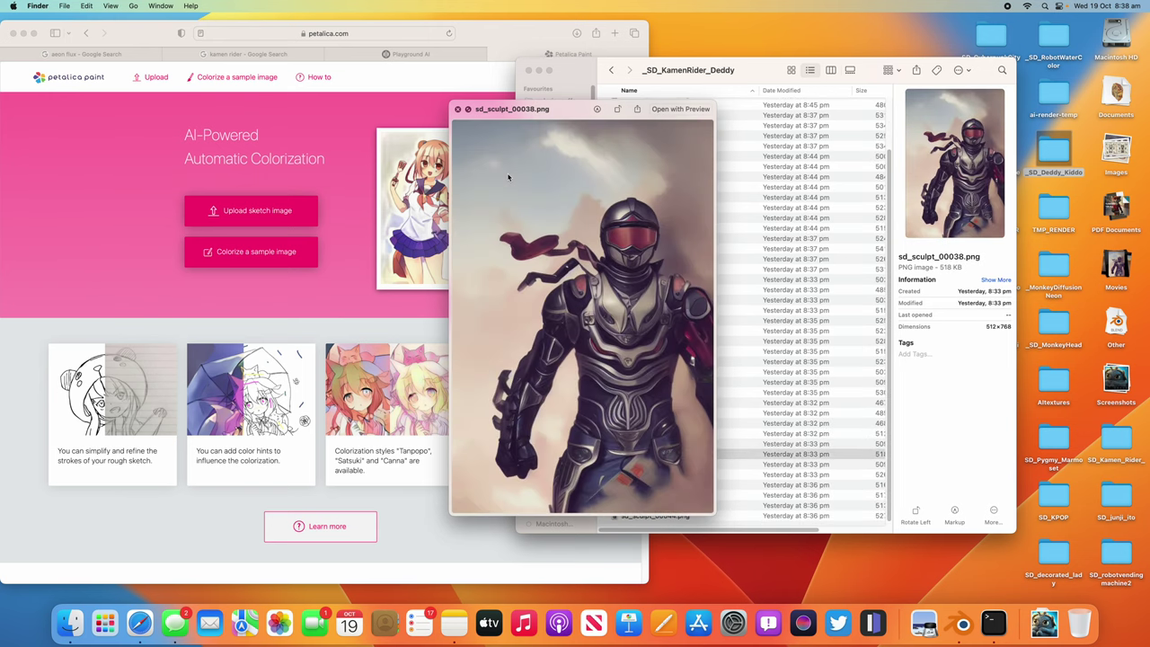
key("Down")
key("Down")
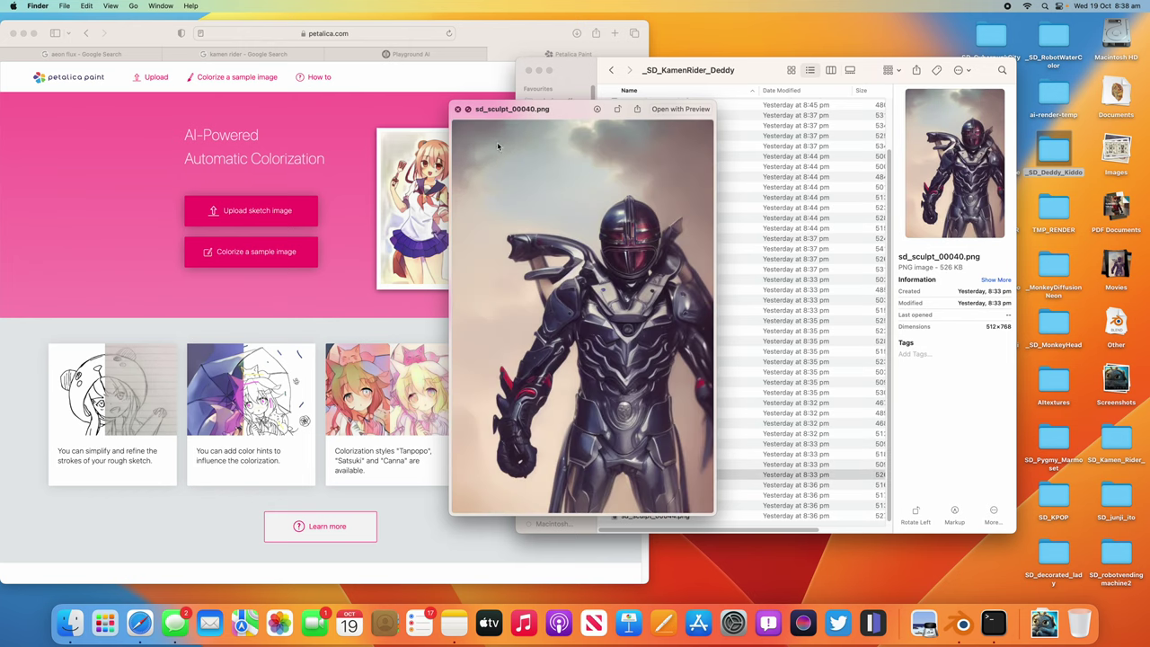
Step back through the previews to sd_sculpt_00034.png and close the image preview.
key("Up")
key("Up")
key("Up")
key("Up")
key("Up")
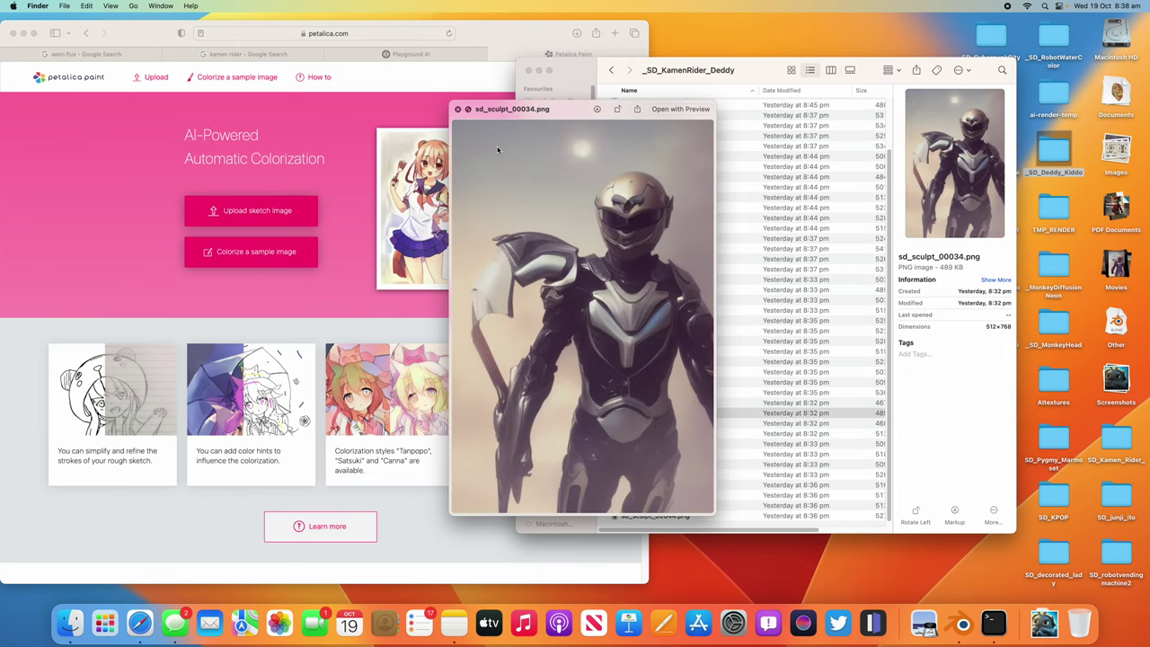
left_click(459, 109)
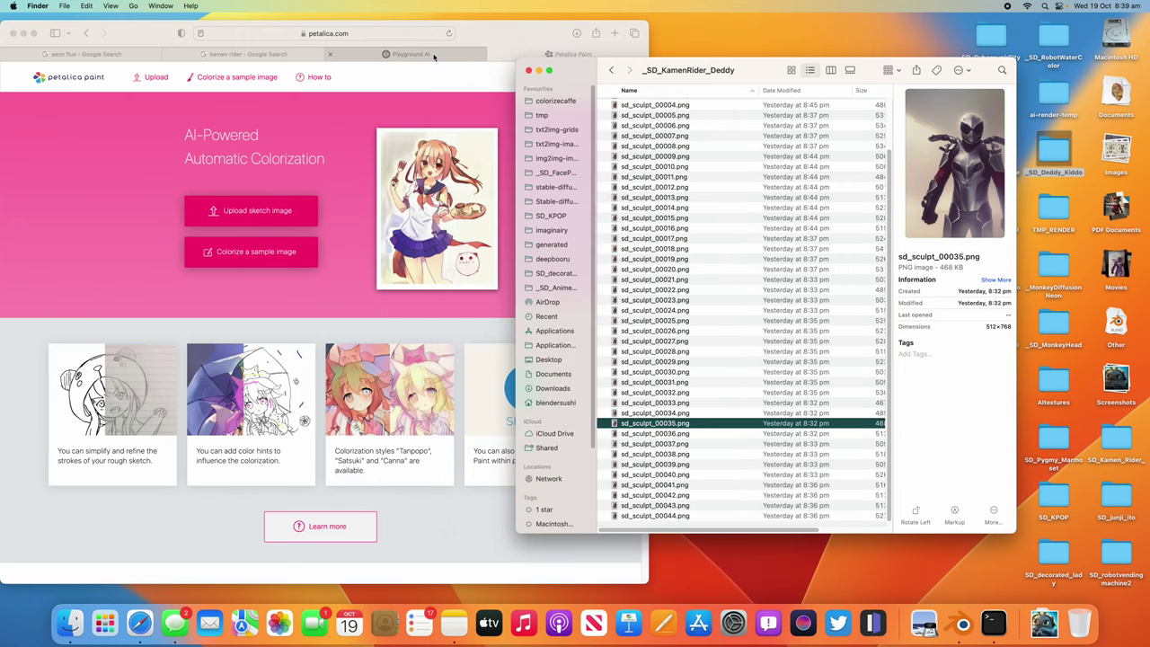
Browse the generated Kamen Rider images and filter options on the Playground AI page, and briefly enlarge the armored figure holding a helmet.
left_click(409, 54)
scroll(361, 166, "down", 5)
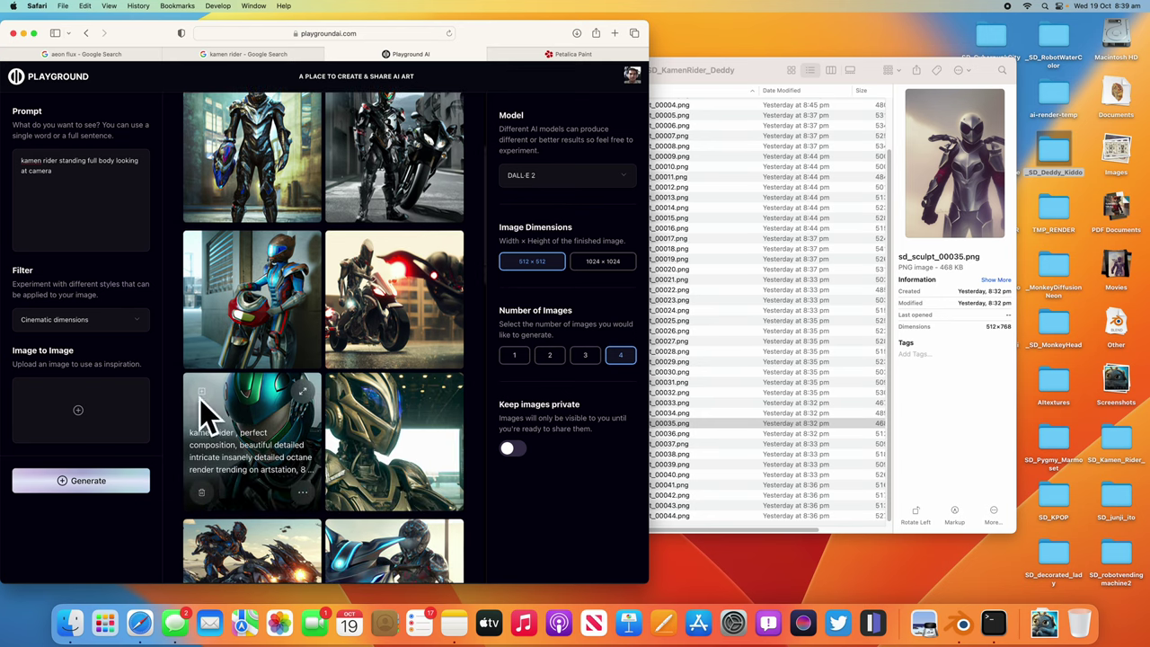
left_click(88, 322)
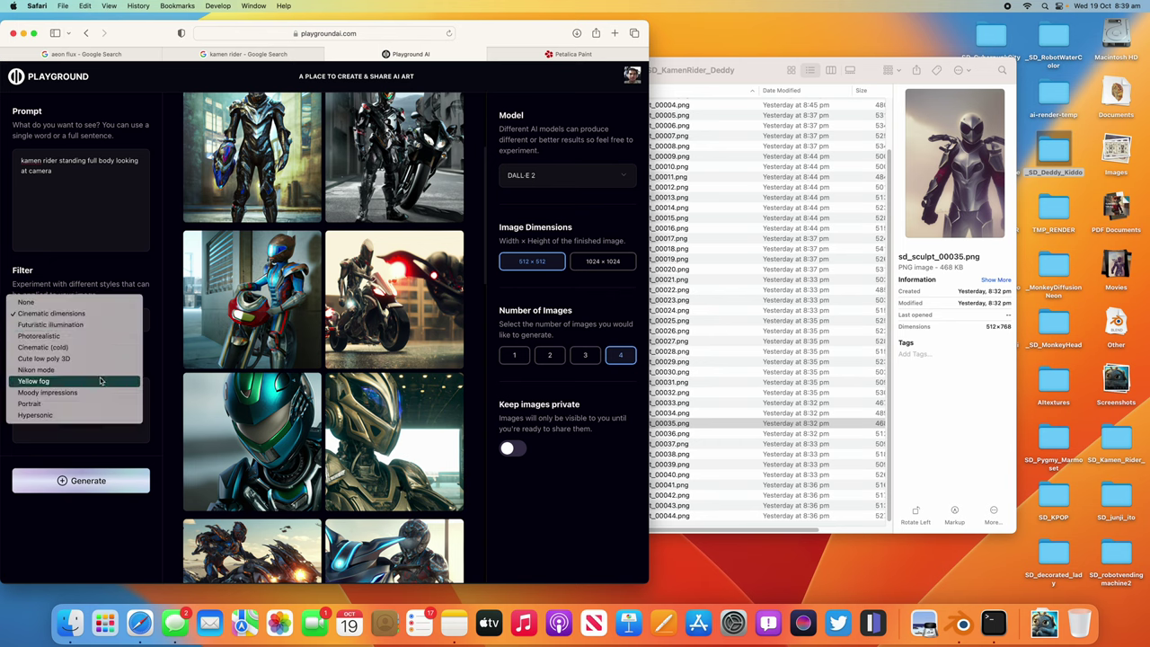
left_click(246, 429)
scroll(297, 396, "down", 3)
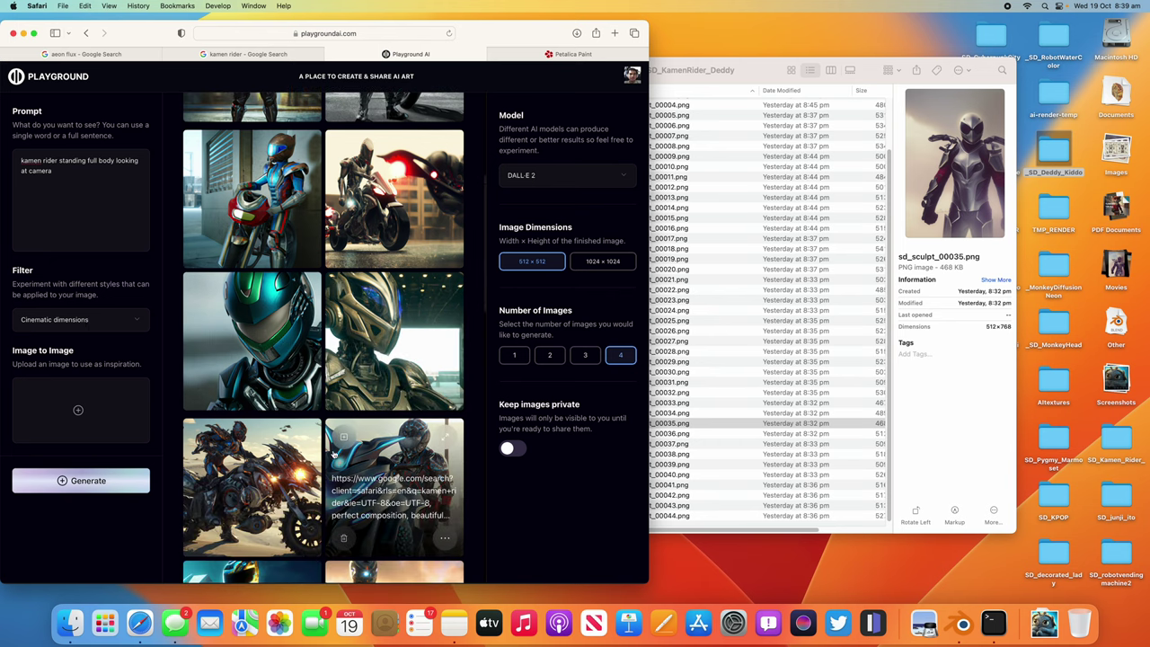
scroll(351, 345, "up", 3)
scroll(350, 346, "up", 5)
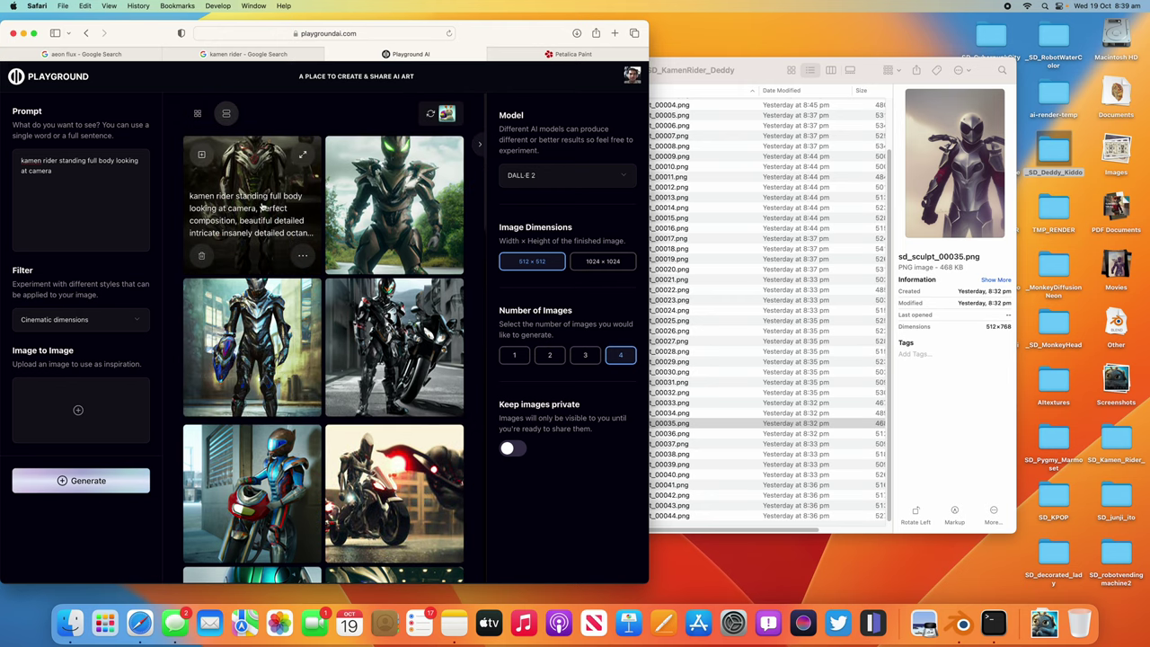
left_click(305, 298)
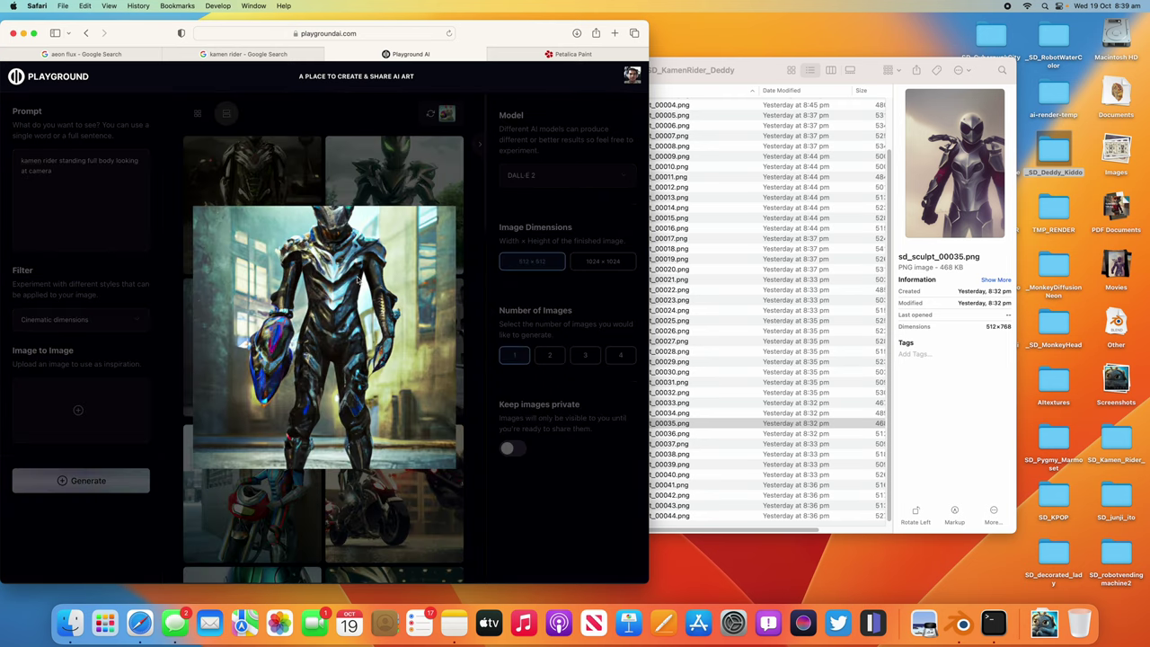
left_click(205, 167)
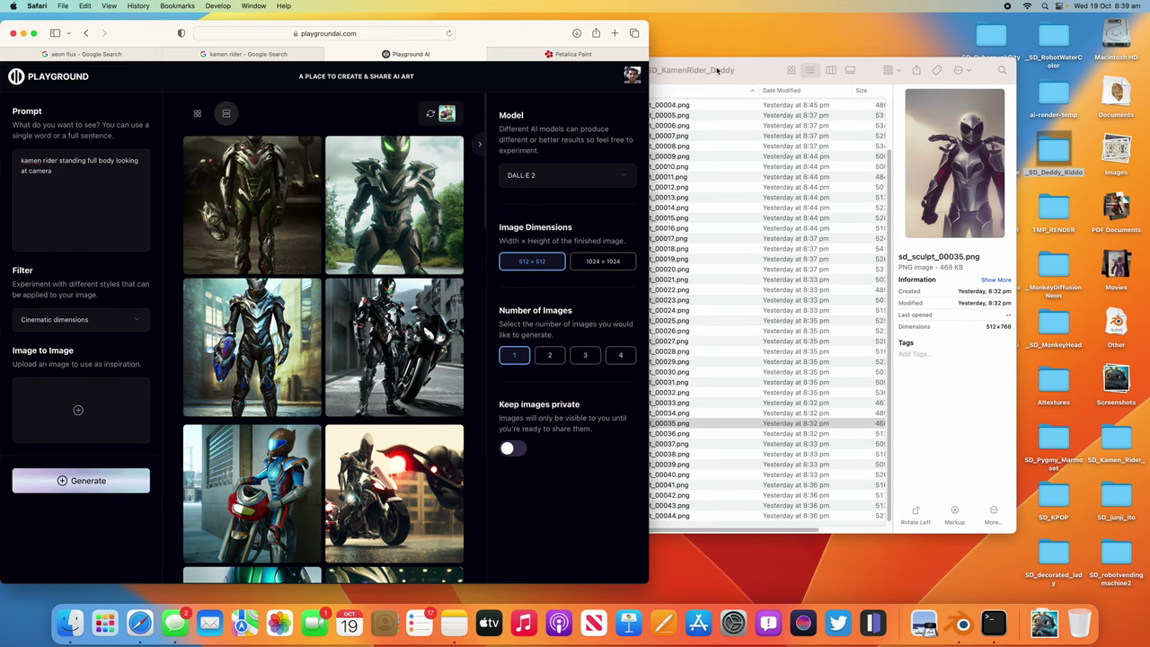
Move the folder window aside, preview the colorized image 0001.jpg, and close the preview with the file selected.
left_click_drag(717, 70, 769, 79)
scroll(734, 158, "up", 2)
left_click(710, 133)
key("Up")
key("Down")
key("space")
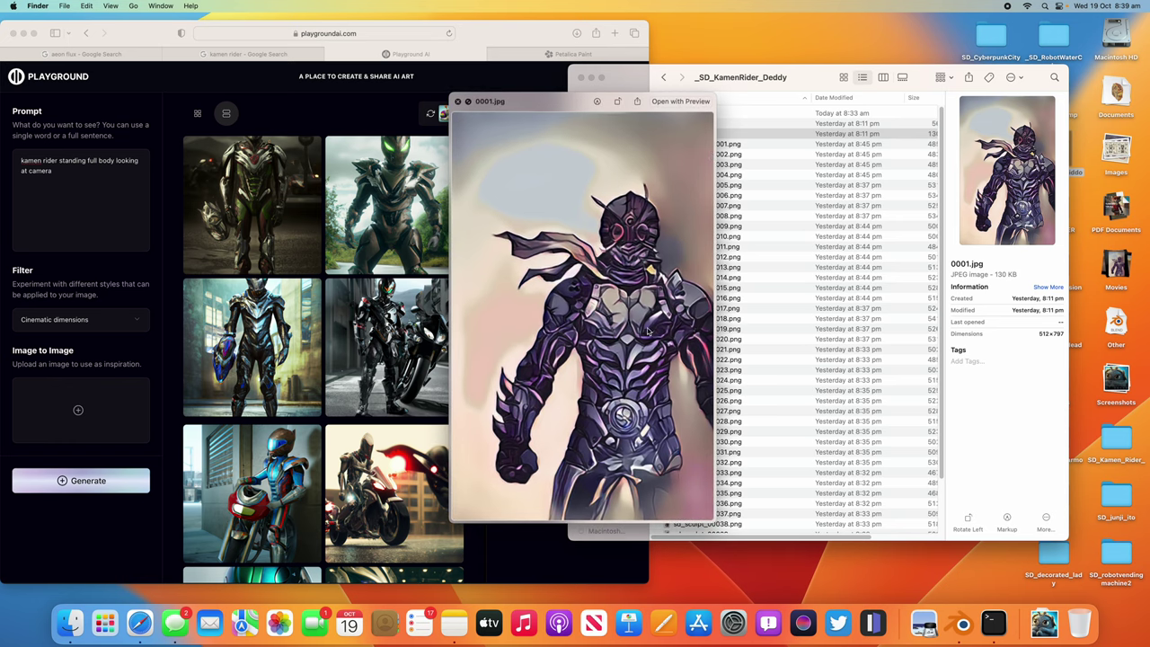
left_click(457, 101)
key("Down")
left_click(706, 135)
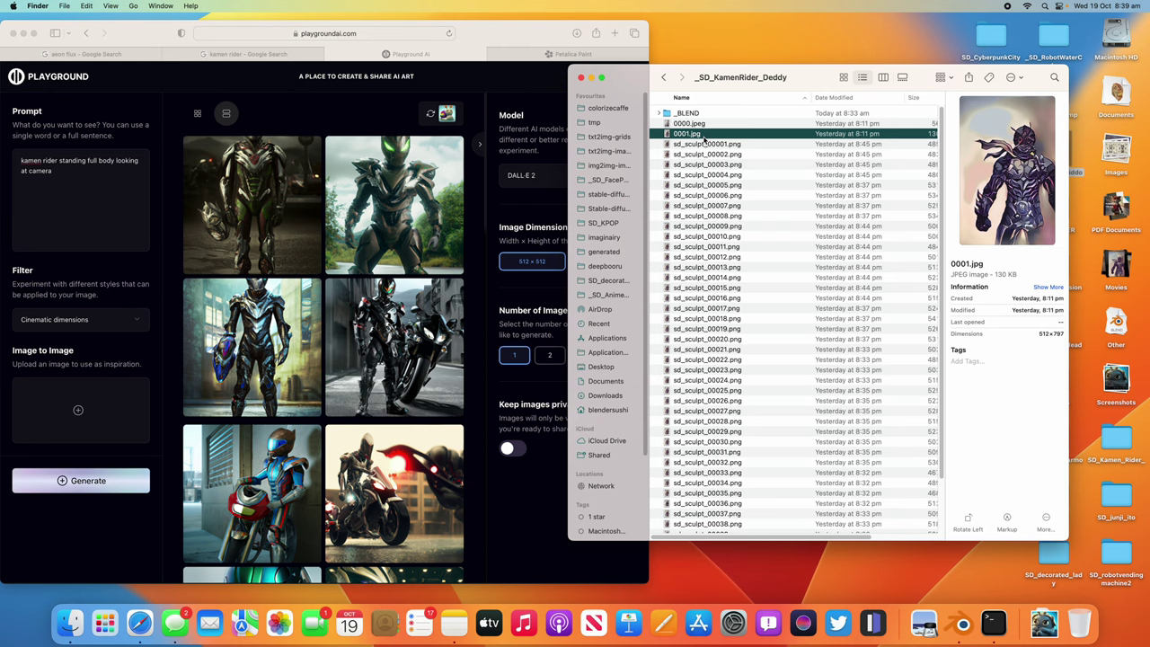
Change the Playground AI model to Stable Diffusion.
left_click(297, 121)
left_click(550, 174)
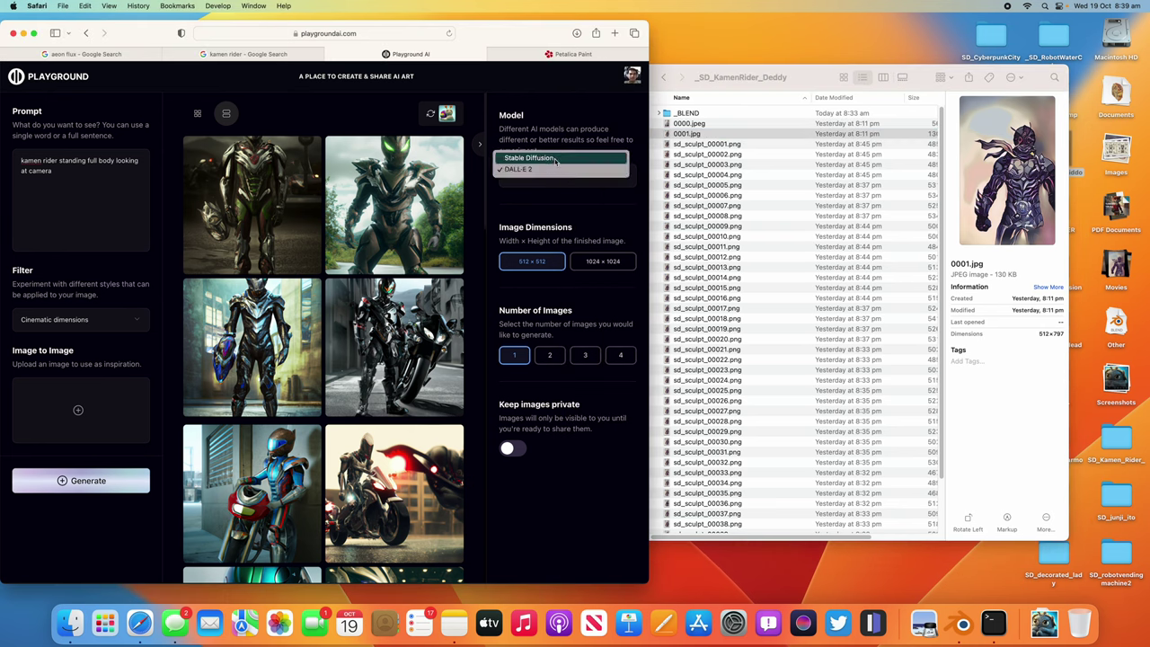
left_click(537, 159)
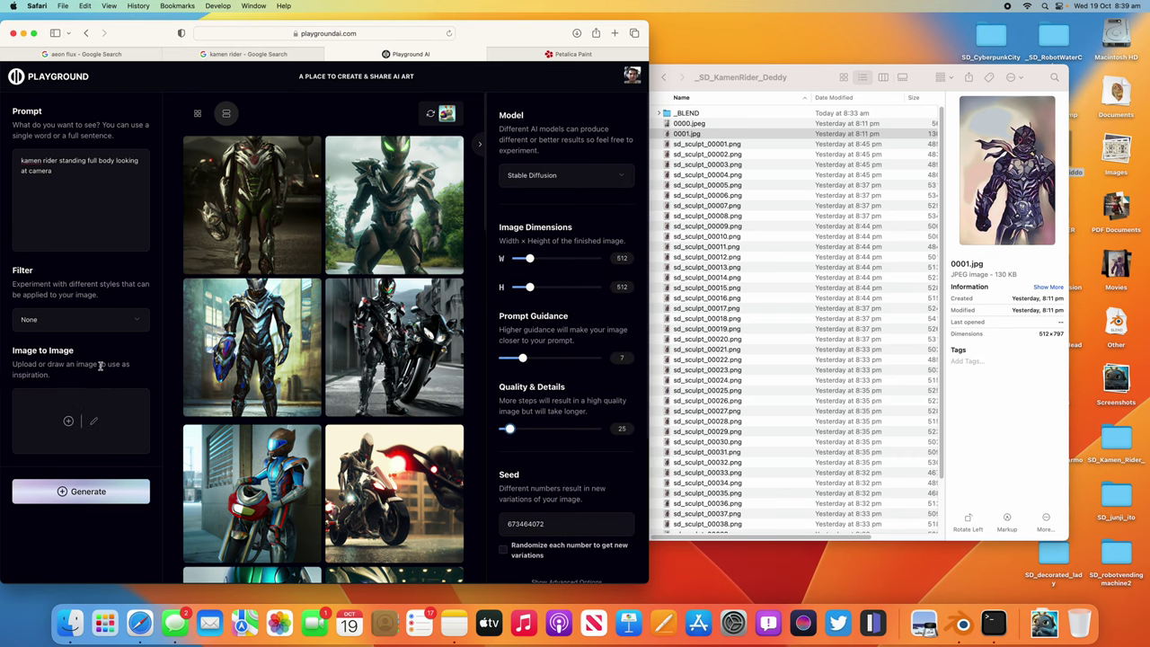
Upload 0001.jpg from the _SD_KamenRider_Deddy folder as the image-to-image source.
left_click(69, 421)
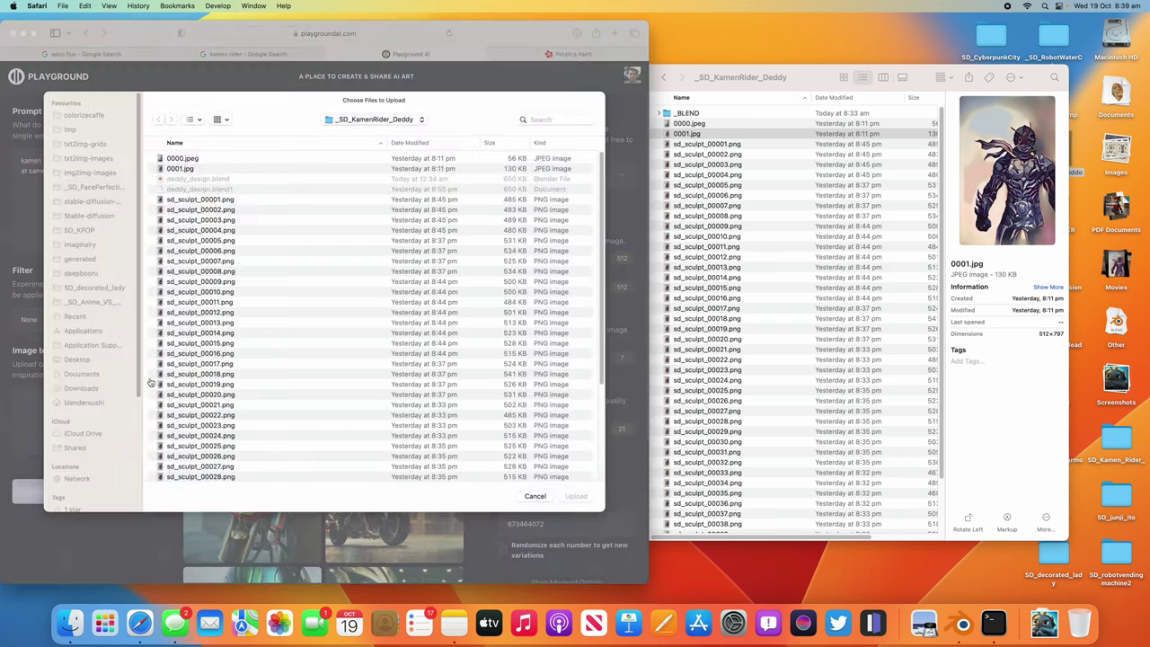
left_click(198, 169)
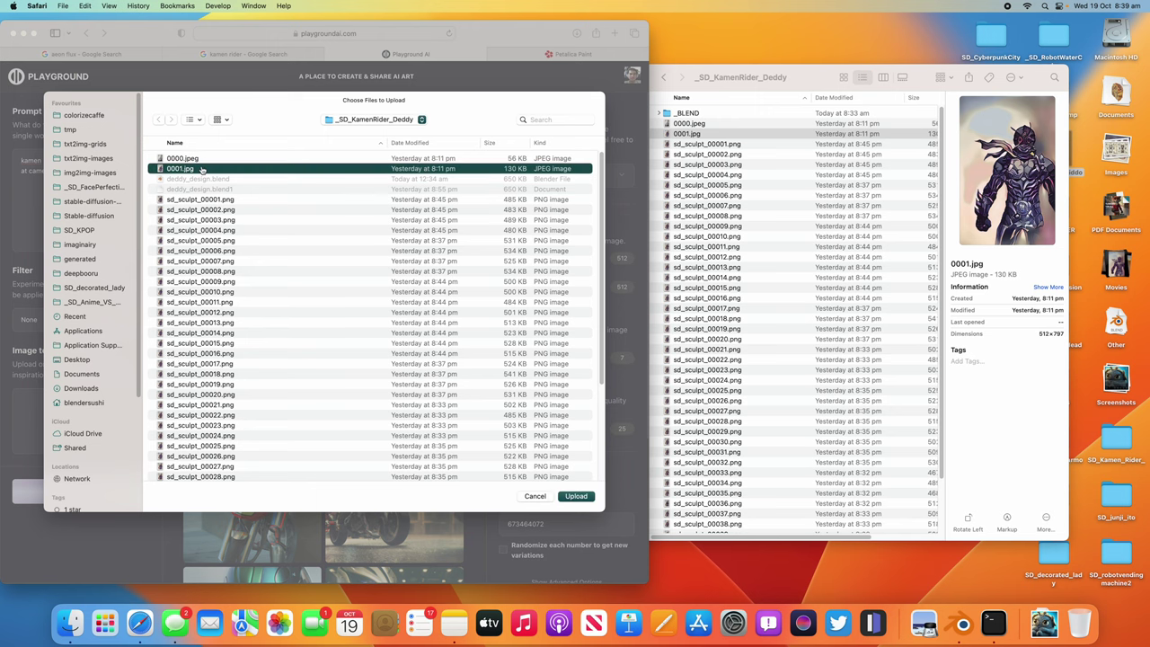
double_click(202, 169)
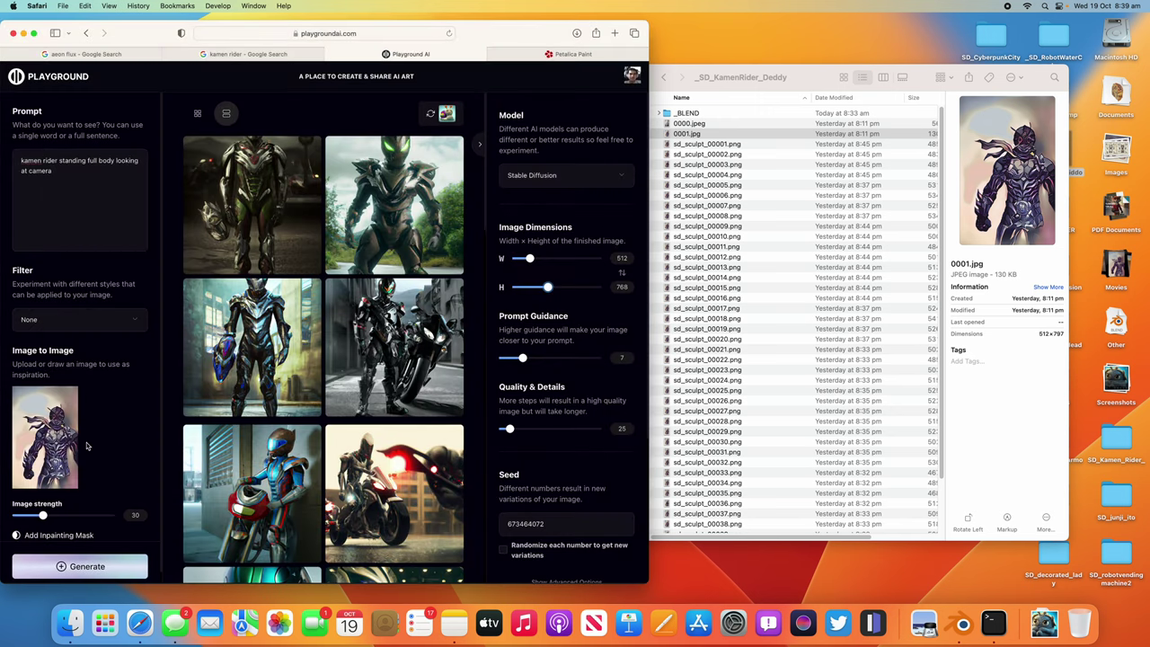
Generate an image at an image strength of 50, and widen the browser window to view it.
left_click_drag(45, 517, 57, 517)
mouse_move(73, 516)
left_mouse_down()
mouse_move(56, 517)
mouse_move(67, 517)
left_mouse_up()
left_click_drag(70, 518, 85, 516)
left_click(113, 568)
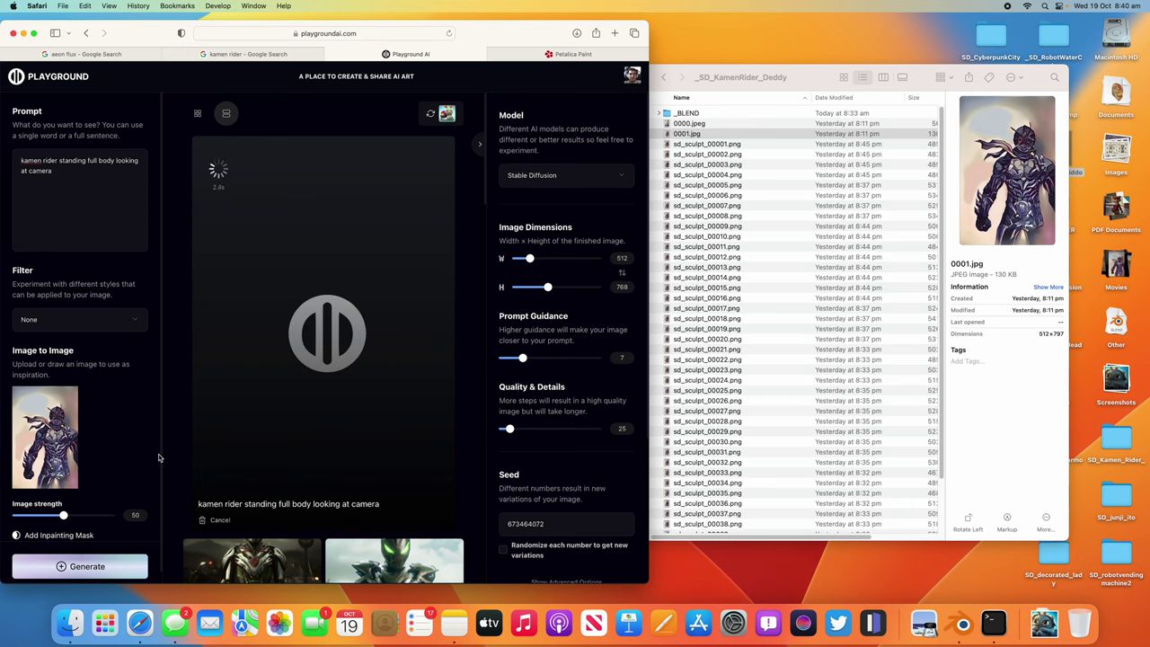
left_click_drag(646, 25, 906, 22)
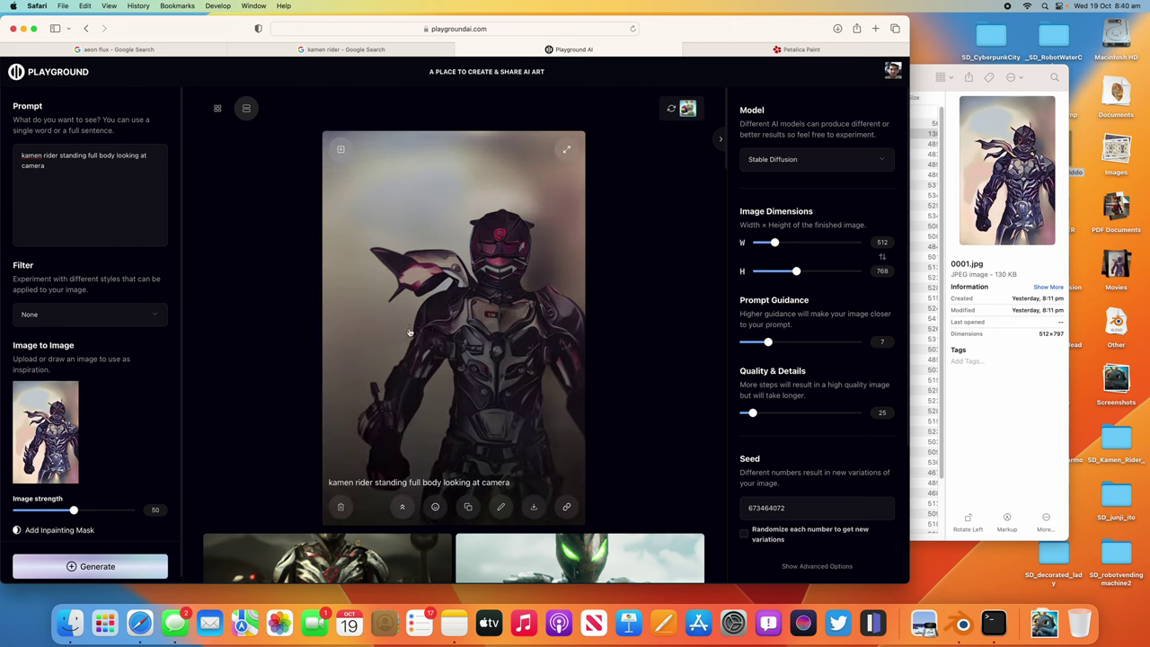
Set the number of images to 4, keep the images private, and generate a new batch.
scroll(741, 458, "down", 4)
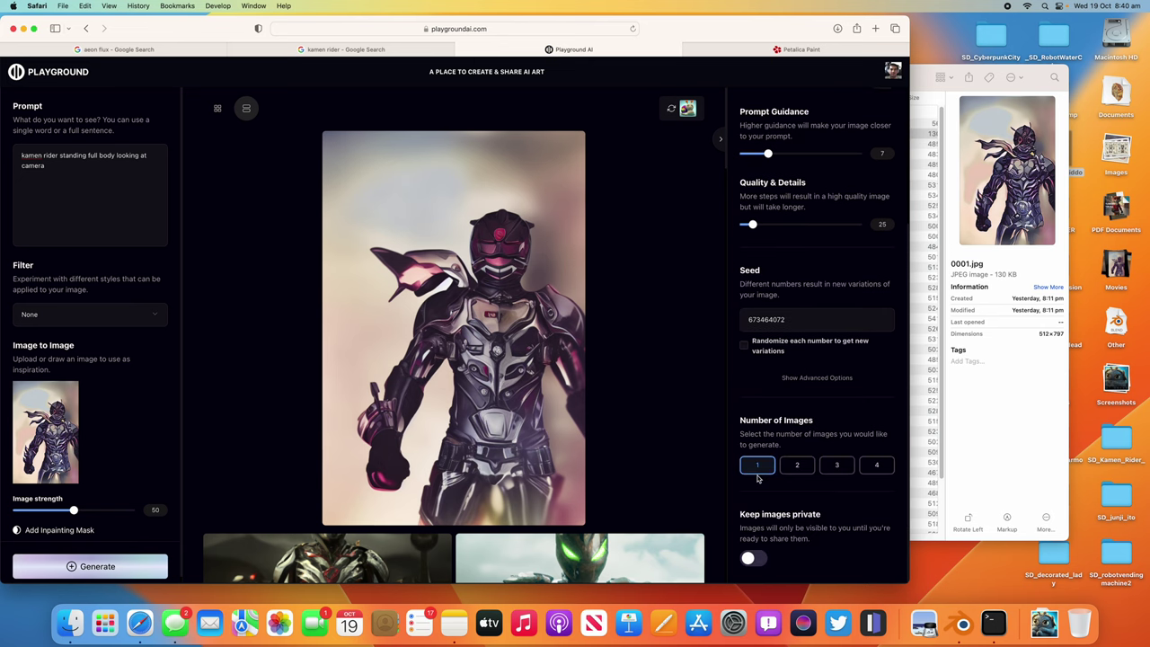
left_click(878, 465)
left_click(760, 558)
left_click(149, 569)
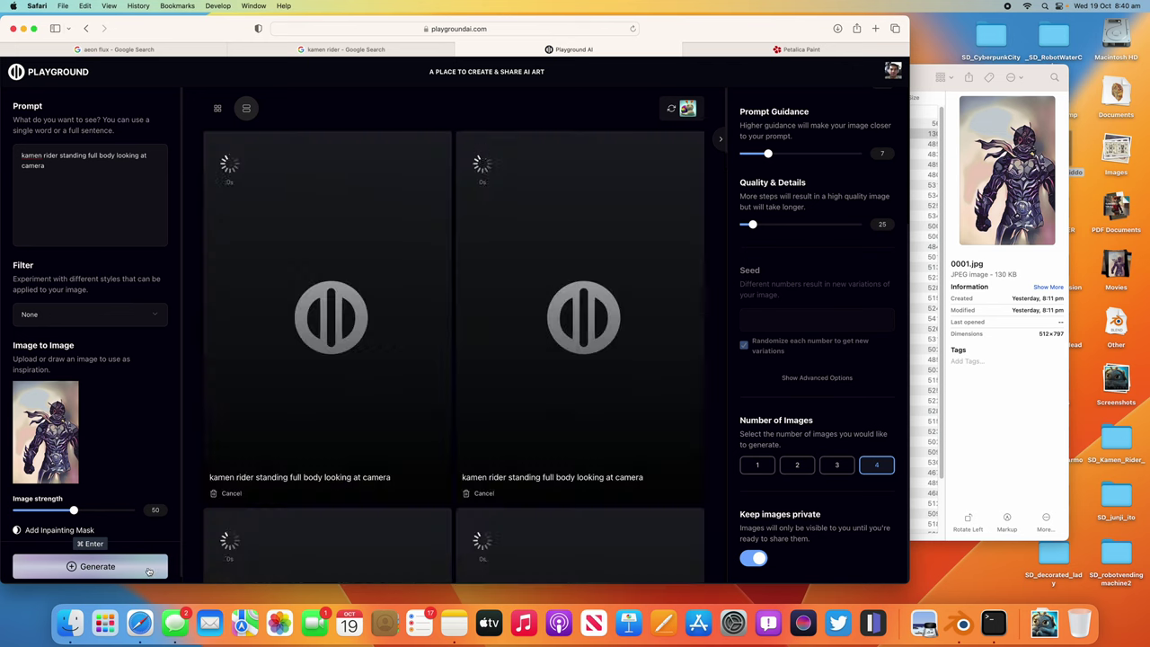
scroll(206, 351, "down", 1)
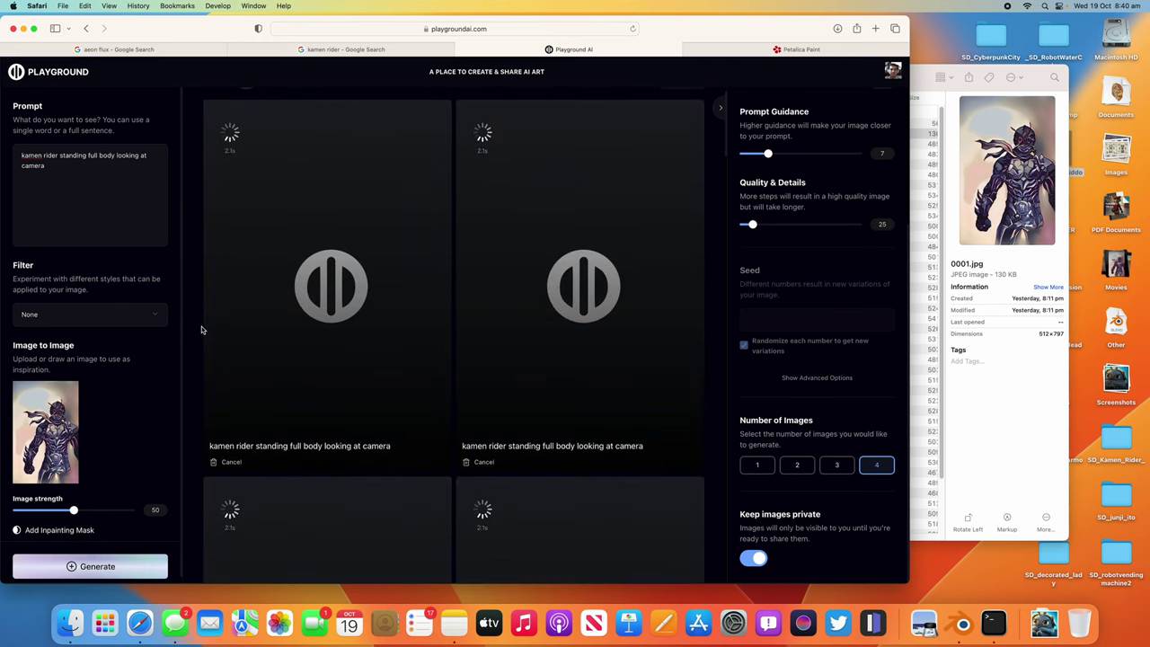
Insert "power ranger in full suit" after "kamen rider" in the prompt.
left_click(59, 156)
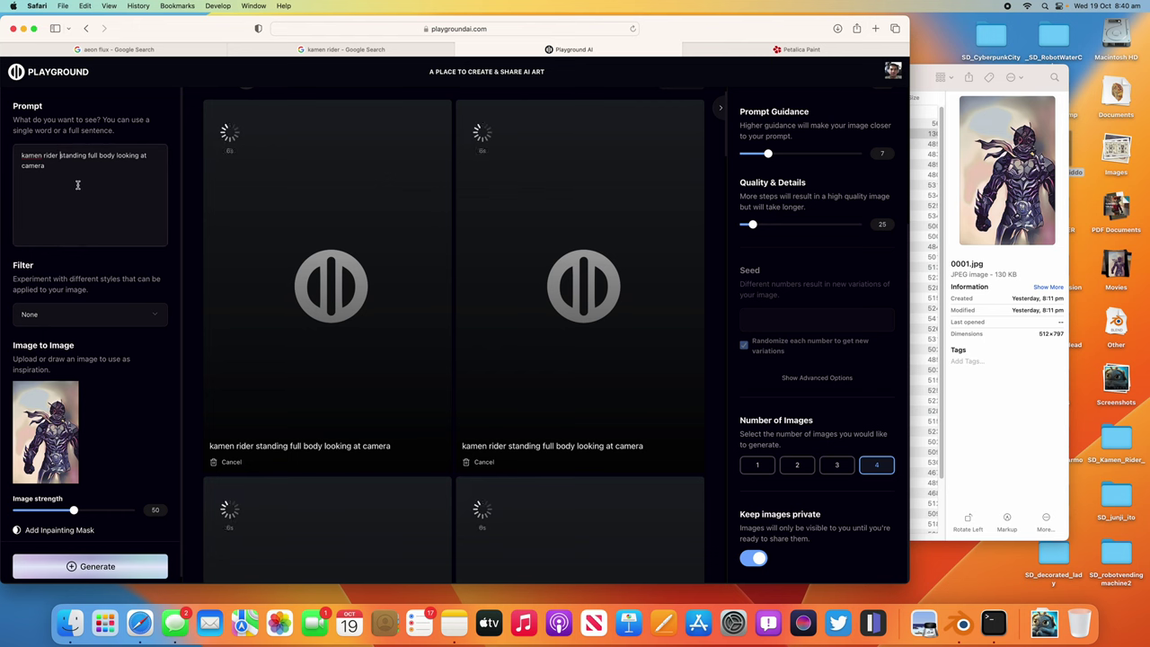
type("power ranger in full suit")
scroll(144, 296, "down", 1)
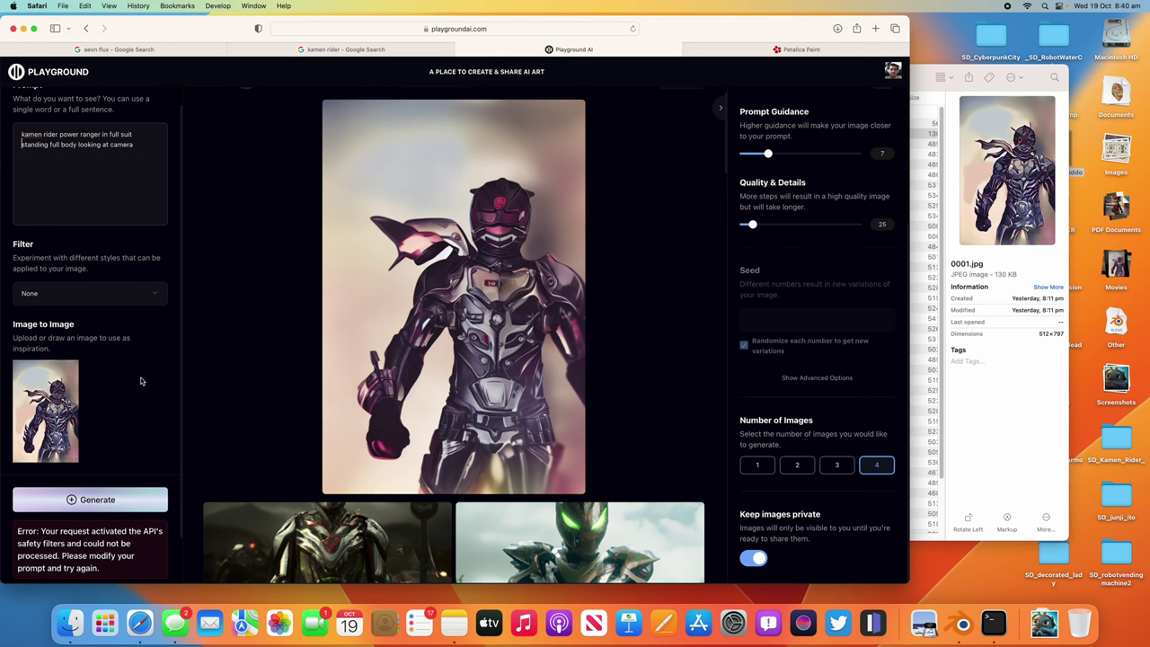
Generate four images with the updated power ranger prompt and review the new batch.
left_click(128, 499)
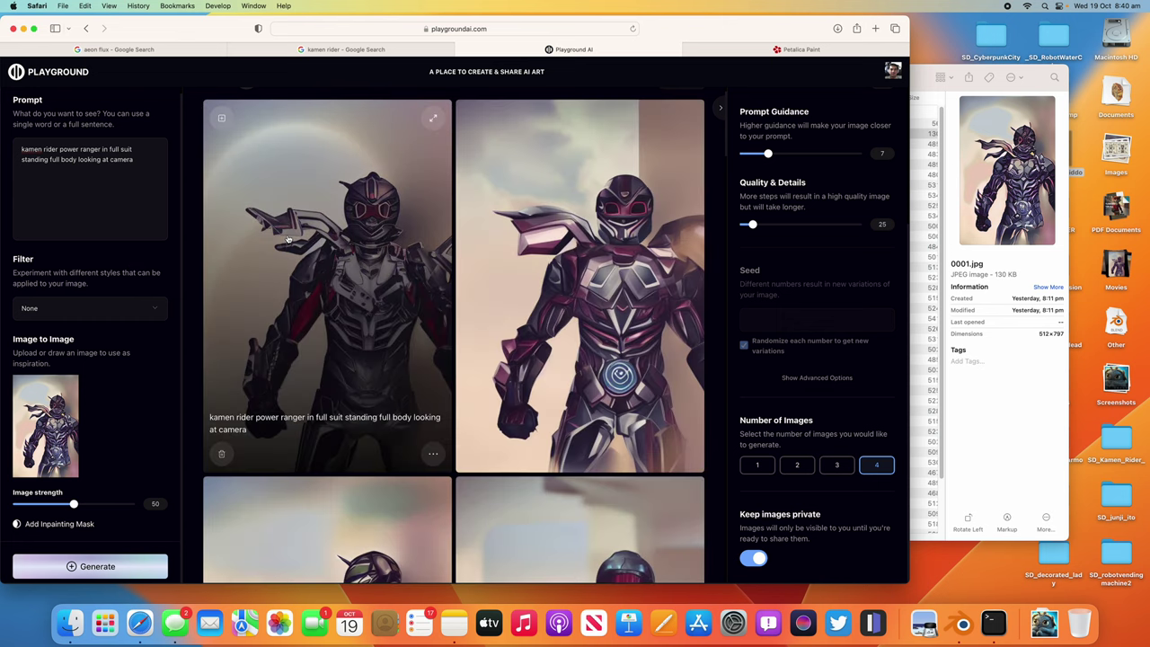
scroll(184, 368, "down", 3)
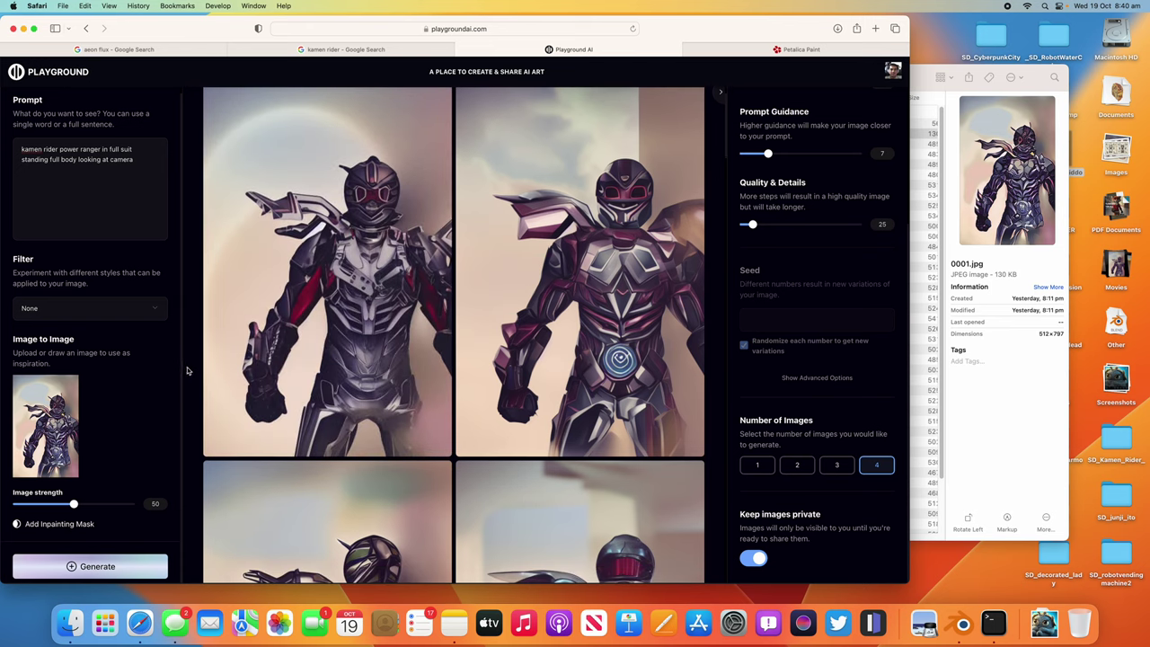
scroll(375, 353, "down", 8)
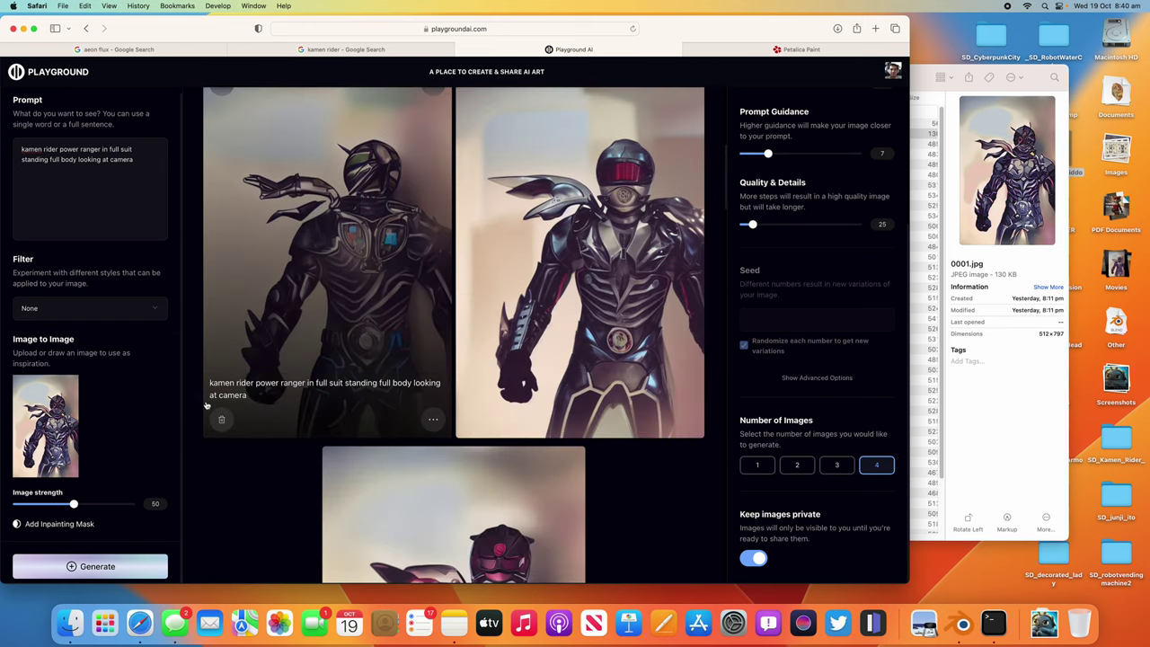
scroll(376, 354, "up", 10)
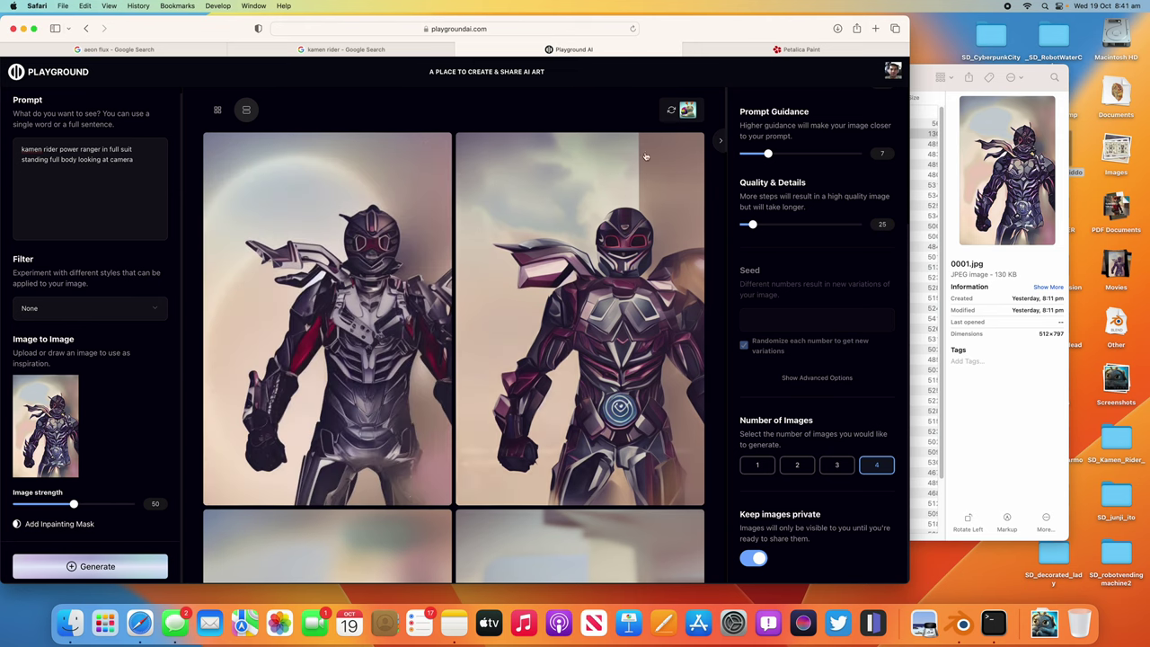
Narrow the browser window, and generate a batch at an image strength of 68 to compare with the previous images.
left_click_drag(908, 21, 655, 25)
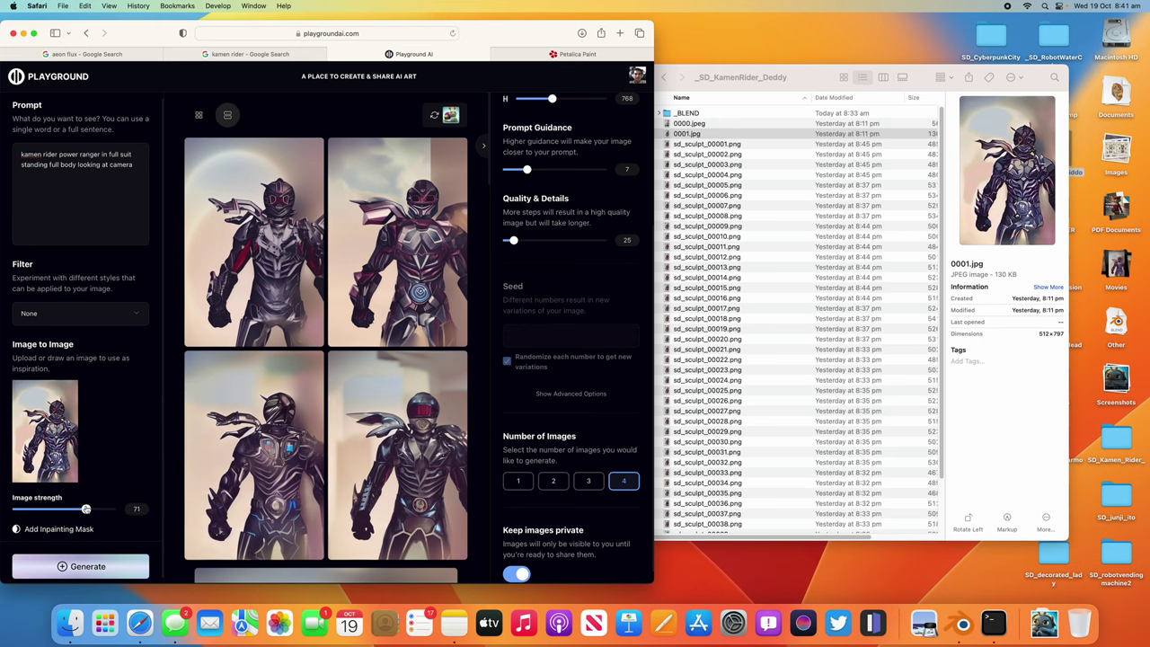
left_click(80, 567)
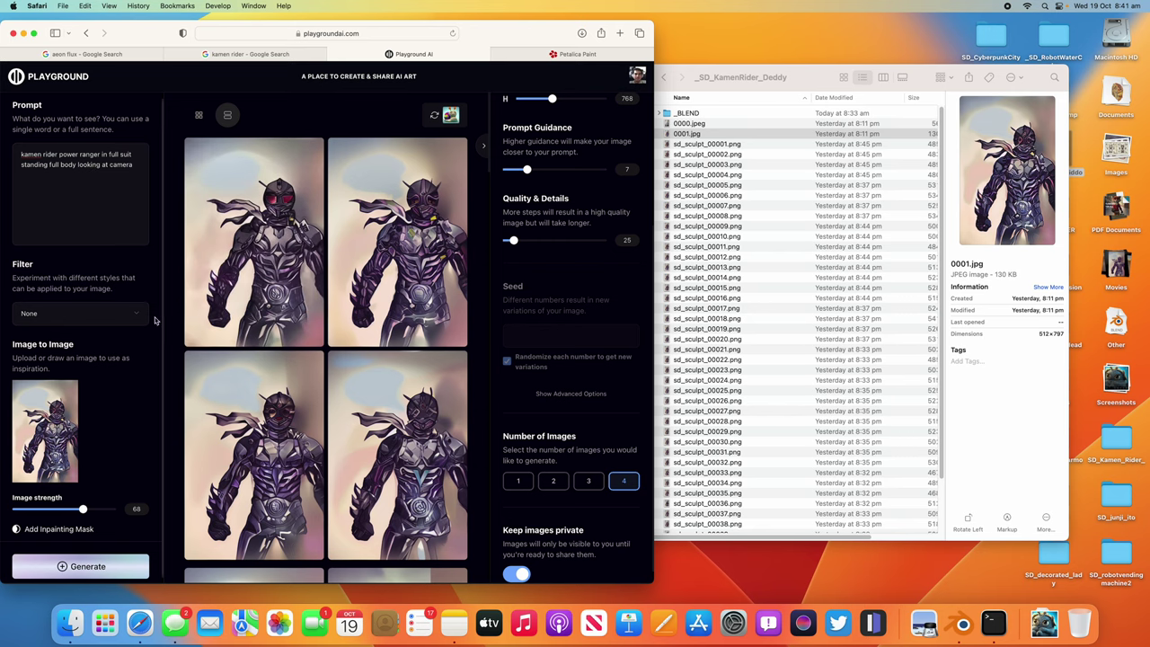
scroll(151, 337, "down", 1)
scroll(151, 337, "up", 2)
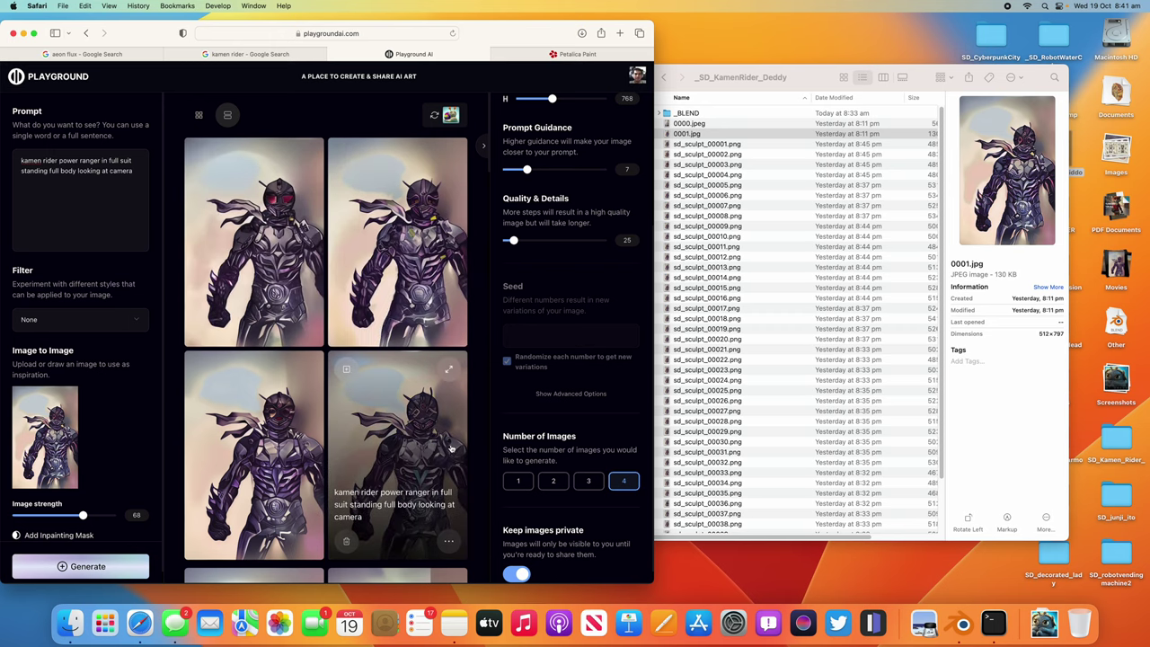
scroll(451, 447, "down", 10)
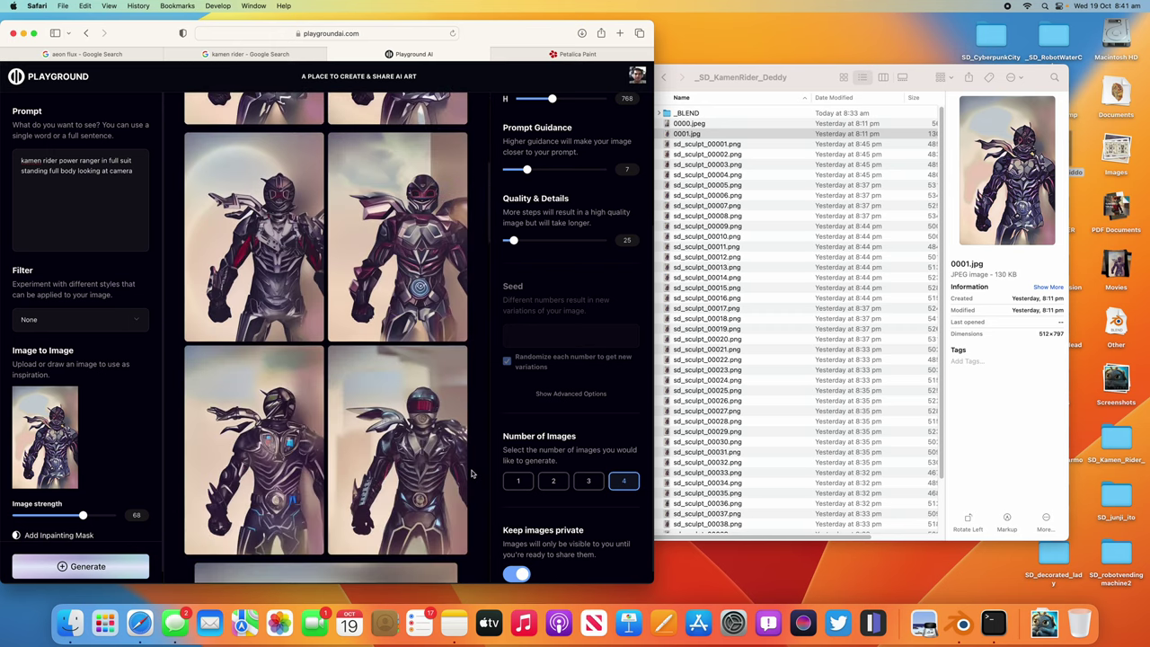
scroll(471, 474, "down", 1)
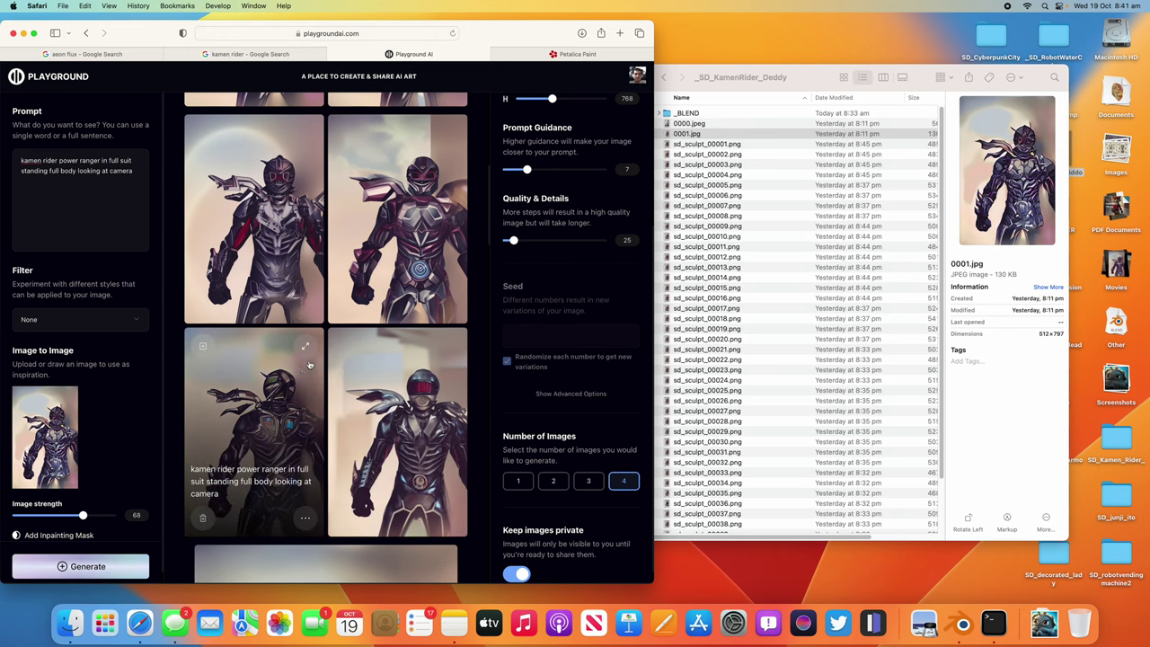
scroll(306, 341, "down", 5)
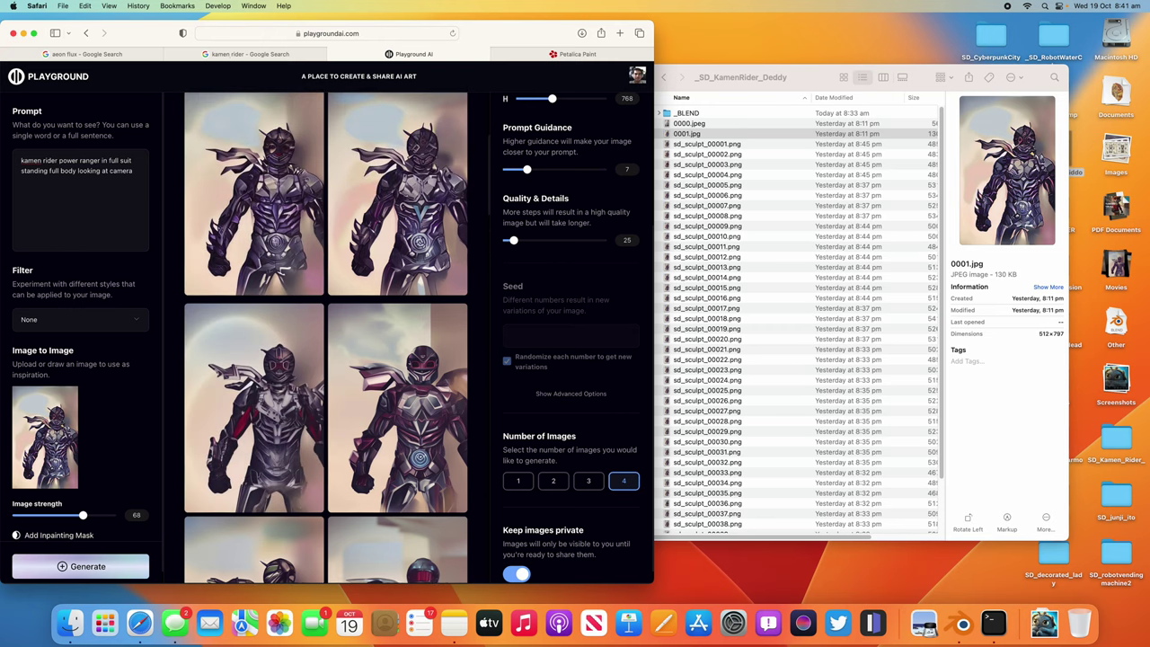
Insert "looking at camera" after "power ranger" in the prompt and generate a batch with the Delicate detail filter.
type("looking at camera")
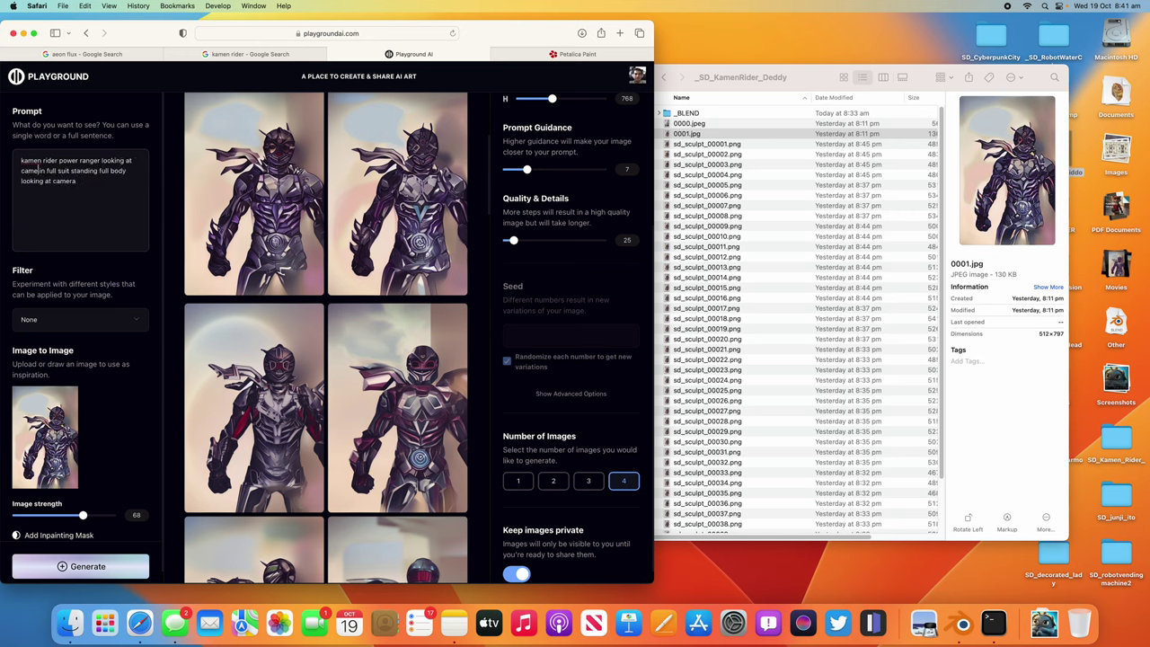
left_click(109, 319)
left_click(106, 324)
left_click(87, 567)
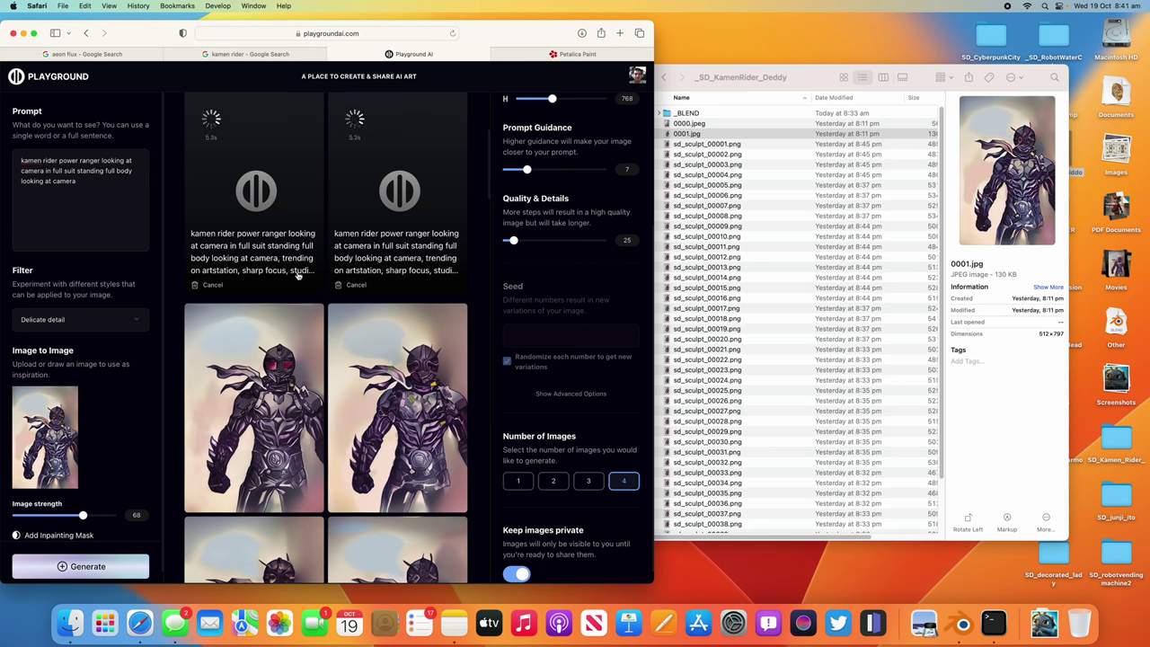
Widen the browser window and compare the Delicate detail images with the previous batch.
left_click_drag(659, 23, 850, 14)
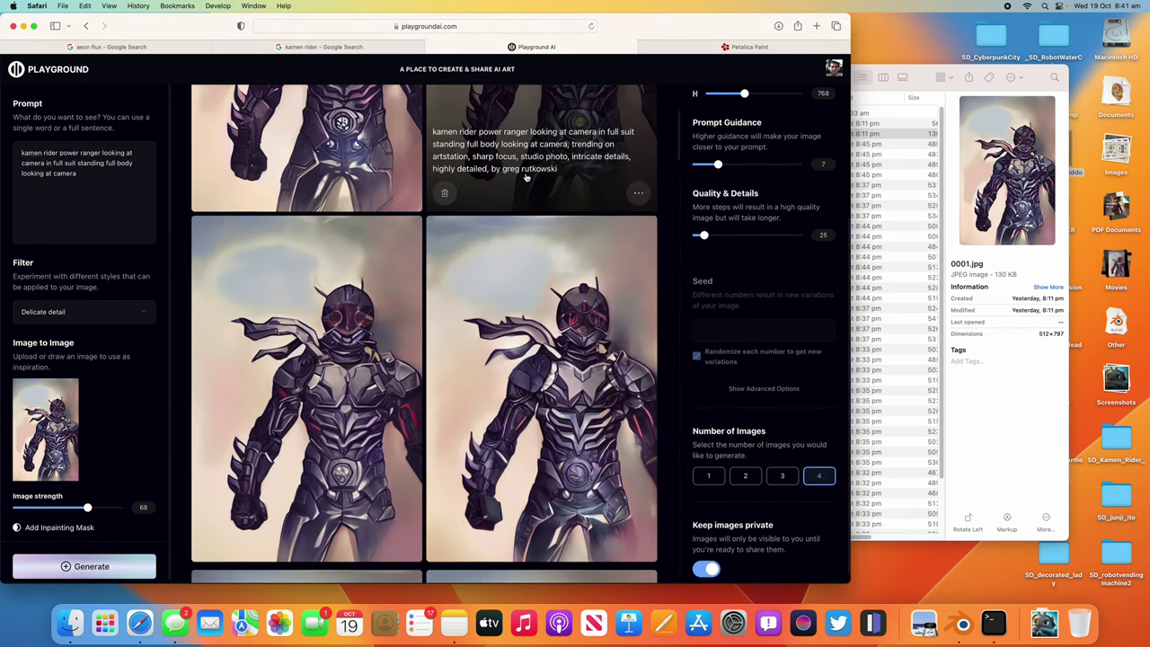
scroll(526, 177, "up", 5)
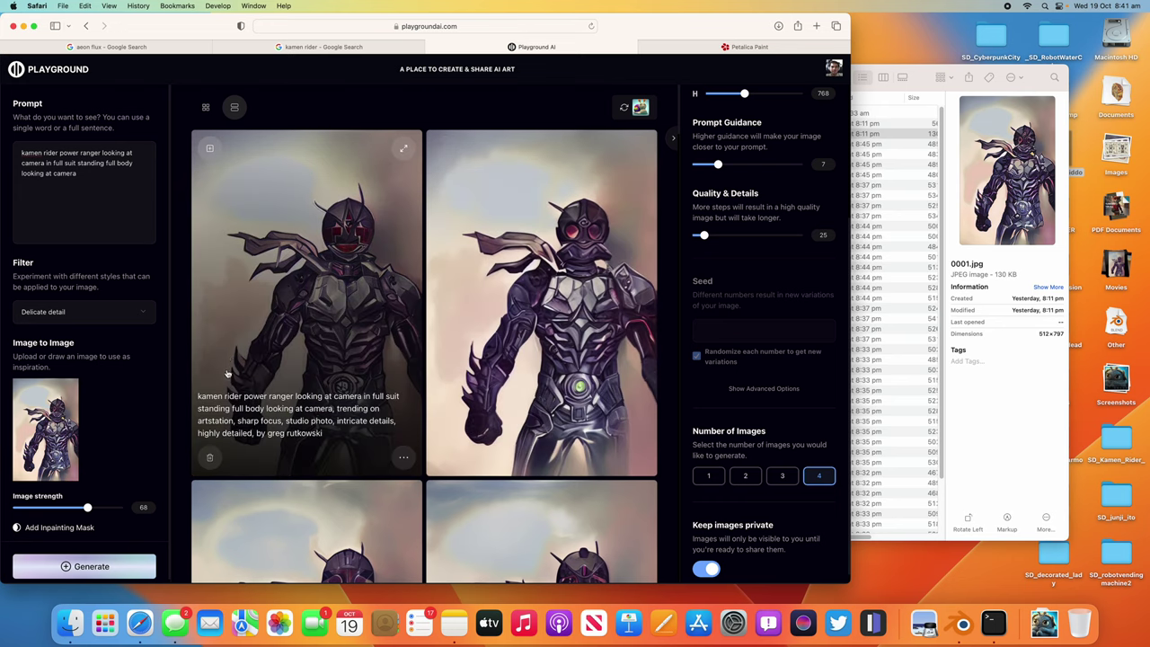
scroll(632, 382, "down", 5)
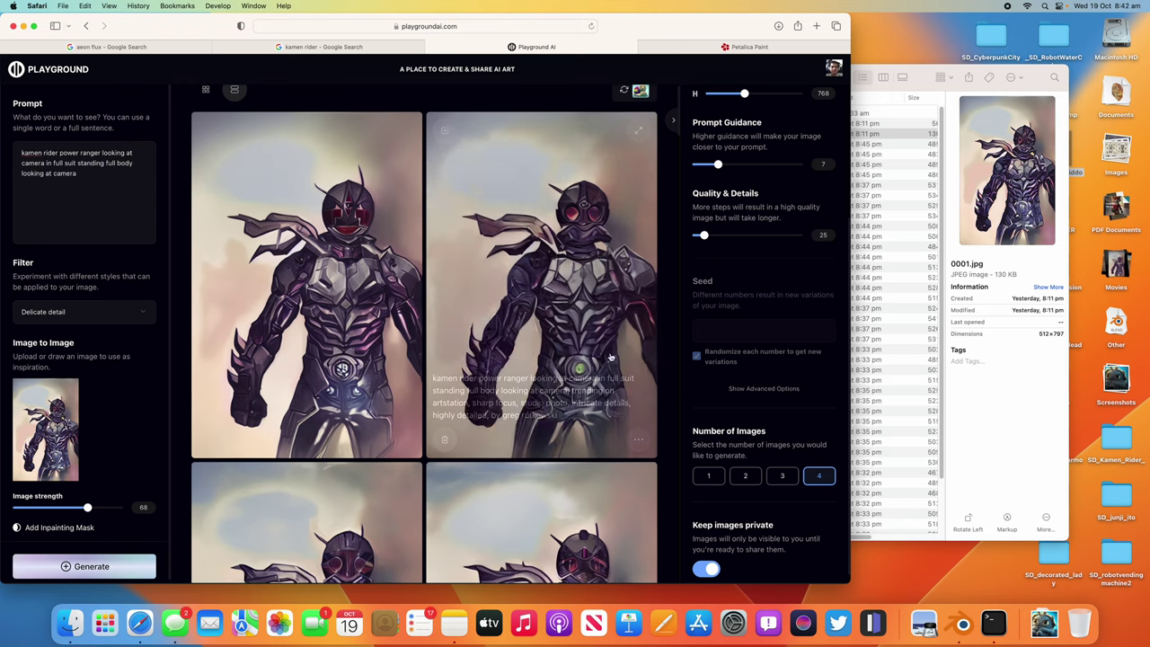
scroll(672, 407, "down", 3)
scroll(672, 407, "down", 5)
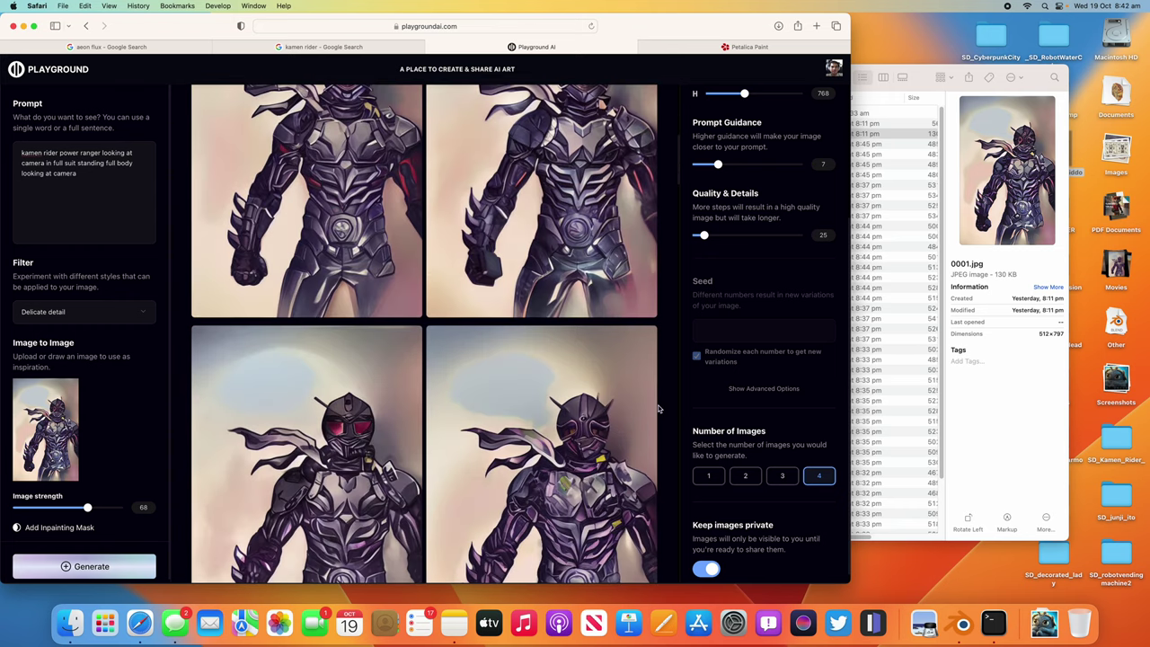
scroll(658, 409, "down", 10)
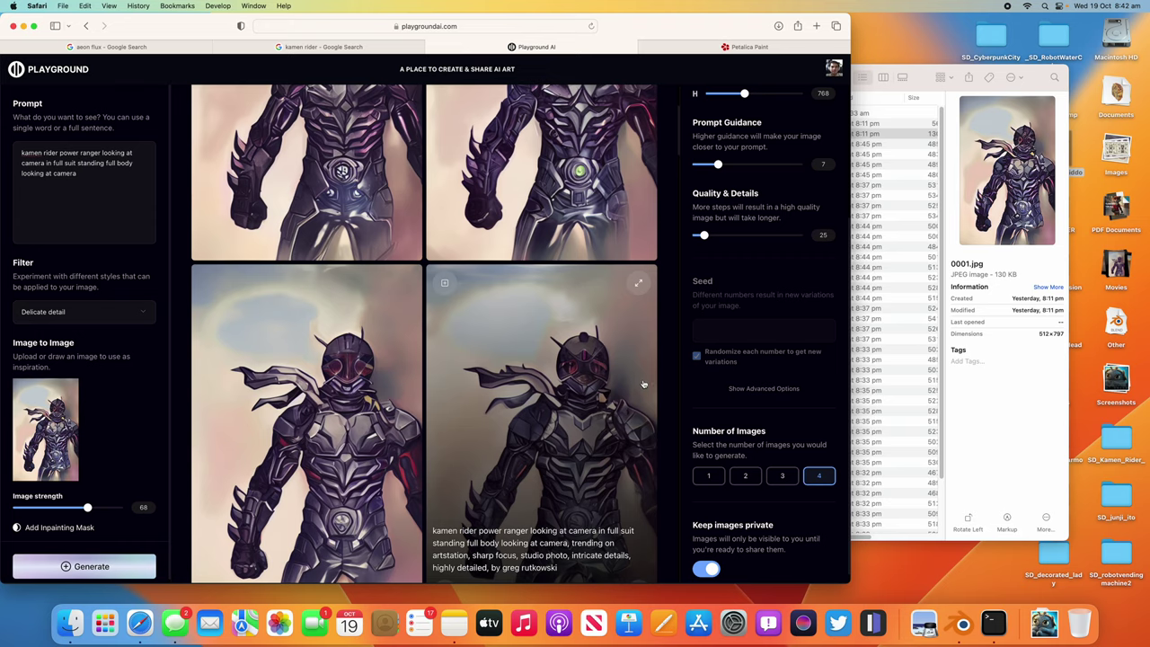
scroll(676, 353, "up", 10)
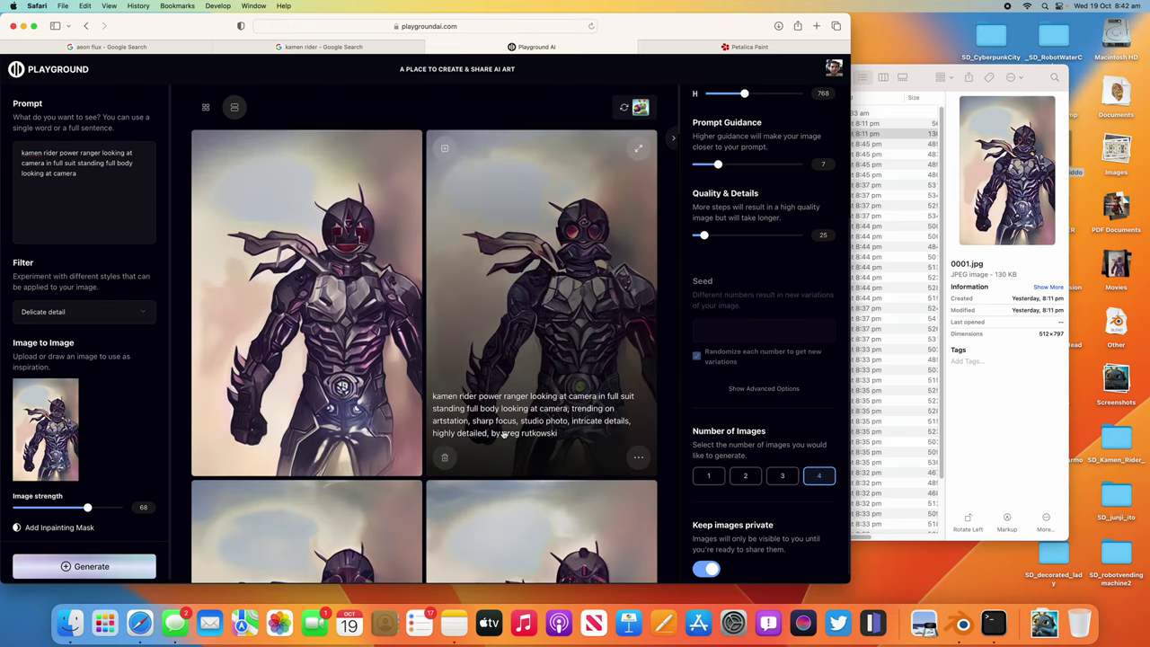
Use the second image of the newest batch as the image-to-image source and generate variations at an image strength of 66.
left_click(639, 456)
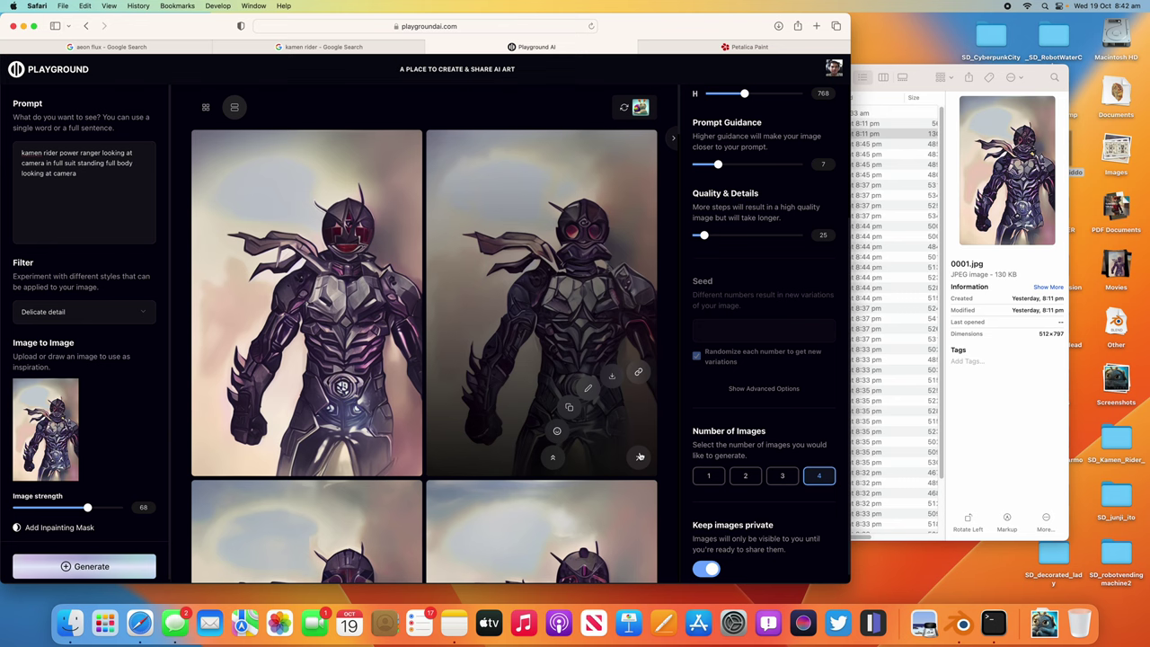
left_click(569, 407)
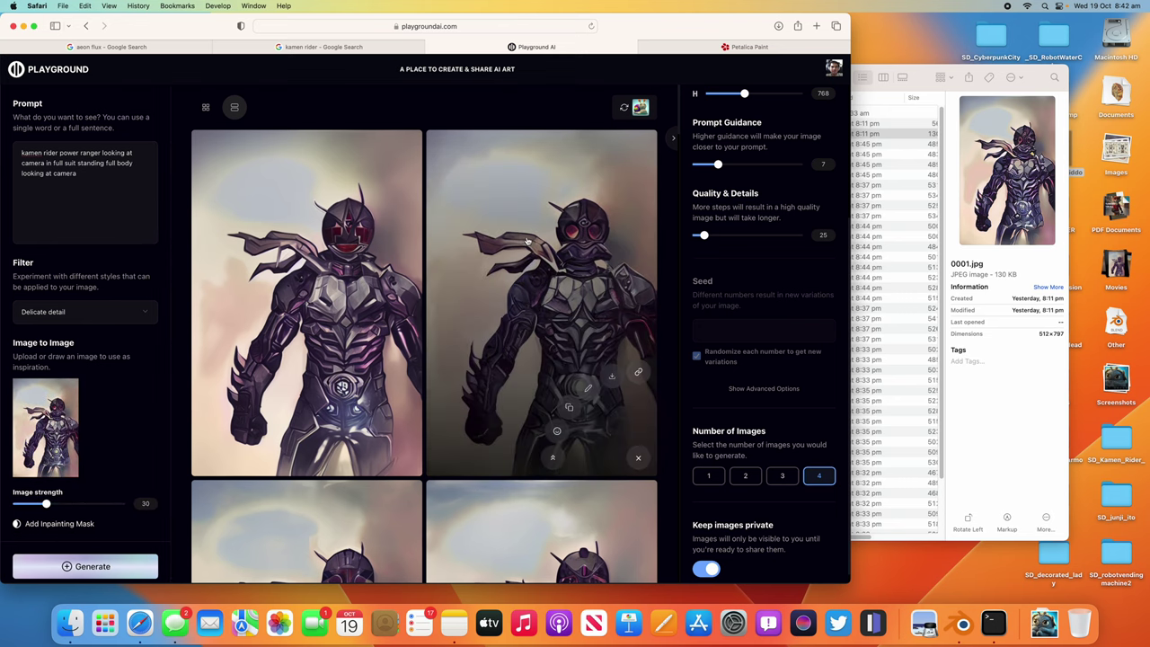
left_click_drag(52, 505, 84, 506)
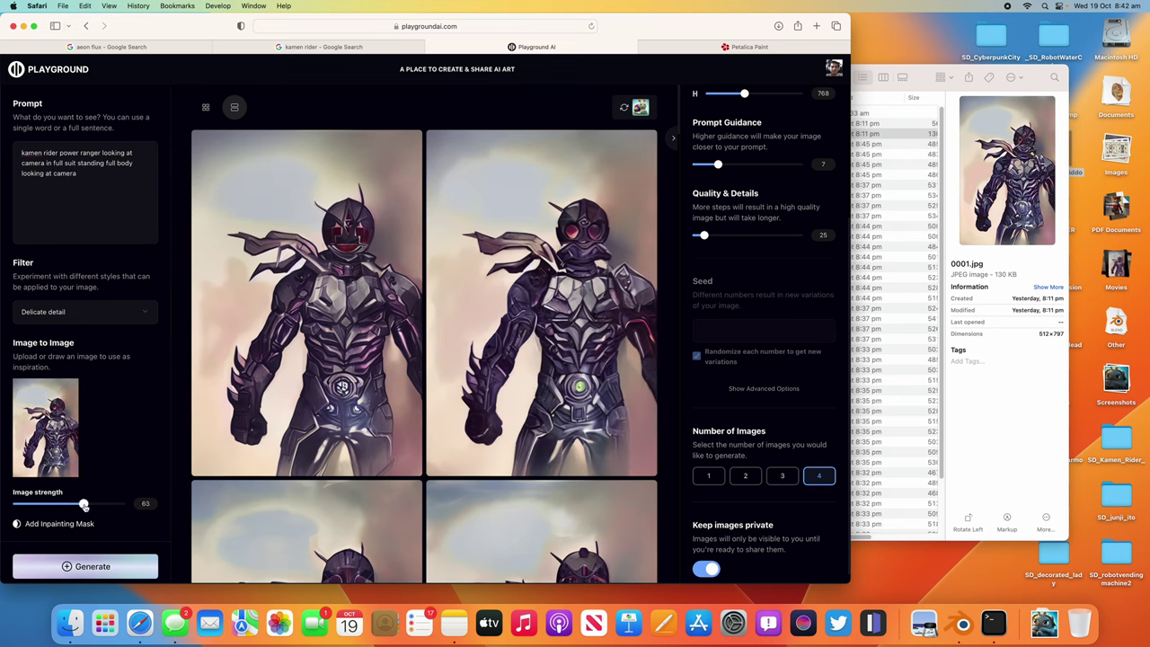
left_click(112, 559)
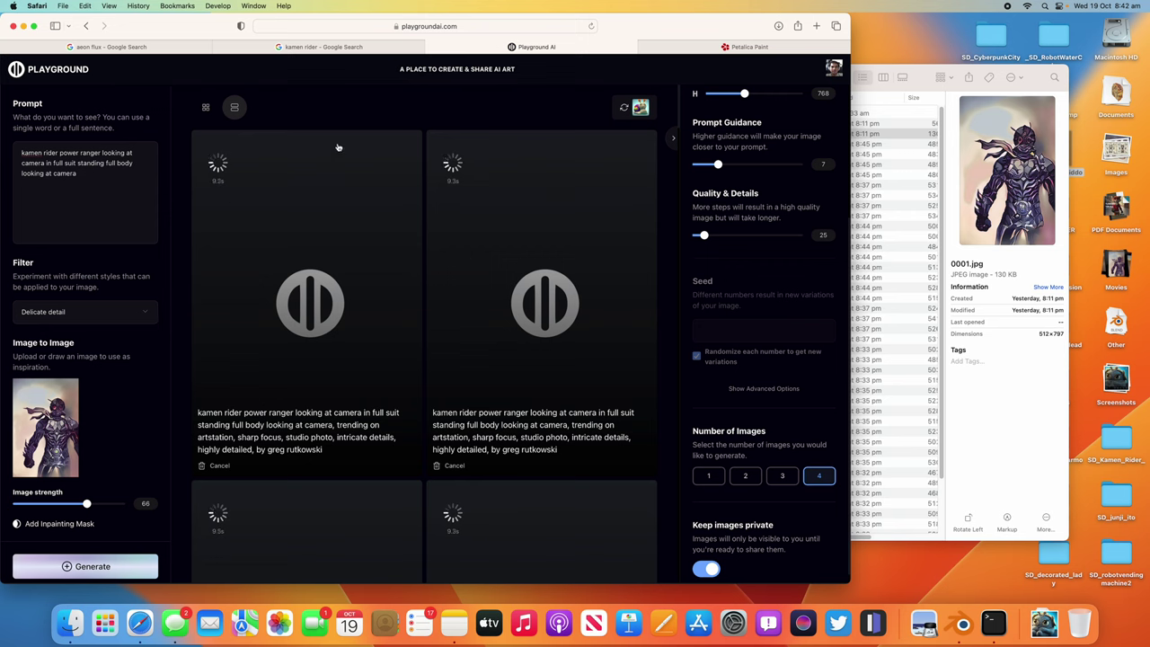
Use the new variation with the orange scarf as the image-to-image source and generate variations at an image strength of 68.
scroll(219, 375, "down", 3)
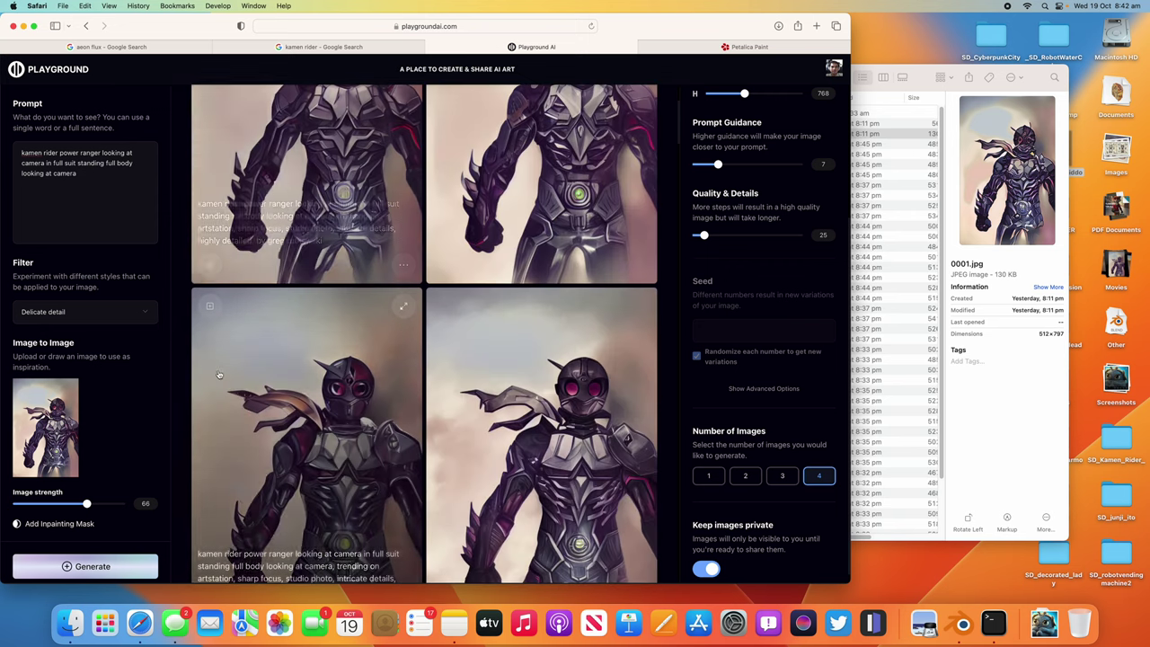
scroll(297, 405, "down", 2)
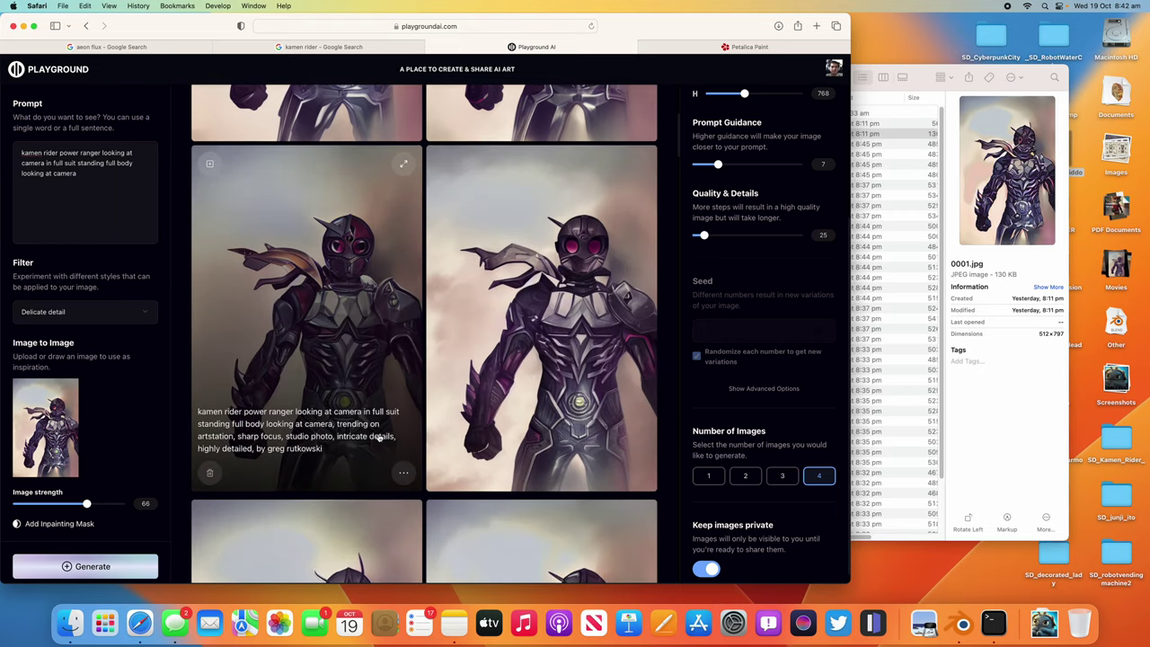
left_click(403, 471)
left_click(353, 403)
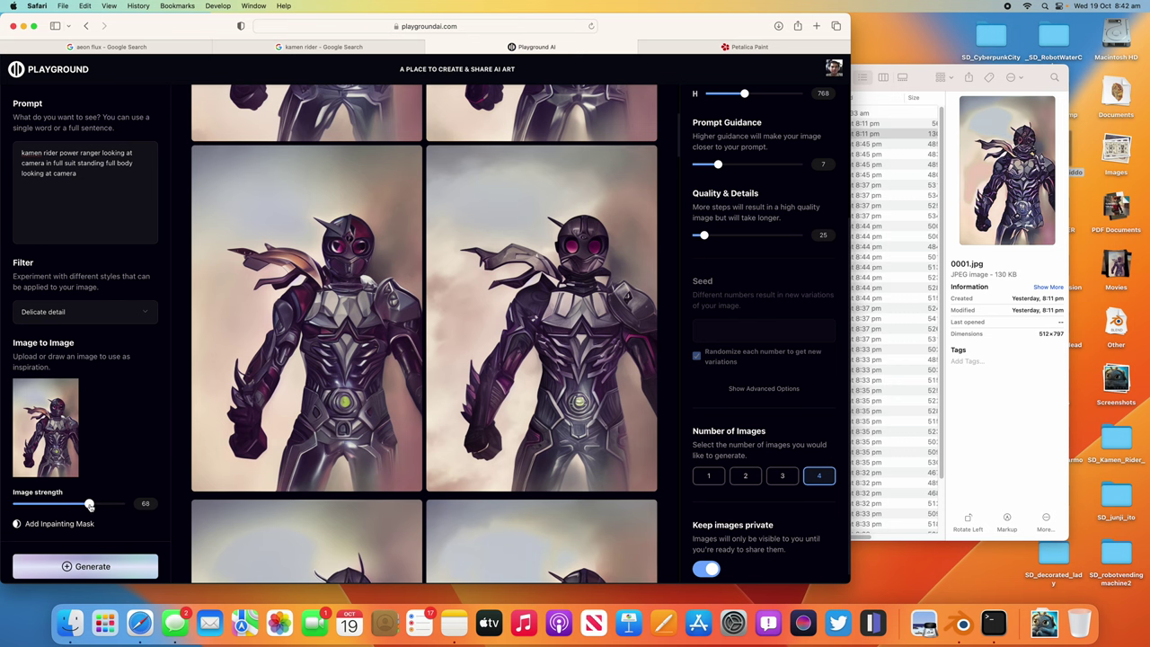
left_click_drag(90, 506, 89, 506)
left_click(113, 567)
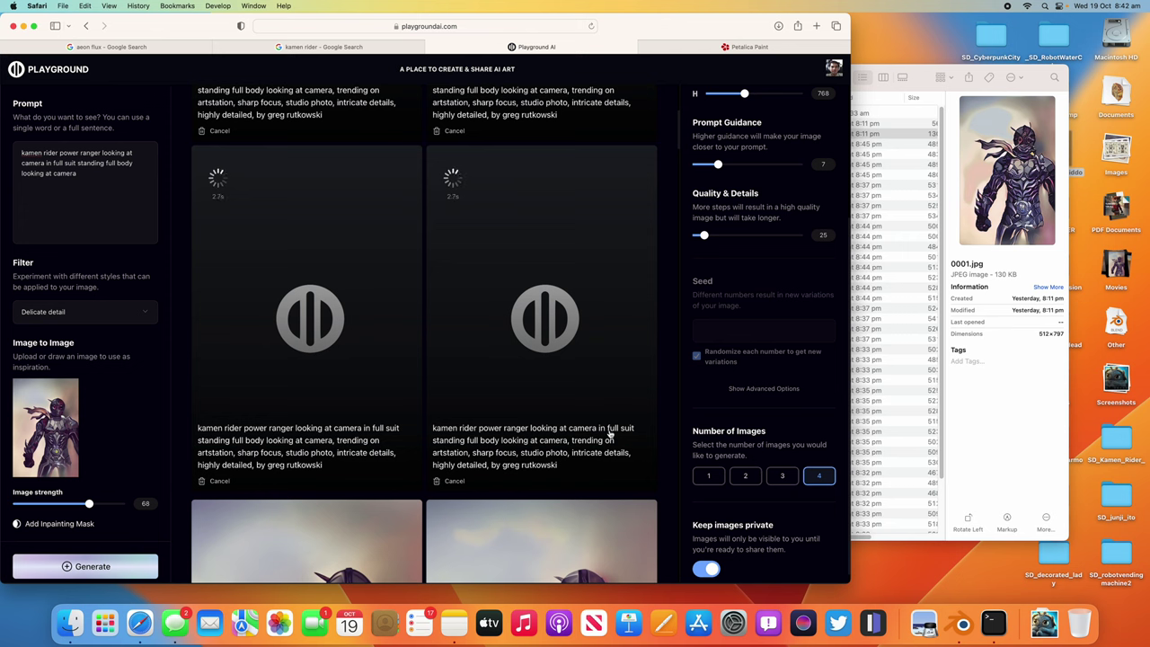
Review the new variations, and reuse the earlier orange-scarf image as the source to generate a batch at an image strength of 47.
scroll(550, 425, "up", 1)
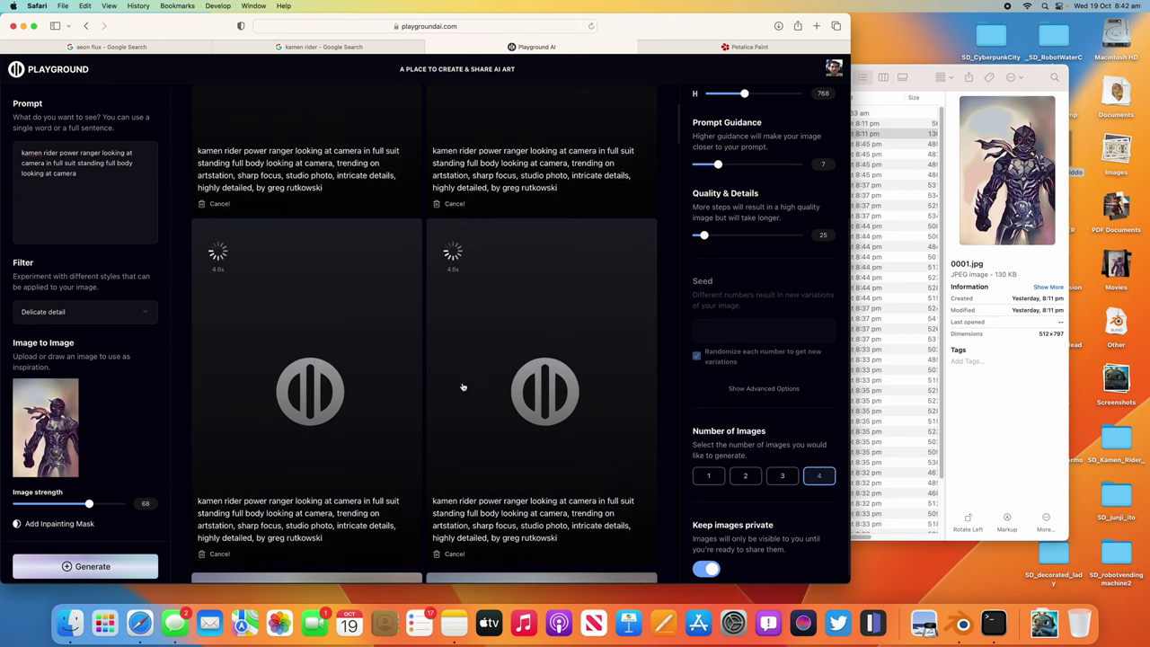
scroll(462, 390, "up", 3)
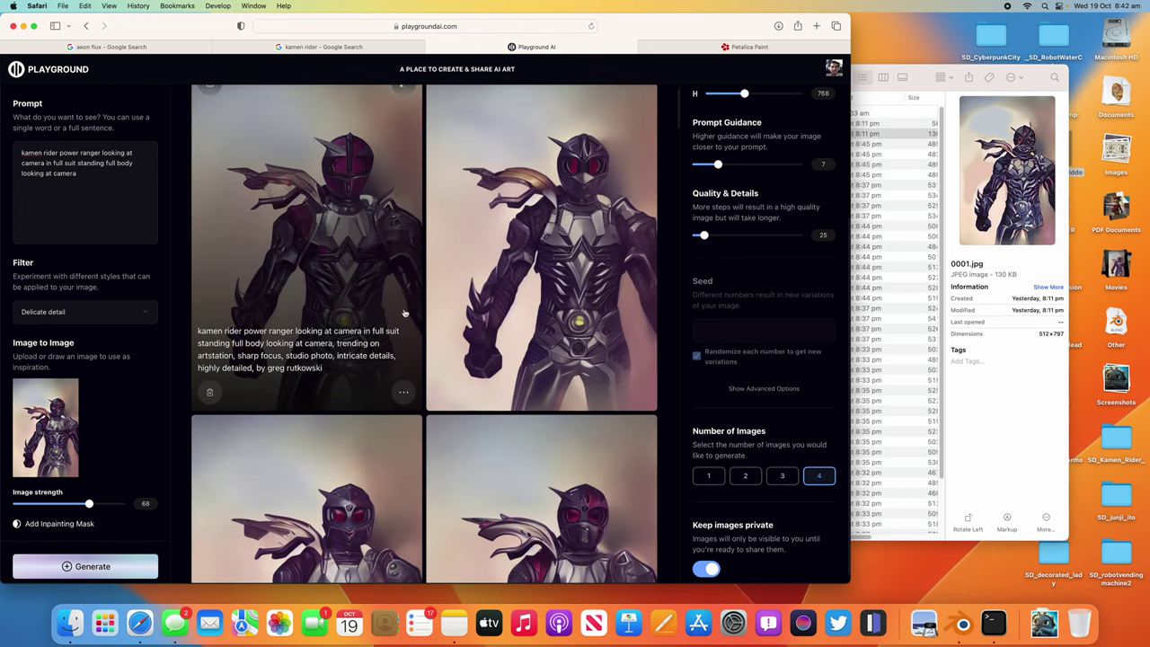
scroll(297, 359, "down", 5)
scroll(305, 387, "down", 8)
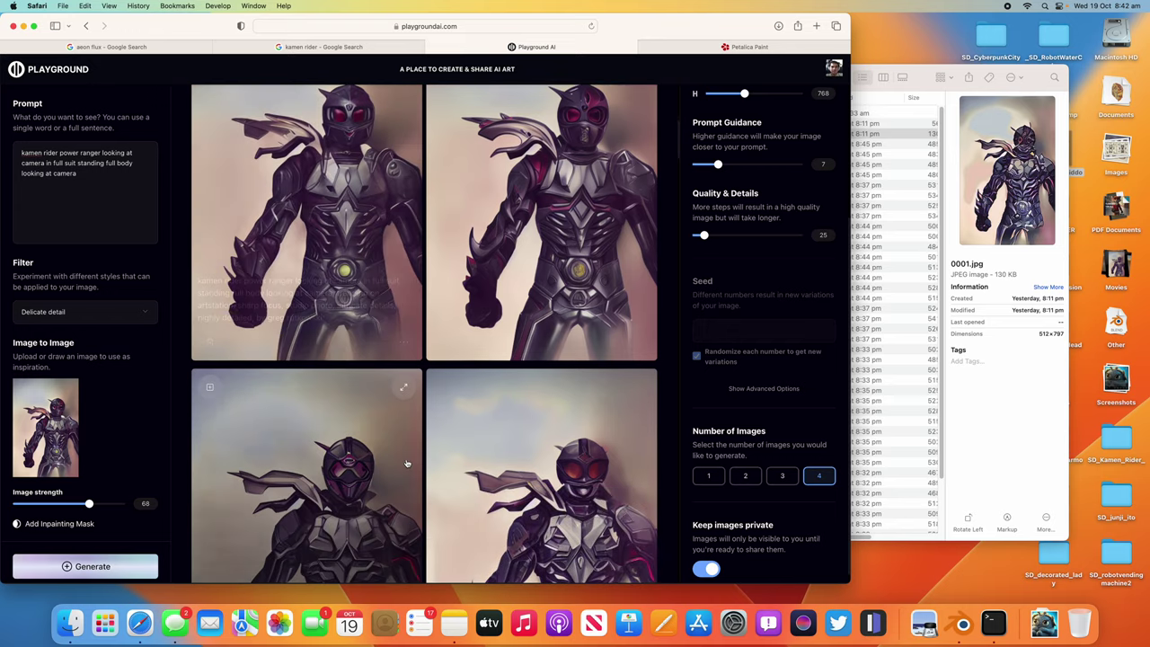
scroll(430, 464, "up", 3)
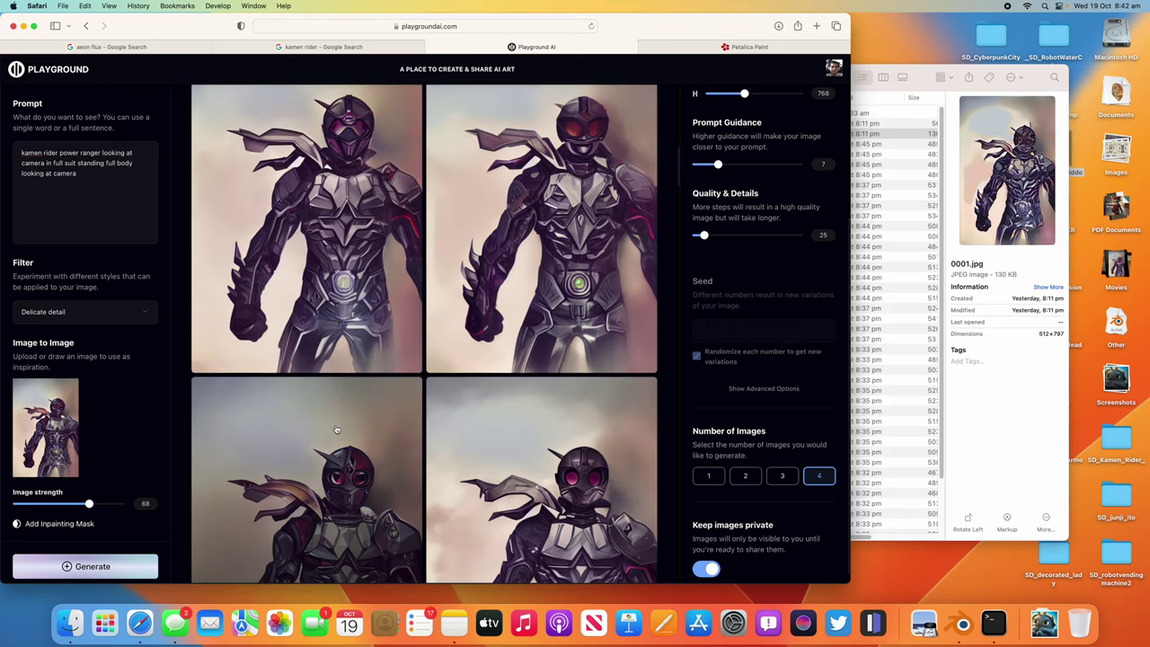
scroll(313, 402, "down", 2)
scroll(313, 402, "down", 2)
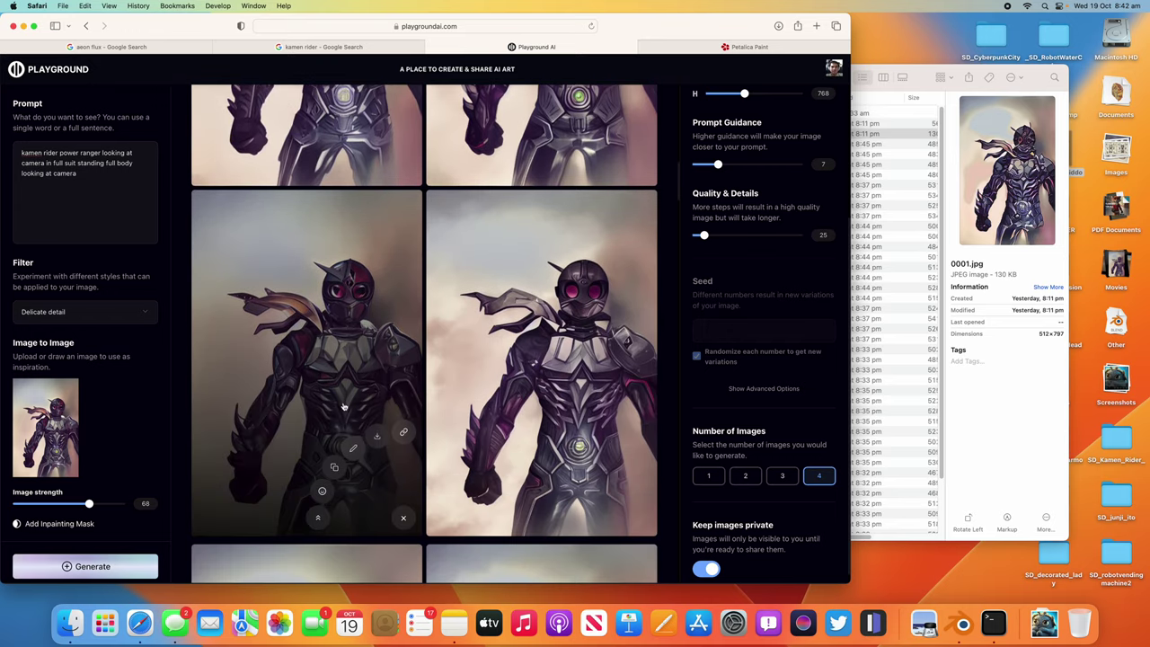
left_click(327, 461)
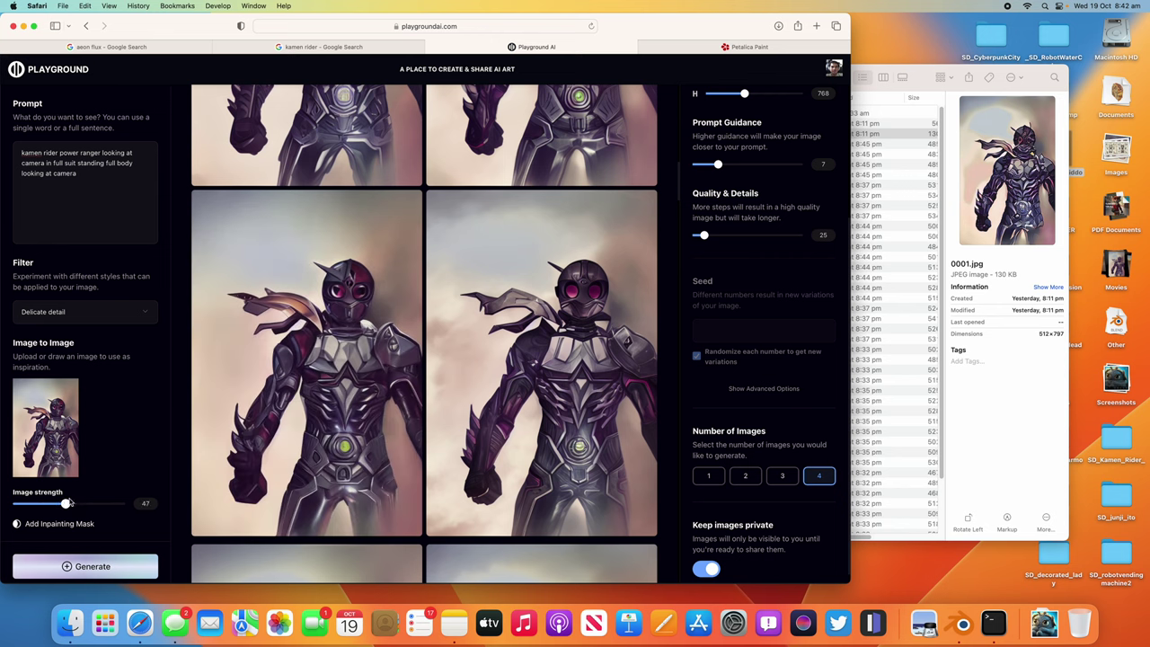
left_click(113, 567)
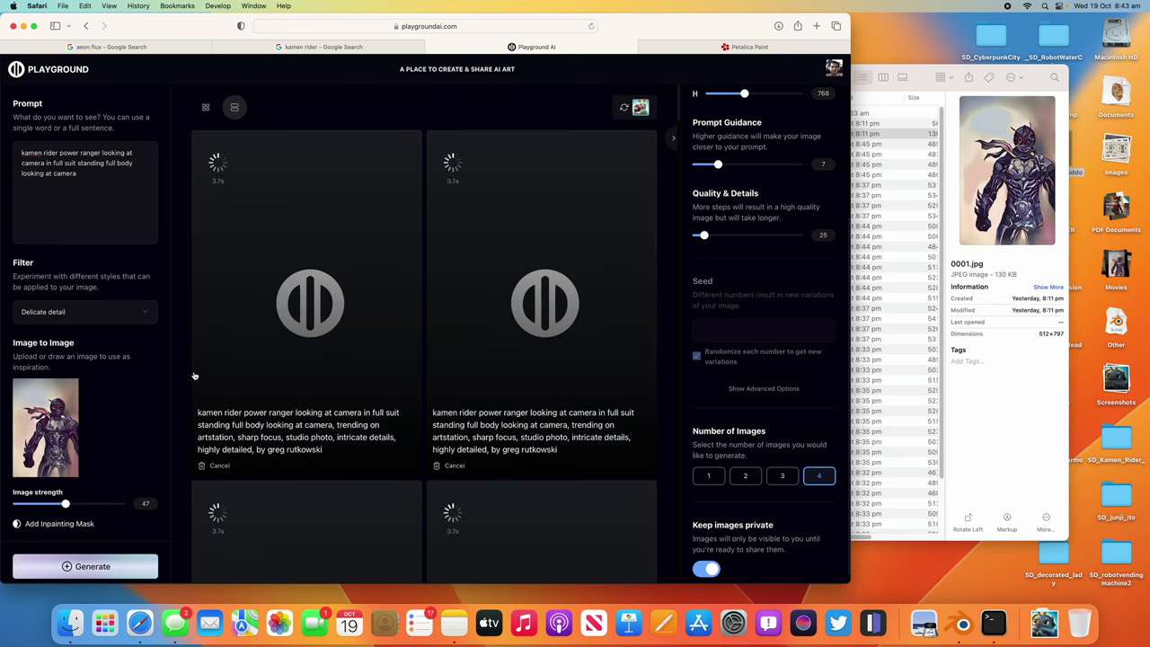
Change the filter to Neon Mecha and generate another batch from the same source image.
left_click(133, 313)
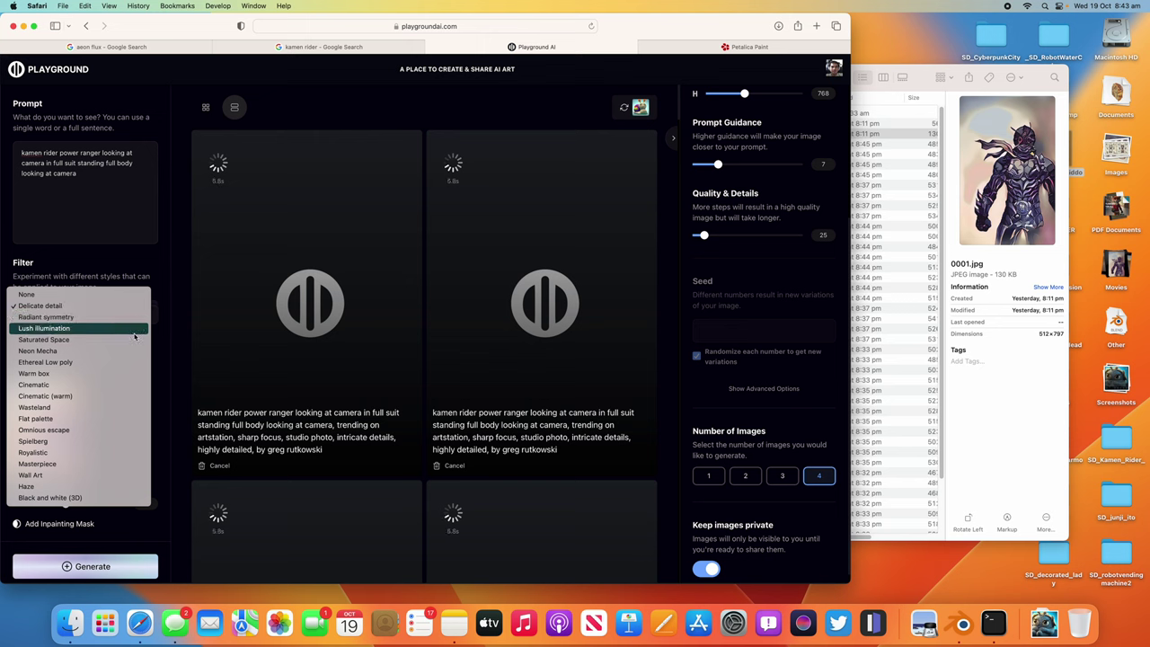
left_click(126, 352)
left_click(136, 566)
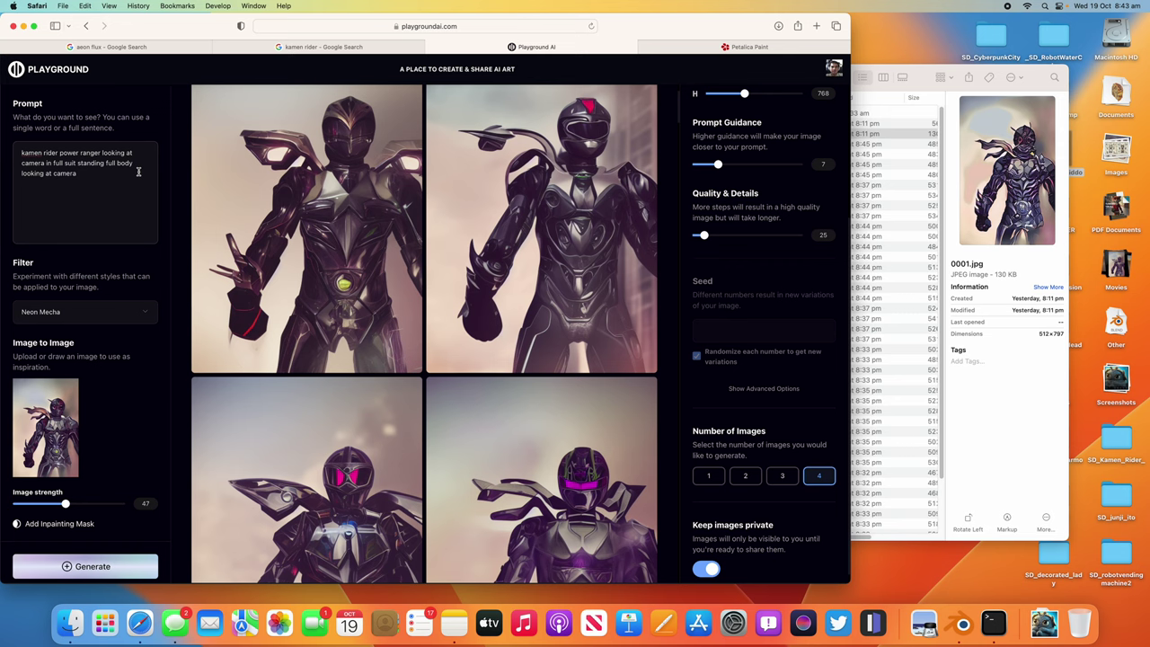
Review the Neon Mecha batch and compare it with the earlier generated variations further down.
scroll(228, 285, "down", 5)
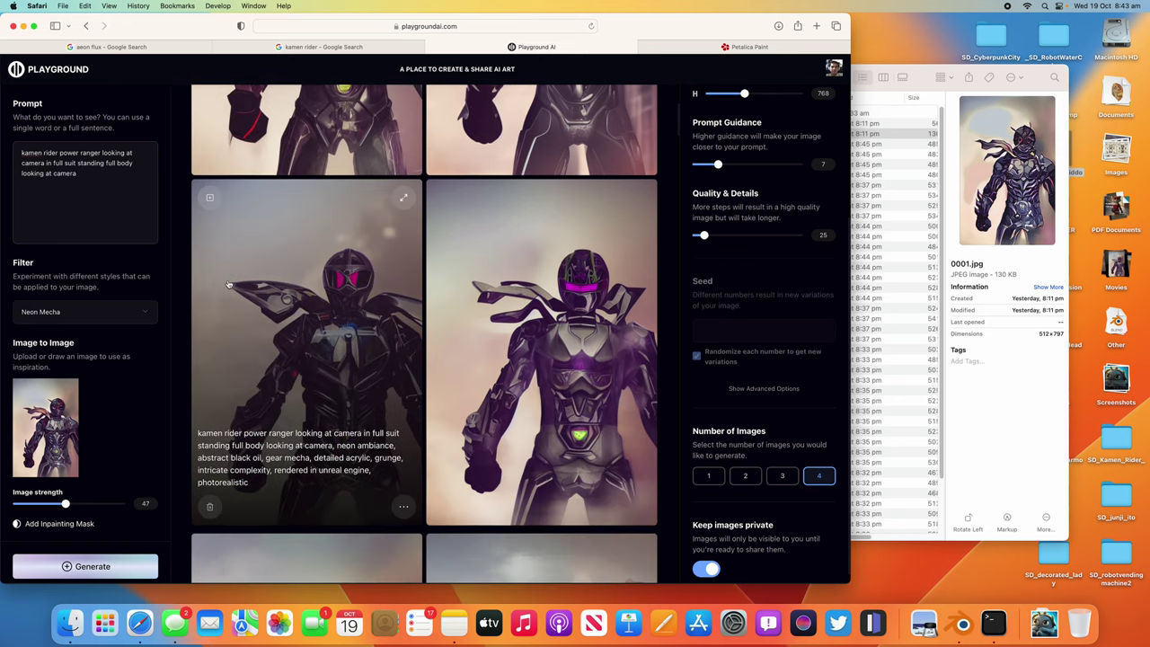
scroll(468, 306, "down", 3)
scroll(434, 343, "down", 3)
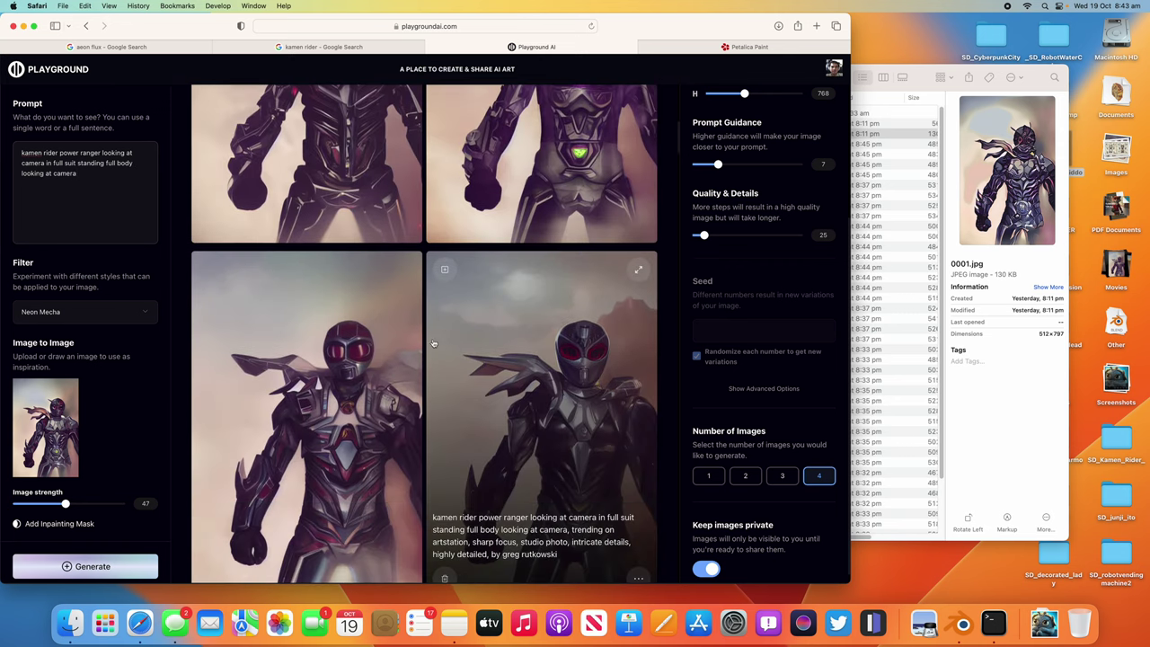
scroll(433, 344, "down", 5)
scroll(270, 342, "down", 3)
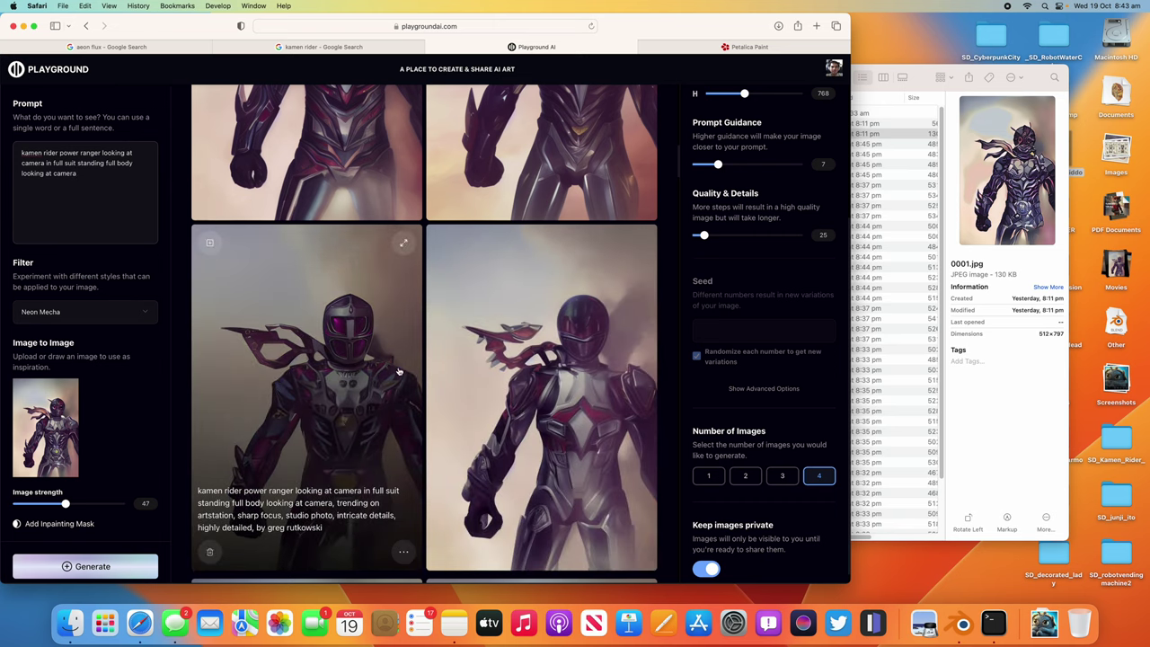
scroll(400, 371, "down", 10)
scroll(412, 343, "up", 10)
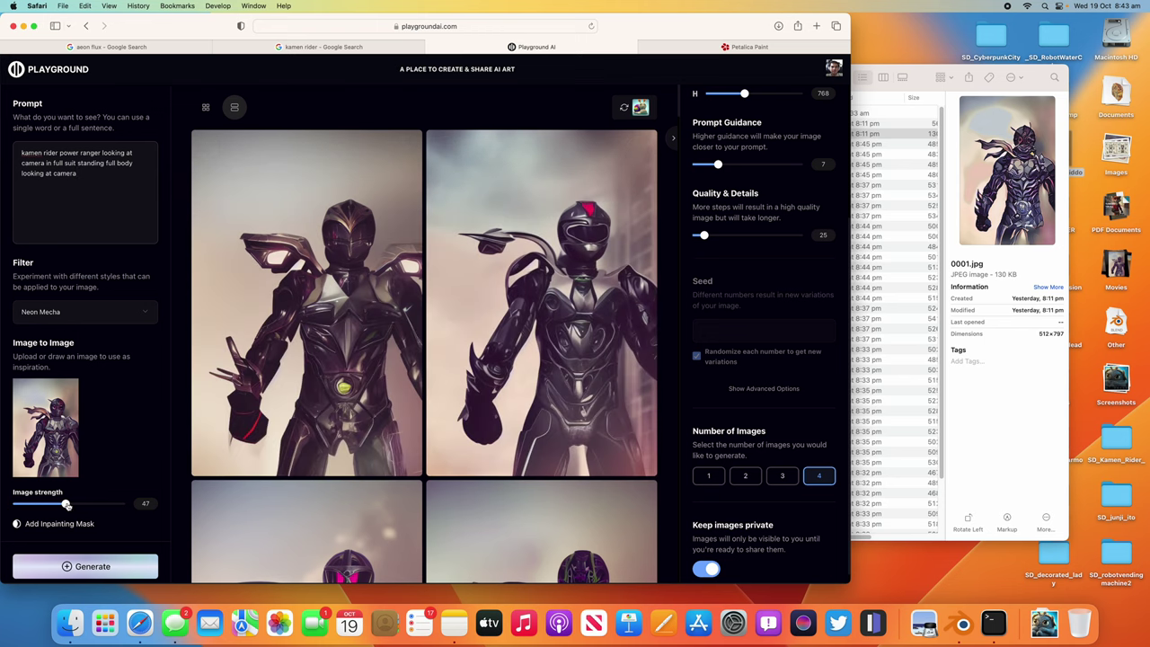
Replace "power ranger" in the prompt with "insect inspired design" and generate a Neon Mecha batch at an image strength of 44.
left_click_drag(61, 154, 100, 153)
key("BackSpace")
key("BackSpace")
type("r,")
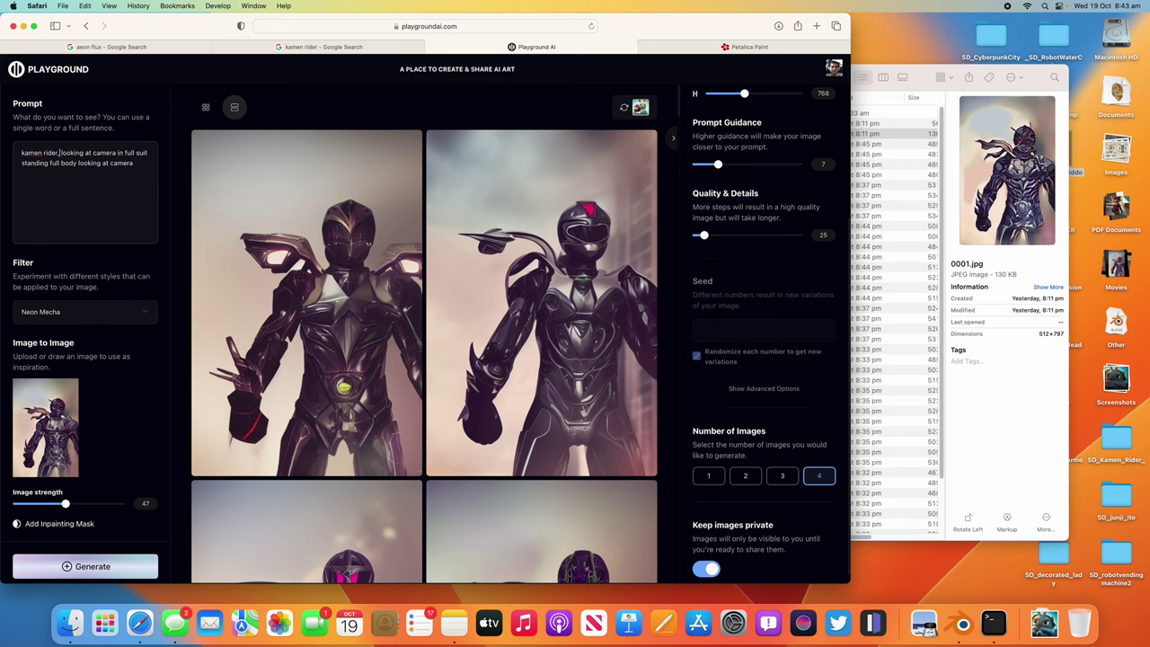
type("insect iinspire")
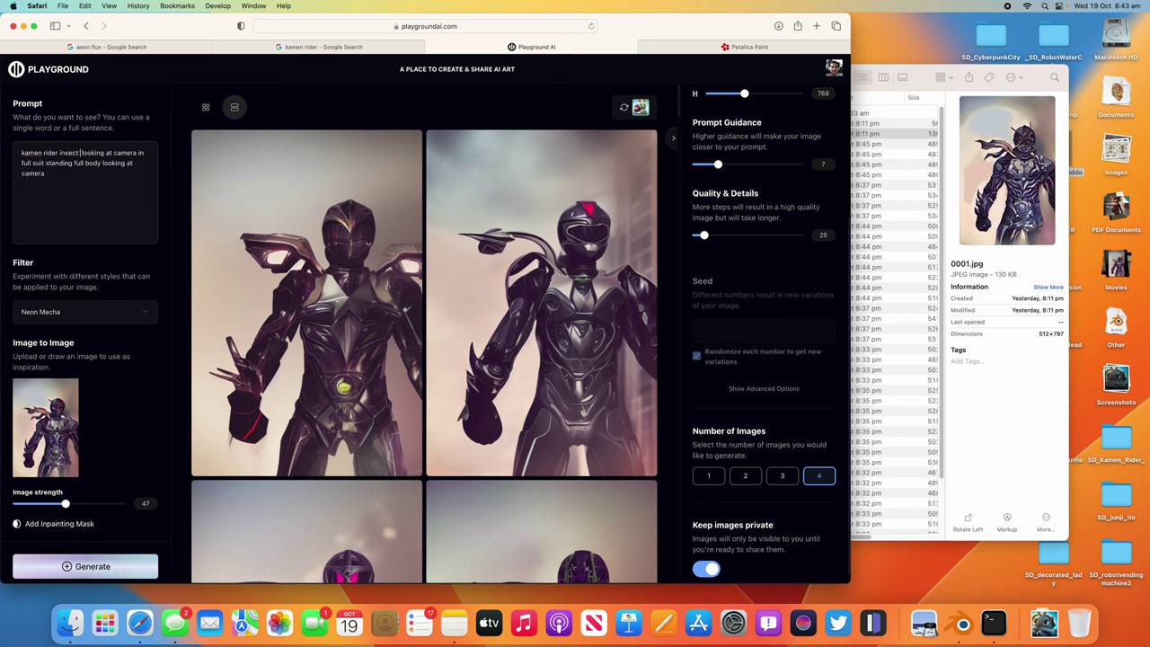
key("BackSpace")
key("BackSpace")
key("BackSpace")
key("BackSpace")
key("BackSpace")
key("BackSpace")
key("BackSpace")
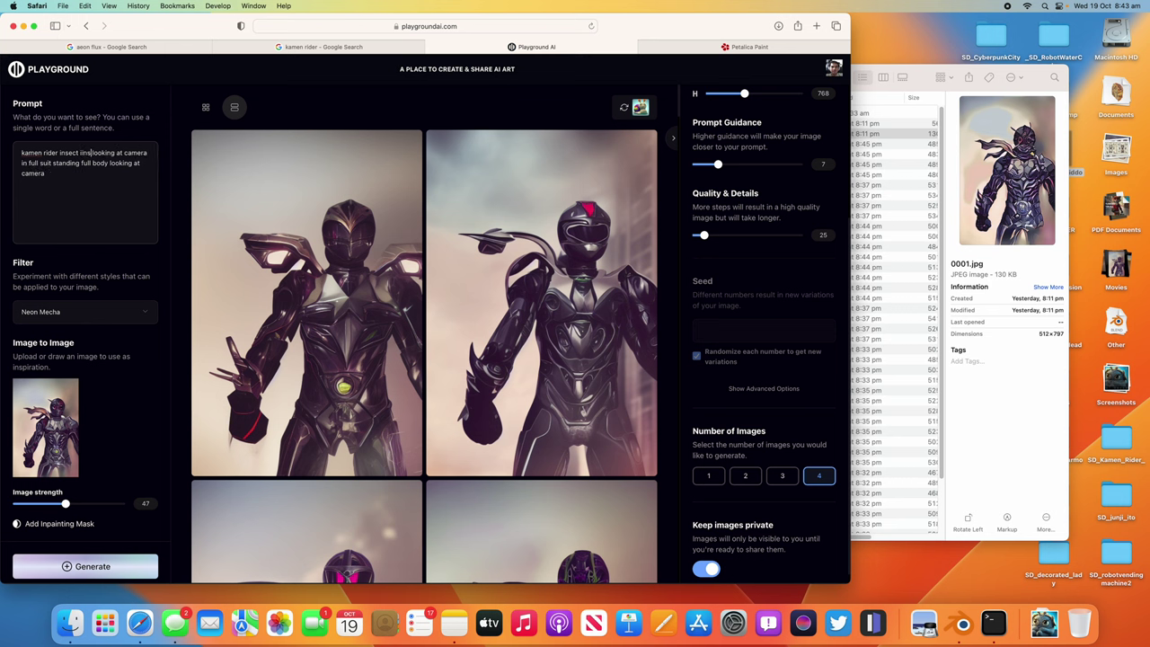
type("inspired design")
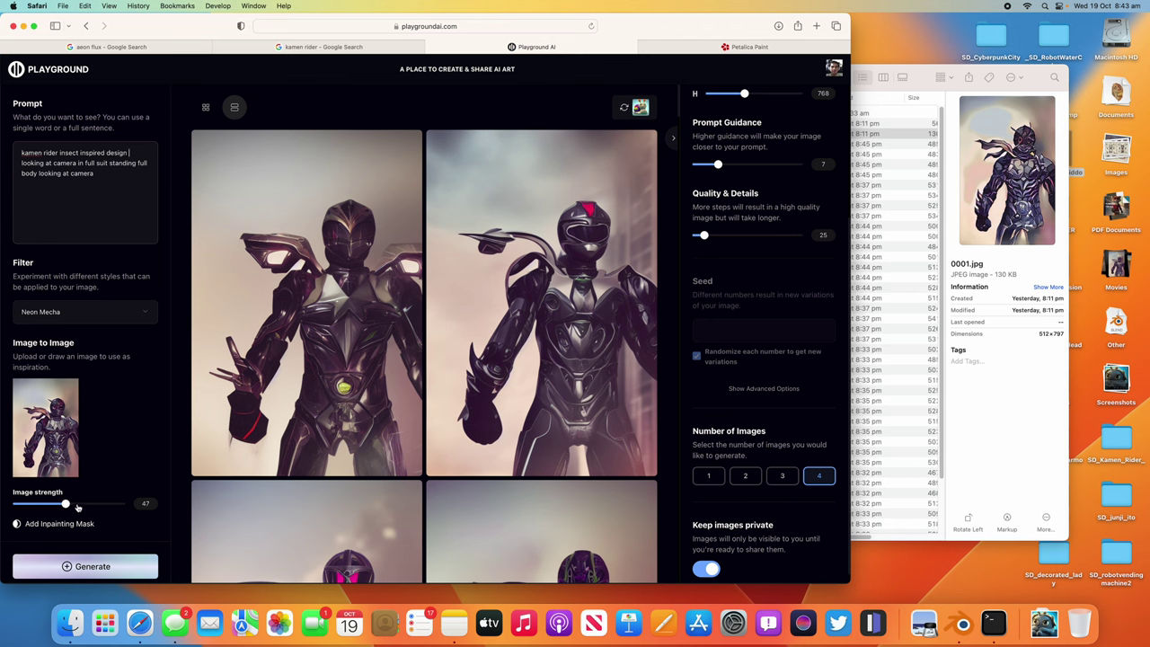
left_click(108, 565)
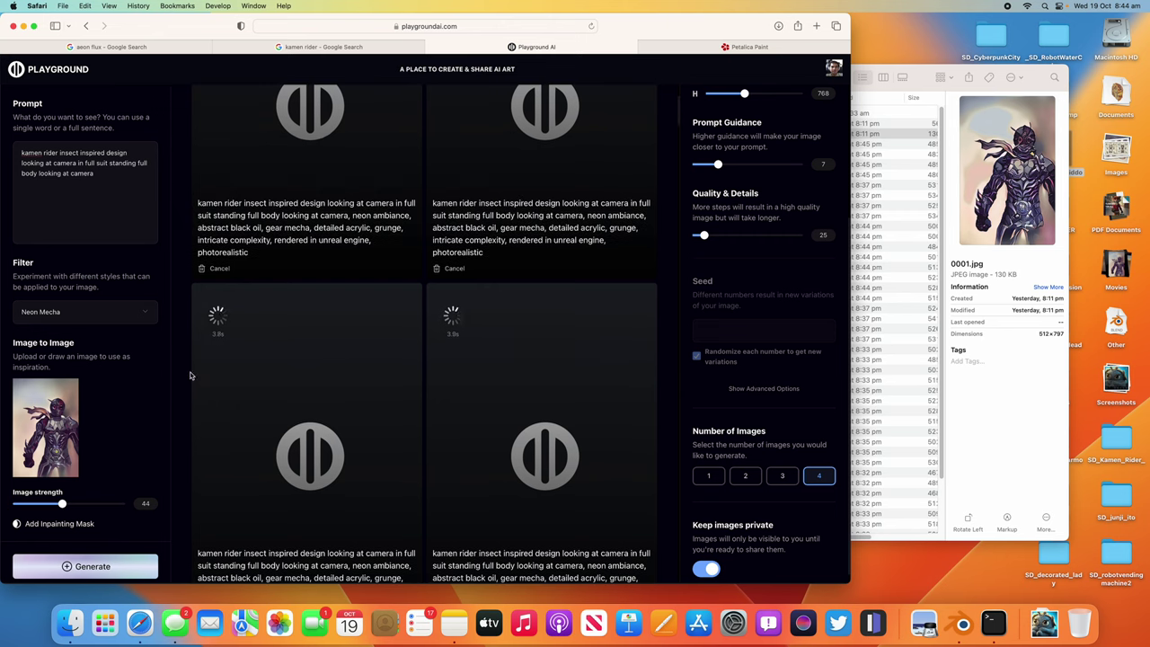
Change the filter to Radiant symmetry and generate another insect-inspired batch from the same source image.
left_click(97, 315)
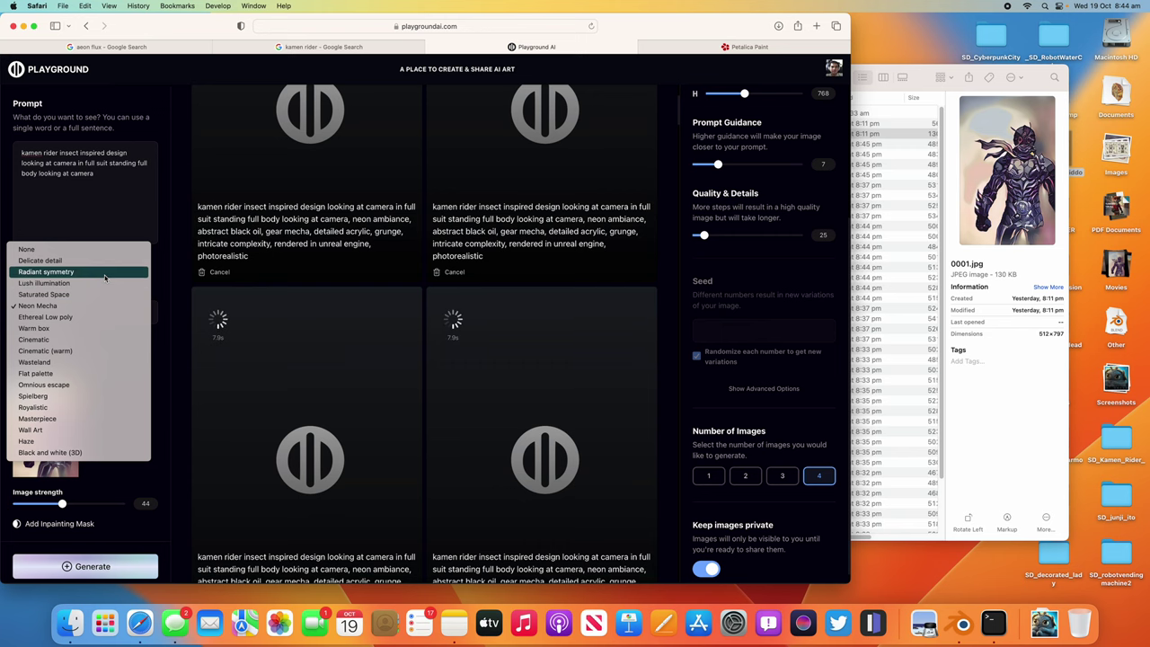
left_click(90, 271)
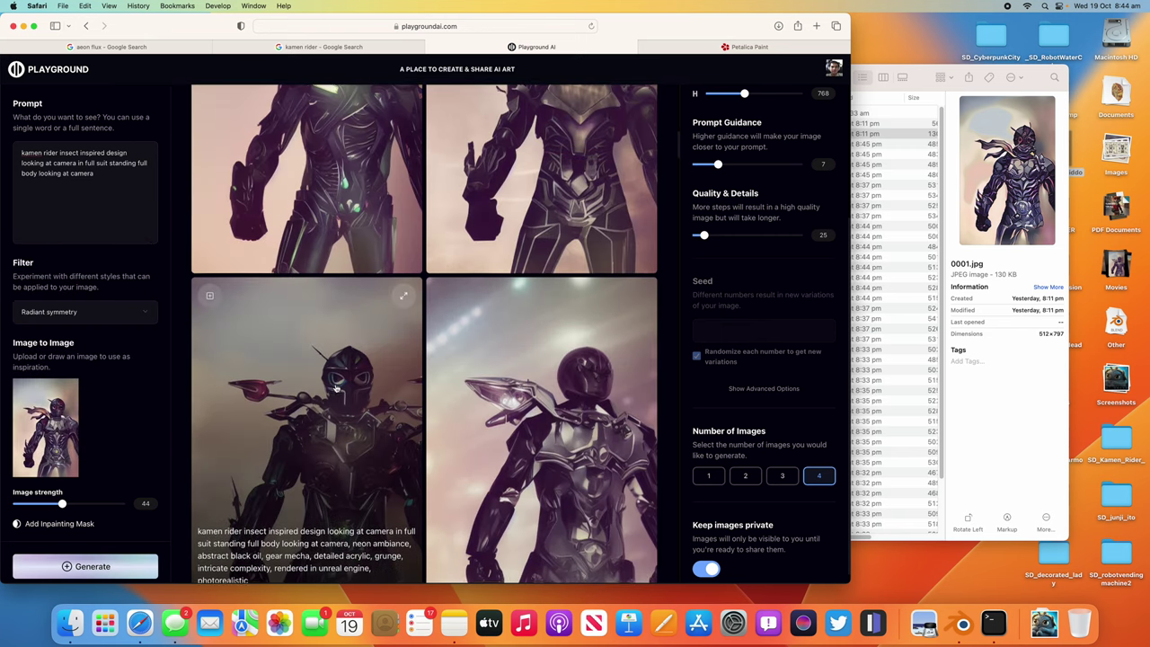
scroll(225, 397, "down", 1)
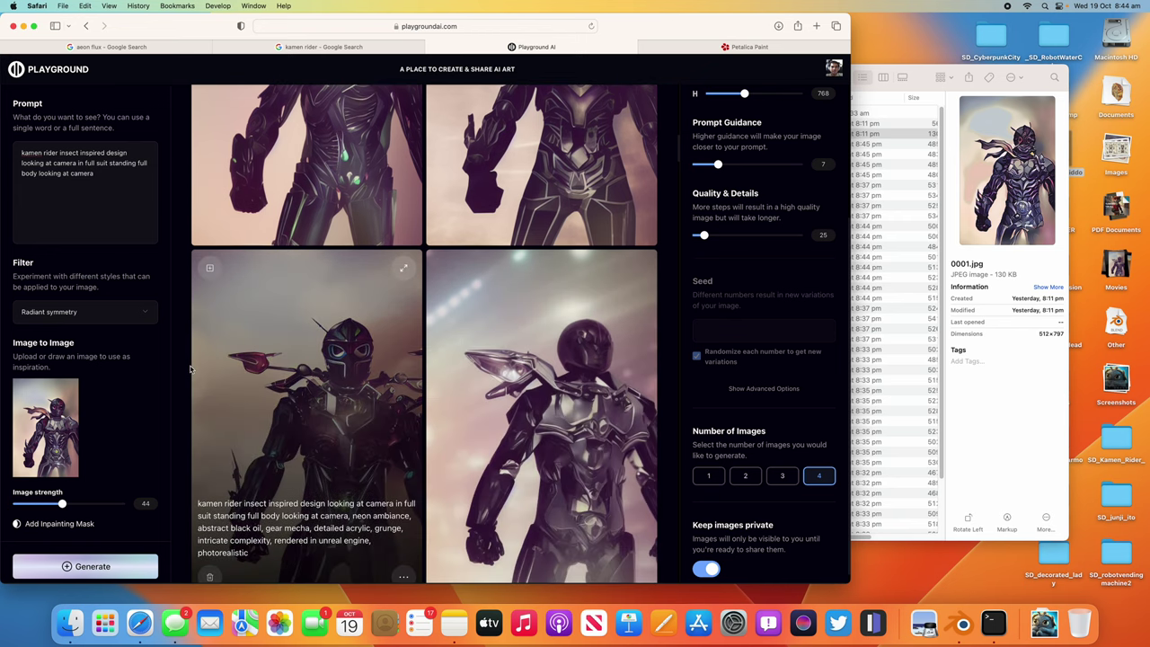
scroll(216, 360, "down", 3)
scroll(432, 296, "up", 7)
scroll(435, 292, "up", 2)
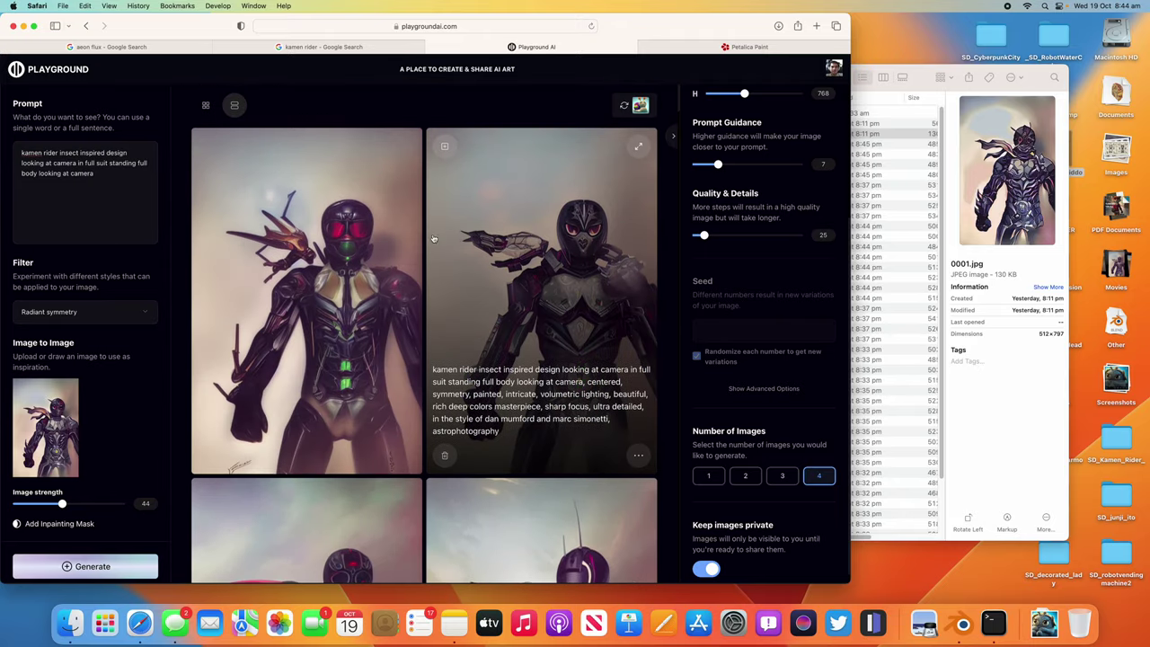
Review the Radiant symmetry batch, raise the image strength to 55 and remove "insect inspired" from the prompt.
scroll(413, 273, "down", 1)
scroll(182, 278, "down", 4)
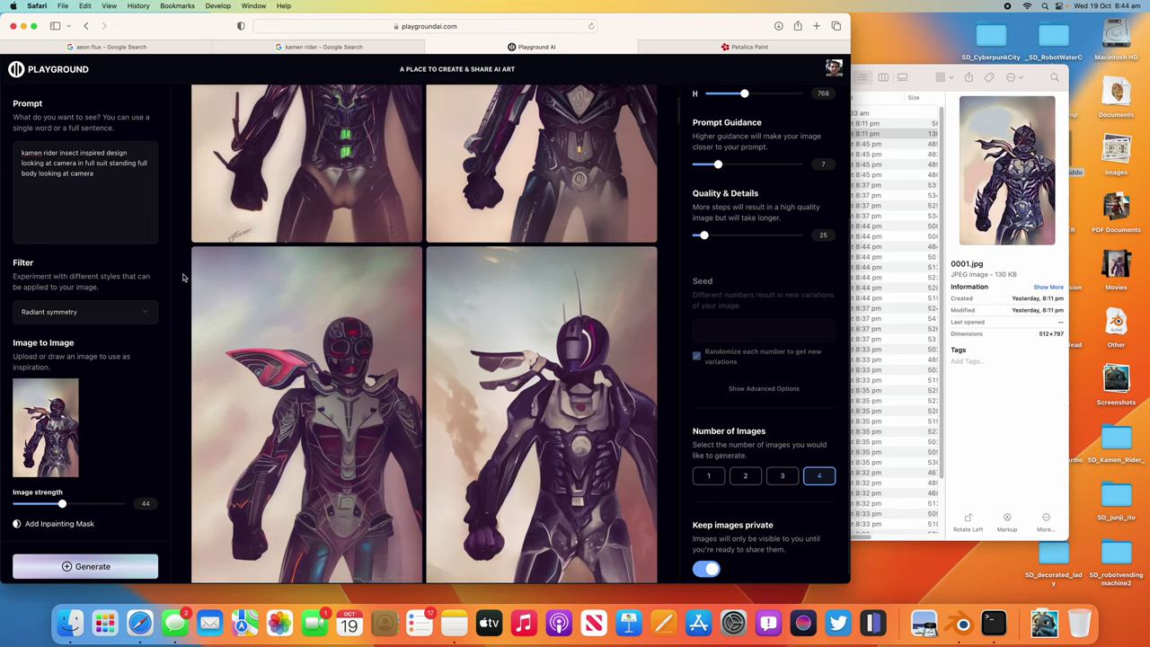
scroll(185, 284, "down", 2)
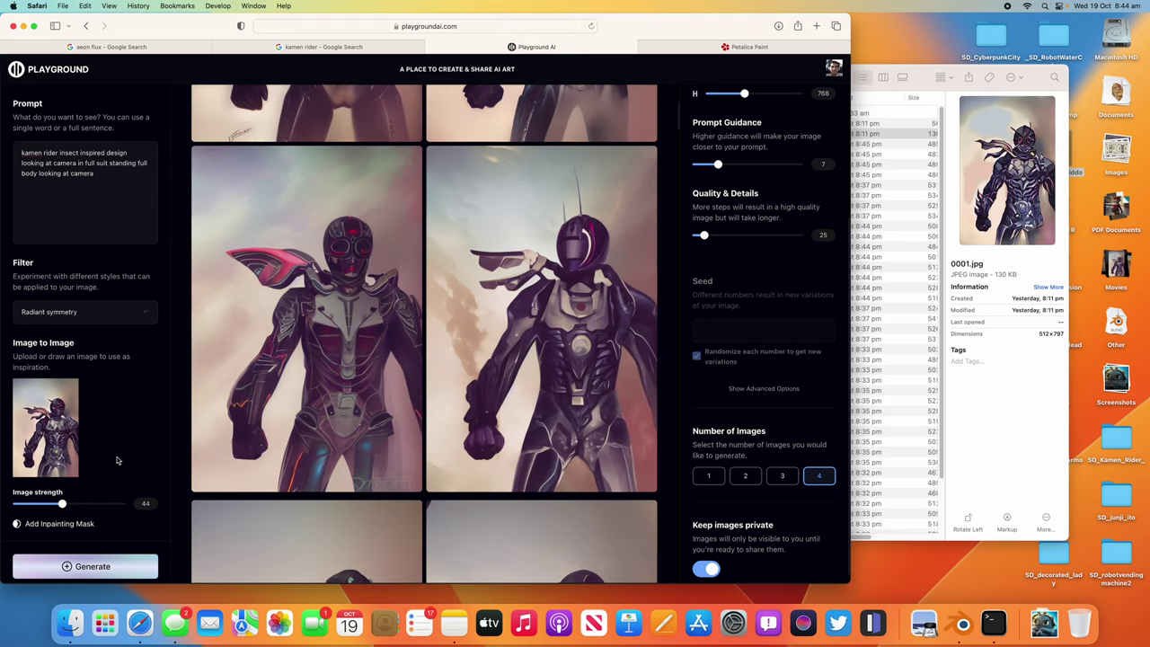
left_click_drag(64, 506, 76, 505)
left_click_drag(74, 153, 95, 157)
key("BackSpace")
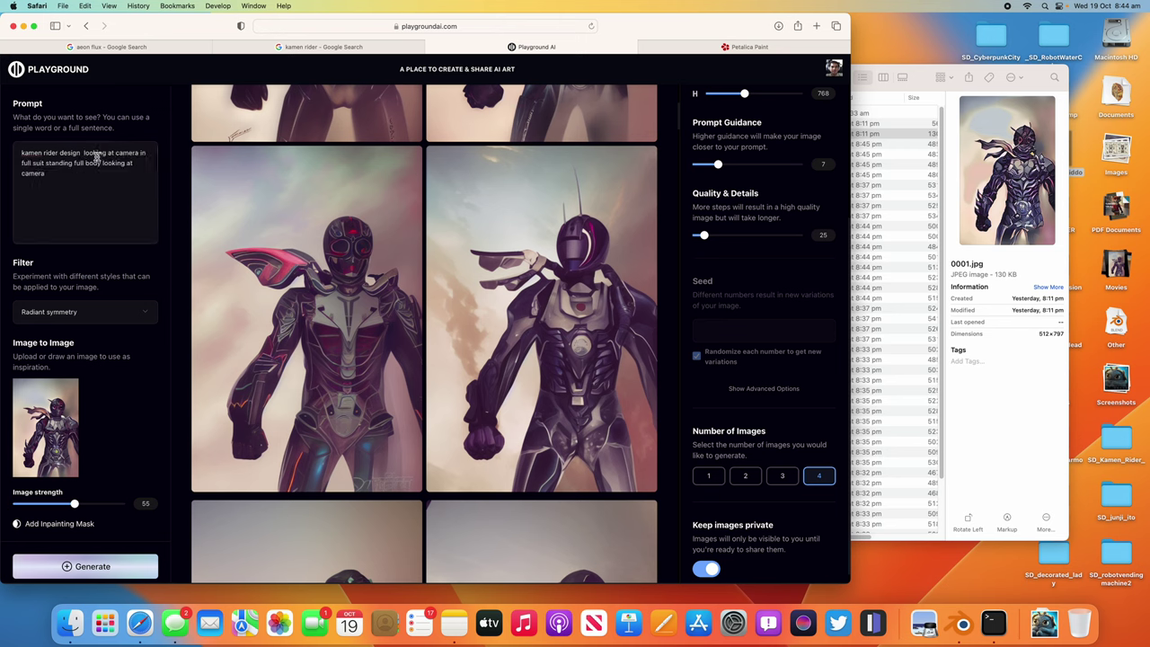
Switch to Finder, open the img2img-images folder and preview image 00008 in the expanded Kamen Rider subfolder.
left_click(892, 68)
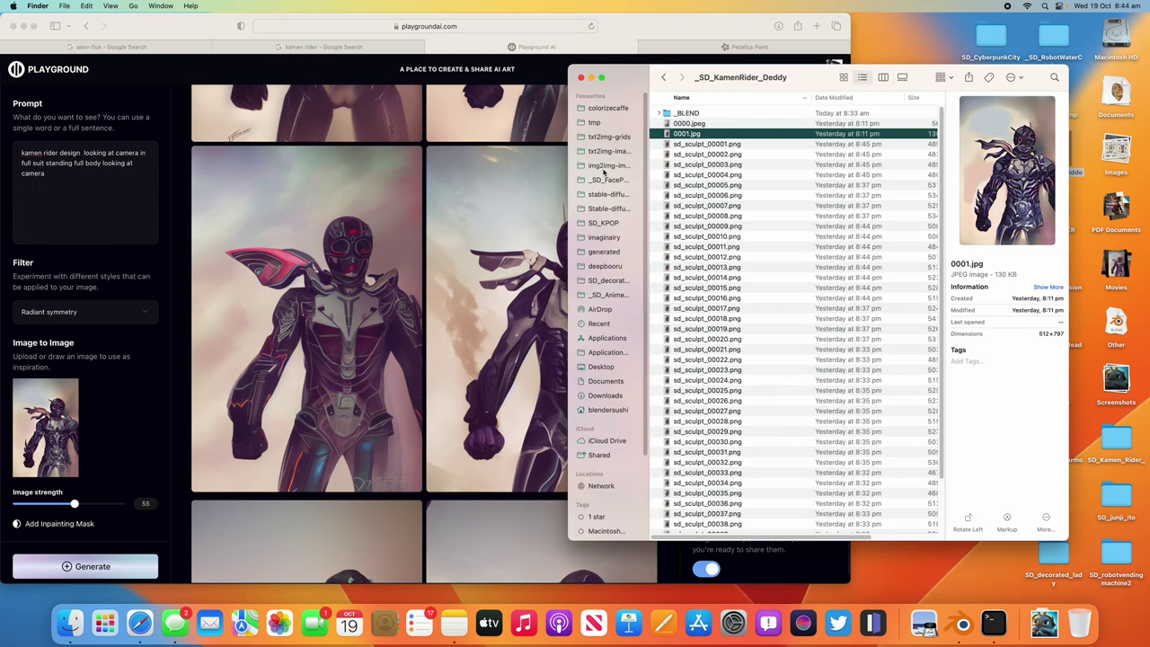
left_click(619, 167)
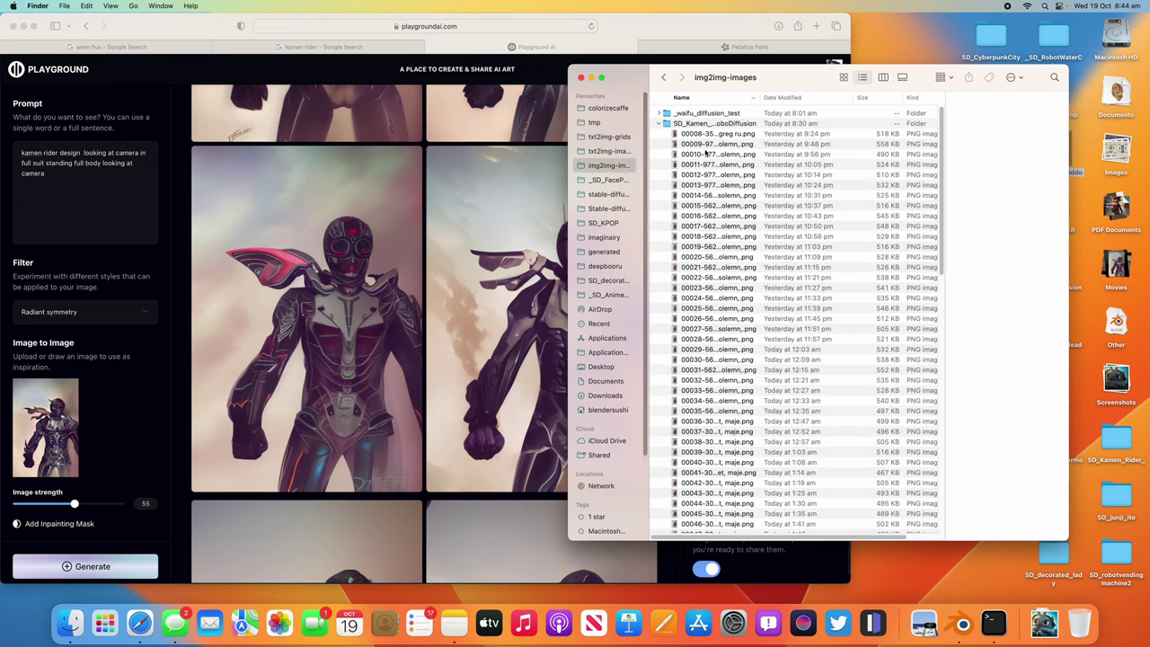
key("space")
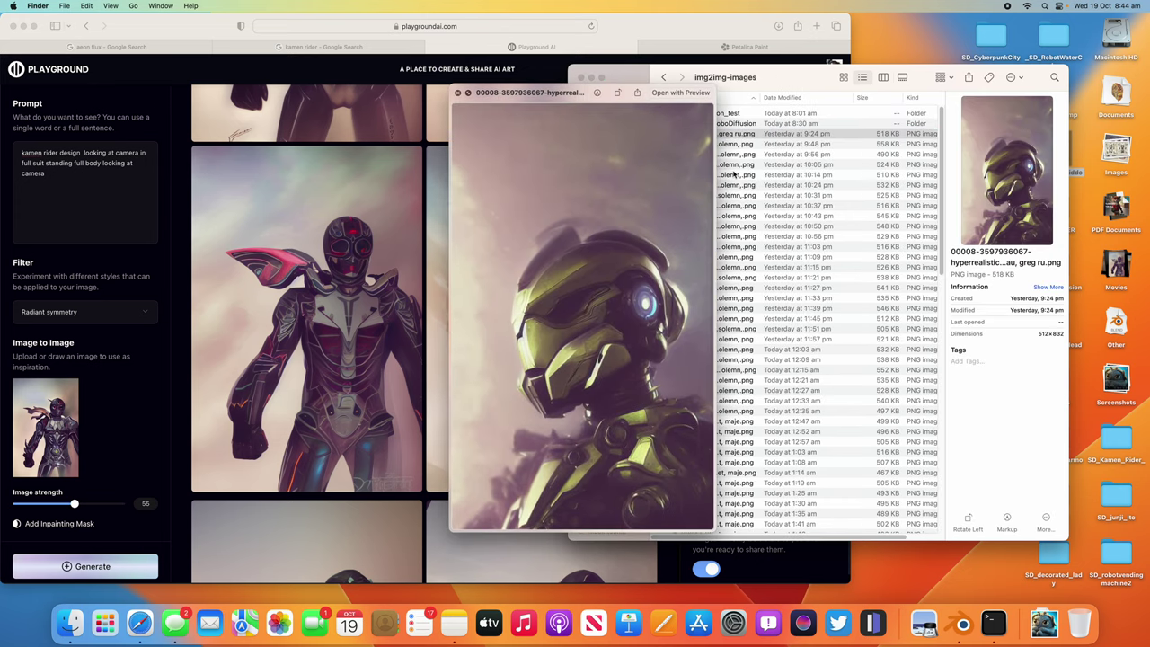
Look through the previews of the earlier locally generated Kamen Rider images, from 00009 up to 00046.
key("Down")
key("Down")
key("Down")
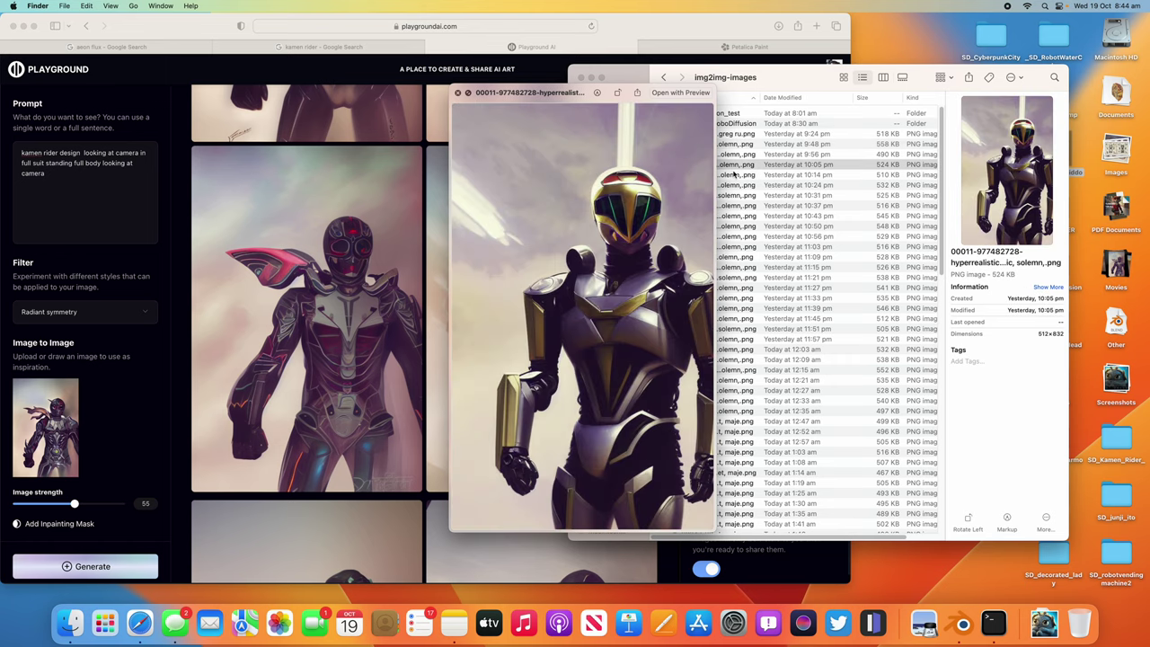
key("Down")
key("Down")
key("Down")
key("Down")
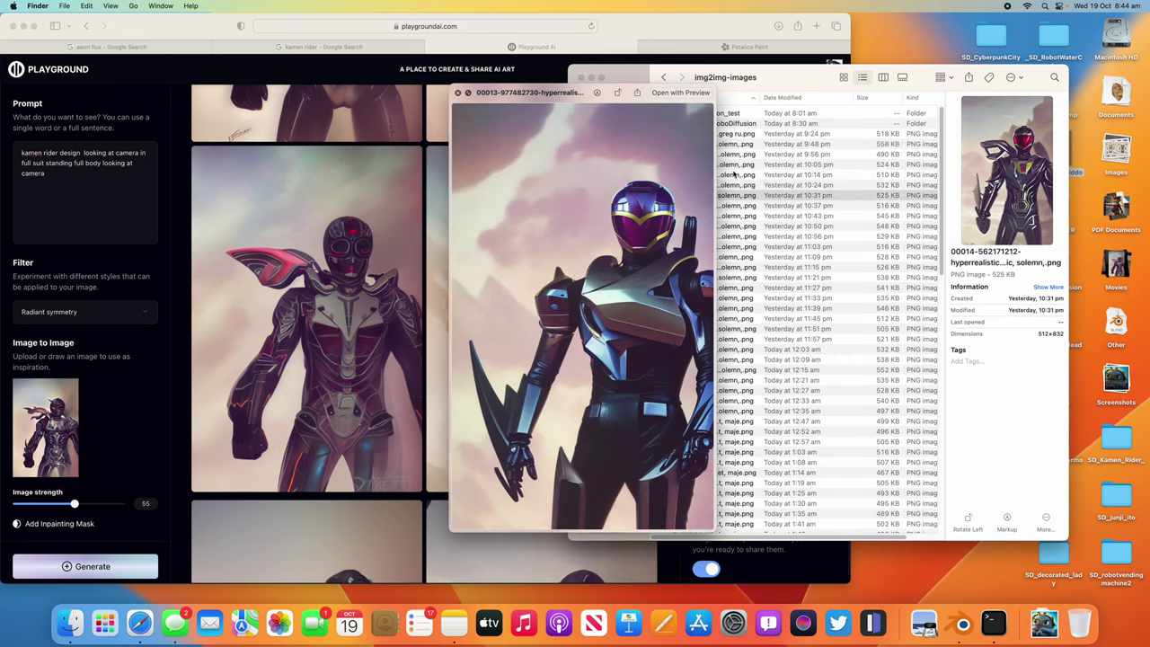
key("Down")
key("Down")
key("Down")
key("Down")
key("Down")
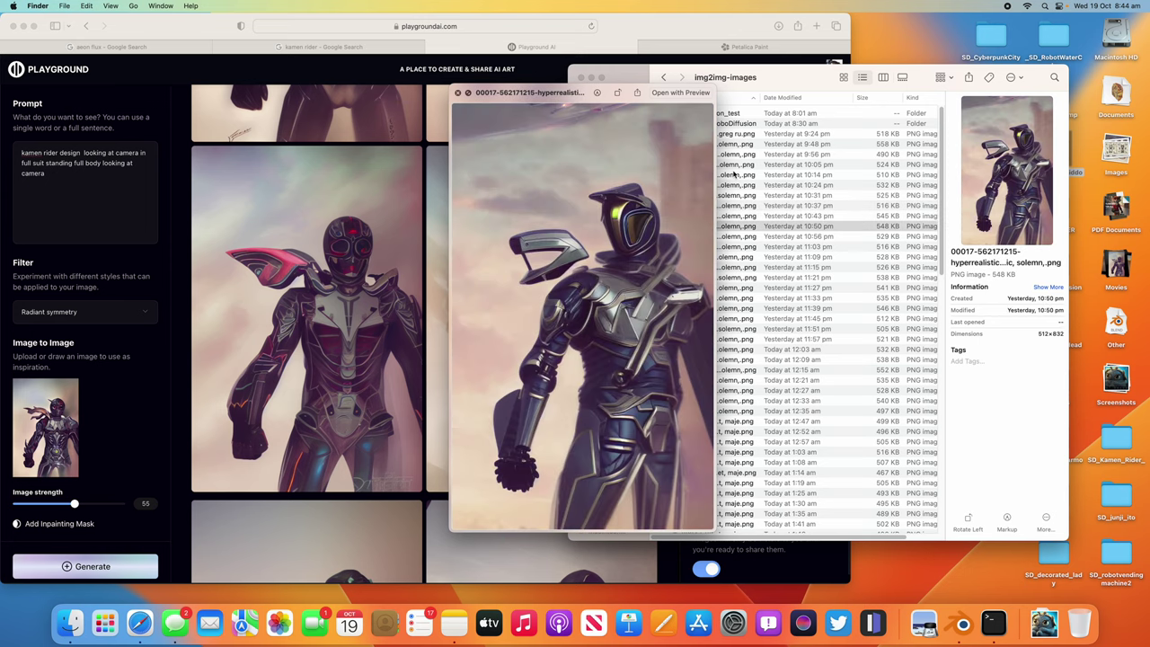
key("Down")
key("Down")
key("Down")
key("Down")
key("Down")
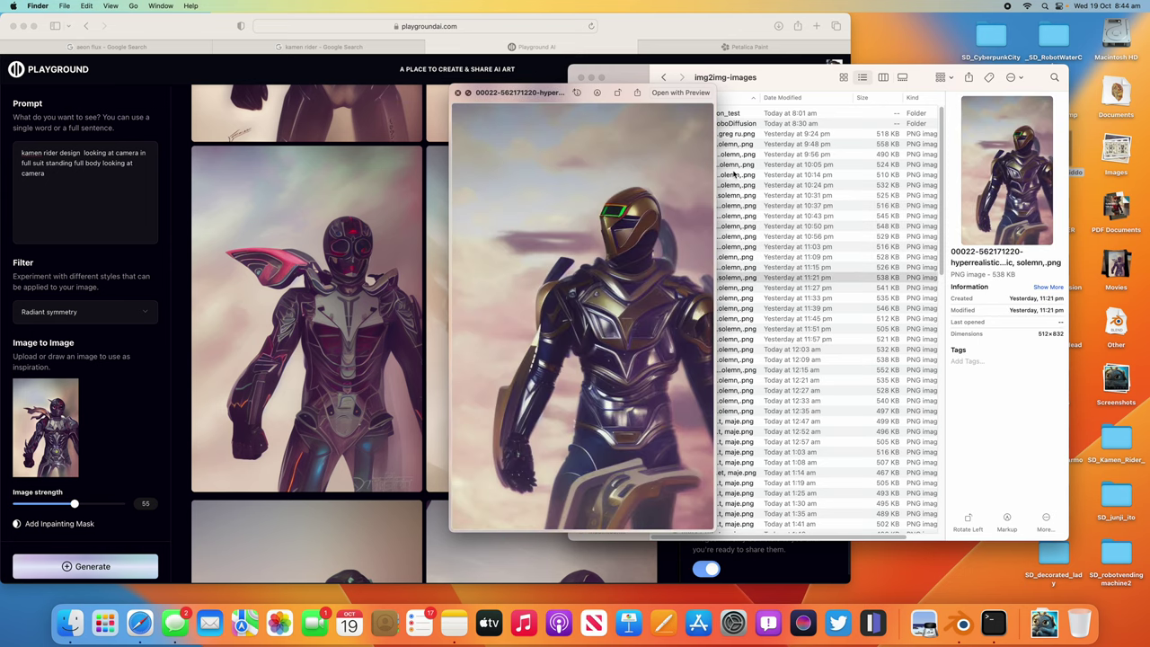
key("Down")
key("Down")
key("Down")
key("Down")
key("Down")
key("Down")
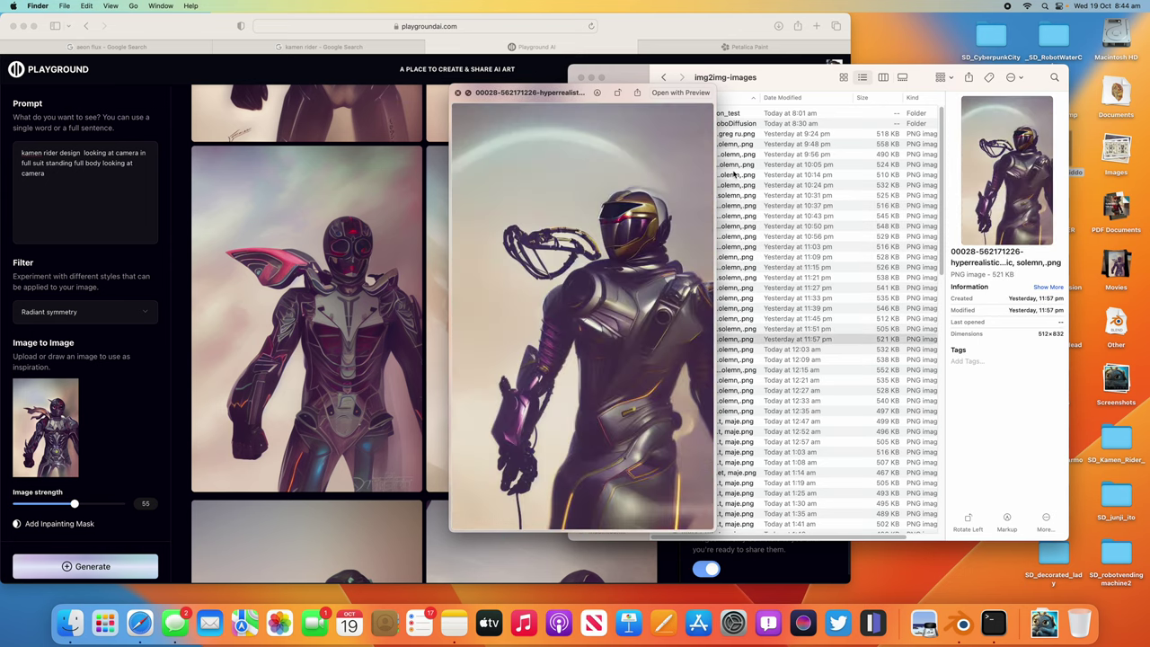
key("Down")
key("Down")
key("Down")
key("Down")
key("Down")
key("Down")
key("Down")
key("Down")
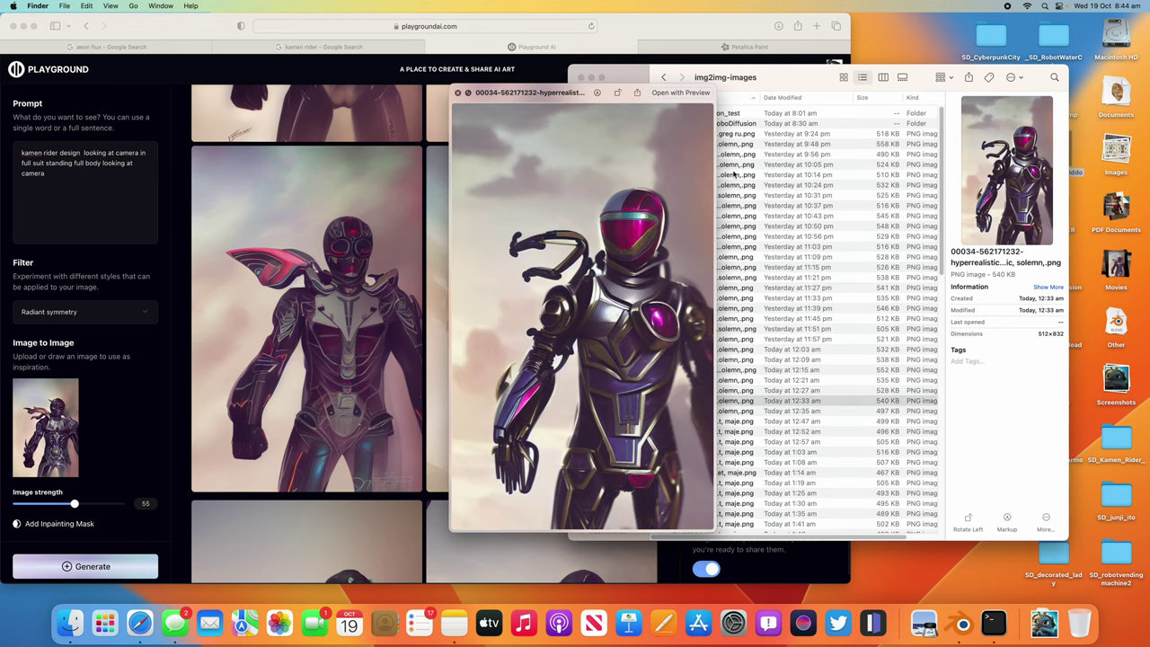
key("Down")
key("Down")
key("Down")
key("Down")
key("Down")
key("Down")
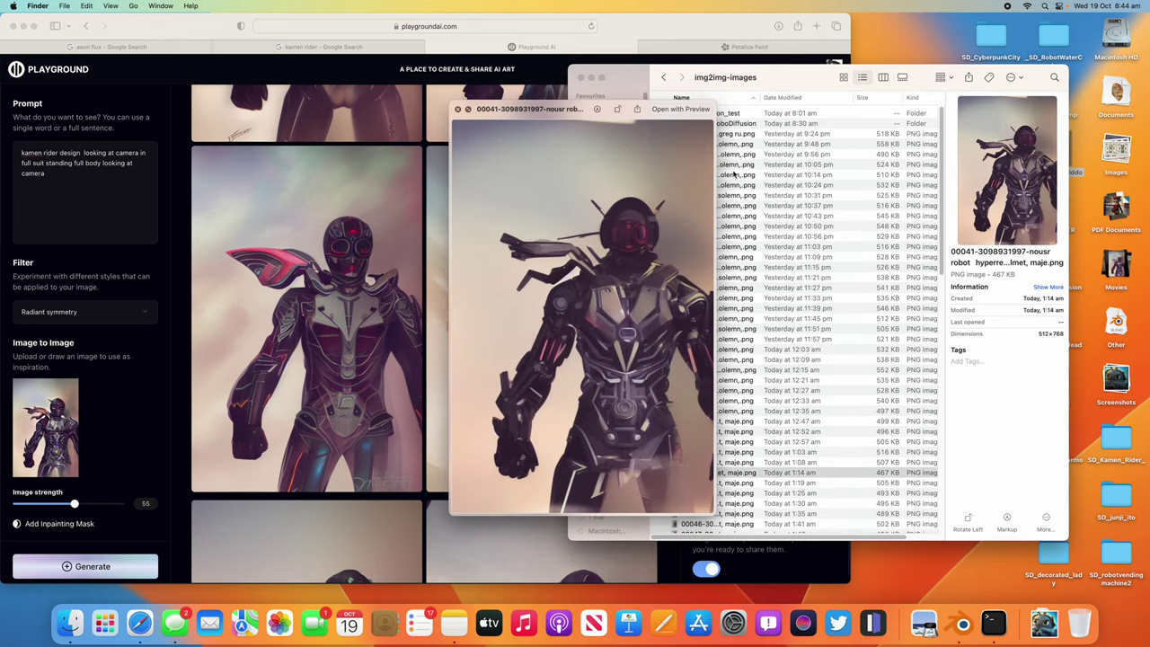
key("Down")
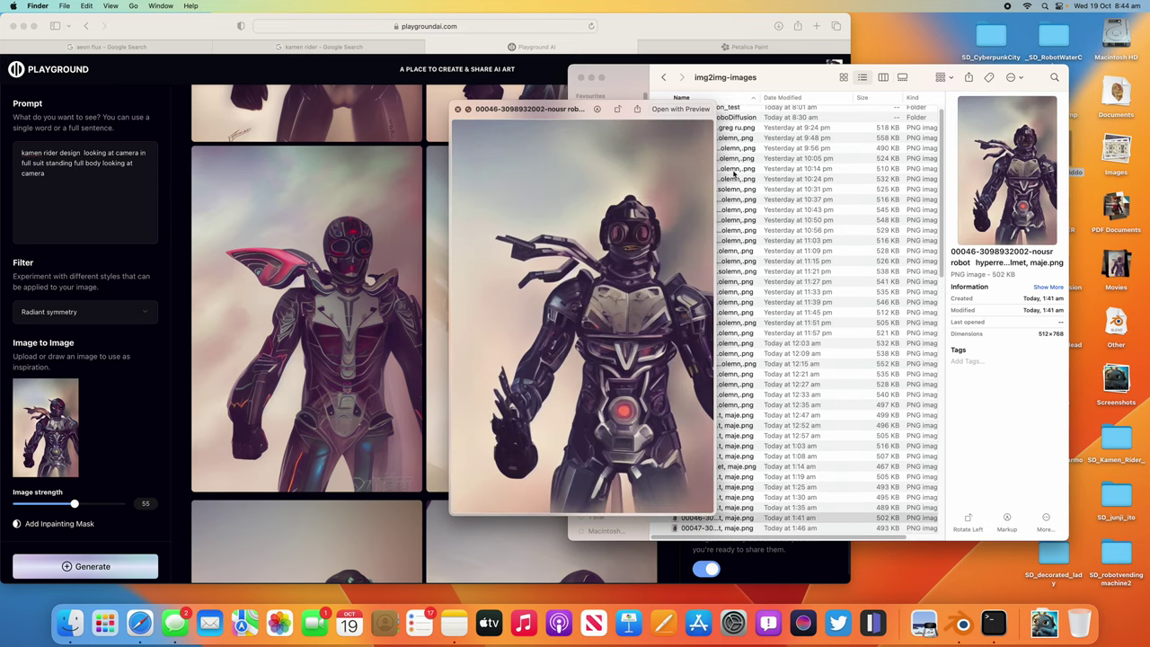
left_click(449, 102)
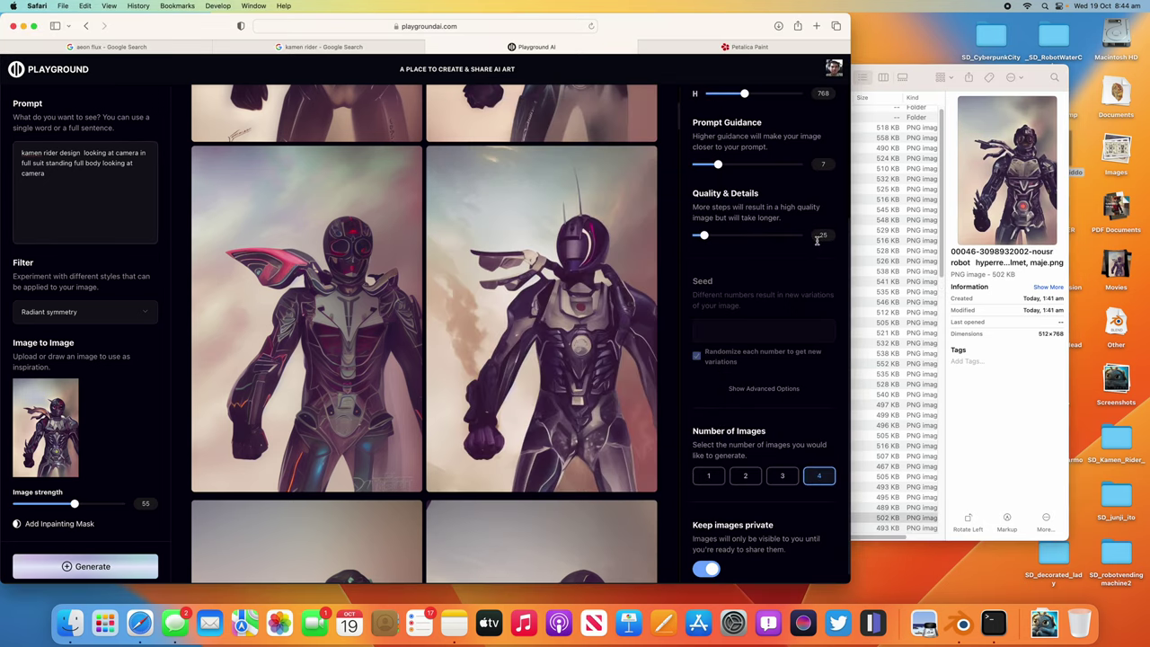
Return to Finder, advance the preview to image 00050, and move and enlarge the preview window.
key("cmd+Tab")
key("Down")
key("Down")
key("Down")
key("Down")
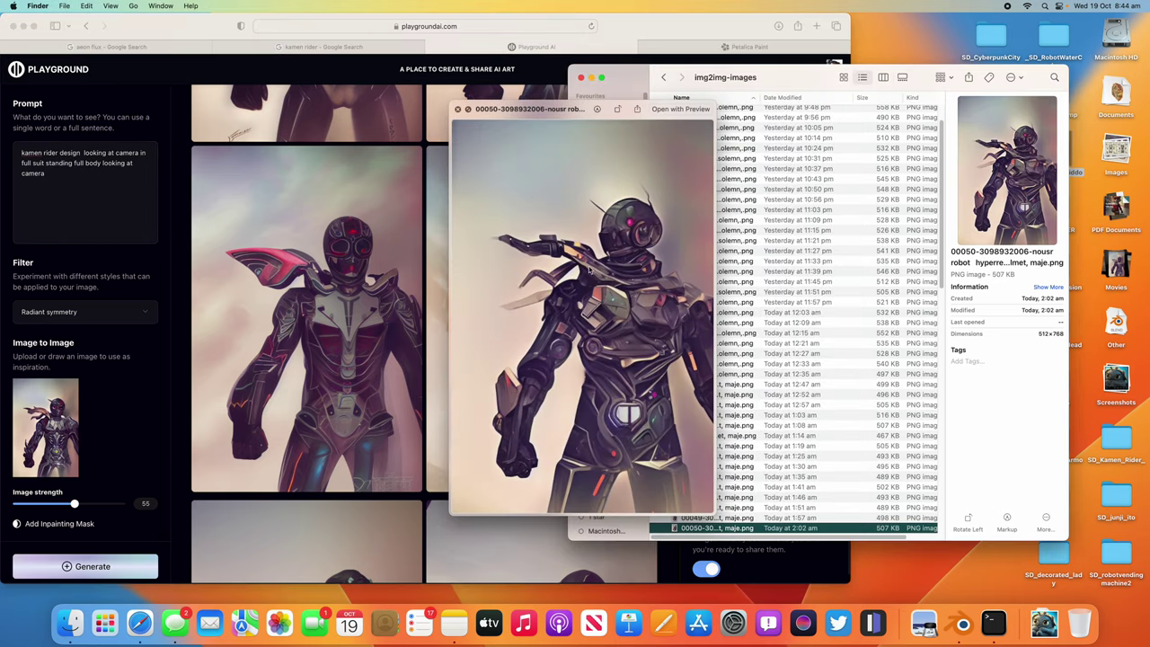
left_click_drag(515, 114, 434, 75)
Continue through the enlarged previews of the Kamen Rider robot images, from 00051 up to 00071.
key("Down")
key("Down")
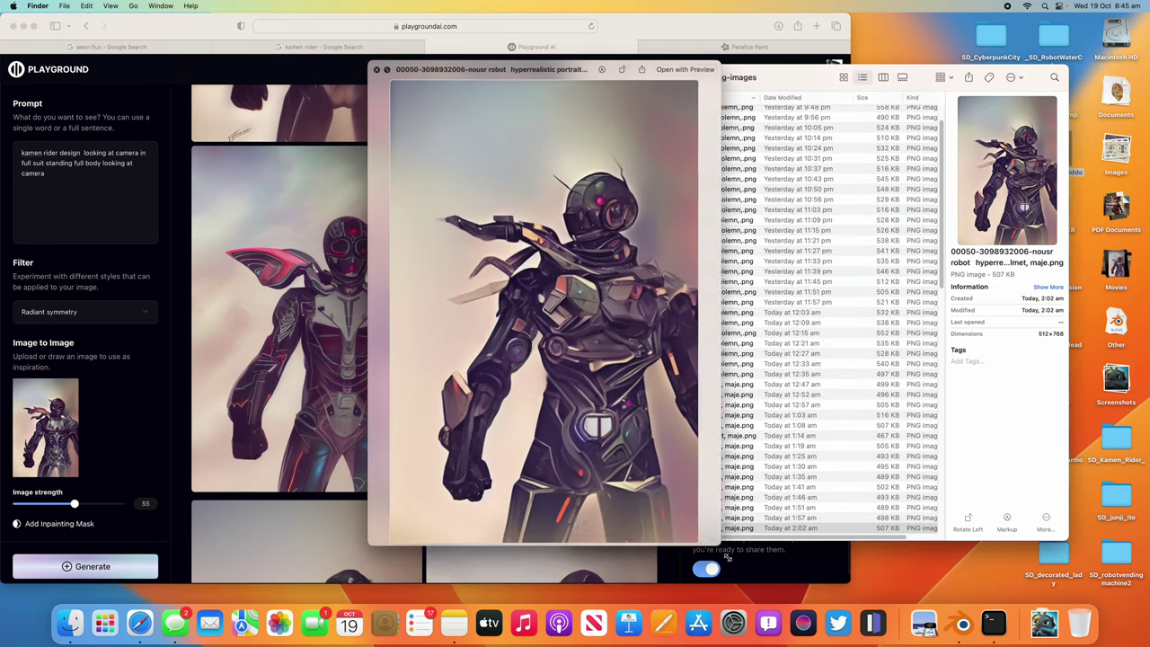
key("Down")
key("Down")
key("Down")
key("Down")
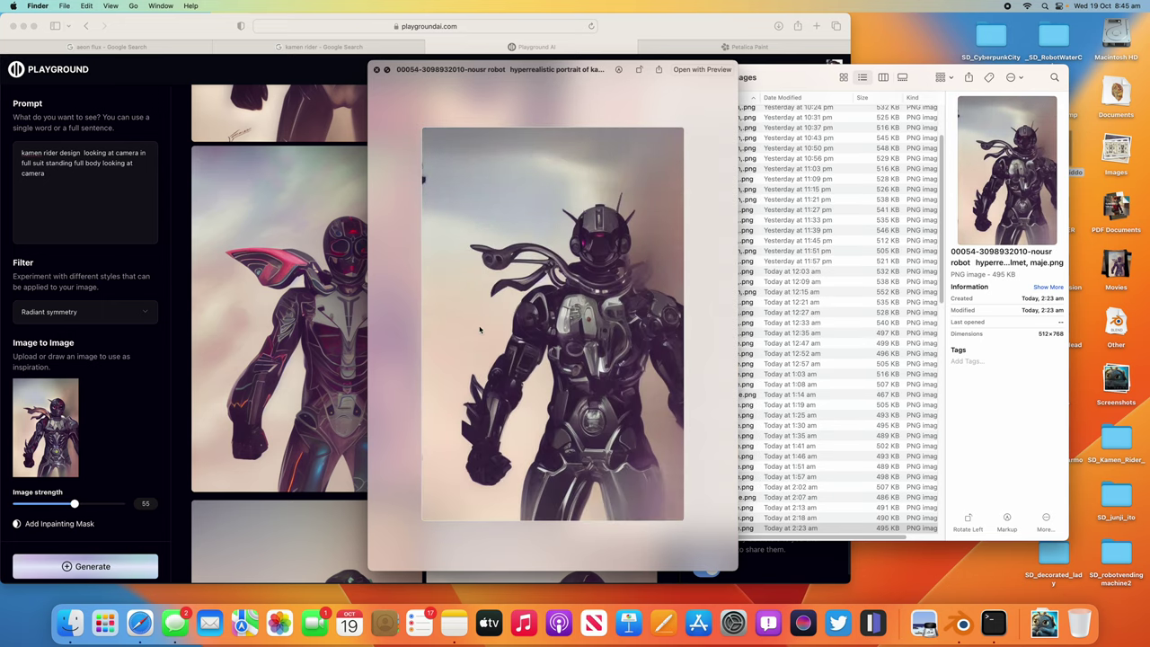
key("Down")
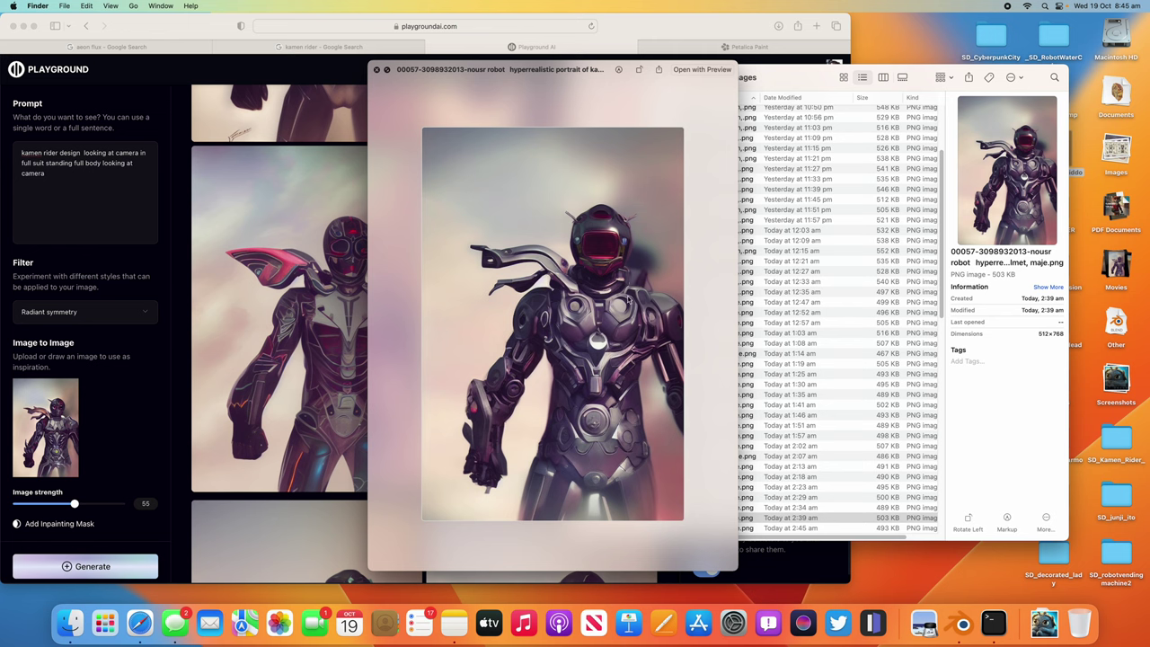
key("Down")
key("Down")
key("Down")
key("Down")
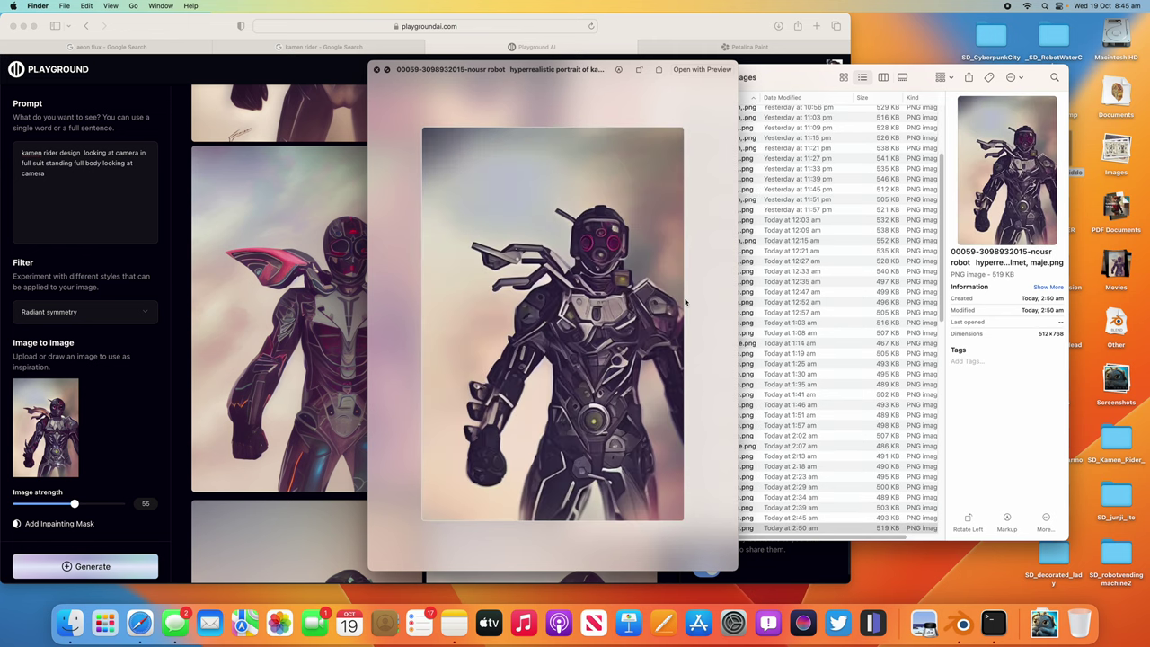
key("Down")
key("Down")
key("Down")
key("Down")
key("Down")
key("Down")
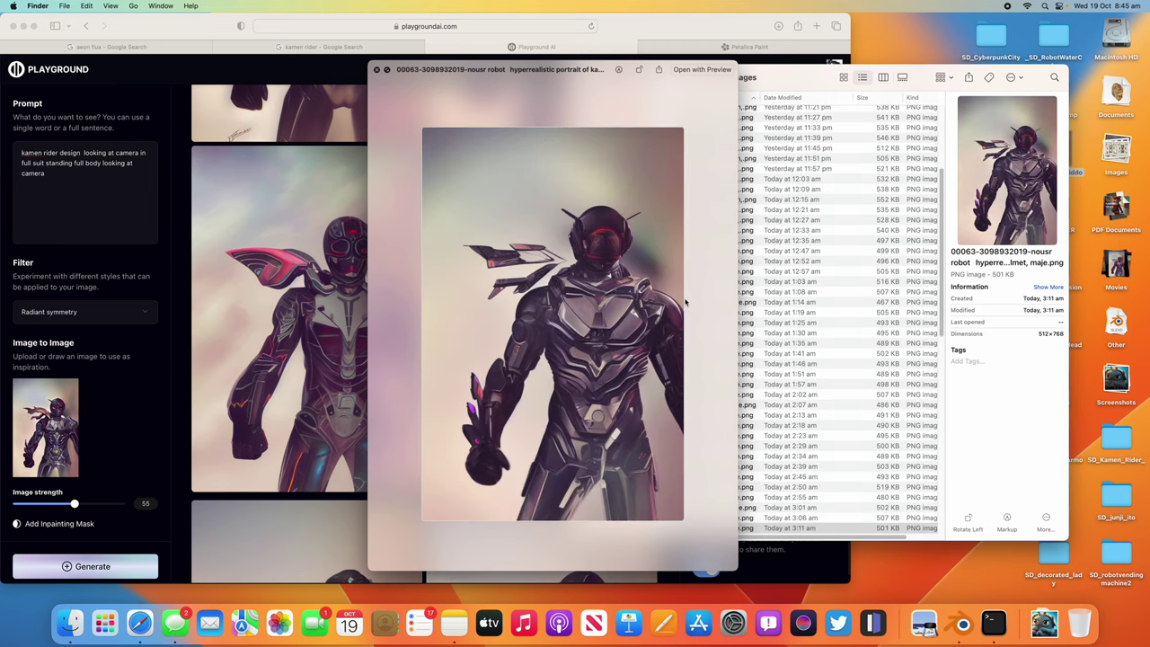
key("Down")
key("Down")
key("Down")
key("Down")
key("Down")
key("Down")
key("Down")
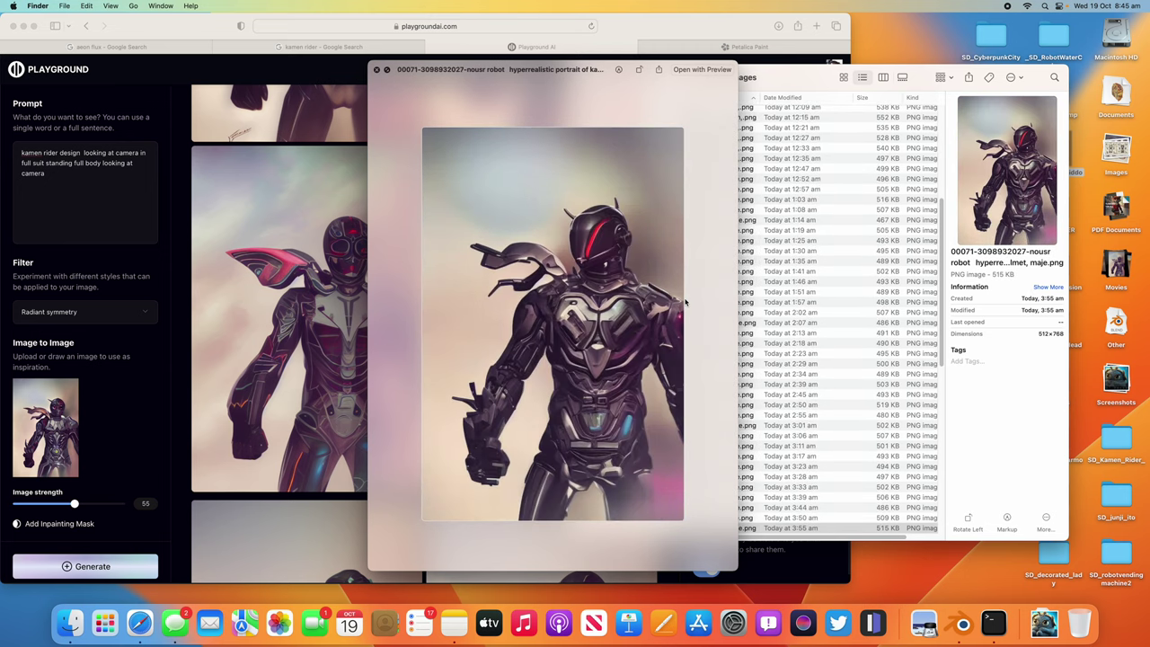
Continue through the enlarged previews of the Kamen Rider robot images, from 00072 up to 00114.
key("Down")
key("Down")
key("Down")
key("Down")
key("Down")
key("Down")
key("Down")
key("Down")
key("Down")
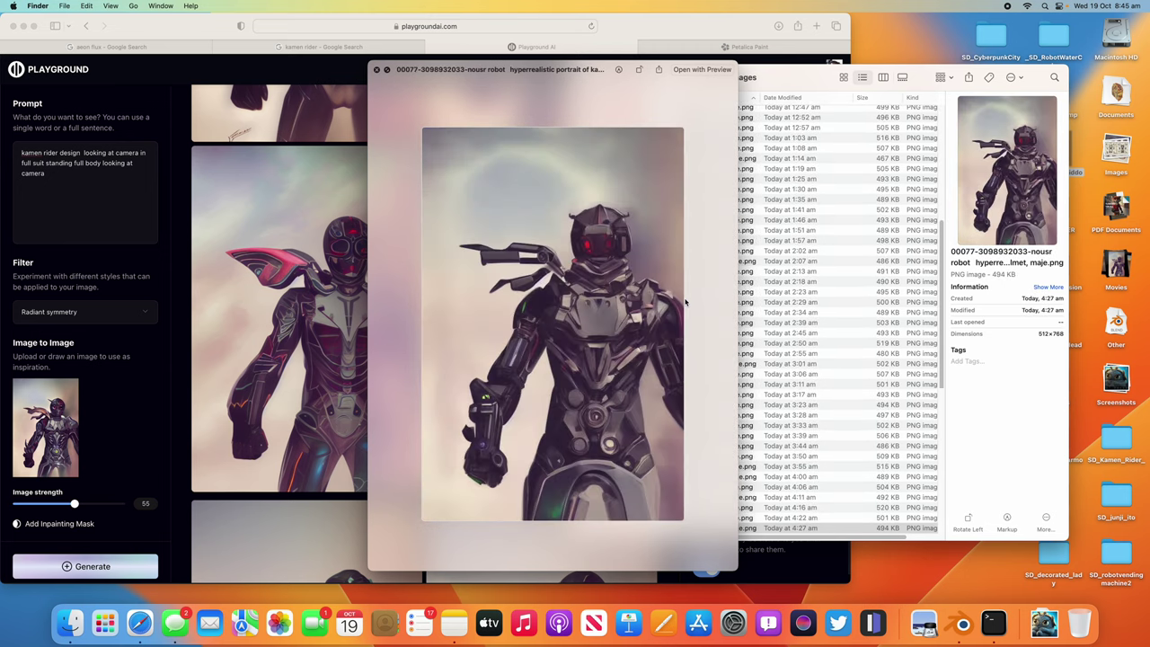
key("Down")
key("Down")
key("Down")
key("Down")
key("Down")
key("Down")
key("Down")
key("Down")
key("Down")
key("Down")
key("Down")
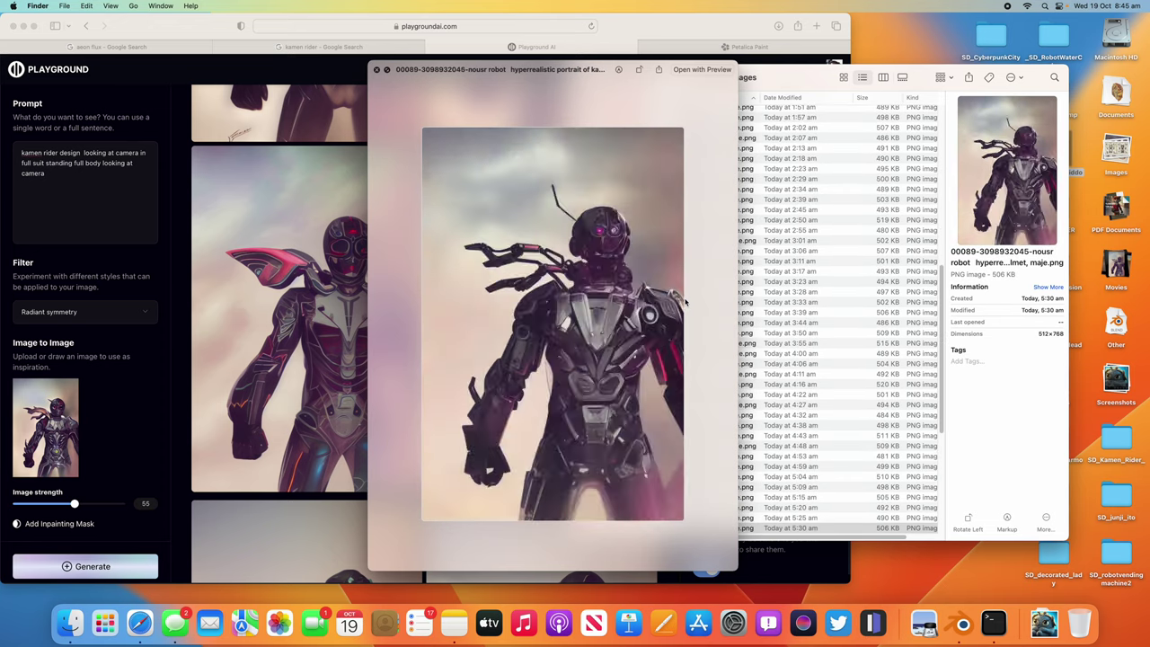
key("Down")
key("Down")
key("Down")
key("Down")
key("Down")
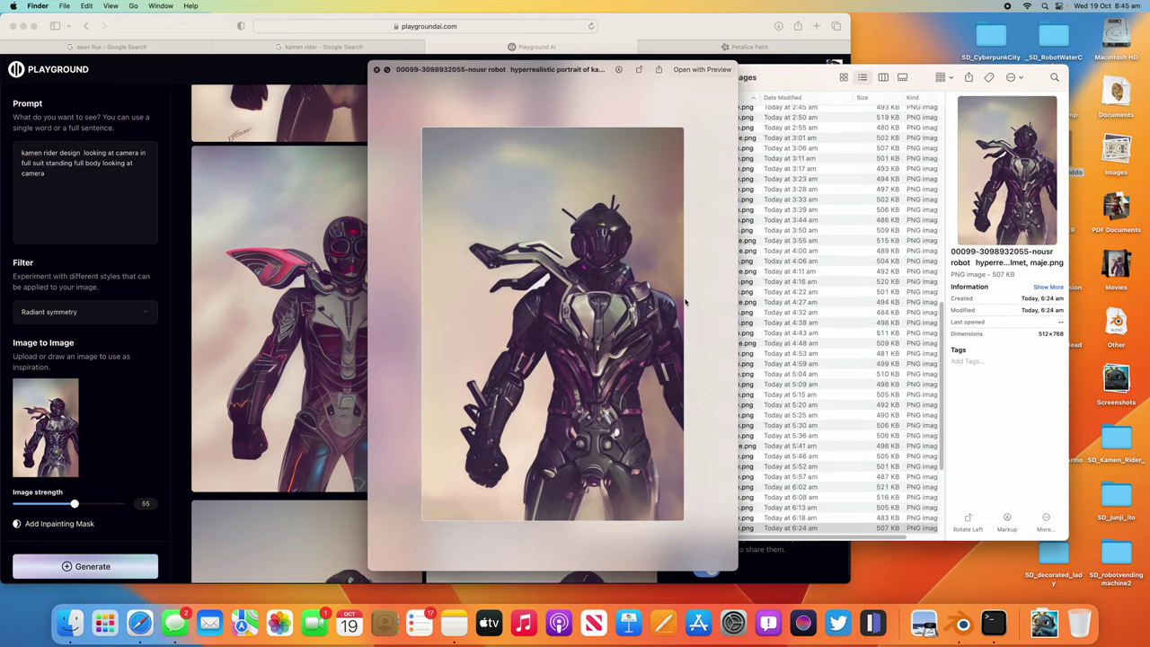
key("Down")
key("Down")
key("Down")
key("Down")
key("Down")
key("Down")
key("Down")
key("Down")
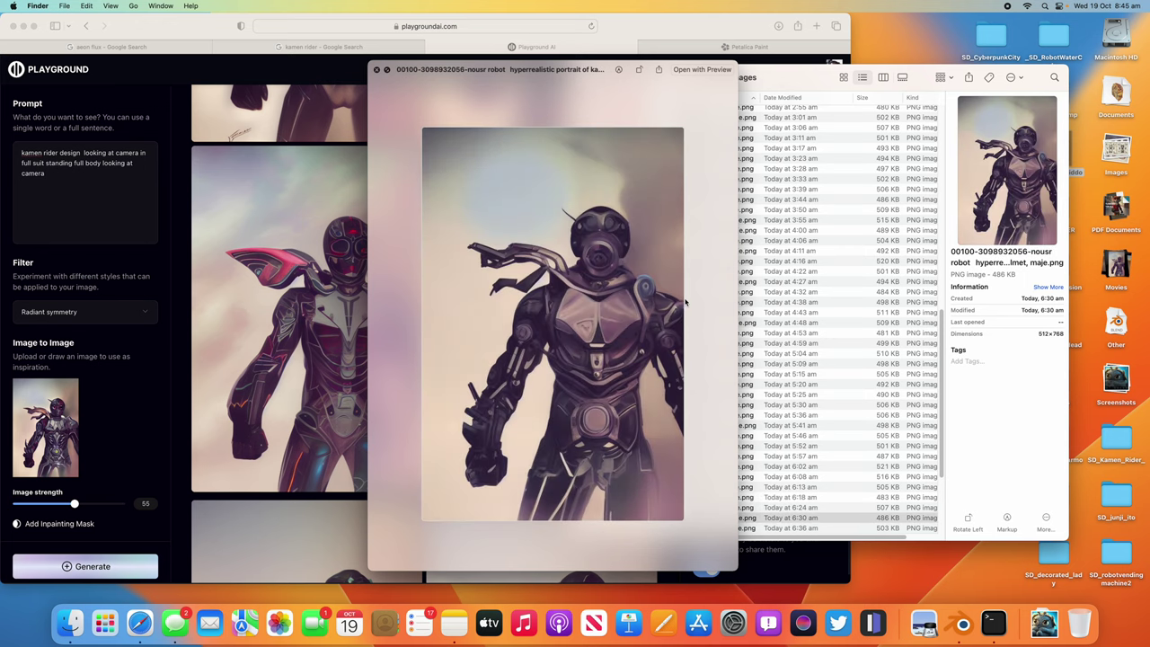
key("Down")
key("Down")
key("Down")
key("Down")
key("Down")
key("Down")
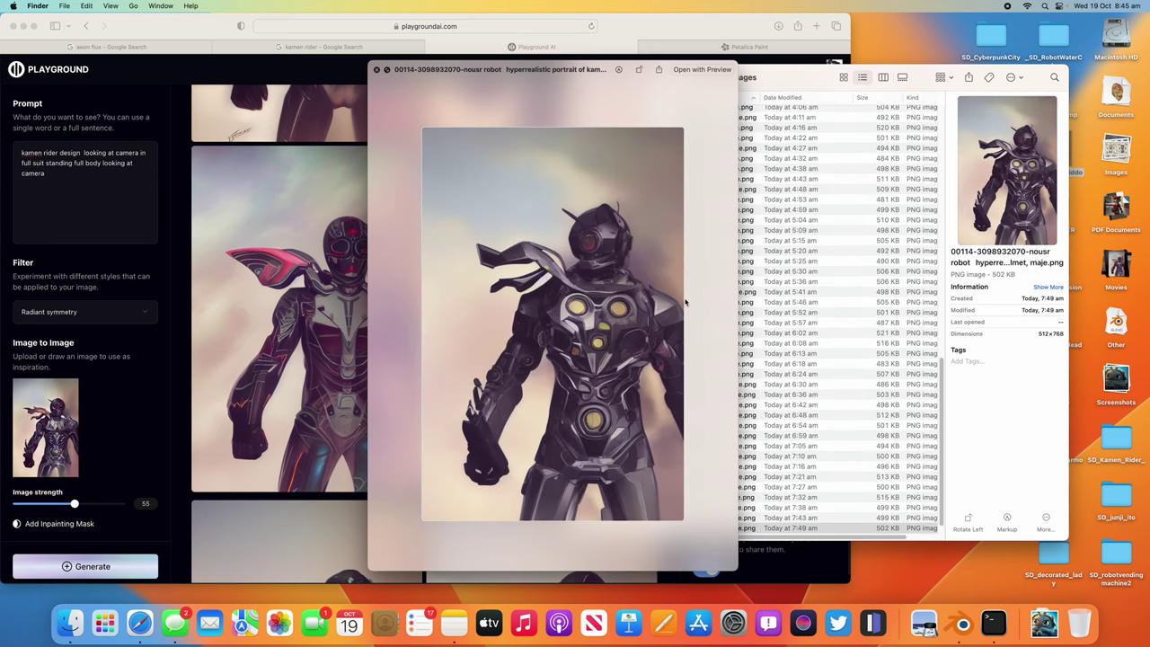
Step back through the Kamen Rider previews to review the images between 00114 and 00103 again.
key("Up")
key("Up")
key("Up")
key("Up")
key("Up")
key("Up")
key("Up")
key("Up")
key("Up")
key("Up")
key("Up")
key("Up")
key("Up")
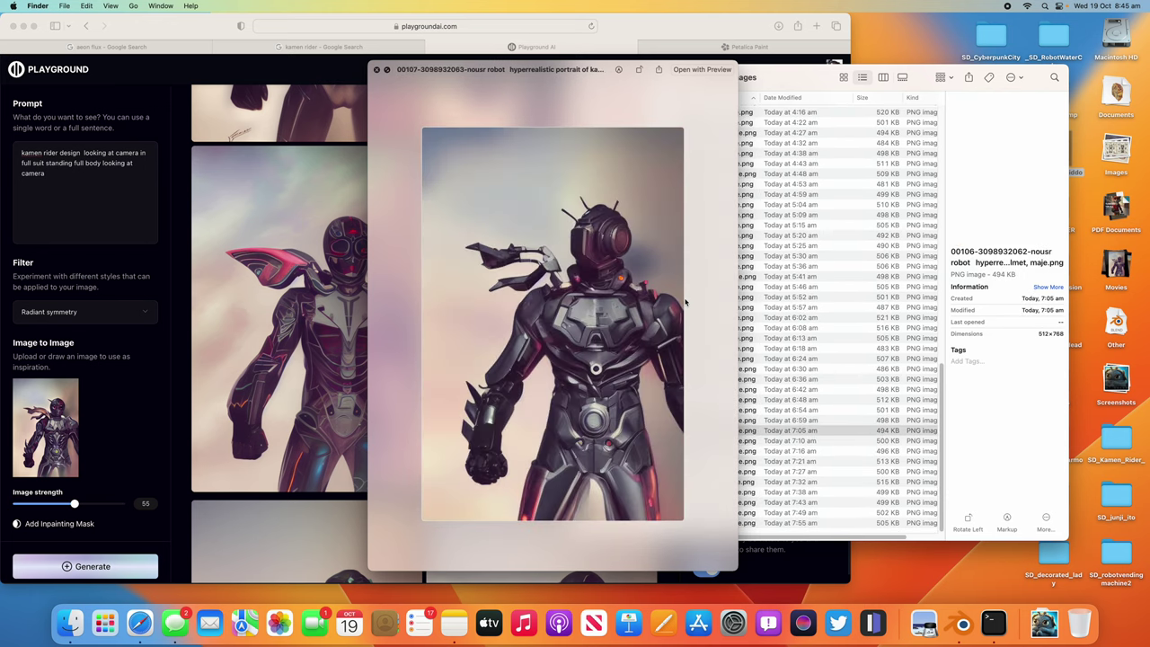
key("Down")
key("Down")
key("Down")
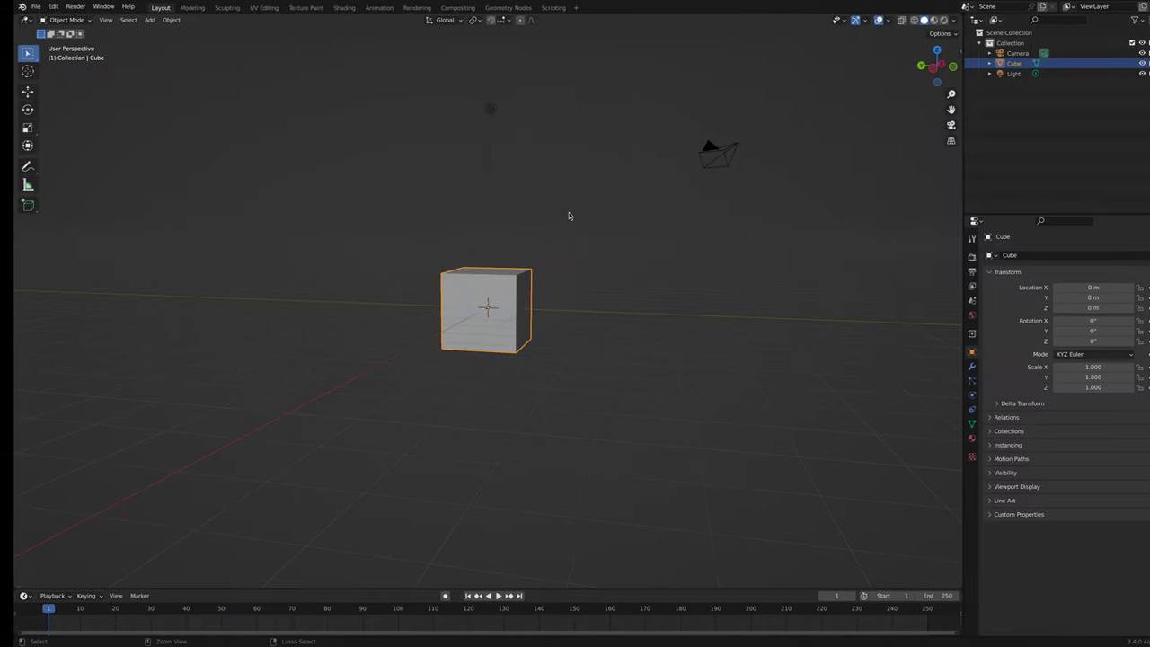
Switch to Blender, create a new 2D Animation file, and fit the whole white canvas in view.
middle_click_drag(429, 177, 435, 177)
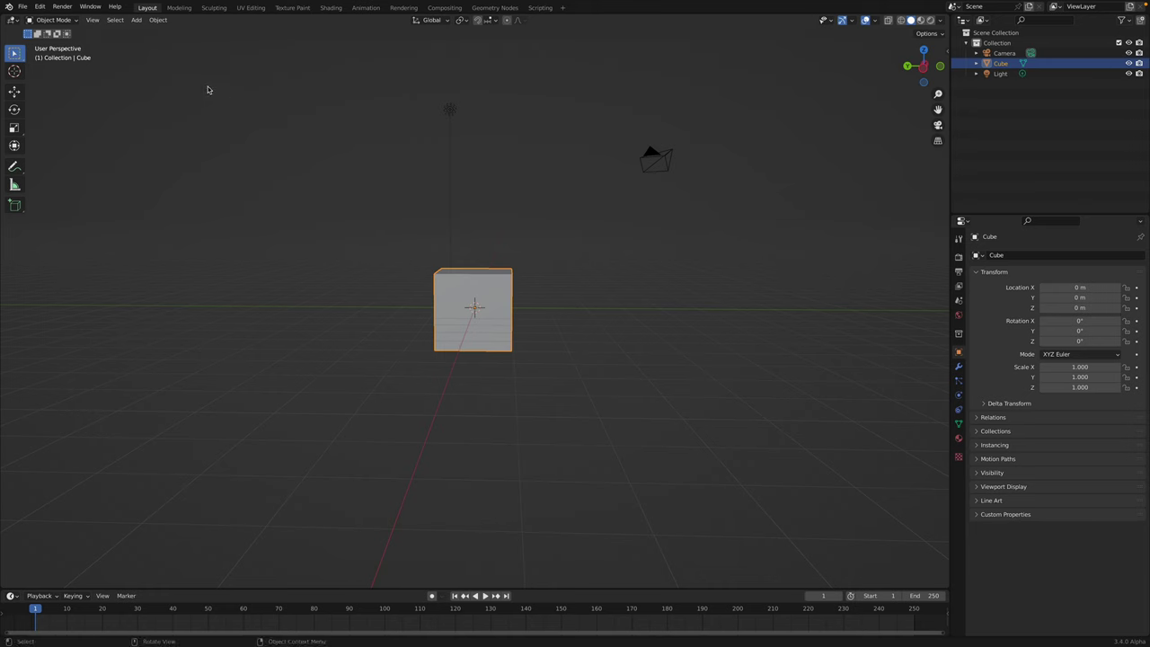
left_click(23, 6)
mouse_move(104, 20)
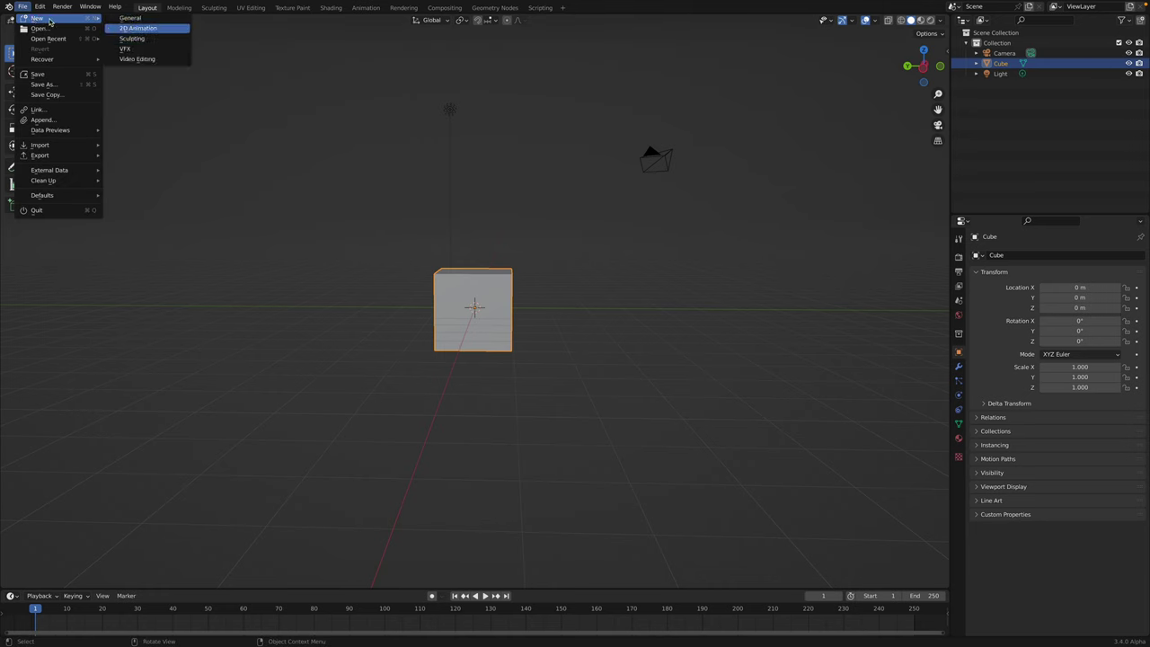
left_click(139, 30)
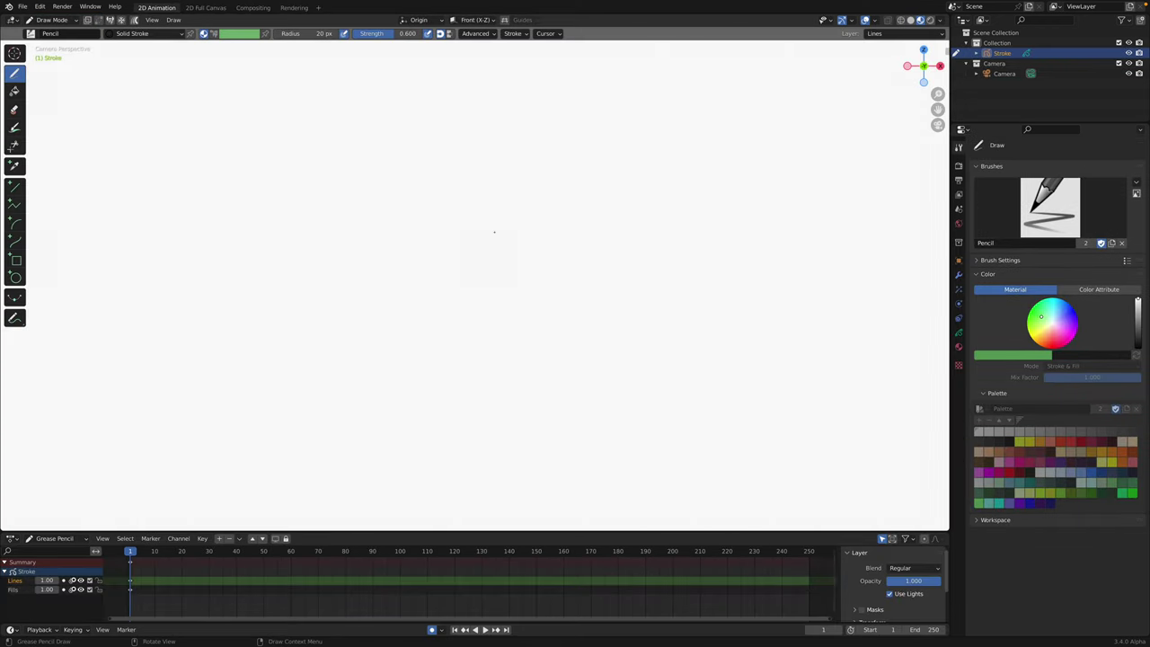
scroll(546, 234, "down", 3)
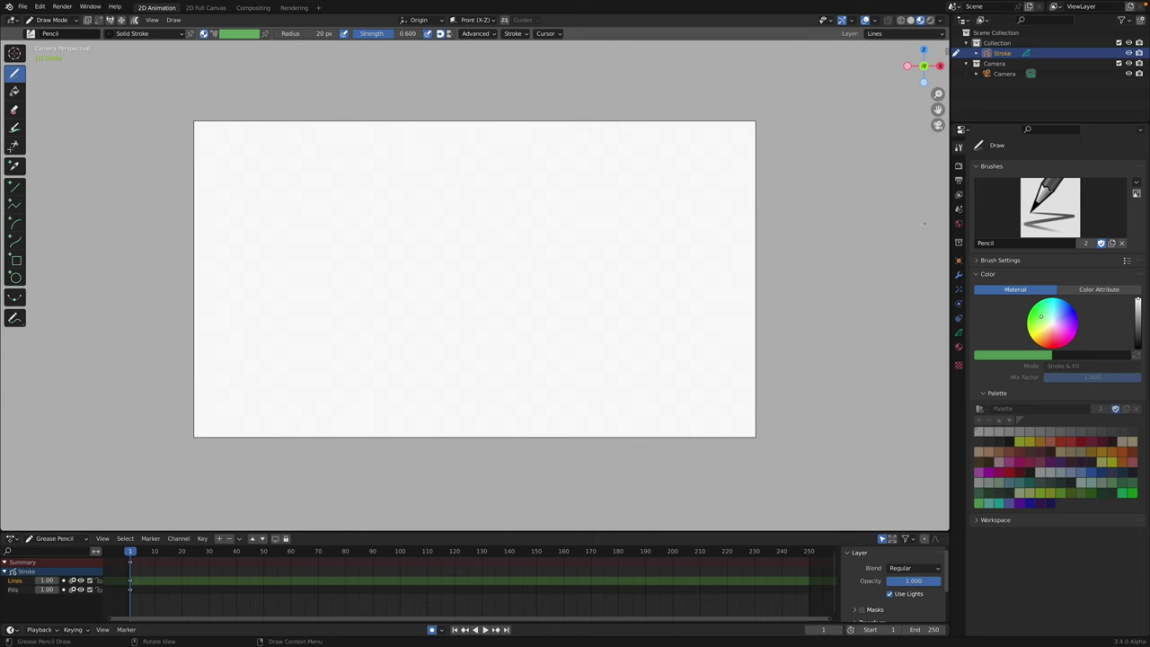
Set the output resolution to a portrait format of 1080 px in X and 1920 px in Y.
left_click(959, 166)
left_click(959, 180)
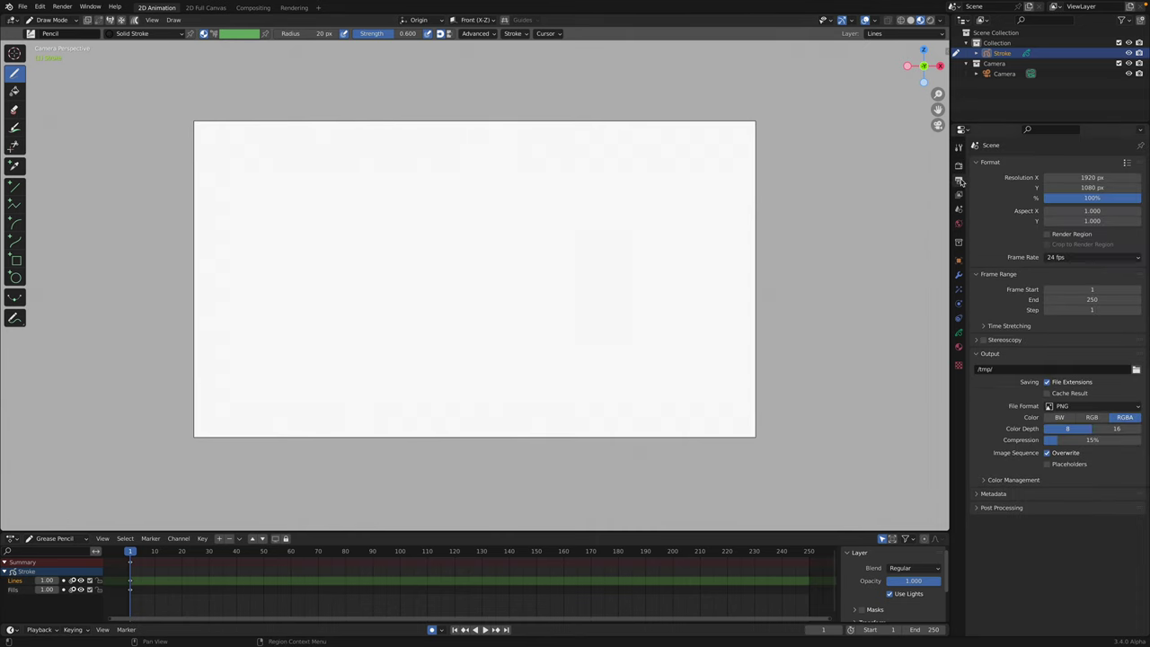
left_click(1073, 180)
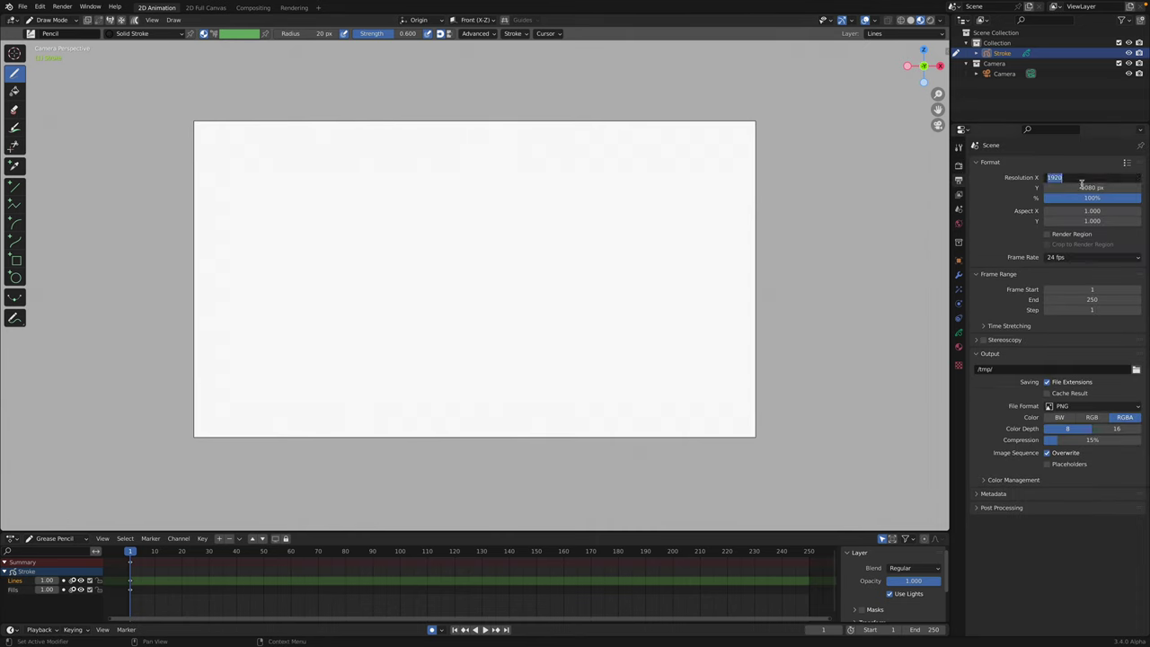
key("Tab")
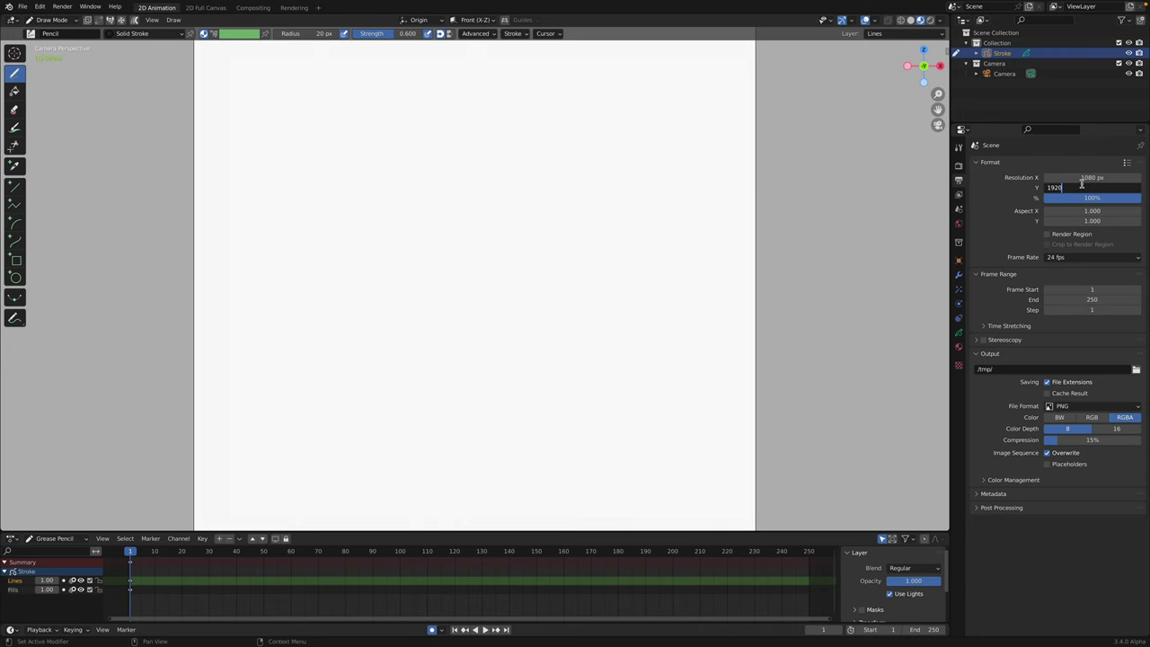
key("Return")
scroll(690, 241, "down", 2)
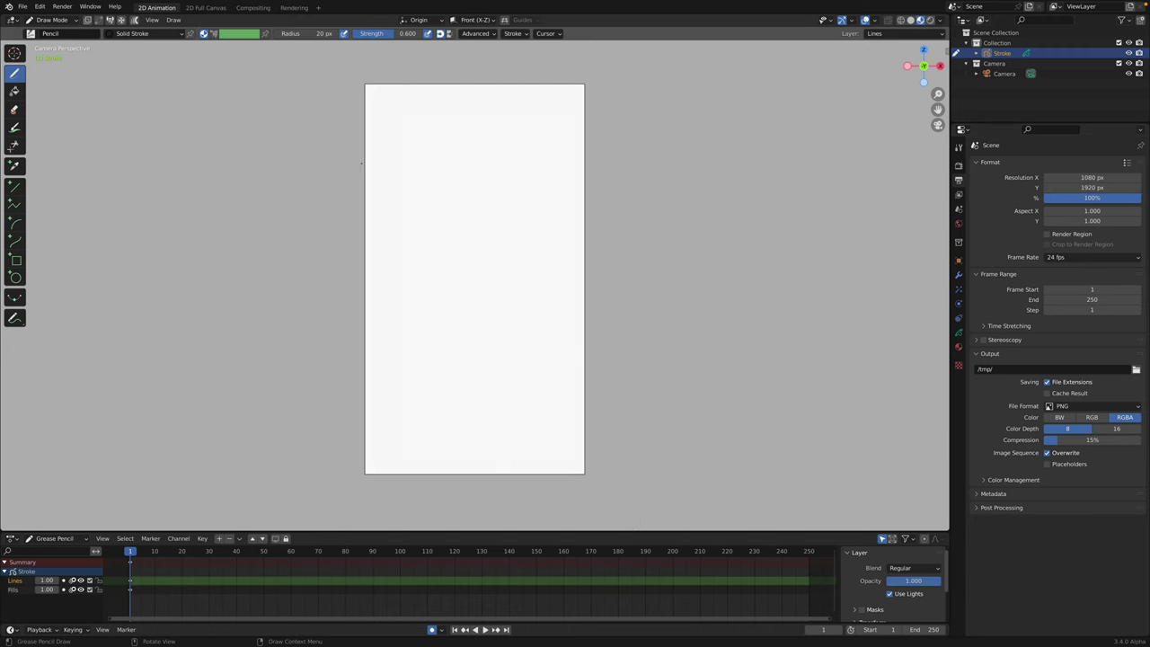
Begin saving the Blender file as a new file in the Desktop folder.
left_click(23, 6)
left_click(40, 83)
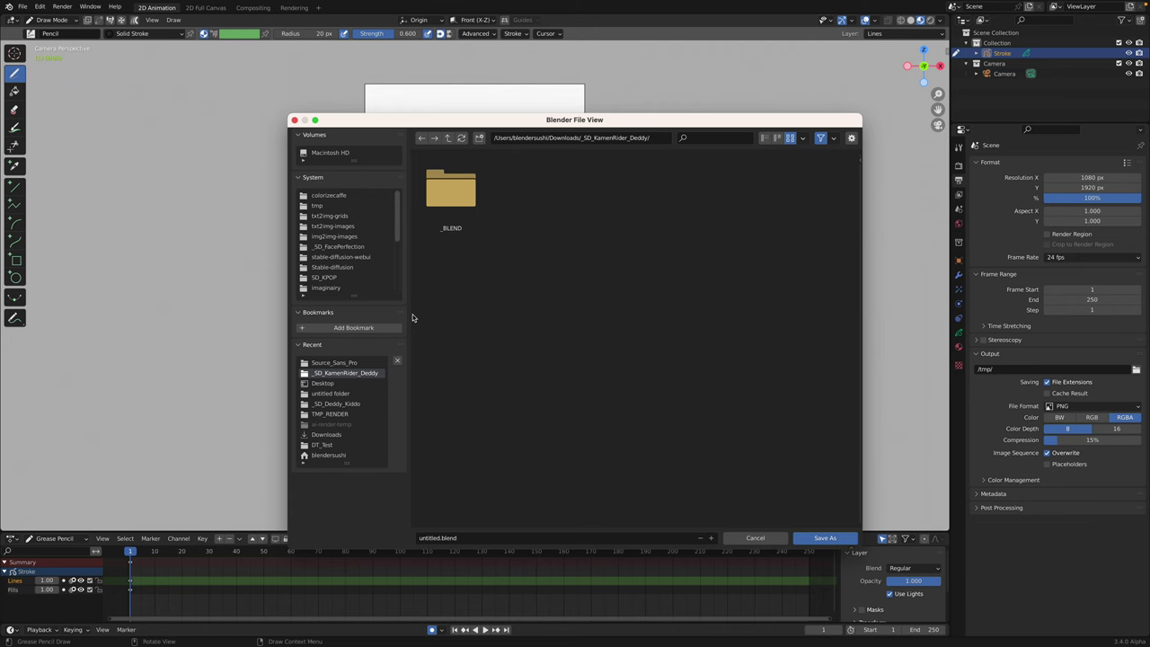
scroll(336, 260, "down", 10)
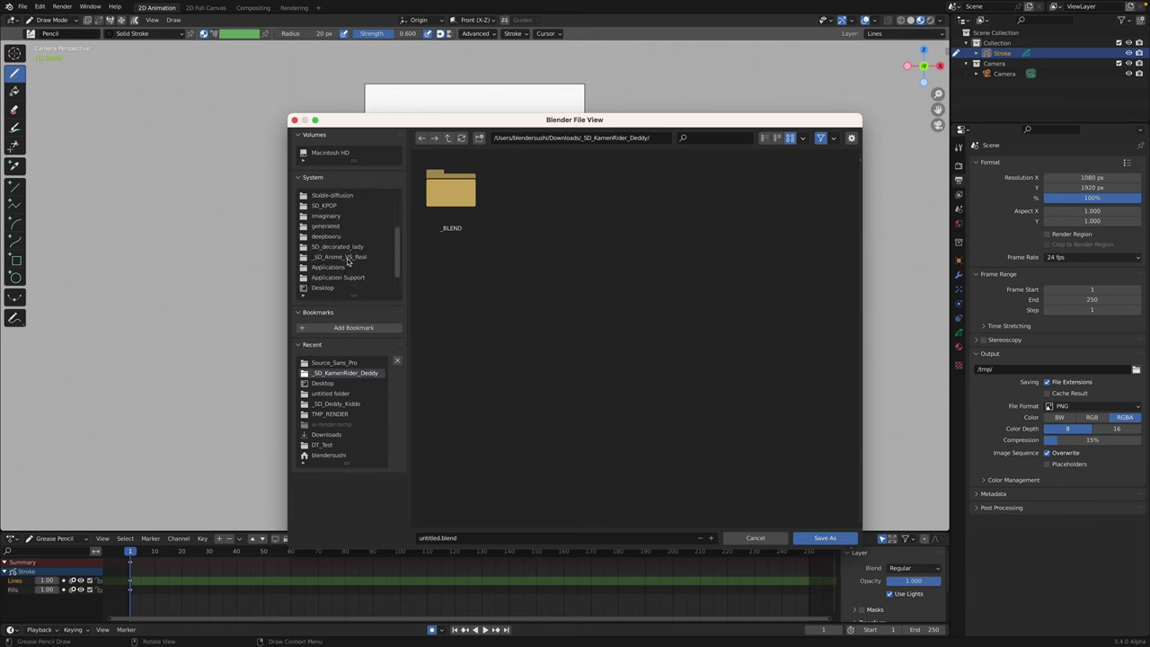
left_click(346, 257)
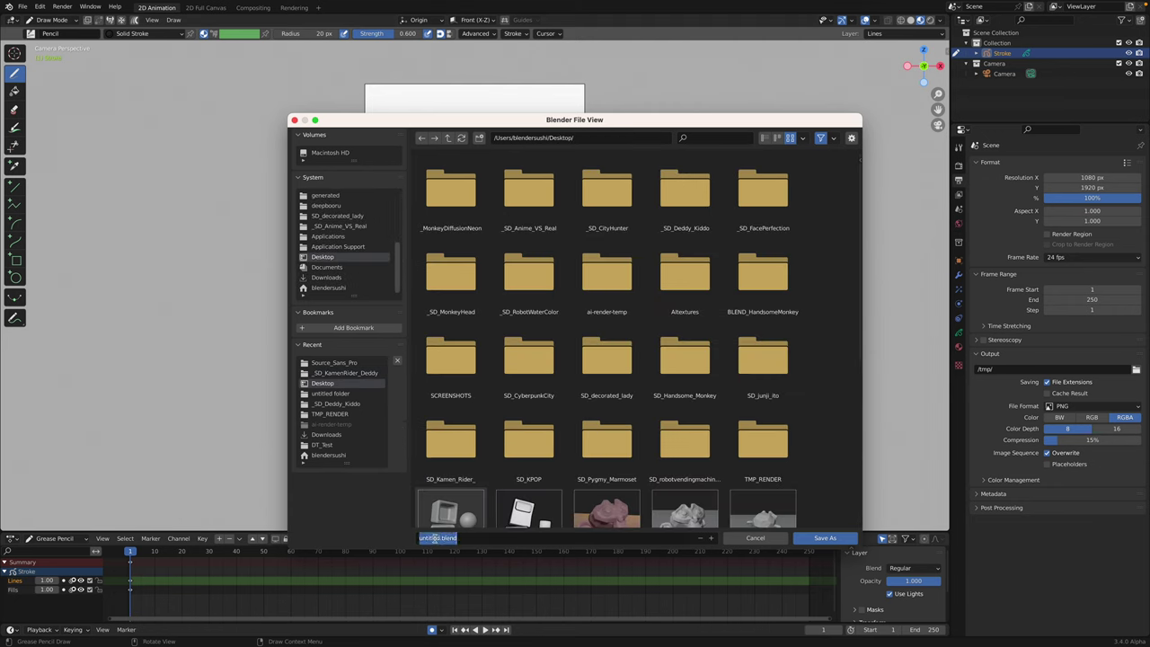
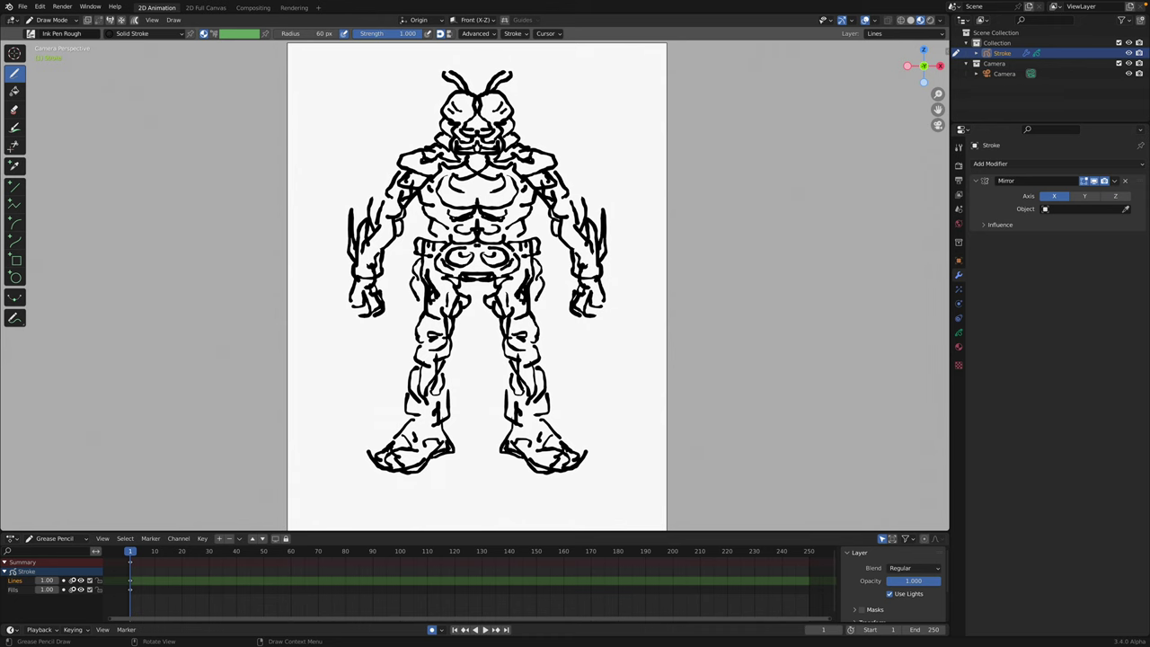
Add short ink detail strokes to the mirrored character's hip, waist, chest and arm, and save kamen_rider_001.blend.
left_click_drag(422, 291, 425, 309)
left_click_drag(426, 220, 422, 238)
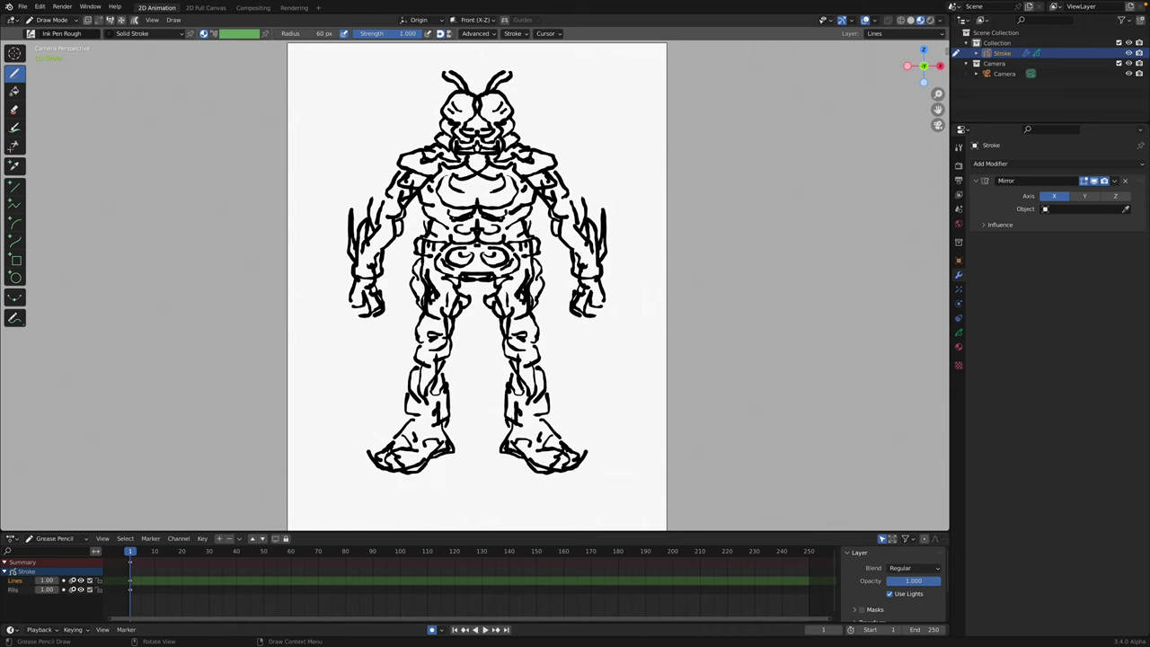
left_click_drag(470, 179, 469, 193)
left_click_drag(570, 213, 569, 235)
middle_click_drag(575, 234, 578, 263, "shift")
key("ctrl+s")
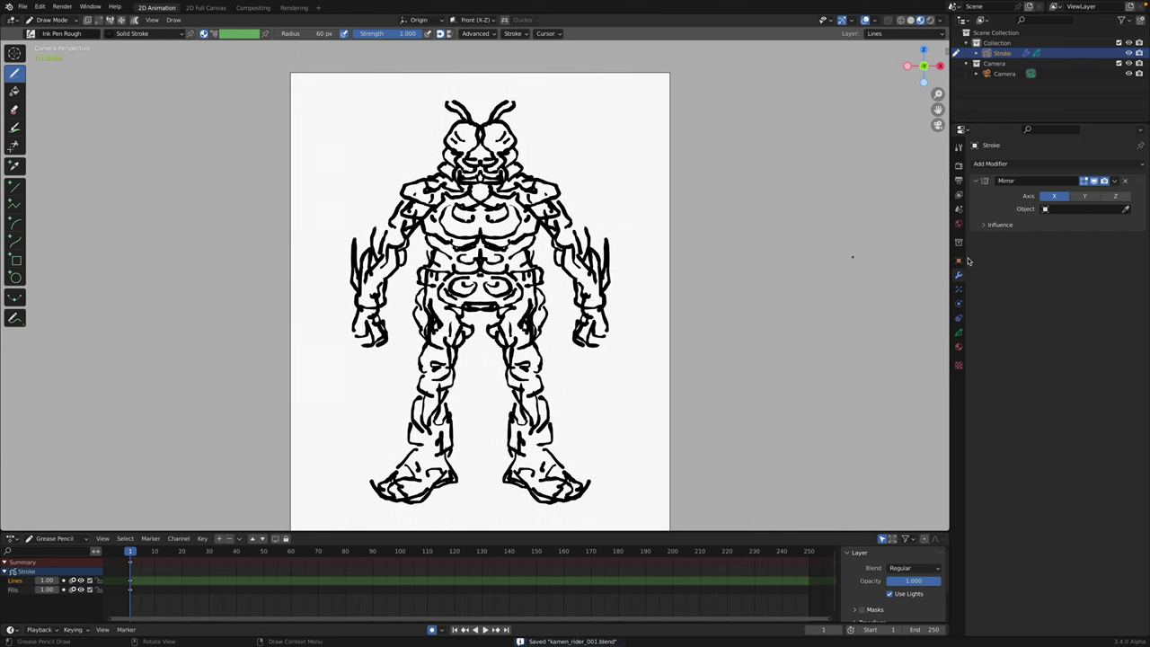
Try to apply the Mirror modifier to the Grease Pencil stroke object while in Draw Mode.
left_click(1114, 182)
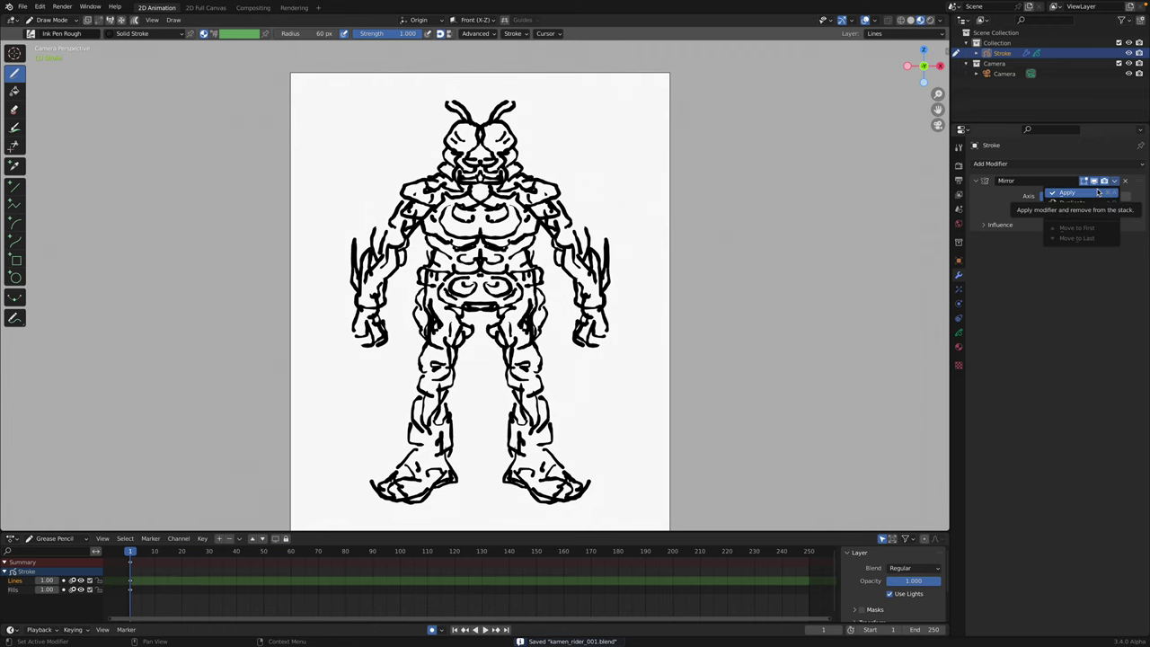
left_click(1097, 193)
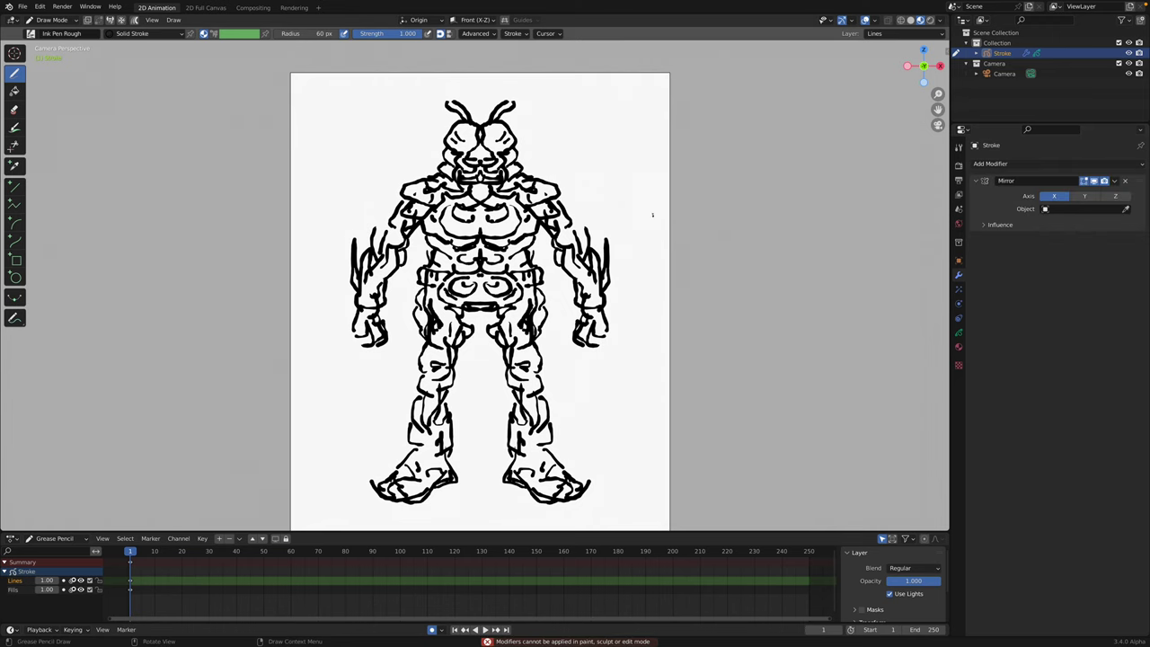
left_click(1115, 183)
left_click(1096, 193)
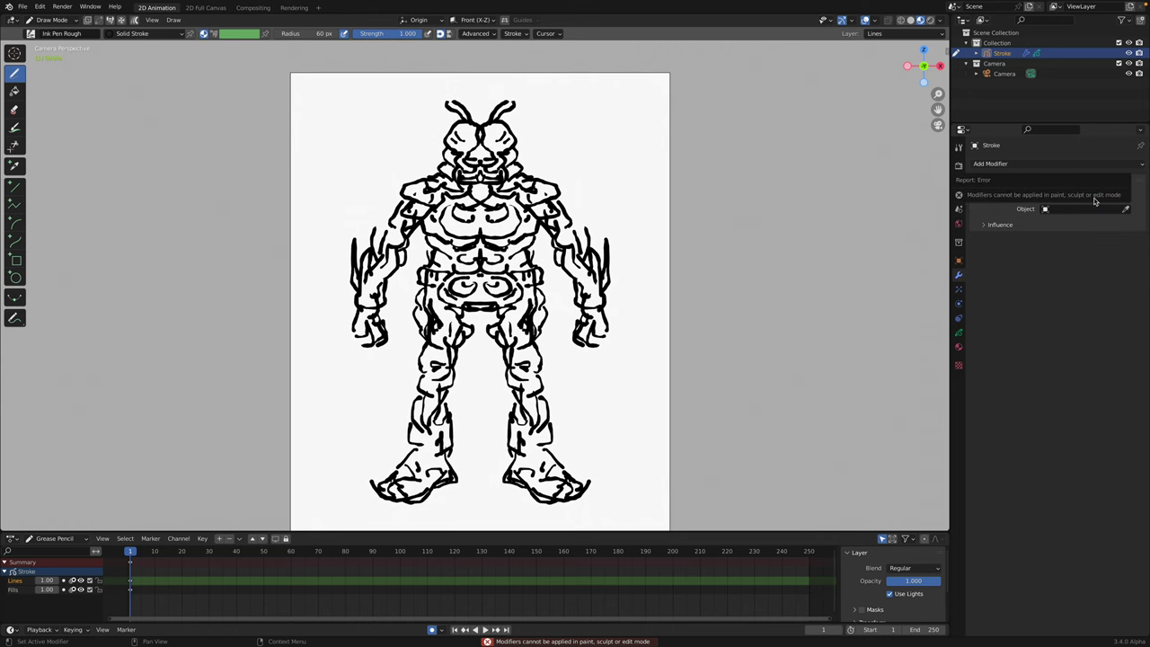
Switch to Object Mode, save the file, and capture a screenshot of the line-drawn character with the white canvas around it.
left_click(36, 19)
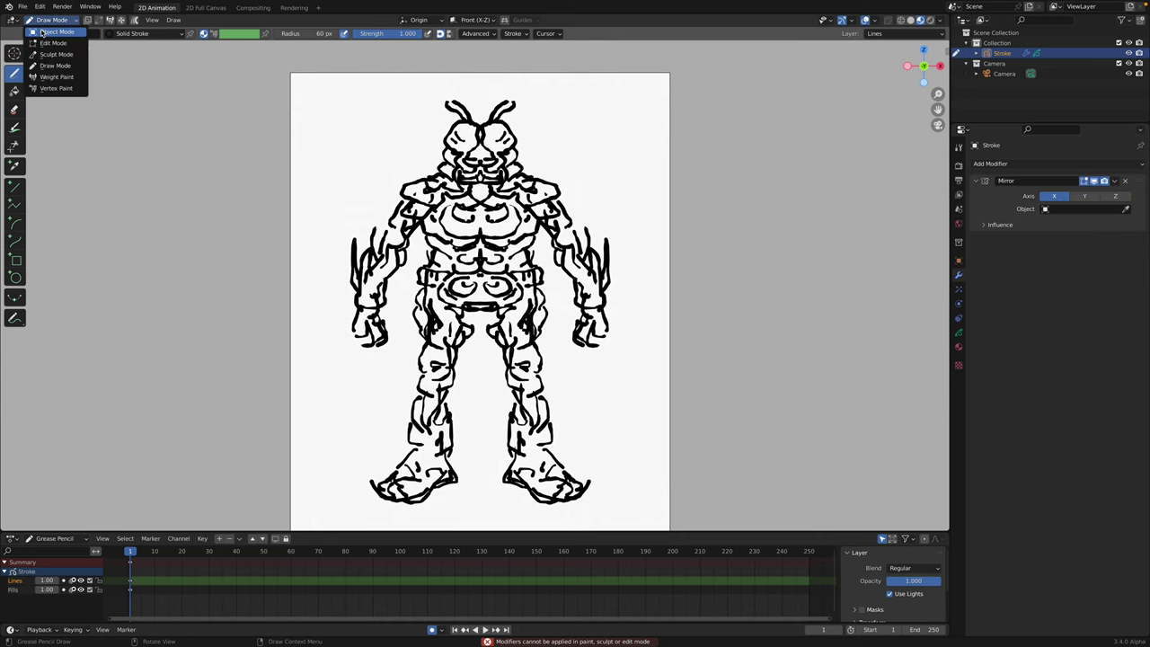
left_click(45, 27)
key("ctrl+s")
left_click(590, 210)
scroll(590, 210, "down", 1)
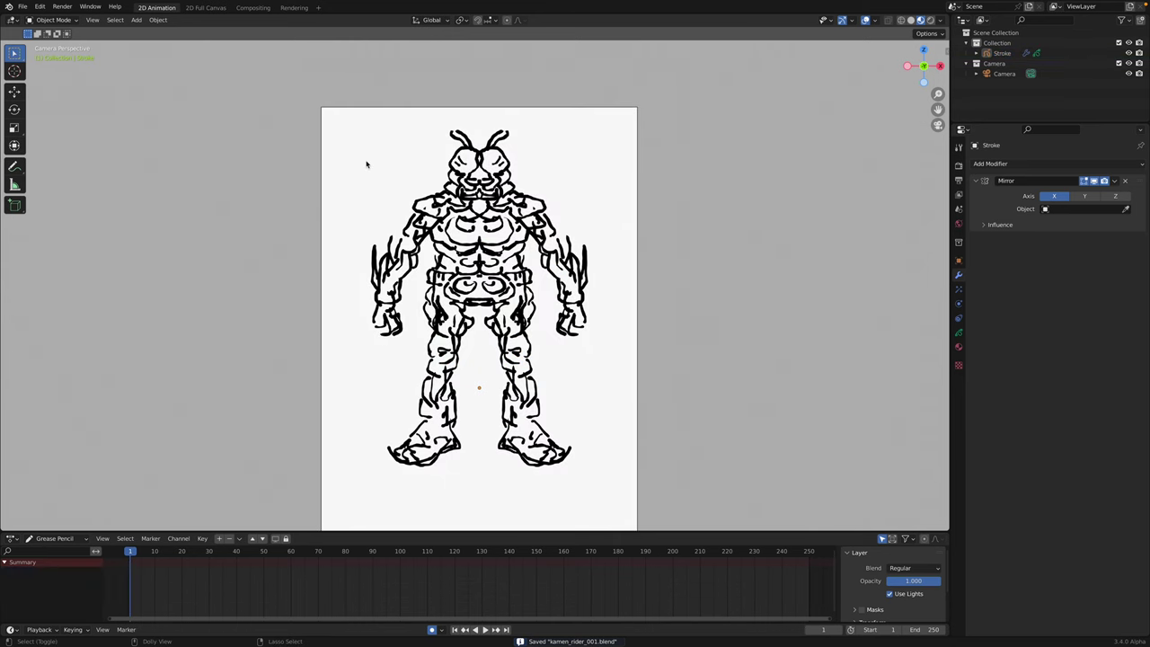
mouse_move(349, 120)
left_mouse_down()
mouse_move(607, 334)
mouse_move(617, 439)
mouse_move(599, 482)
left_mouse_up()
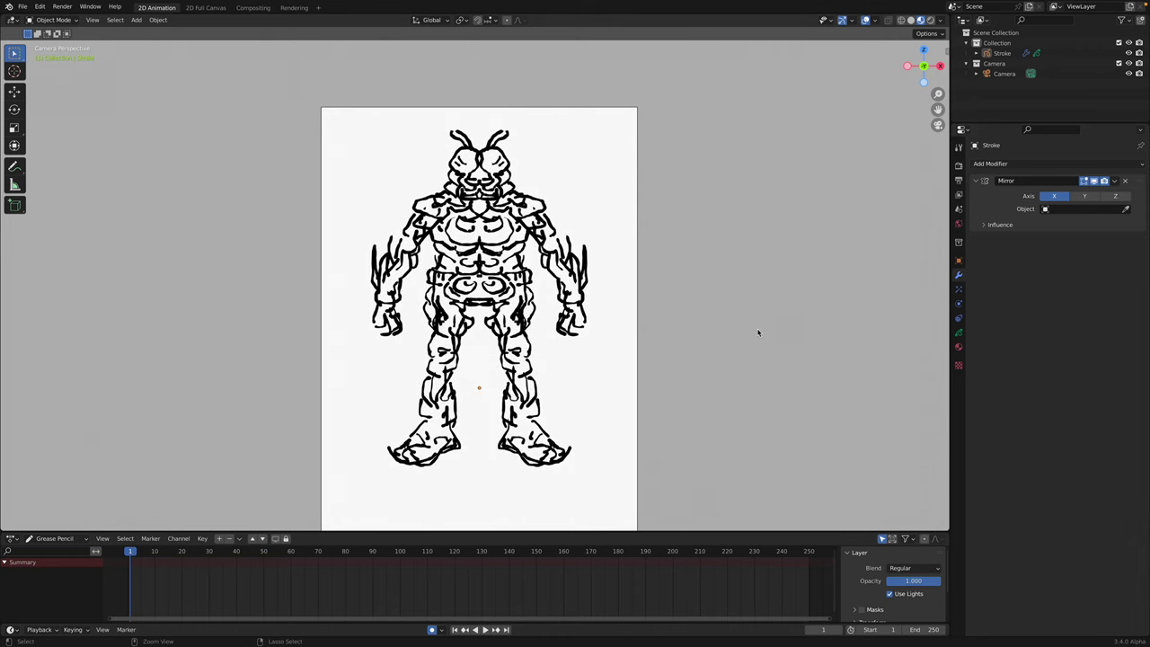
Switch to Petalica Paint in Safari and open its upload file chooser on the Desktop folder, sorted by date modified.
key("super+Tab")
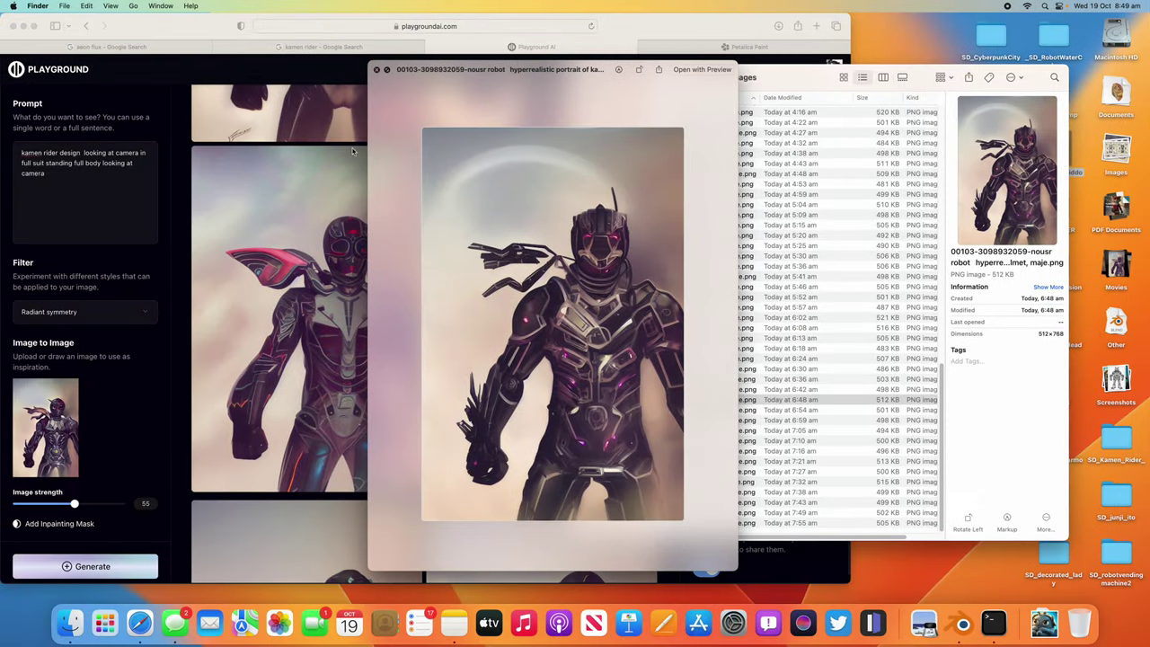
left_click(711, 48)
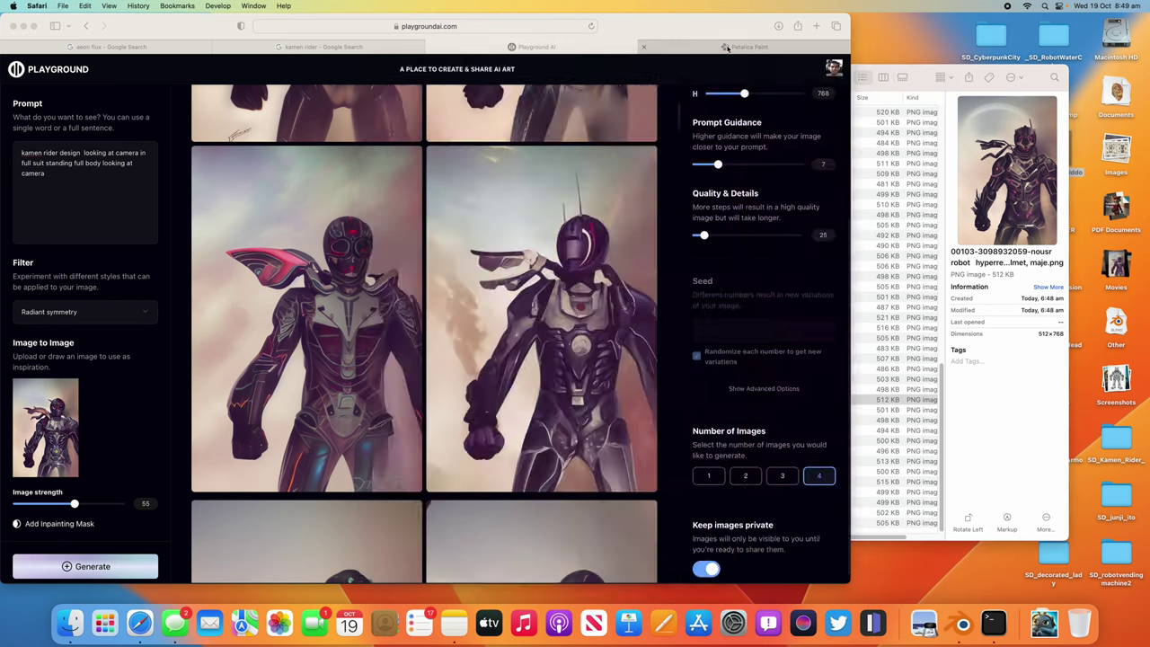
left_click(711, 48)
left_click(359, 199)
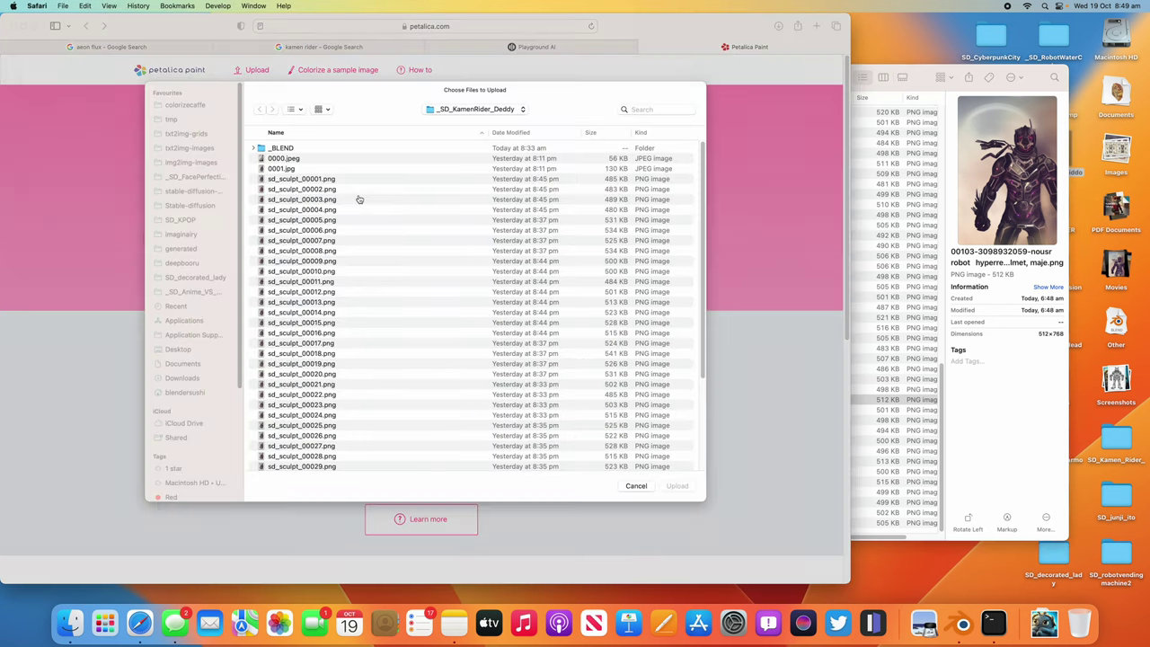
left_click(188, 356)
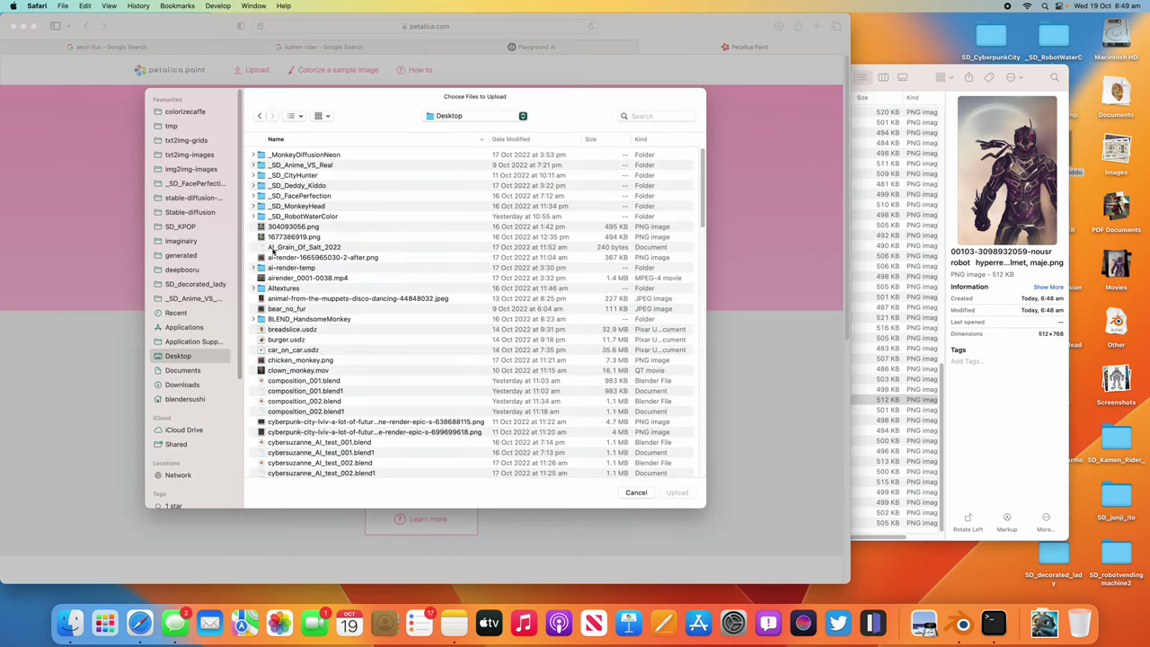
left_click(535, 141)
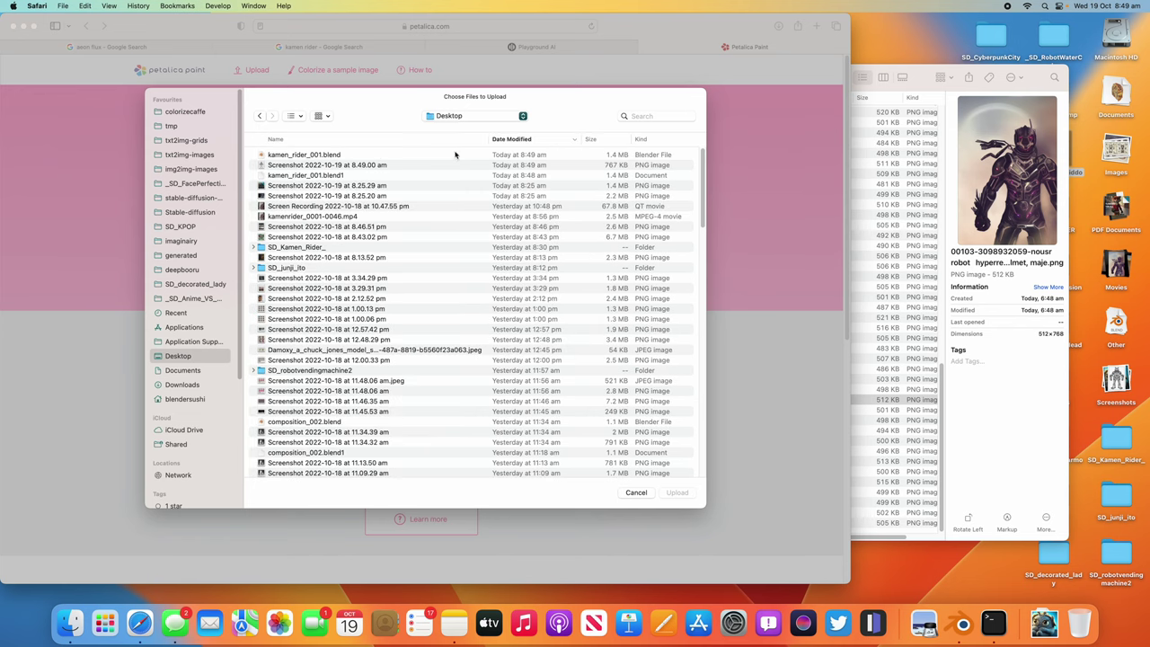
Preview and upload Screenshot 2022-10-19 at 8.49.00 am, and download the version colorized in the Canna style.
left_click(407, 166)
key("space")
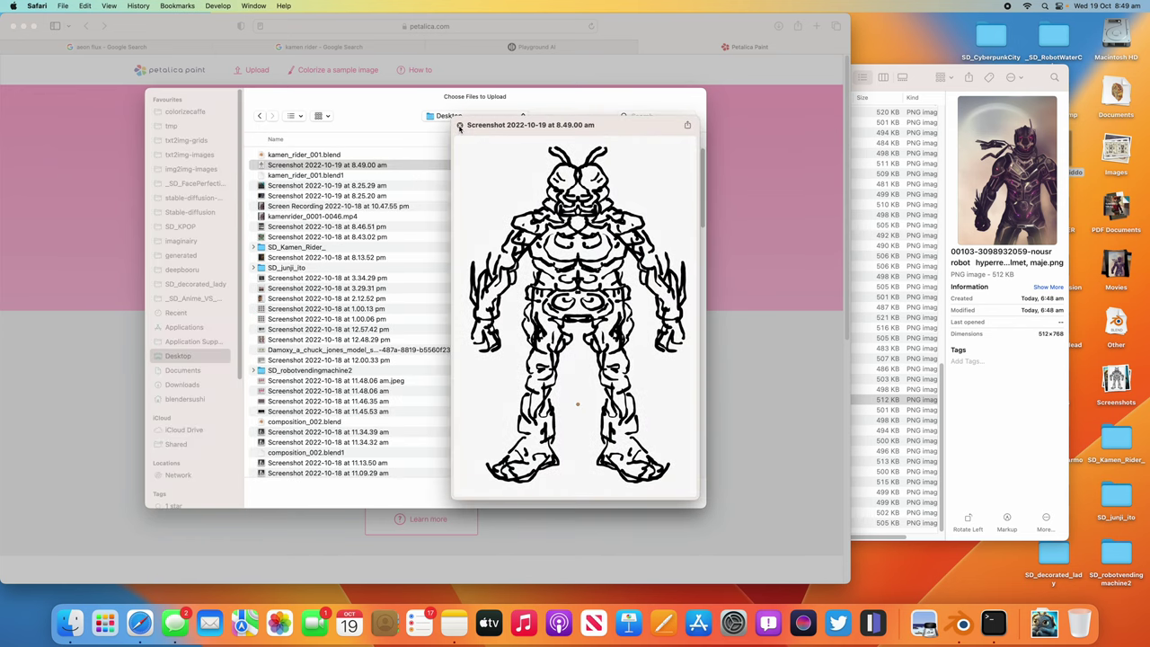
left_click(460, 127)
left_click(678, 562)
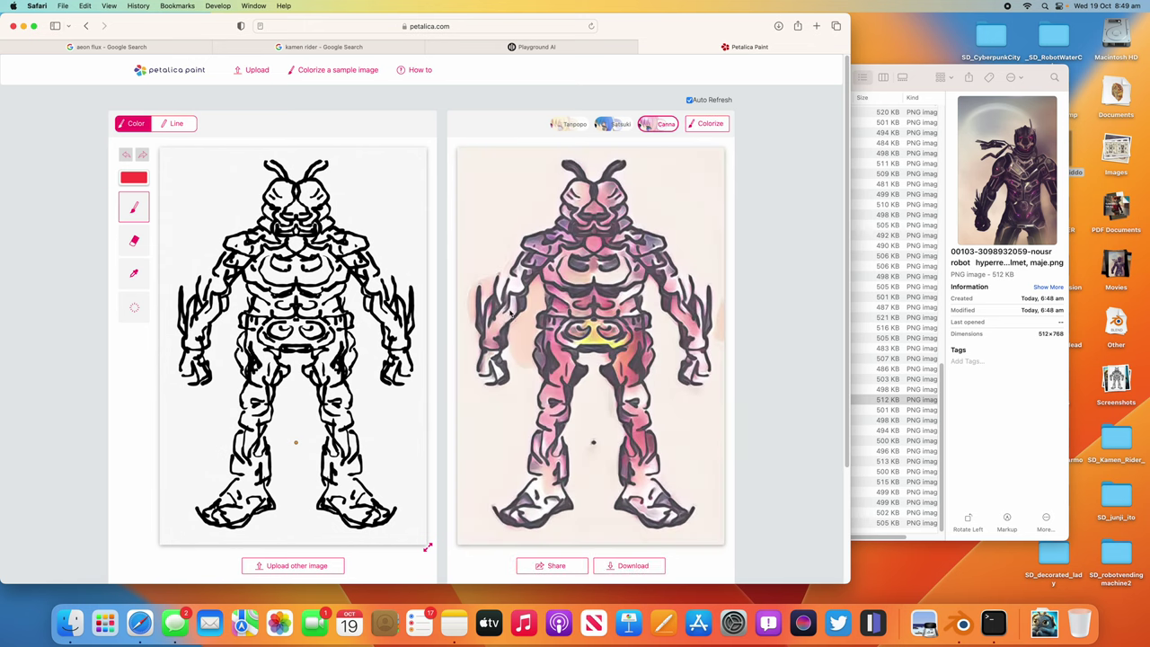
left_click(620, 565)
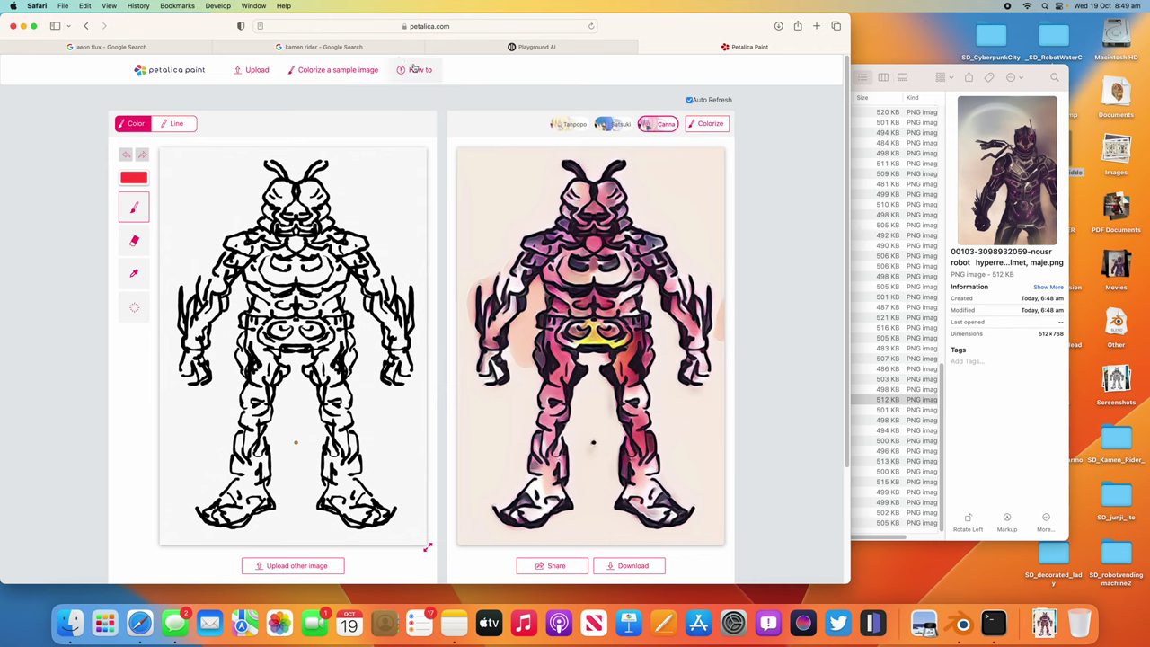
Switch to Playground AI and replace the image-to-image source with the newly downloaded colorized JPEG from the Downloads folder.
left_click(531, 47)
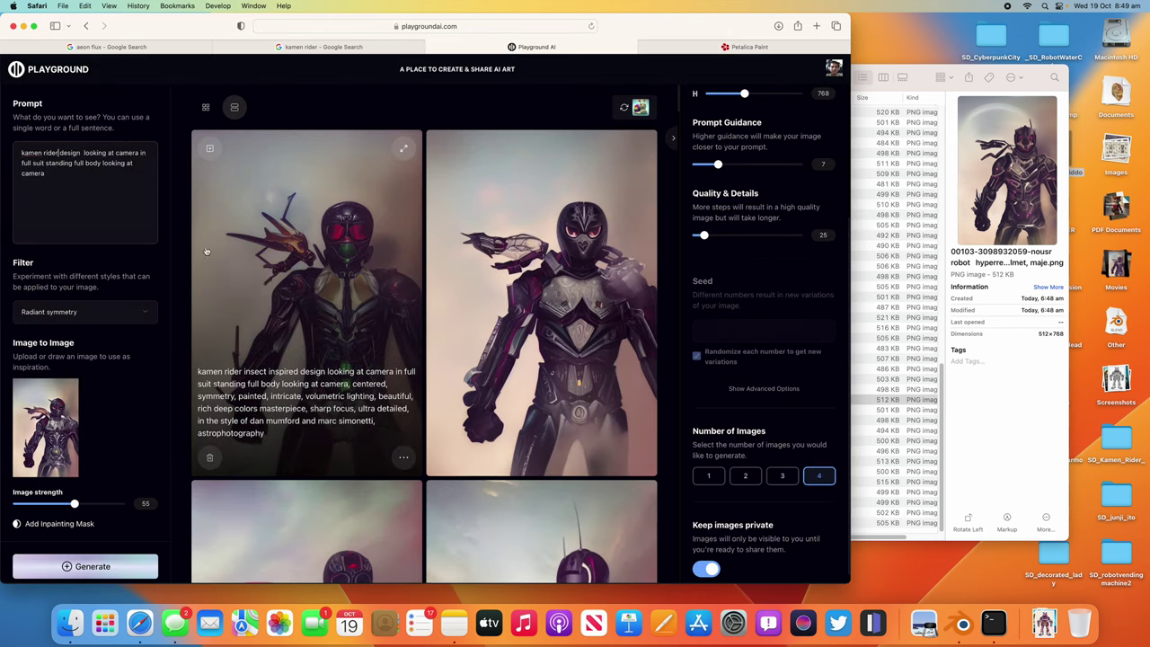
scroll(719, 279, "up", 3)
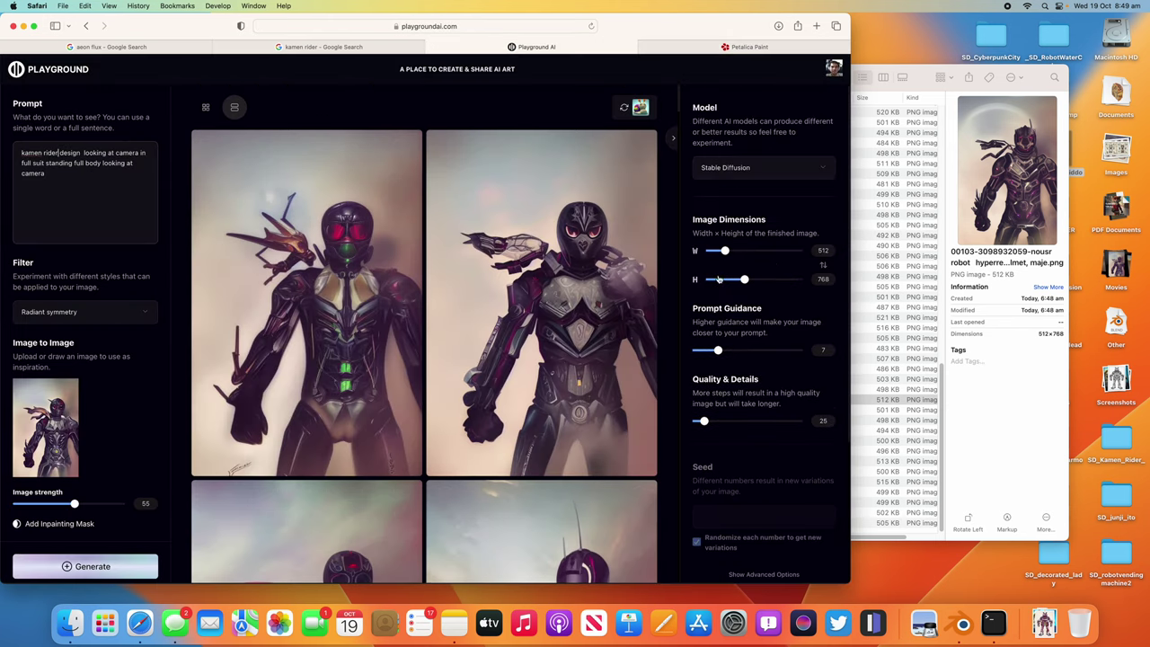
left_click(68, 390)
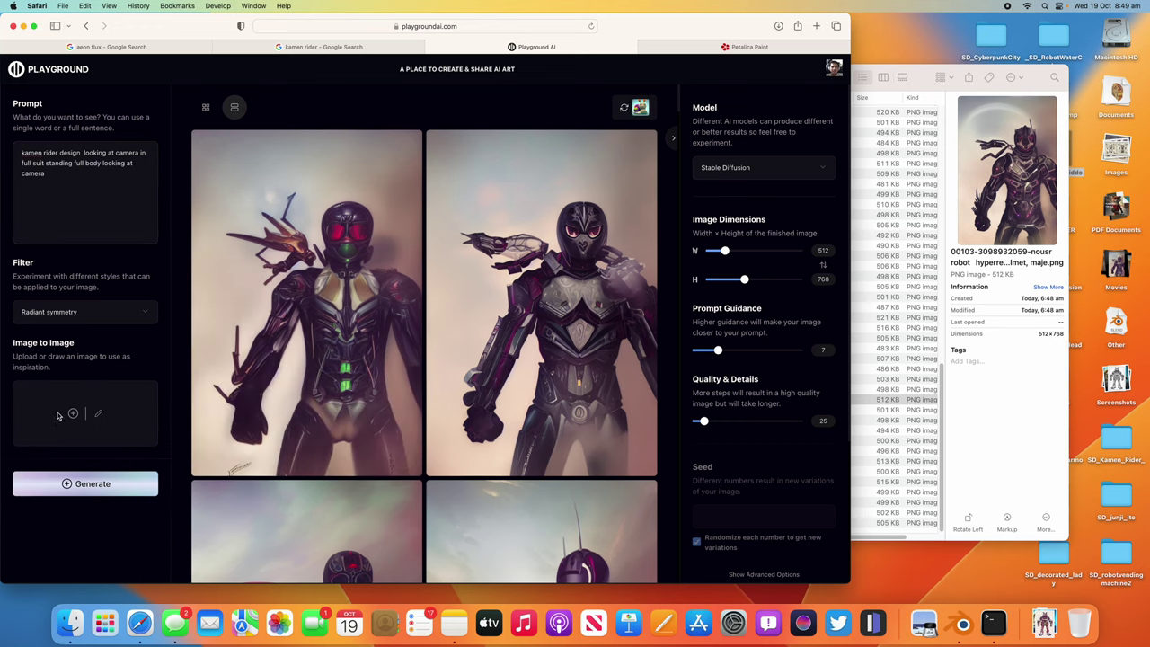
left_click(72, 413)
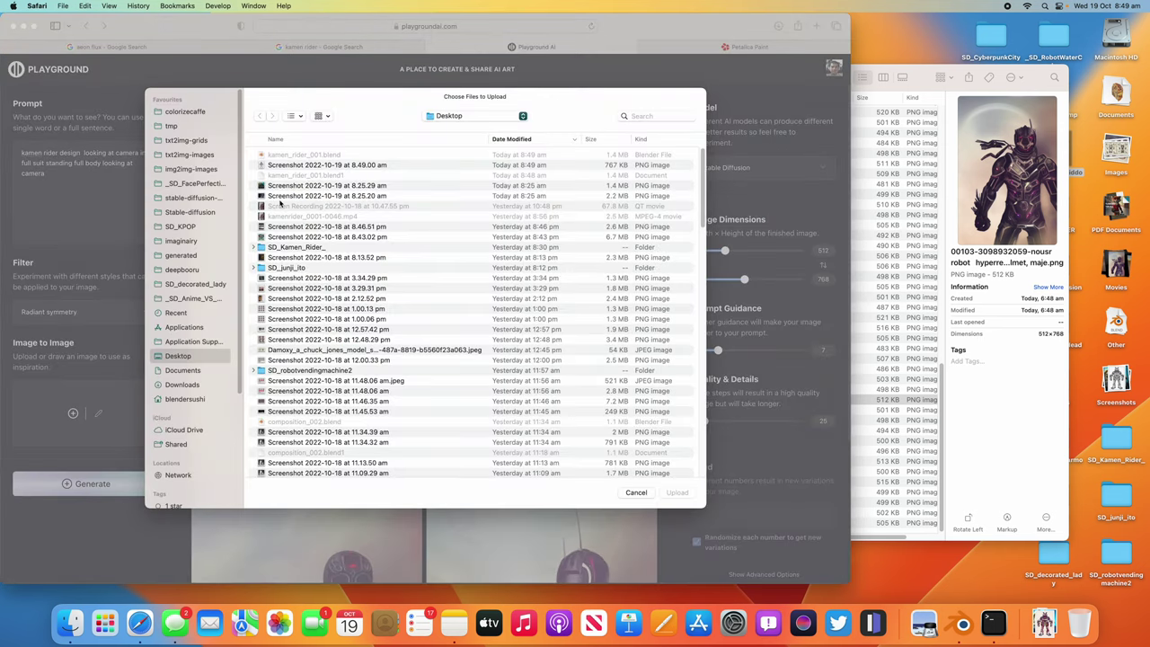
left_click(183, 385)
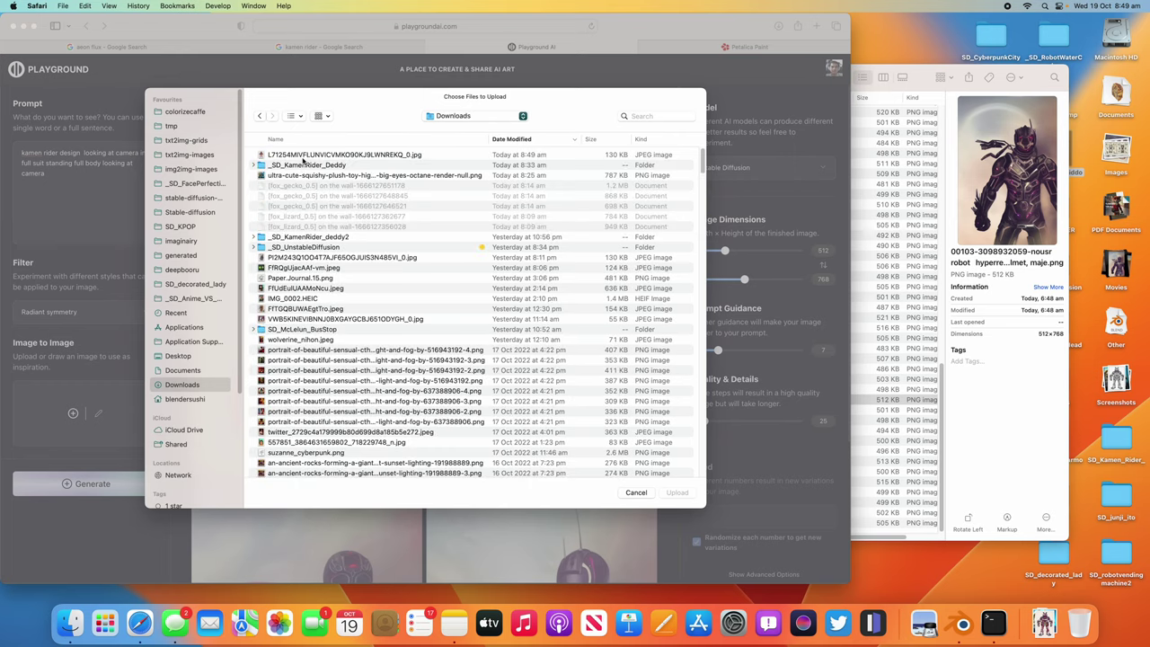
double_click(304, 156)
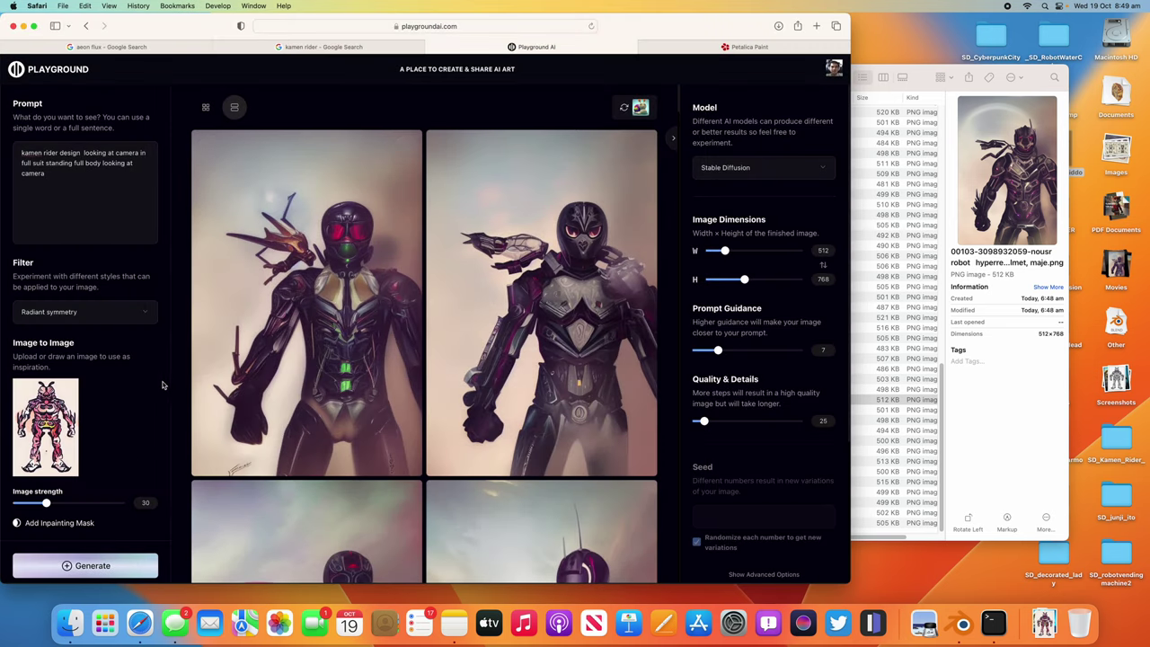
Raise the image strength, remove the extra space after "design" in the prompt, and try to generate images.
left_click_drag(48, 505, 68, 503)
left_click(83, 152)
key("BackSpace")
left_click(85, 566)
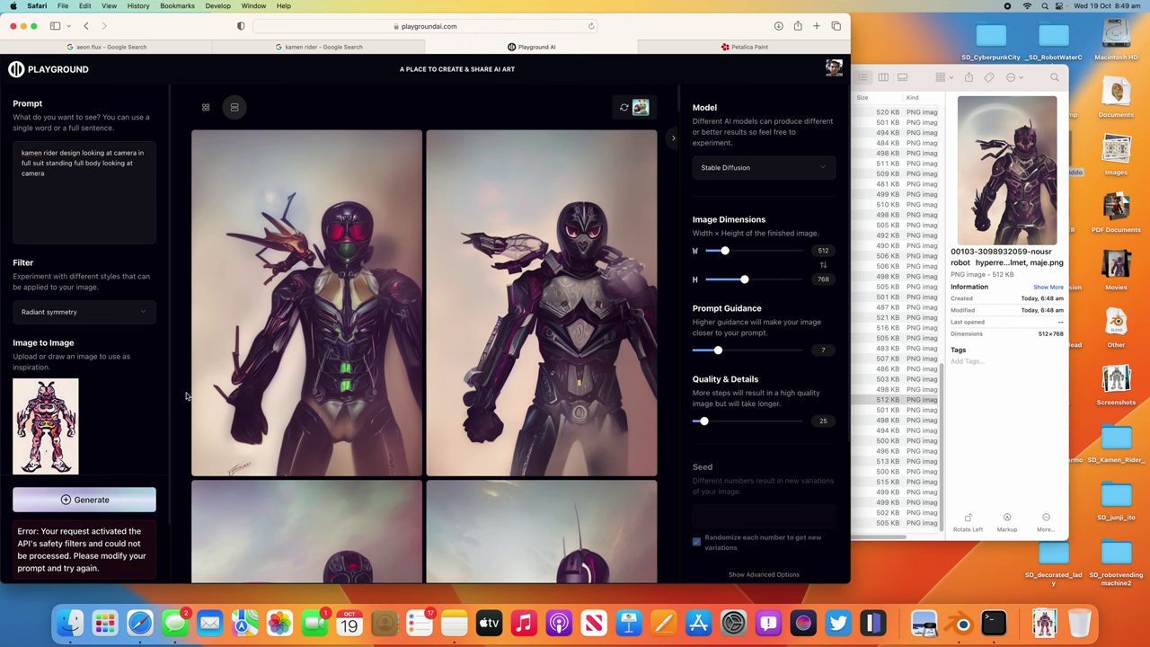
Set the image strength to 63, replace "kamen rider" with "masked rider" in the prompt, and try generating again.
scroll(186, 395, "down", 3)
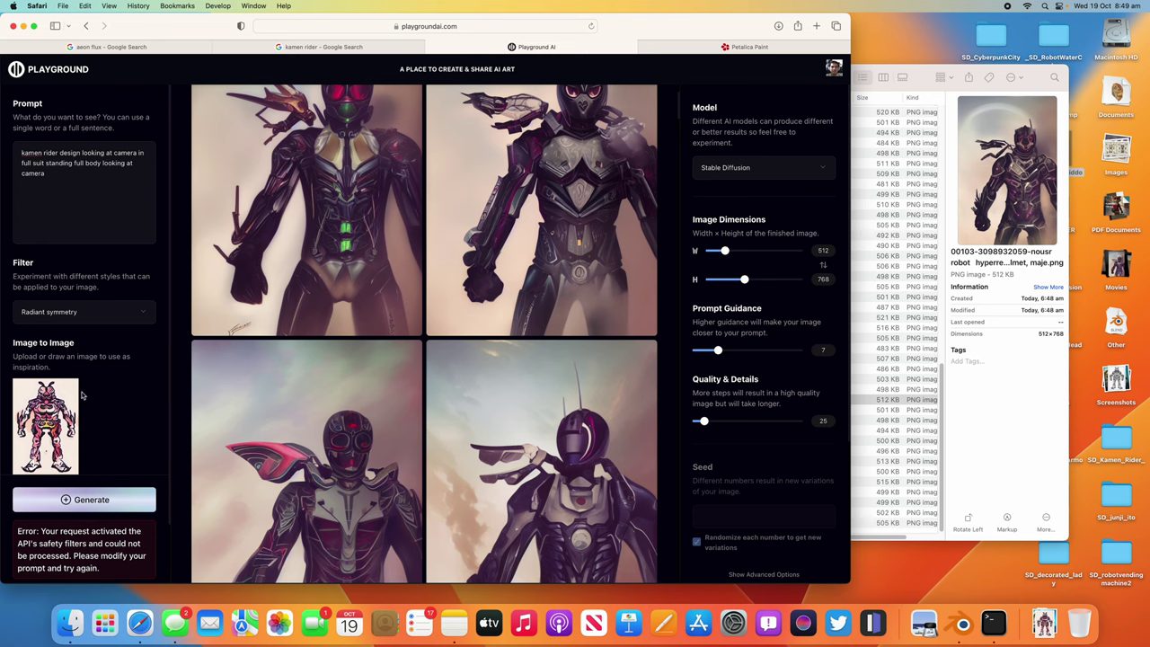
scroll(81, 386, "down", 2)
left_click_drag(76, 439, 82, 438)
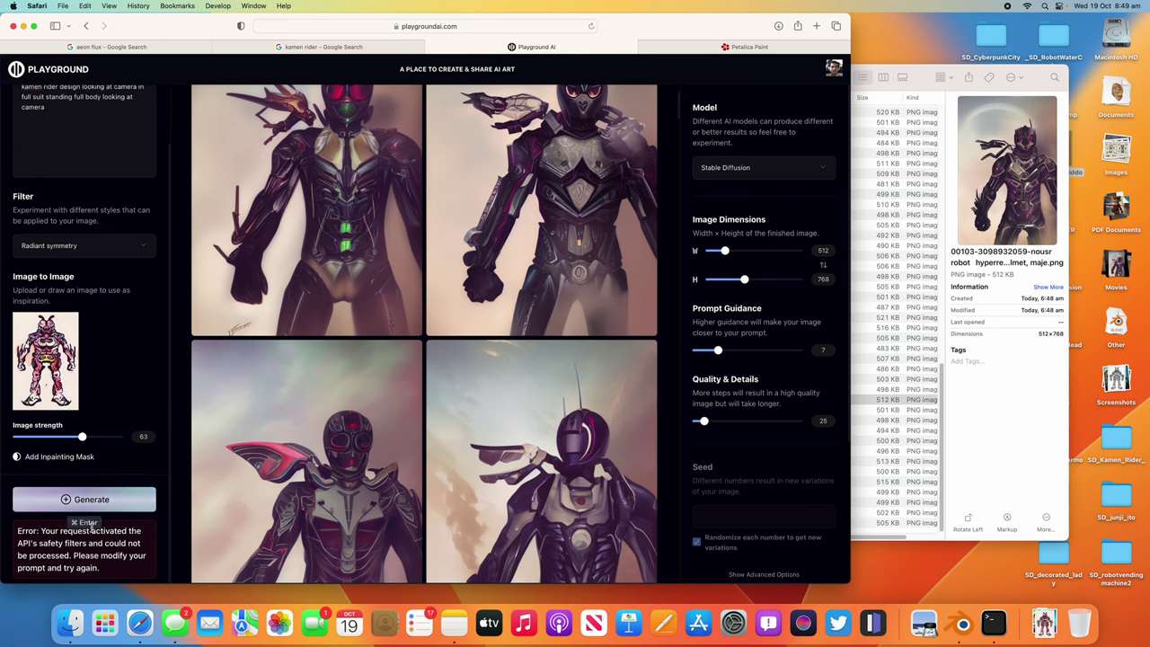
scroll(54, 225, "up", 2)
left_click_drag(22, 153, 59, 153)
type("masked rid")
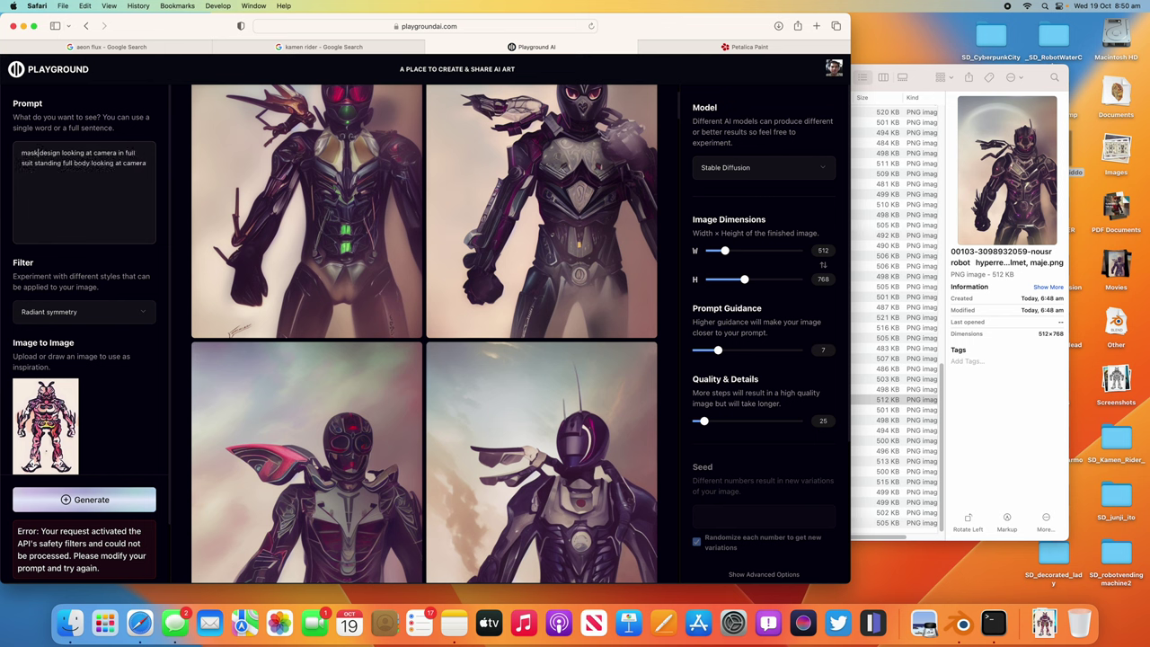
type("er")
left_click(123, 499)
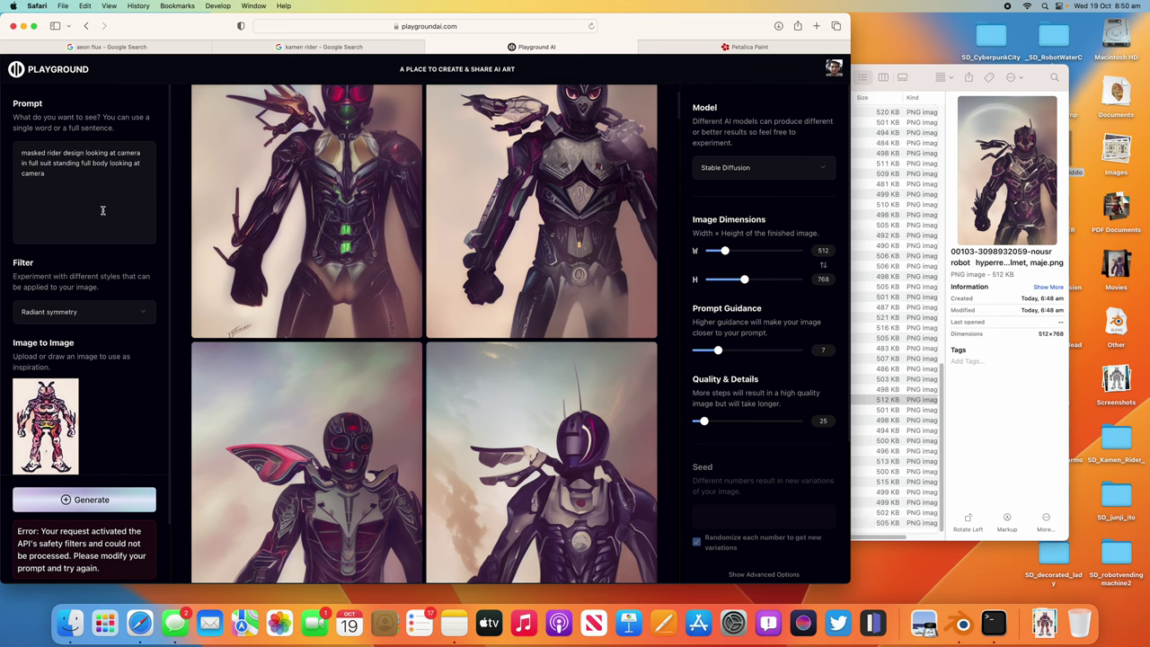
Set Prompt Guidance to 10 and Quality & Details to 42, delete "design" from the prompt, and try generating again.
left_click_drag(718, 350, 729, 350)
left_click_drag(704, 421, 717, 422)
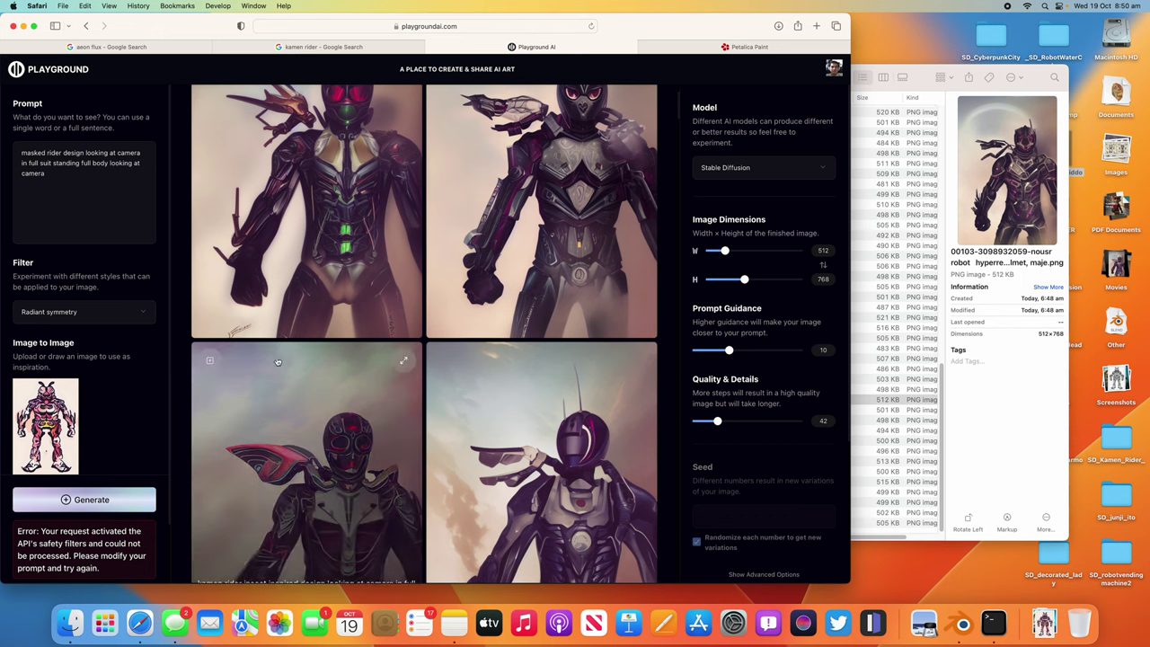
double_click(64, 153)
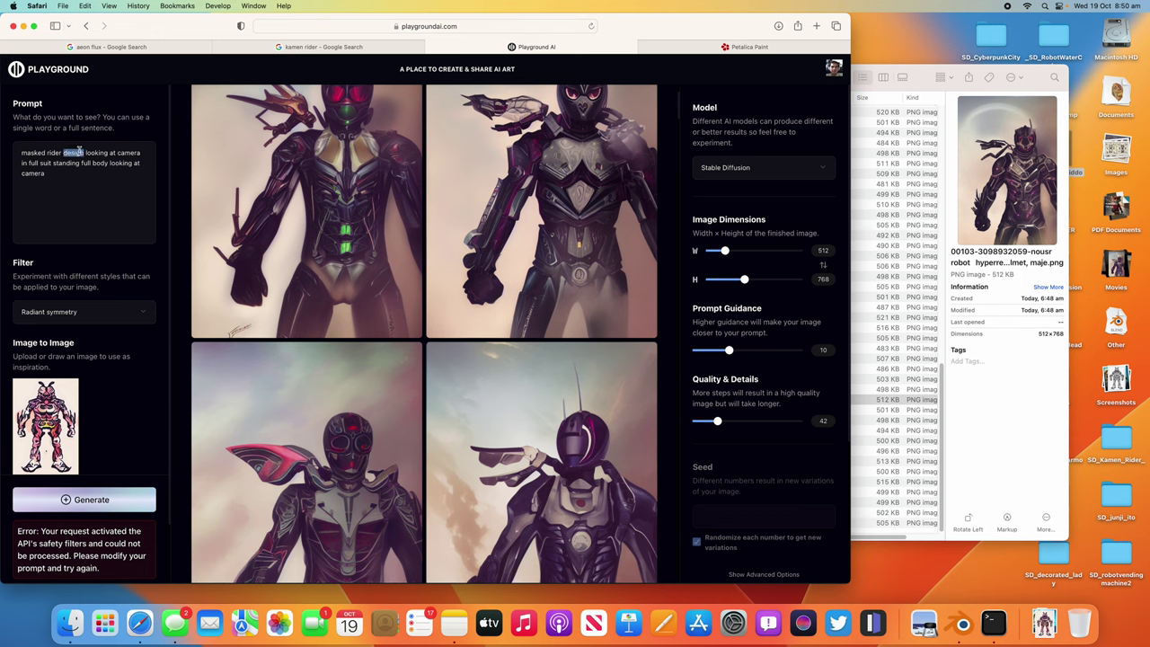
key("BackSpace")
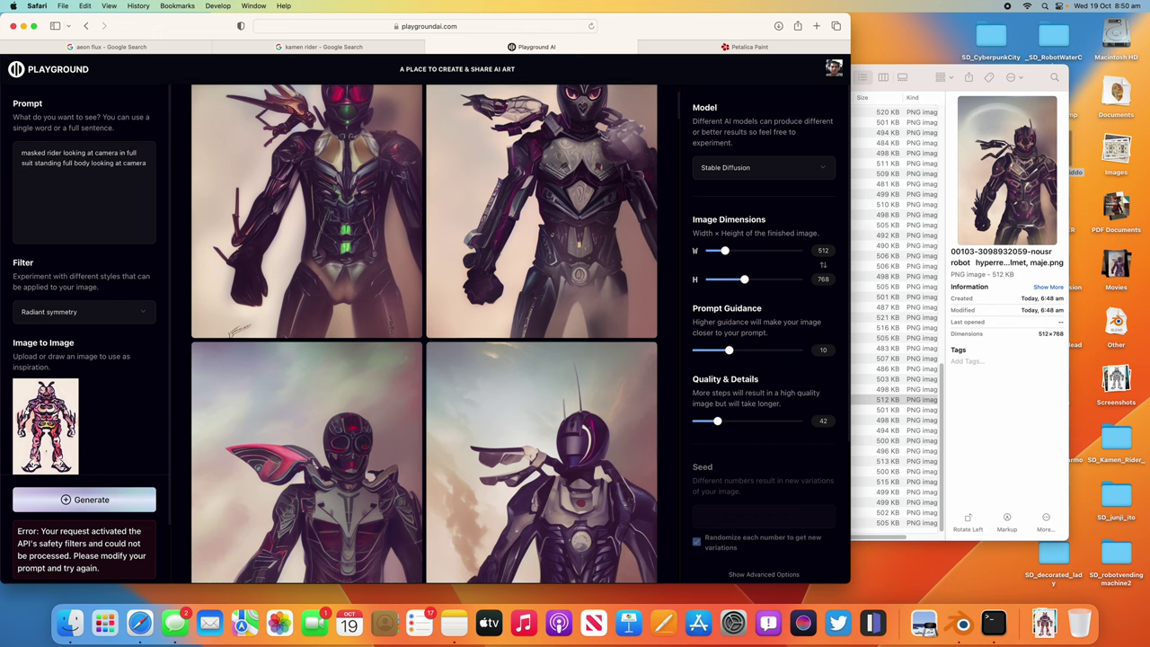
key("super+Return")
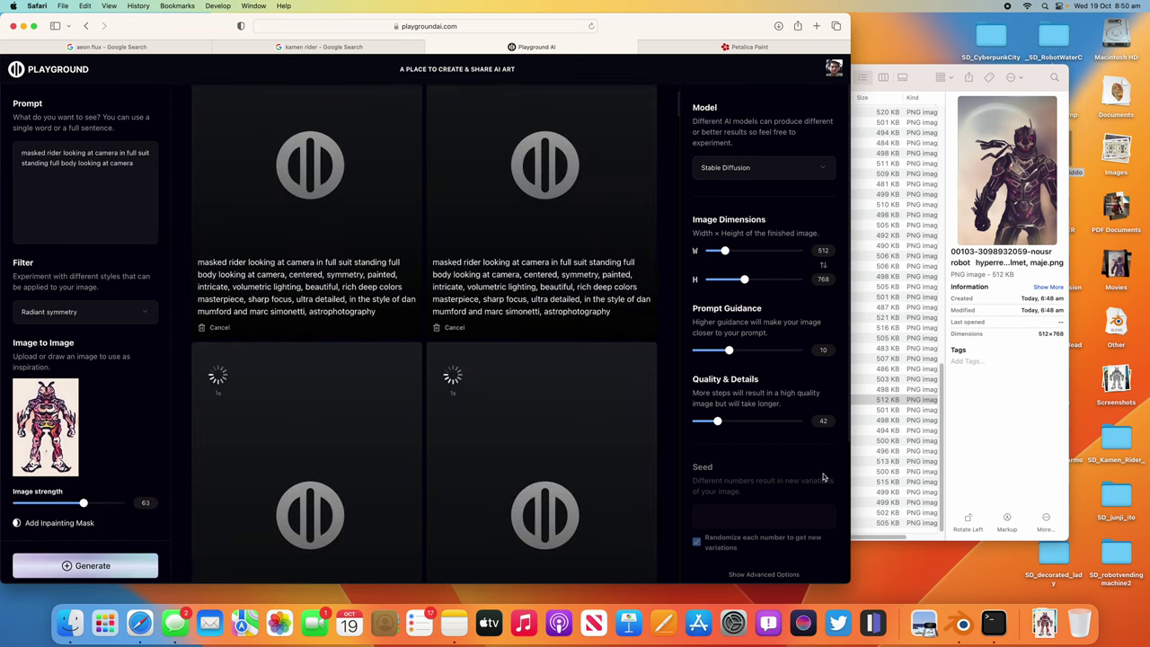
Launch DiffusionBee, reposition its window over the browser, and switch it to Image To Image mode.
left_click(803, 623)
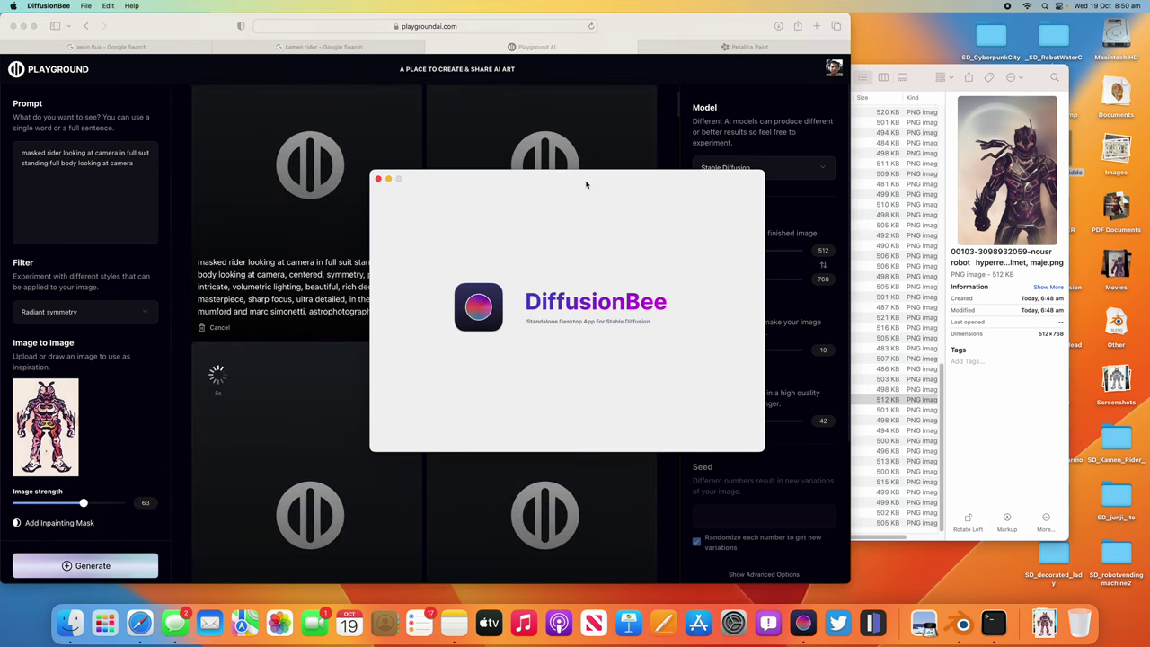
left_click_drag(597, 183, 622, 141)
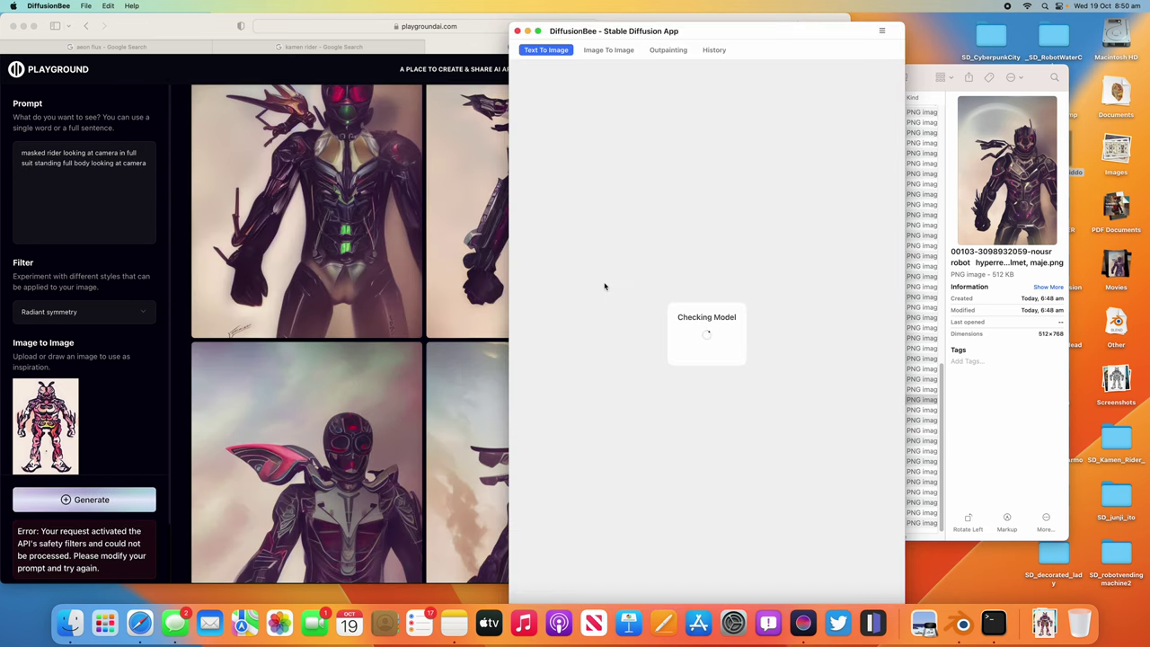
left_click_drag(652, 42, 544, 37)
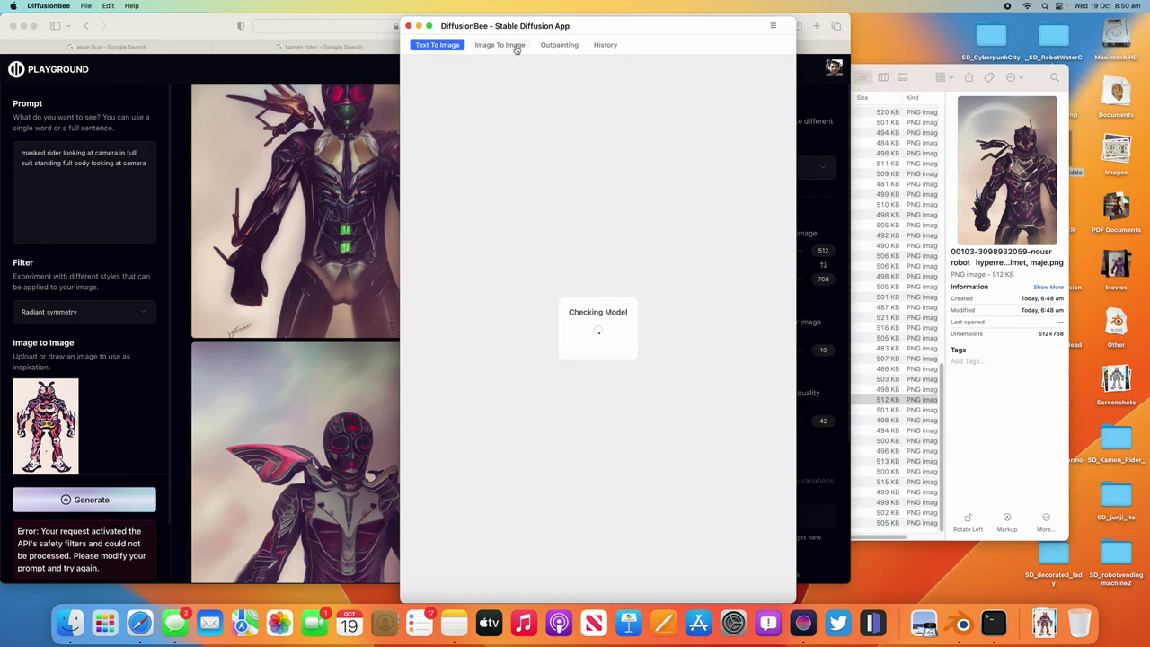
left_click(519, 50)
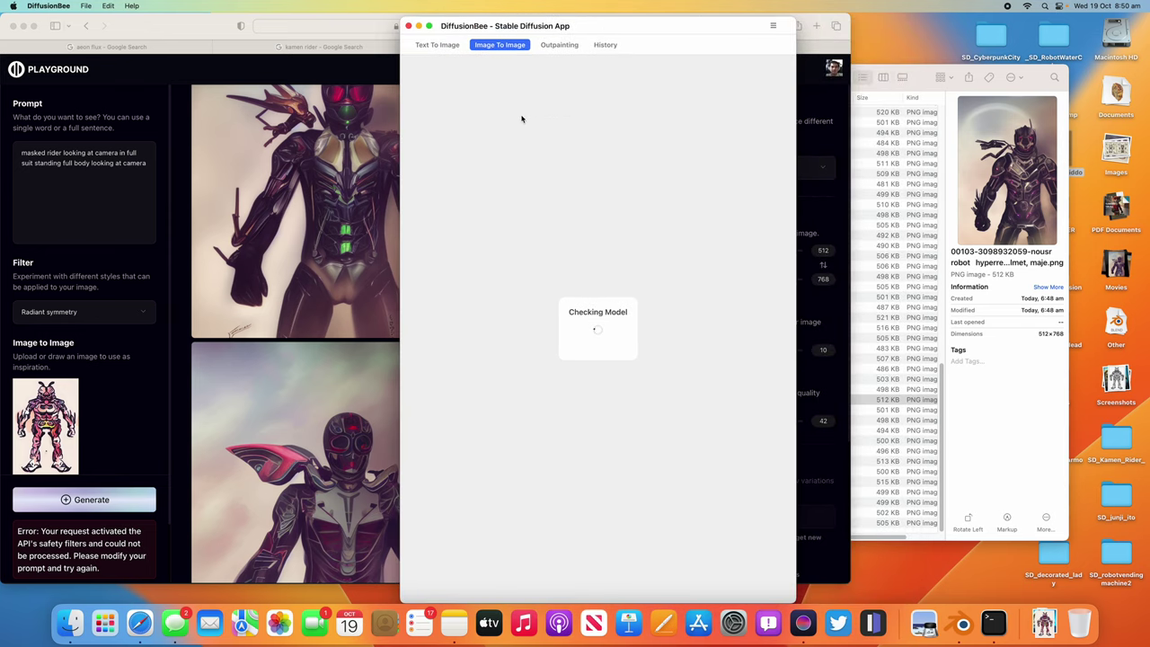
Copy the entire Playground prompt, return to DiffusionBee, and shift its window clear of the Playground settings.
left_click(126, 180)
key("super+a")
key("super+c")
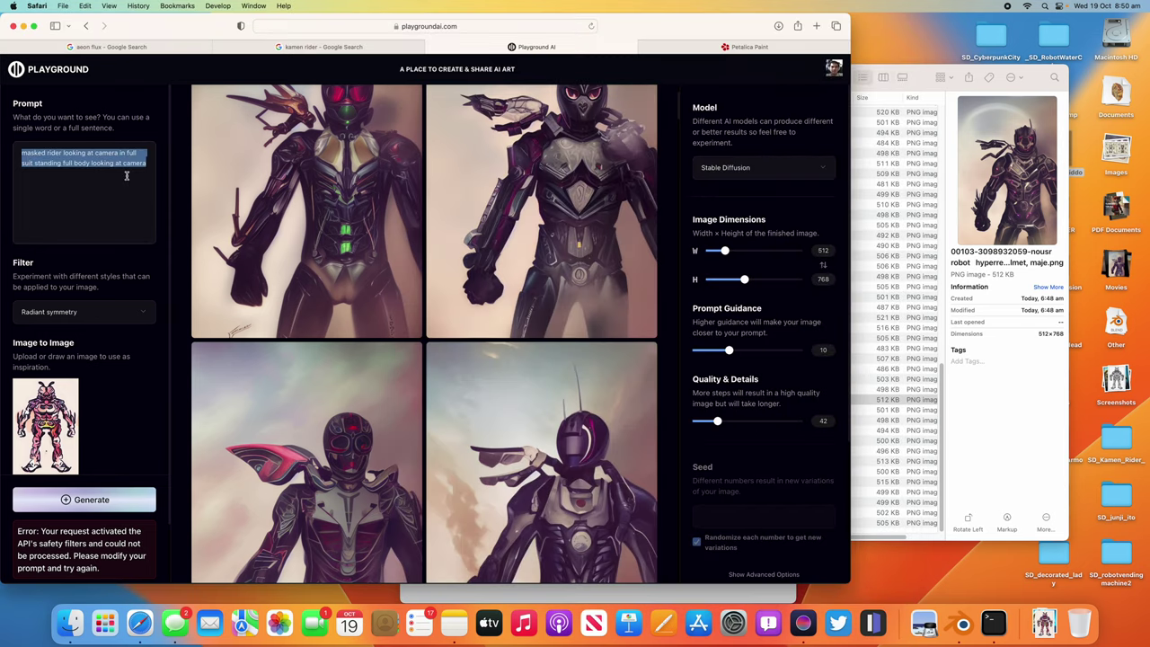
left_click(803, 620)
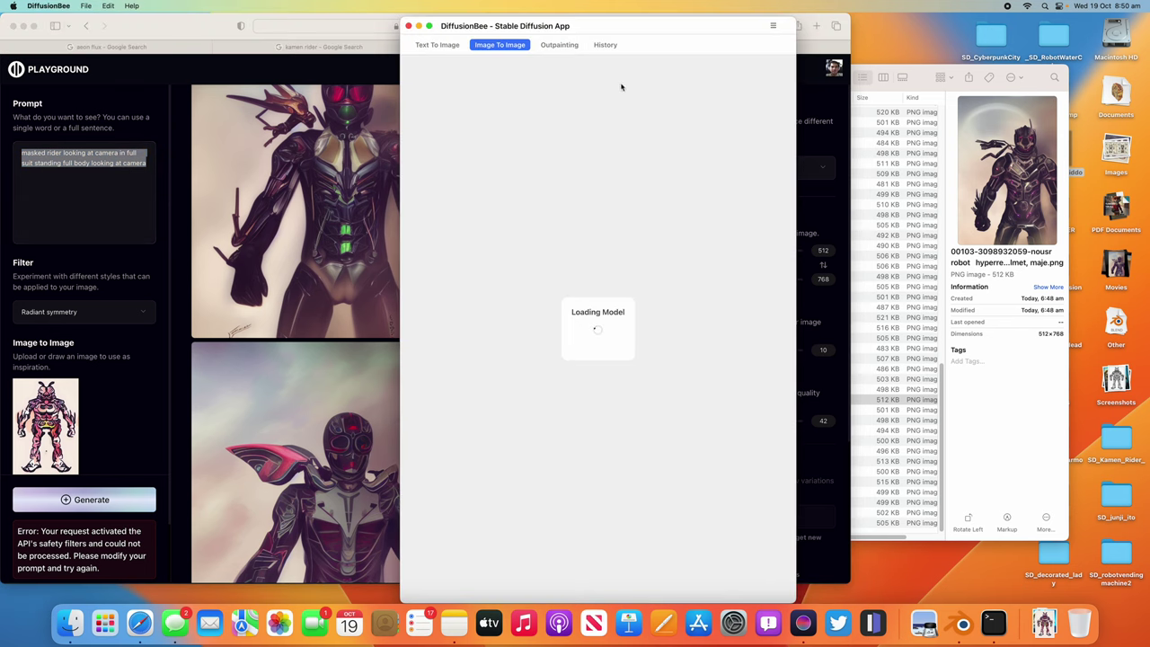
left_click_drag(642, 27, 730, 23)
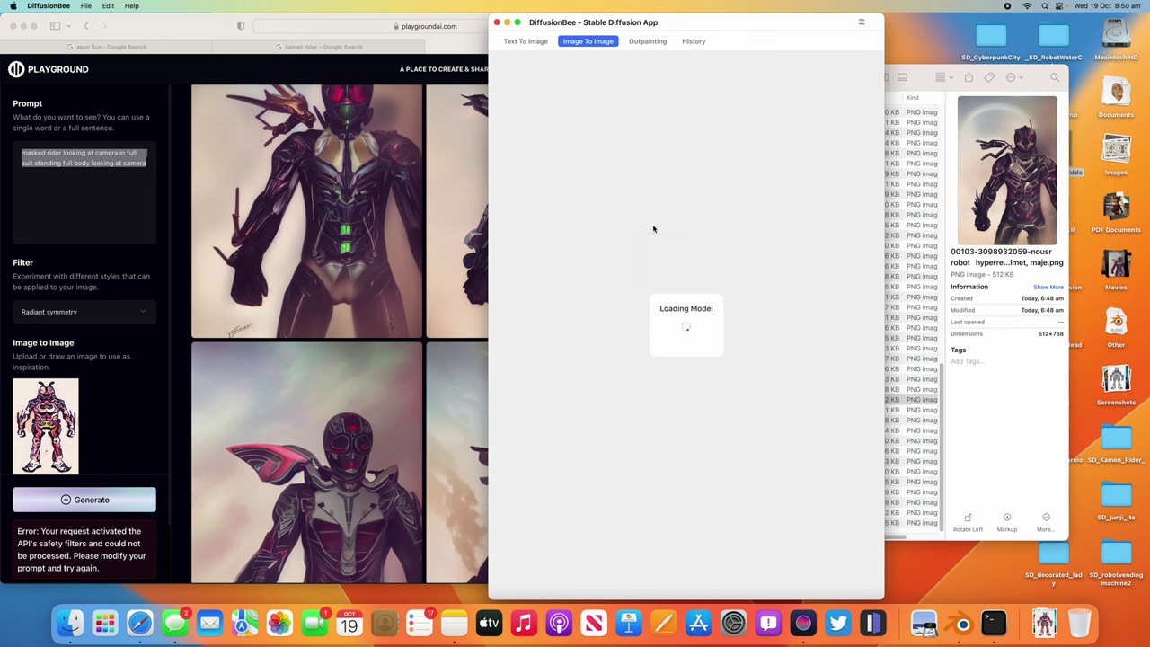
In Playground AI, set the image strength to 74 and delete the first "looking at camera" from the prompt.
left_click(149, 104)
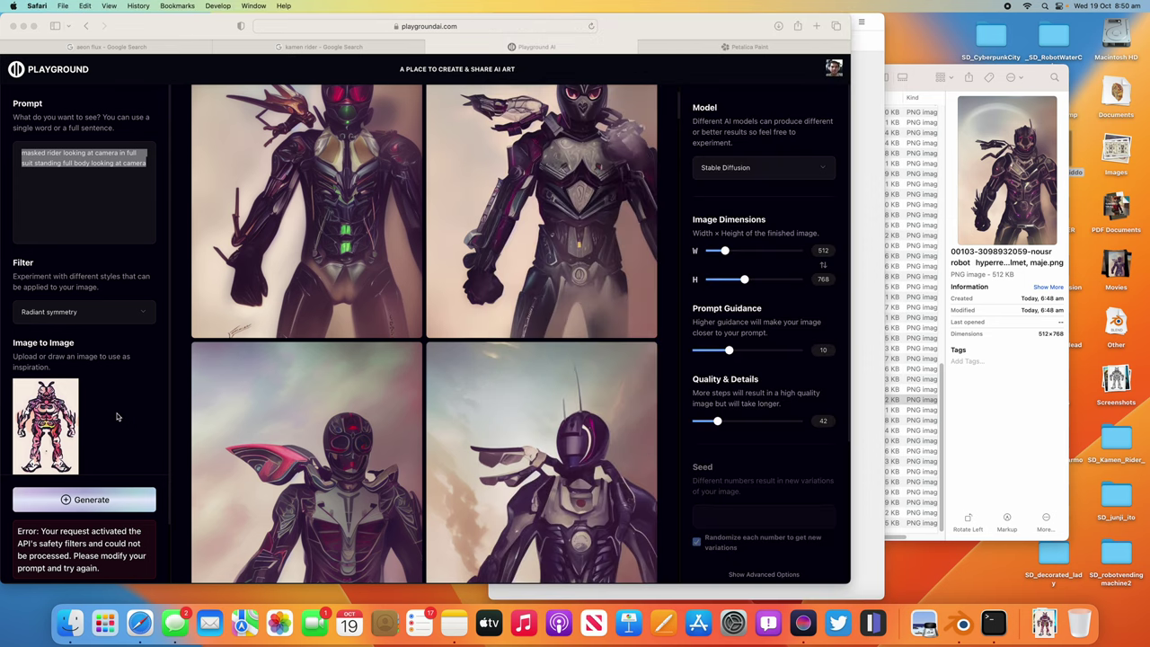
scroll(121, 415, "down", 3)
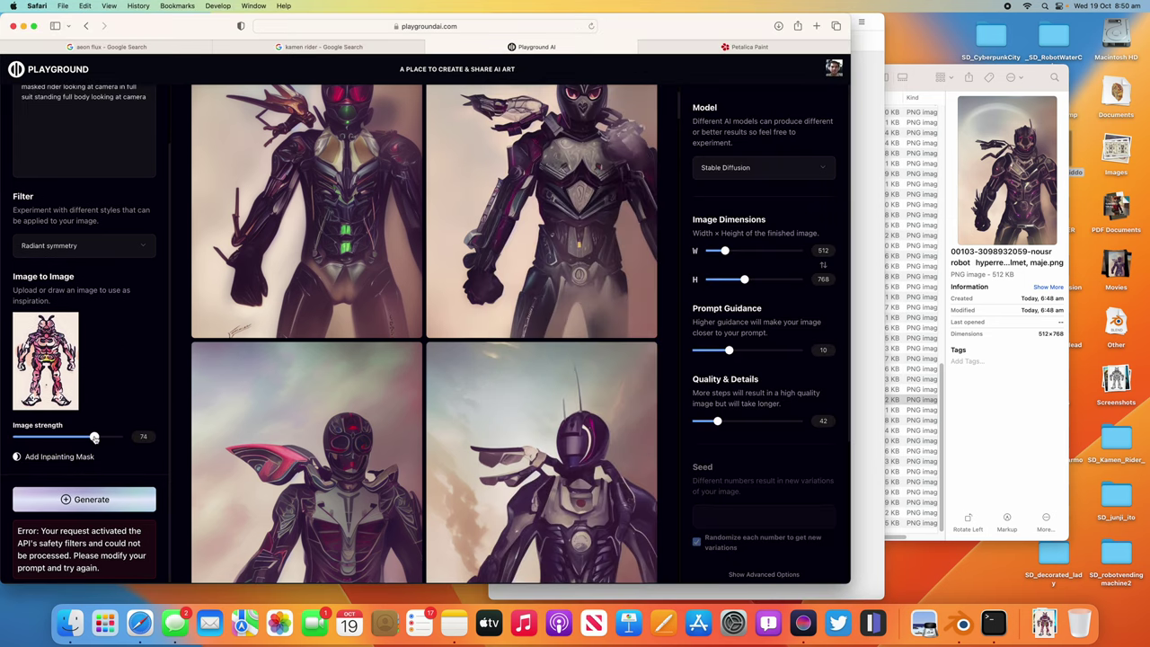
scroll(116, 366, "up", 2)
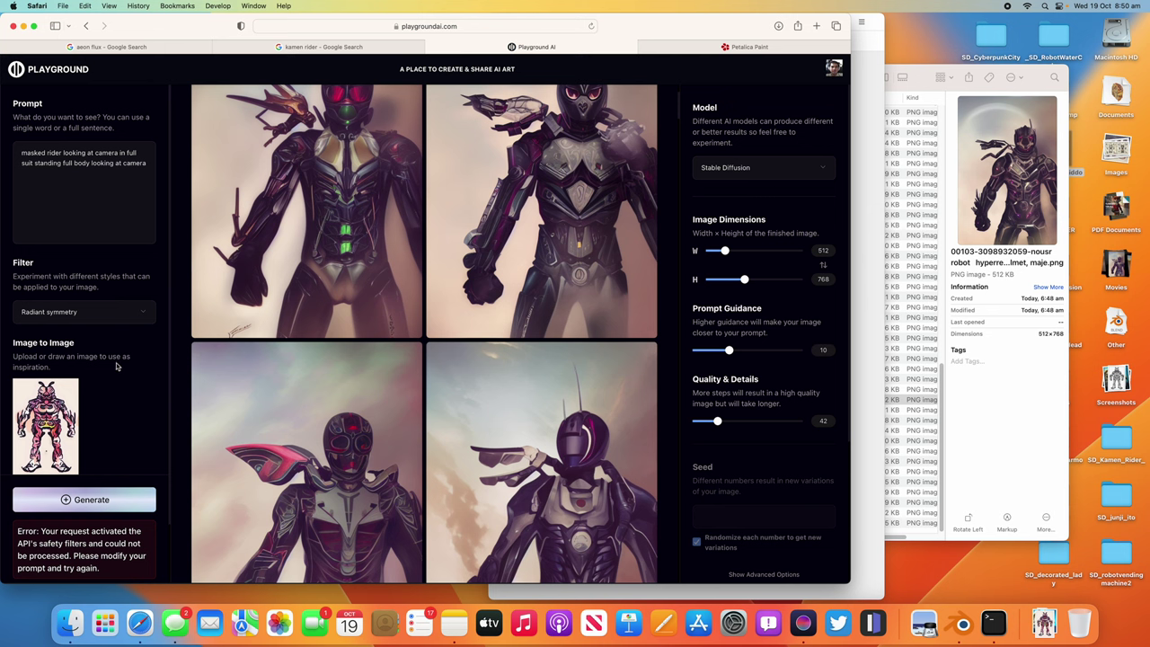
double_click(76, 153)
left_click_drag(75, 153, 97, 151)
key("BackSpace")
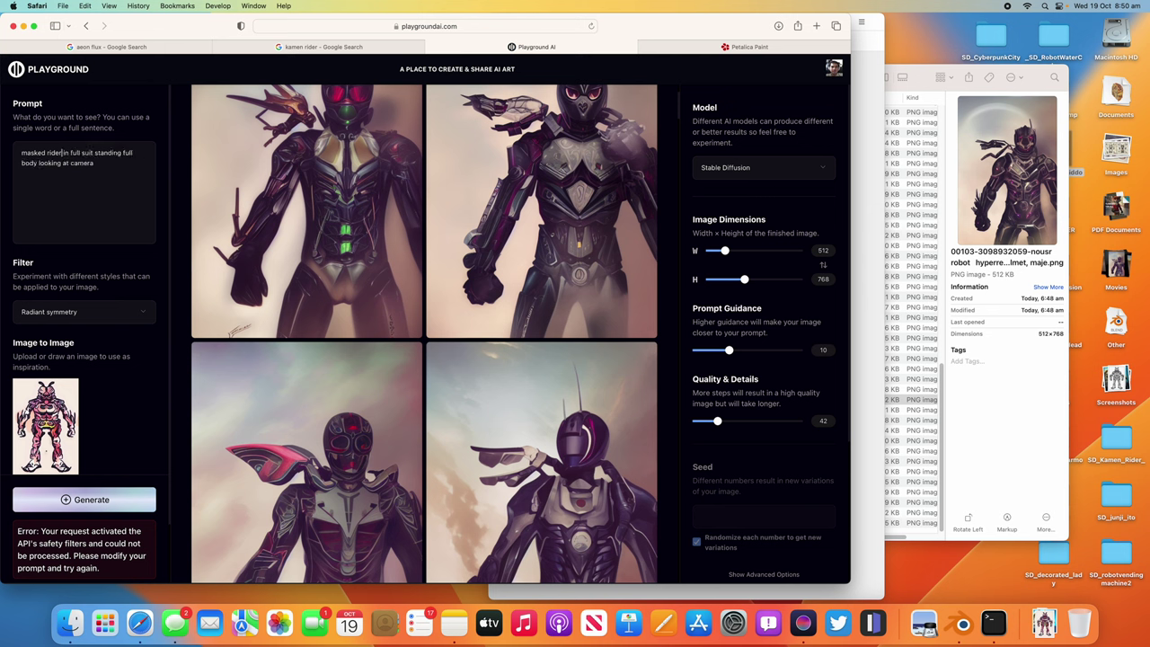
Set the Playground filter to None and try to generate the images again.
left_click(87, 316)
left_click(75, 288)
left_click(99, 500)
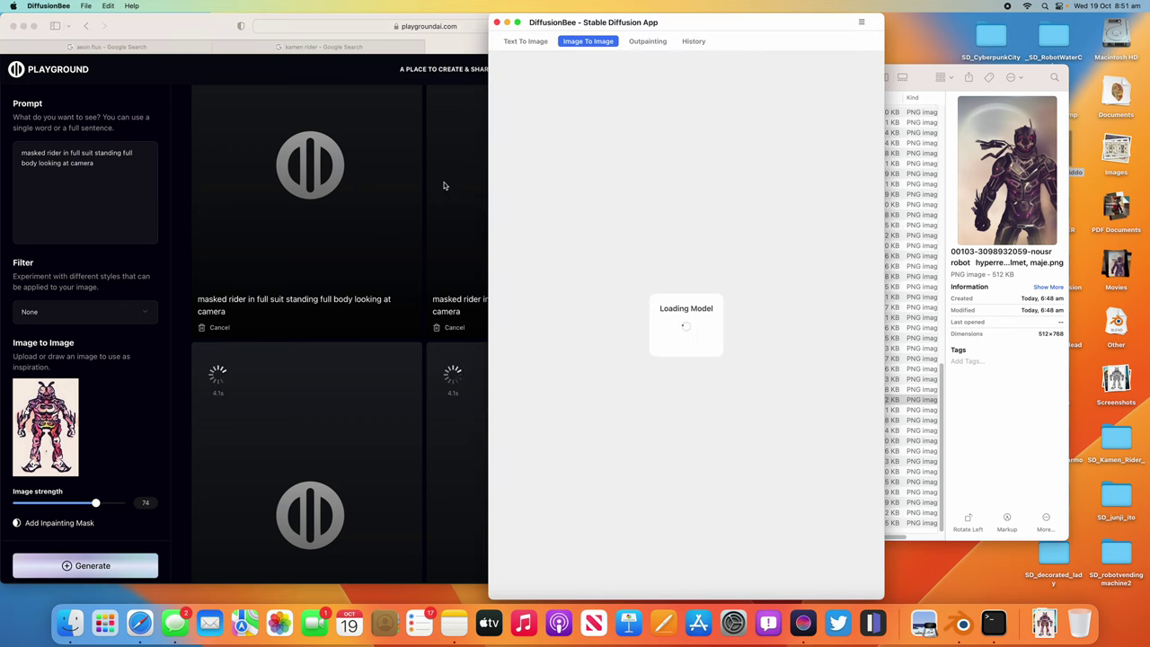
In DiffusionBee, load the colorized character JPEG from Downloads as the input image and widen the window.
left_click_drag(699, 22, 727, 20)
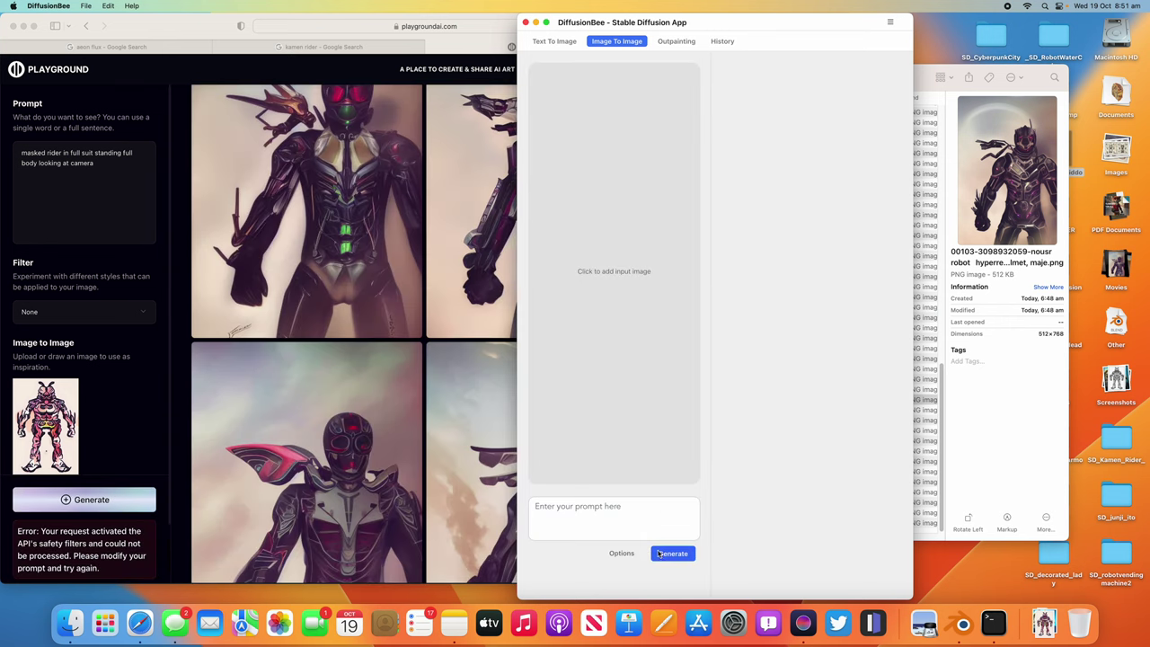
left_click(599, 273)
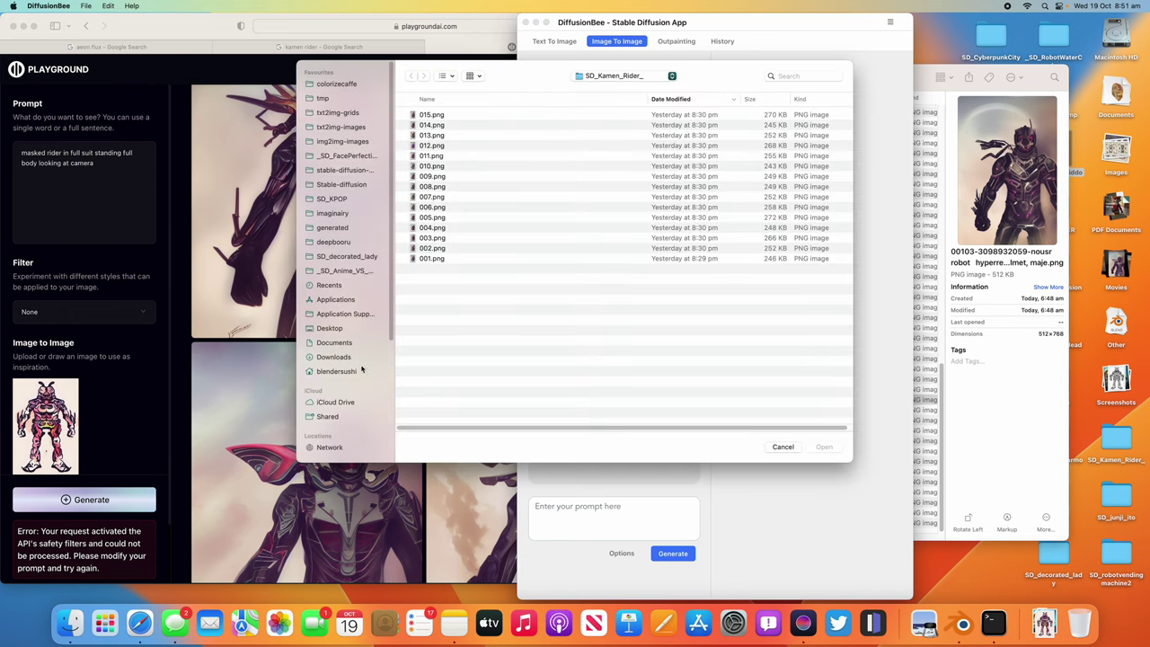
left_click(357, 359)
double_click(450, 115)
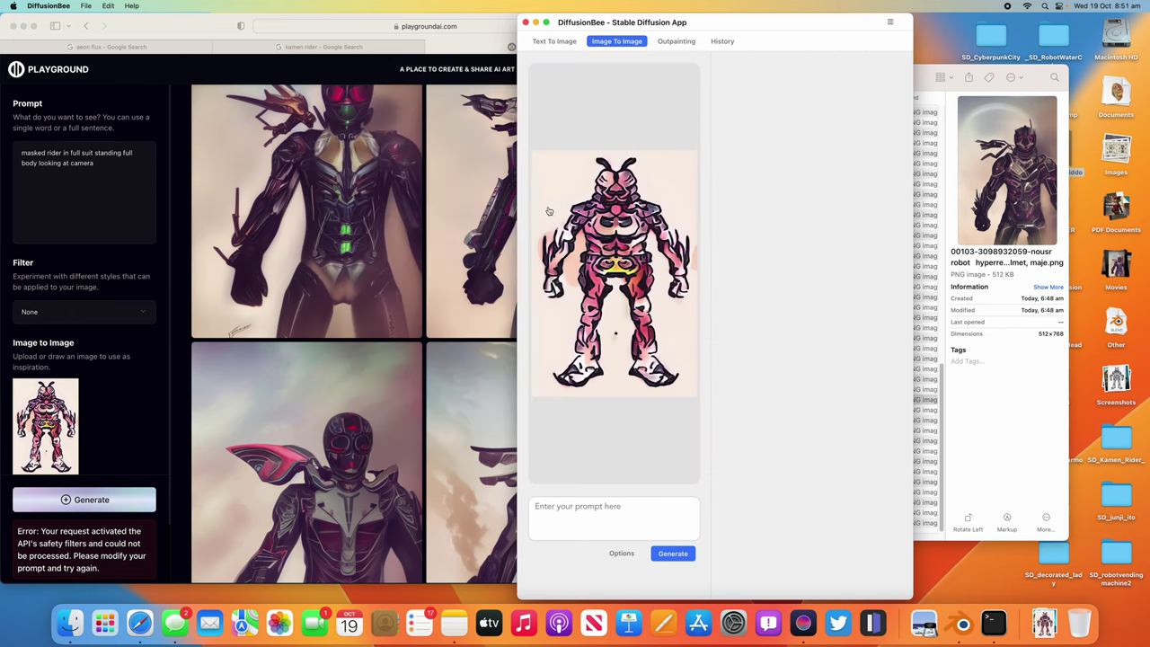
left_click_drag(519, 19, 439, 19)
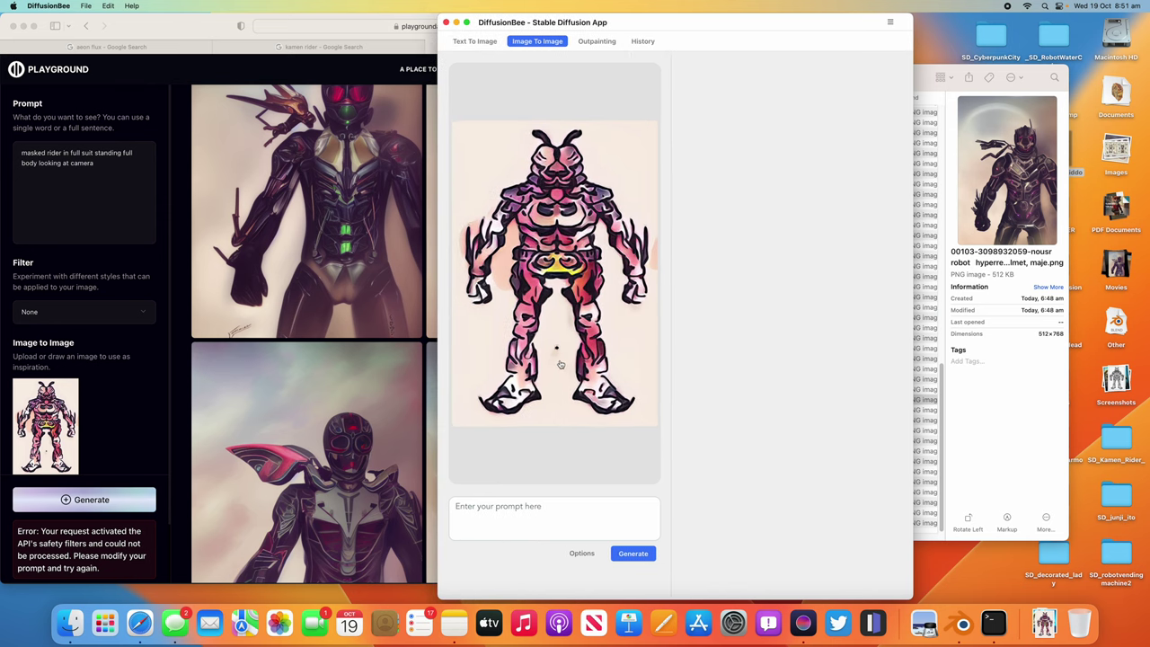
Paste the copied masked rider prompt into DiffusionBee and append ", highly detailed, by greg rutkowski".
left_click(542, 516)
key("super+v")
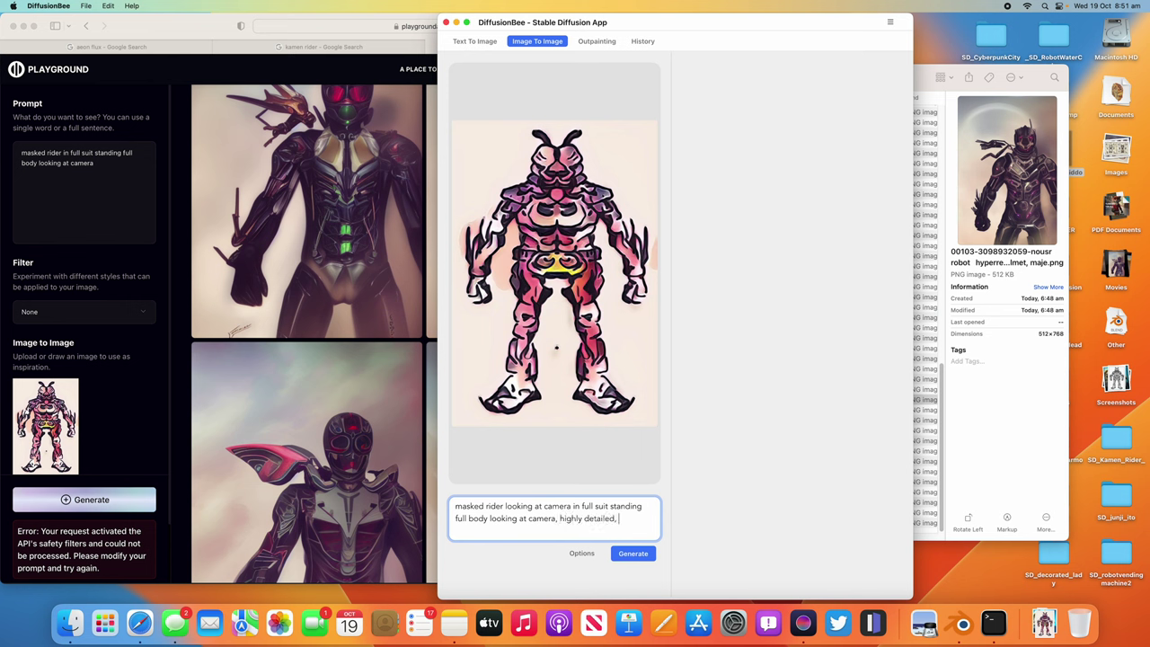
type(", highly detailed, by gred")
Set DiffusionBee's input strength to 0.5 and generate the image-to-image result.
left_click(582, 553)
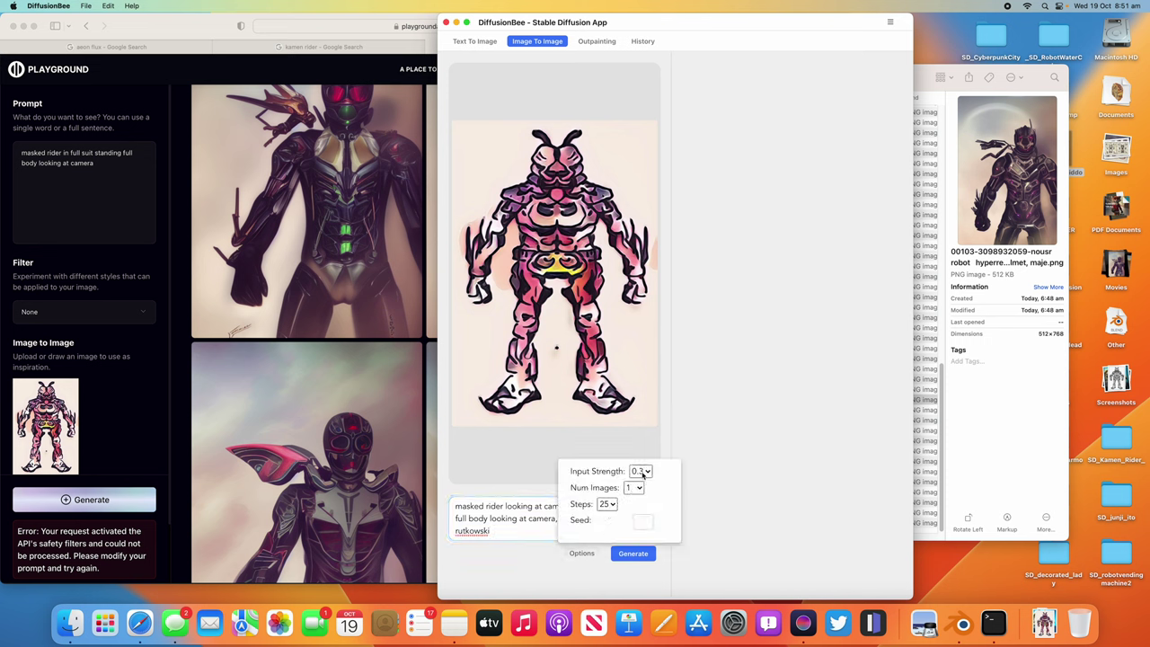
left_click(641, 472)
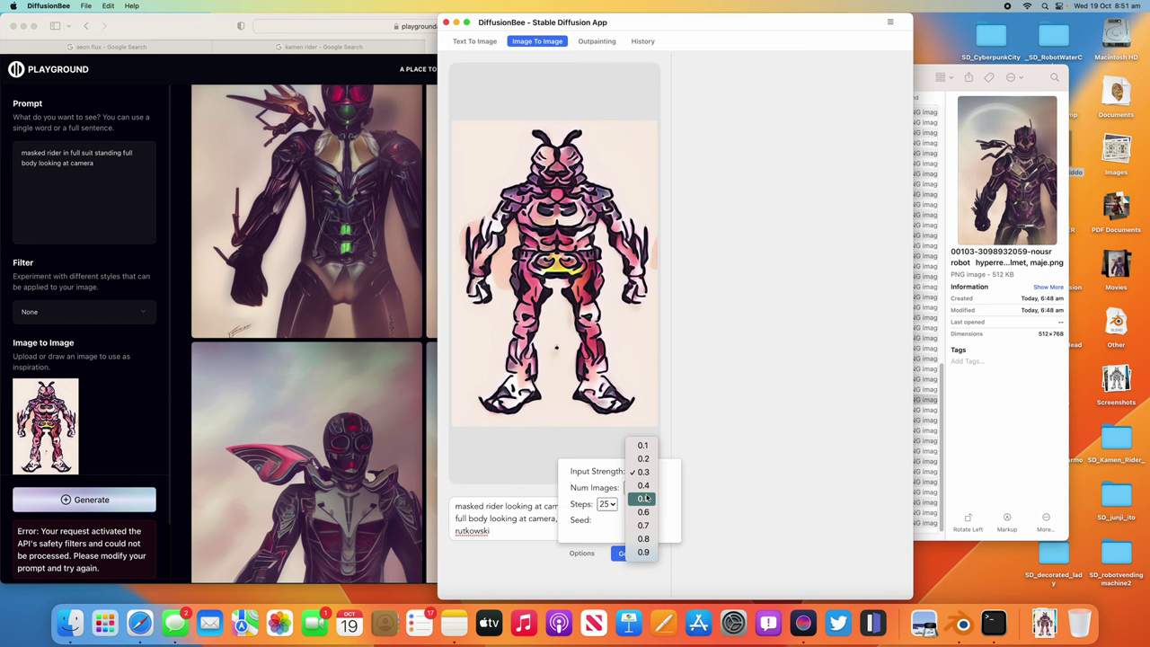
left_click(644, 498)
left_click(637, 553)
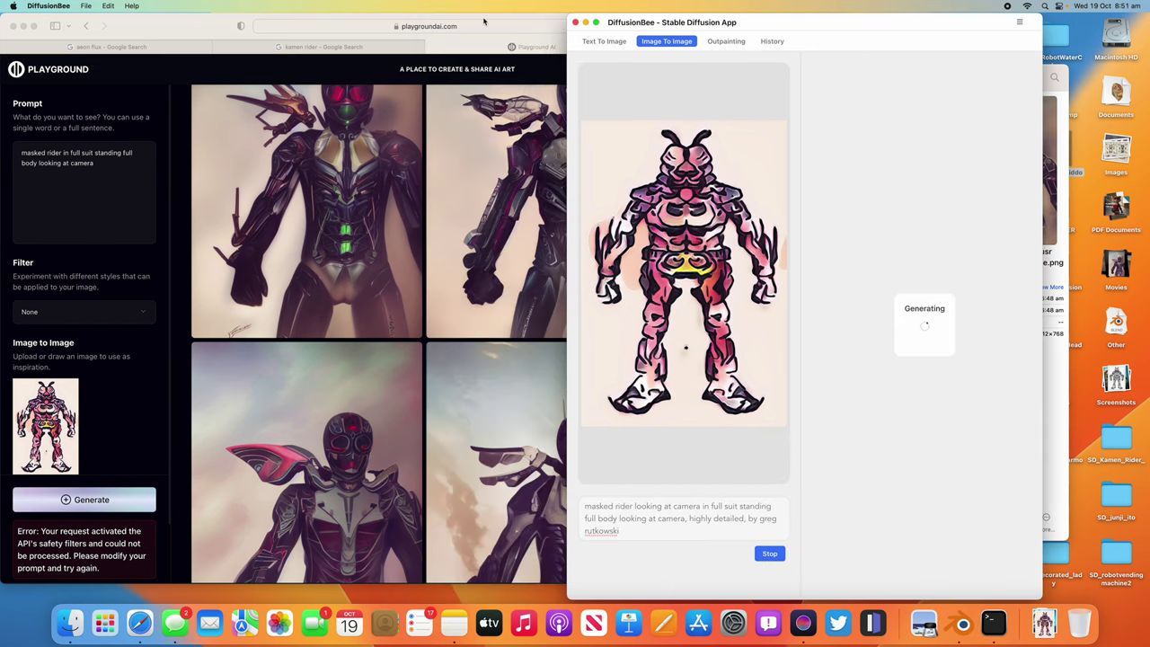
Widen the Playground browser window and move the DiffusionBee window aside so both are in view.
left_click(484, 20)
left_click_drag(846, 16, 655, 15)
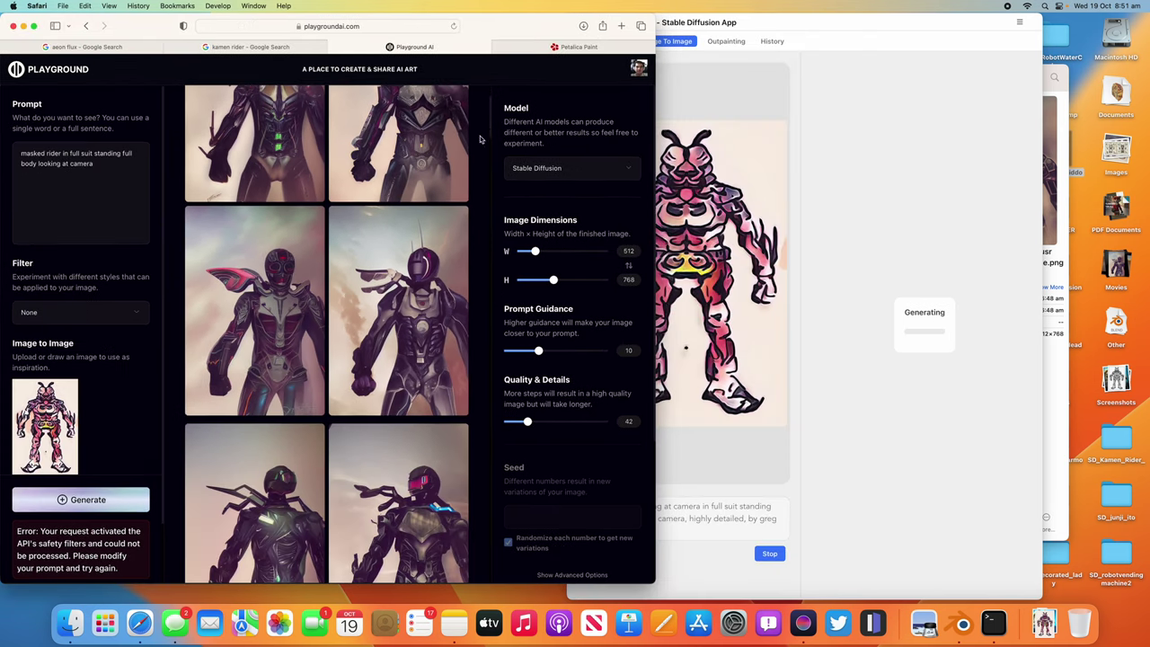
left_click(770, 62)
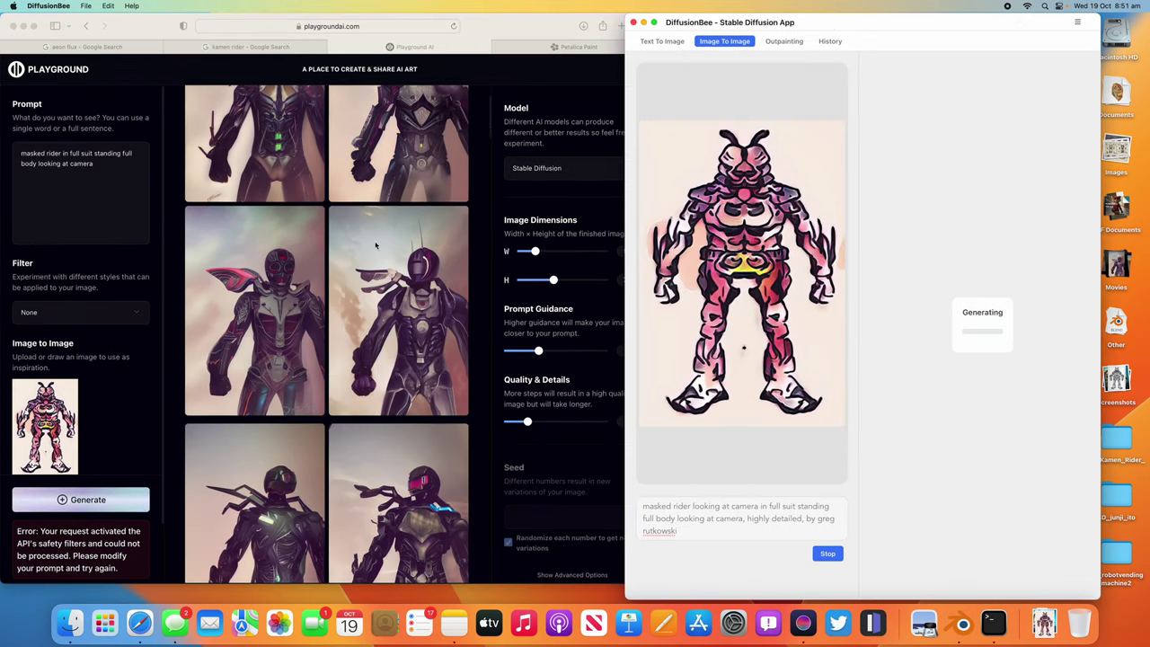
Edit the Playground prompt to read "masked rider inspired by insect in full suit standing, looking at camera".
left_click(98, 235)
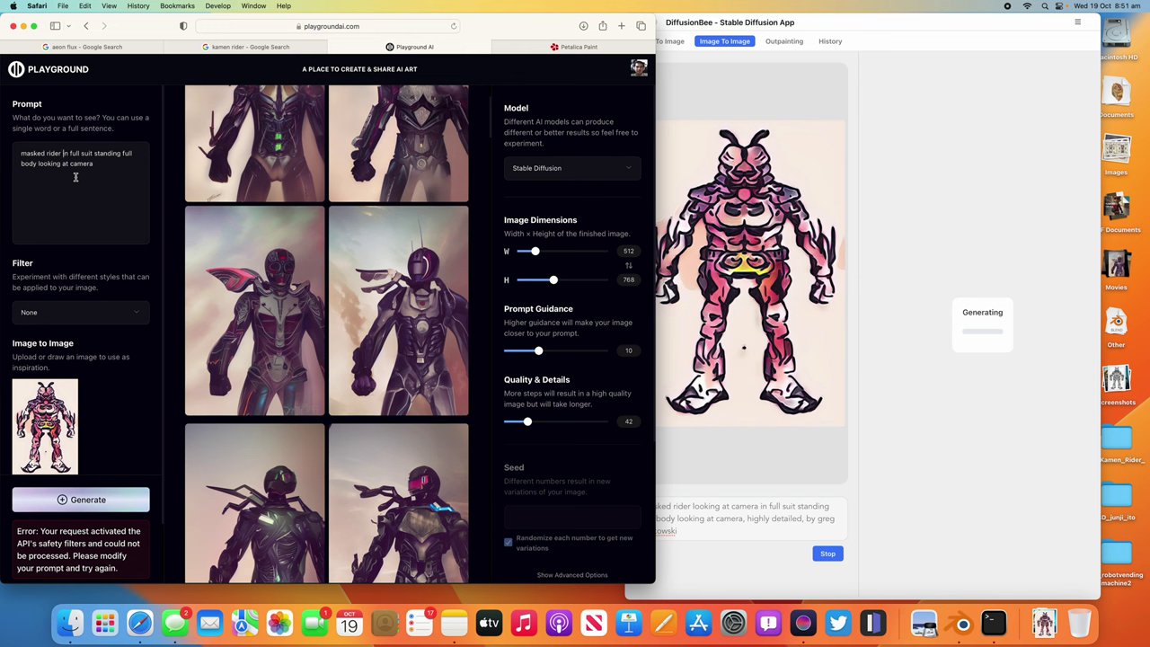
type("ired by insect")
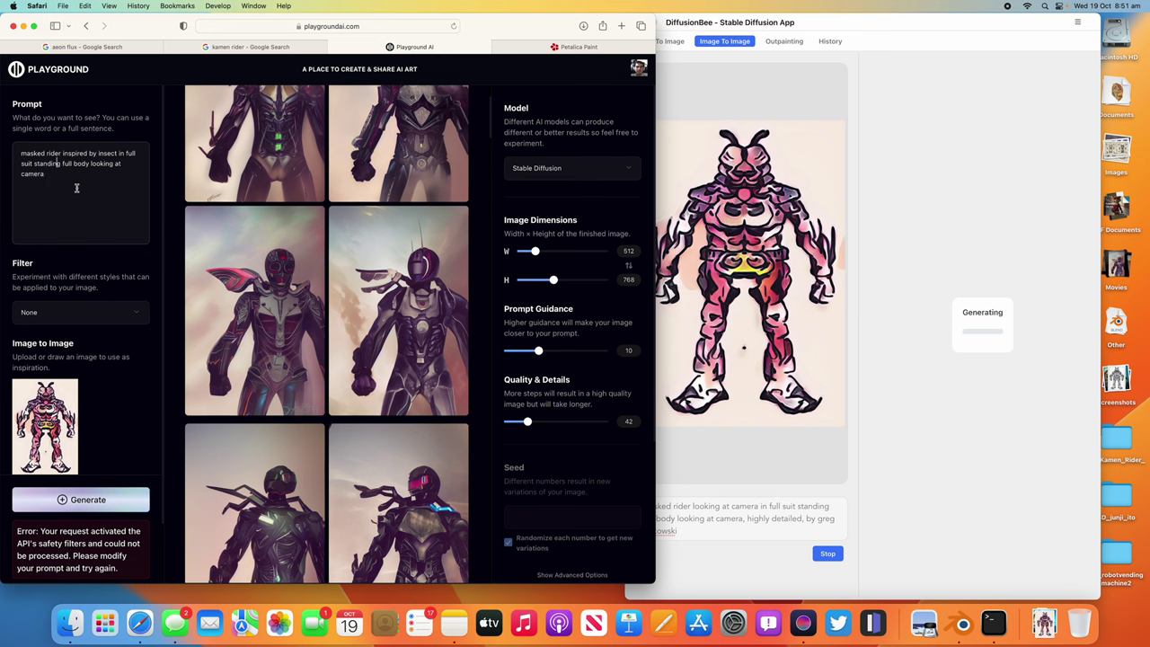
left_click_drag(62, 164, 90, 163)
key("BackSpace")
key("BackSpace")
type(",")
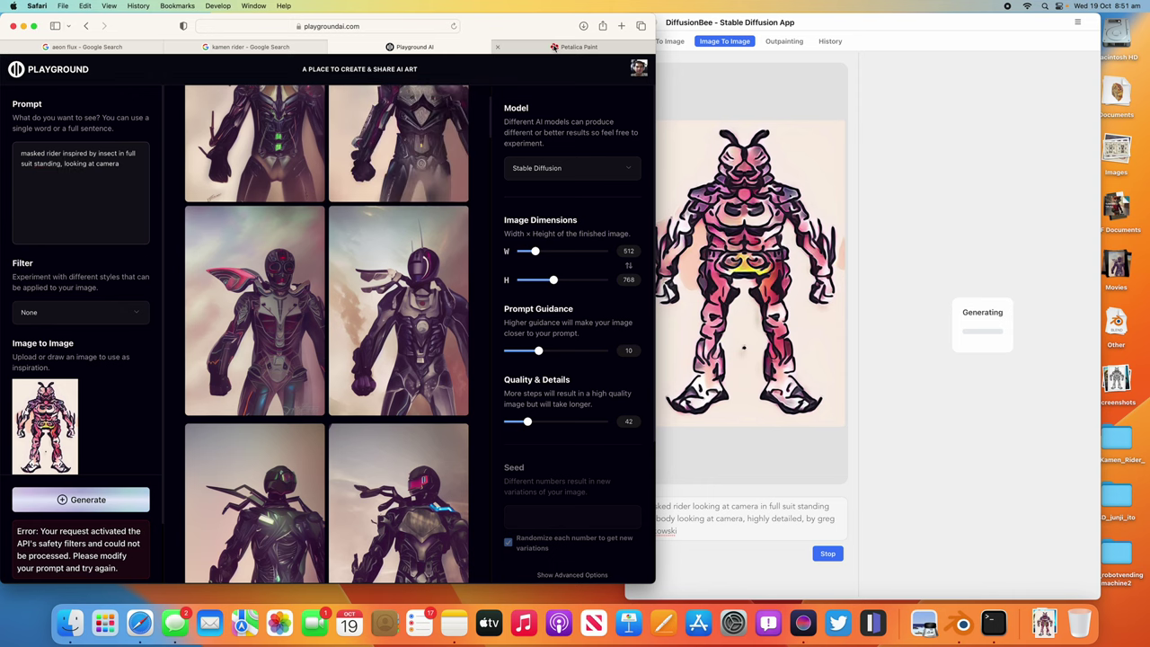
Open lexica.art in place of the kamen rider image results and search it for "kamen rider".
left_click(275, 48)
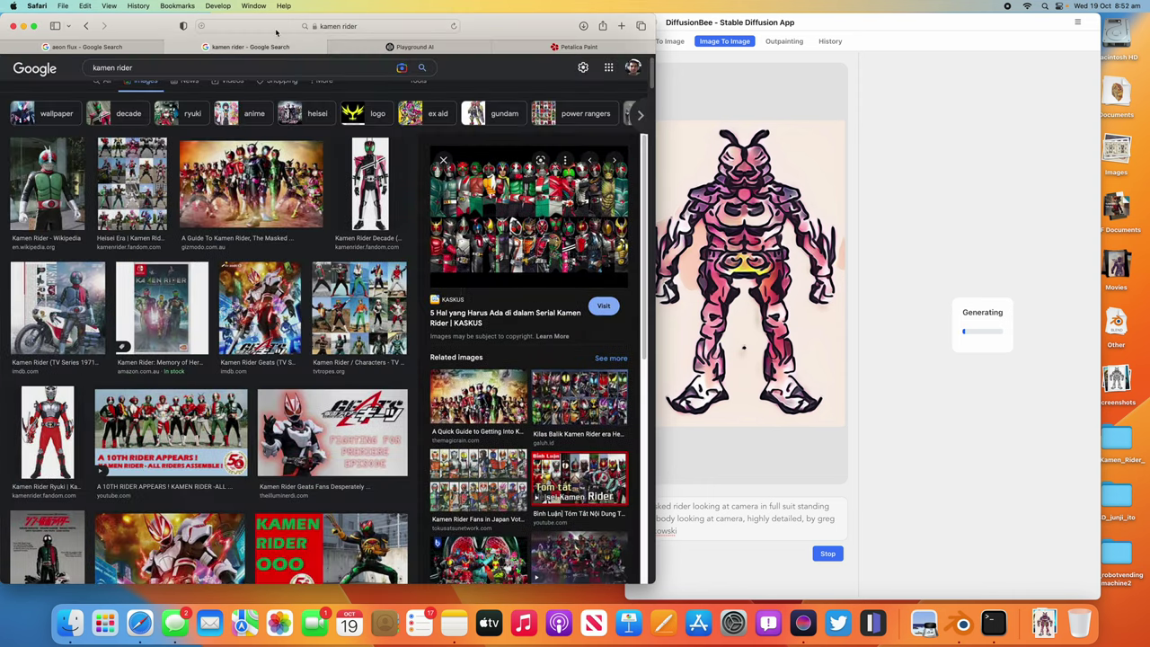
left_click(276, 28)
type("lexica.art — Lexica")
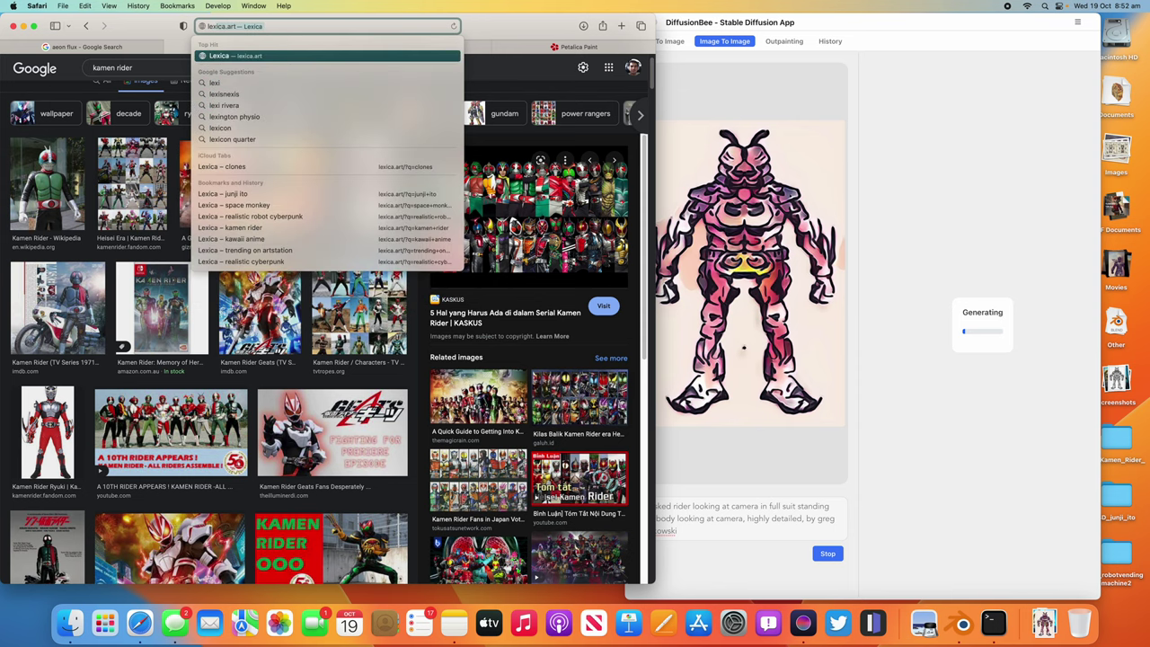
key("Return")
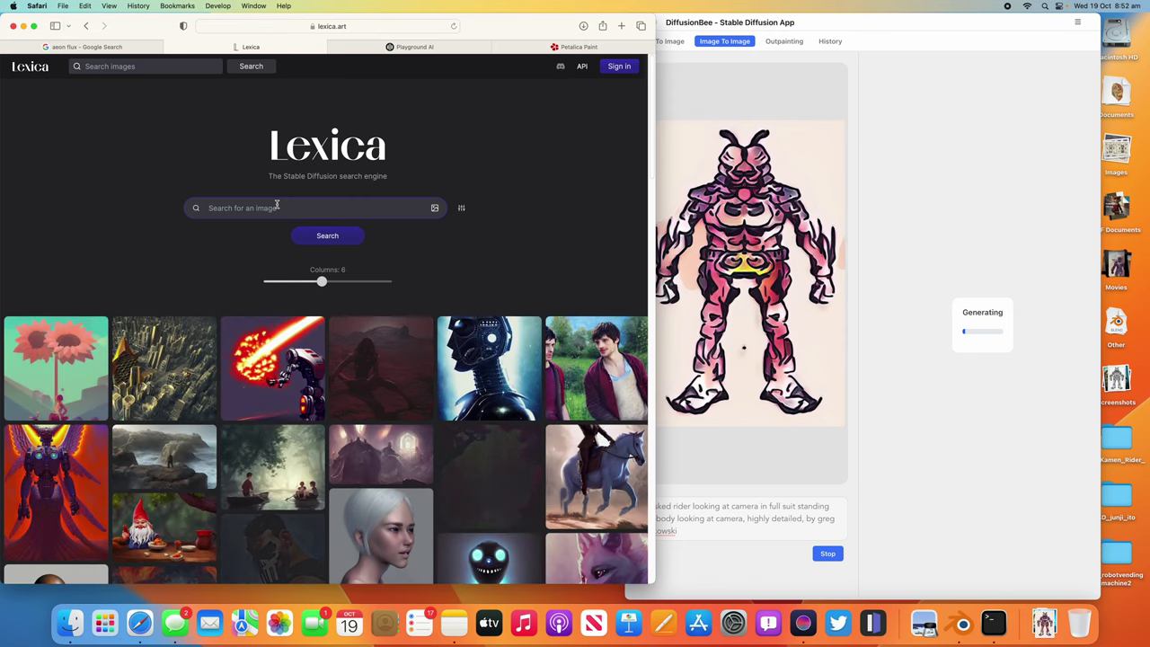
type("power")
key("super+a")
type("ka")
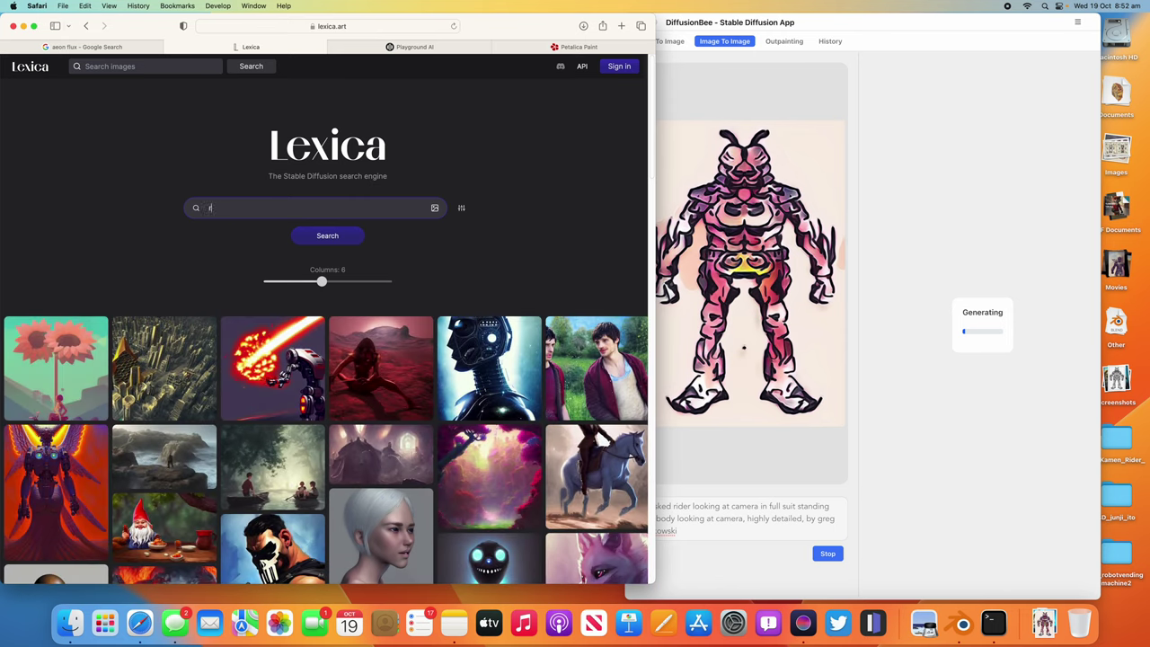
type("men rider")
key("Return")
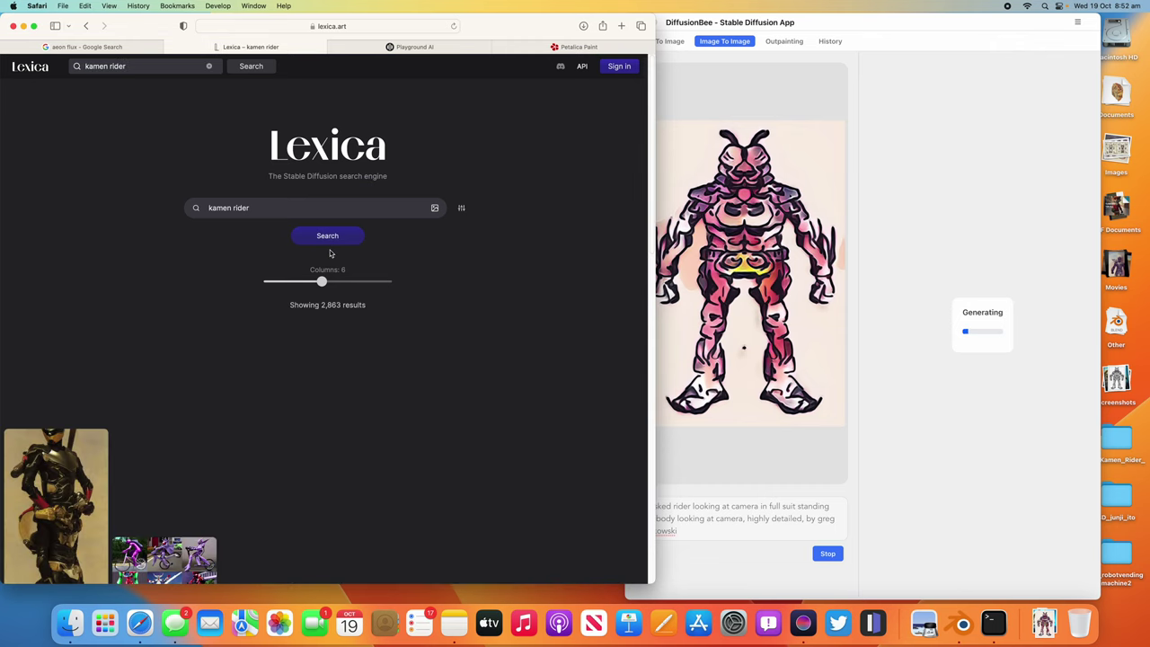
Open the green grasshopper-faced Kamen Rider image in the Lexica results and copy its prompt.
scroll(269, 333, "down", 5)
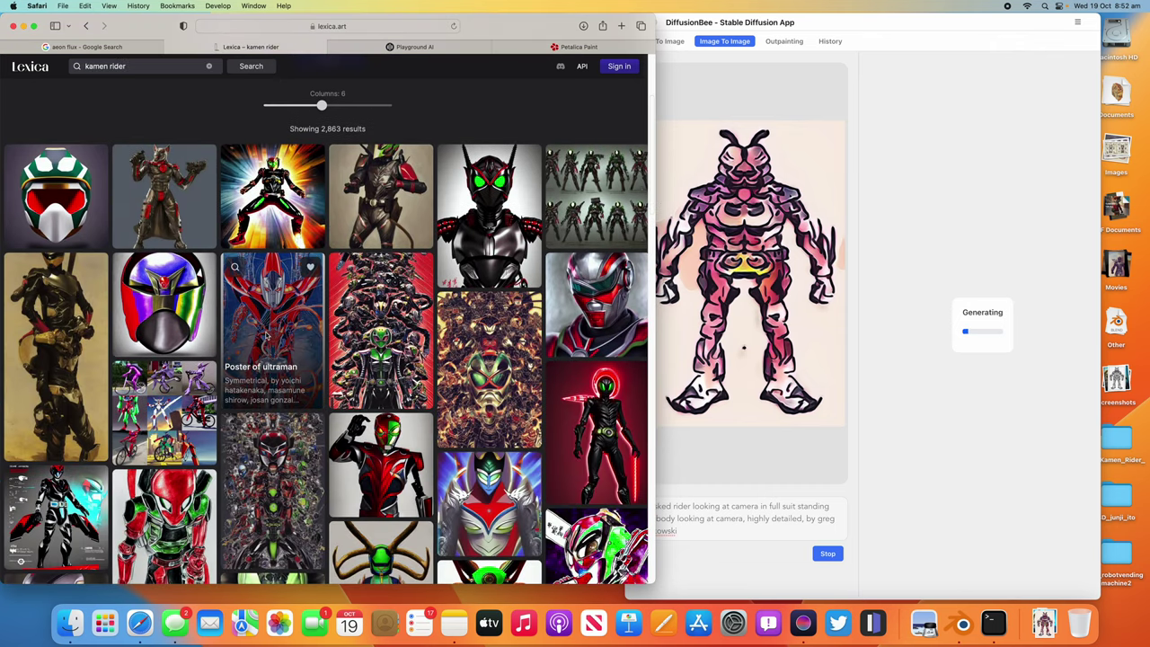
scroll(267, 336, "down", 9)
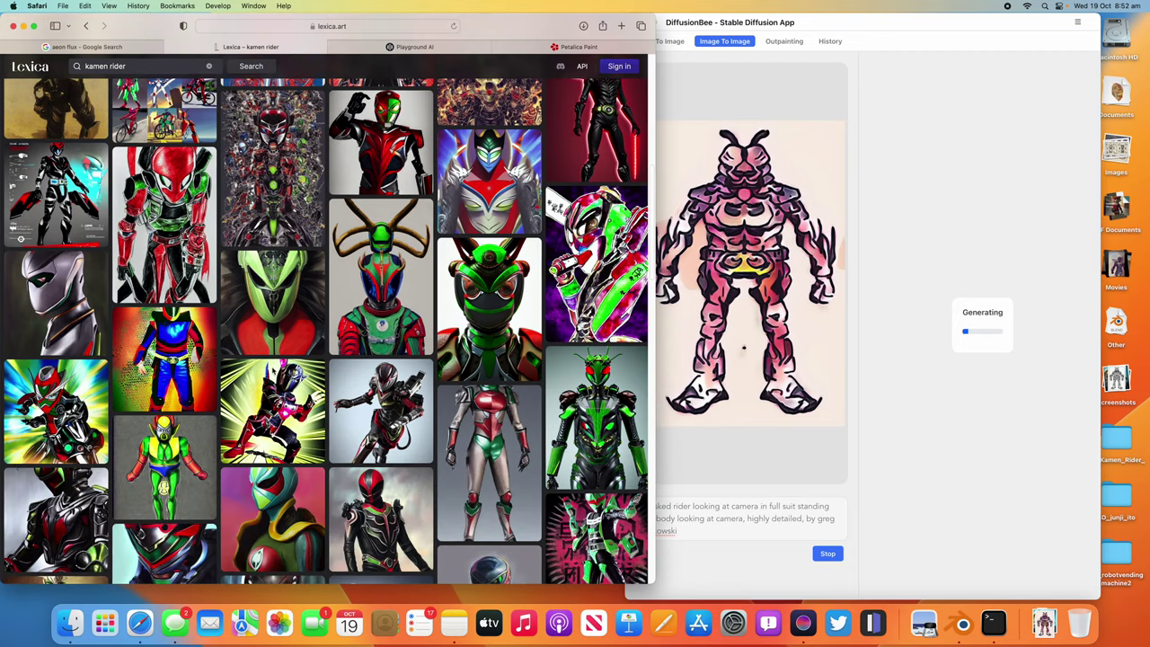
left_click(597, 399)
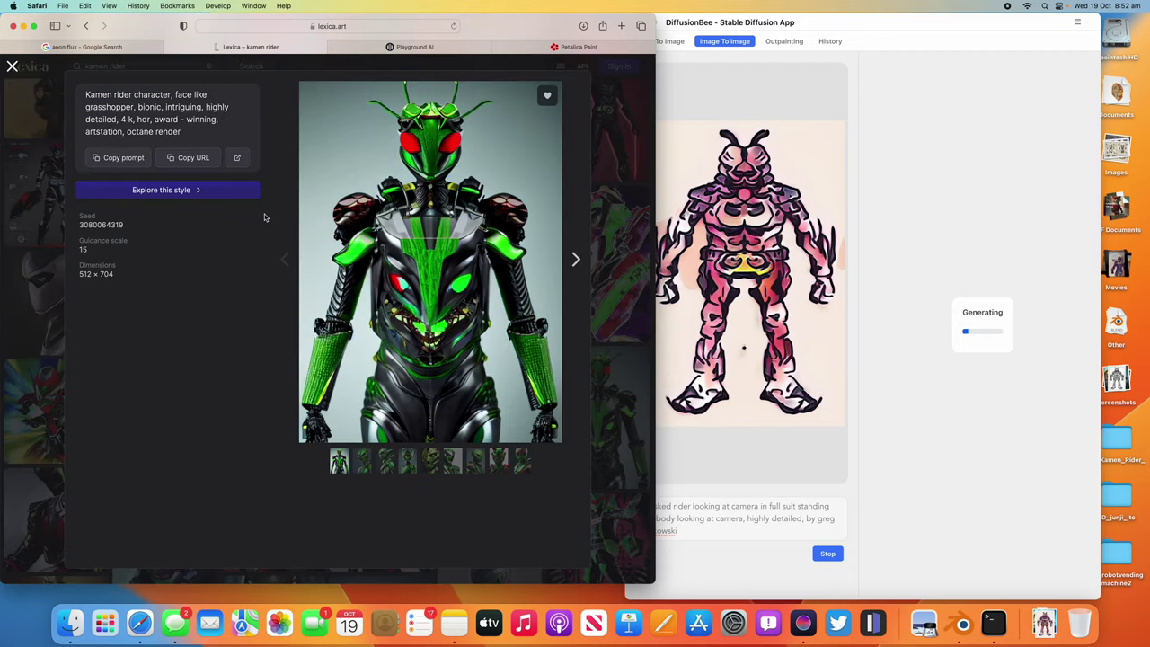
left_click(114, 159)
Return to Playground and replace its prompt with the copied Lexica prompt, keeping the filter at None.
left_click(575, 47)
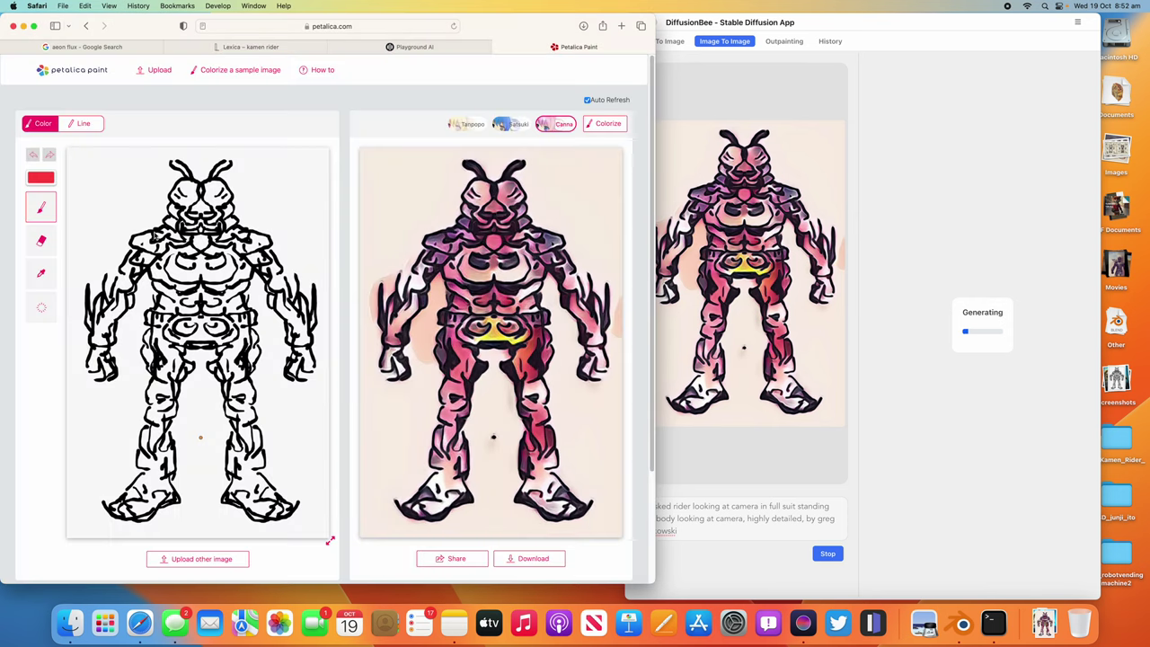
left_click_drag(380, 52, 566, 49)
key("super+a")
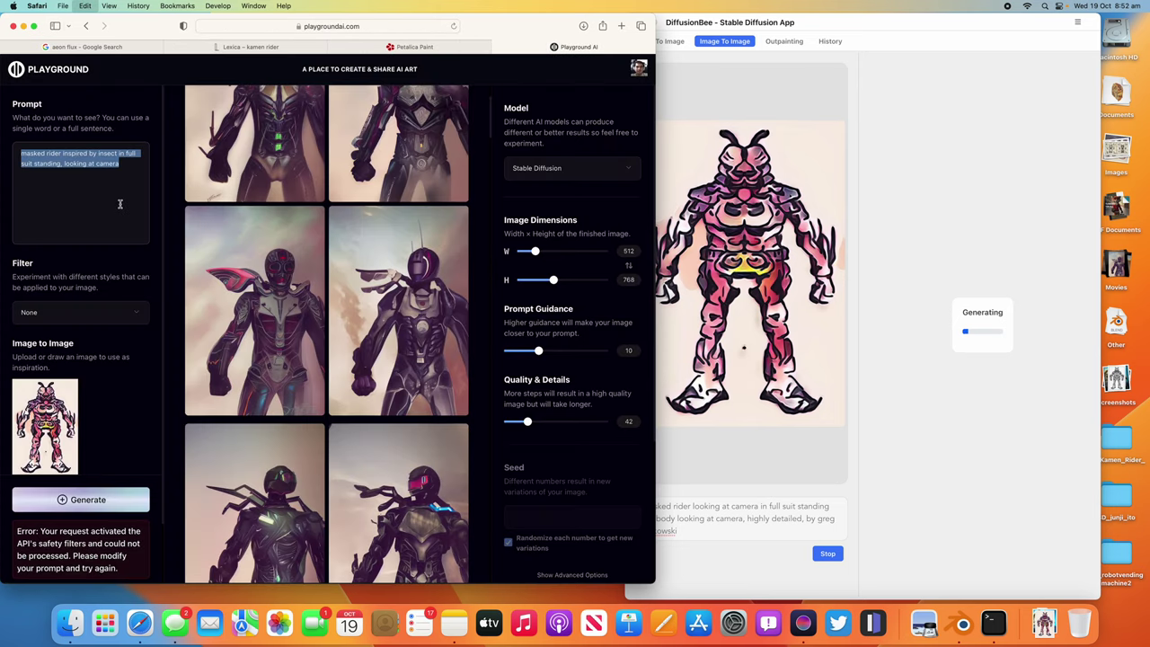
key("super+v")
left_click(81, 313)
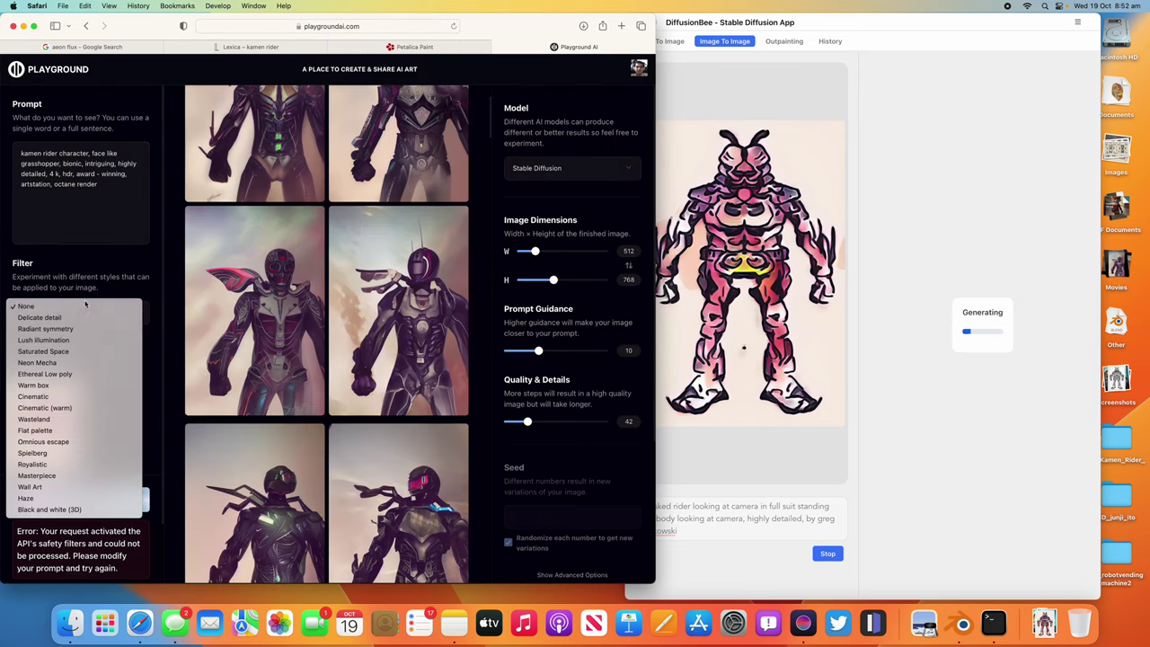
left_click(82, 300)
Lower Playground's image strength to 39 and try to generate the grasshopper rider images.
scroll(101, 463, "down", 2)
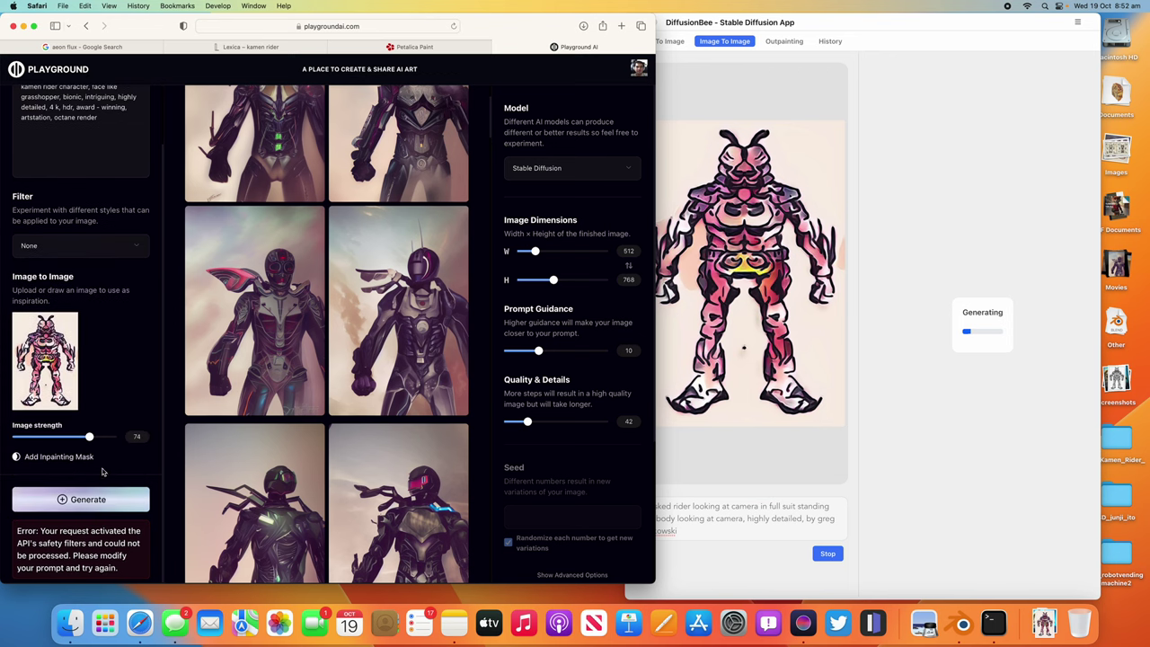
left_click_drag(90, 437, 53, 437)
left_click(88, 499)
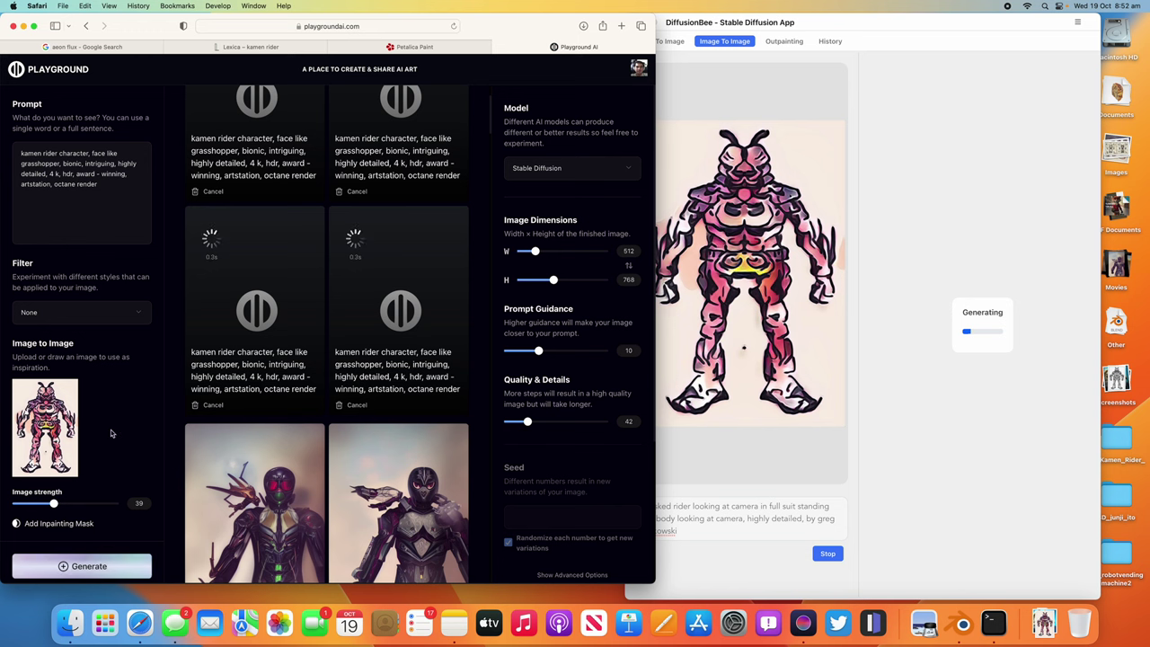
scroll(183, 392, "up", 3)
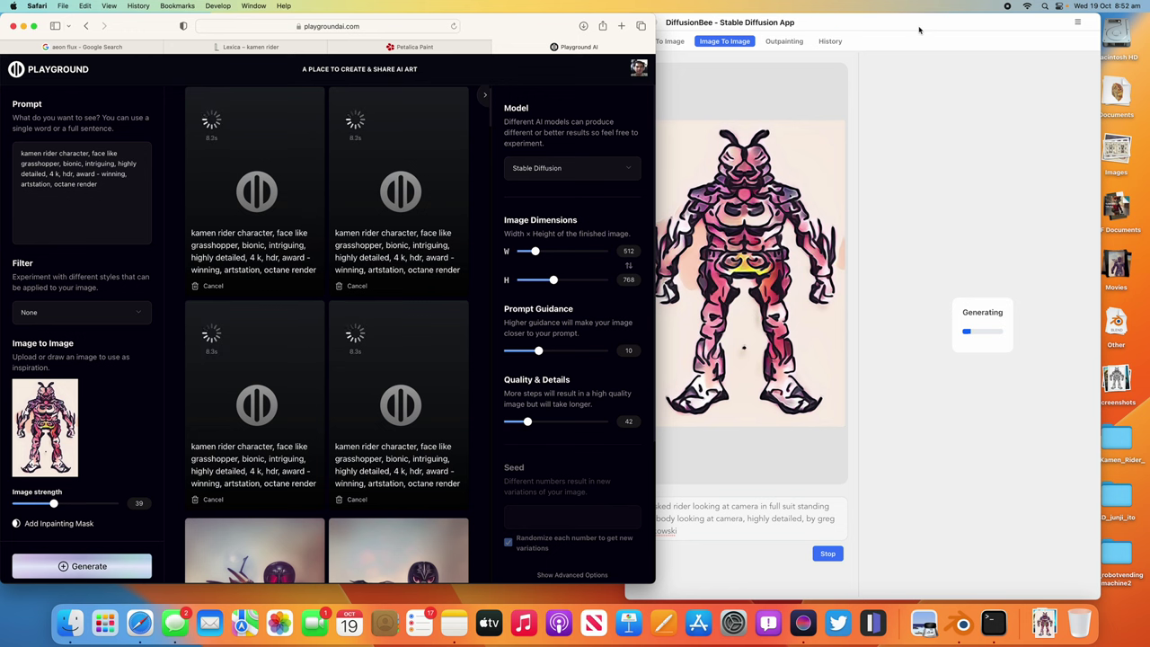
Separate the browser and DiffusionBee windows, raise Playground's image strength to 63 and try to generate again.
left_click_drag(919, 30, 948, 29)
left_click_drag(654, 15, 610, 15)
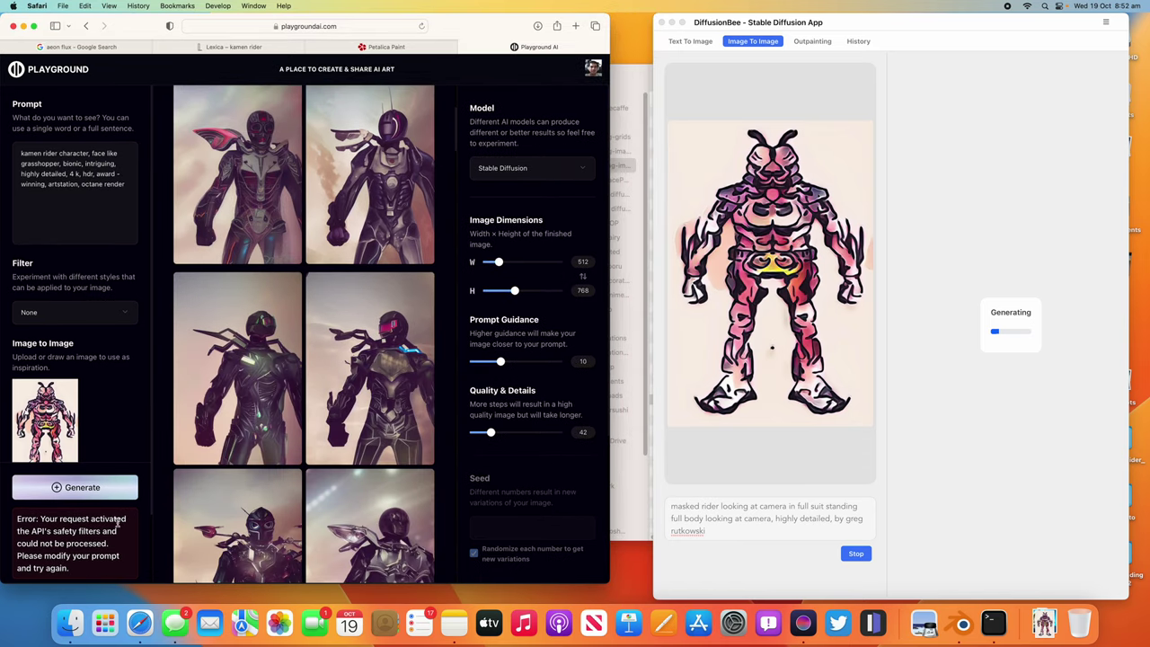
scroll(76, 458, "down", 2)
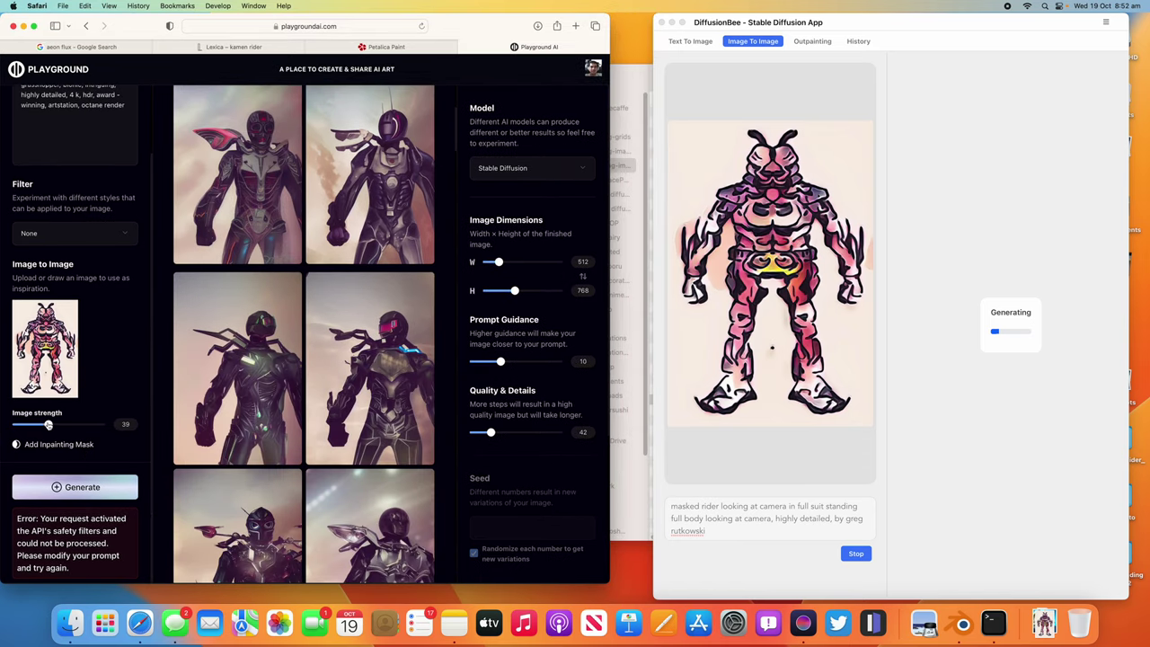
left_click_drag(75, 432, 70, 429)
scroll(138, 449, "up", 2)
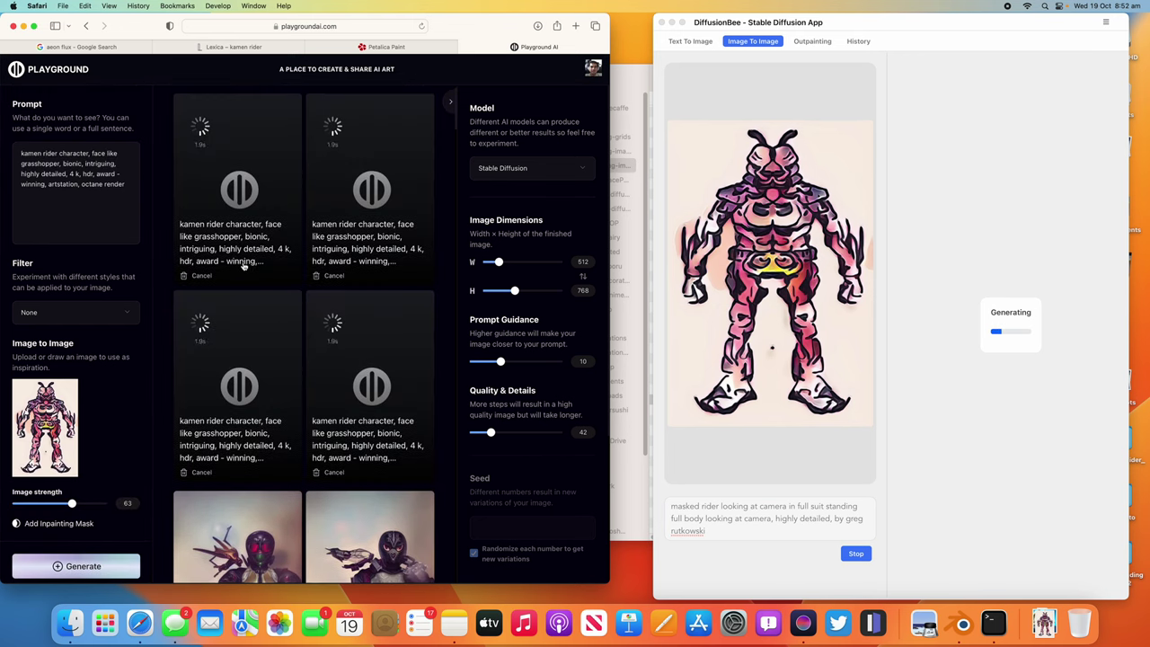
scroll(270, 234, "down", 1)
scroll(202, 275, "up", 2)
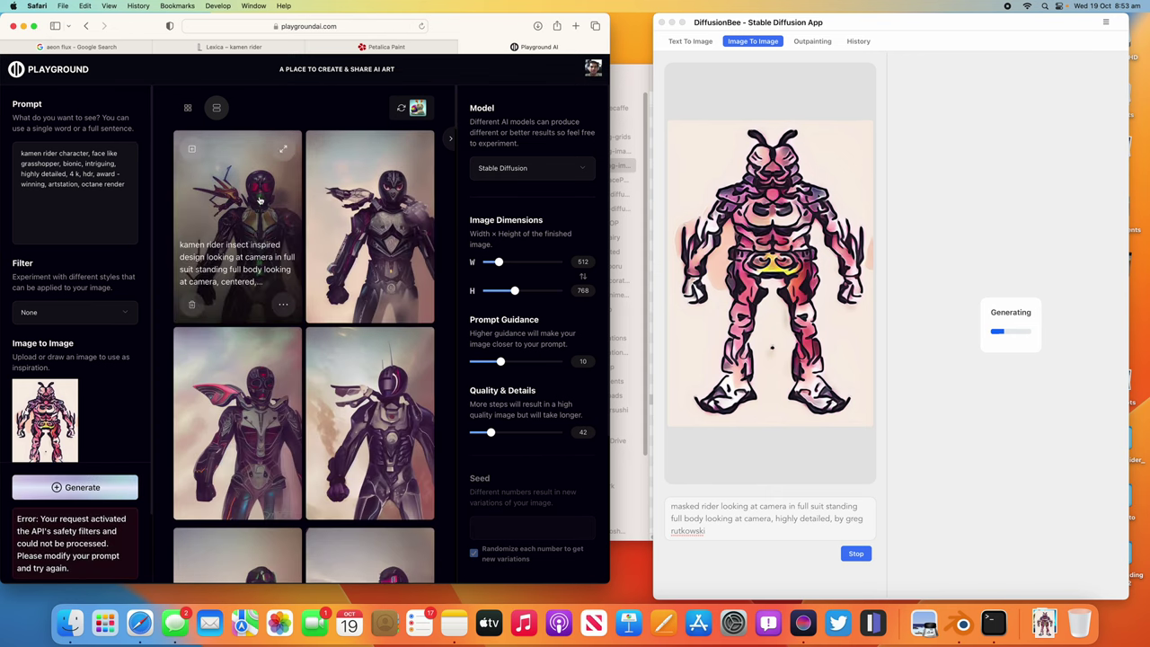
Open DreamStudio at beta.dreamstudio.ai in a new browser tab.
left_click(576, 26)
type("dream")
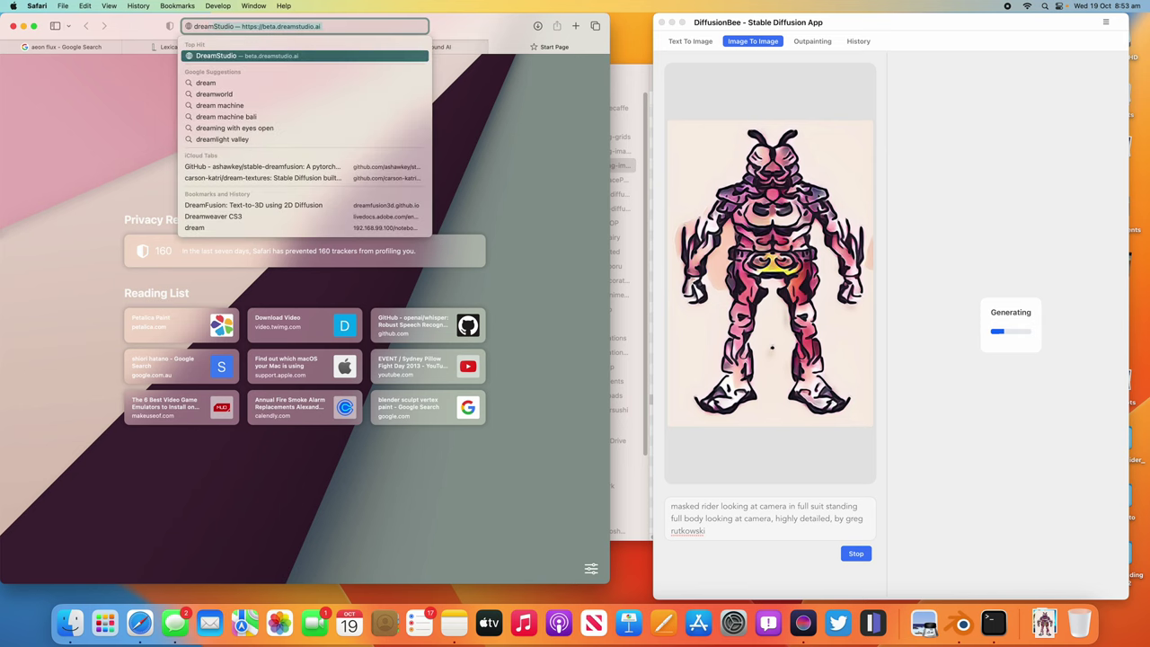
key("Return")
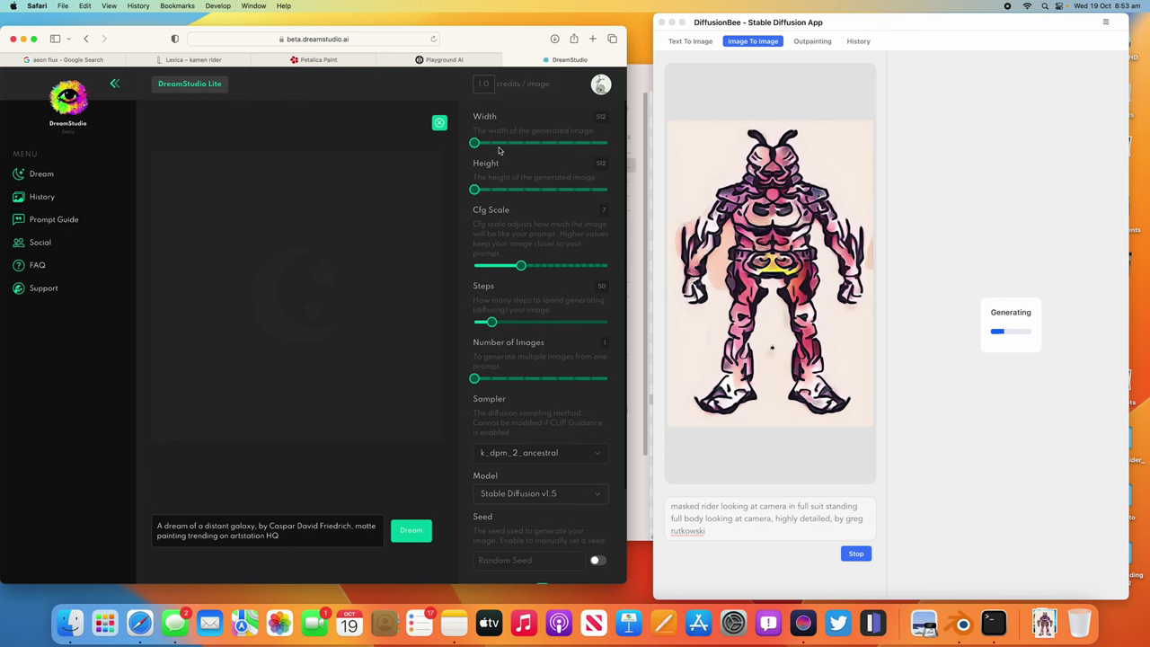
Upload the colorized character image into DreamStudio's image editor and set the output height to 768.
scroll(467, 411, "down", 3)
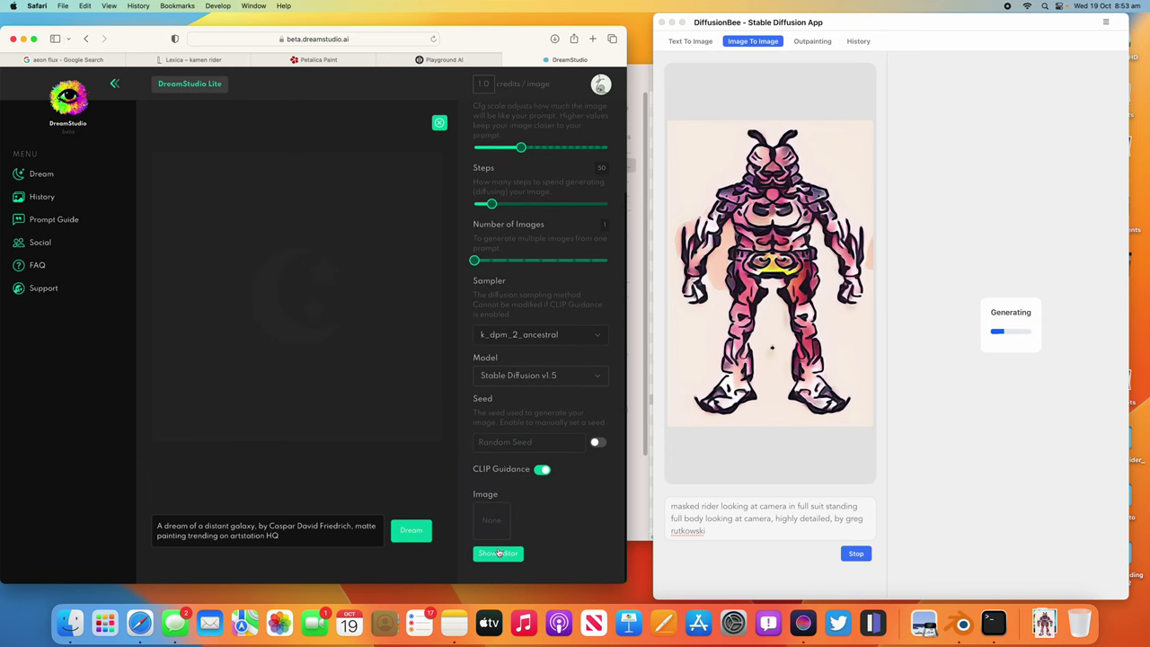
left_click(499, 553)
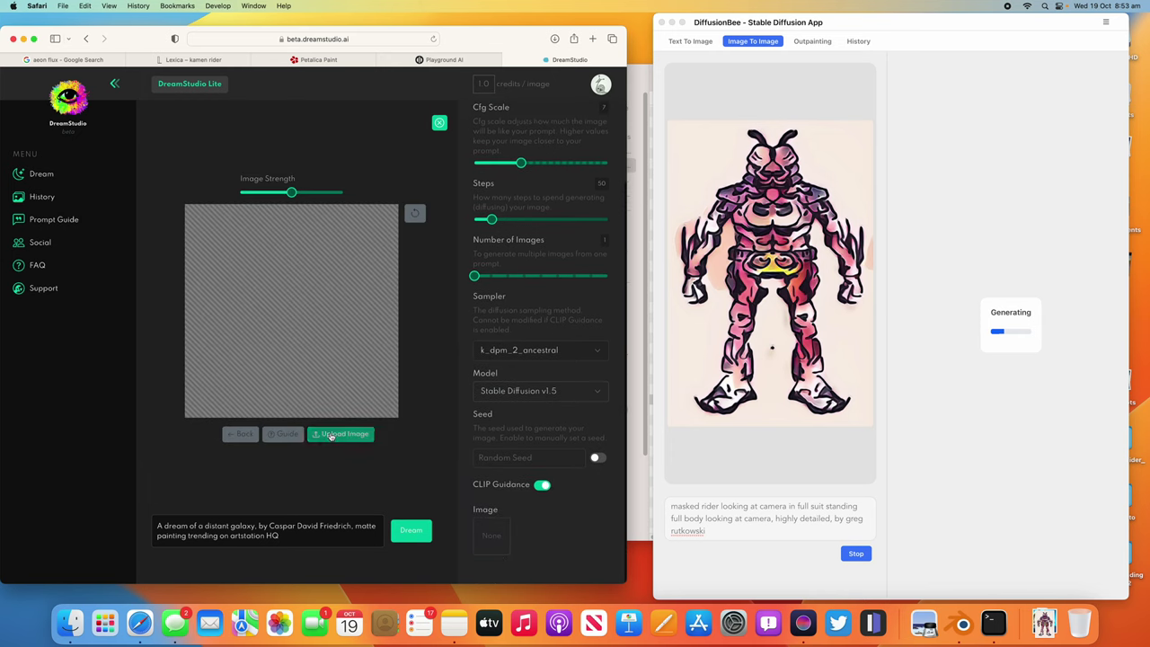
left_click(328, 298)
double_click(210, 163)
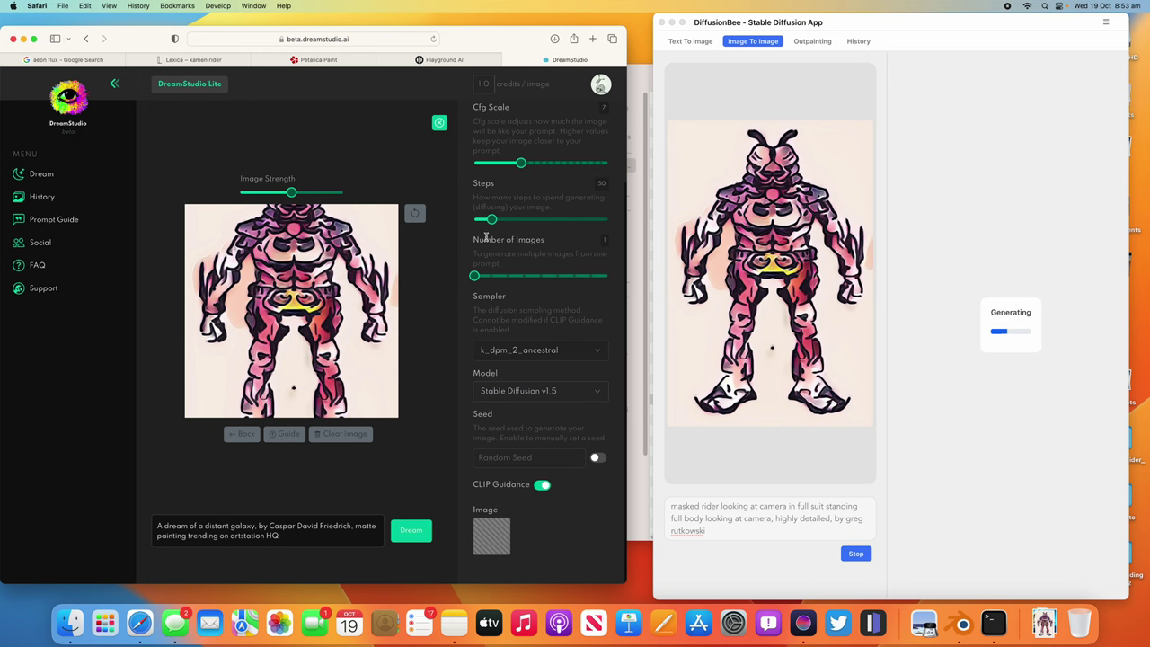
scroll(504, 270, "up", 3)
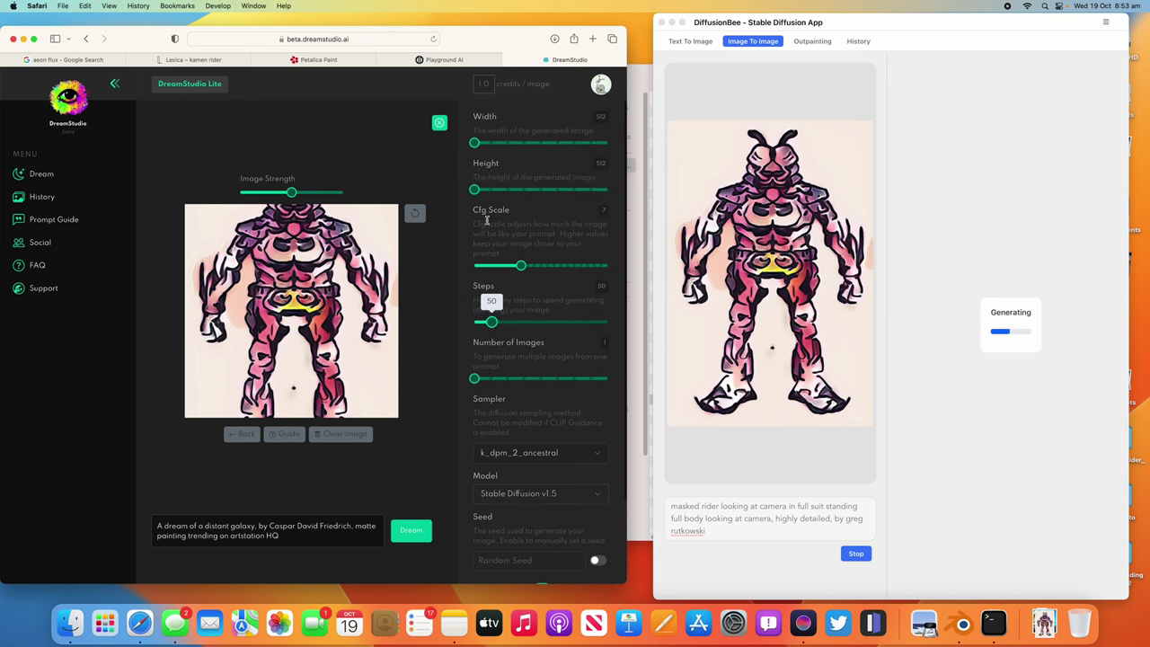
left_click_drag(478, 190, 541, 190)
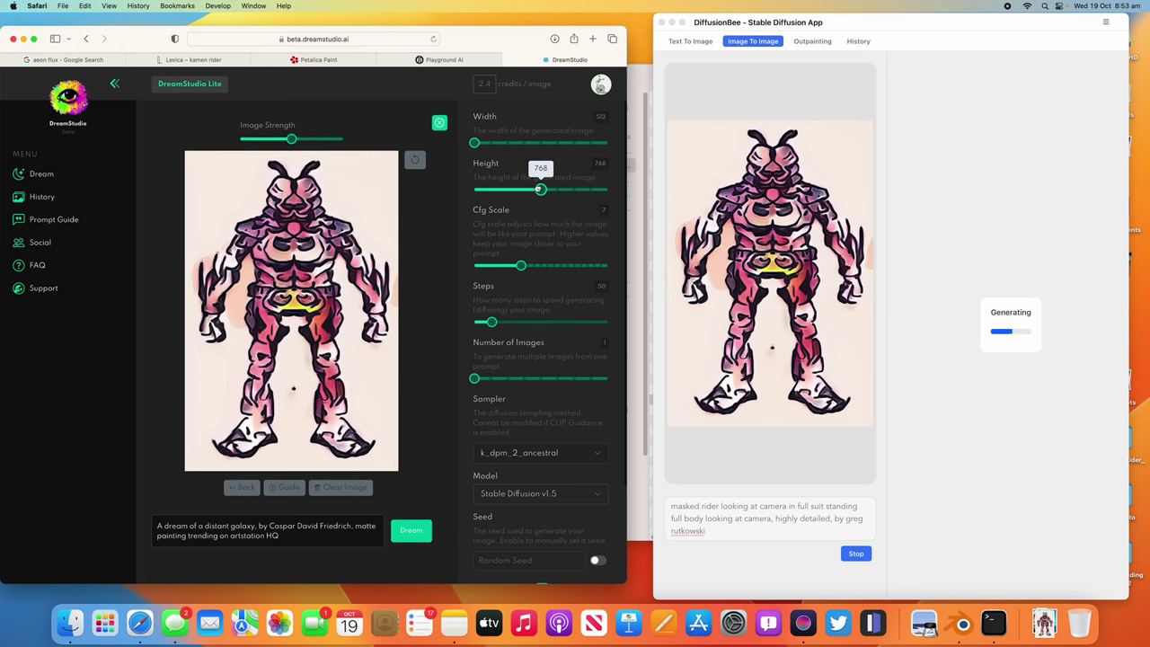
Replace the DreamStudio prompt with the copied "kamen rider character, face like grasshopper" prompt and generate the image.
mouse_move(291, 139)
left_click(309, 531)
key("ctrl+a")
type("kamen rider character, face like grasshopper, bionic, intriguing, highly detailed, 4 k, hdr, award - winning, artstation, octane render")
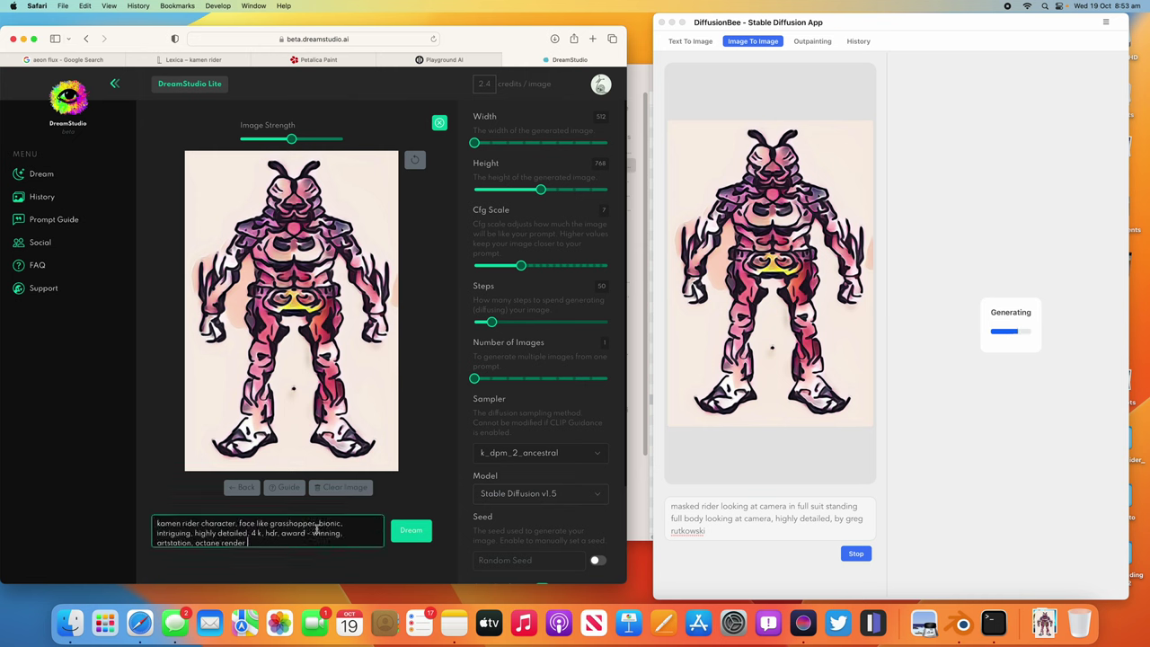
left_click(416, 524)
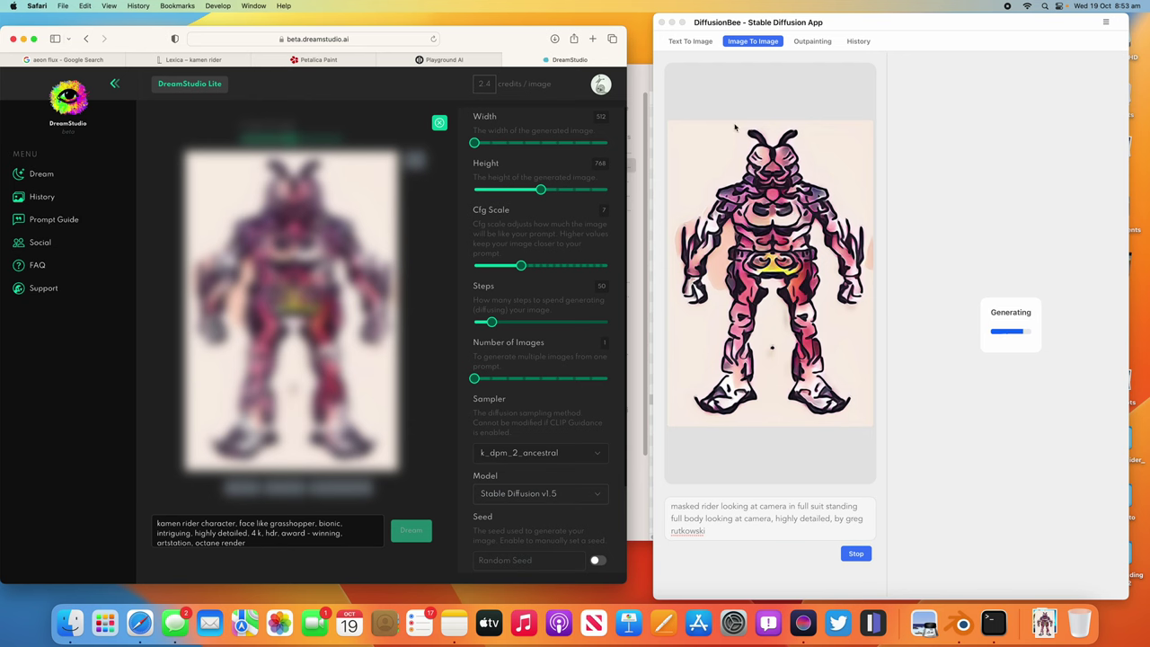
Back in Playground, set image strength to 60, Prompt Guidance to 8 and Quality & Details to 35, and try to generate.
left_click_drag(824, 25, 829, 26)
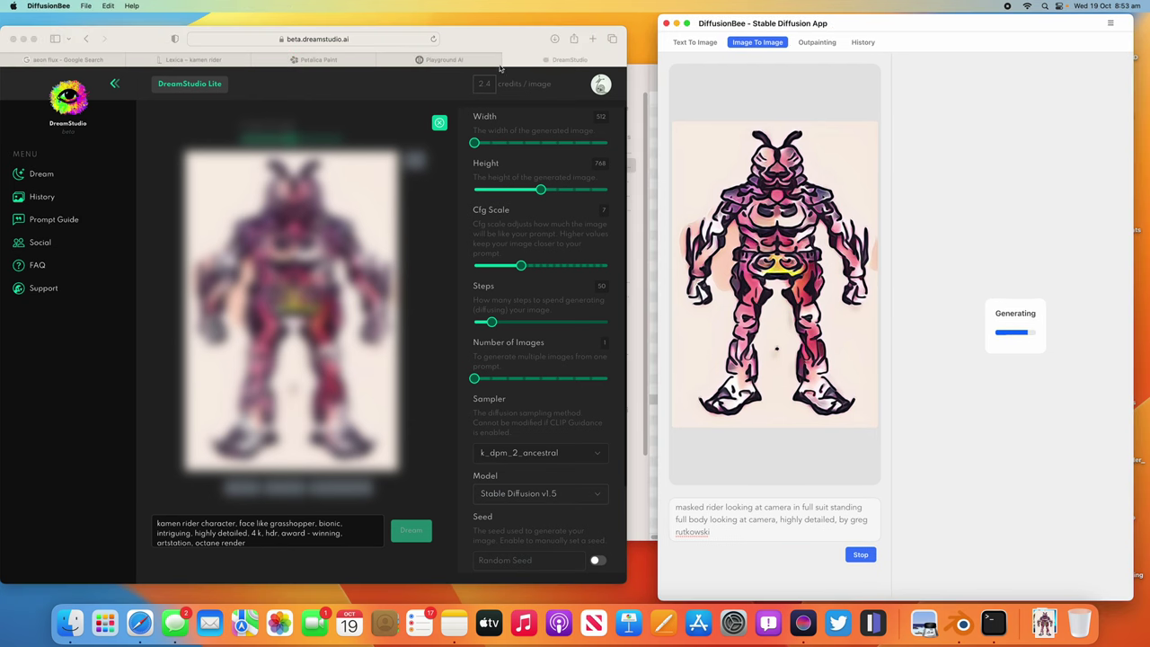
left_click(464, 68)
left_click(444, 60)
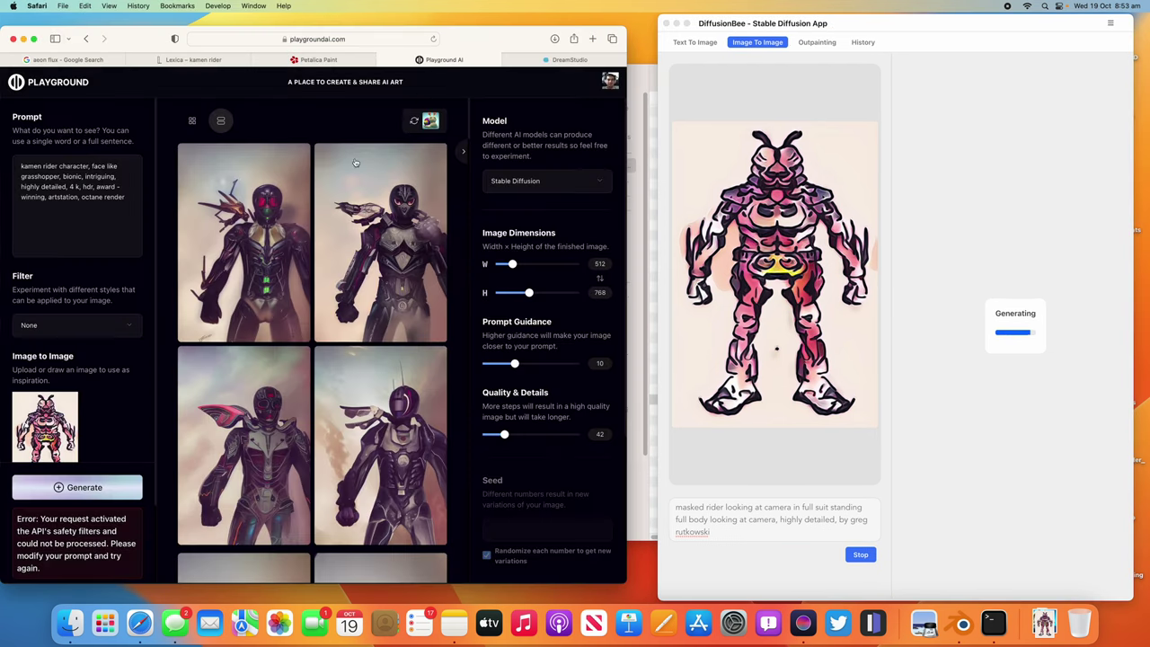
scroll(70, 504, "down", 2)
left_click_drag(74, 425, 70, 424)
left_click_drag(515, 364, 508, 364)
mouse_move(505, 435)
left_mouse_down()
mouse_move(515, 437)
mouse_move(500, 436)
left_mouse_up()
scroll(517, 449, "down", 5)
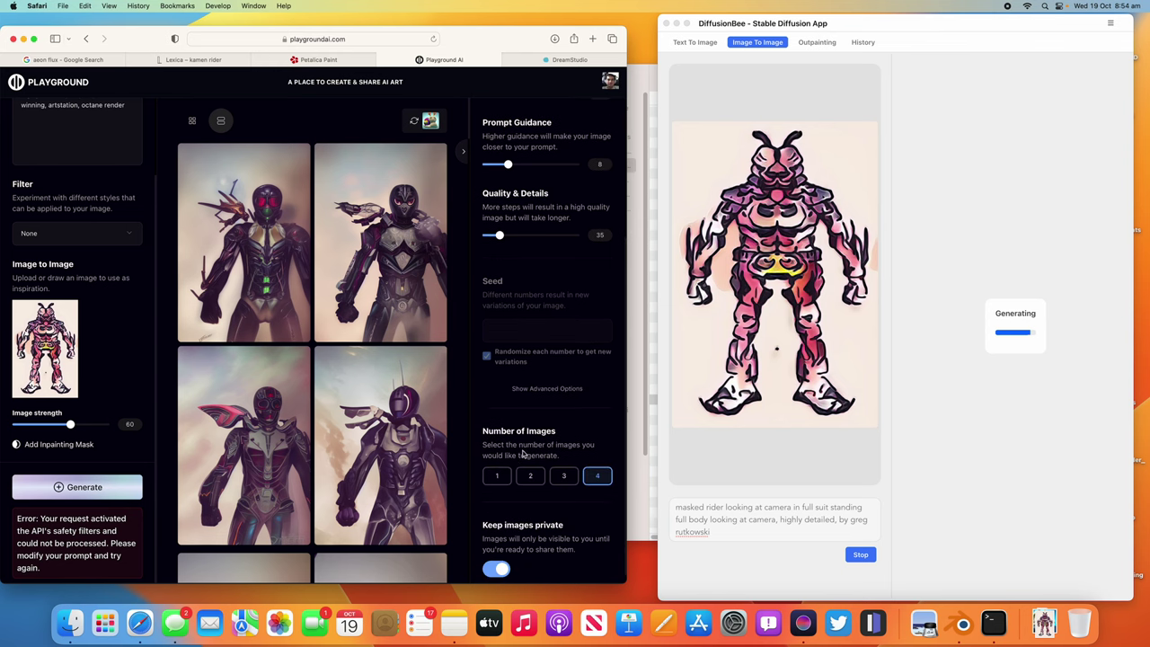
left_click(89, 487)
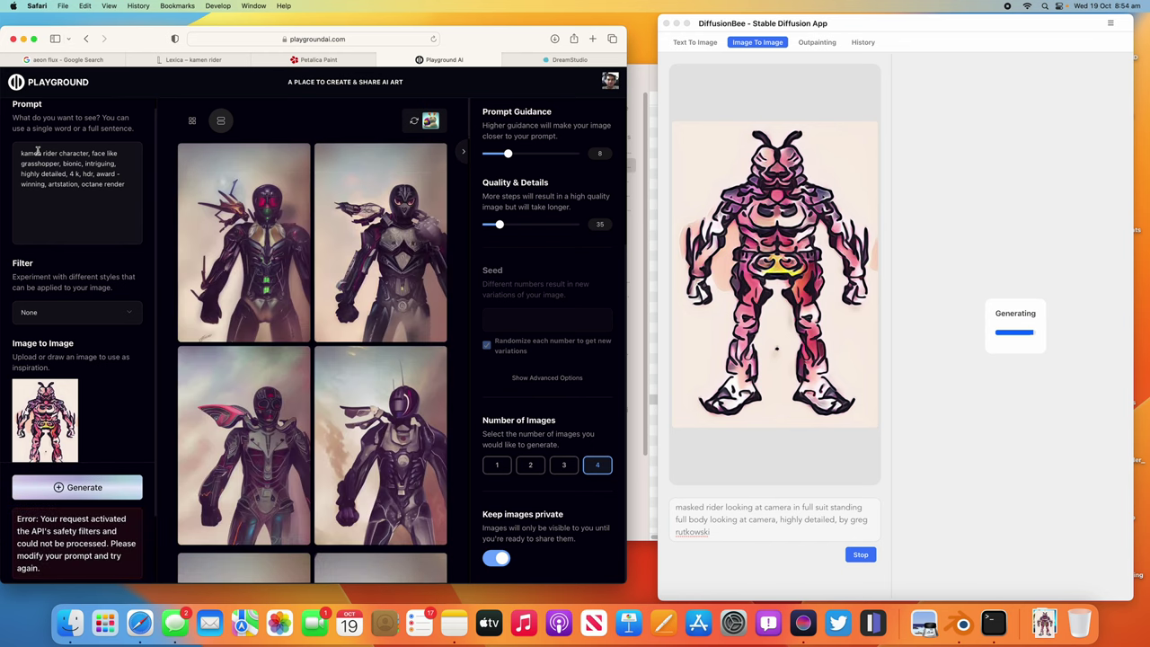
Select "kamen rider character" in the Playground prompt and switch to DiffusionBee.
left_click_drag(33, 153, 63, 155)
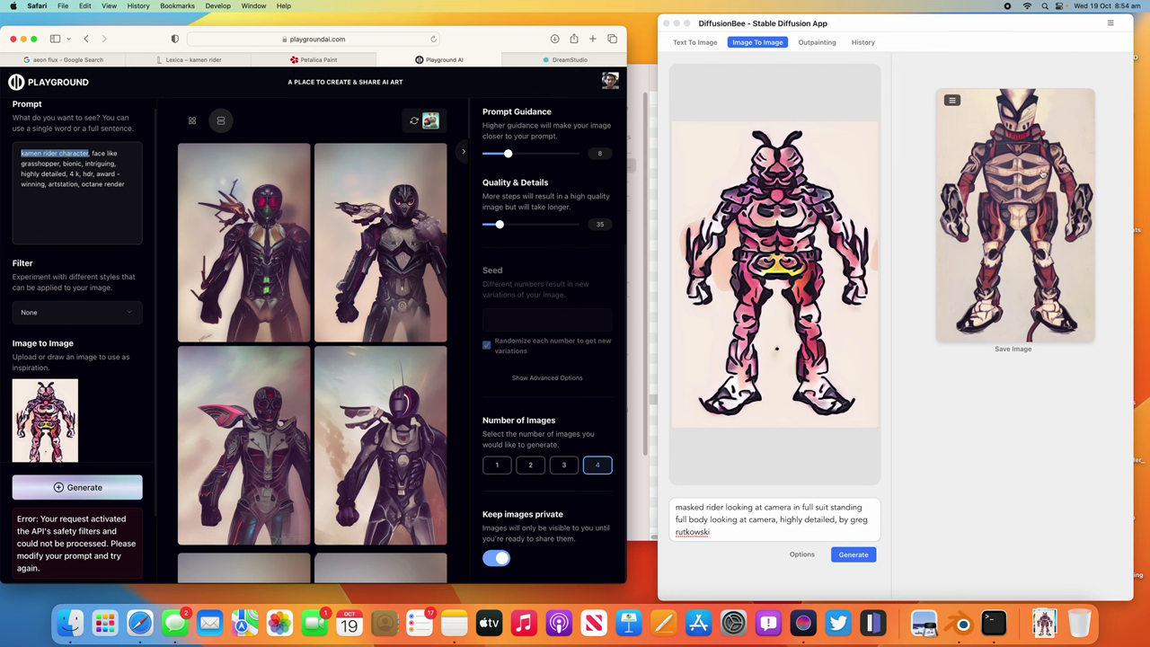
left_click(812, 555)
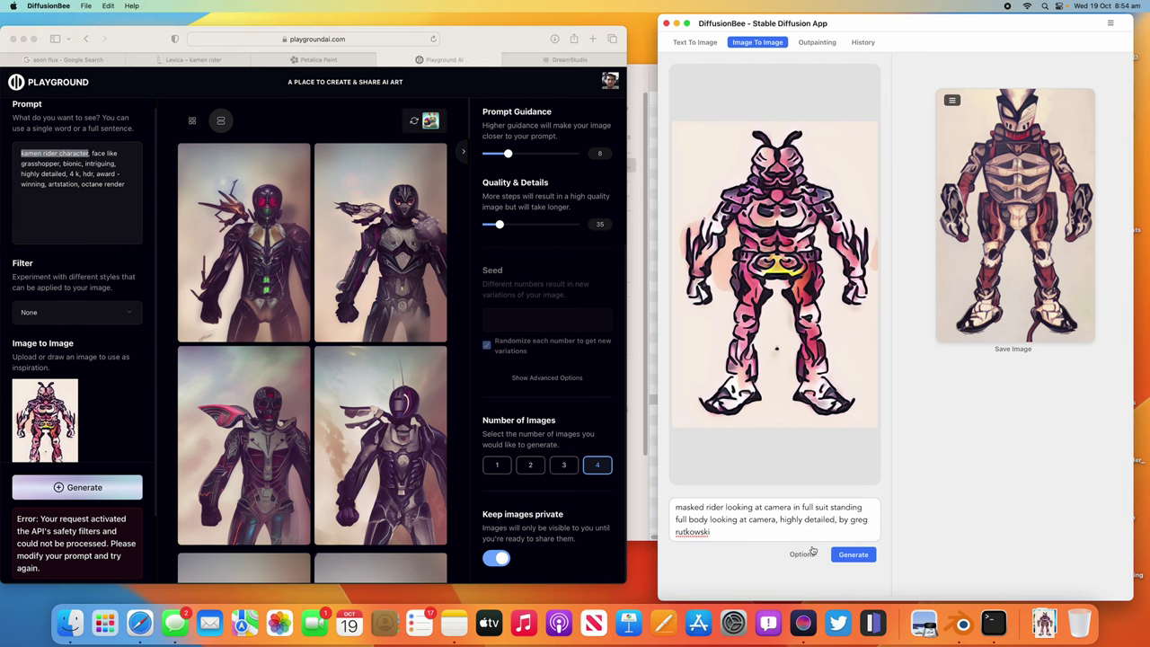
Set the number of images to 4 in the image-to-image options and generate the masked rider variations.
left_click(803, 555)
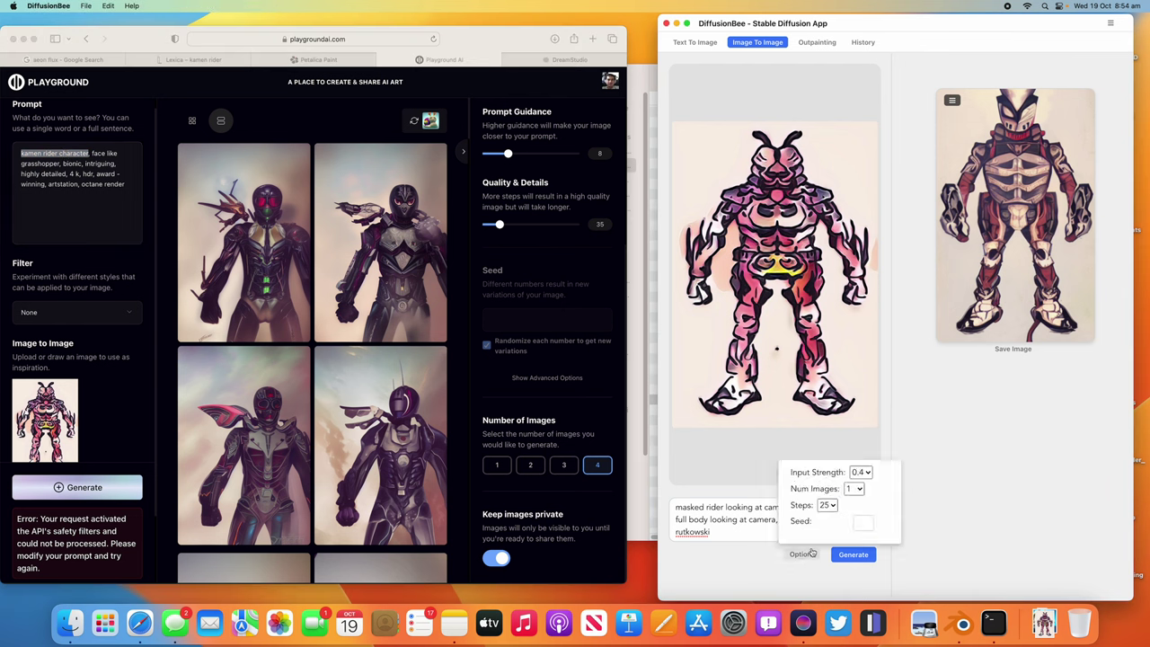
left_click(868, 474)
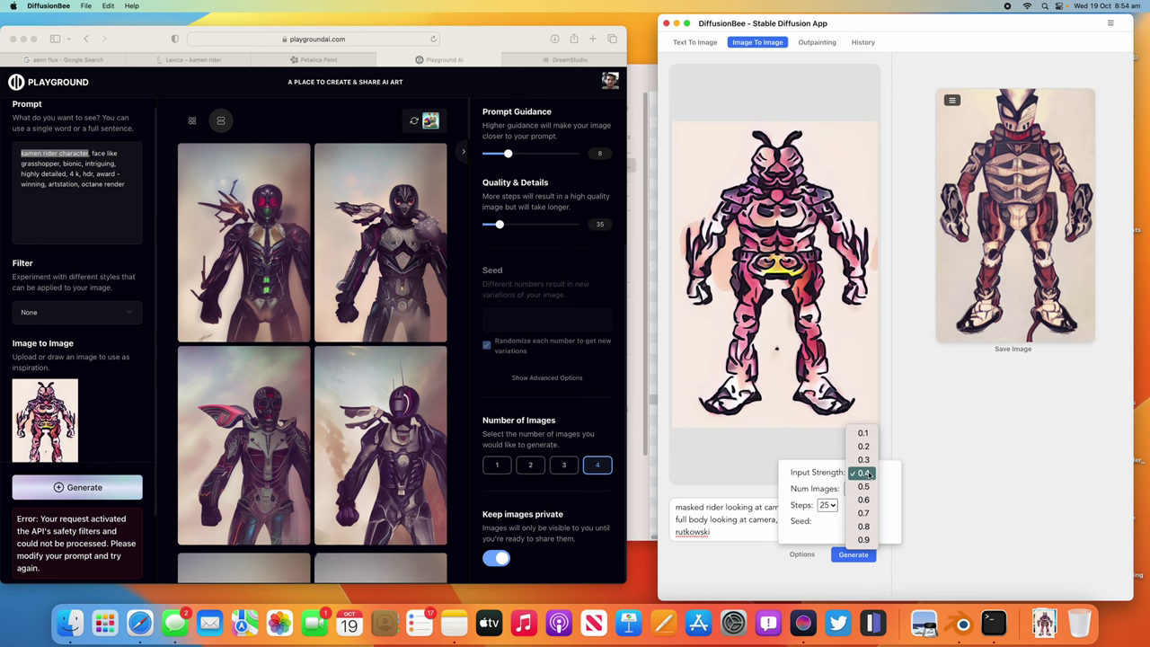
left_click(830, 489)
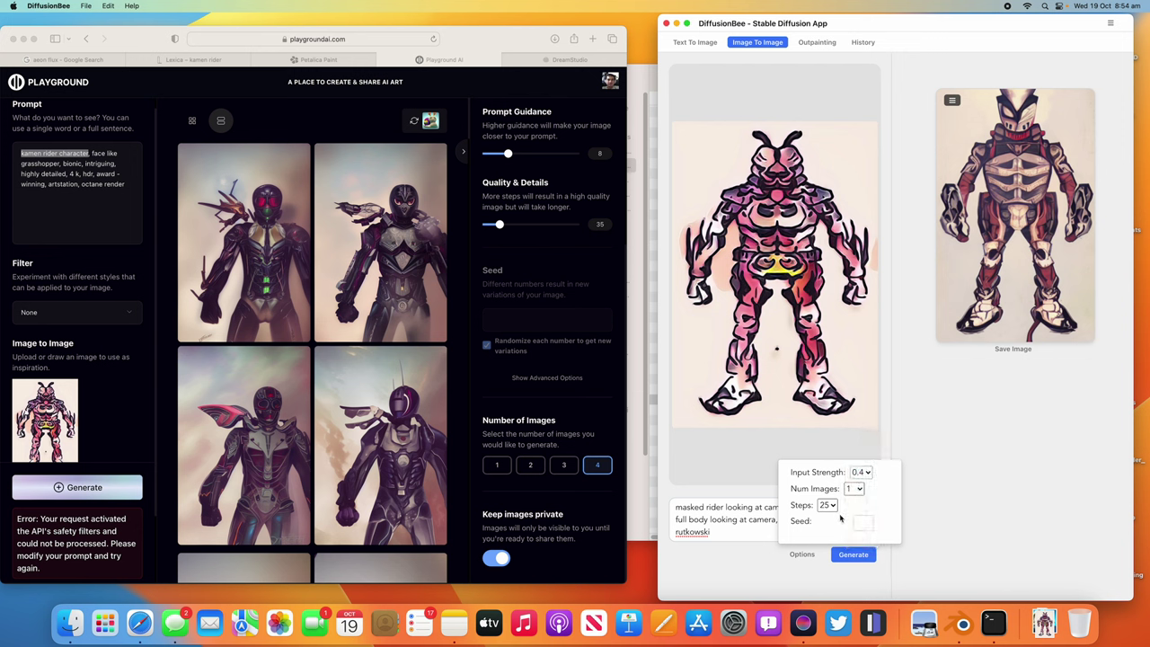
left_click(854, 490)
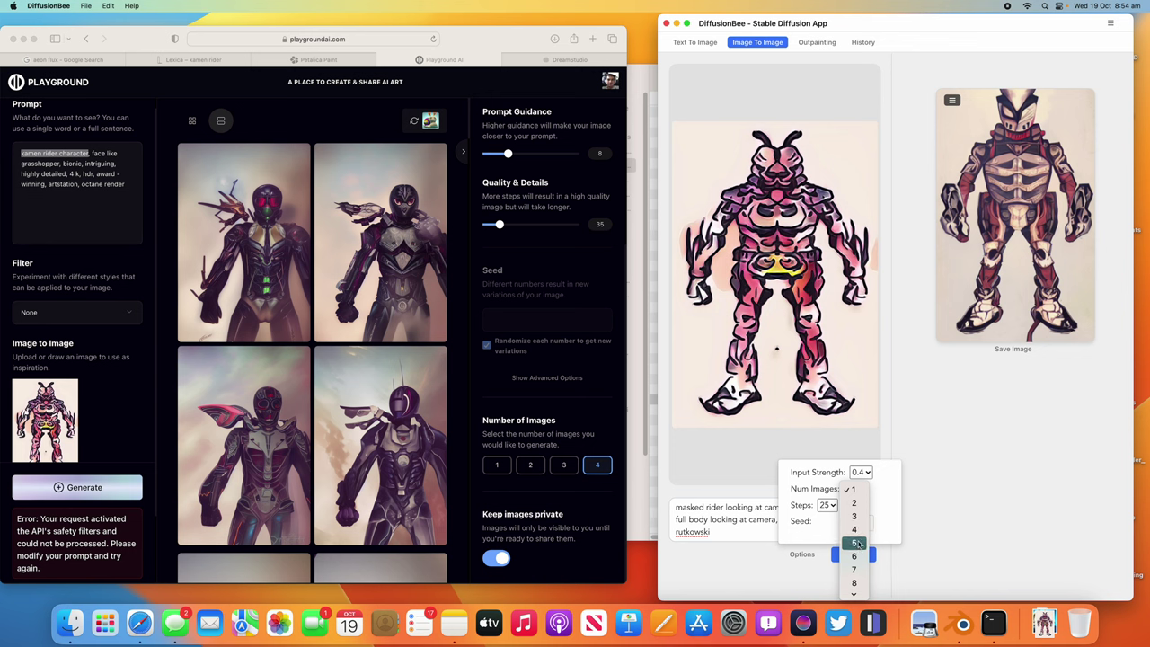
left_click(855, 530)
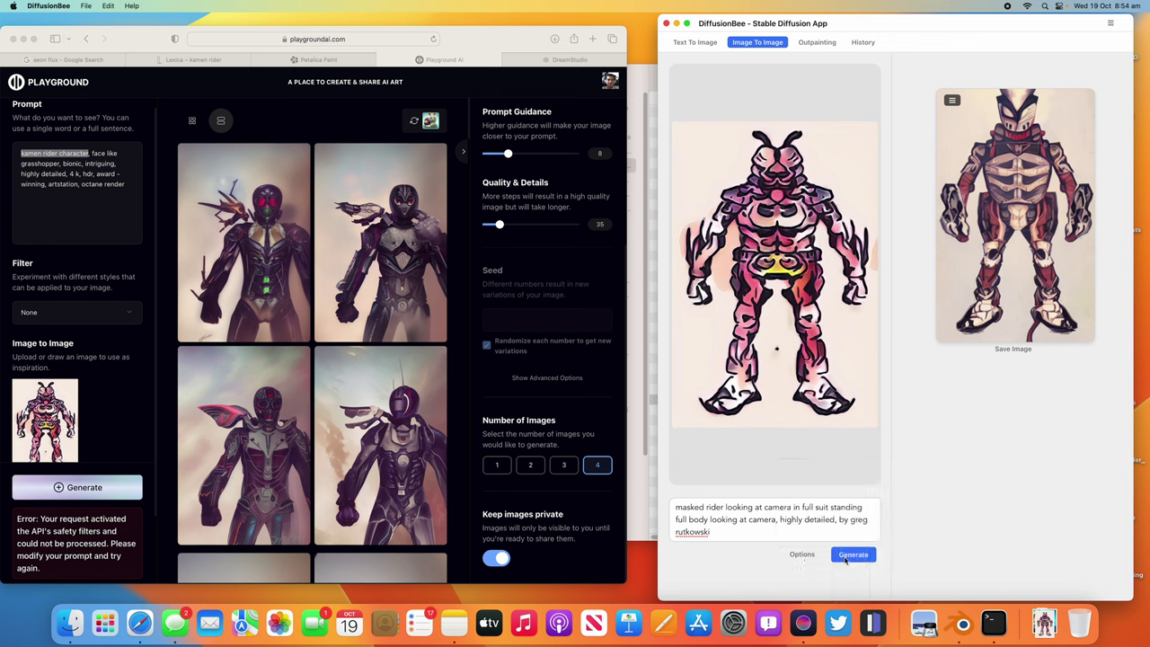
left_click(853, 555)
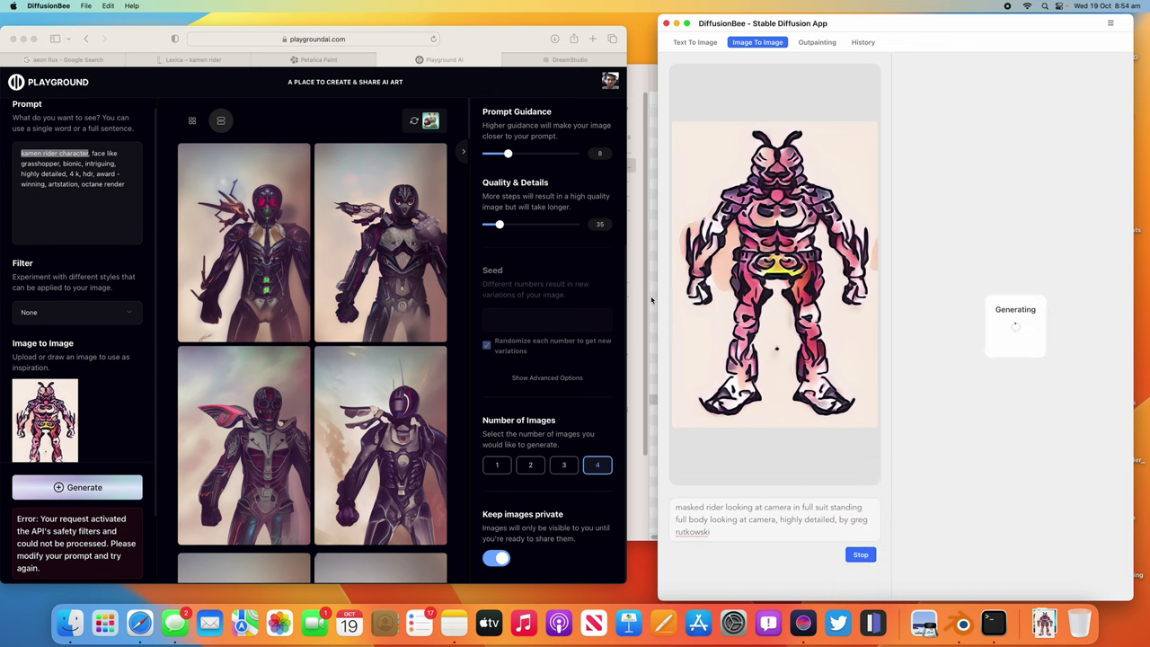
In Playground AI, replace the prompt with "cool looking bionical robot, inspired by insect, standing, full body, looking at camera" and generate images.
left_click(52, 159)
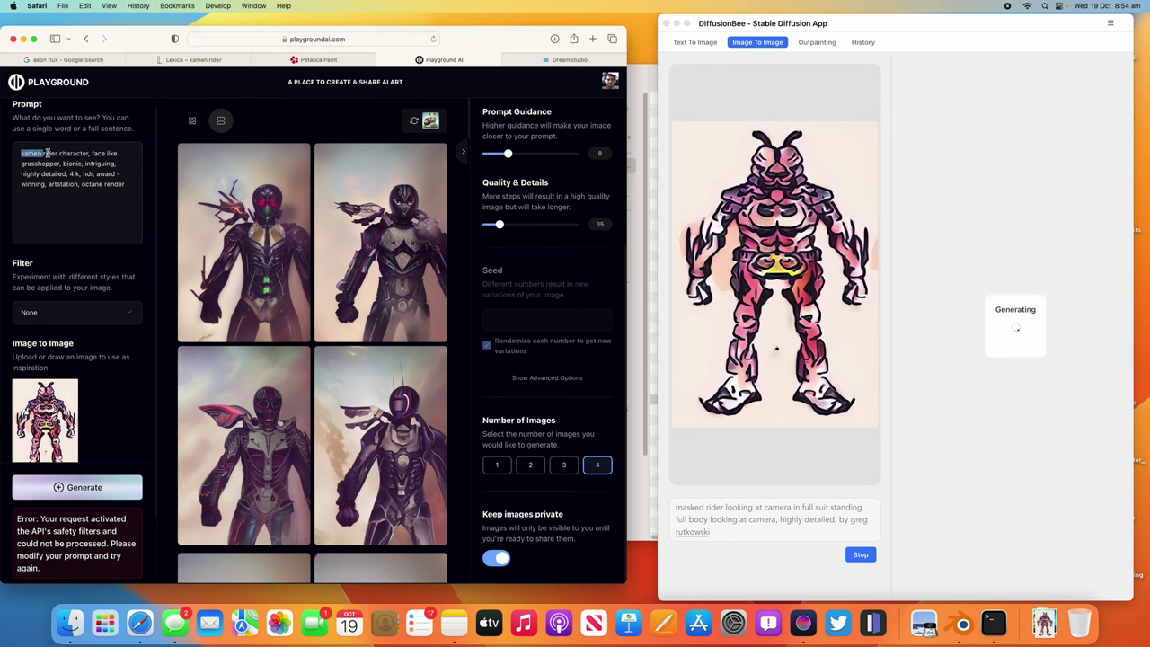
type("cool looking")
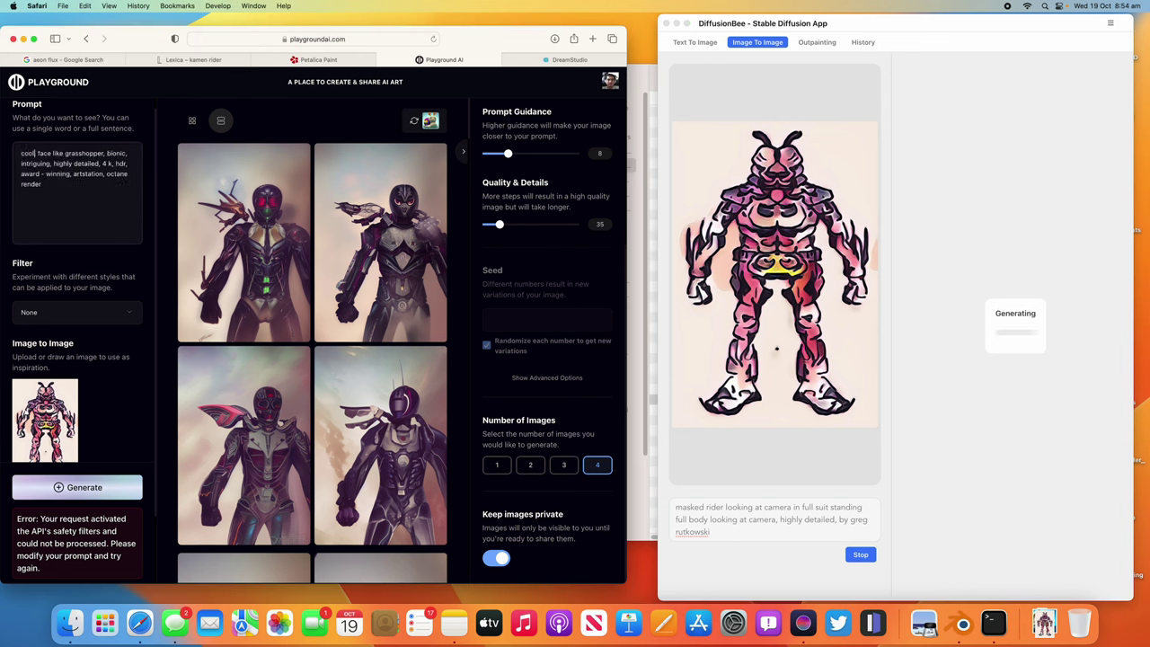
type(" robot")
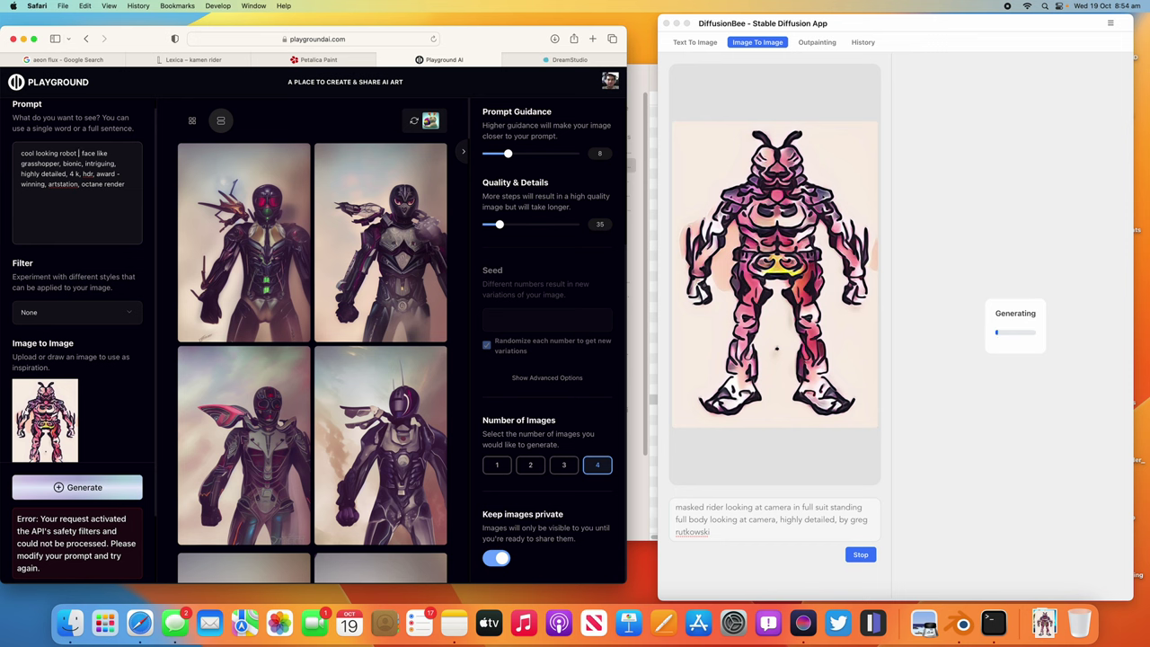
key("shift+Down")
key("shift+Down")
key("shift+Down")
key("shift+Down")
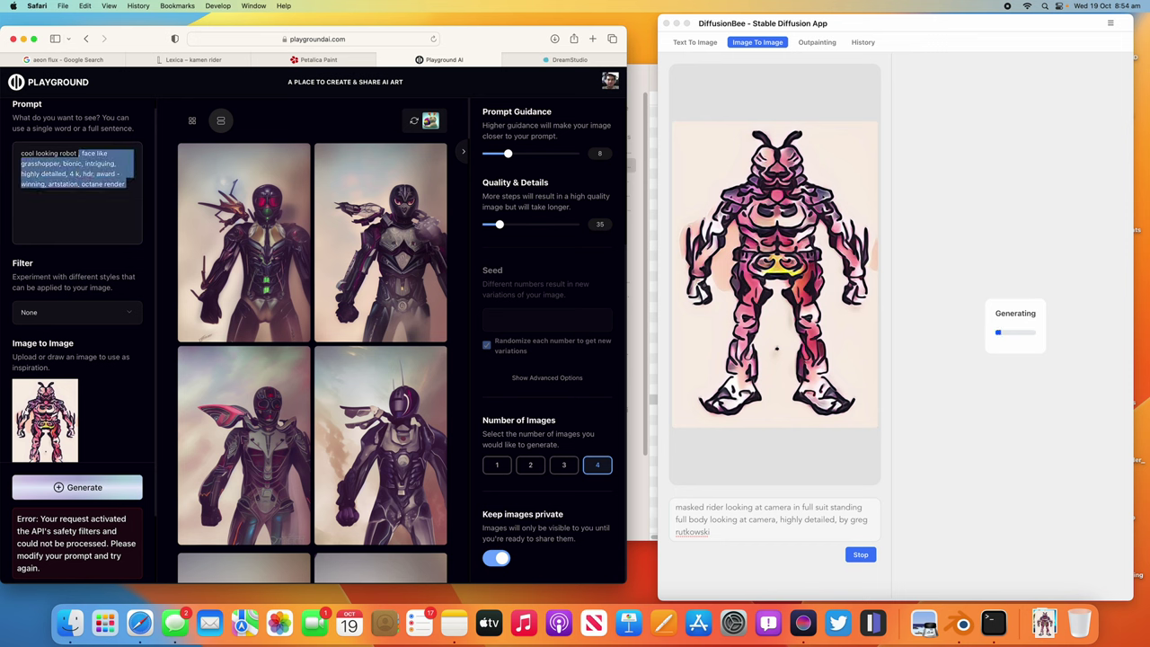
key("BackSpace")
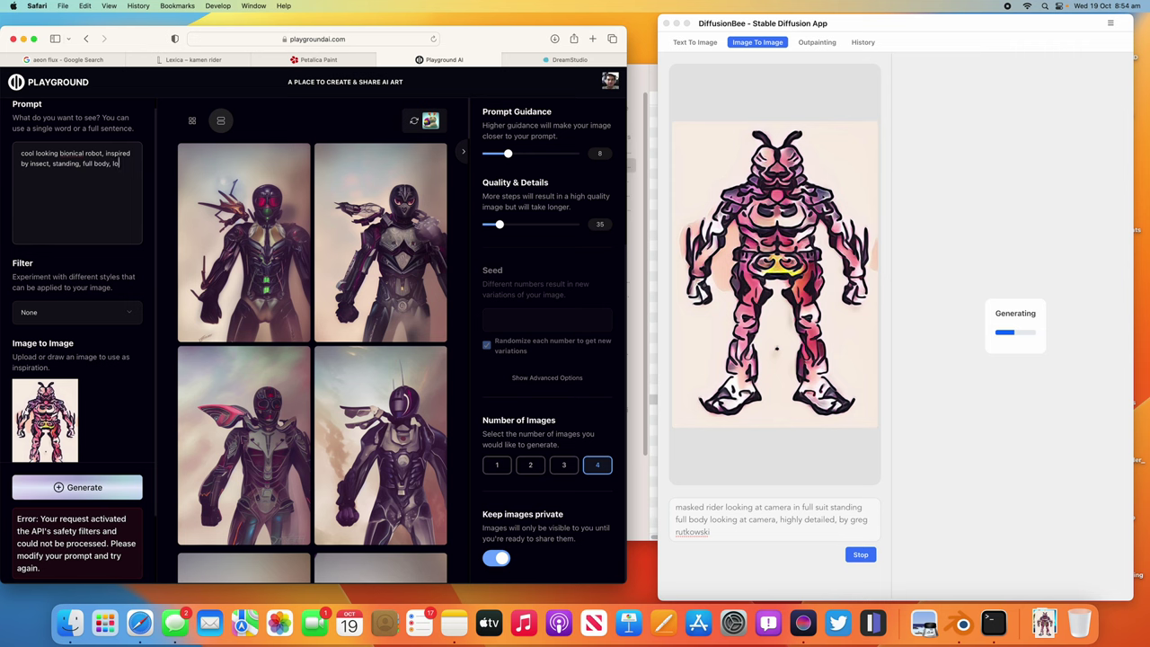
type("g at camera")
left_click(109, 488)
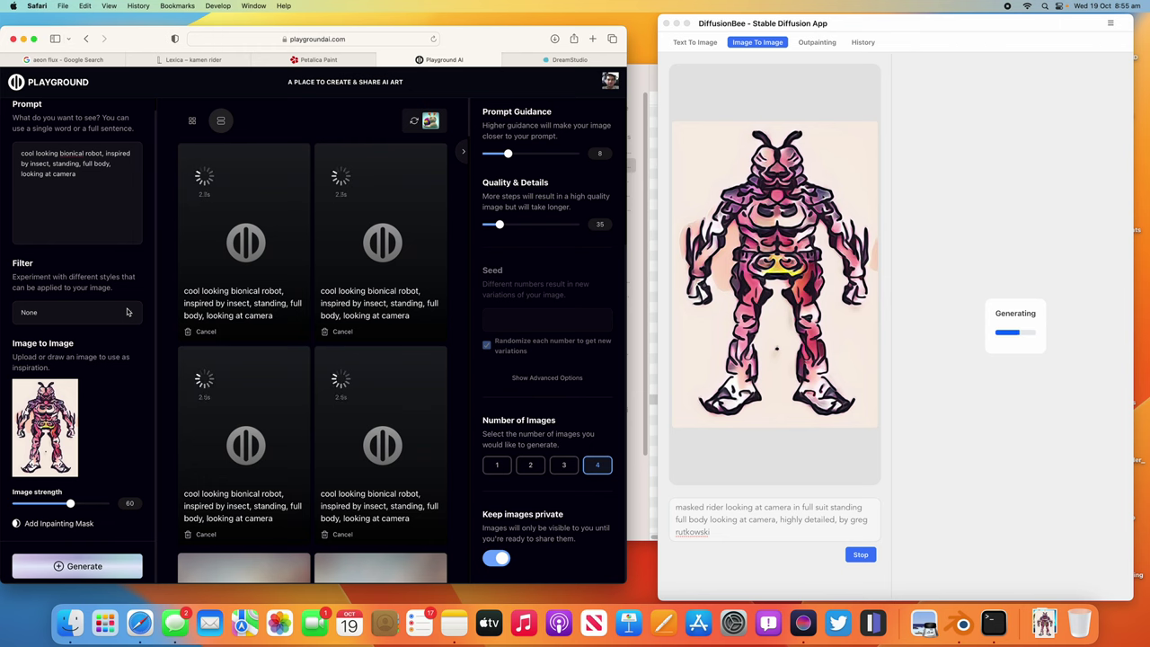
Switch to DreamStudio, set the number of images to 4 and generate the kamen rider character.
left_click(570, 59)
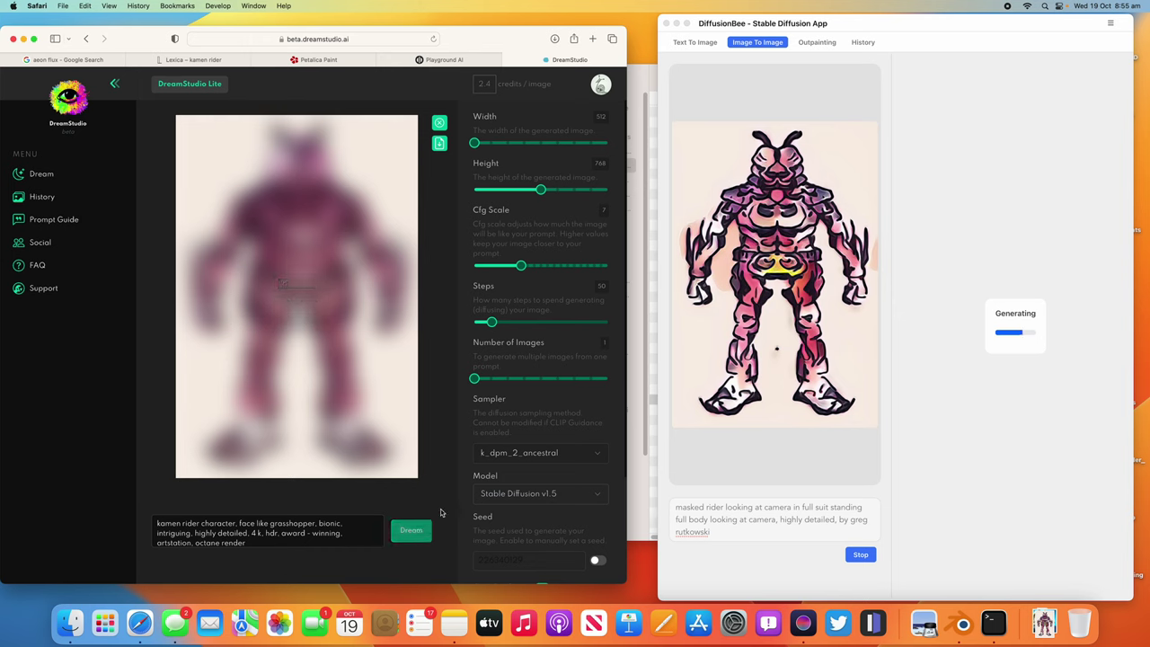
left_click_drag(474, 378, 524, 378)
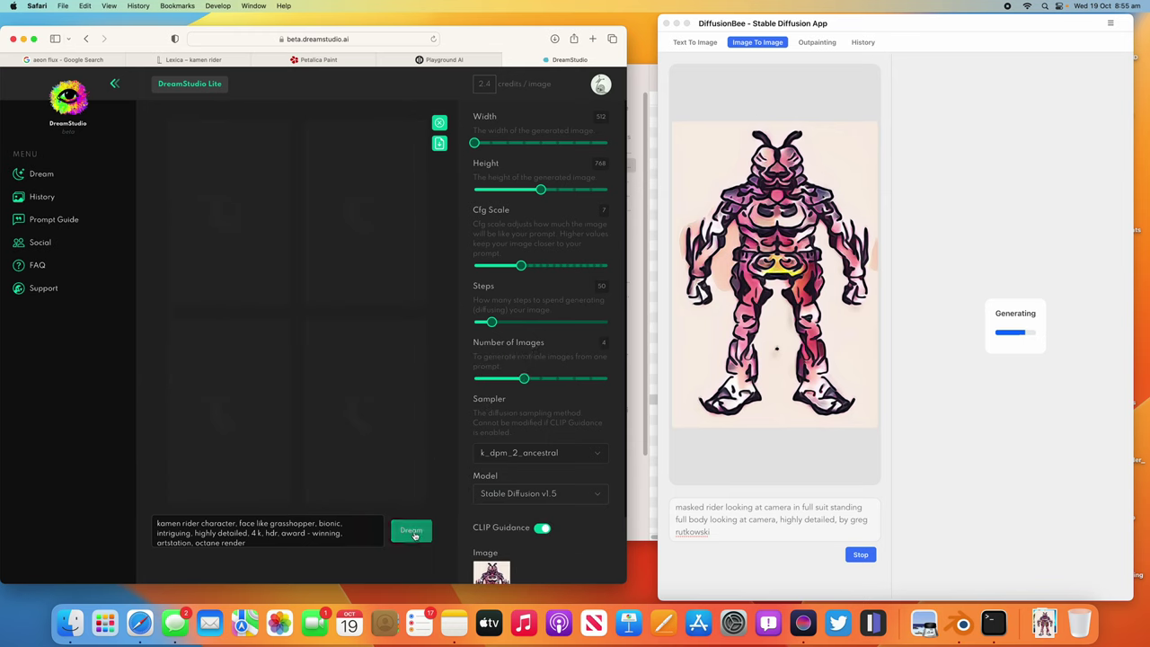
left_click(413, 534)
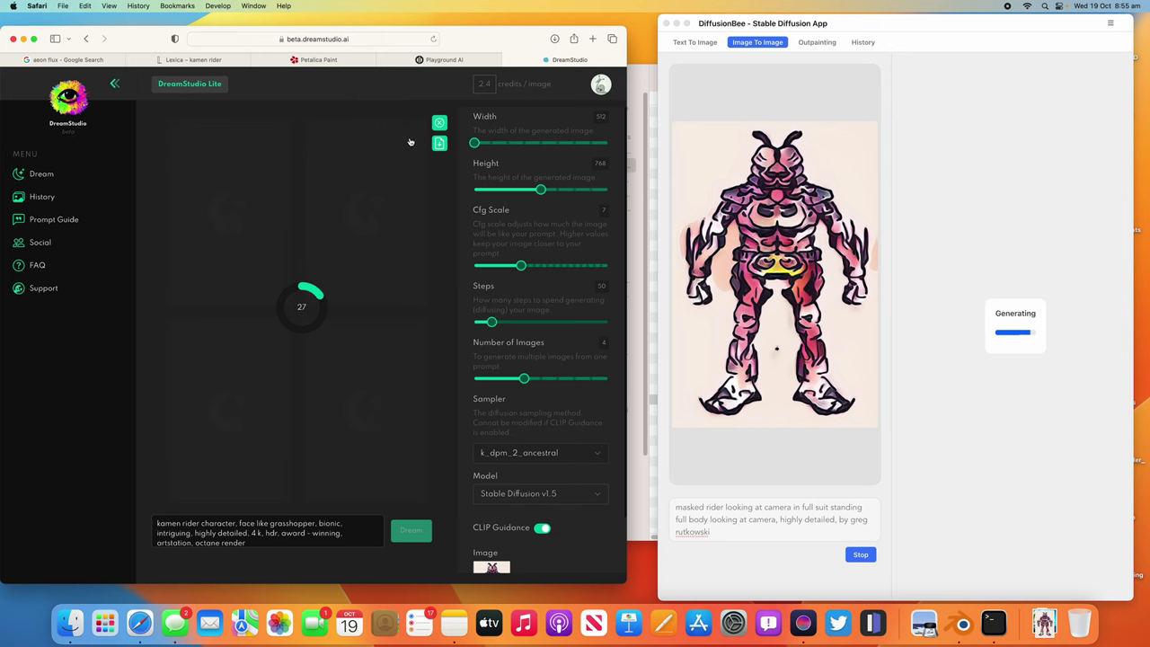
Back in Playground AI, apply the Lush illumination filter, lower the image strength to 38 and generate the robot images.
left_click(444, 59)
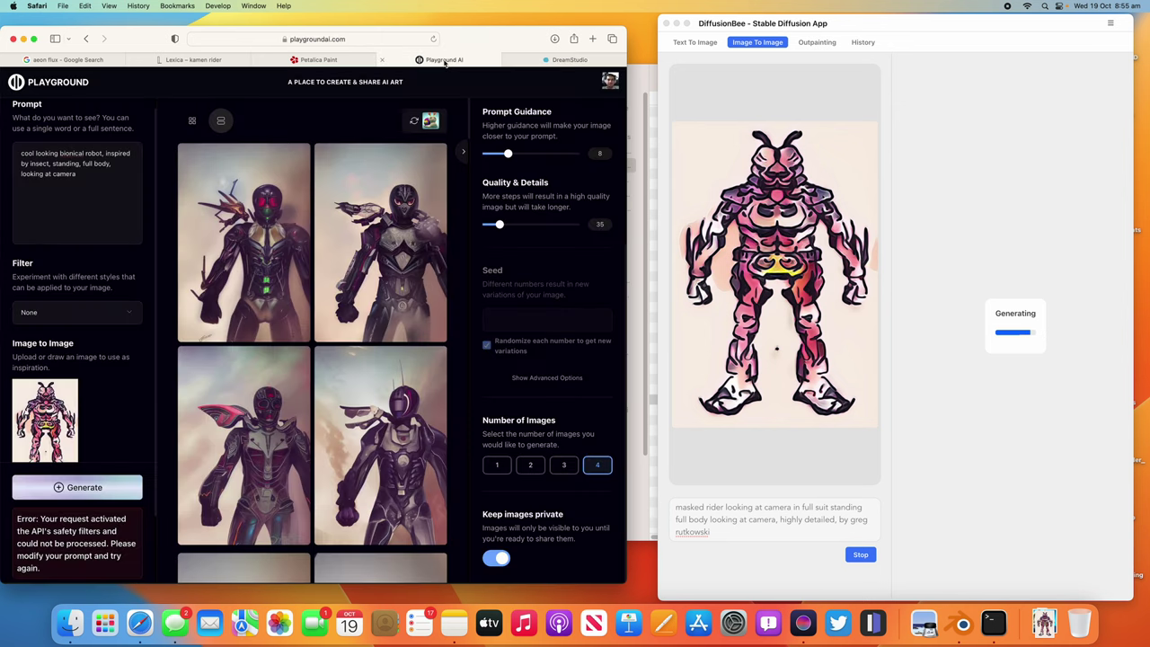
left_click(95, 312)
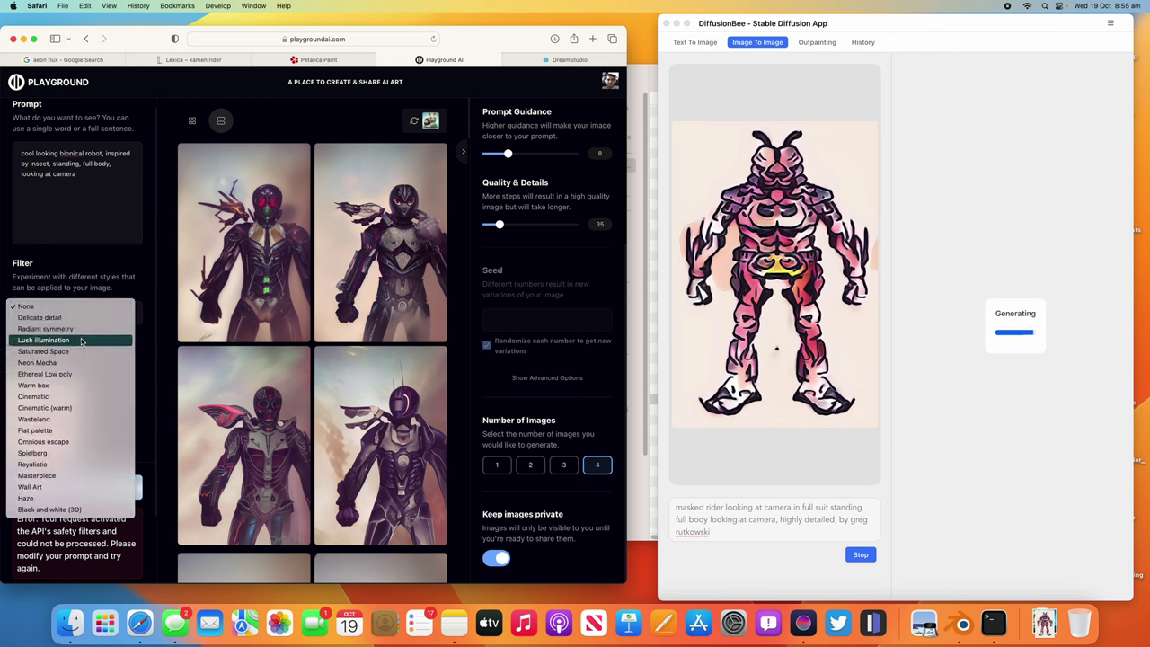
left_click(81, 341)
scroll(76, 413, "down", 2)
left_click_drag(63, 425, 52, 426)
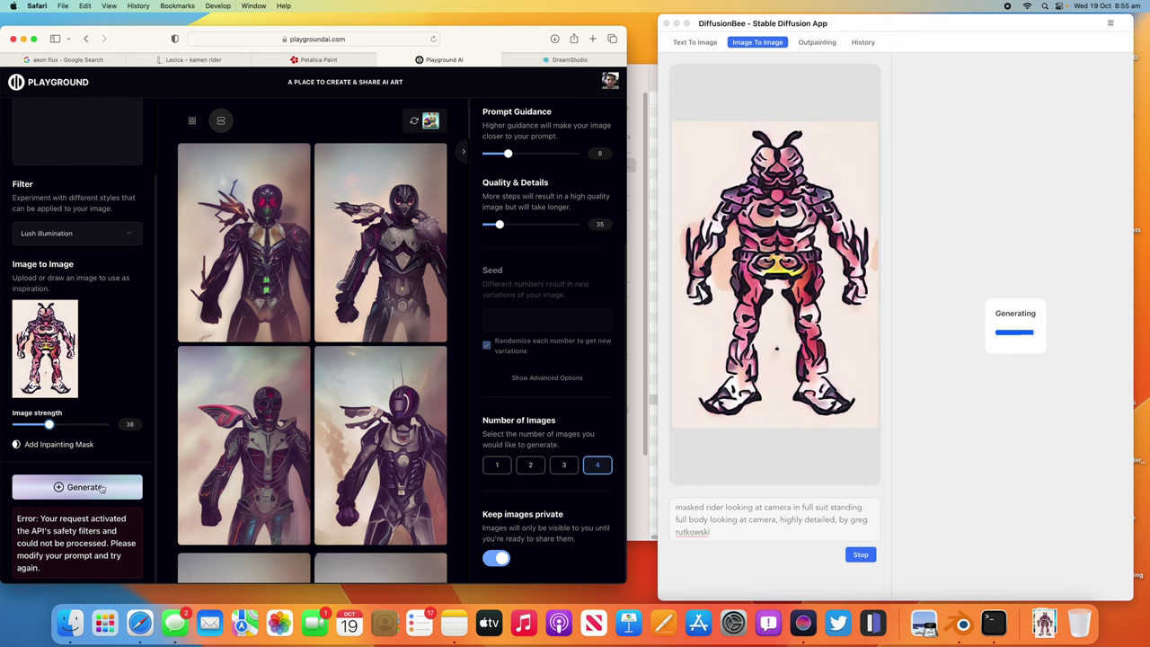
left_click(101, 488)
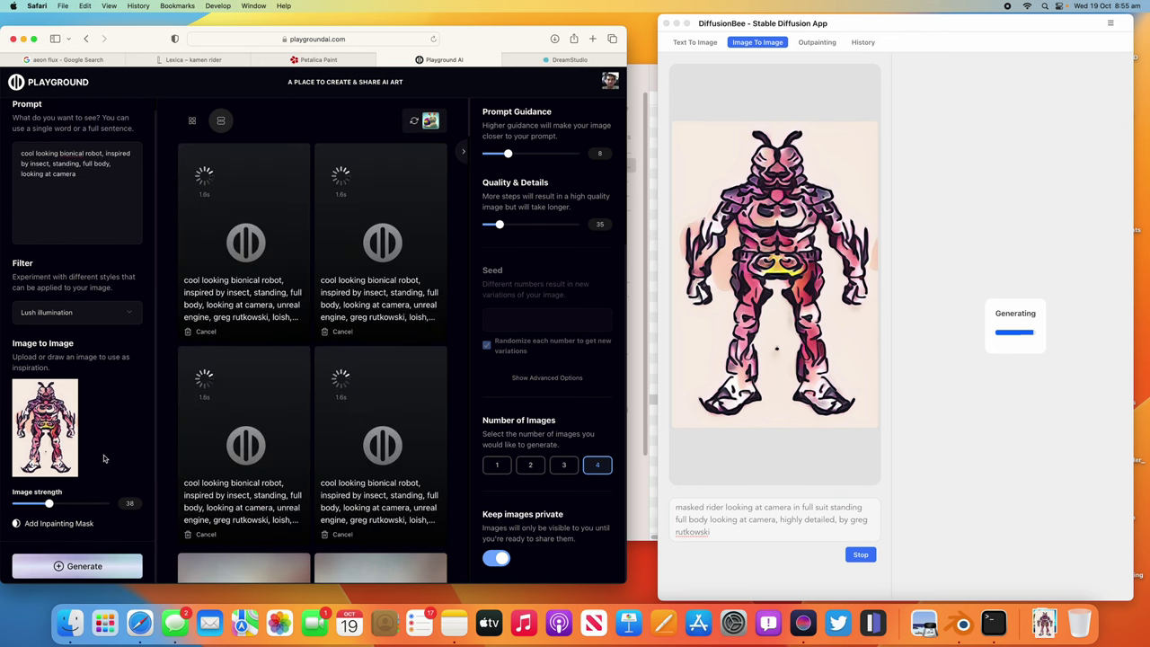
Add "wearing armour" after "robot" in the prompt and generate a new set of images.
left_click(101, 153)
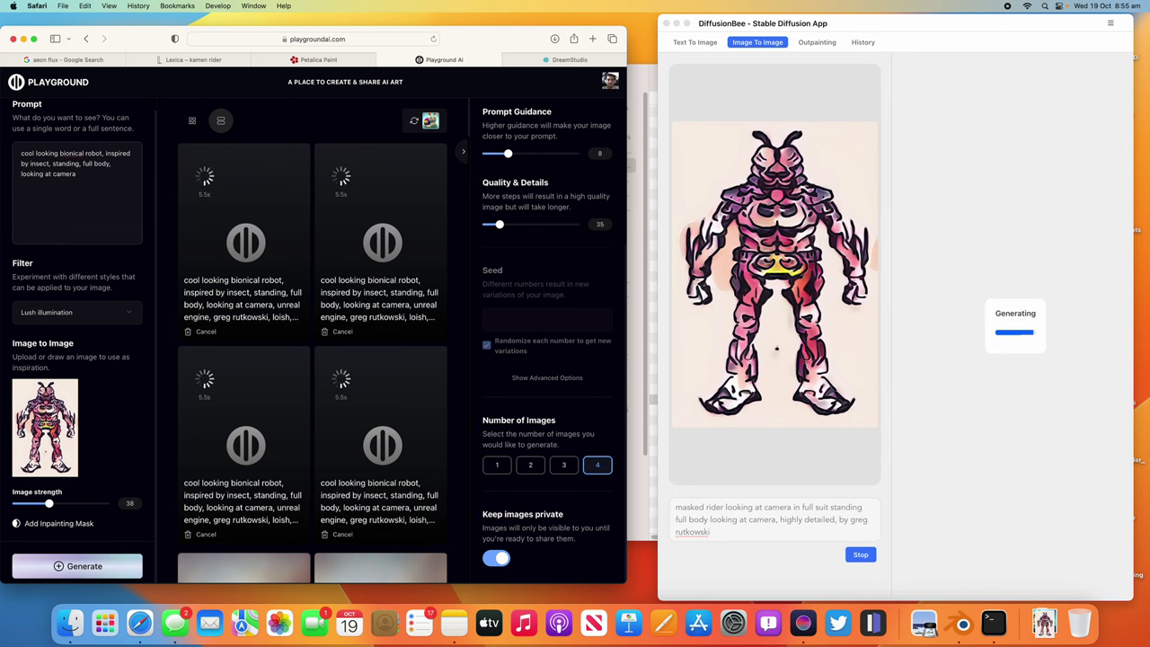
type("wearing ")
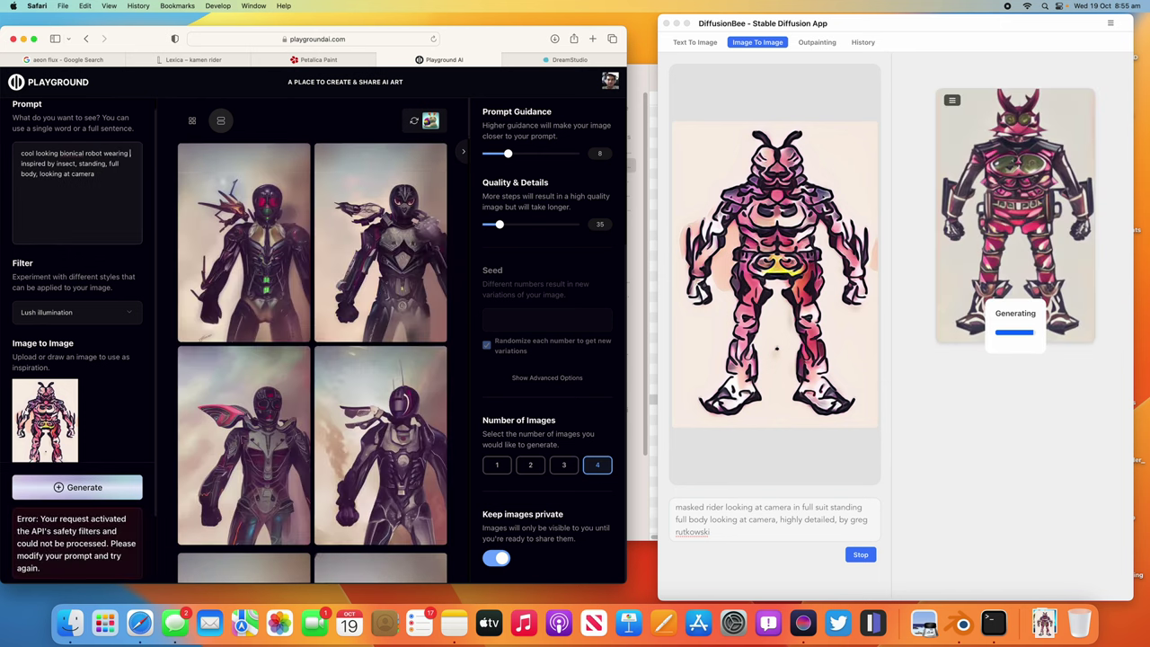
type("armour")
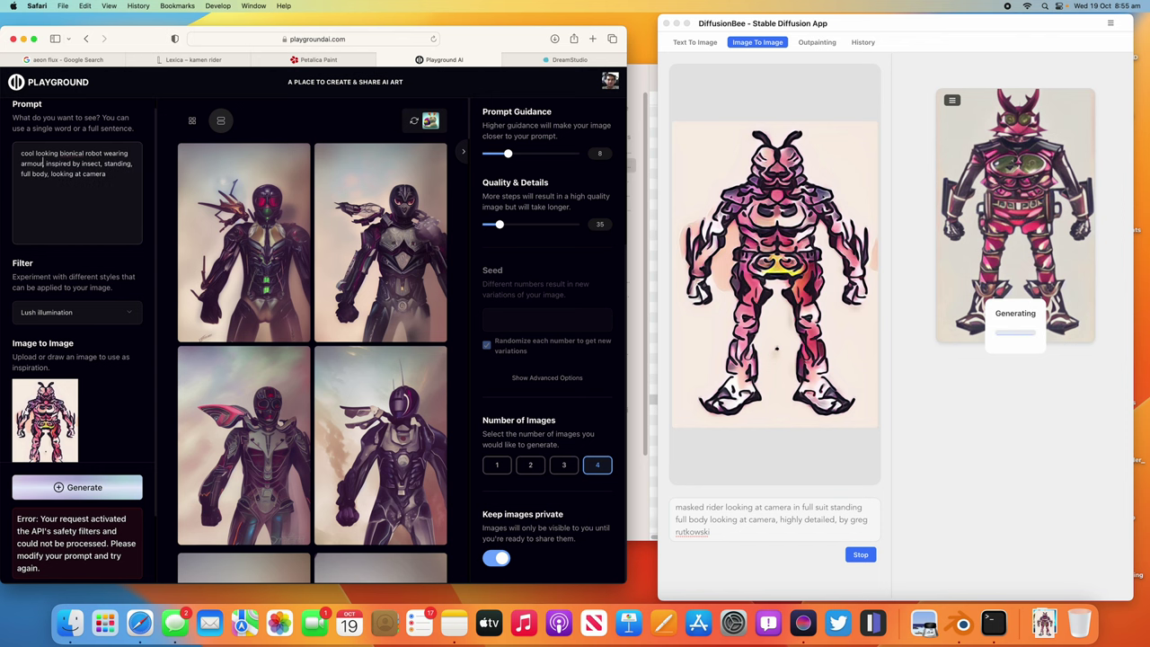
left_click(112, 492)
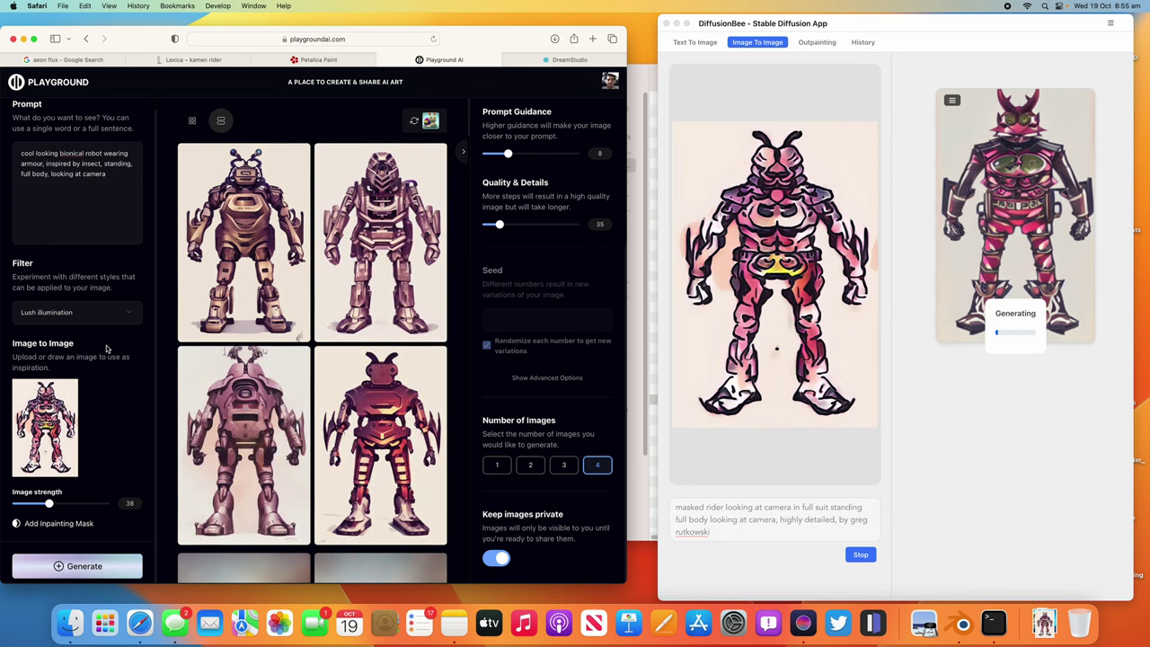
Raise the image strength to 40 and generate another set of the armoured robot.
mouse_move(226, 303)
mouse_move(206, 426)
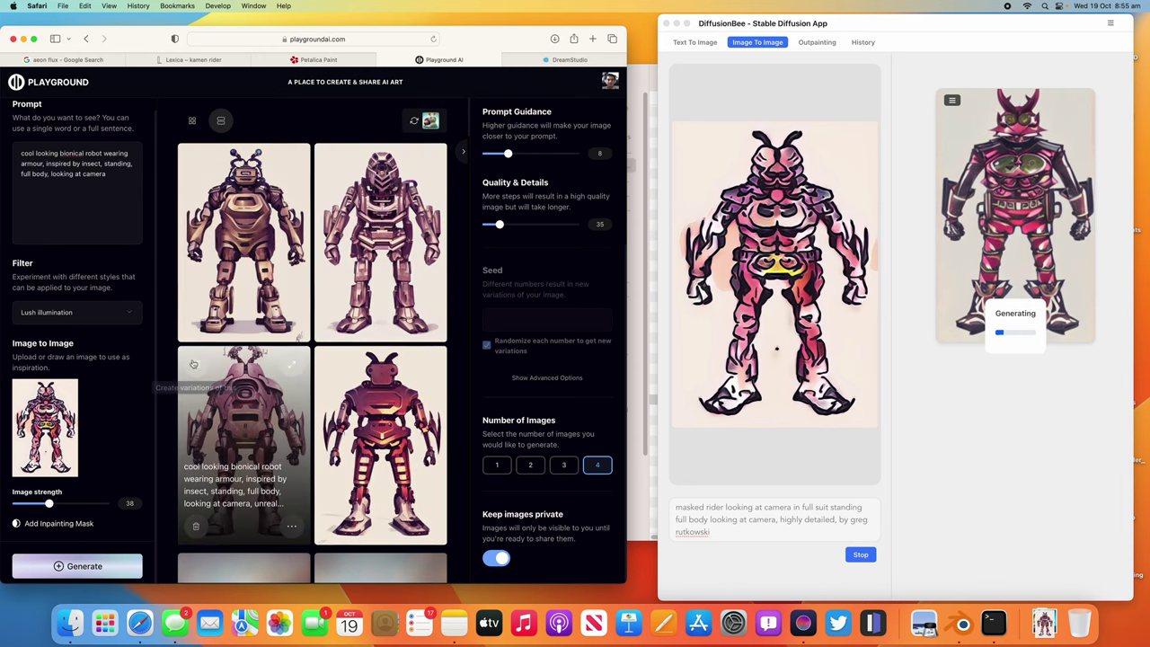
mouse_move(414, 189)
mouse_move(247, 231)
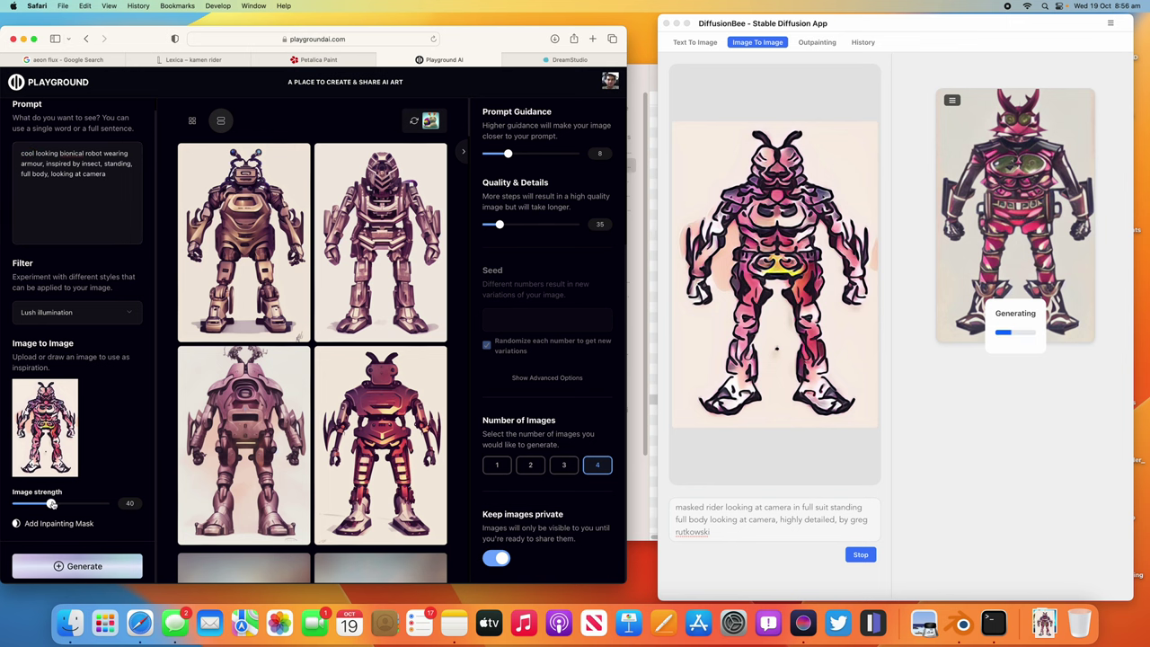
left_click(77, 566)
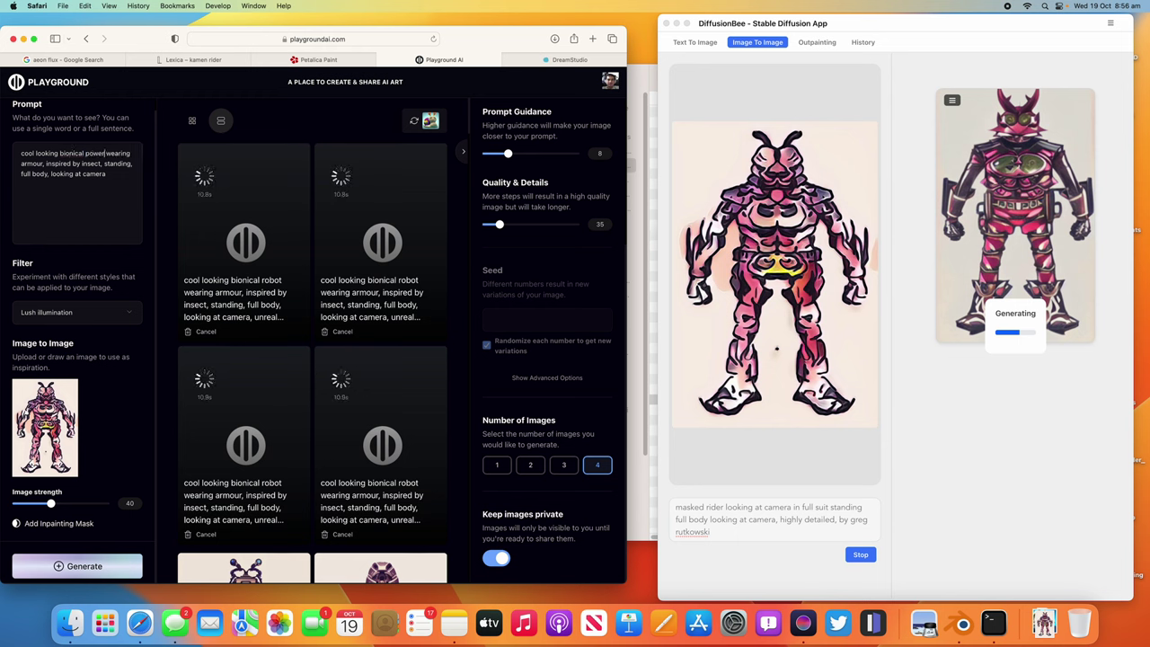
Replace "robot" with "power rangers" in the prompt, choose the Delicate detail filter, set image strength to 51 and generate.
type("rangers")
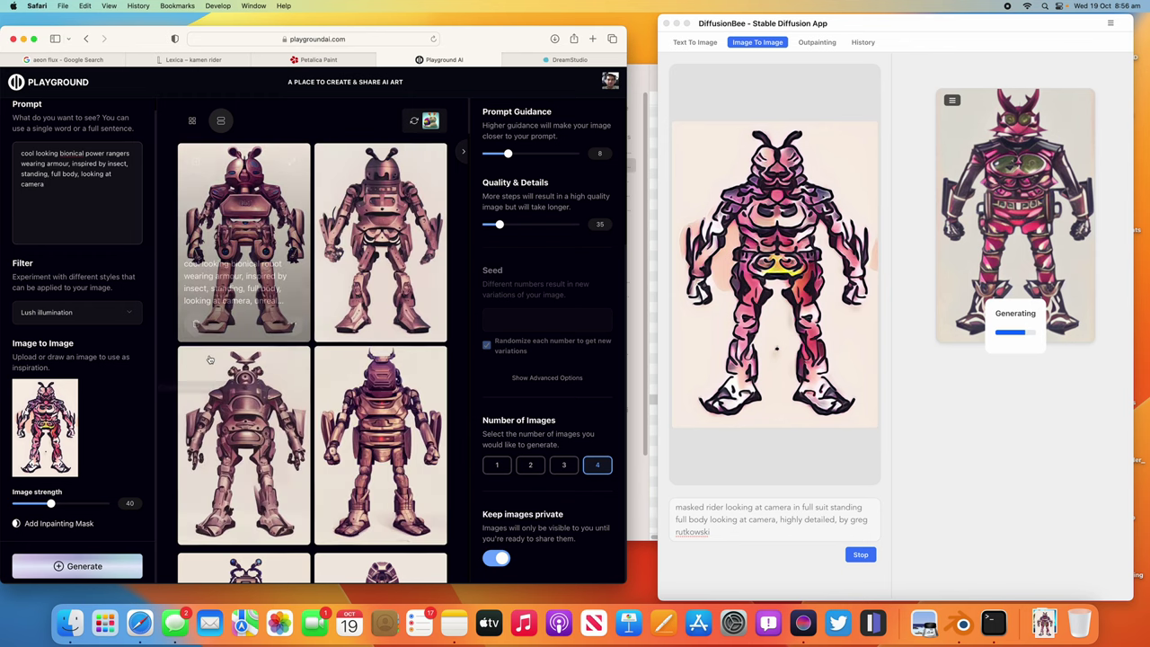
left_click(89, 312)
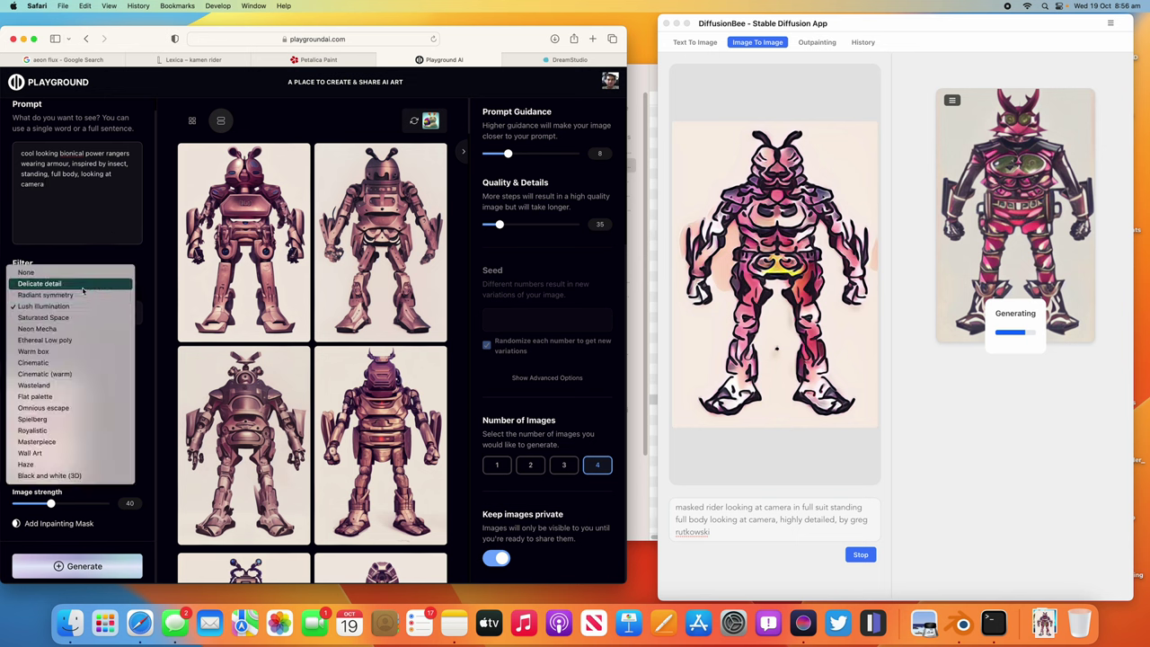
left_click(54, 284)
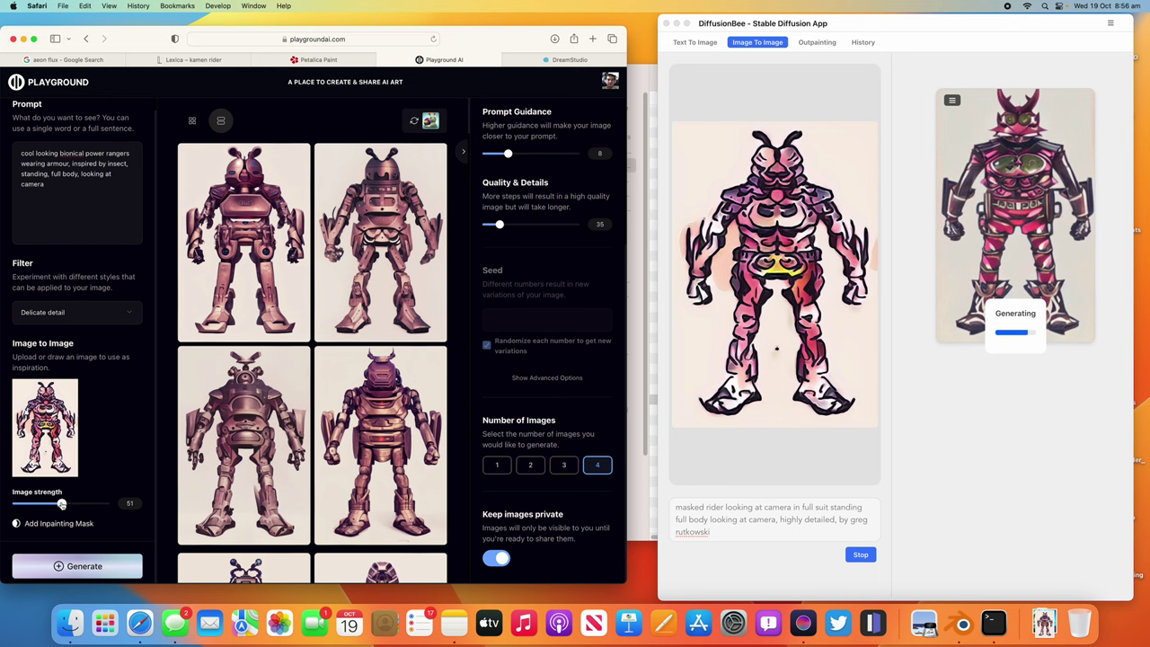
left_click(96, 566)
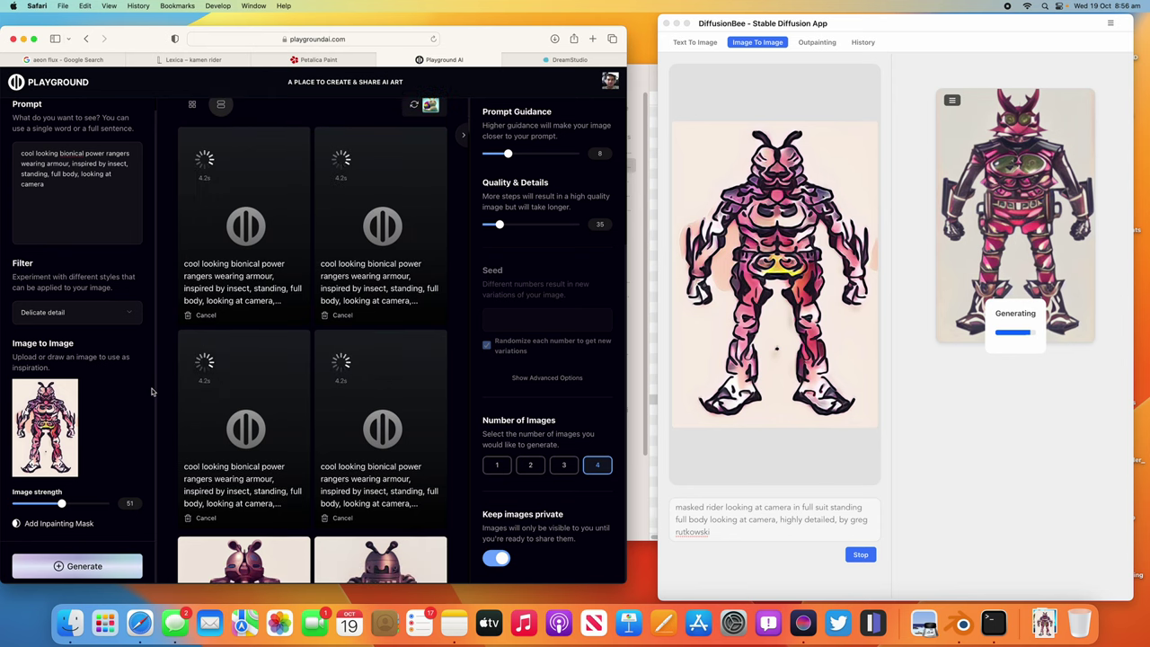
Compare the generated robot images in the results gallery with the newly requested power rangers set.
scroll(224, 360, "down", 5)
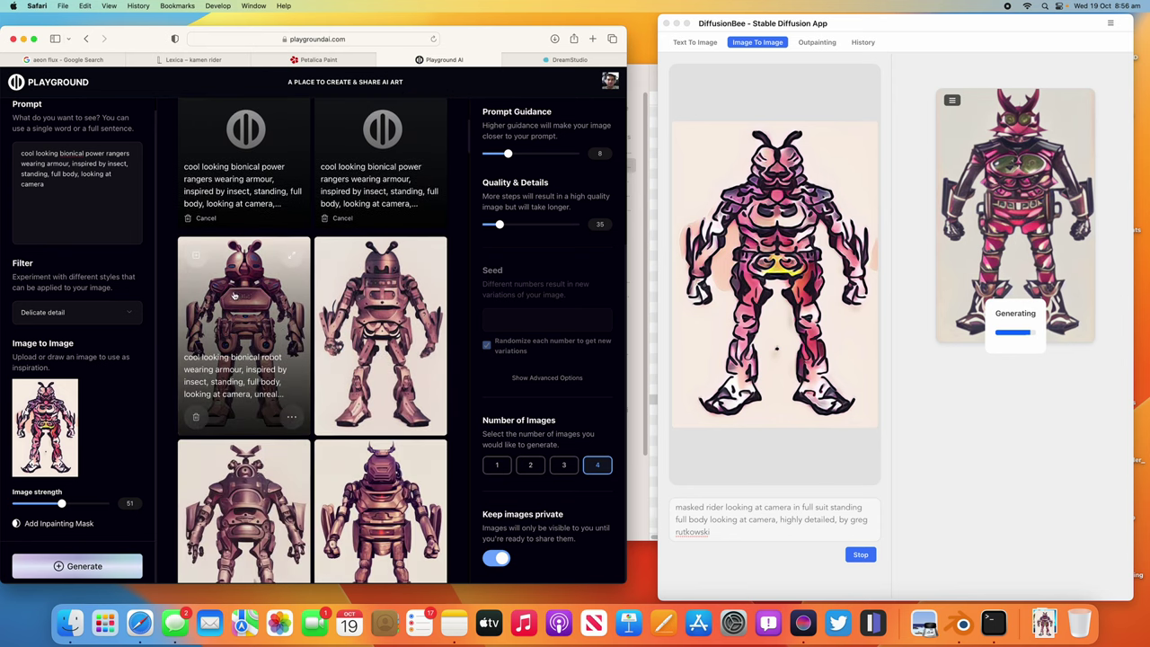
scroll(193, 376, "down", 3)
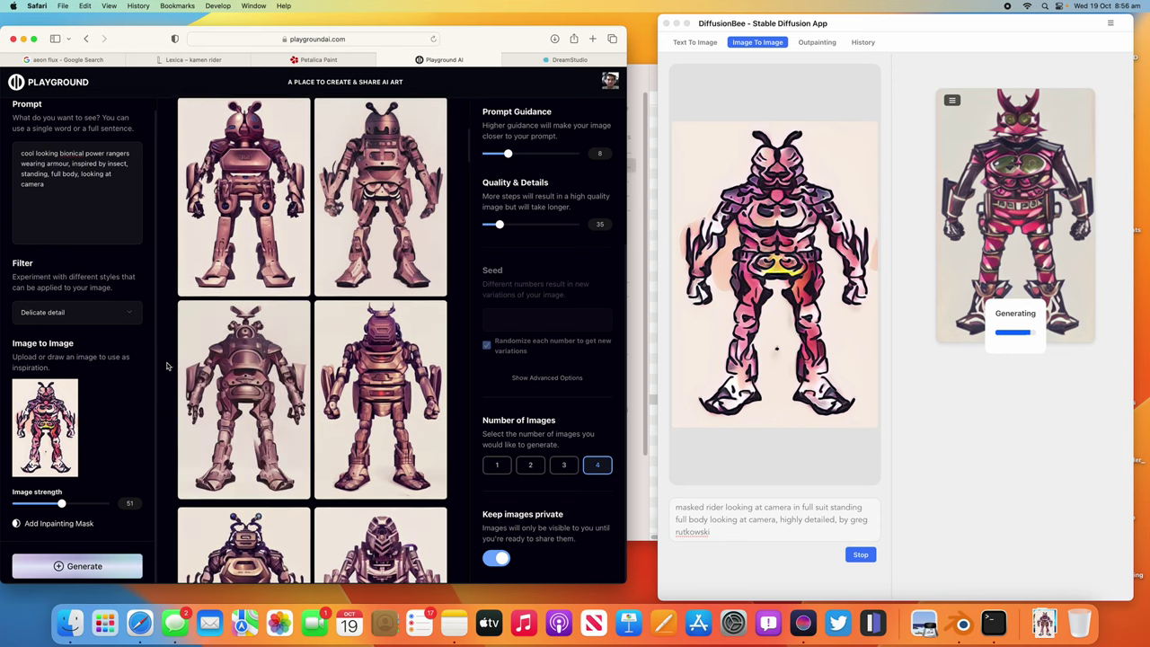
scroll(184, 374, "down", 6)
scroll(175, 372, "down", 1)
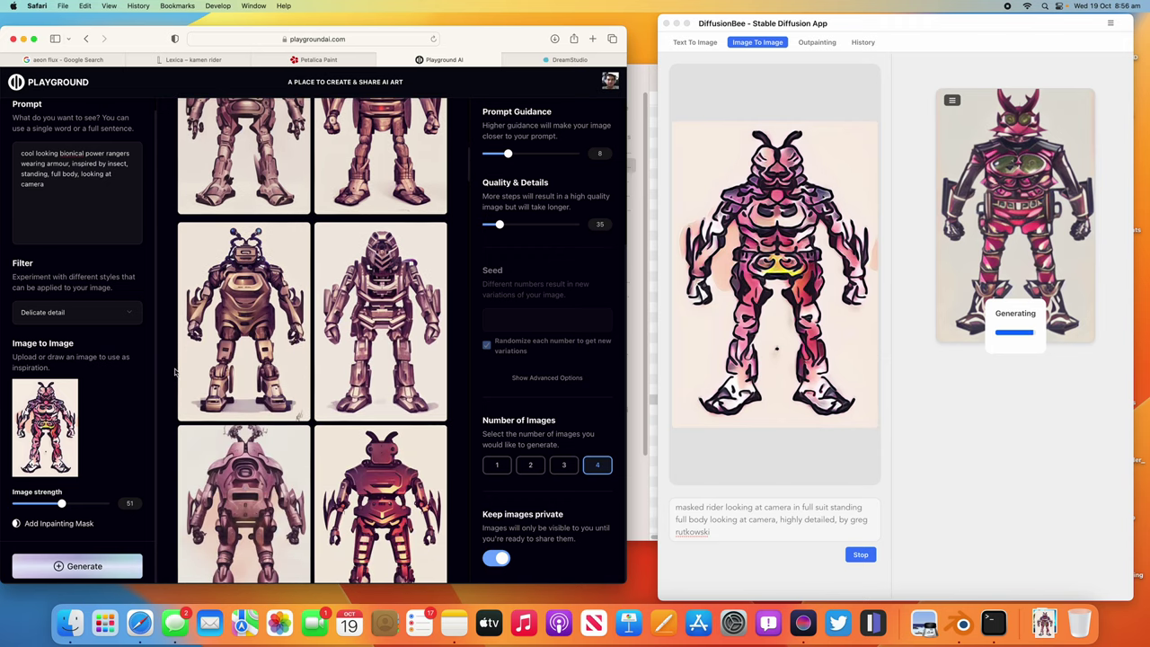
scroll(176, 372, "up", 8)
scroll(176, 328, "down", 4)
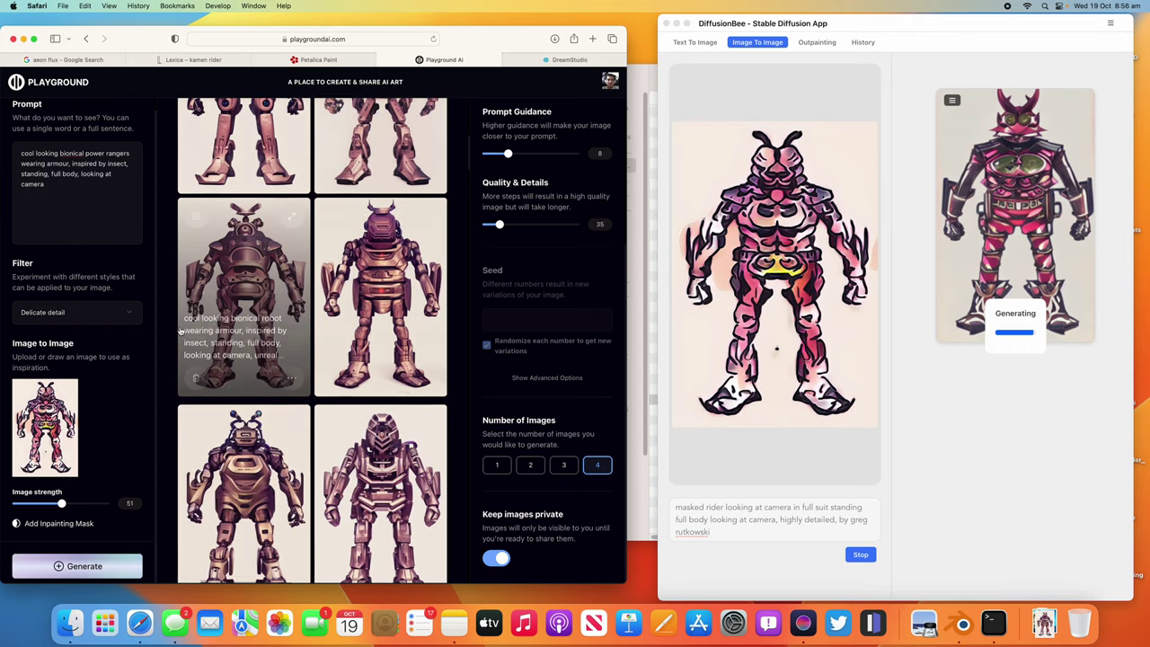
scroll(180, 328, "up", 6)
scroll(179, 324, "down", 5)
scroll(270, 305, "up", 4)
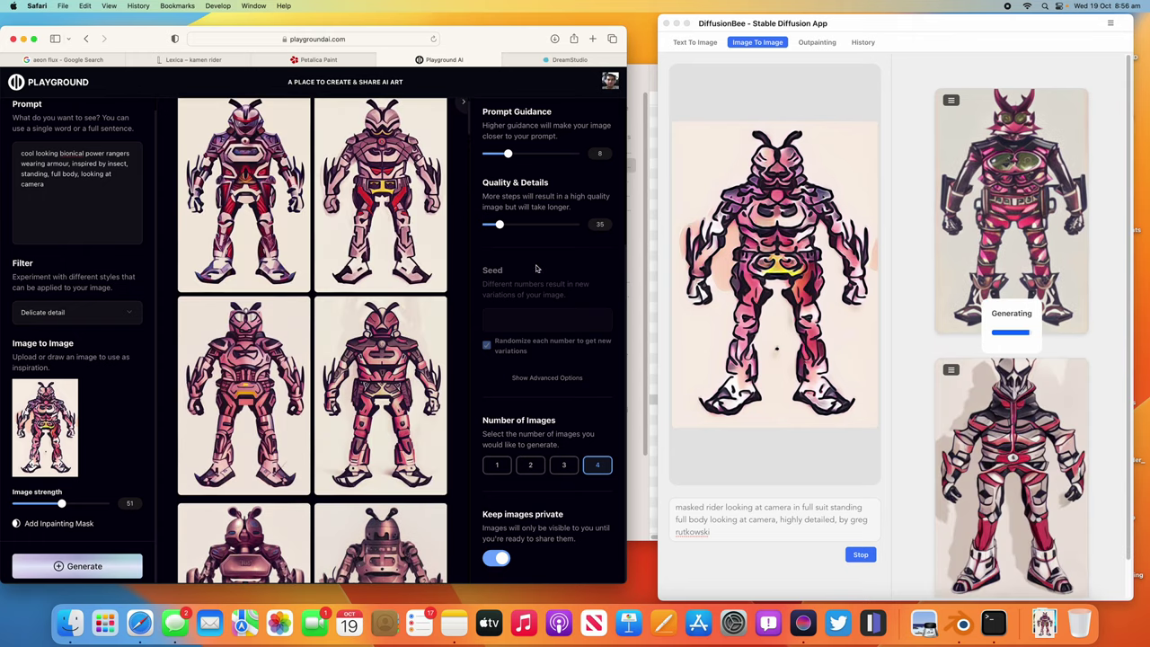
Set image strength to 44, prompt guidance to 10 and quality to 48, generate a new set, and enlarge the browser window.
scroll(377, 269, "up", 3)
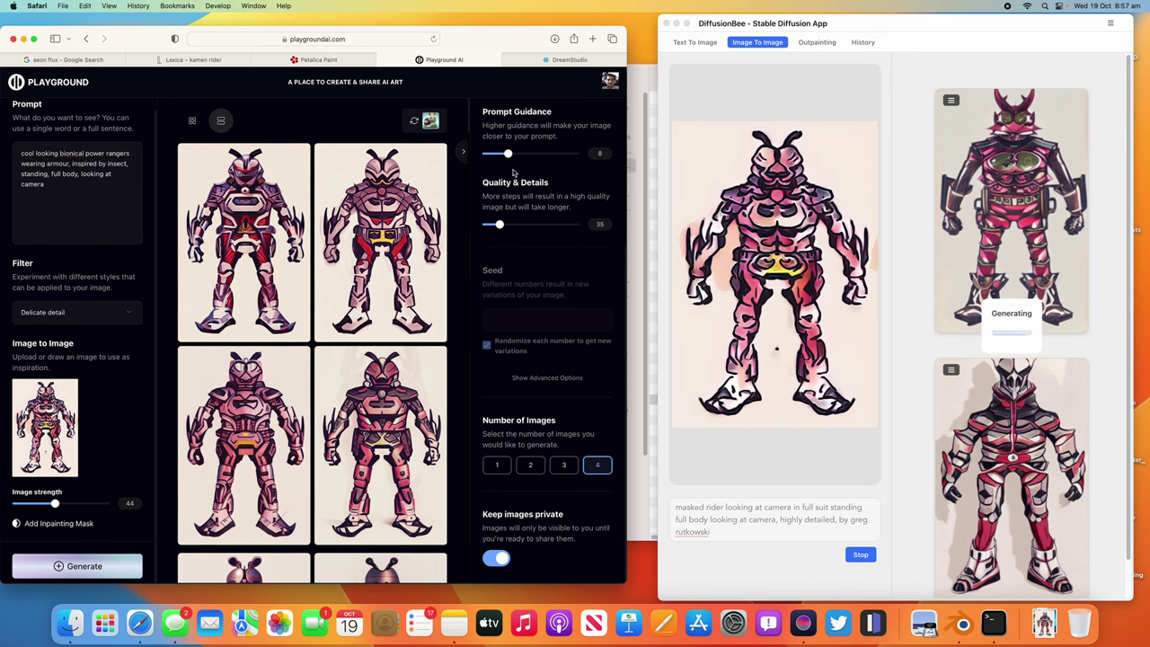
left_click_drag(510, 225, 507, 225)
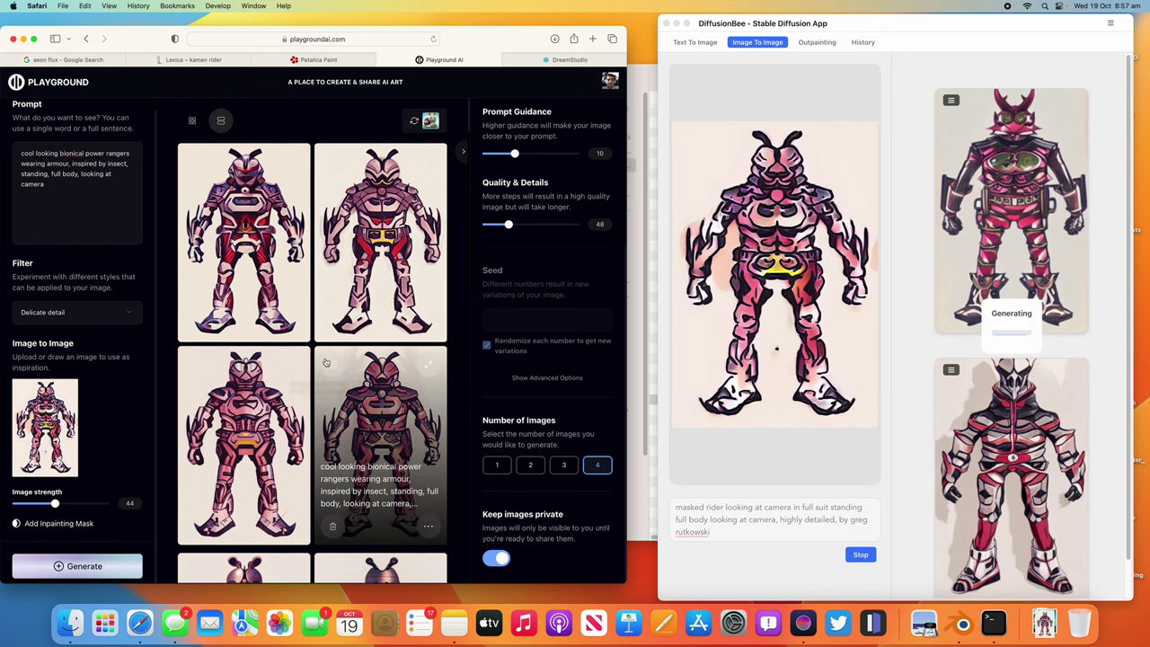
left_click(109, 568)
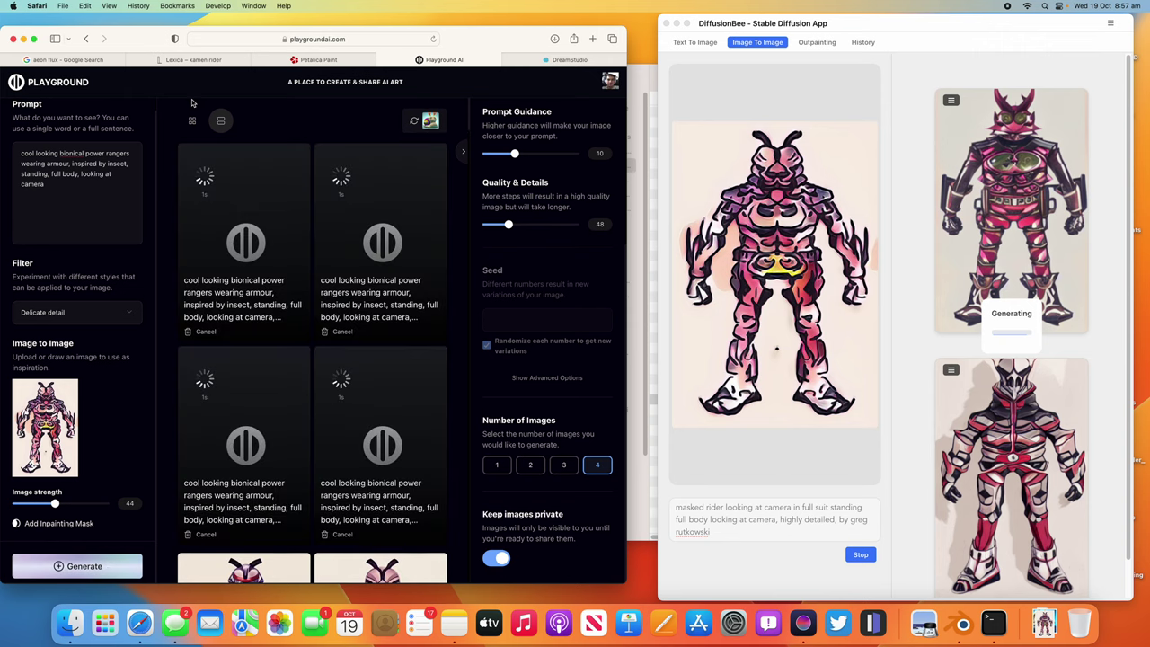
left_click_drag(133, 39, 134, 27)
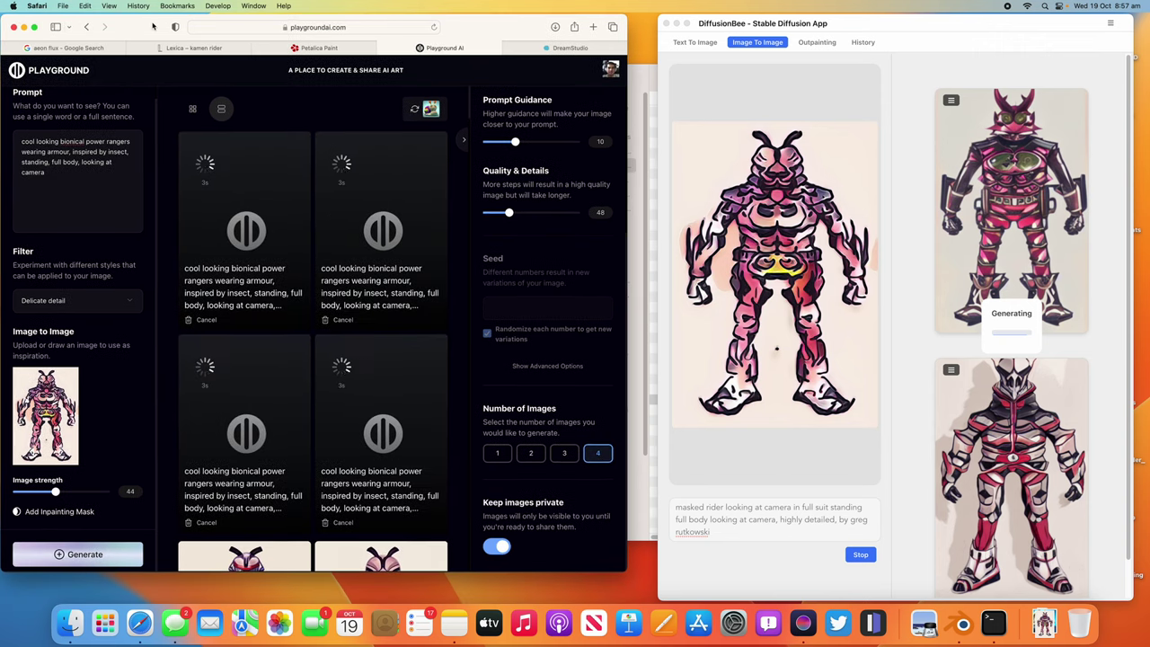
left_click_drag(628, 565, 638, 587)
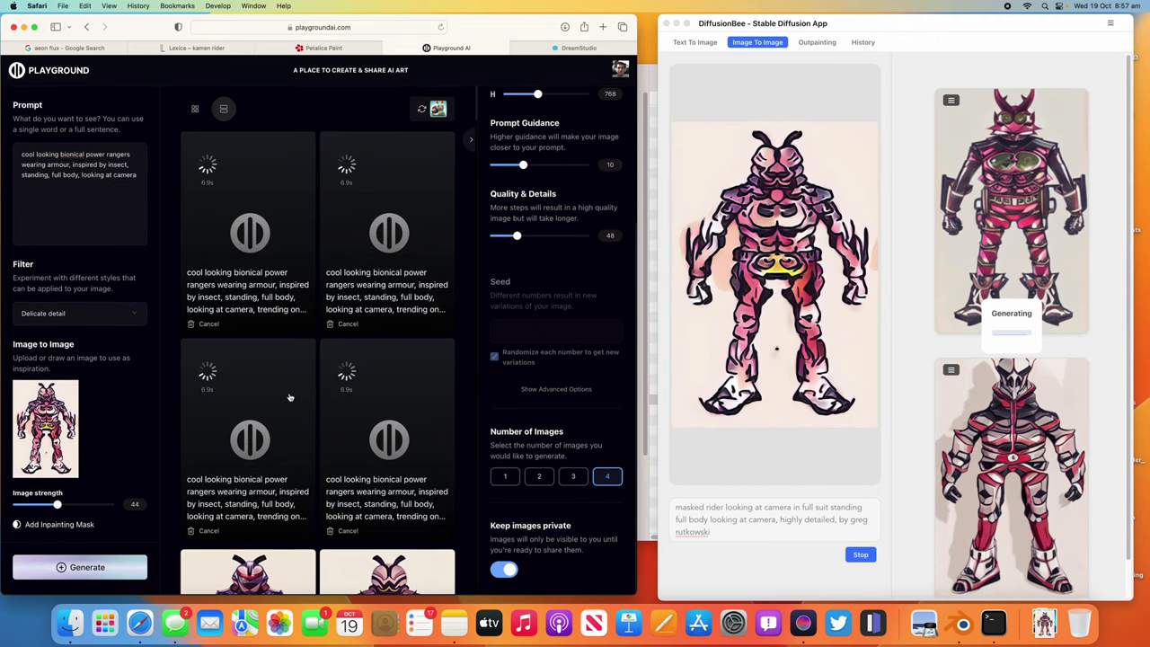
Switch to DreamStudio and download its two unblurred kamen rider images.
left_click(582, 48)
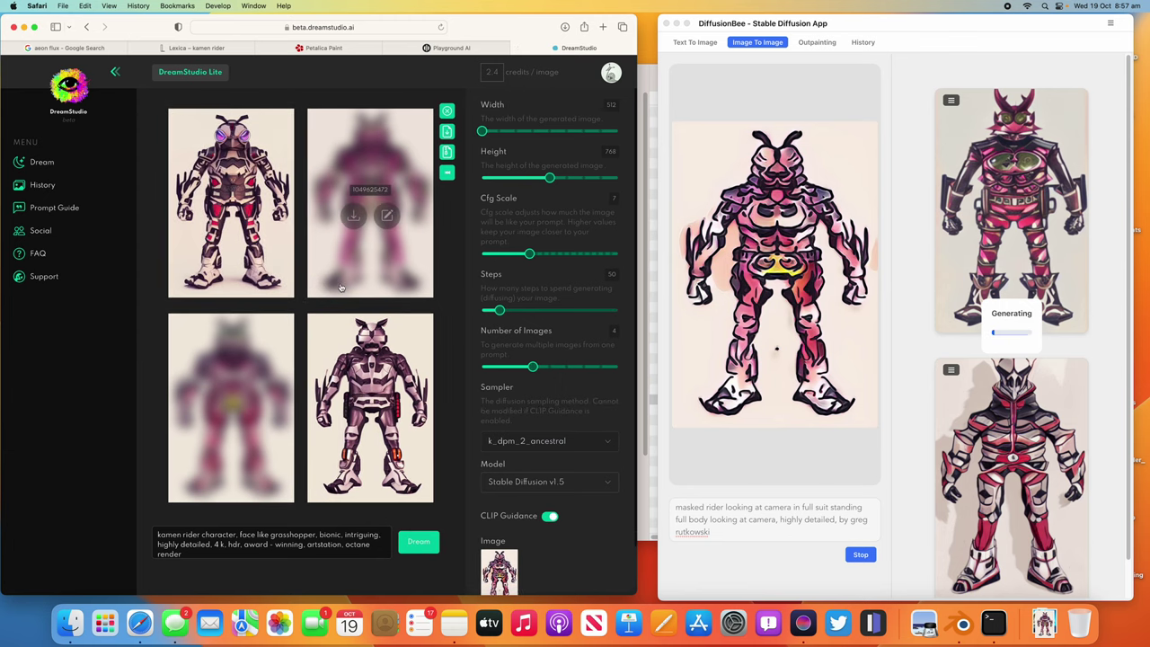
mouse_move(214, 218)
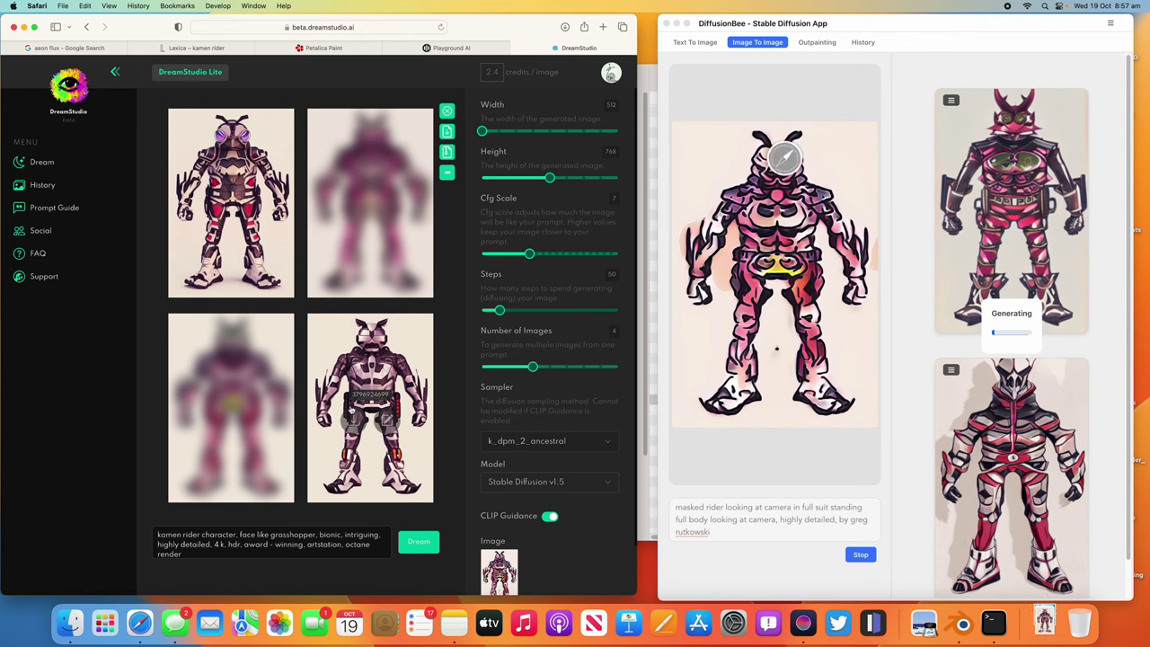
Return to Playground AI and download the two antennaed armoured robots in the row above the dark masked figures.
left_click(451, 47)
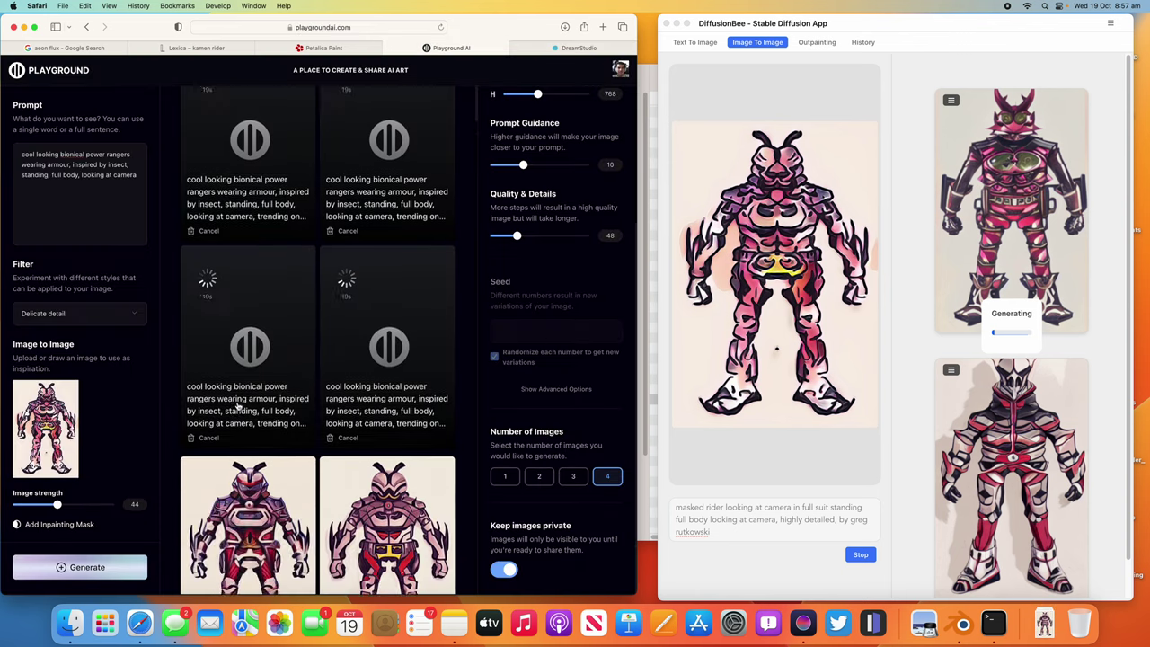
scroll(230, 427, "down", 5)
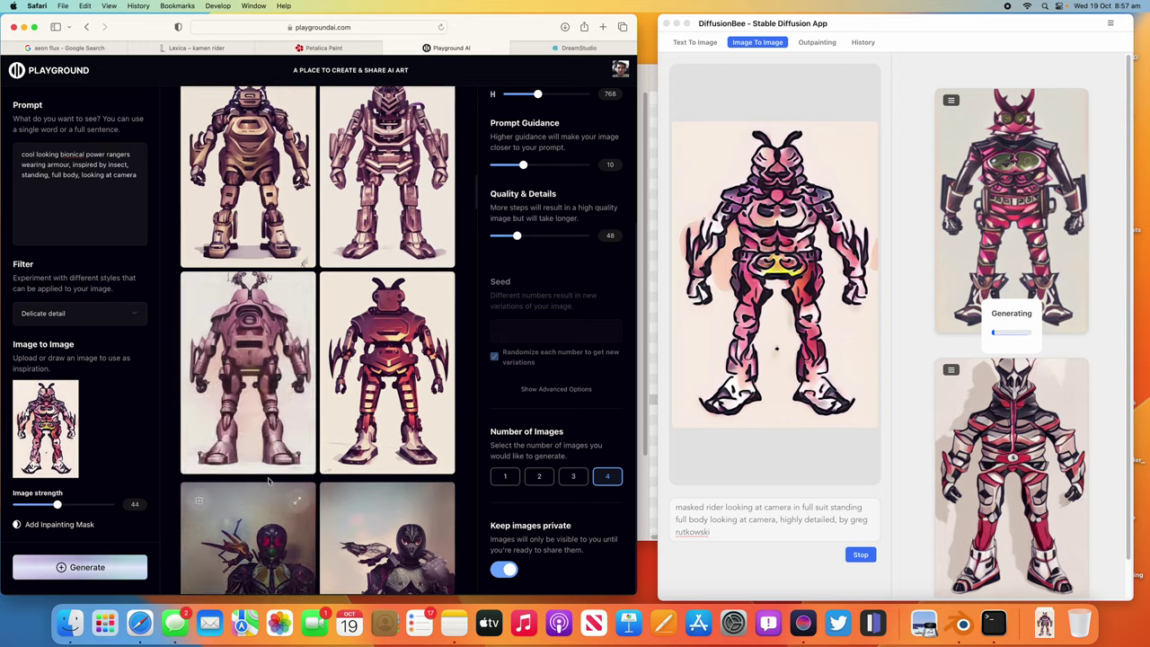
left_click(296, 455)
left_click(269, 378)
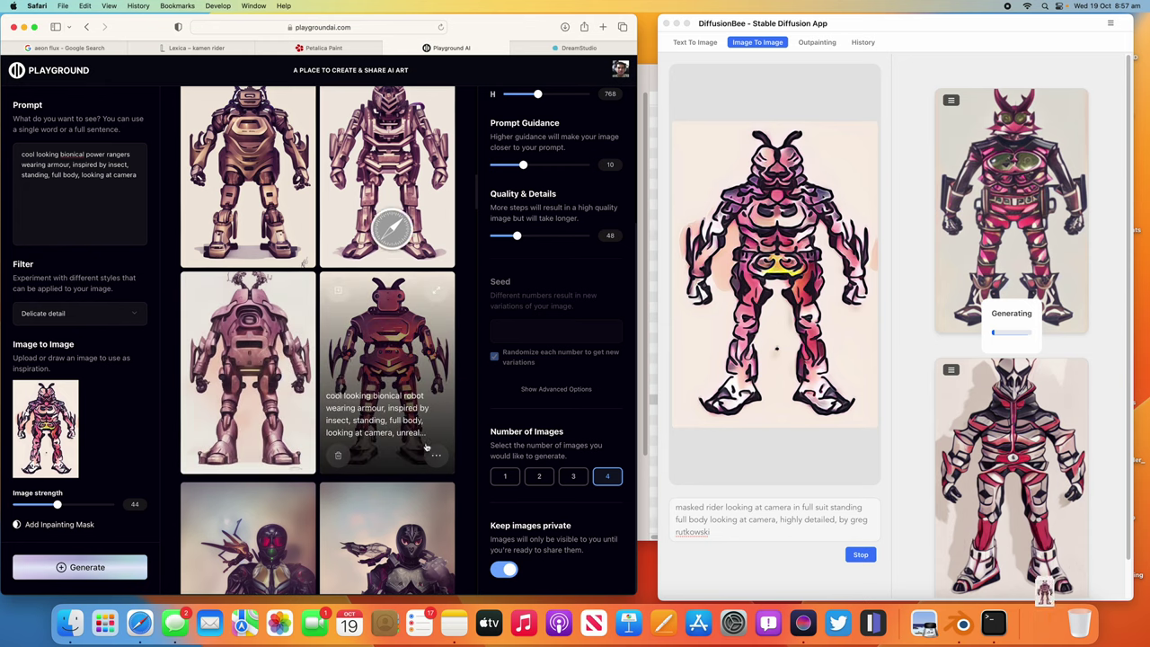
left_click(436, 456)
left_click(407, 381)
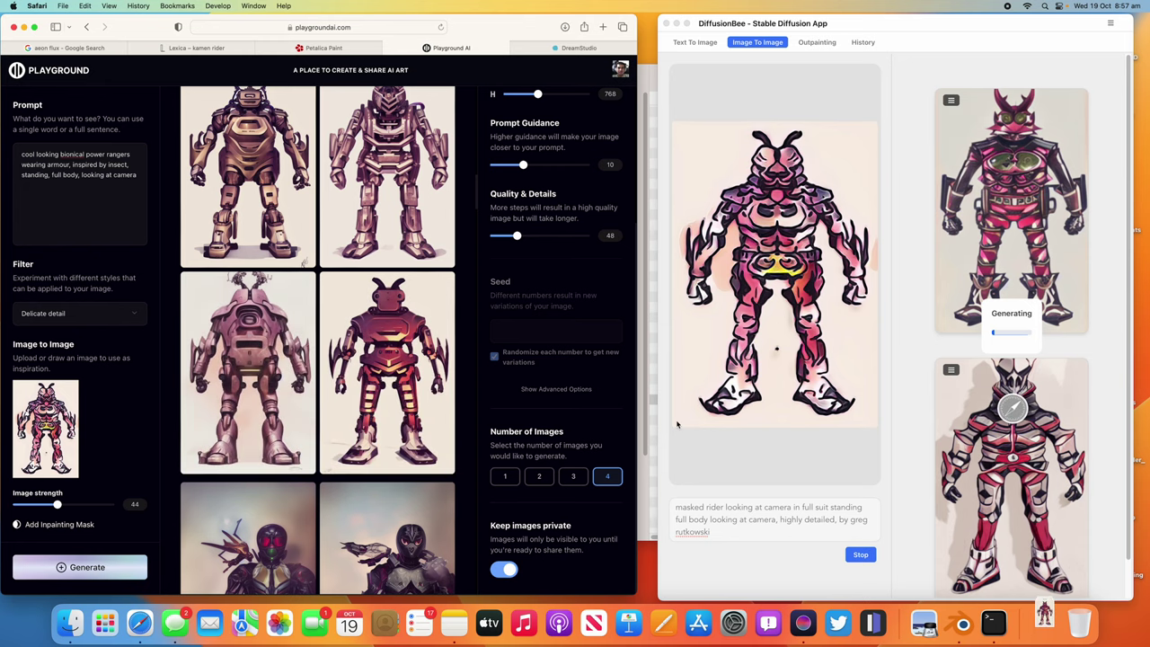
scroll(1006, 447, "down", 2)
scroll(1007, 447, "up", 2)
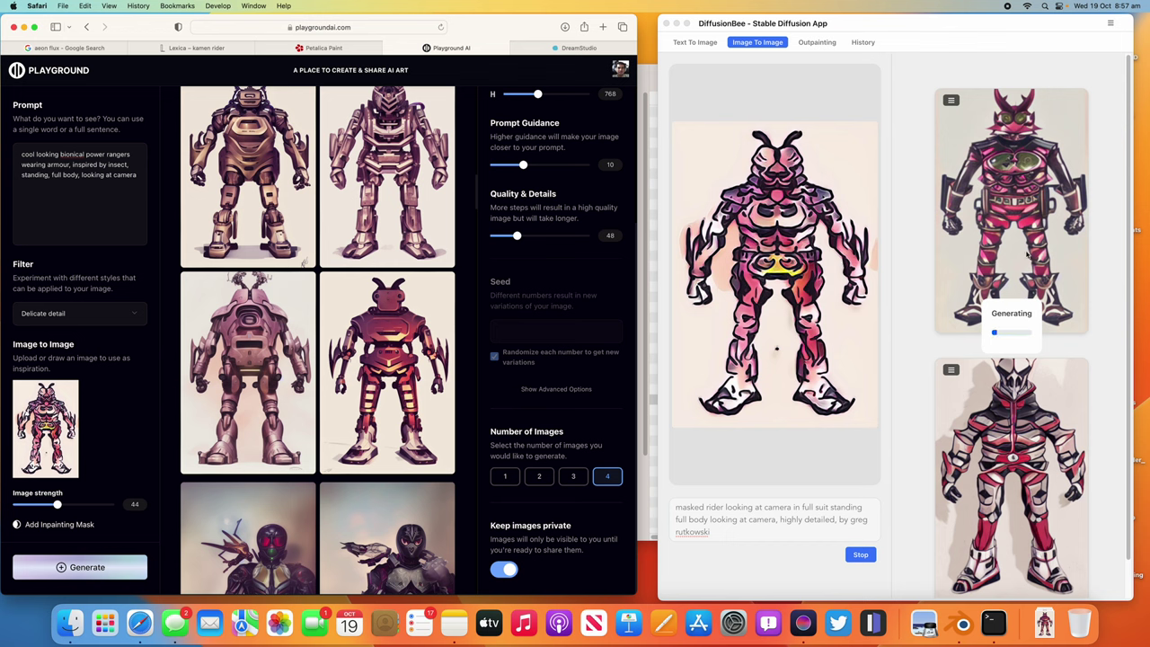
scroll(894, 404, "down", 1)
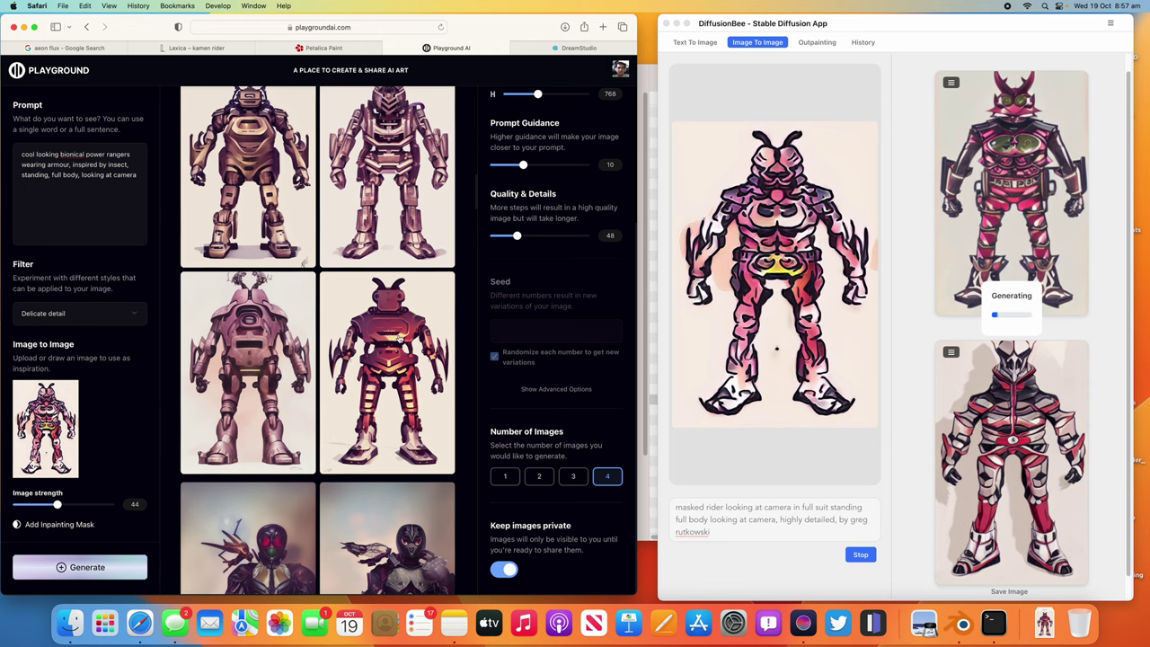
Download more of the armoured robot images from the earlier sets in the Playground gallery.
mouse_move(427, 447)
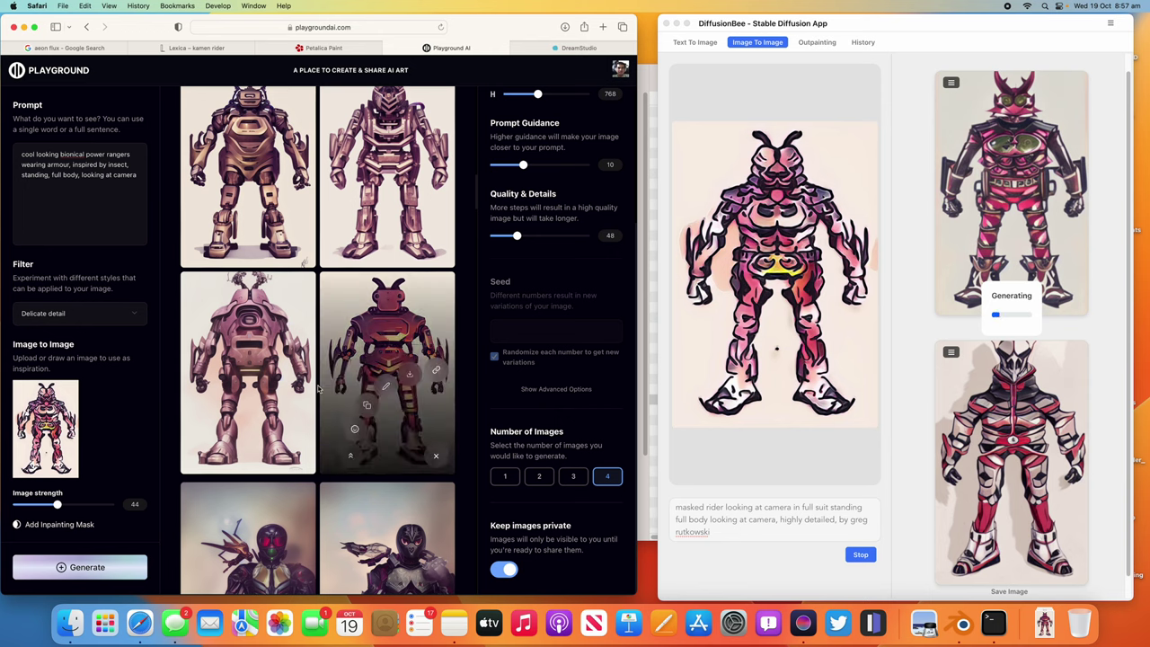
mouse_move(272, 374)
scroll(273, 375, "up", 3)
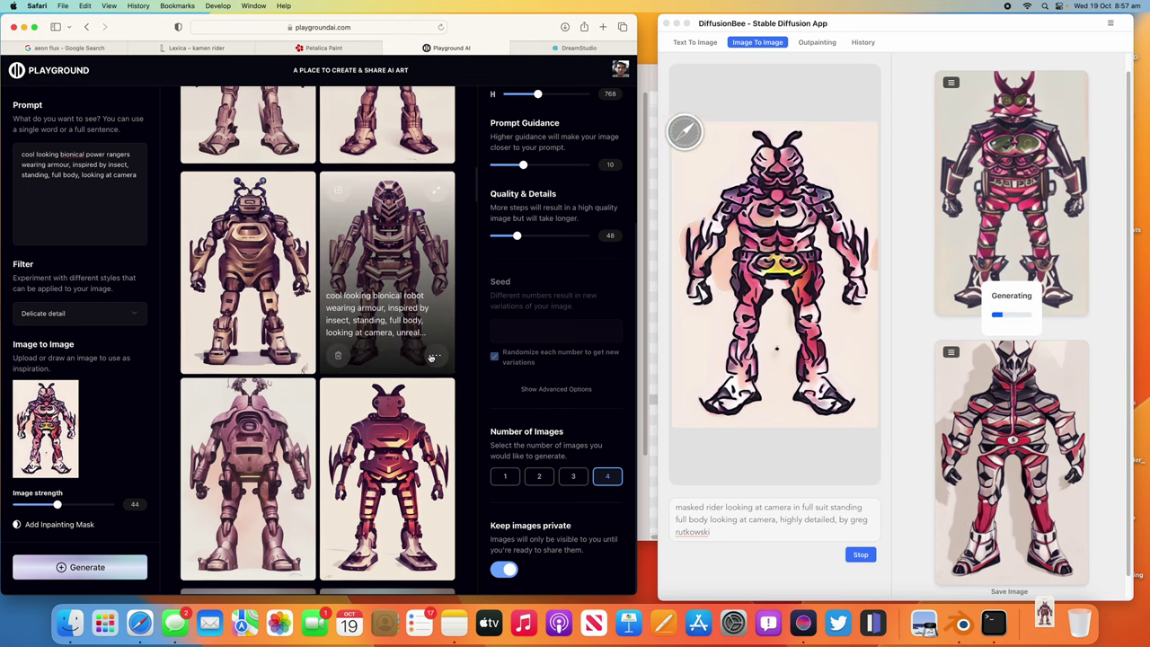
scroll(412, 327, "up", 1)
scroll(412, 327, "down", 3)
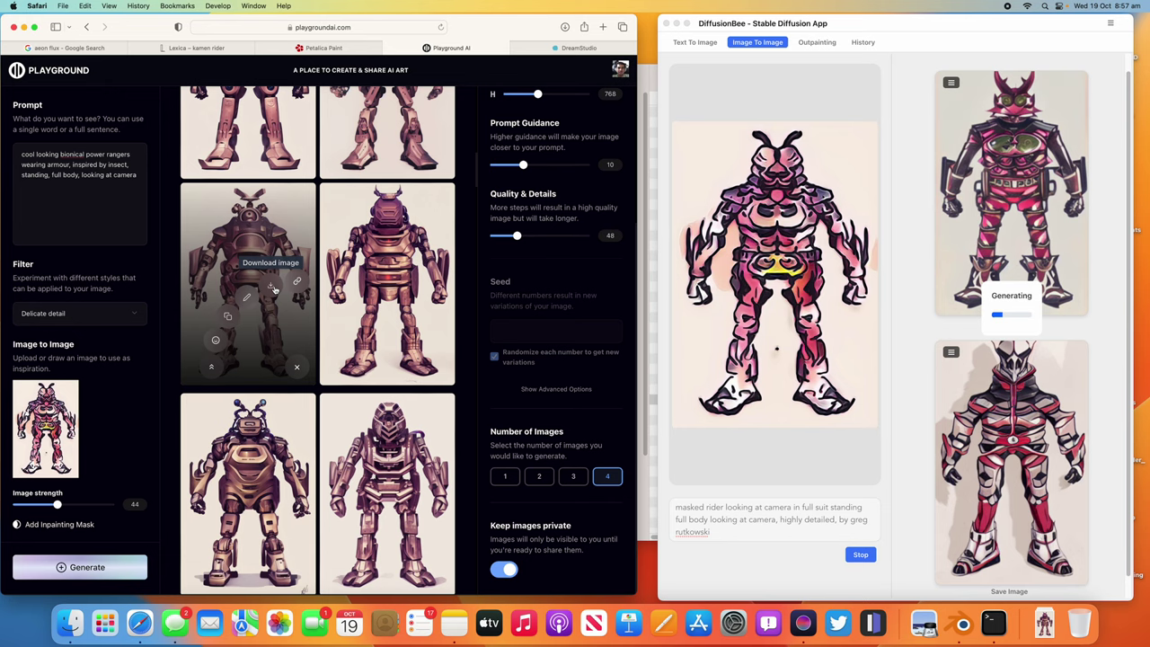
scroll(279, 272, "down", 3)
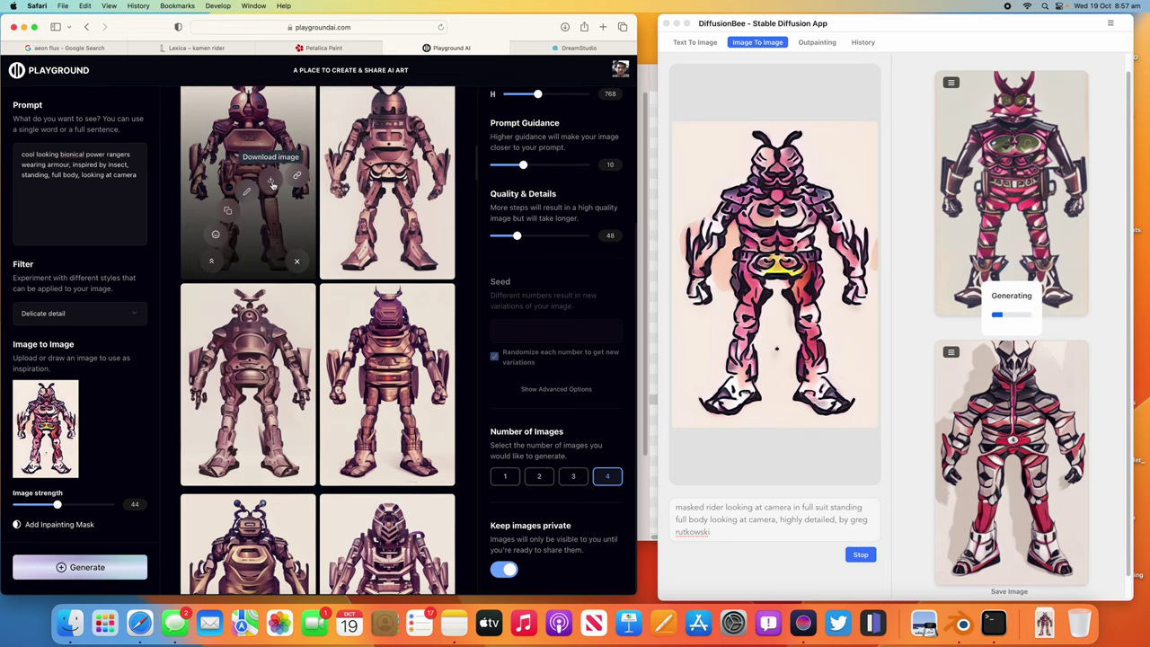
scroll(296, 314, "up", 5)
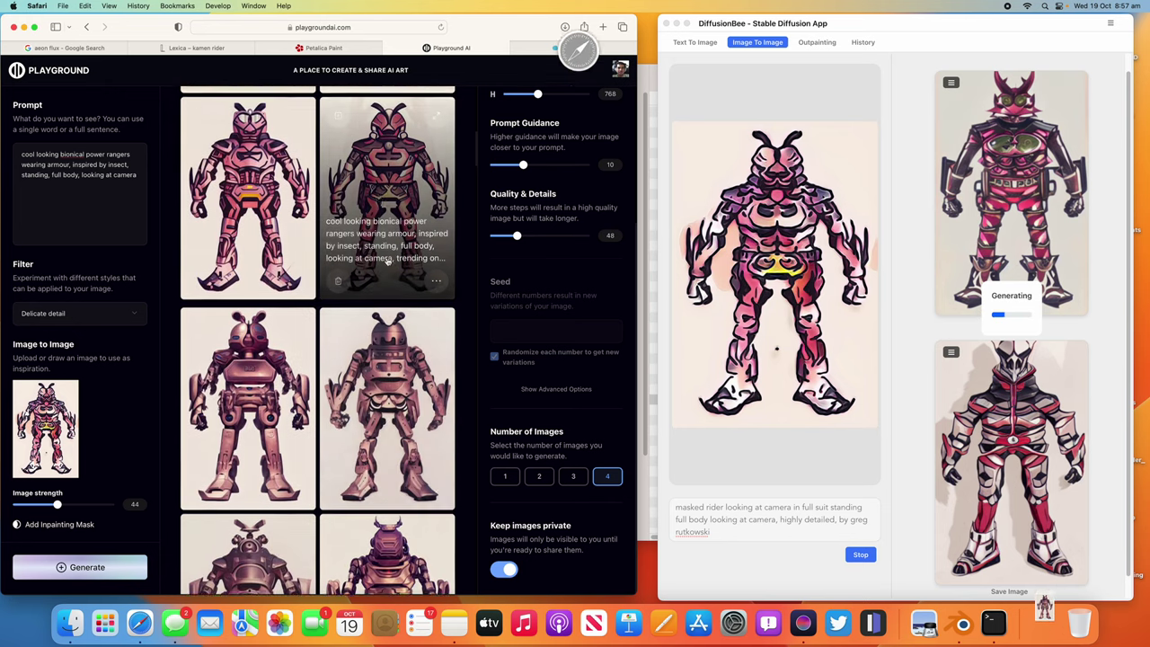
Download the power rangers designs from the newest set in the gallery.
scroll(295, 314, "up", 3)
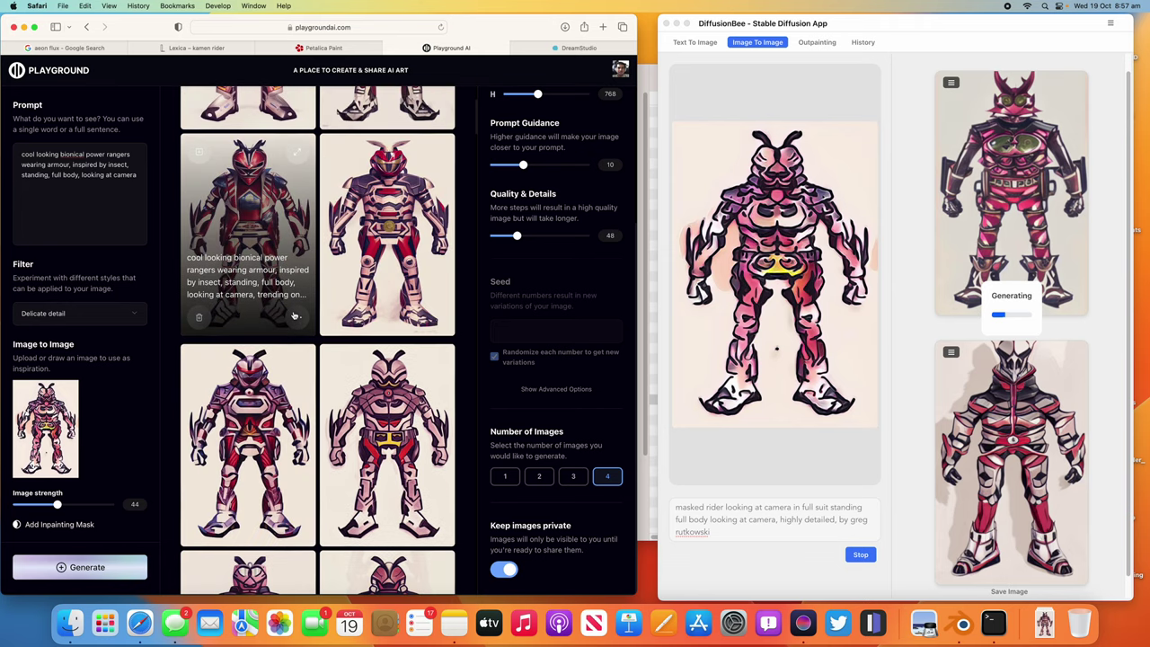
left_click(435, 319)
Lower the image strength to 36 and generate another power rangers set.
scroll(360, 287, "up", 3)
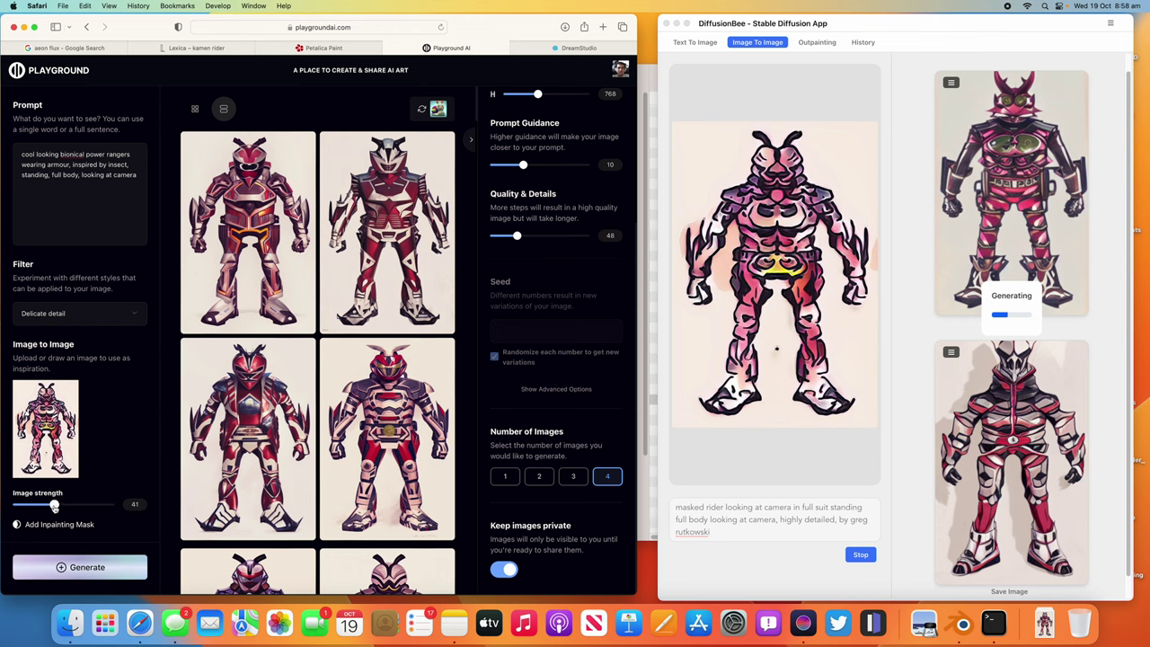
left_click(86, 567)
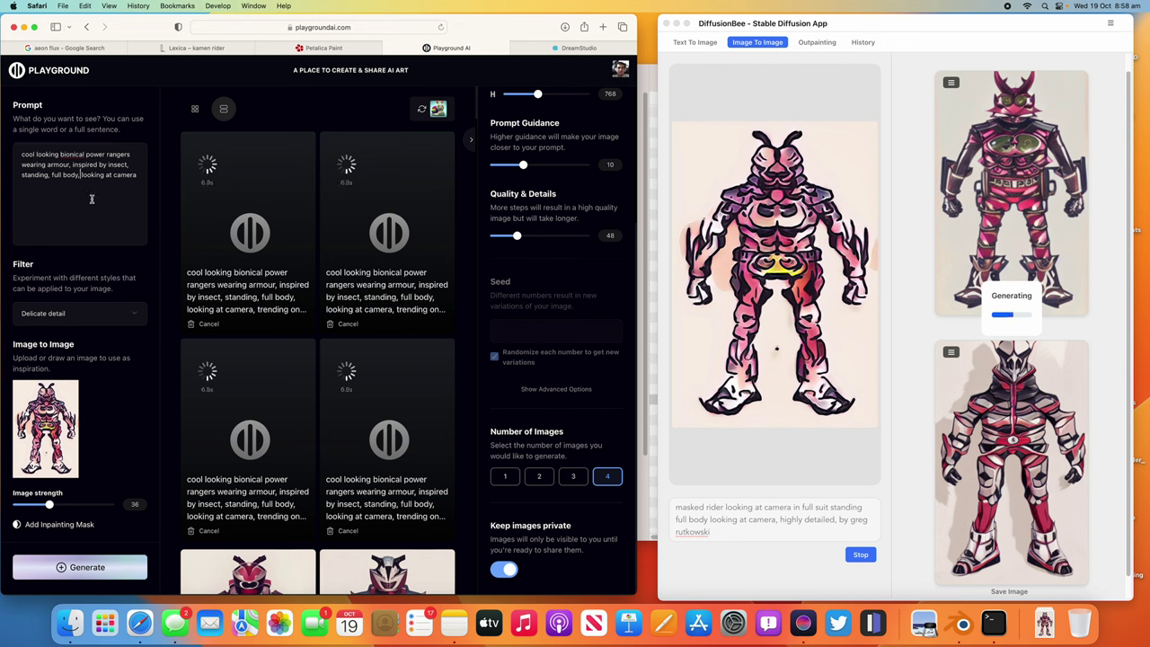
Insert "perfect figure proportion," after "full body," in the prompt.
type("perfe")
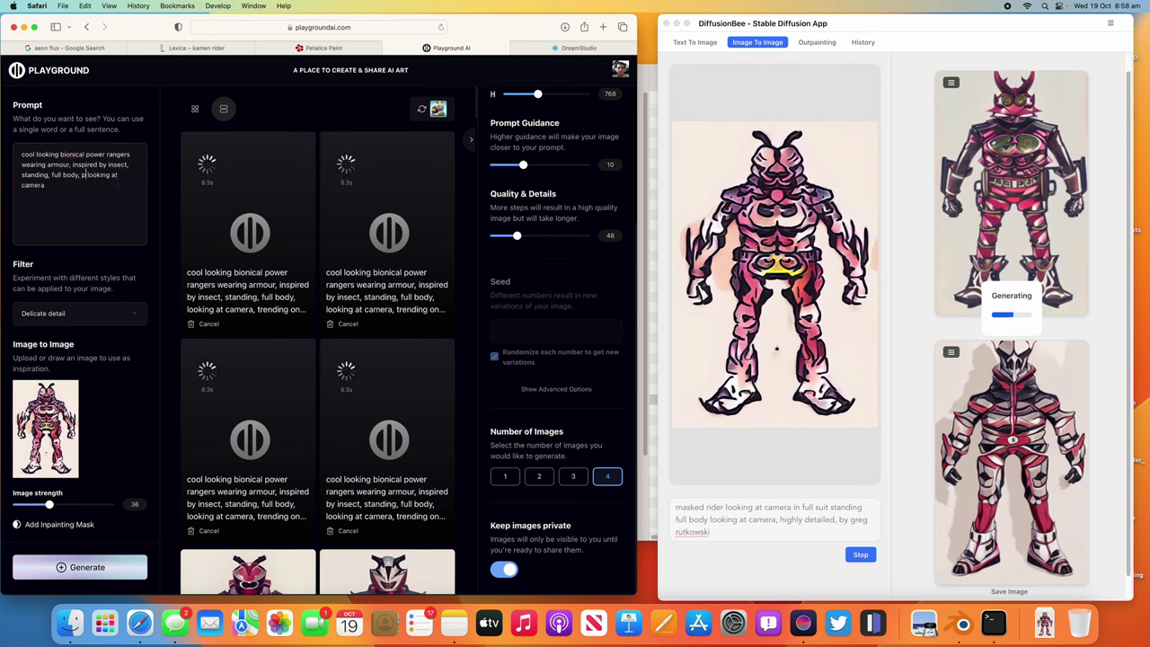
type("ct figure propot")
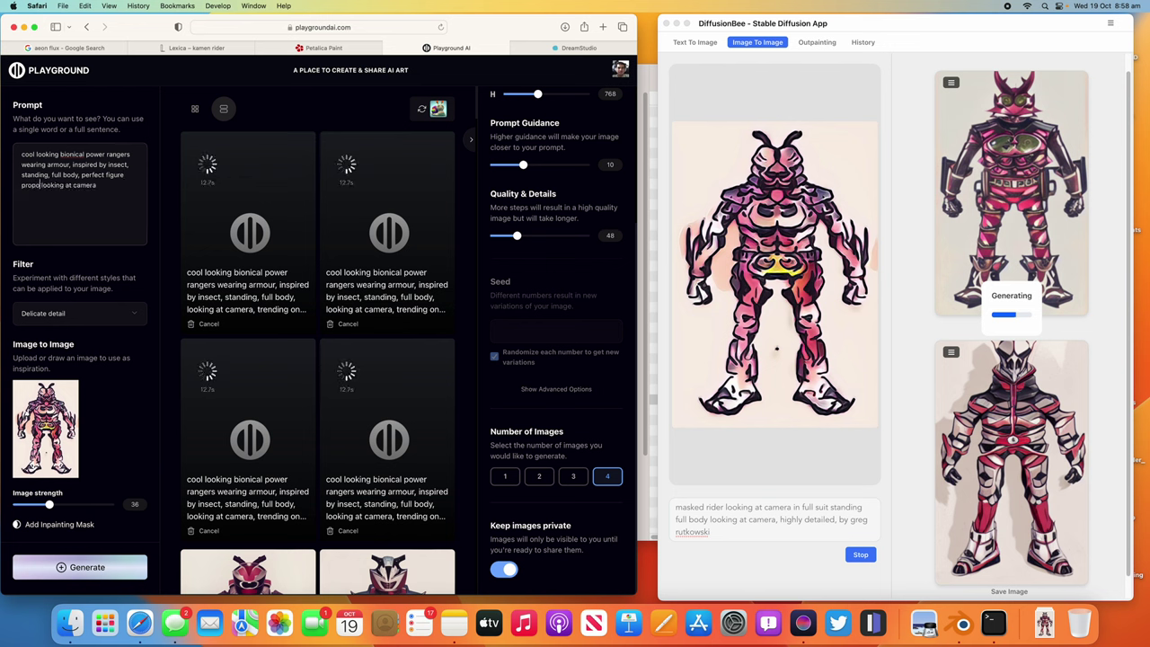
type("ion,")
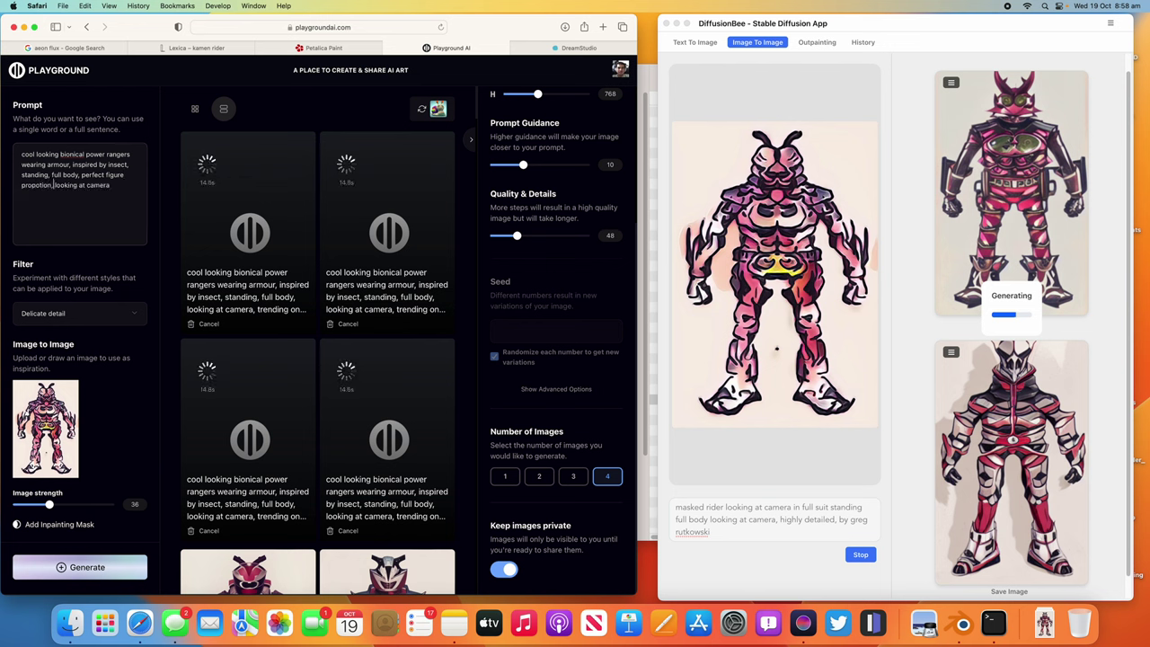
key("Left")
key("Left")
key("Left")
key("Left")
key("Left")
key("Left")
key("Left")
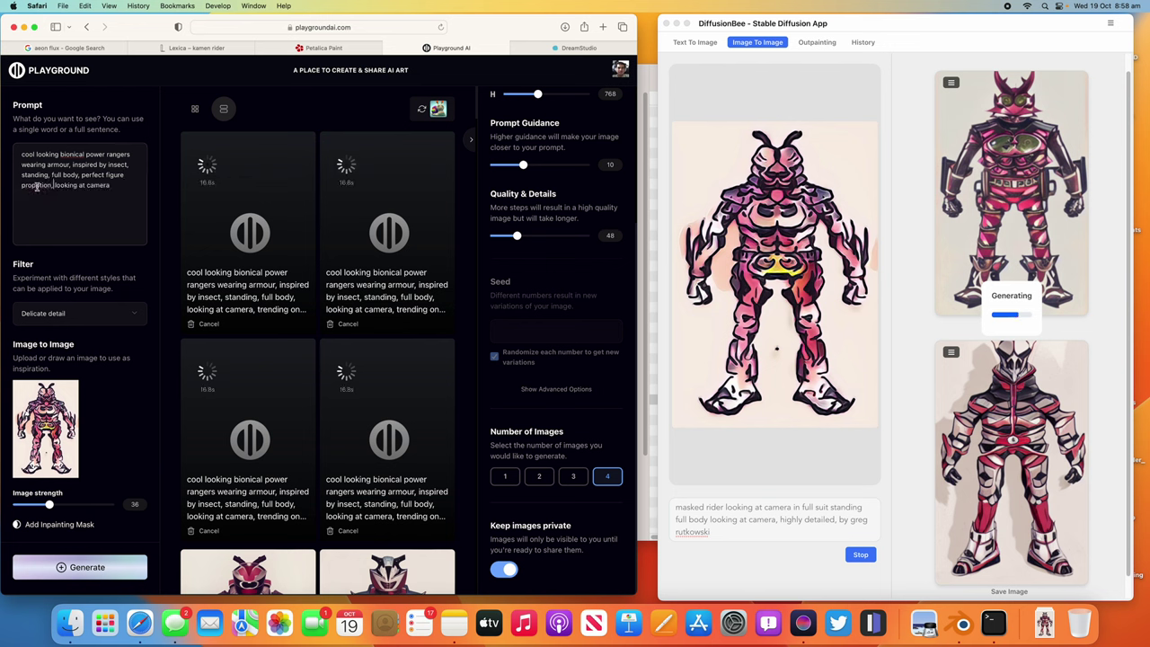
type("r")
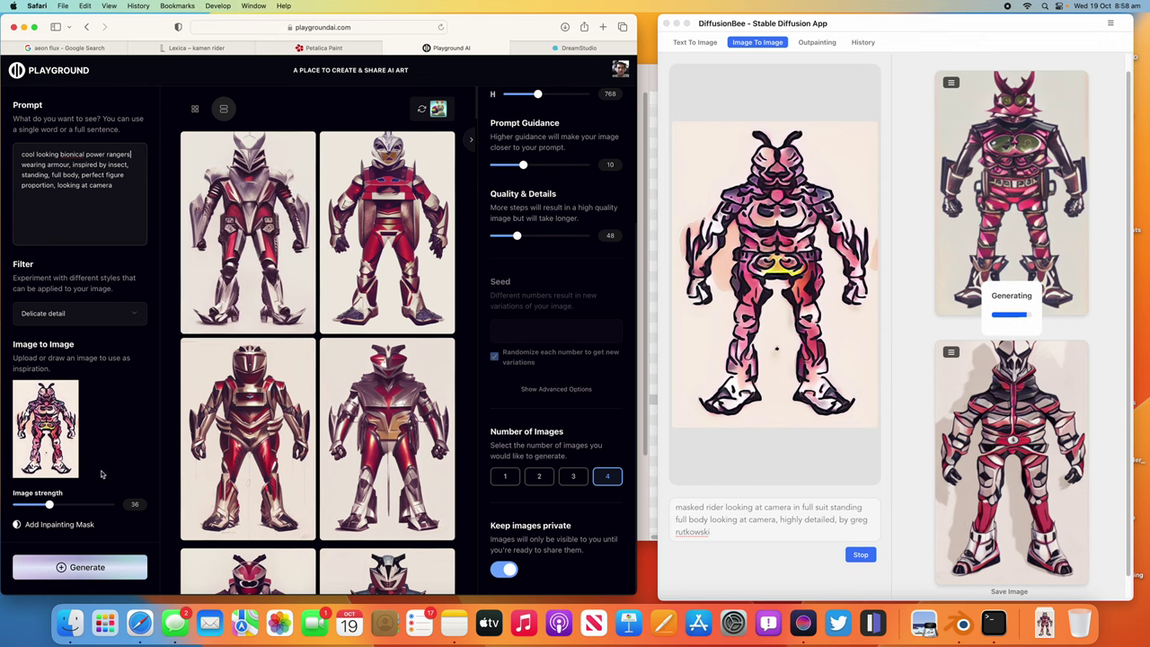
Raise the image strength to 43 and generate a set with the extended prompt.
left_click_drag(49, 506, 54, 508)
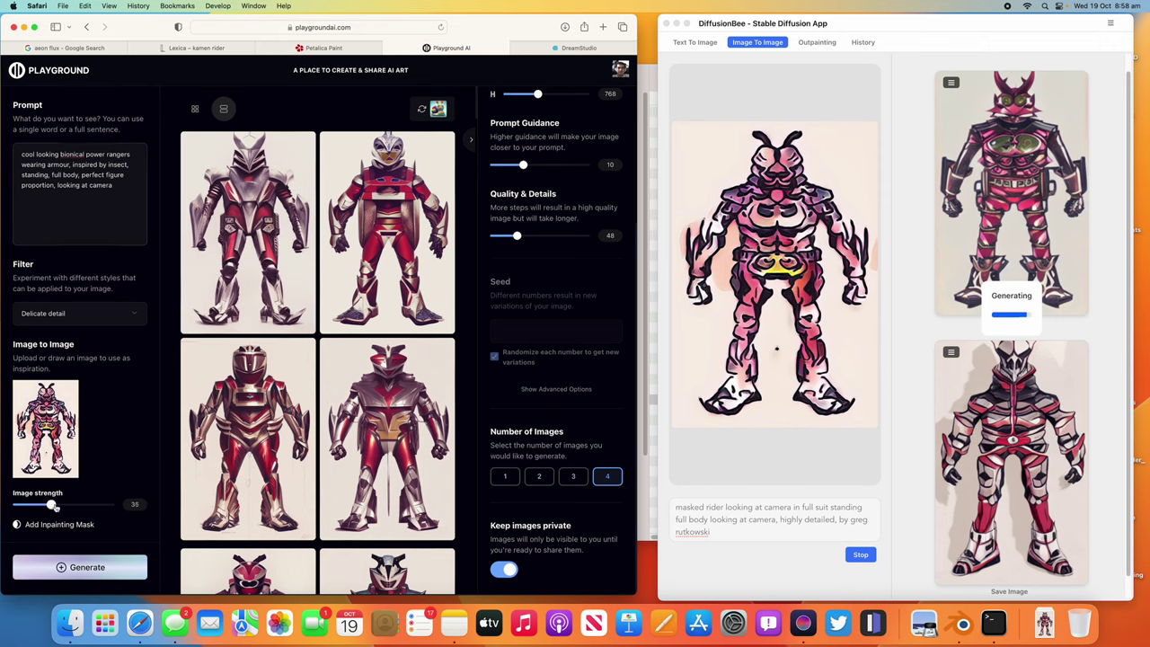
left_click(99, 567)
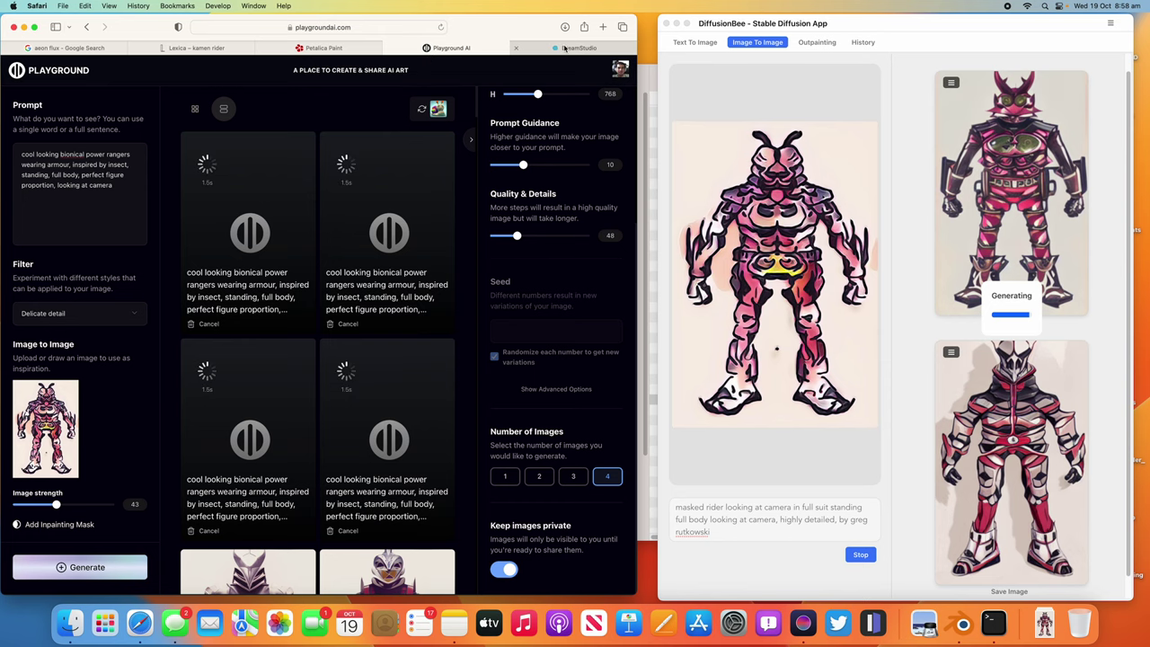
In DreamStudio, reopen the source image in the editor, raise its image strength slightly and generate four new kamen rider images.
left_click(565, 48)
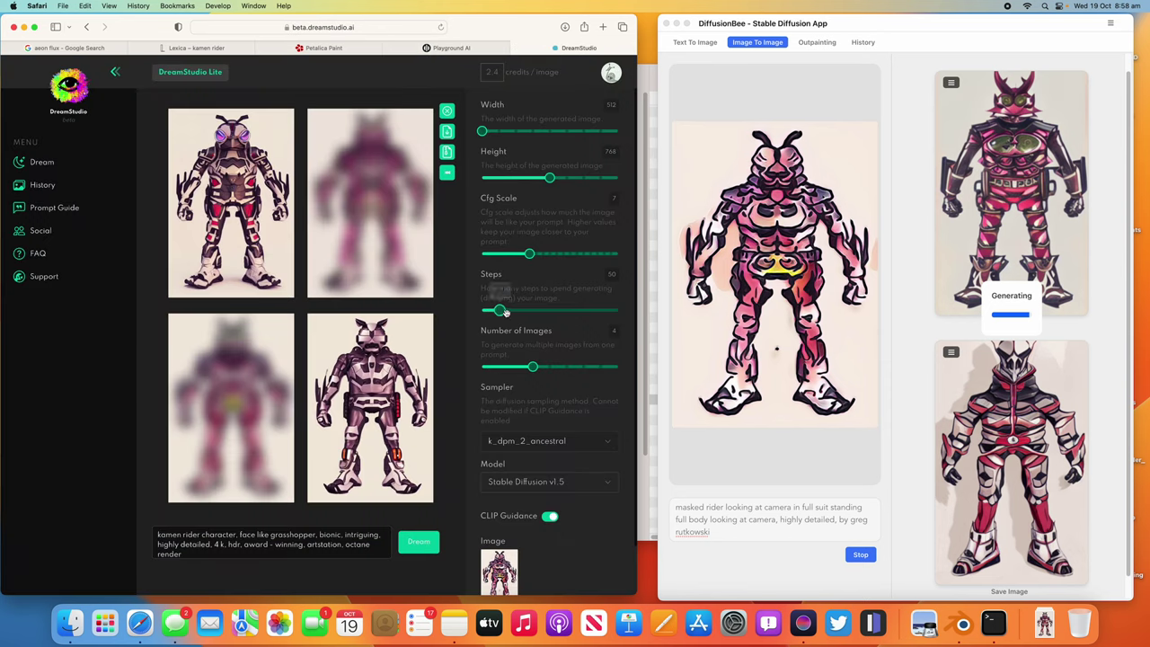
scroll(541, 450, "down", 2)
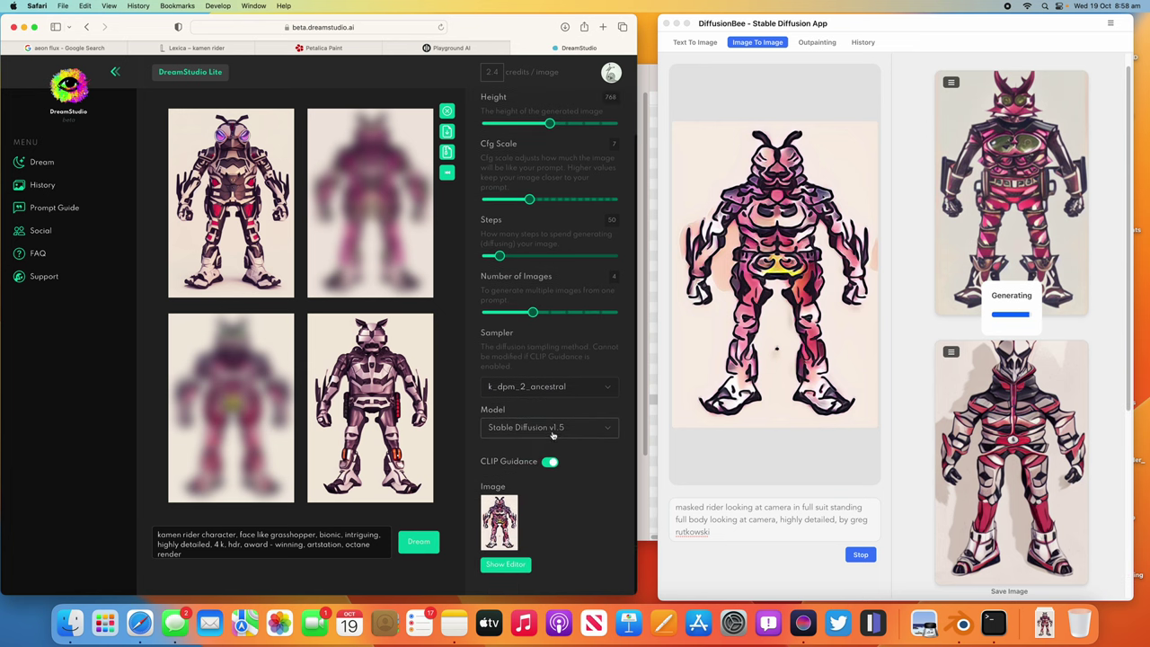
scroll(527, 420, "up", 2)
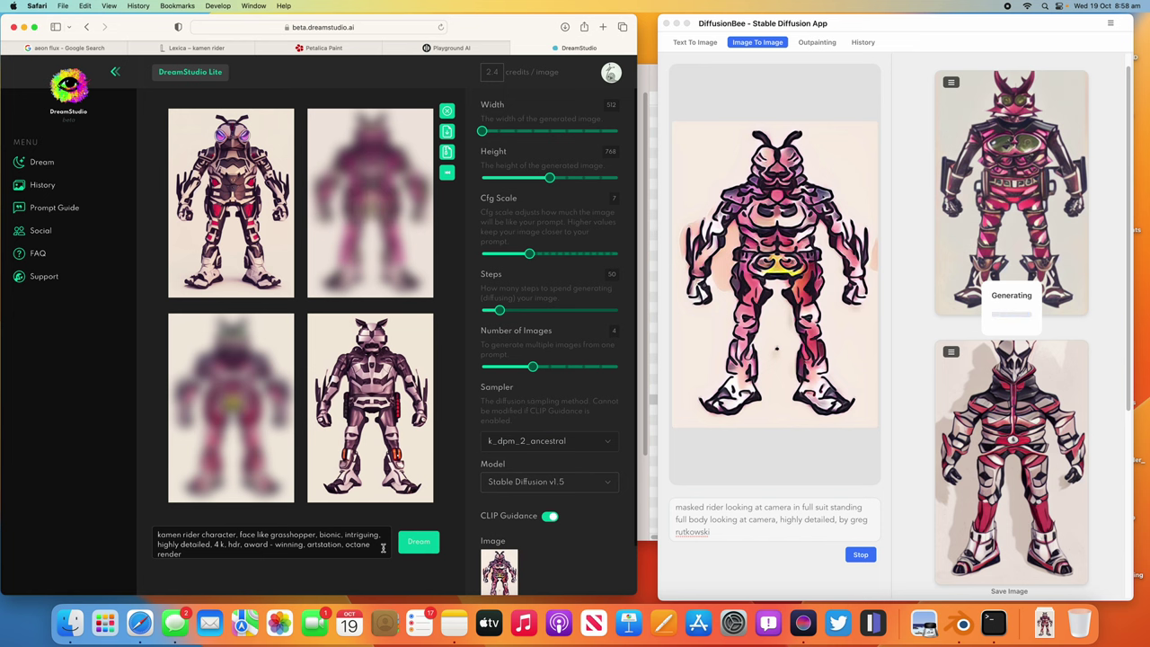
scroll(500, 566, "down", 1)
left_click(500, 539)
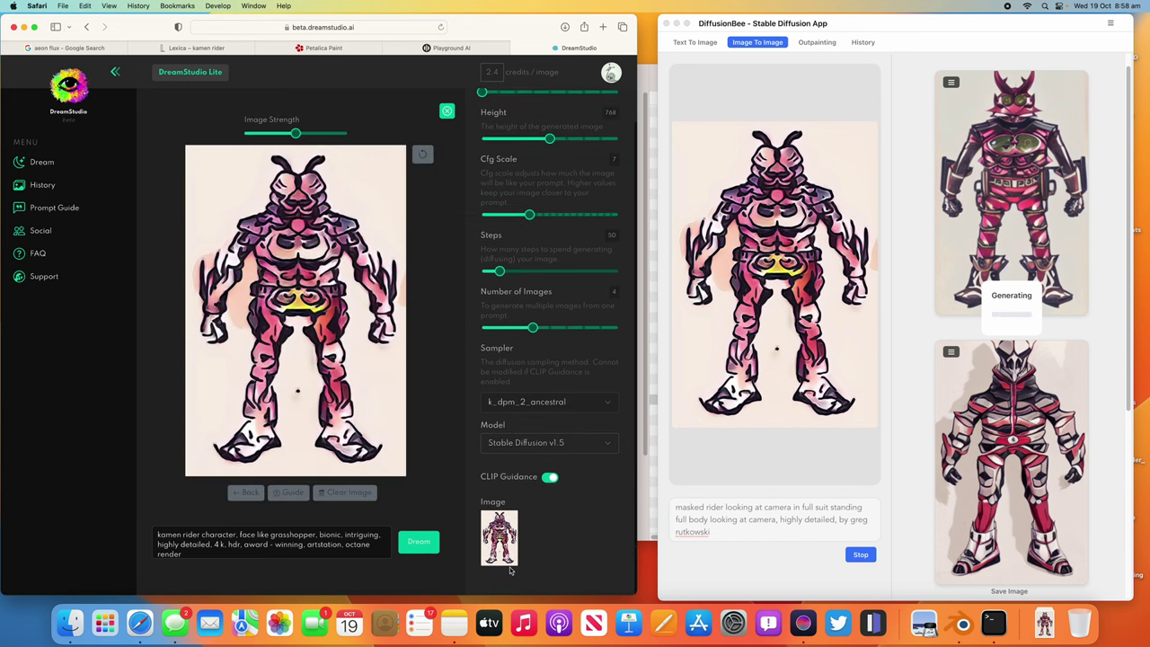
left_click_drag(296, 133, 307, 133)
left_click(447, 111)
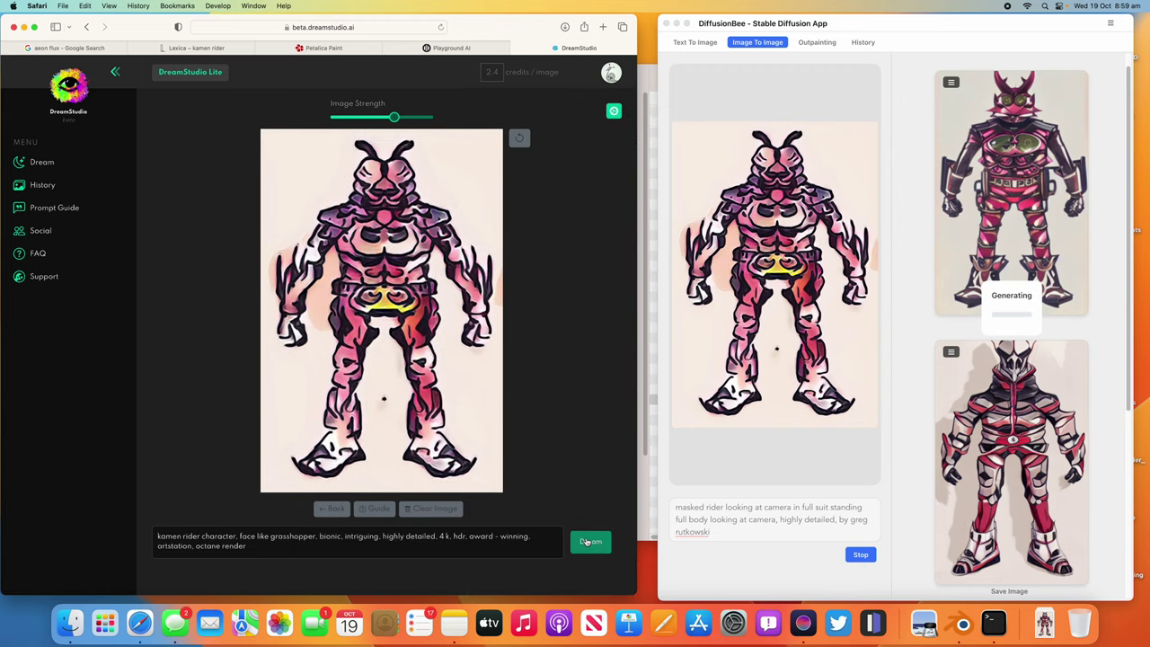
left_click(591, 542)
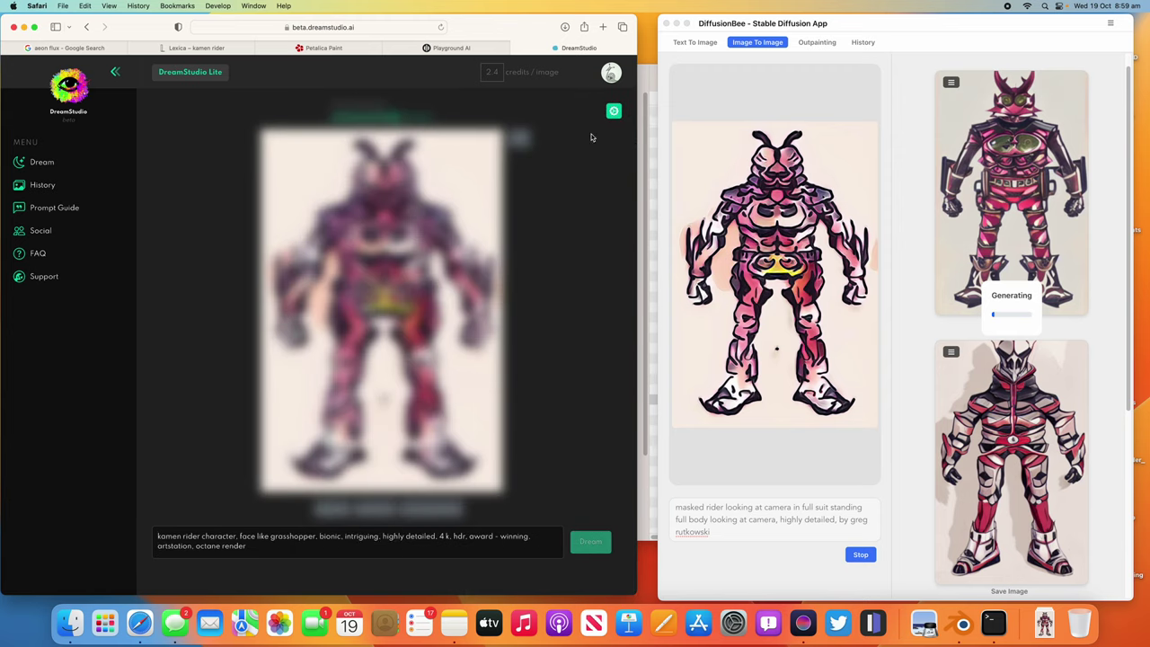
left_click(614, 110)
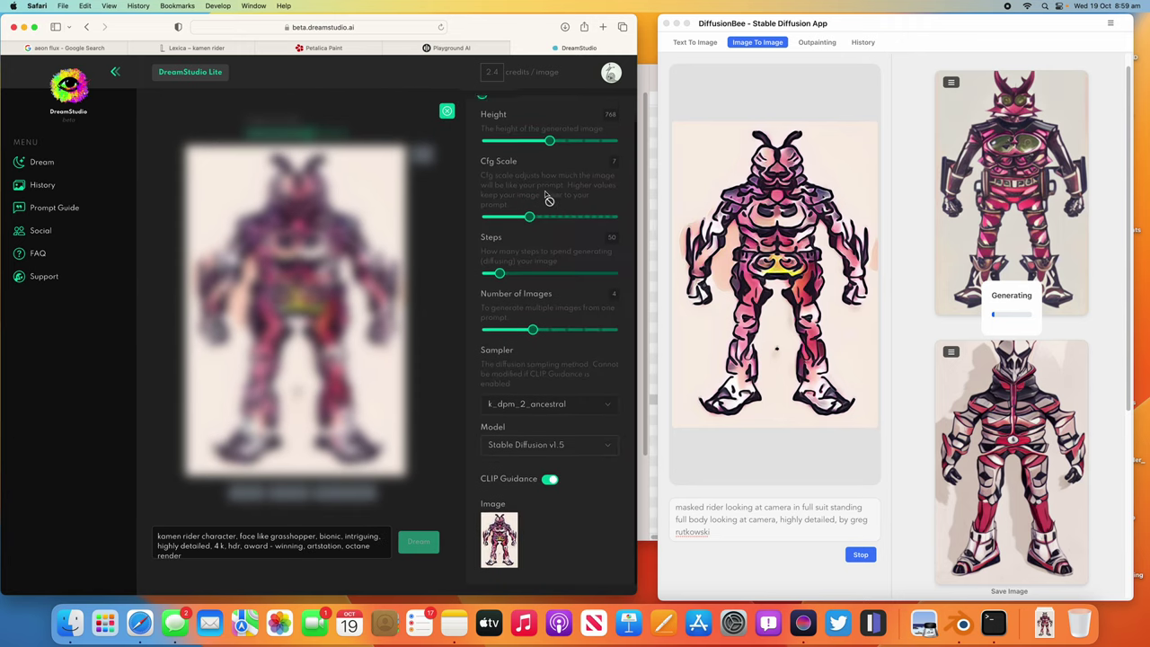
In Lexica's kamen rider results, open the "Portrait of a kamen rider rx" image by bouguereau and copy its prompt.
scroll(546, 198, "up", 2)
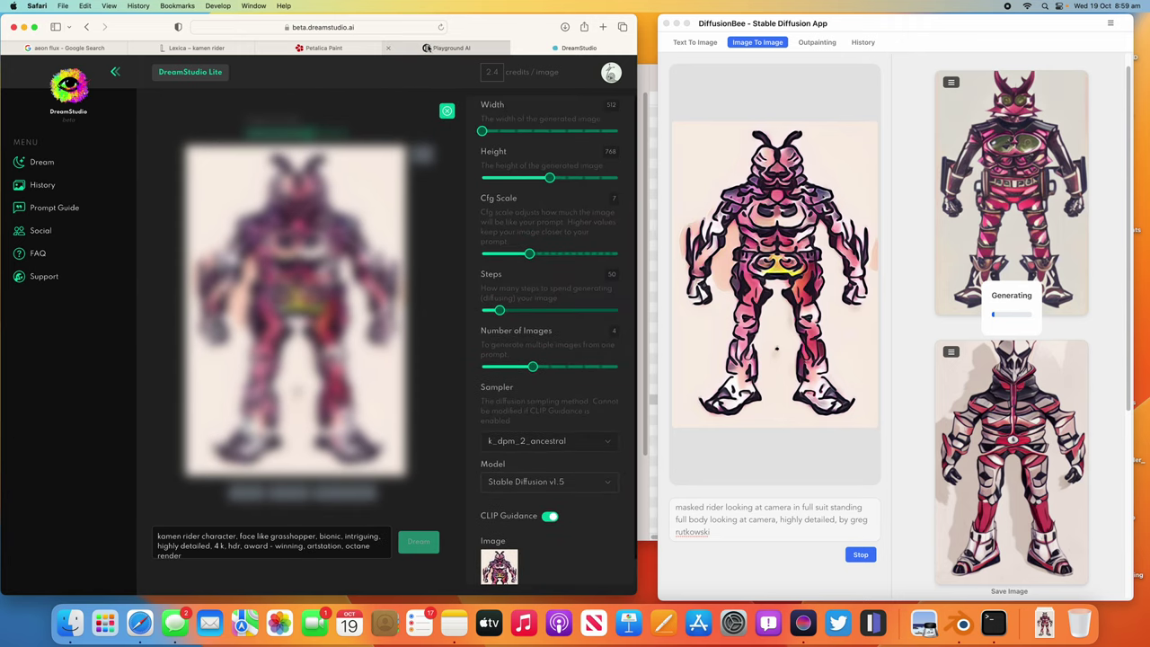
left_click(448, 49)
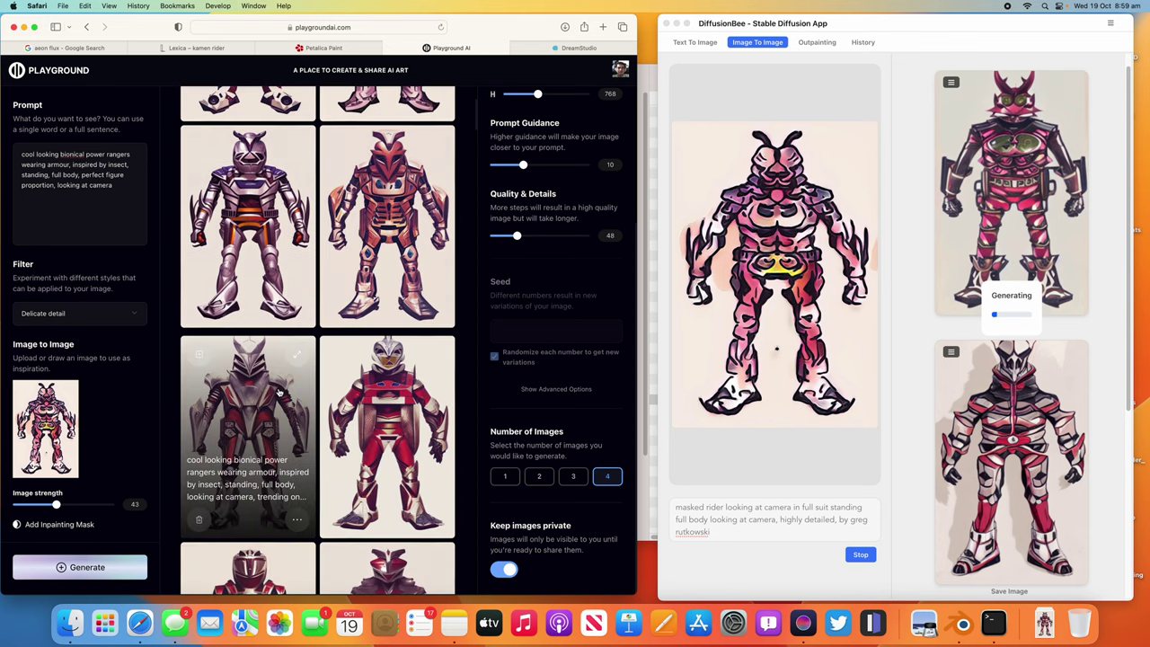
left_click(343, 49)
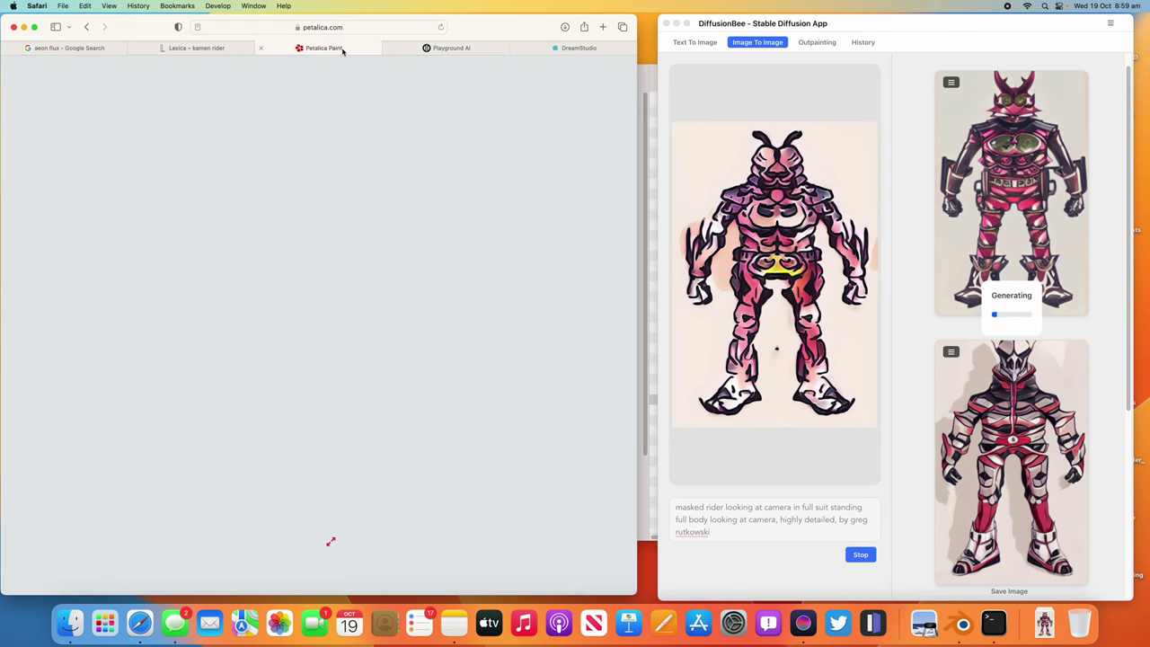
left_click(198, 49)
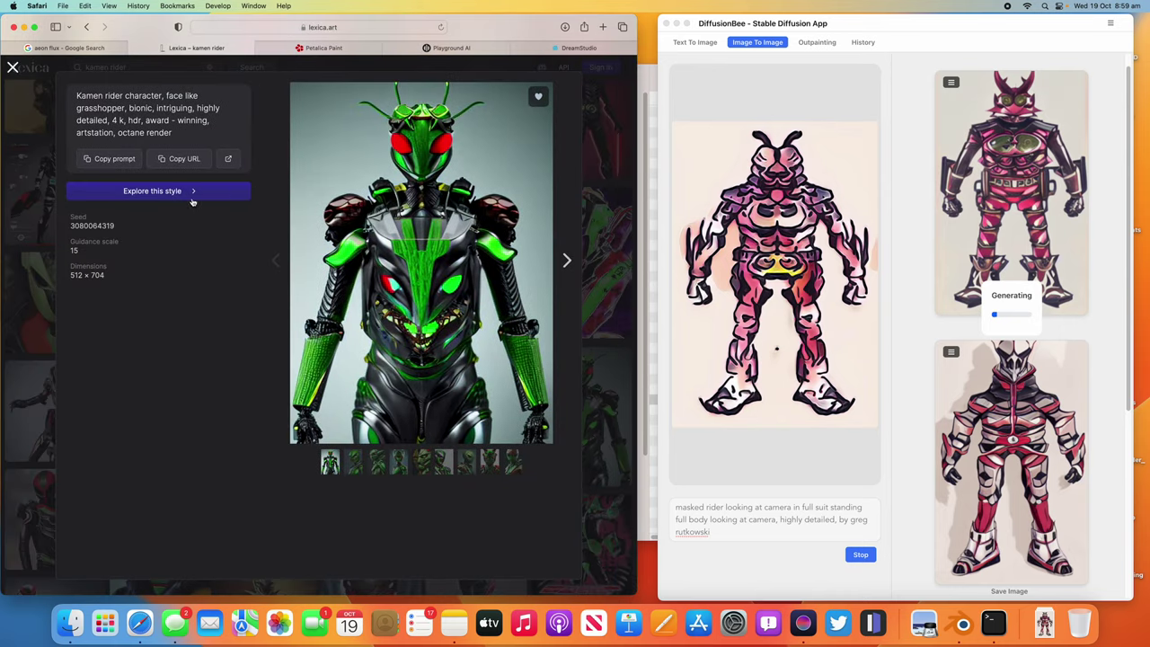
key("Escape")
scroll(313, 407, "down", 10)
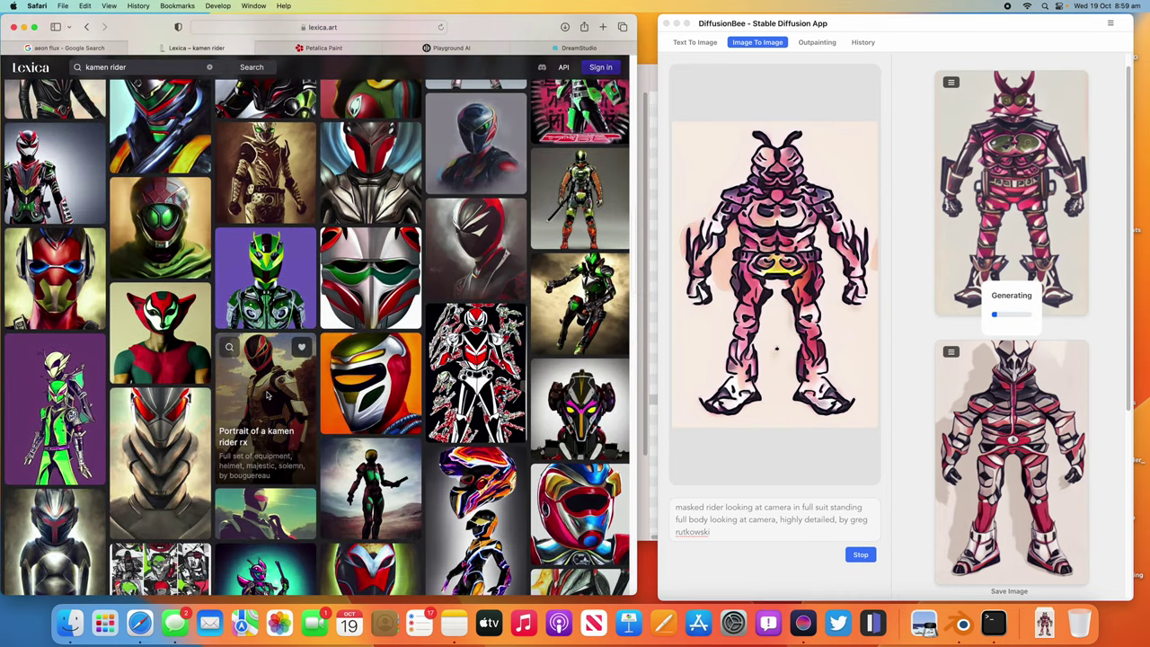
left_click(310, 406)
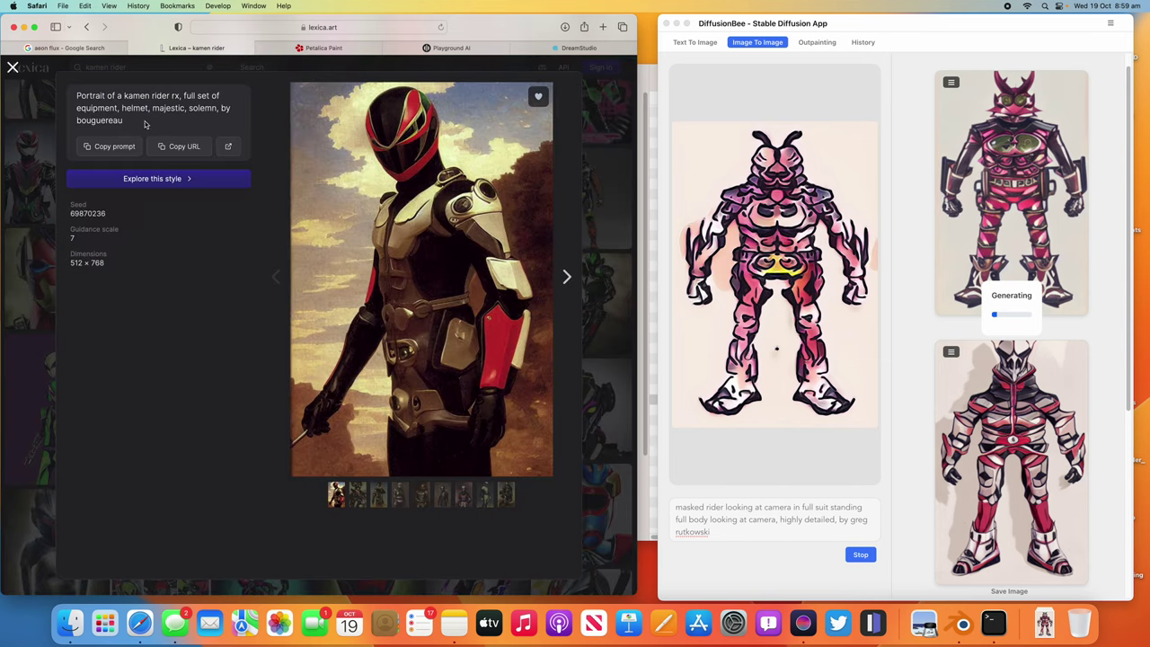
left_click(112, 147)
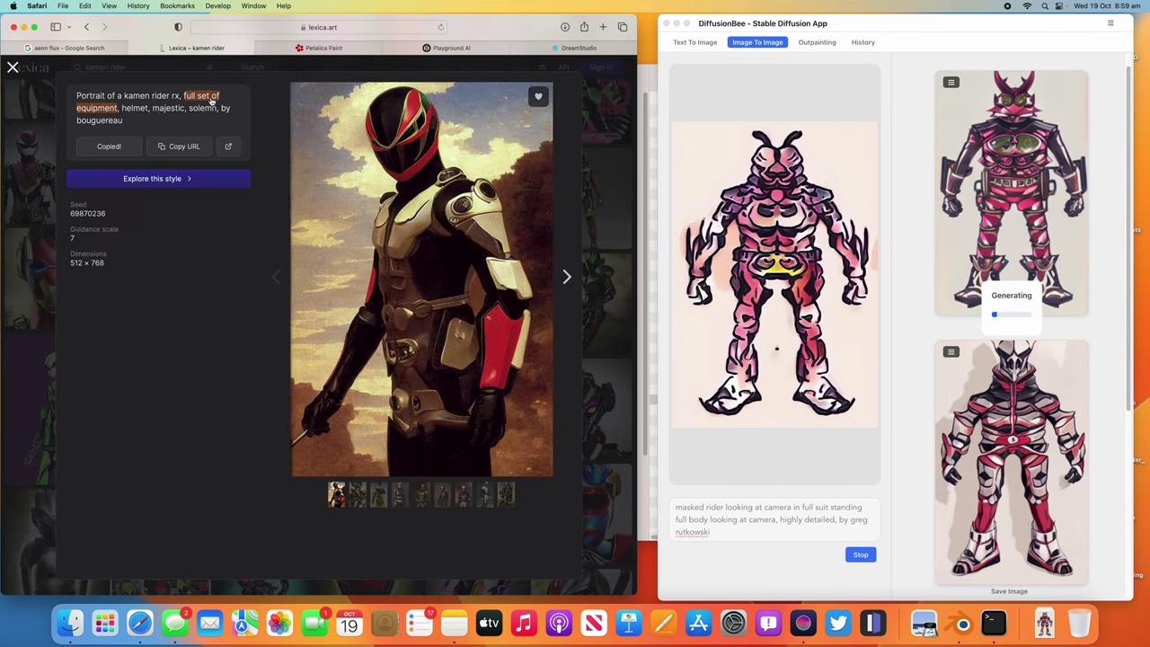
In Playground AI, replace the prompt with the copied kamen rider rx portrait prompt and generate four images.
left_click(446, 49)
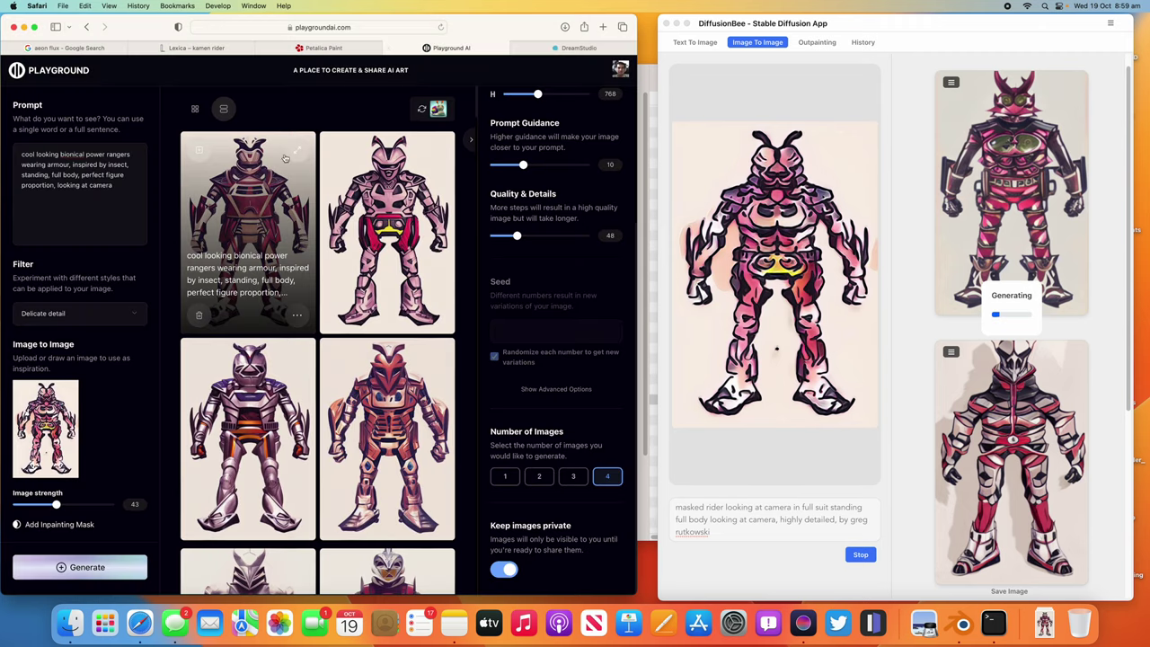
triple_click(97, 195)
key("super+v")
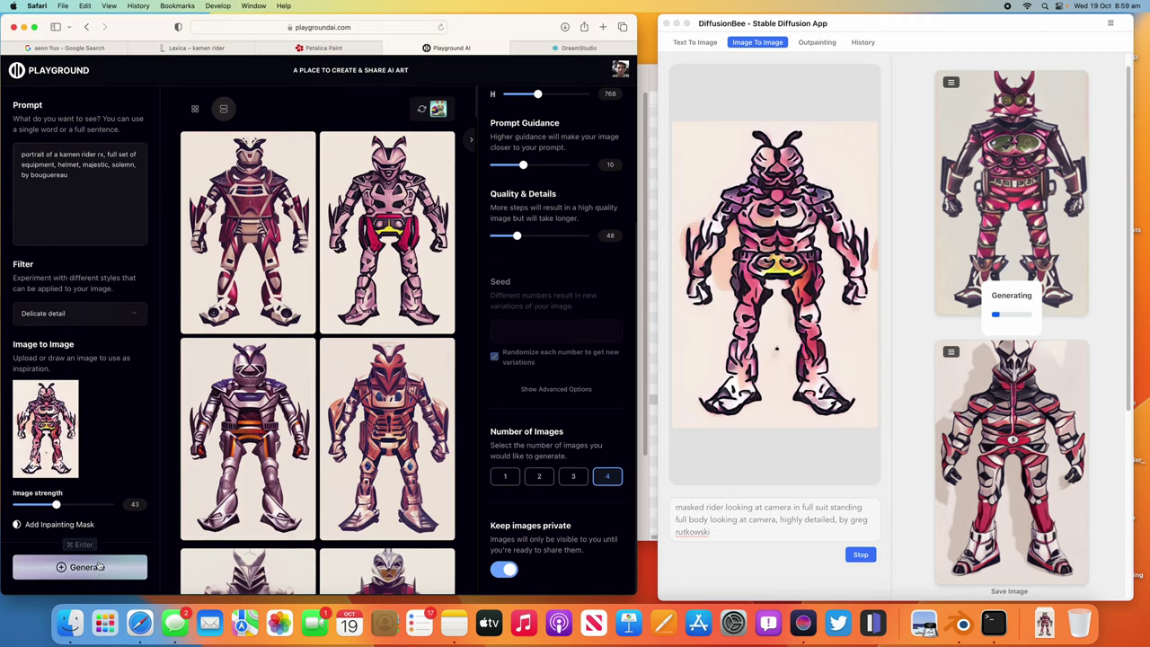
left_click(134, 564)
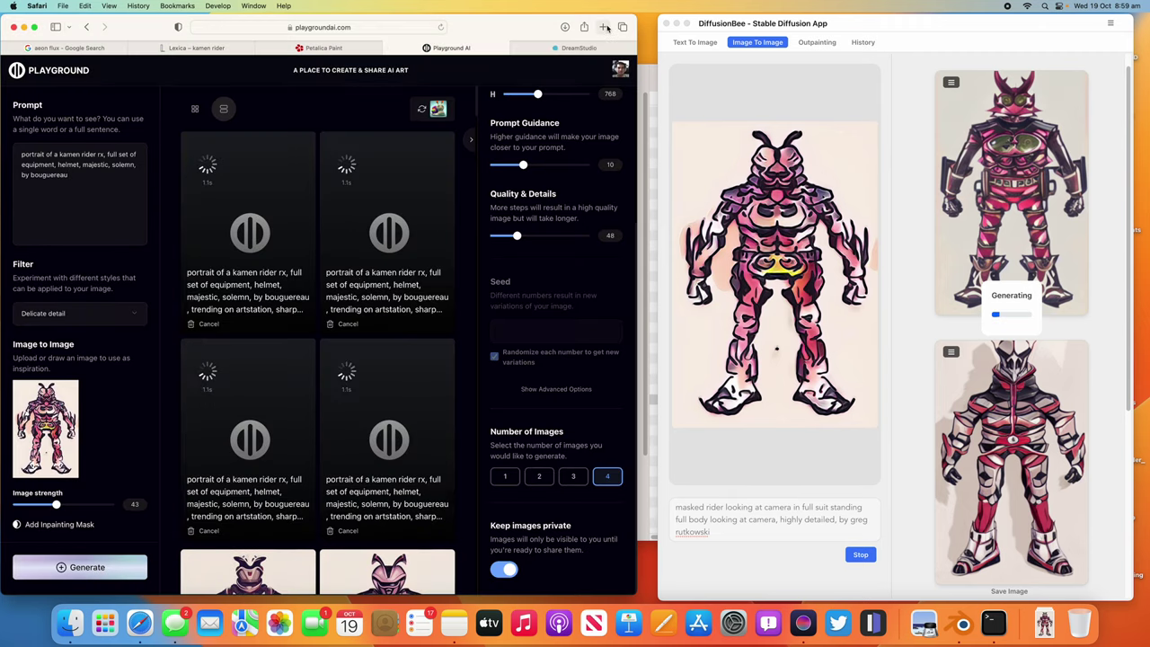
Search Google Images for "kamen rider rx" in a new browser tab.
left_click(604, 27)
type("kame")
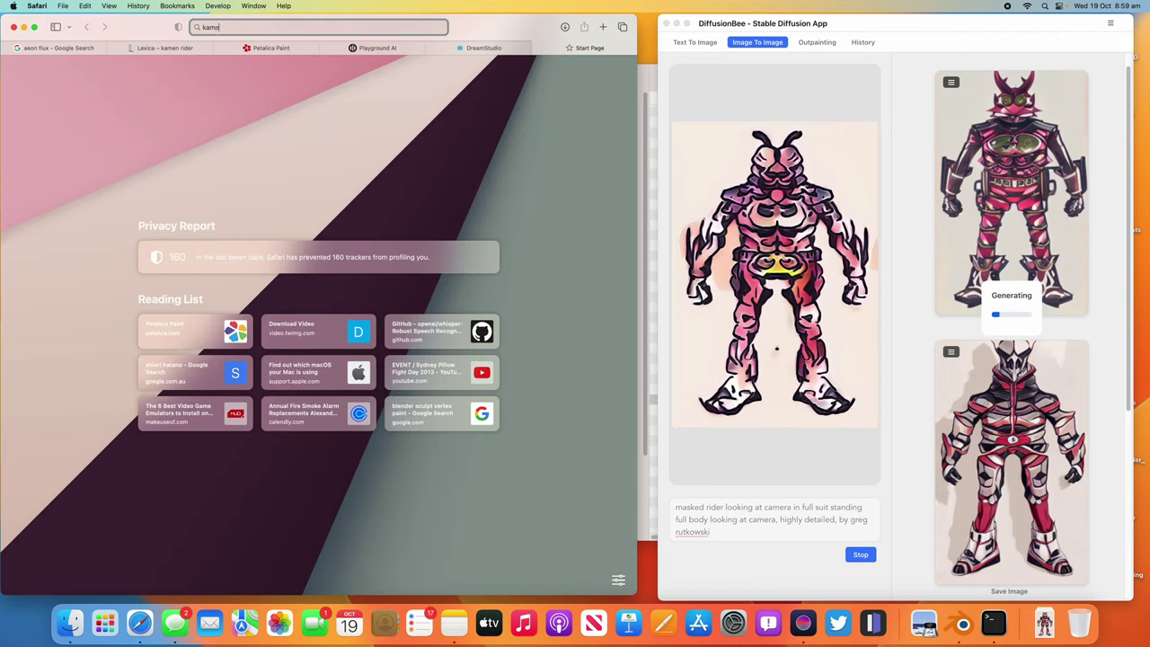
type("n rider rx")
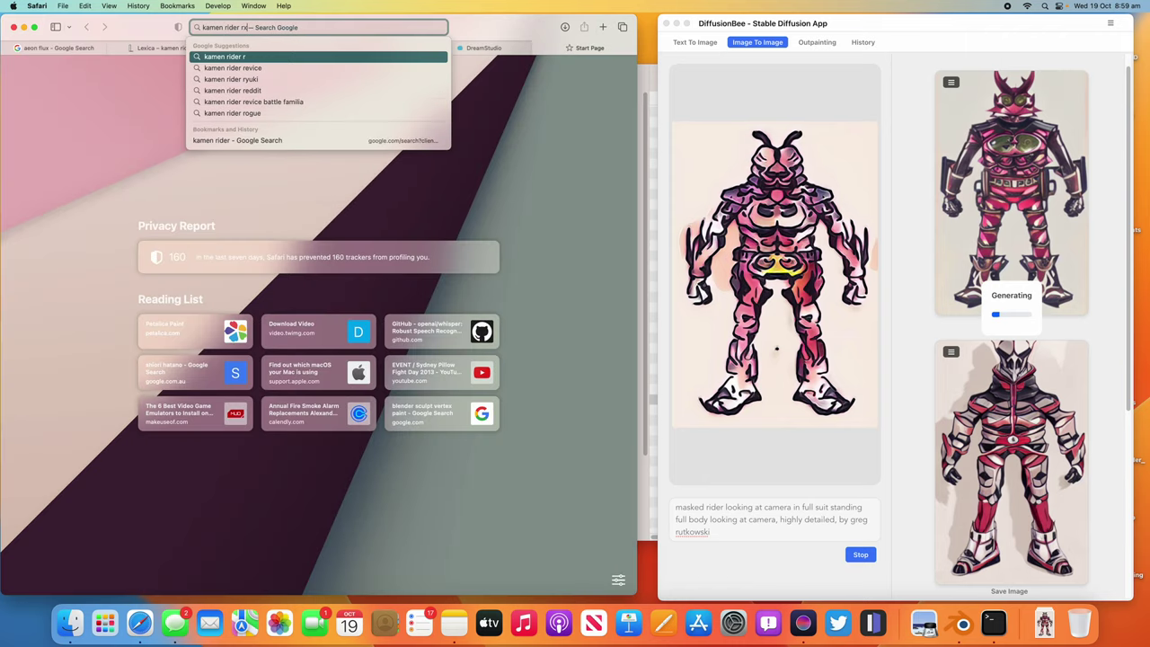
key("Return")
left_click(100, 112)
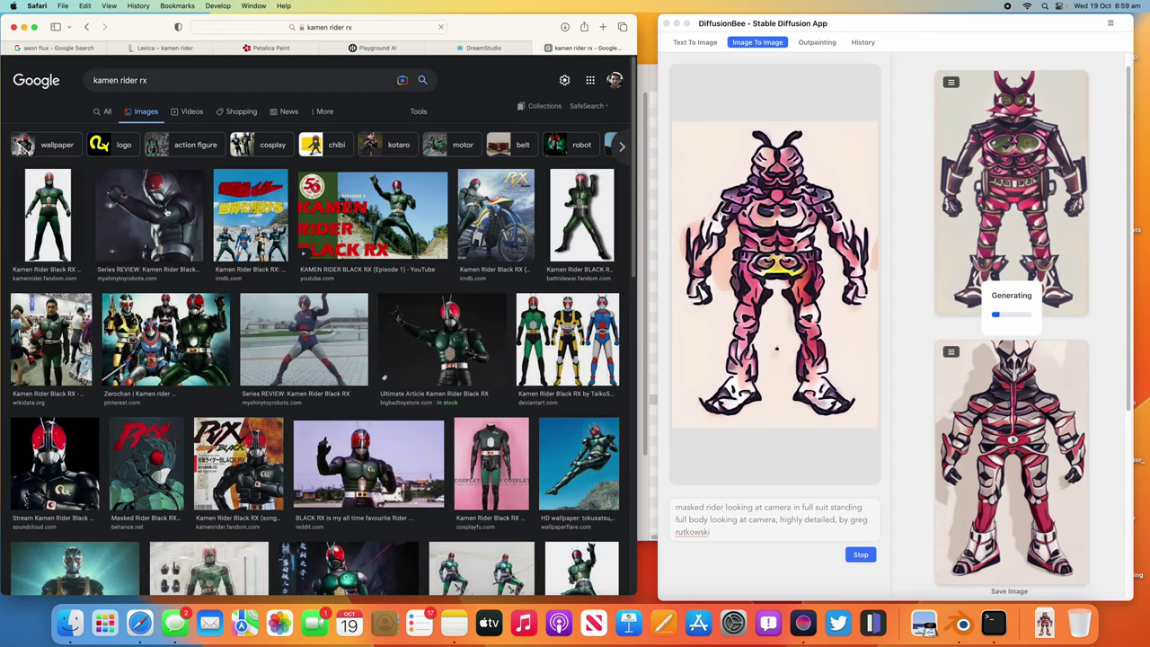
Examine several Kamen Rider Black RX reference images, including the group shots, the three-suit lineup and the helmet close-up.
left_click(168, 330)
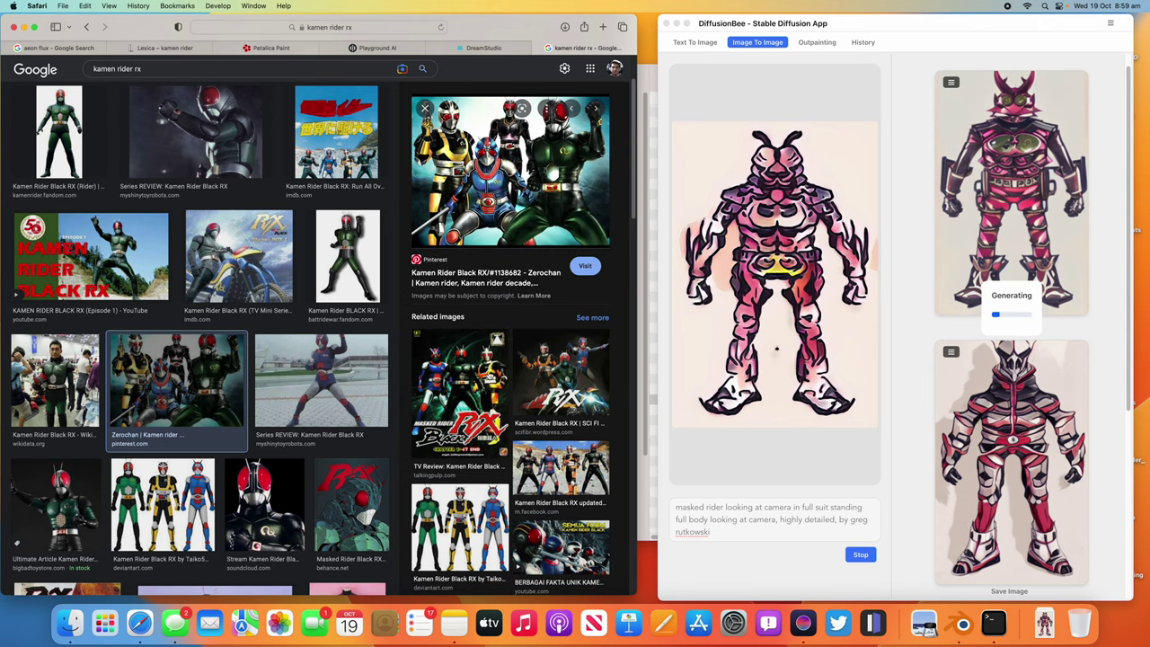
scroll(349, 394, "down", 2)
left_click(175, 466)
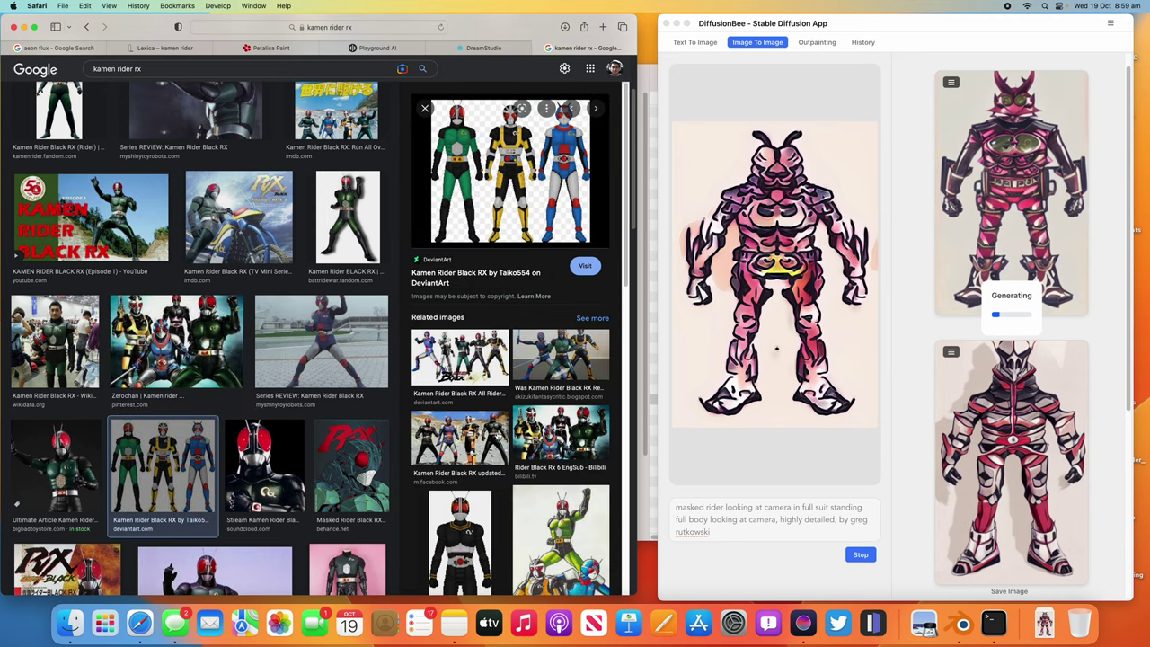
left_click(499, 437)
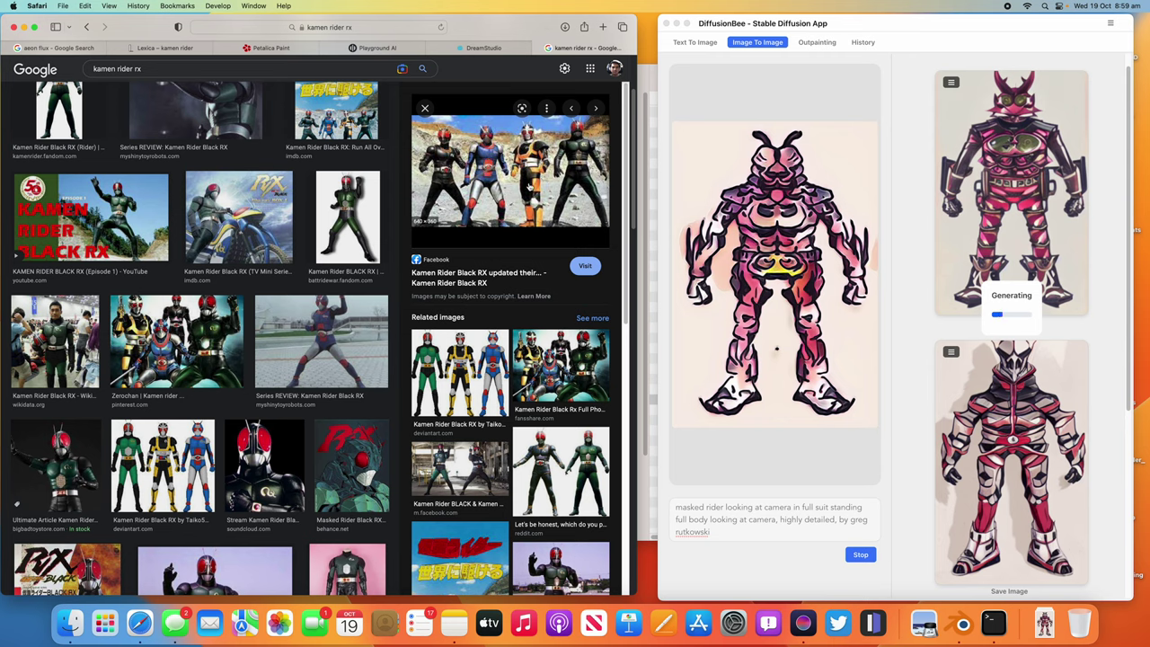
scroll(496, 355, "down", 5)
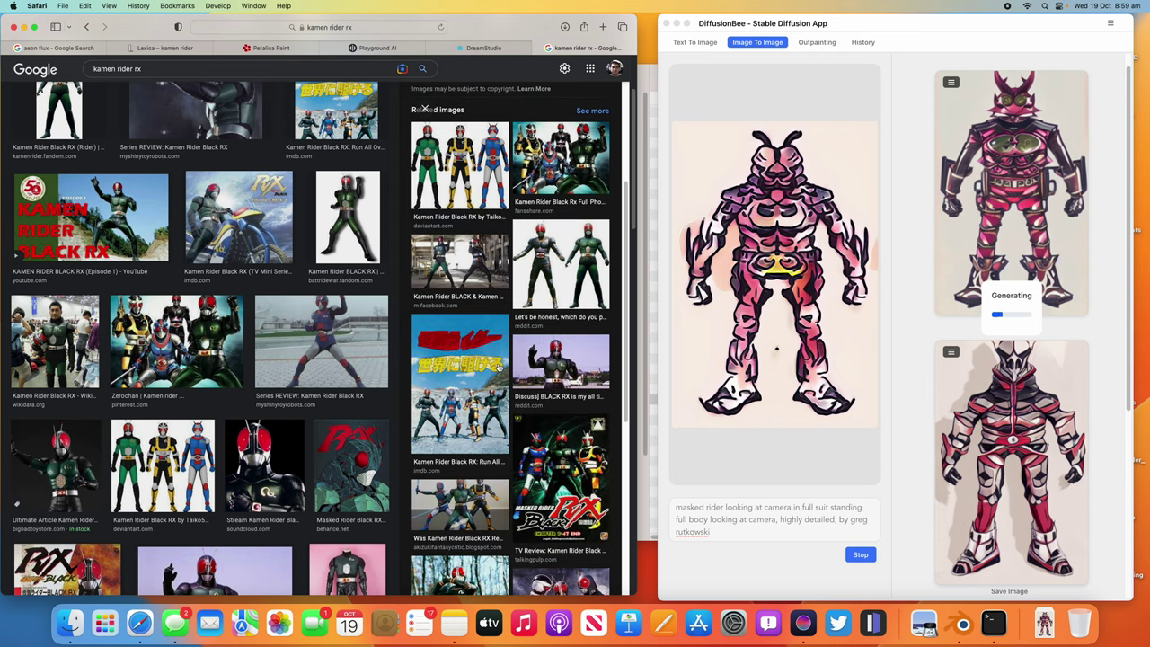
left_click(244, 474)
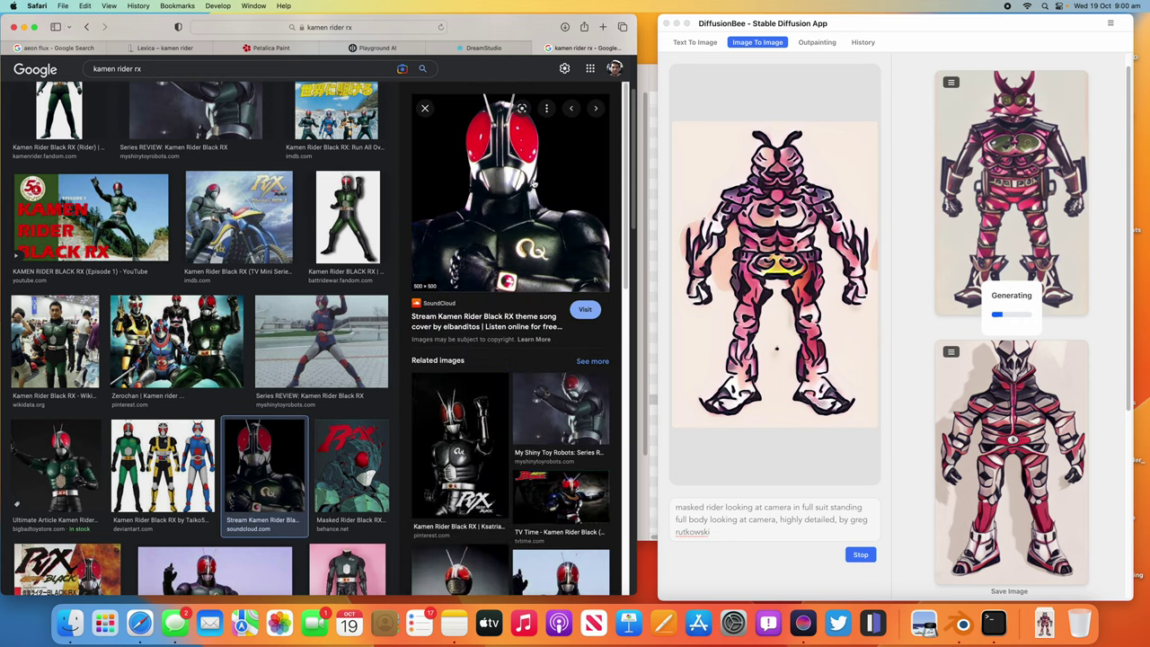
Back in Playground AI, change the filter to Neon Mecha and generate another set with the kamen rider rx prompt.
left_click(378, 47)
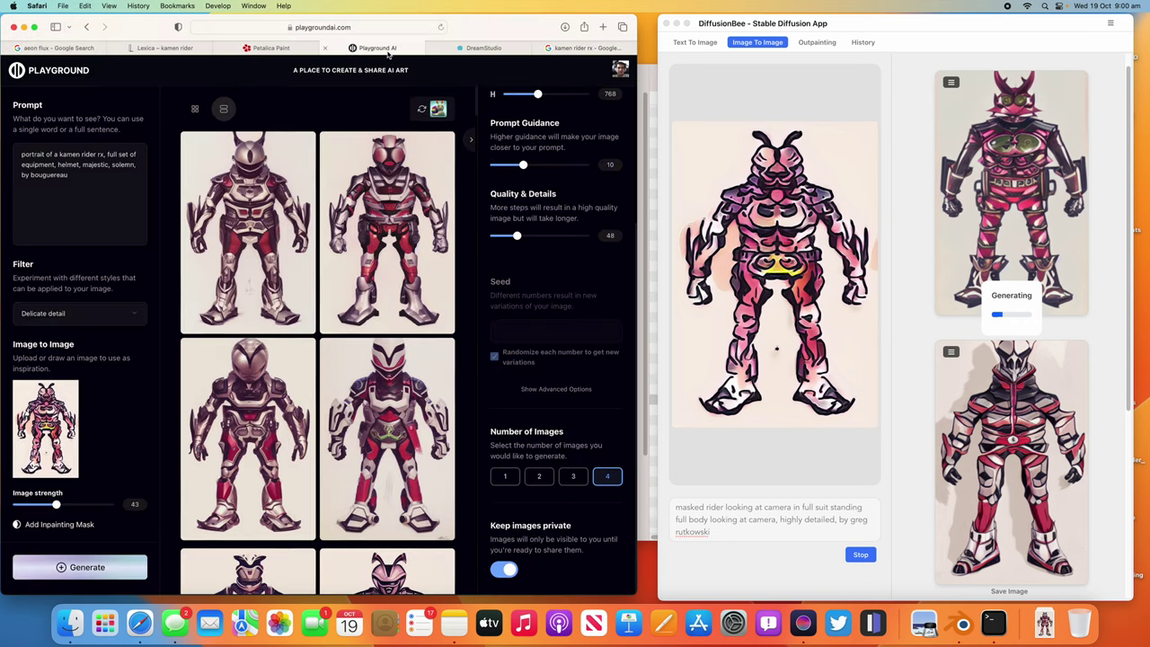
mouse_move(290, 303)
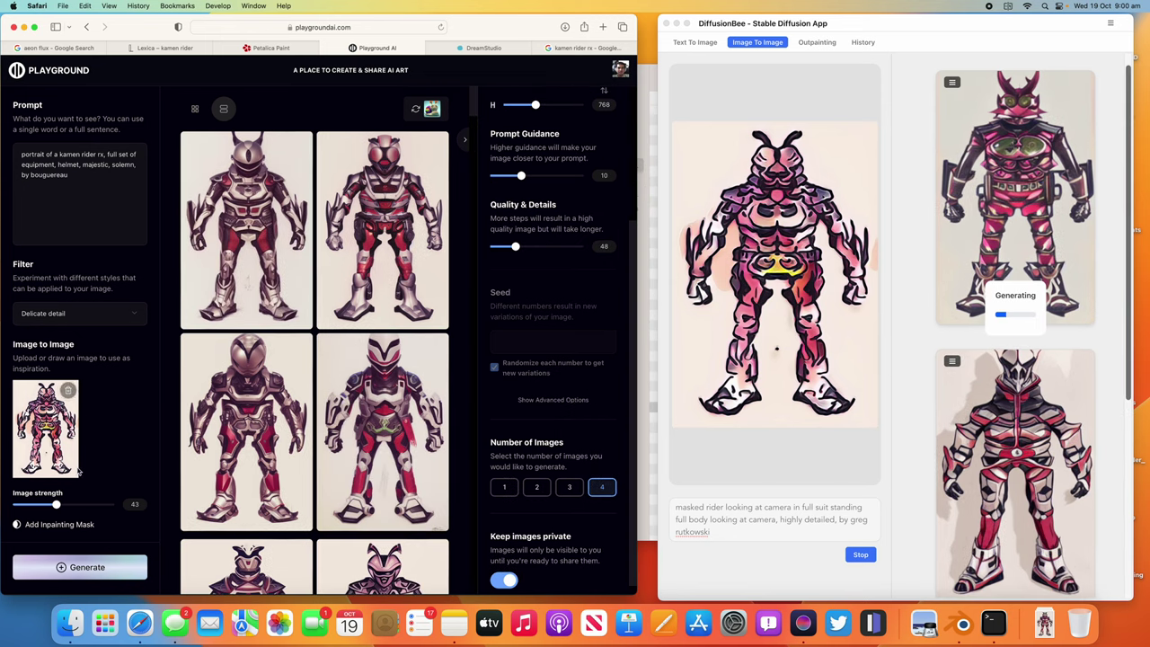
left_click(76, 314)
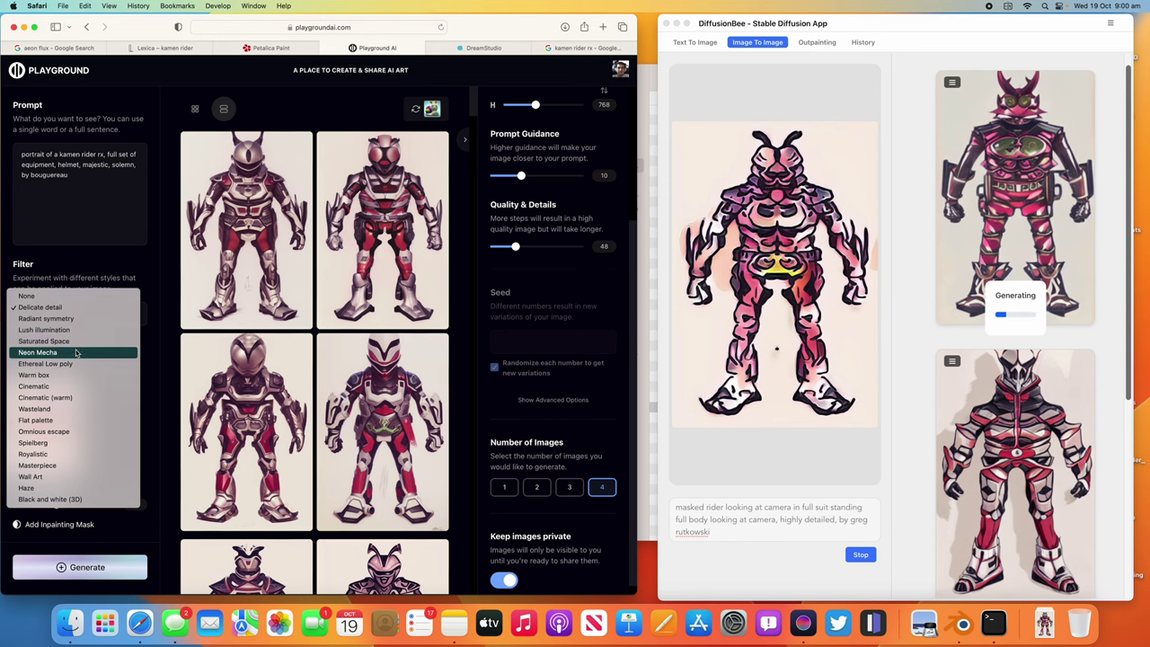
left_click(76, 353)
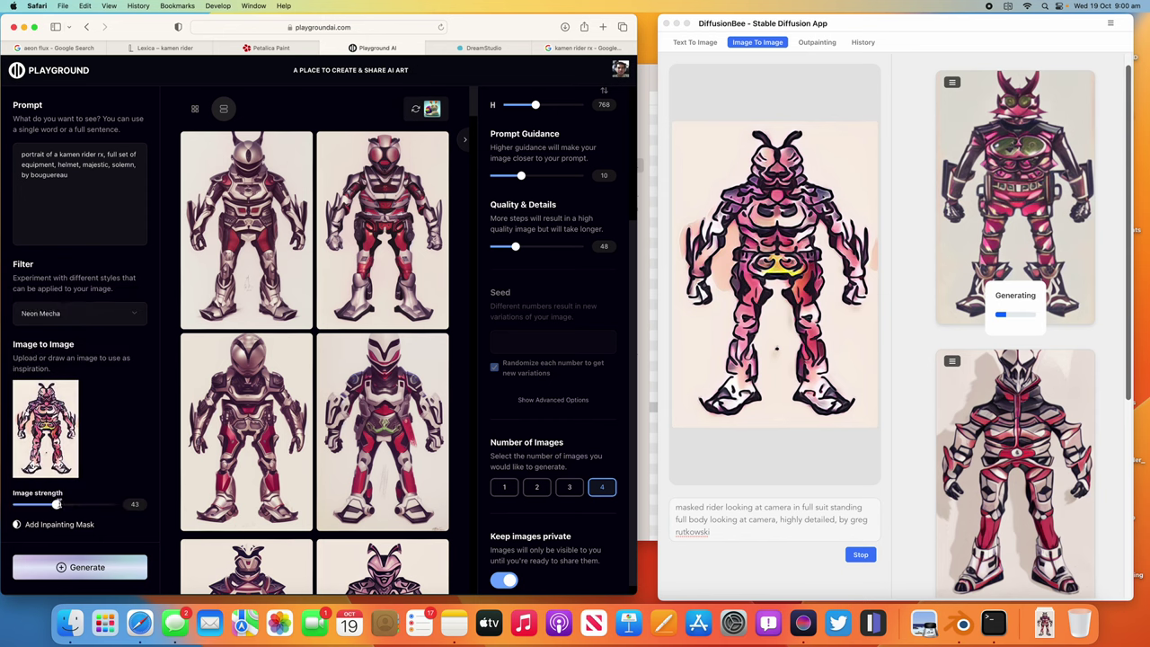
left_click(119, 567)
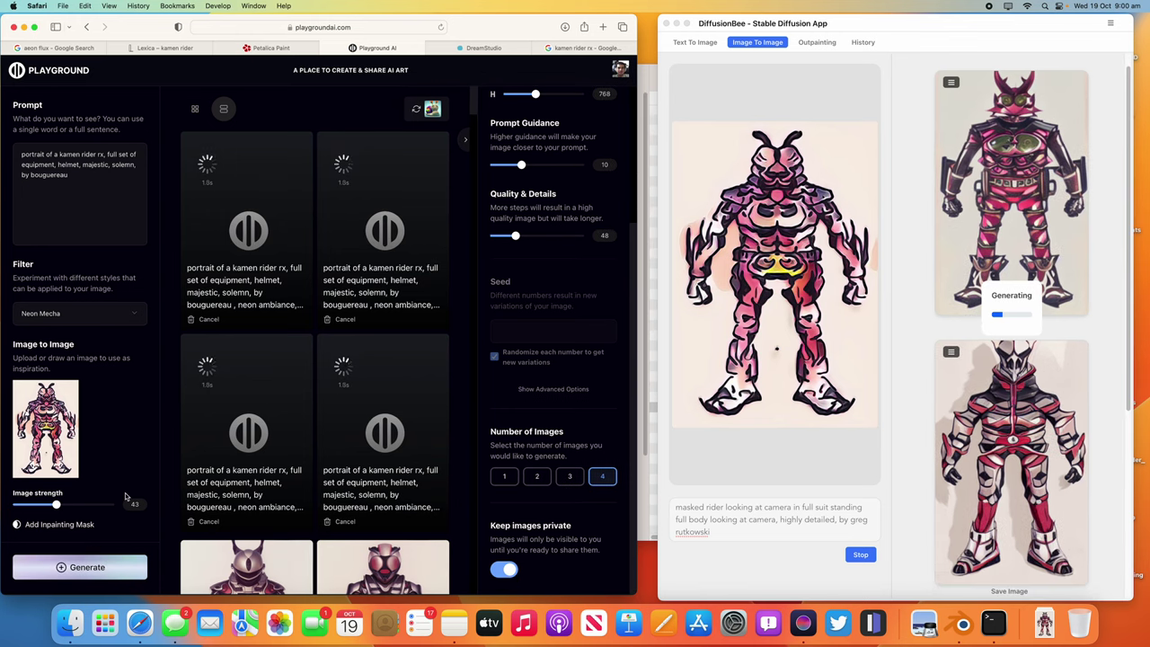
Stop the running image generation in DiffusionBee.
scroll(1011, 360, "down", 3)
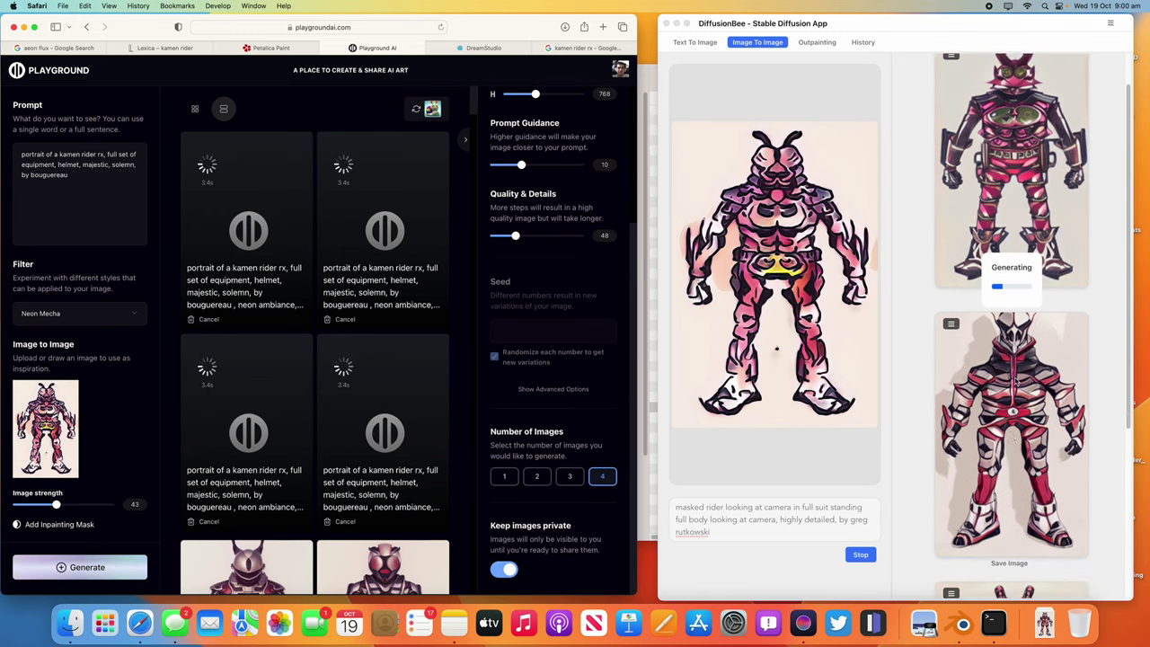
scroll(989, 362, "up", 3)
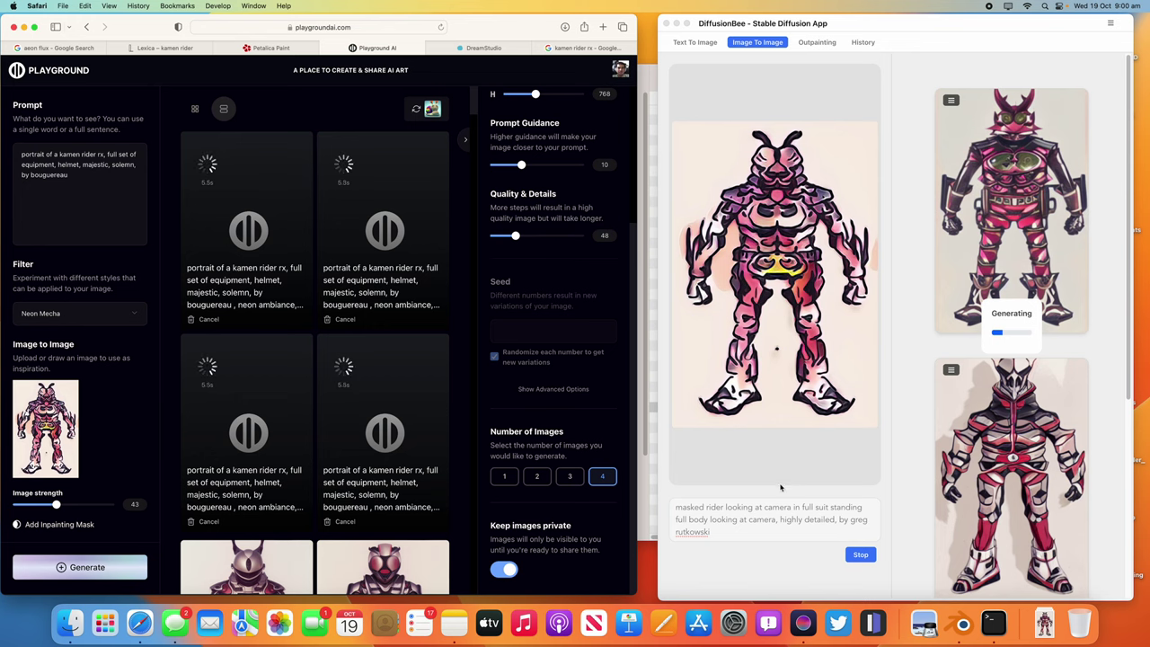
left_click(860, 555)
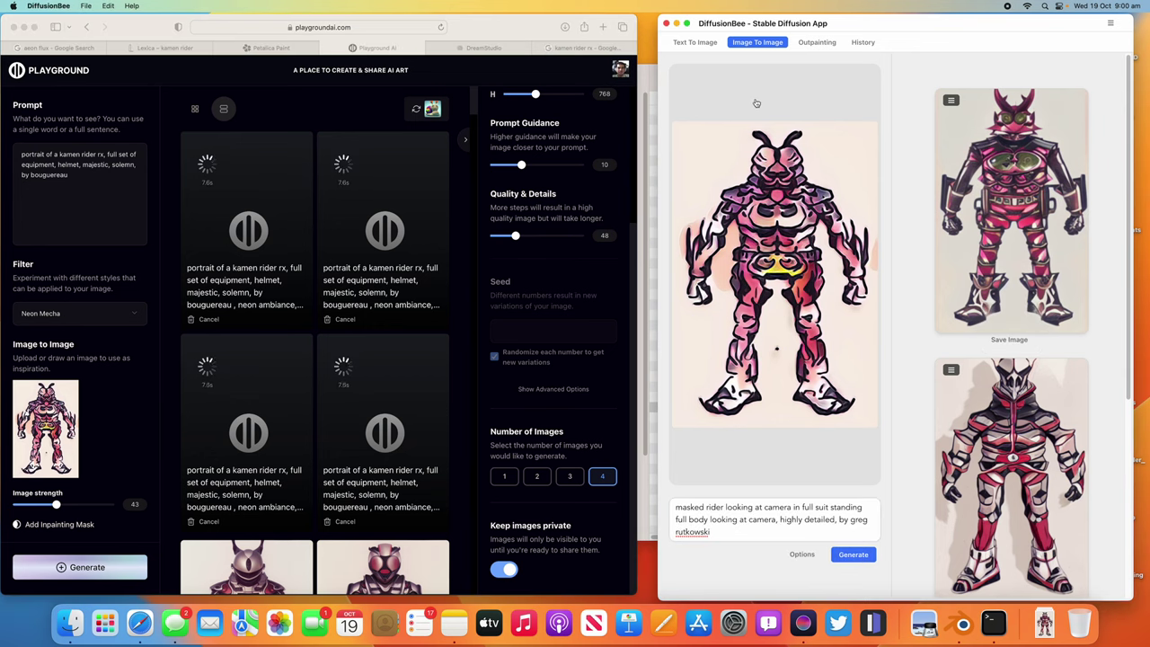
left_click_drag(746, 20, 742, 20)
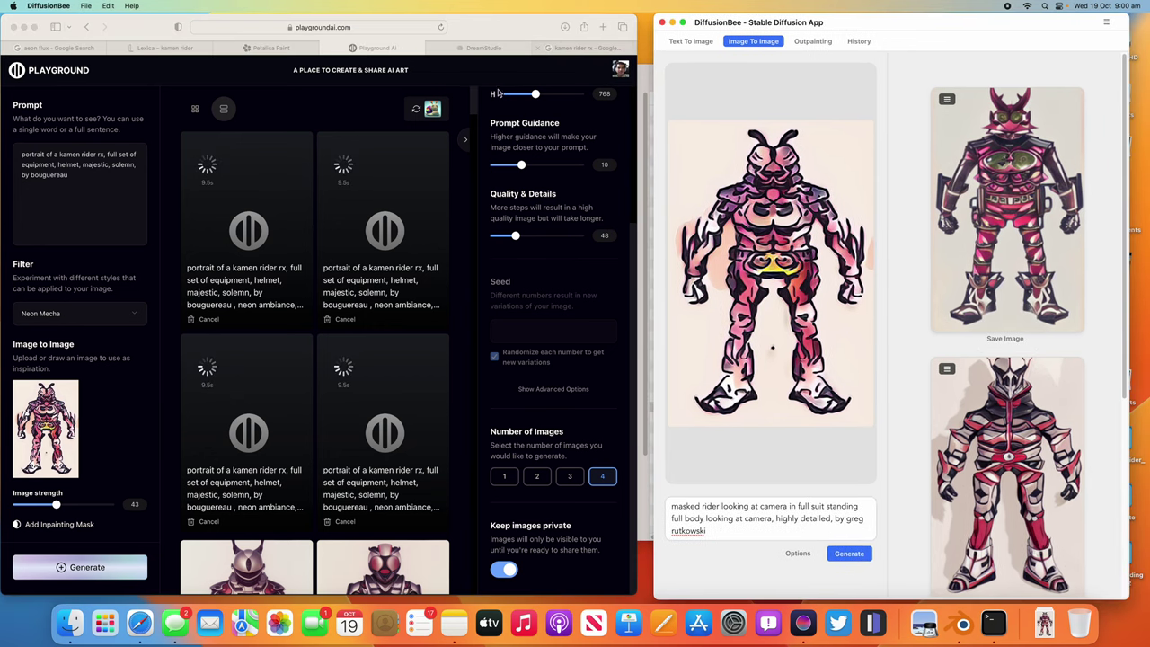
Copy the kamen rider rx prompt from Playground AI and replace DiffusionBee's image-to-image prompt with it.
left_click(76, 181)
left_click(18, 156, "shift")
key("super+c")
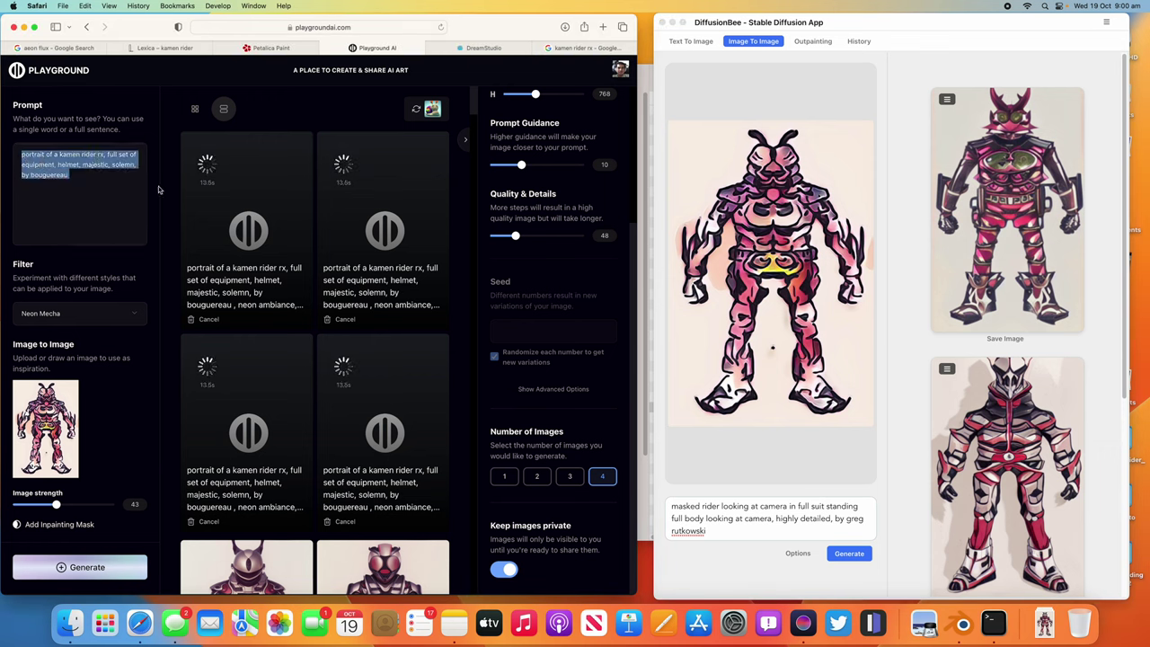
left_click(734, 506)
key("super+a")
key("super+v")
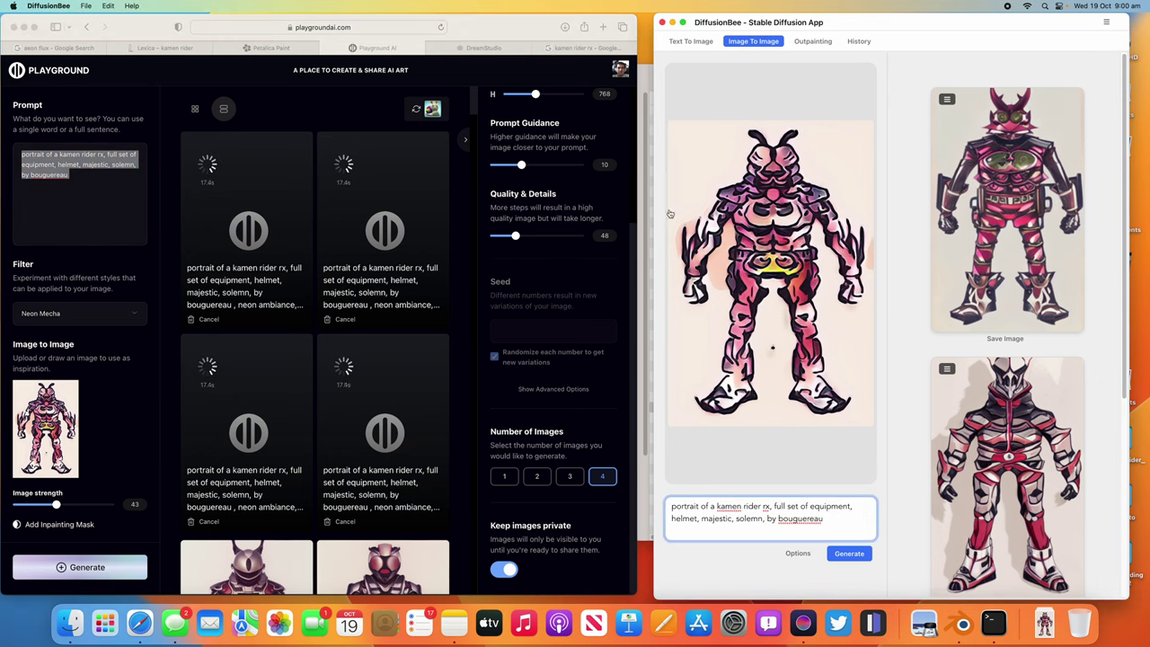
Widen the Playground AI browser window and load the generation settings of the second Neon Mecha image.
left_click_drag(637, 27, 778, 27)
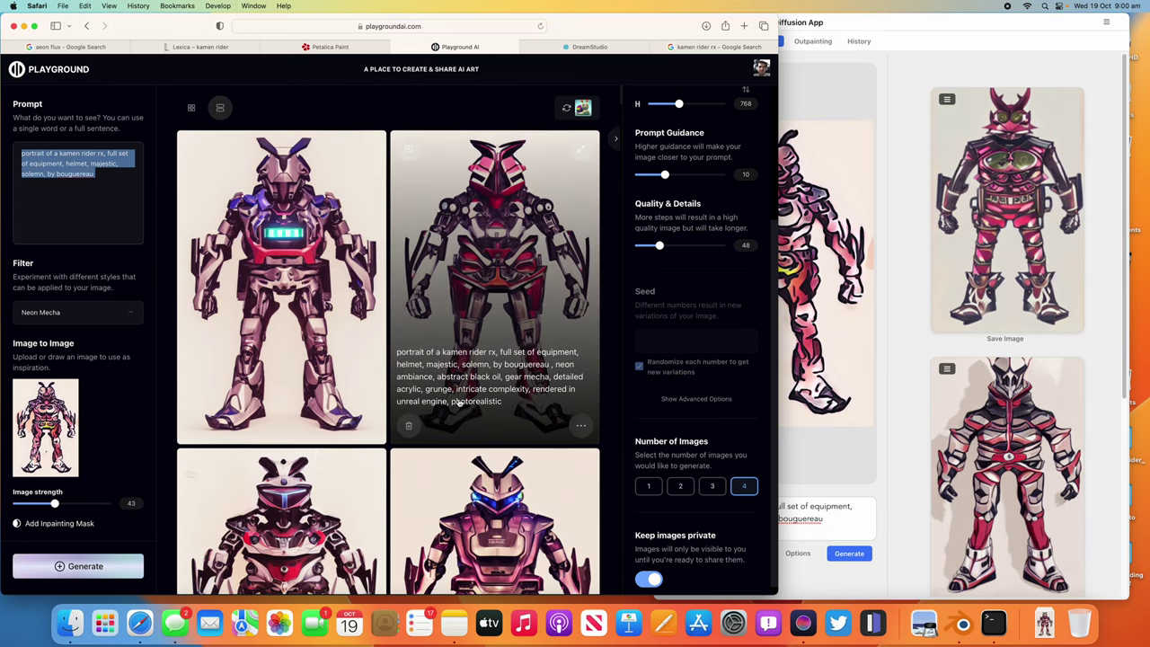
left_click(469, 366)
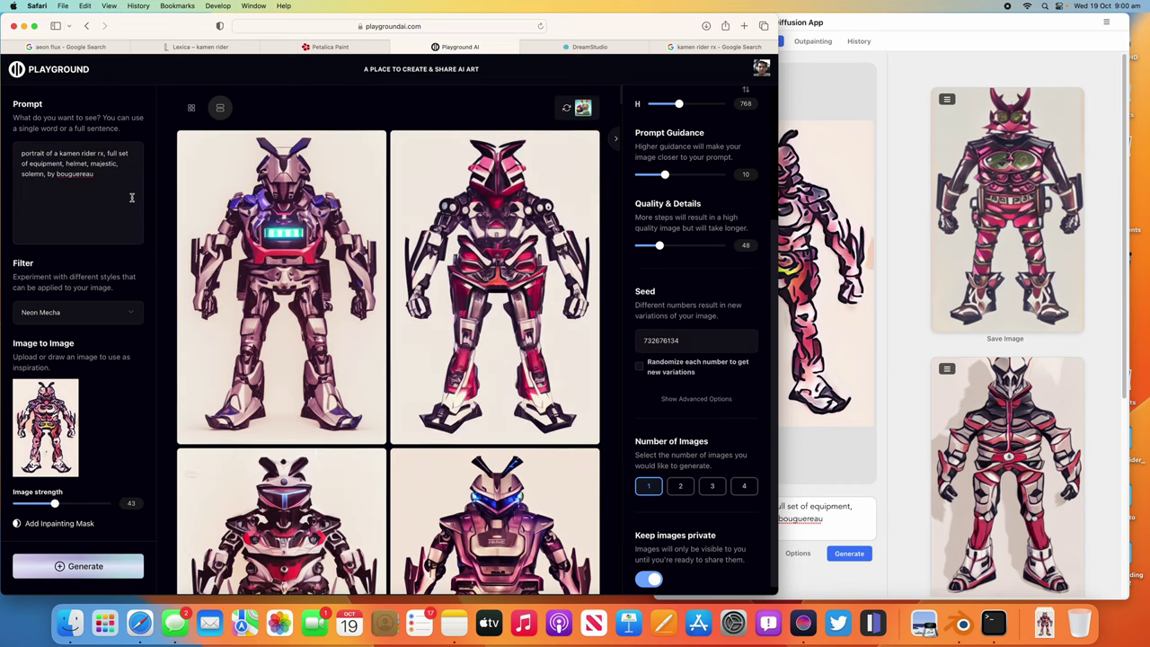
mouse_move(508, 345)
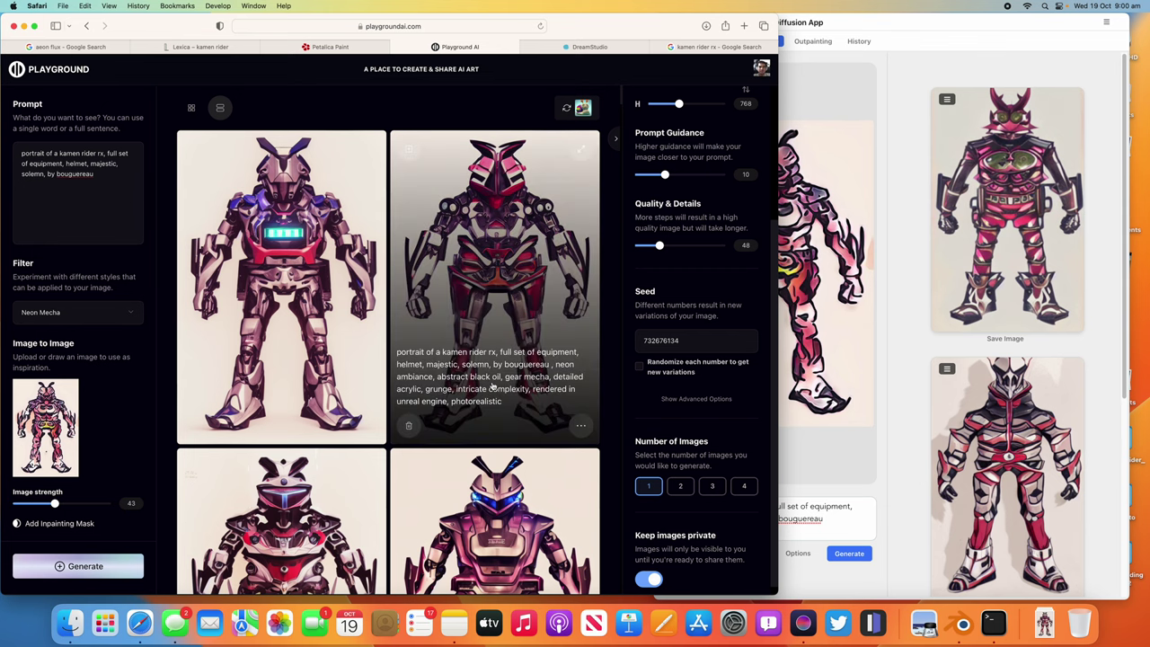
Compare the new Neon Mecha images with the preceding Delicate detail kamen rider rx set.
scroll(377, 369, "down", 20)
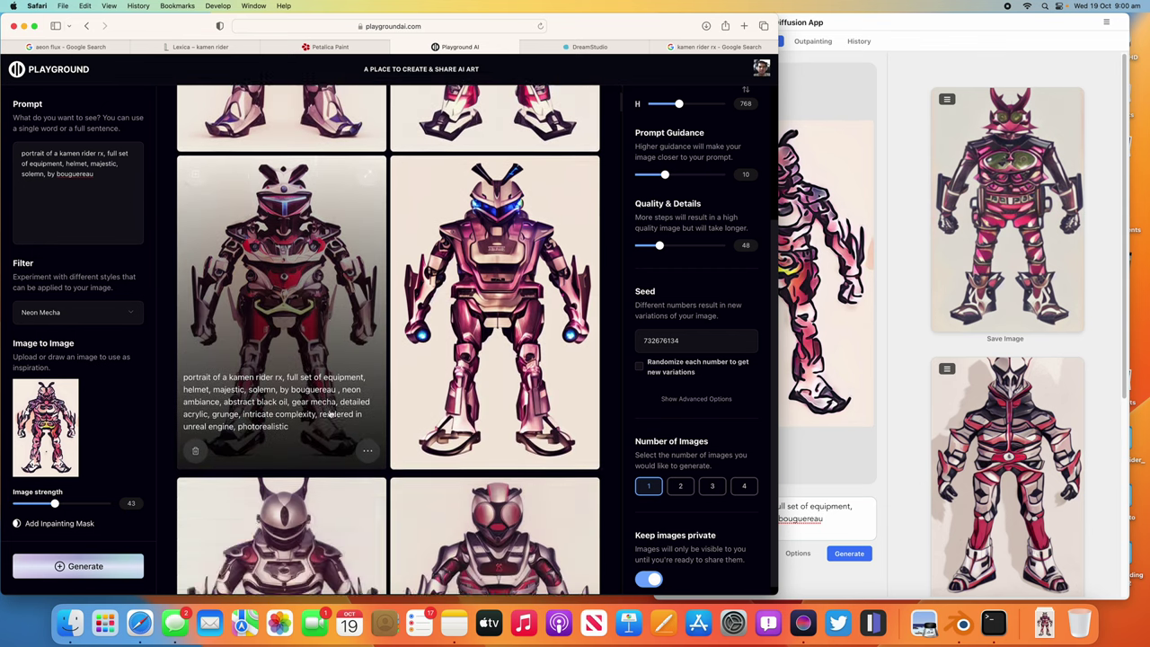
scroll(392, 334, "up", 15)
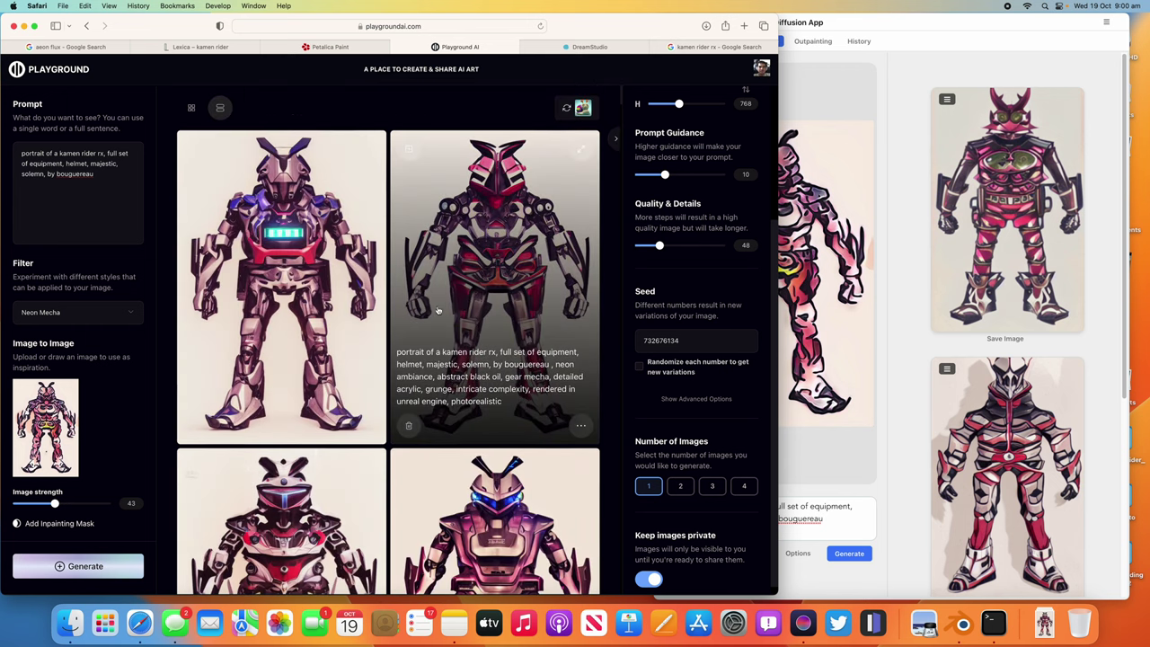
scroll(434, 295, "down", 10)
scroll(485, 358, "up", 5)
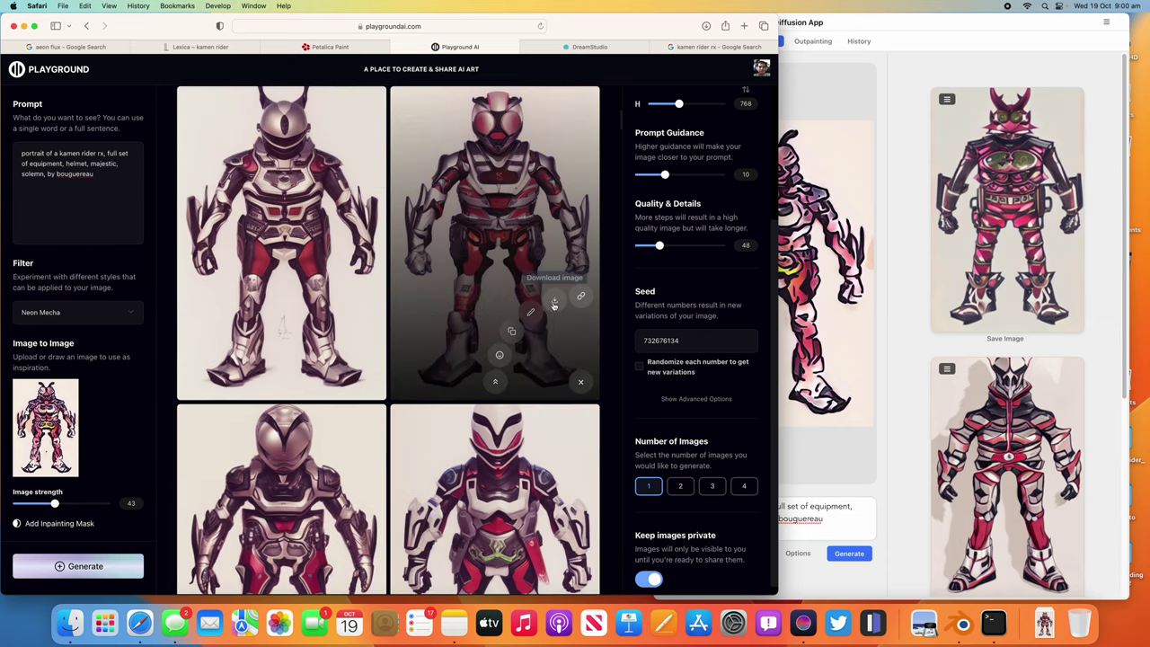
Use the red-armoured Neon Mecha image as the image-to-image source, with image strength 55 and four images.
left_click(370, 383)
left_click(581, 382)
left_click(510, 333)
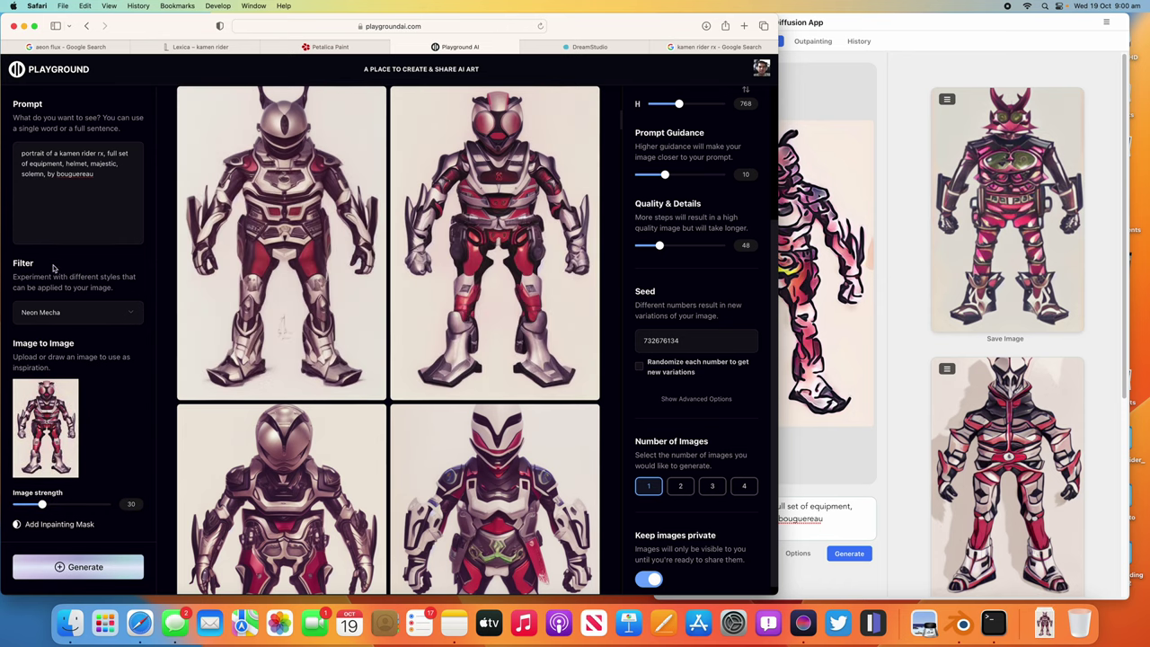
left_click_drag(43, 506, 66, 507)
left_click_drag(69, 507, 67, 505)
left_click(744, 486)
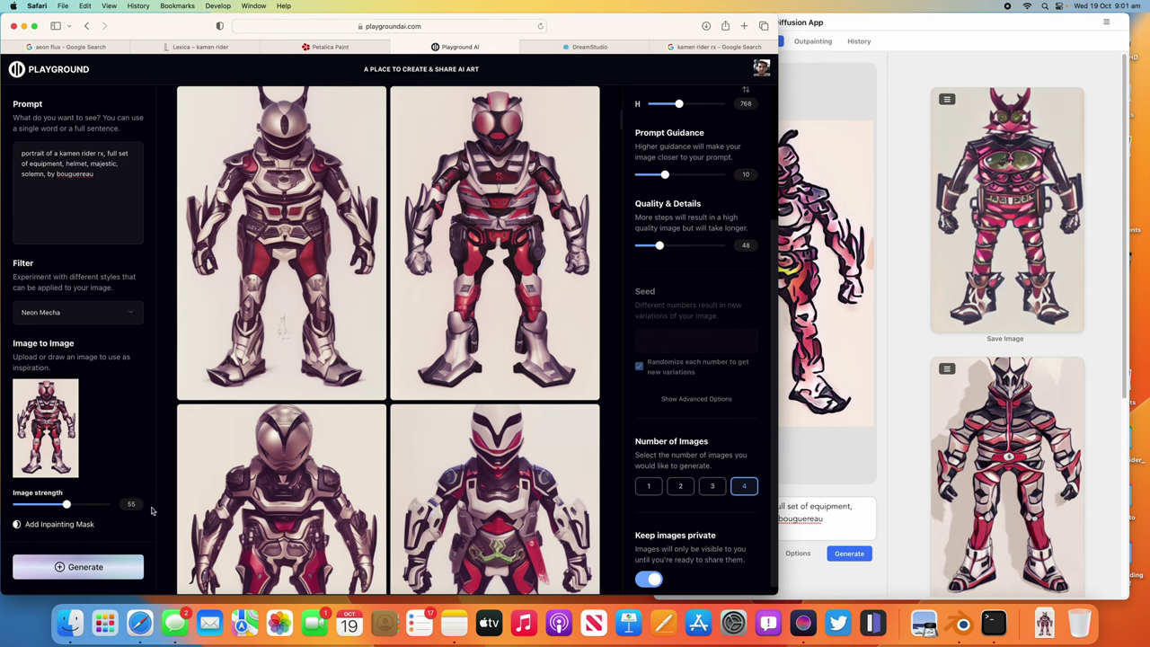
Generate the kamen rider rx images in Playground AI with the Delicate detail filter.
left_click(94, 310)
left_click(90, 270)
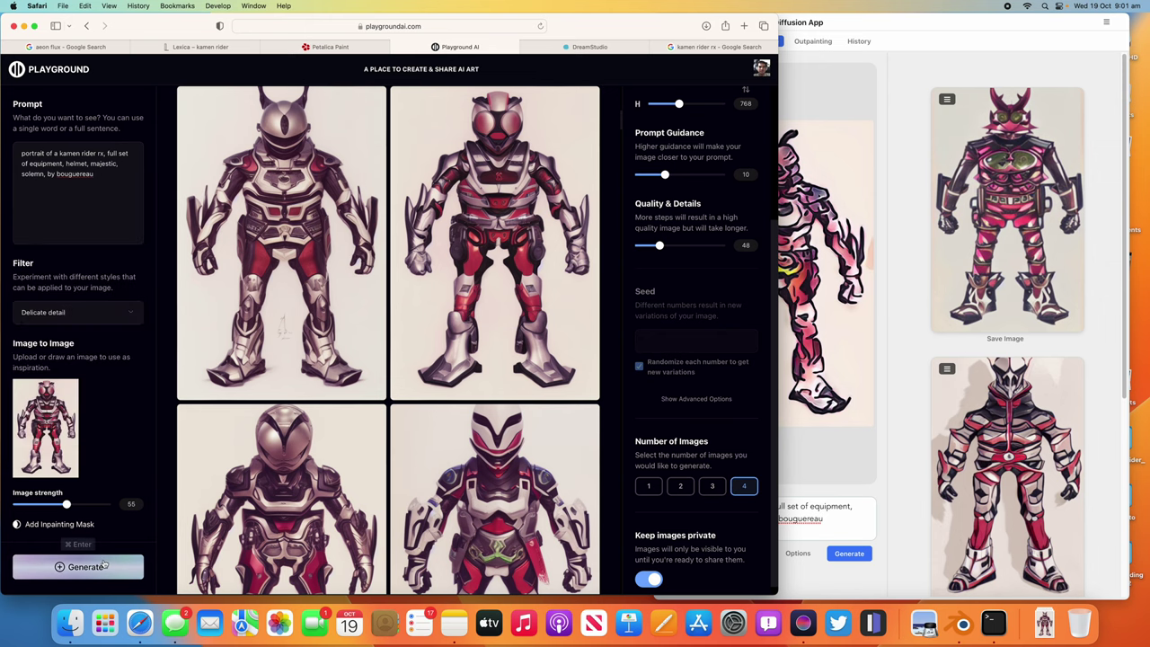
left_click(104, 566)
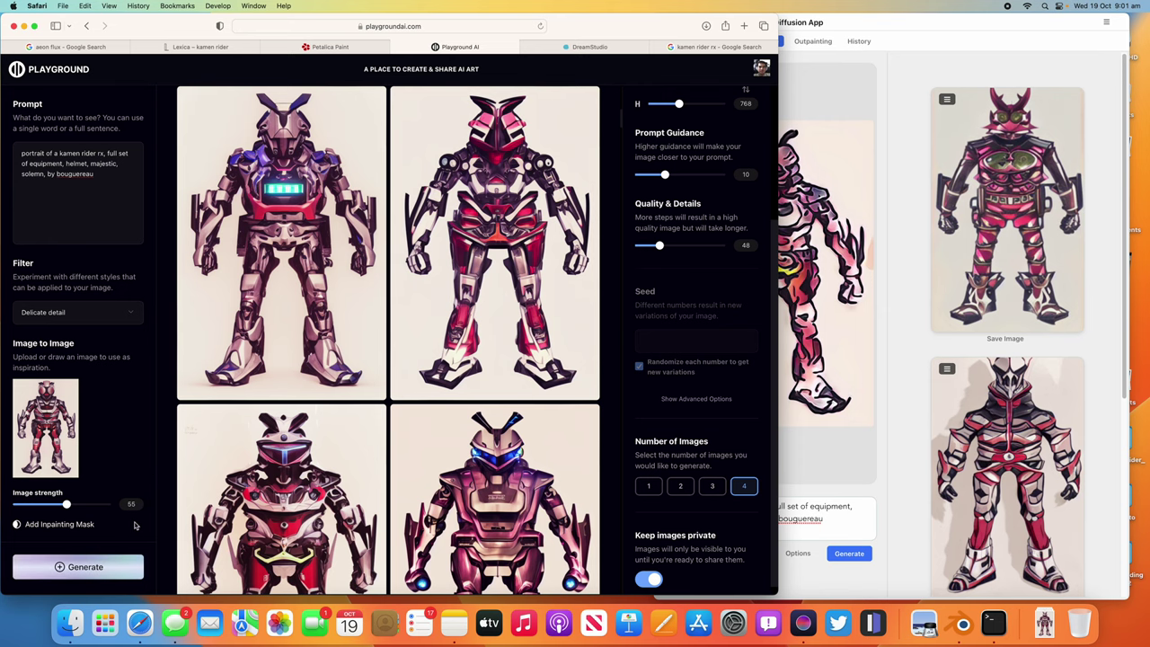
left_click(106, 567)
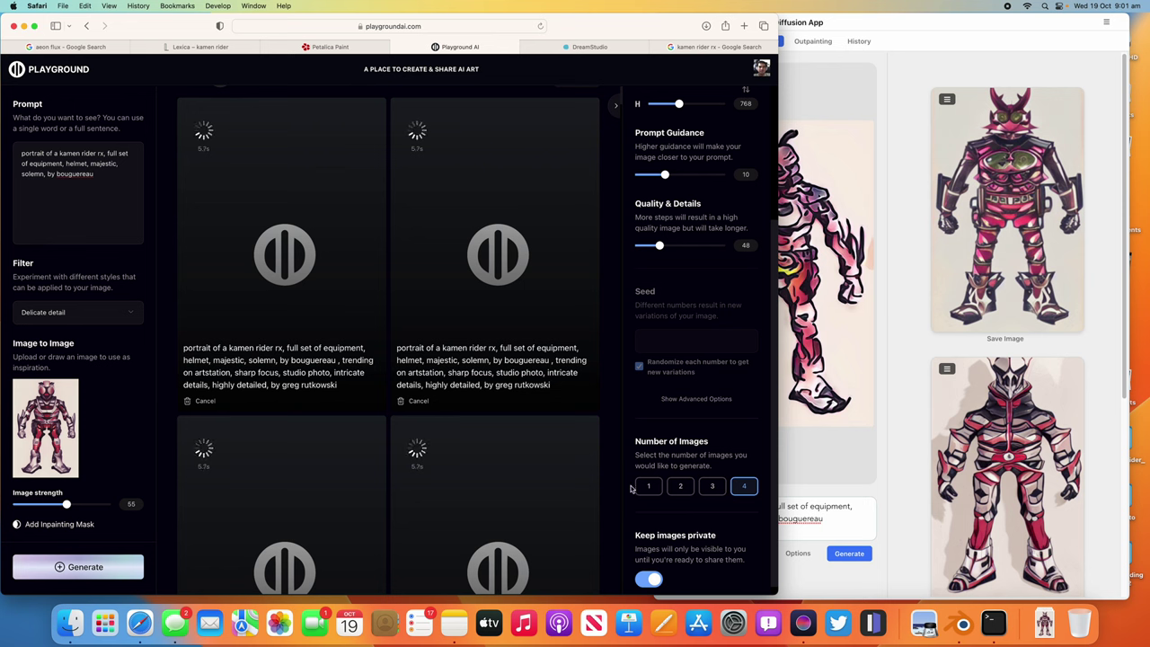
Switch to DiffusionBee, start generating from the kamen rider rx prompt, and return to the browser.
left_click(827, 516)
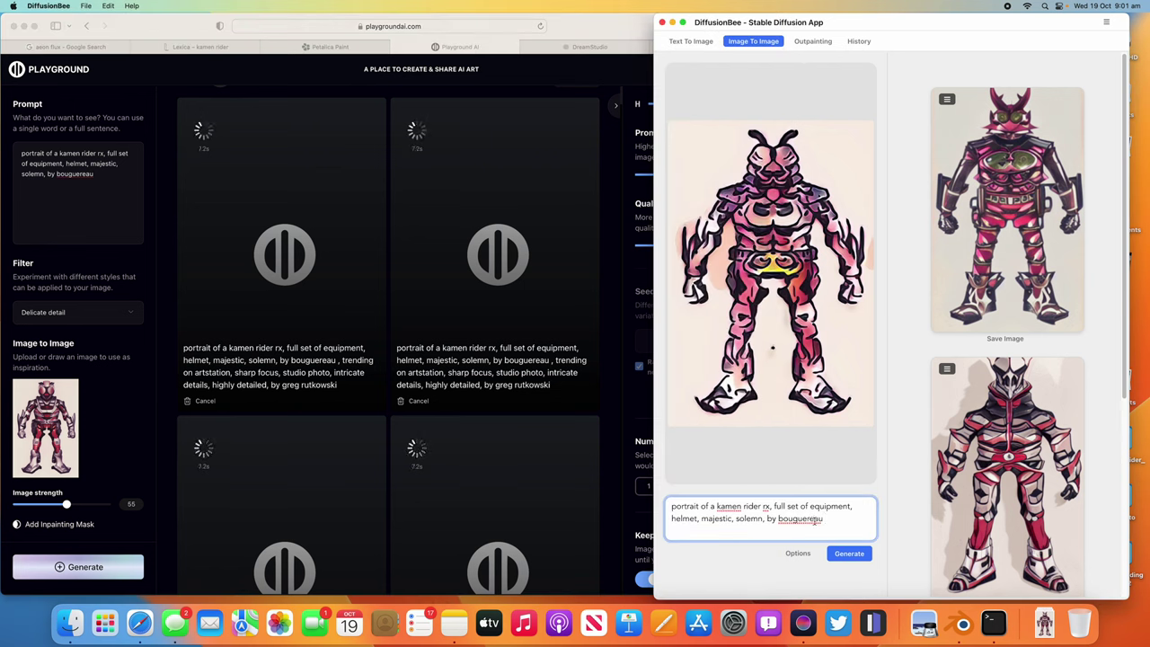
left_click(849, 553)
left_click(620, 49)
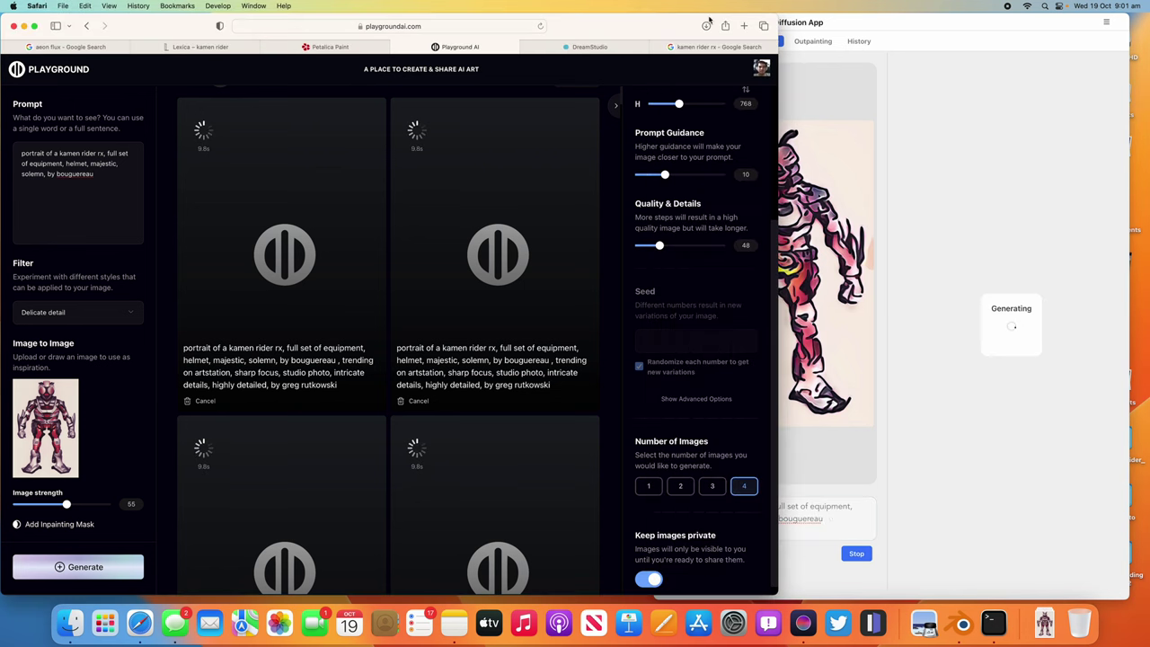
Narrow the browser window and move the DiffusionBee window slightly away so the two sit side by side.
left_click_drag(770, 323, 636, 324)
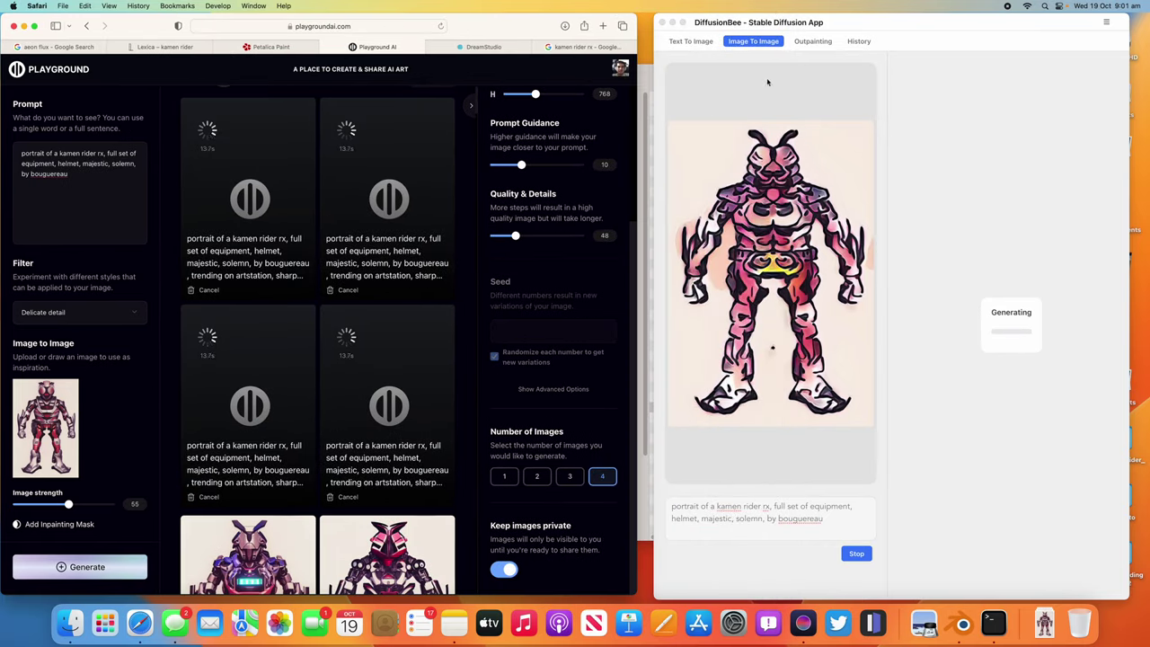
left_click_drag(795, 140, 804, 141)
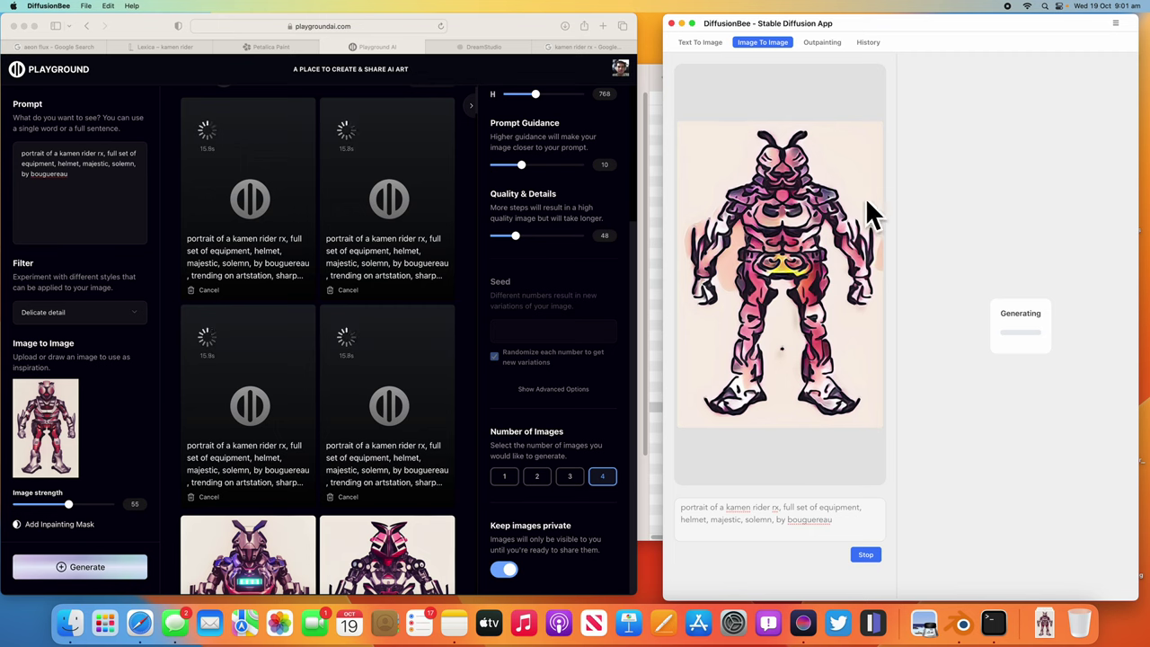
left_click_drag(898, 32, 896, 38)
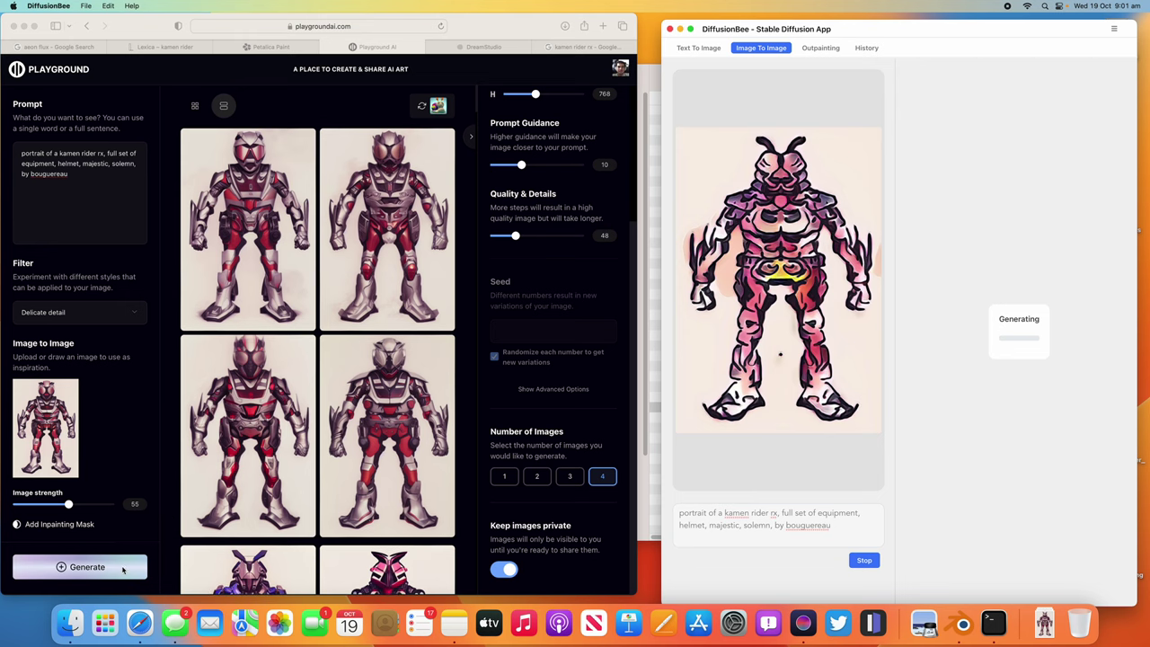
Set the image strength to 47 in Playground AI and generate four images with the Masterpiece filter.
scroll(251, 486, "down", 6)
scroll(251, 486, "up", 6)
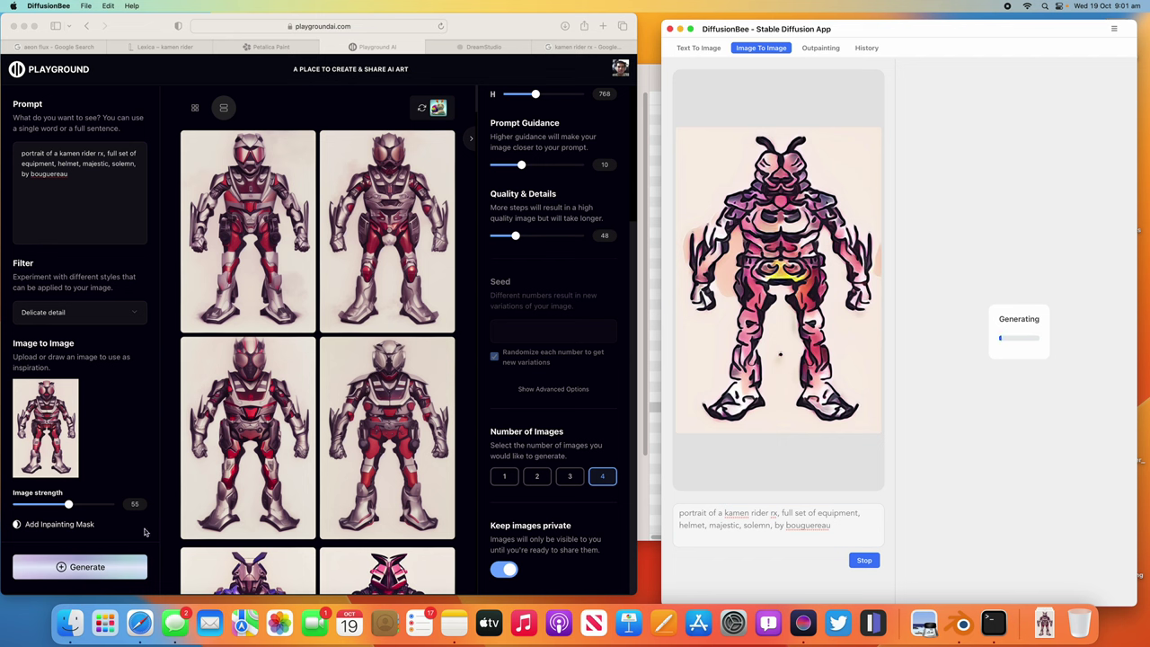
left_click(68, 506)
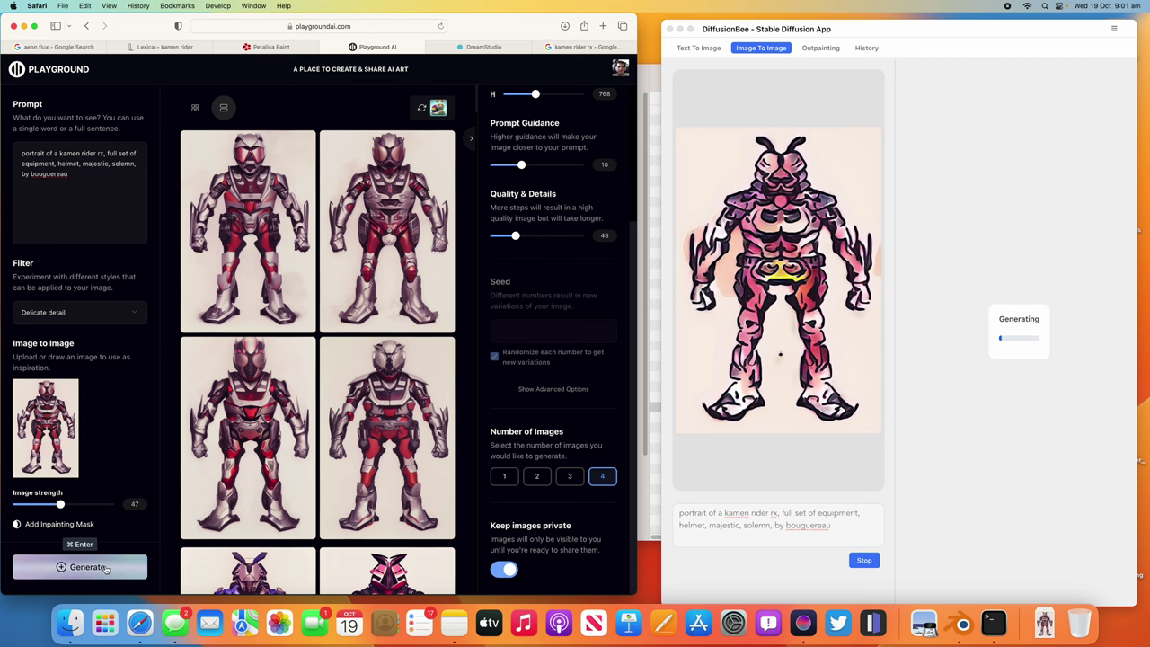
left_click(77, 312)
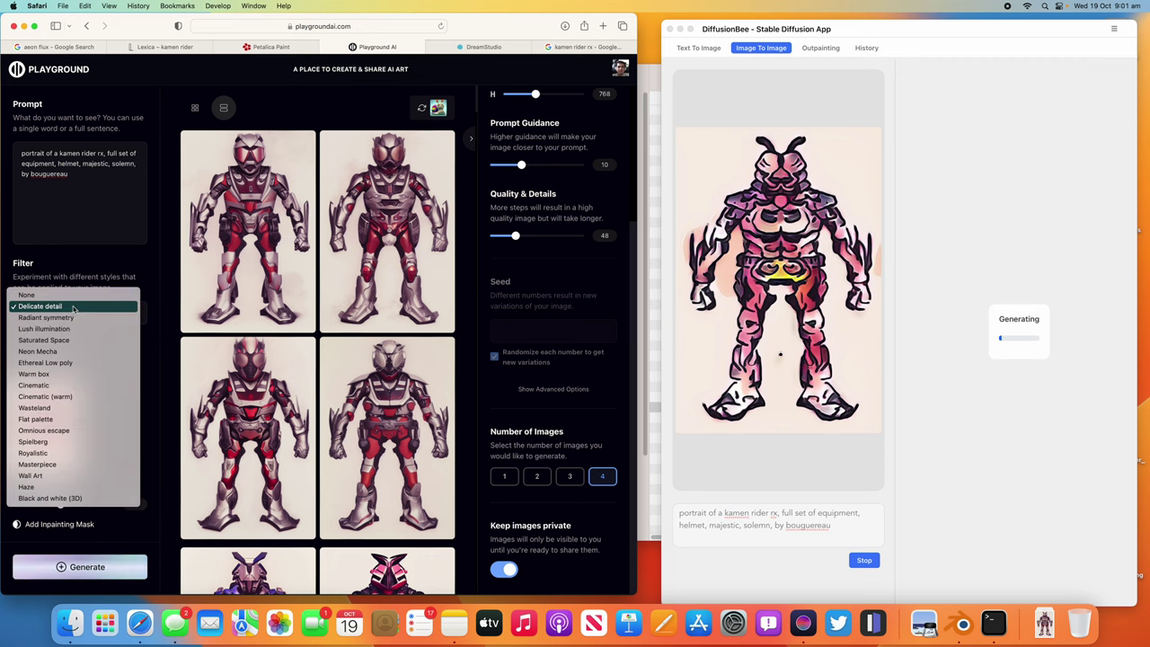
left_click(80, 463)
left_click(80, 566)
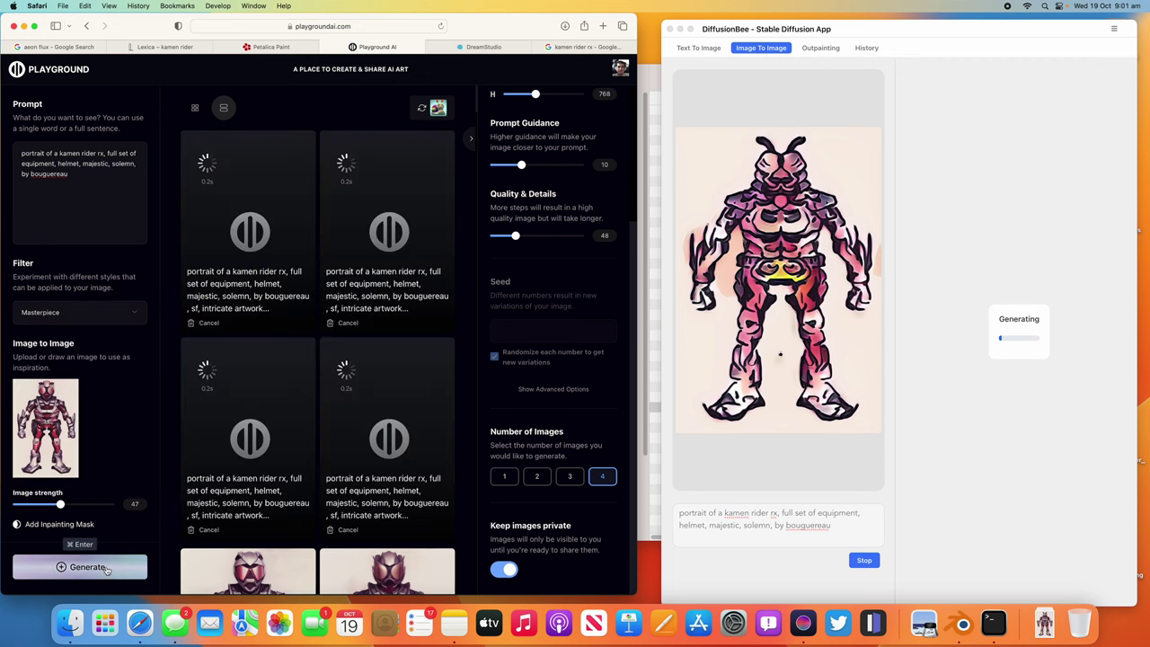
Generate four more kamen rider rx images with the Royalistic filter and look over the results.
left_click(81, 313)
left_click(76, 291)
left_click(106, 568)
scroll(174, 458, "down", 5)
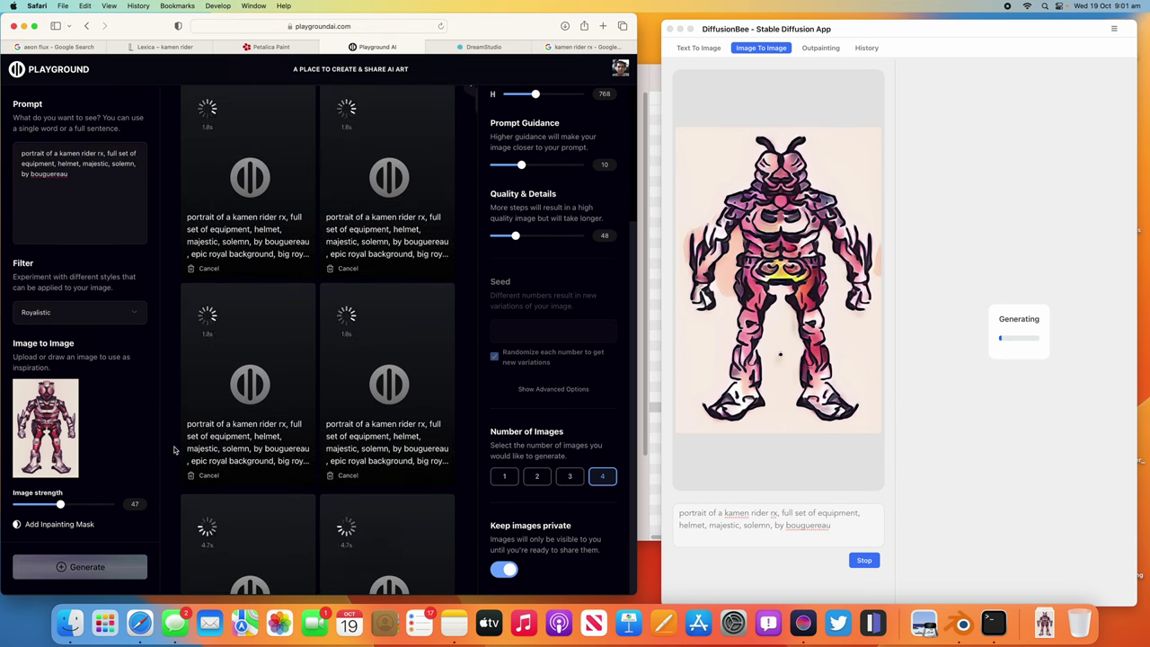
scroll(174, 445, "down", 5)
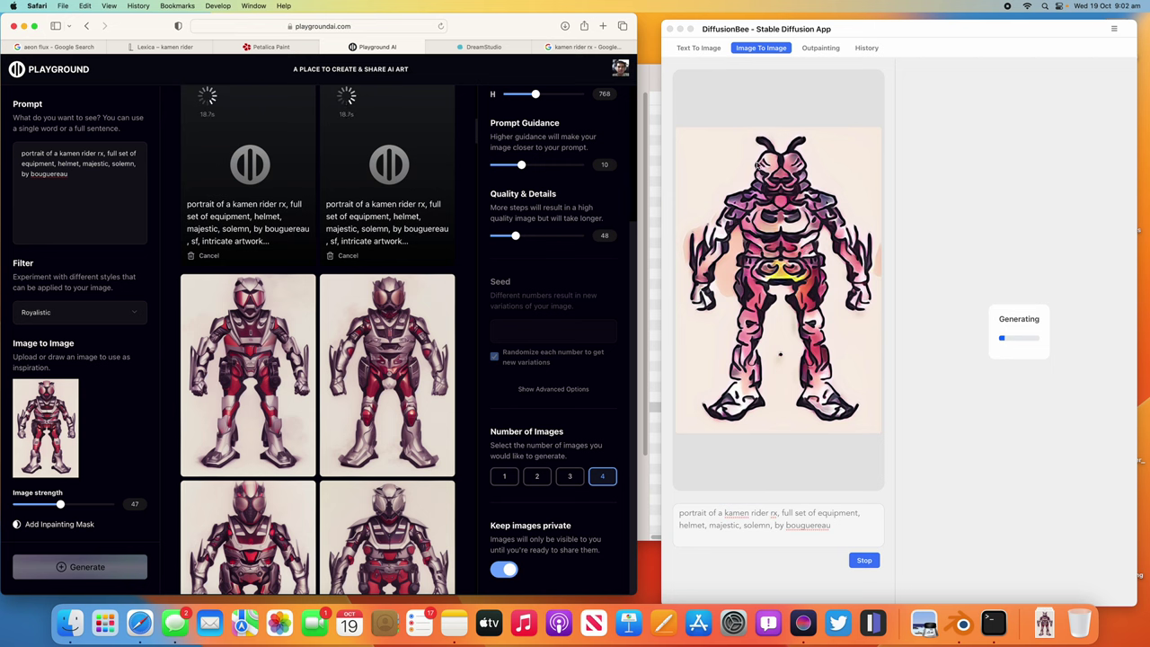
scroll(371, 304, "up", 5)
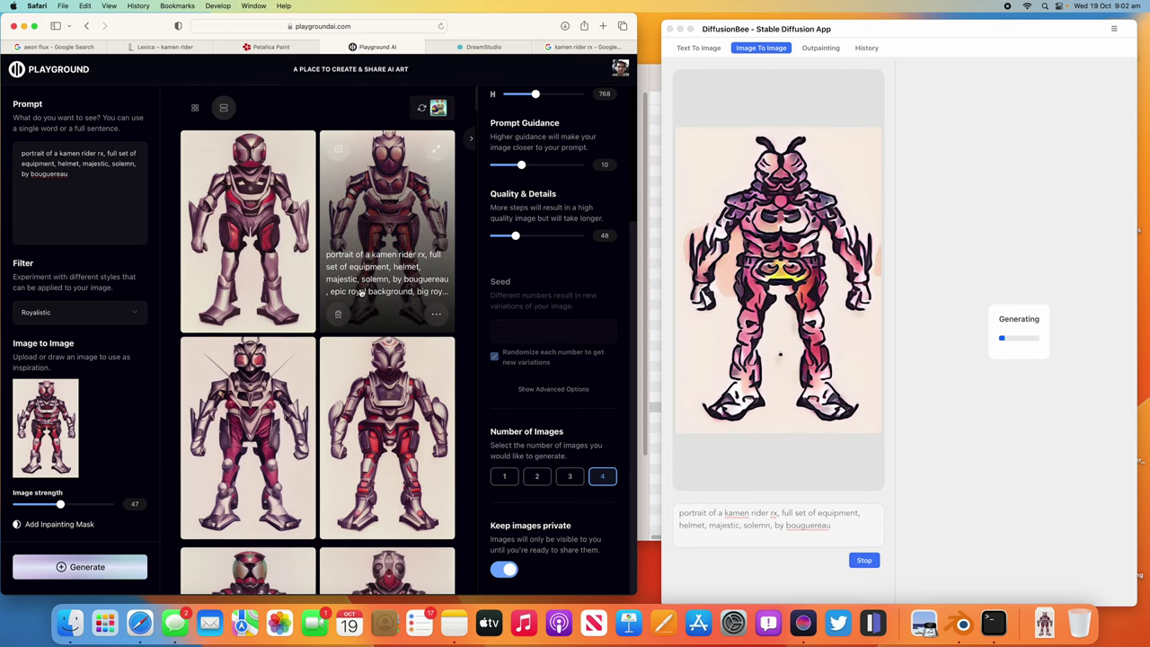
Set the image strength to 43 and generate four images with the Wasteland filter.
scroll(387, 431, "down", 1)
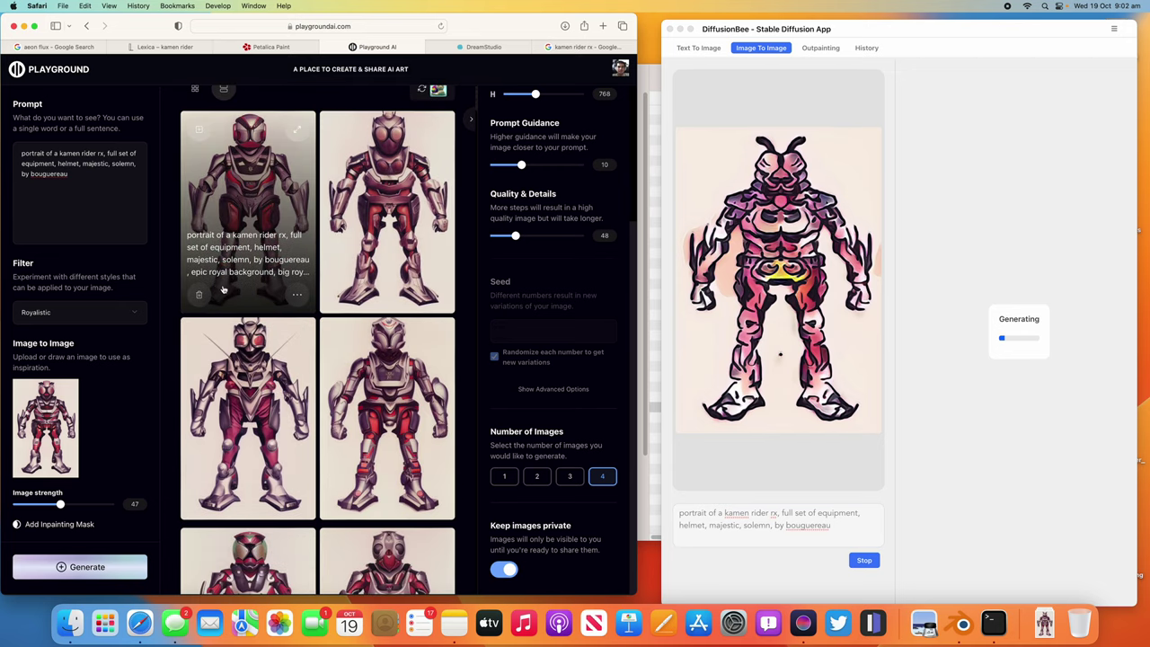
scroll(358, 393, "down", 1)
scroll(358, 393, "down", 8)
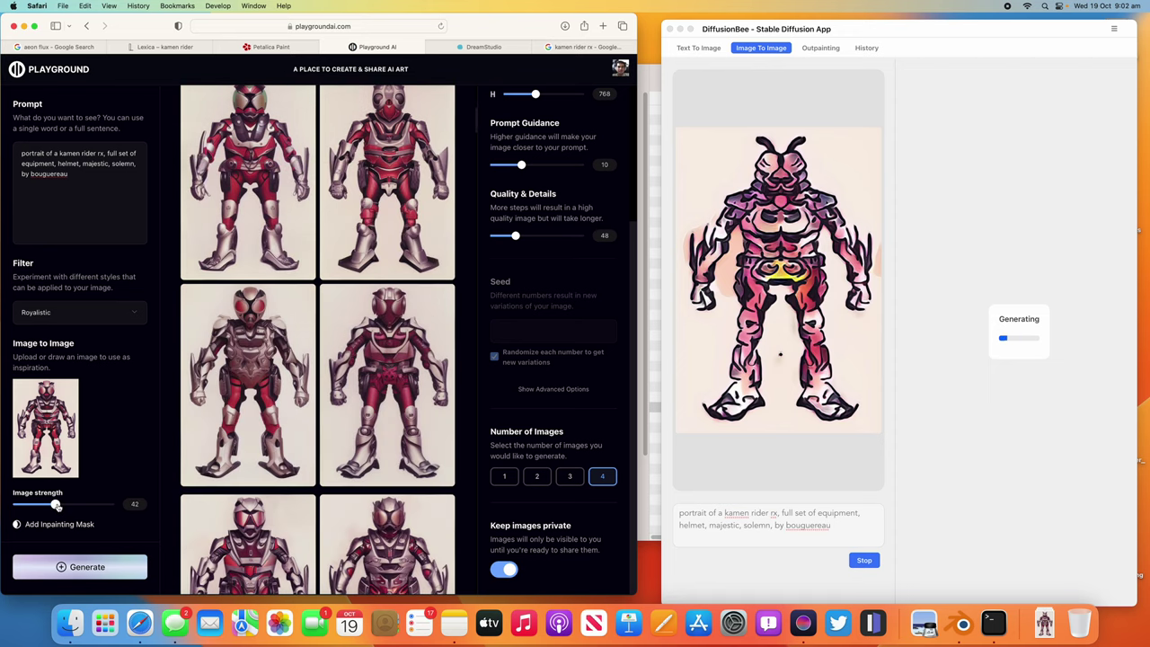
left_click(83, 311)
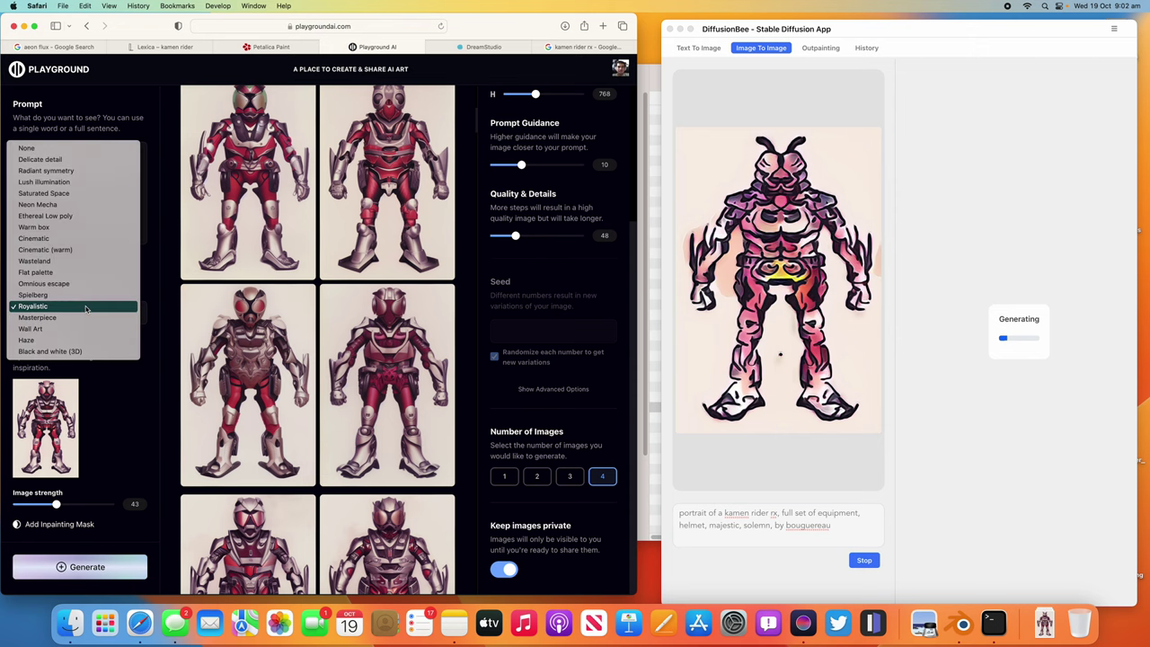
left_click(87, 262)
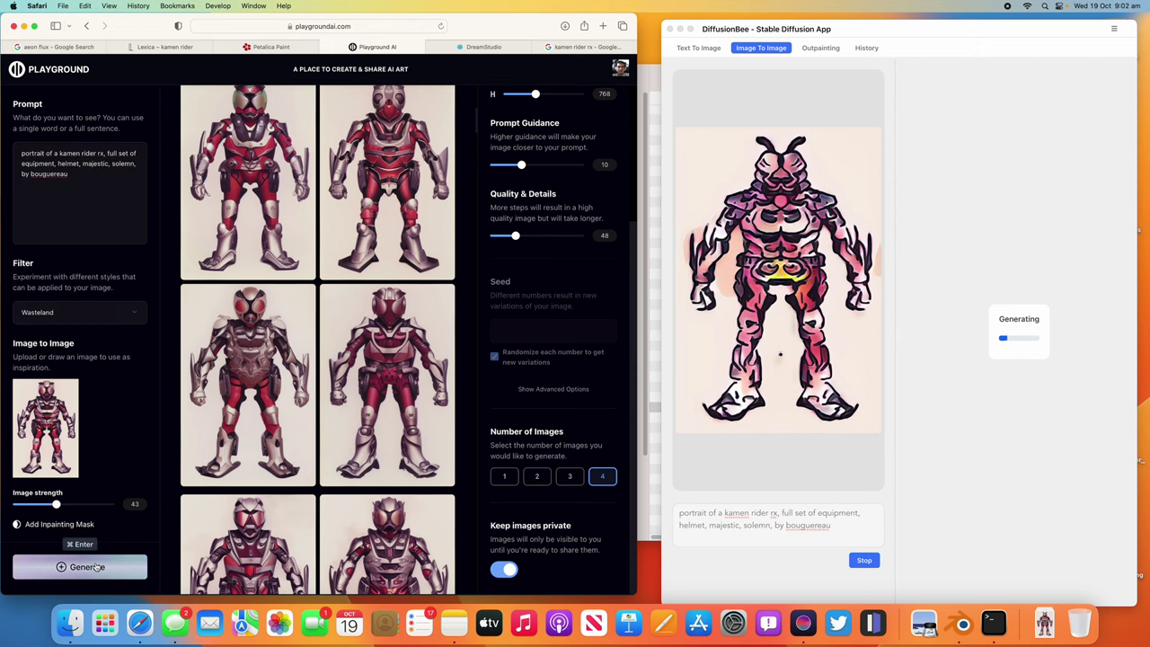
left_click(94, 567)
Generate another four kamen rider rx images with the Cinematic filter.
left_click(71, 317)
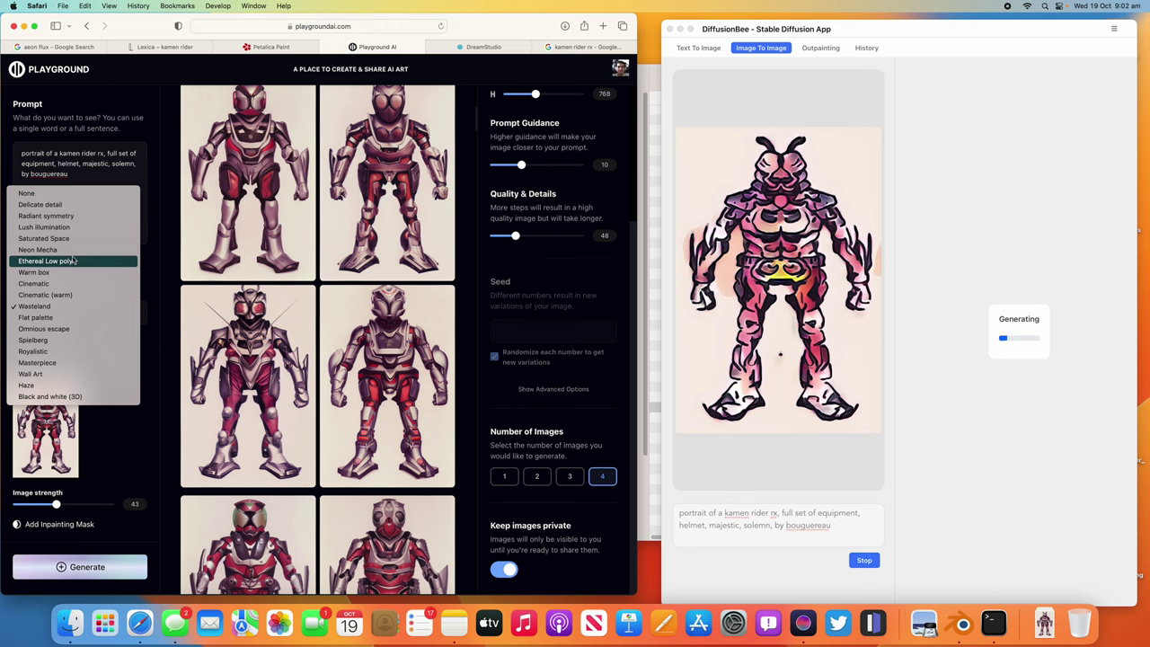
left_click(105, 587)
left_click(105, 571)
left_click(94, 317)
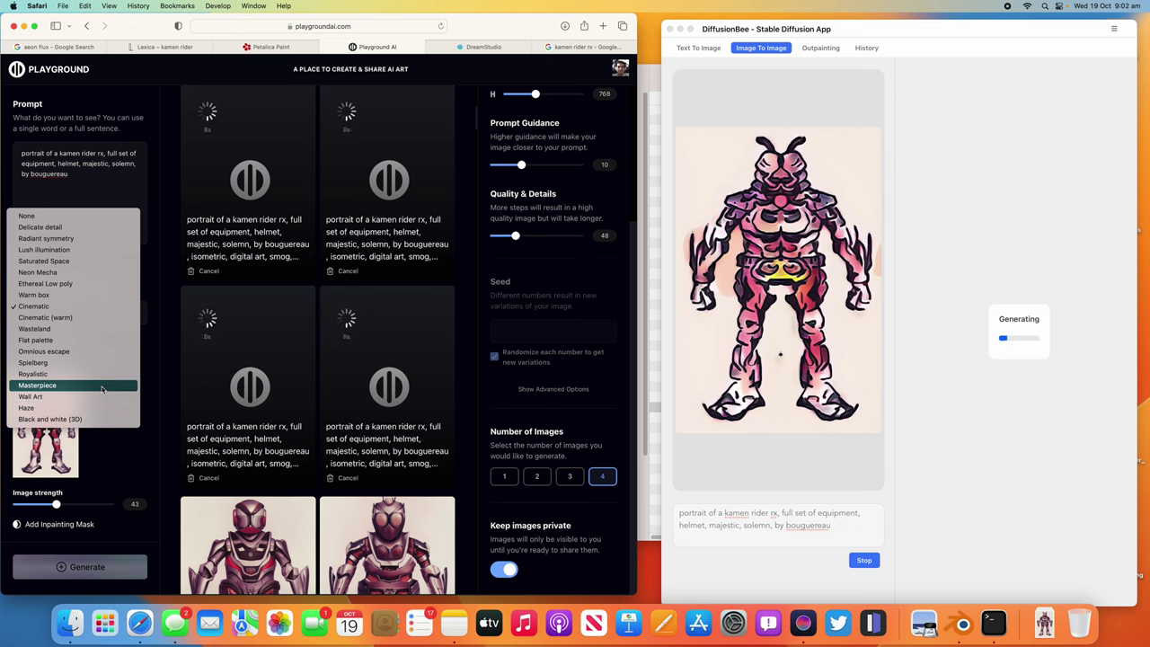
left_click(85, 189)
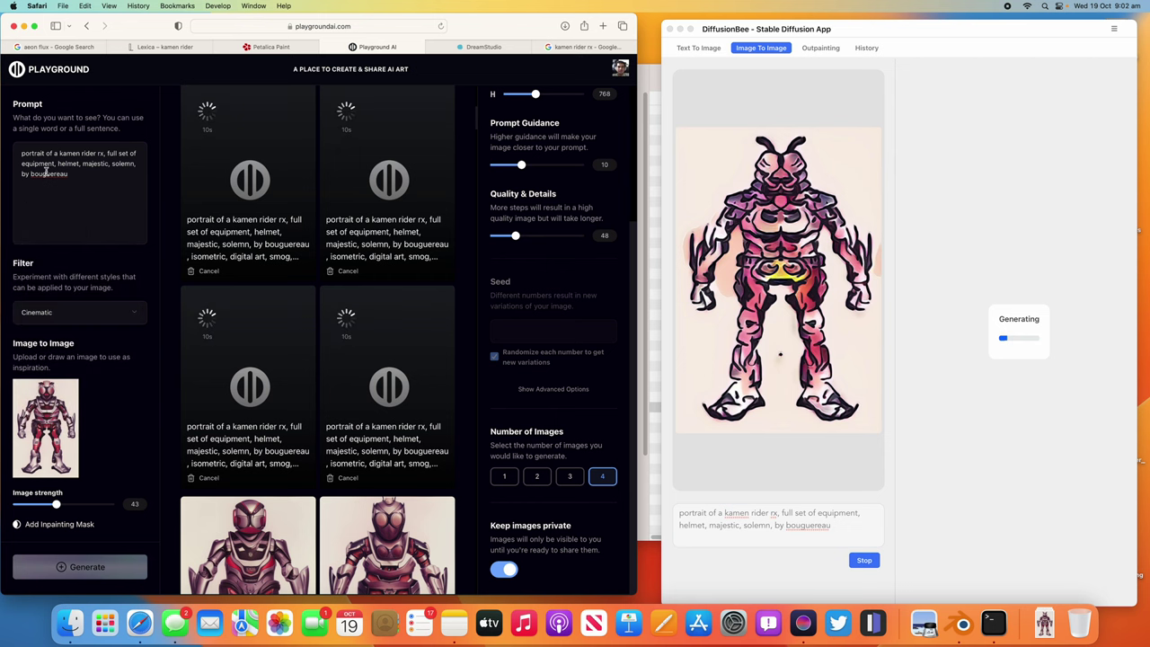
Highlight the artist name "bouguereau" at the end of the Playground AI prompt.
left_click_drag(29, 173, 72, 191)
left_click(73, 193)
left_click_drag(32, 173, 80, 182)
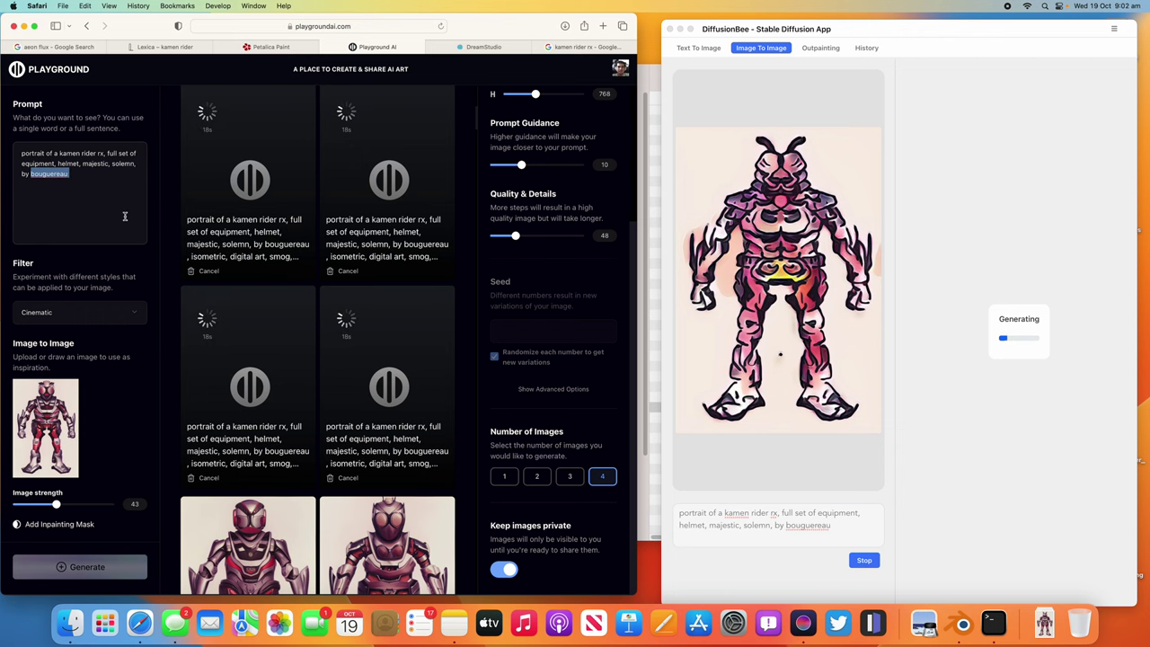
In DreamStudio, generate with the prompt "portrait of a kamen rider rx, full set of equipment, helmet, majestic, solemn, by bouguereau".
left_click(508, 49)
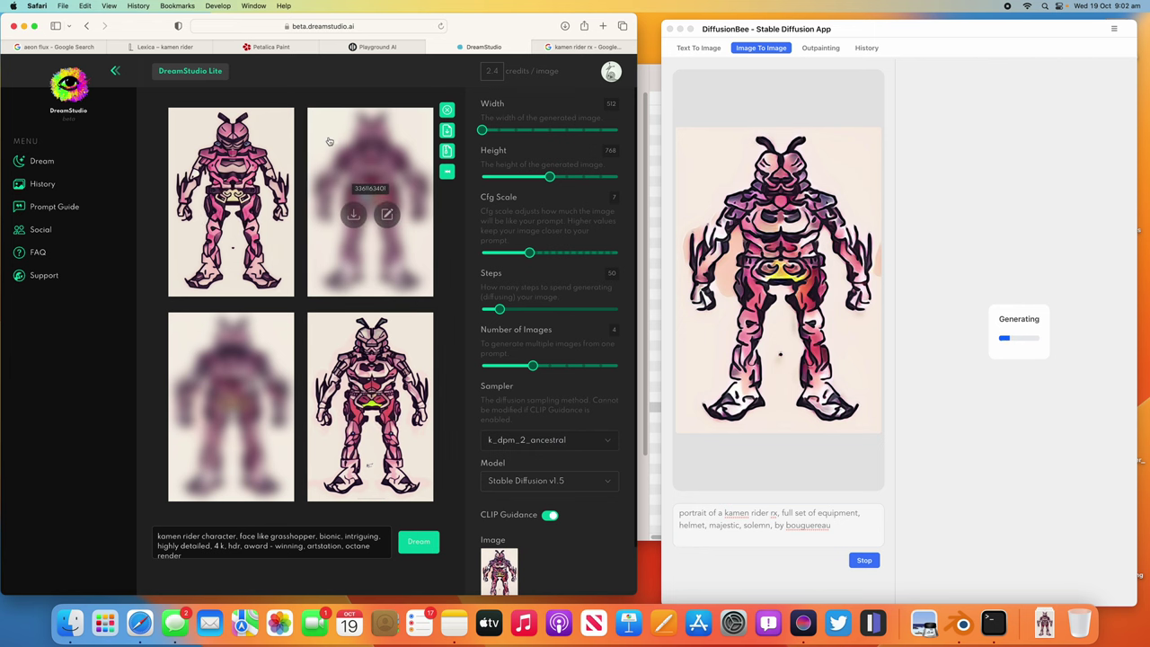
left_click(270, 535)
key("super+a")
type("portrait of a kamen rider rx, full set of equipment, helmet, majestic, solemn, by bouguereau")
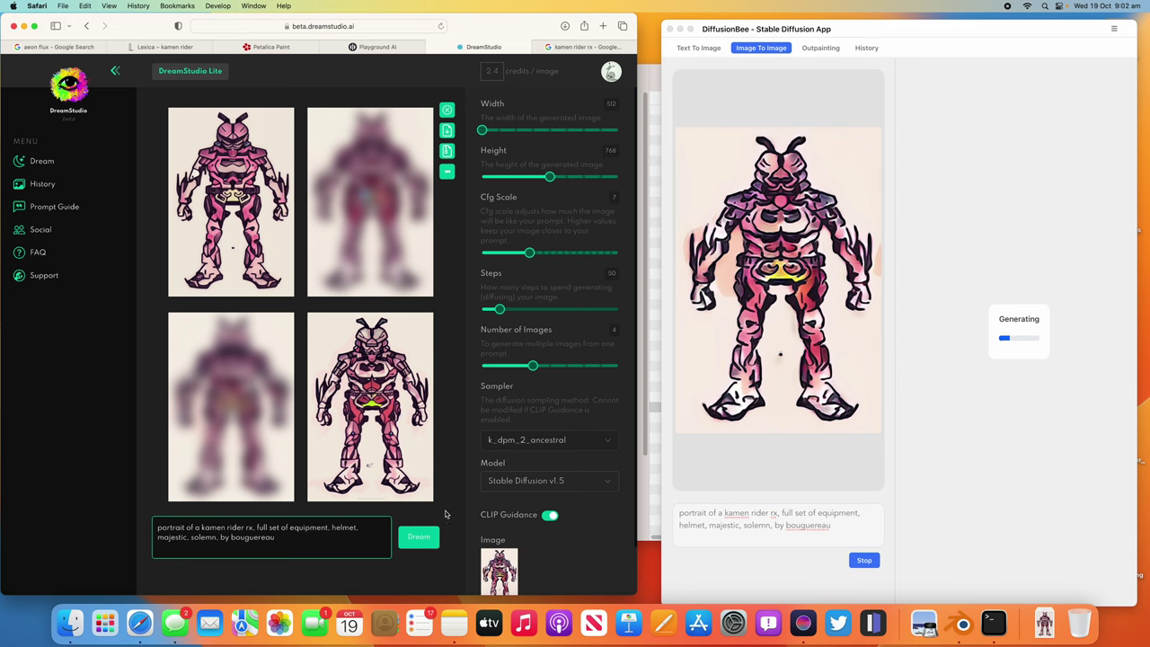
left_click(418, 537)
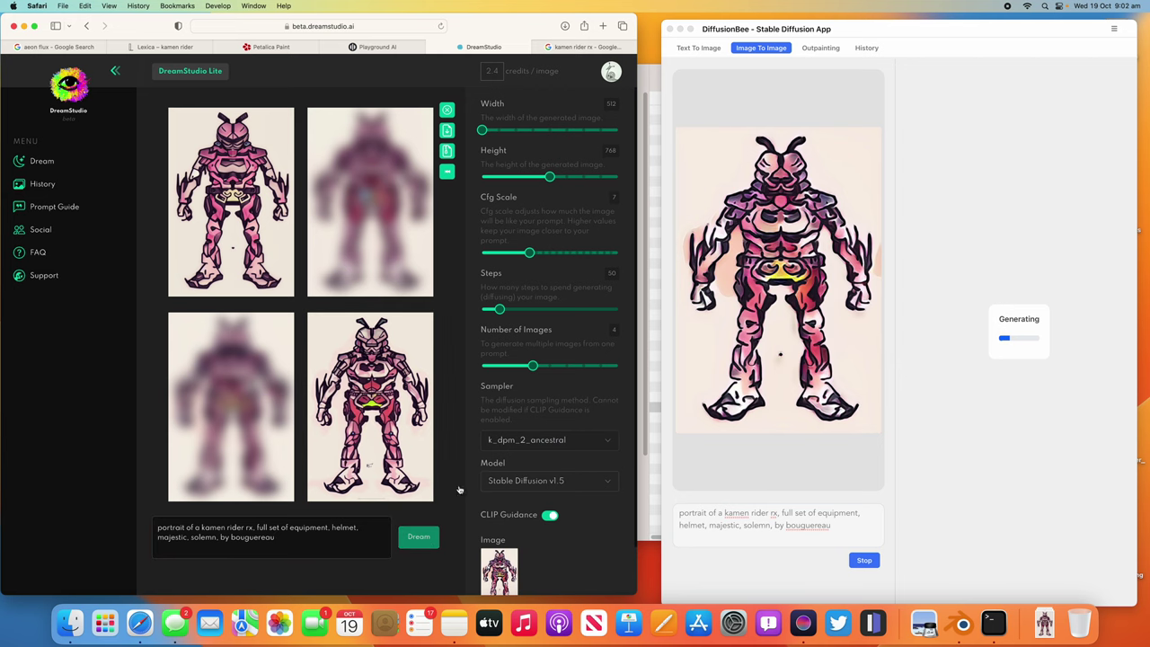
scroll(471, 485, "down", 2)
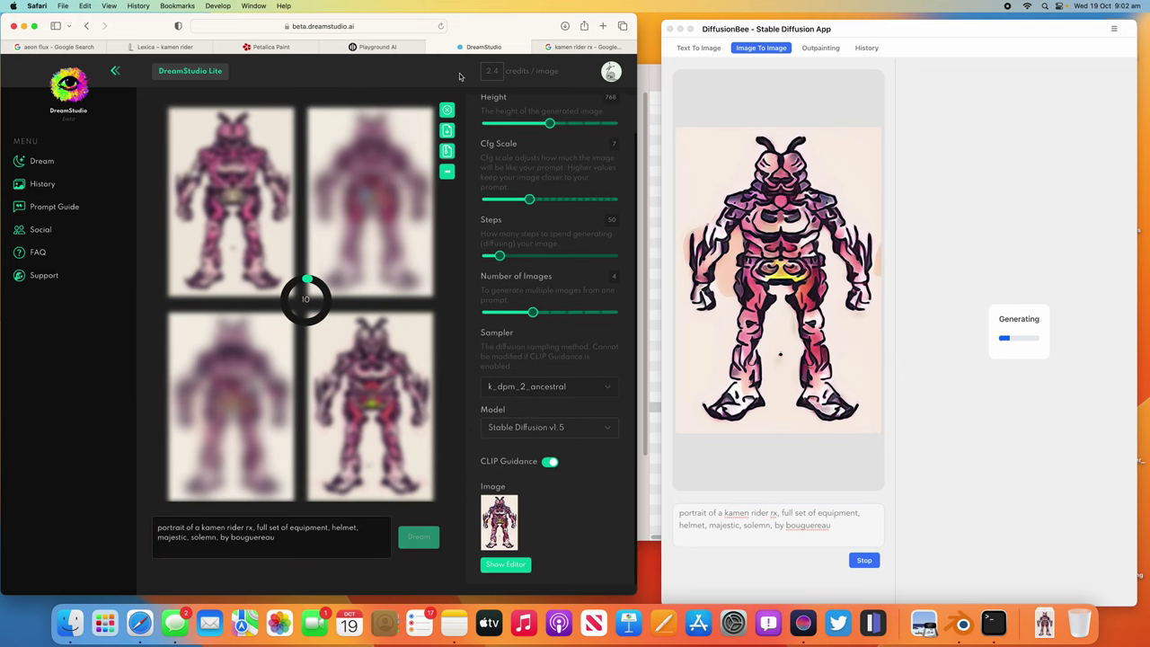
Close the kamen rider rx Google search page and return to Playground AI.
left_click(567, 51)
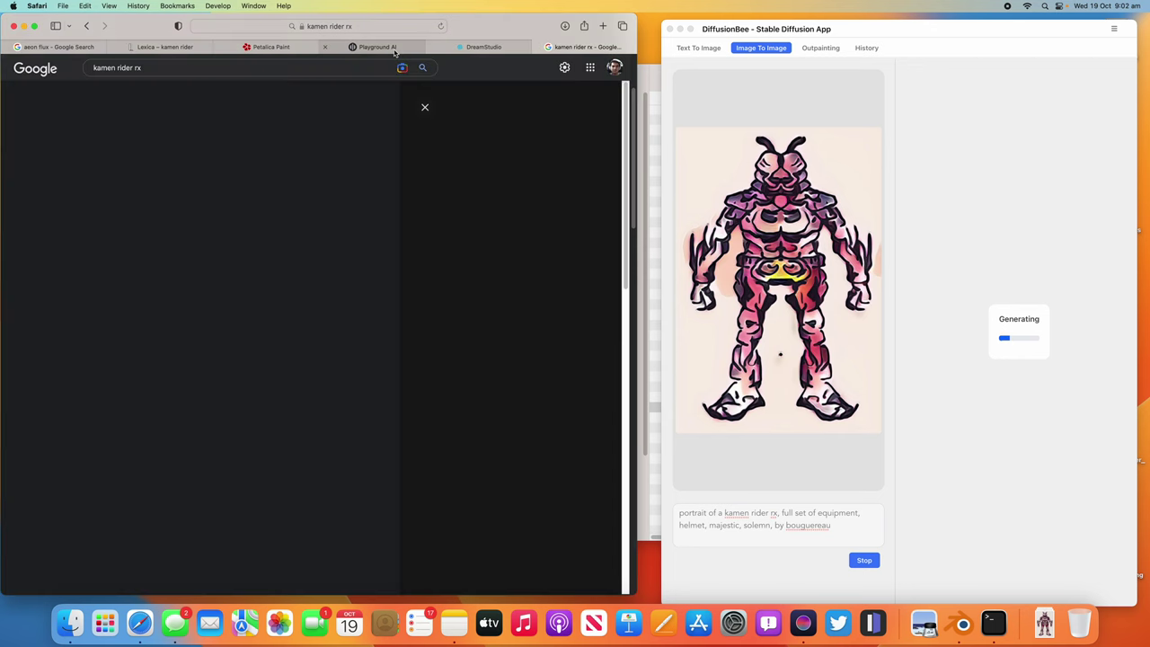
key("super+w")
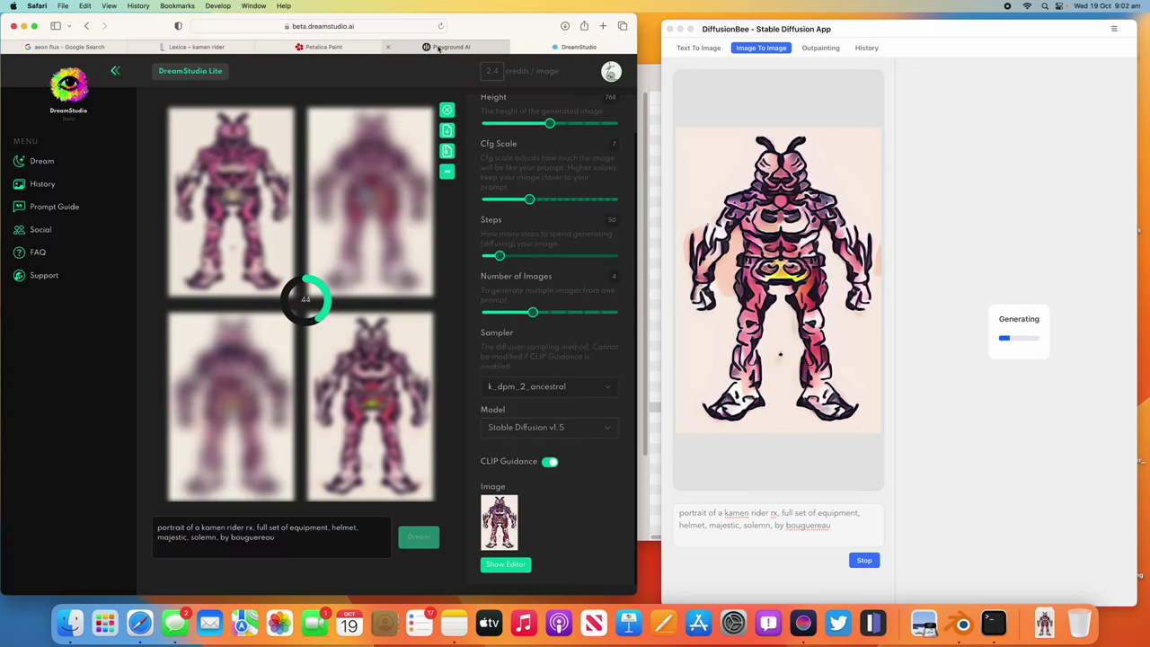
left_click(437, 49)
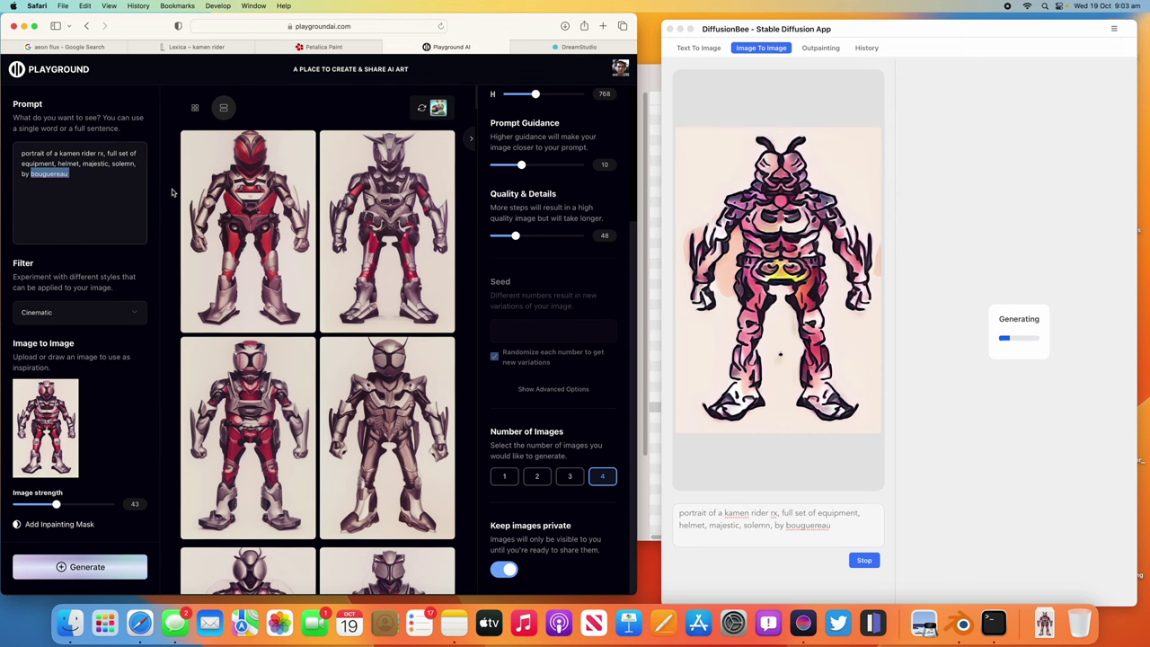
Compare the new Cinematic and Wasteland images with the preceding Royalistic set.
scroll(380, 396, "down", 2)
scroll(380, 396, "up", 10)
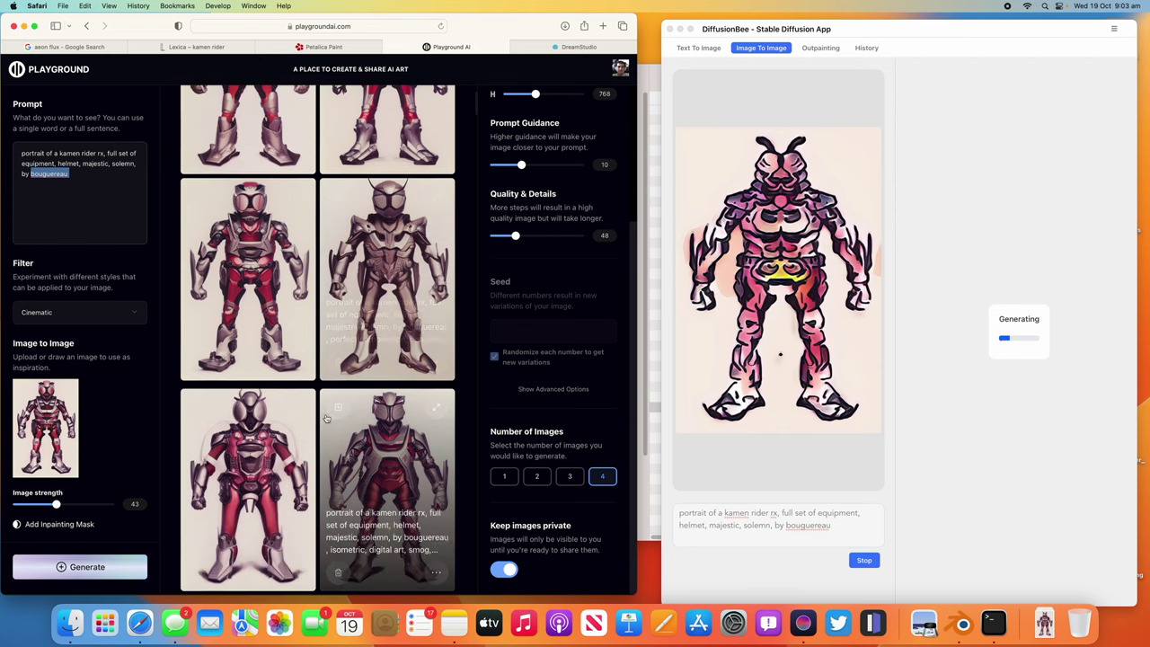
scroll(189, 402, "down", 2)
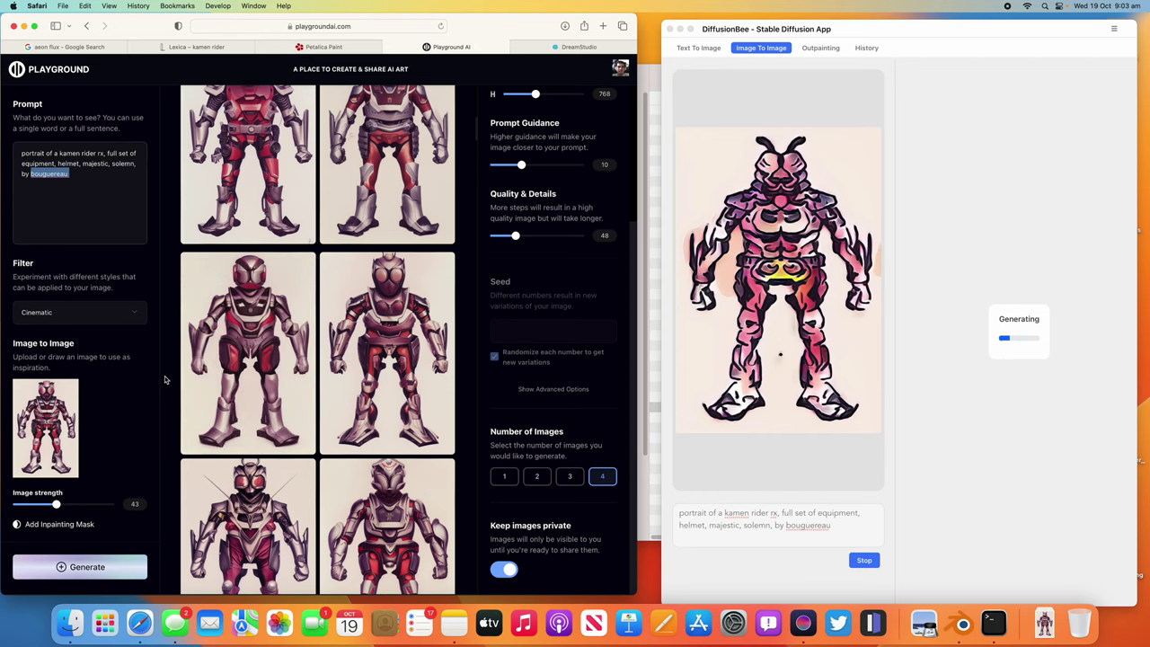
scroll(270, 360, "up", 1)
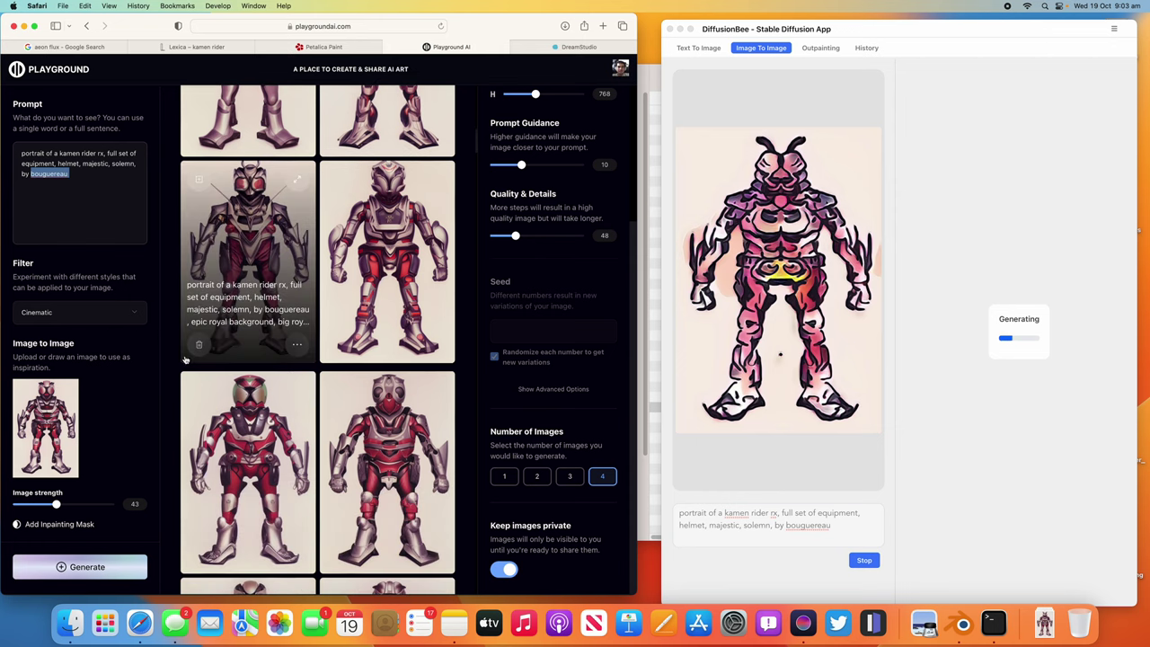
Insert "inspired by grasshopper" after "kamen rider rx" in the Playground AI prompt.
scroll(207, 395, "down", 3)
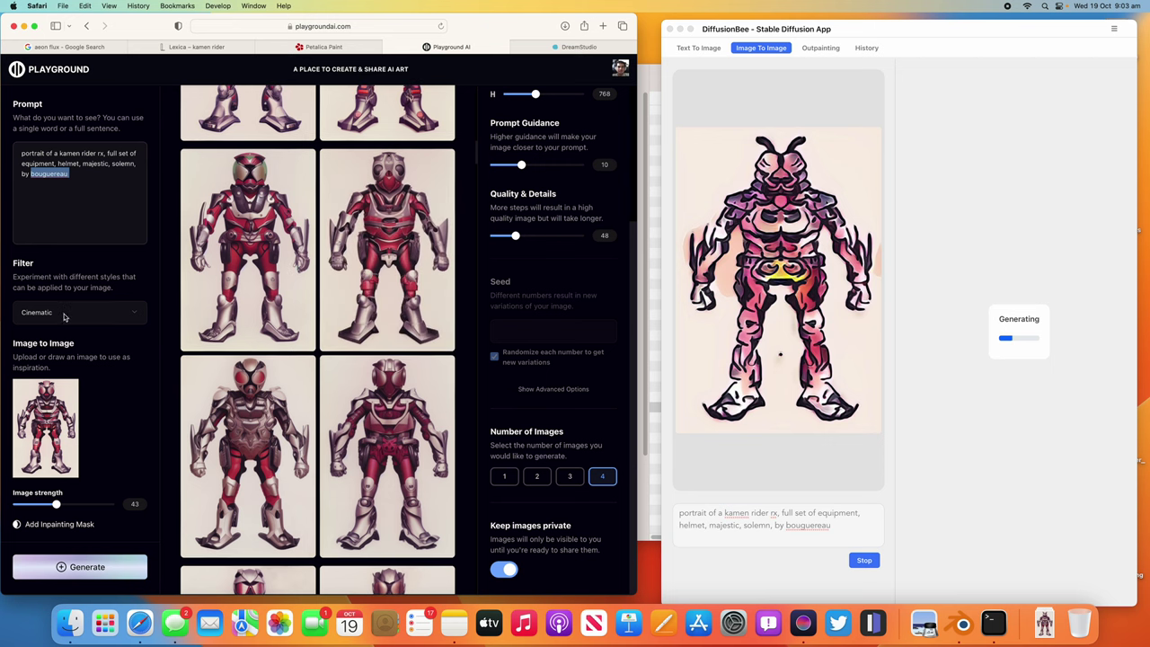
scroll(198, 315, "up", 5)
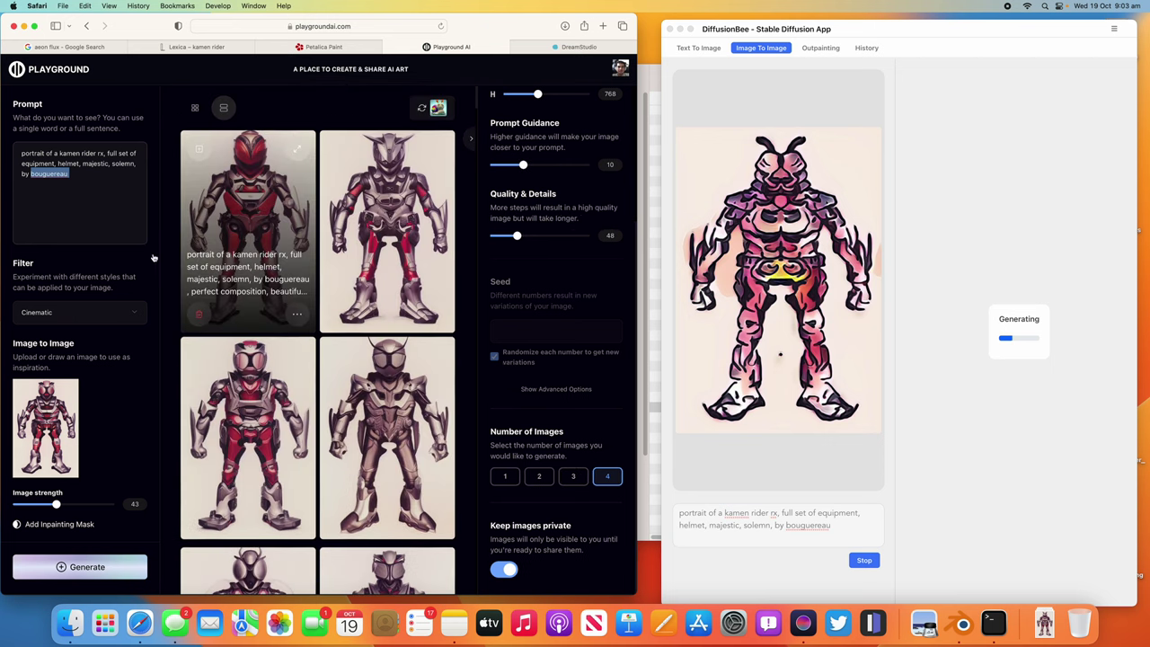
left_click(100, 209)
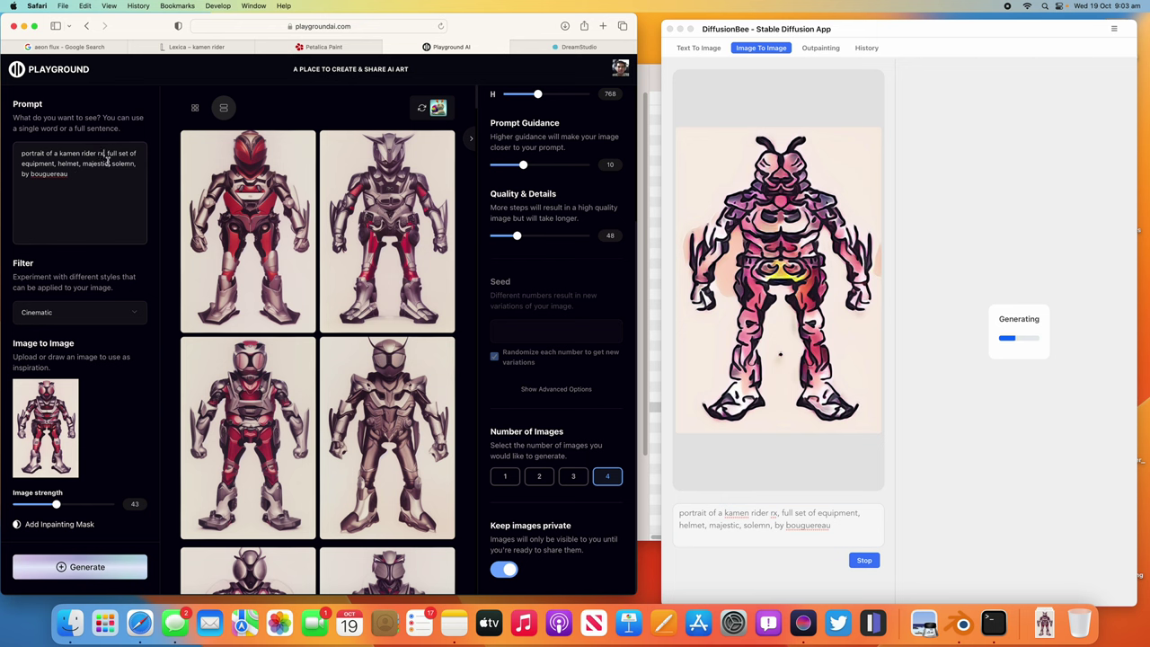
type(", inspire")
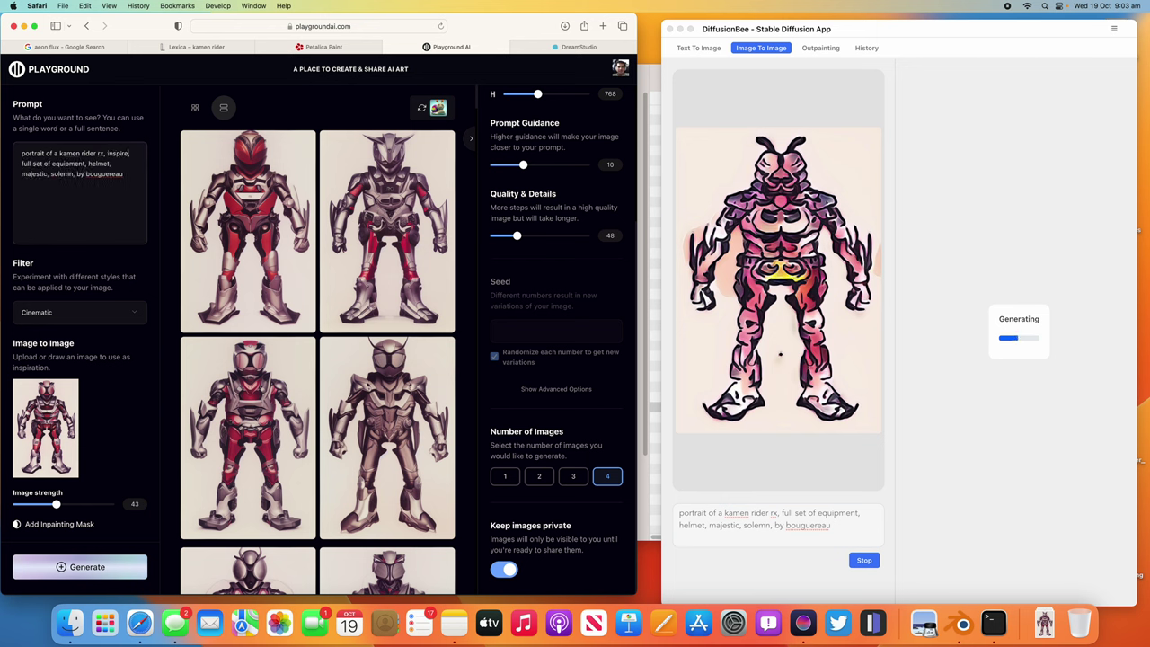
type("d by")
type(" grasshopp")
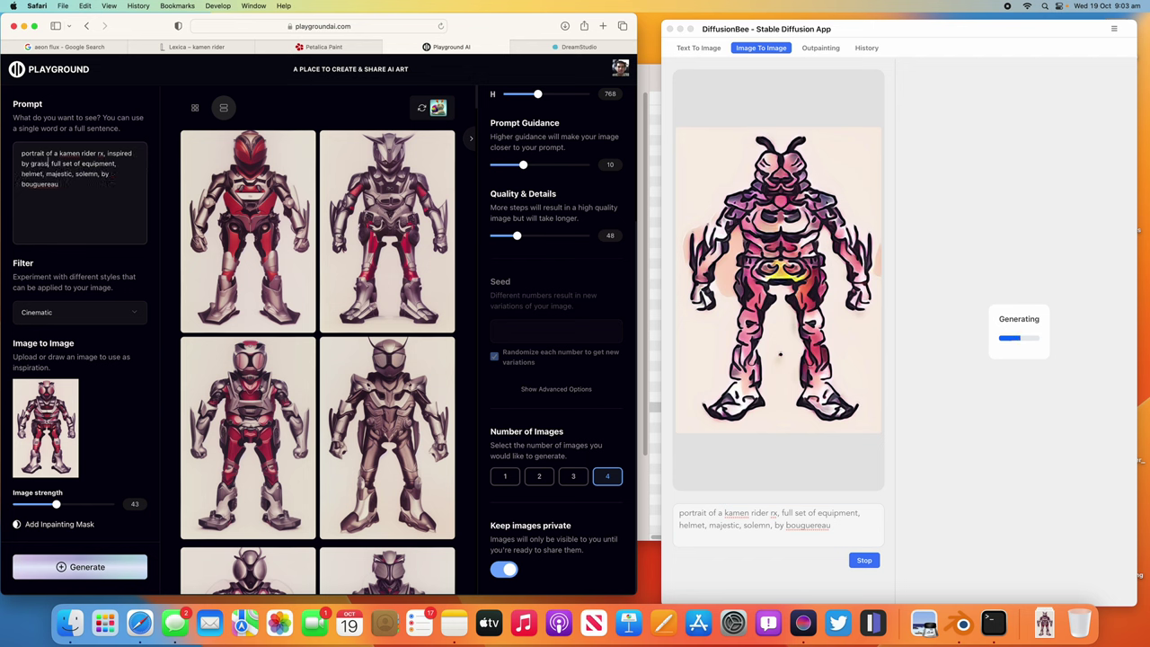
type("er")
Set the image strength to 38, apply the Delicate detail filter and generate the grasshopper-inspired kamen rider images.
left_click(116, 322)
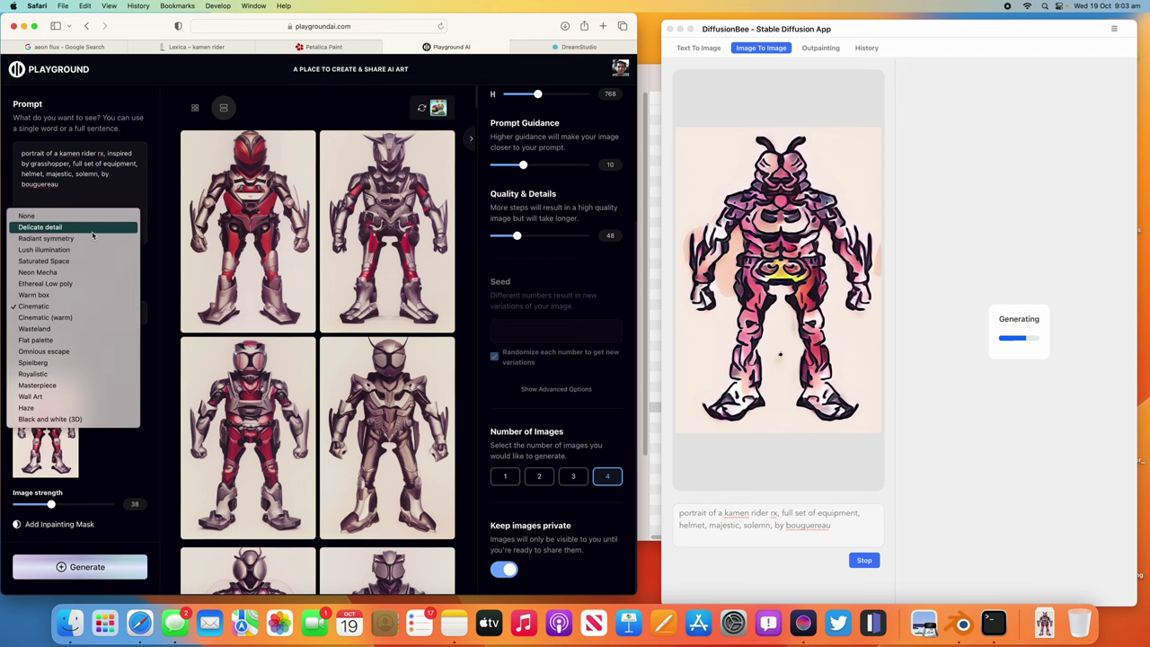
key("Escape")
left_click(111, 567)
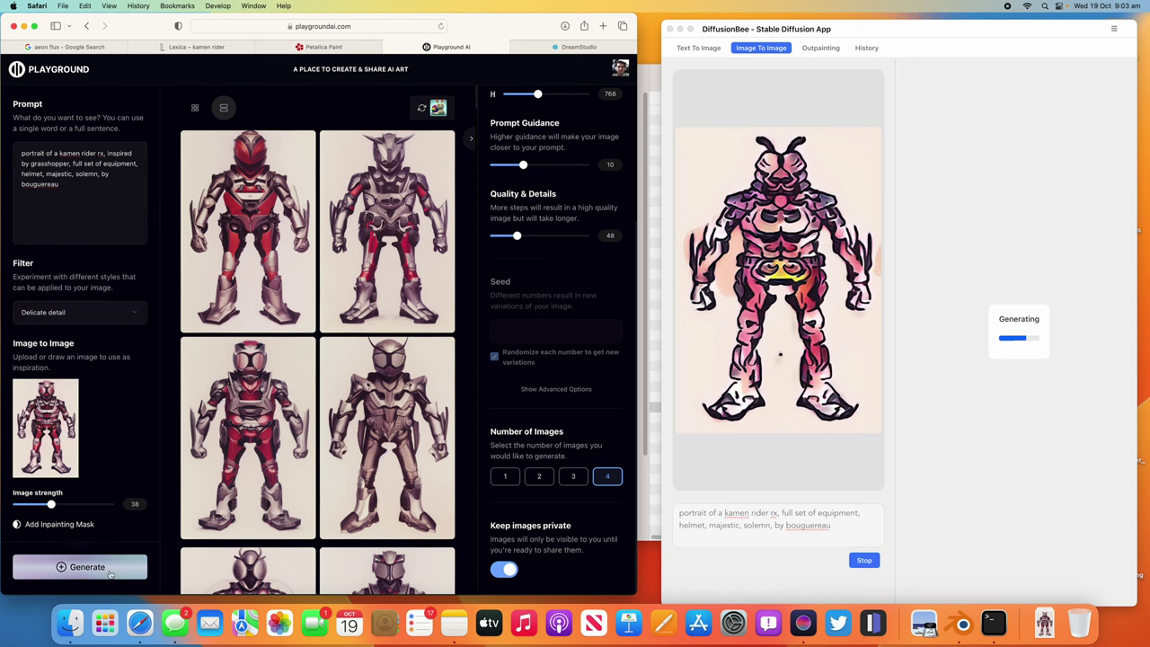
Generate another set from the same grasshopper prompt with the Spielberg filter.
left_click(72, 315)
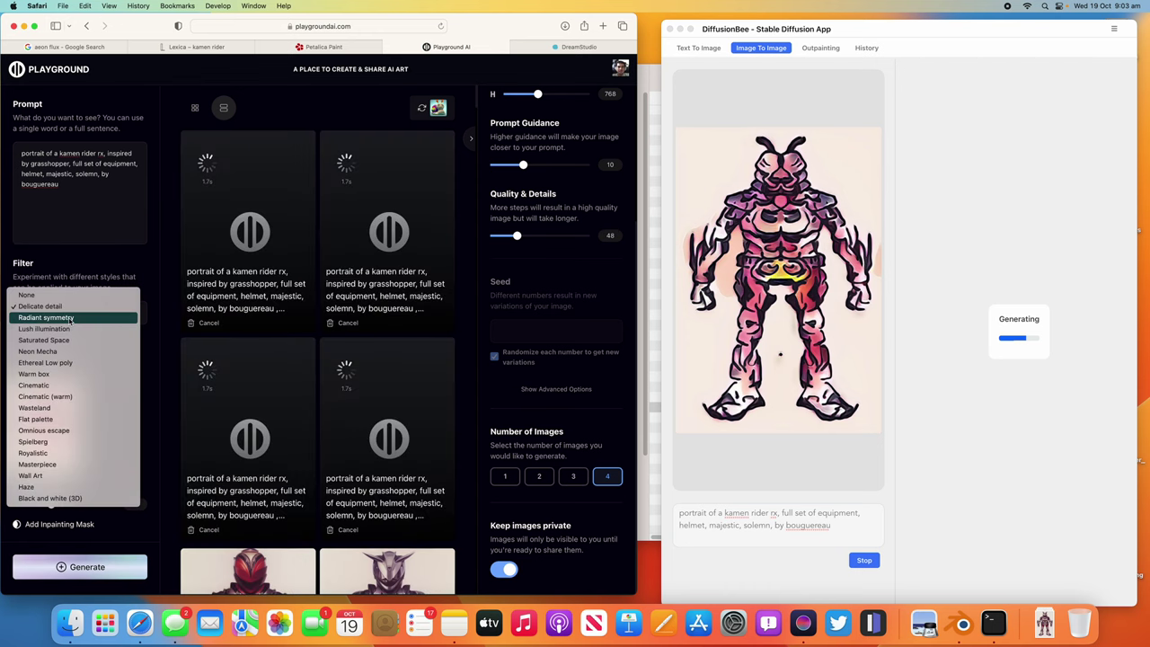
left_click(74, 441)
left_click(99, 566)
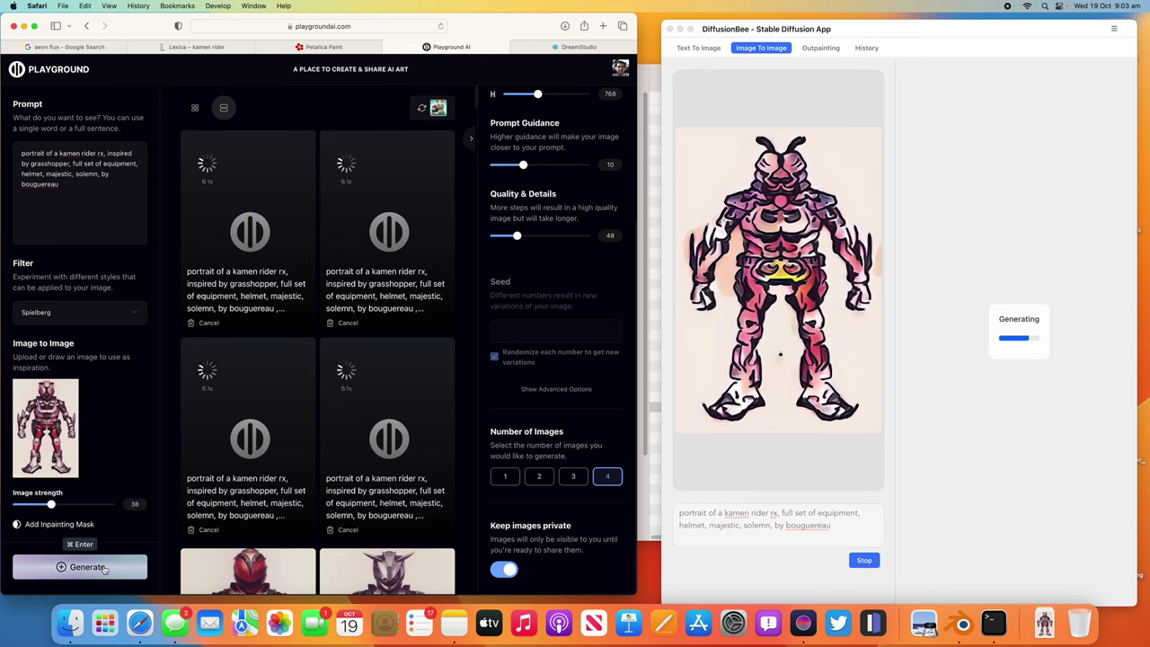
Compare the new Spielberg and Delicate detail images with the earlier sets, and check the generation progress in DreamStudio.
scroll(165, 414, "down", 1)
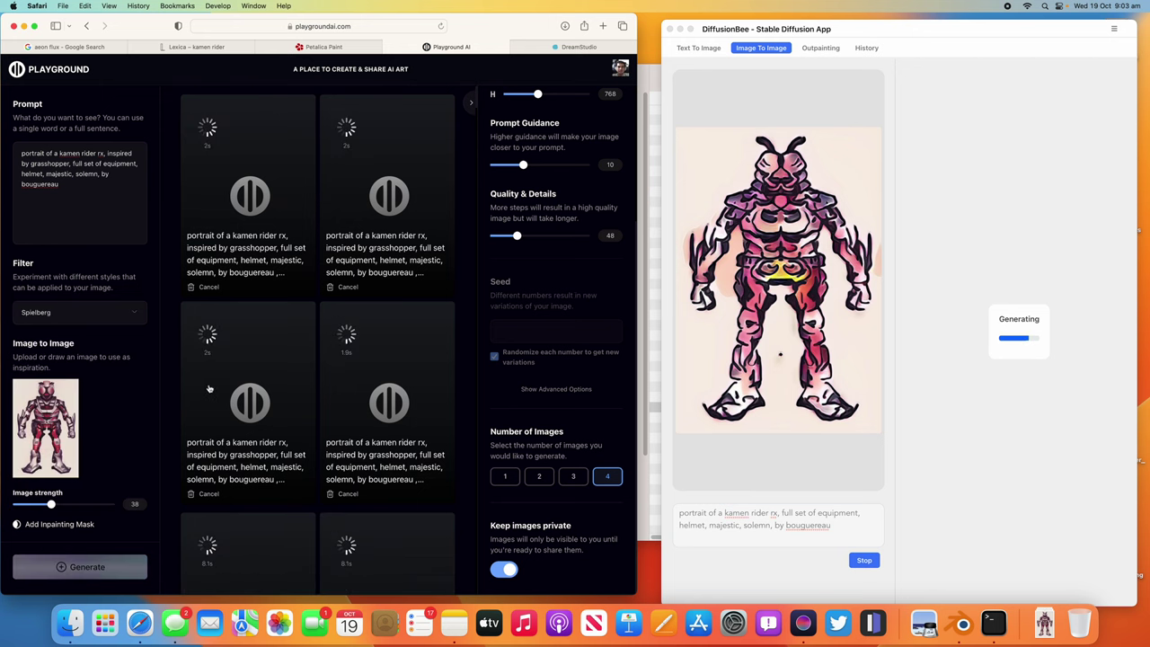
left_click_drag(663, 25, 674, 25)
scroll(332, 317, "down", 3)
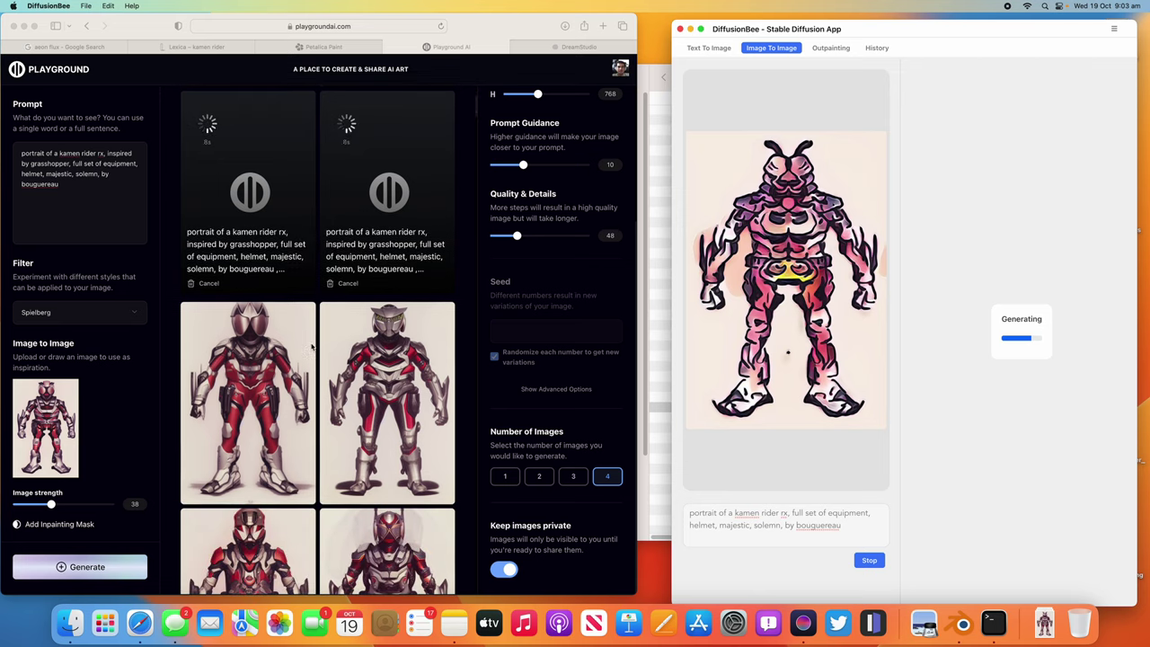
scroll(290, 321, "up", 2)
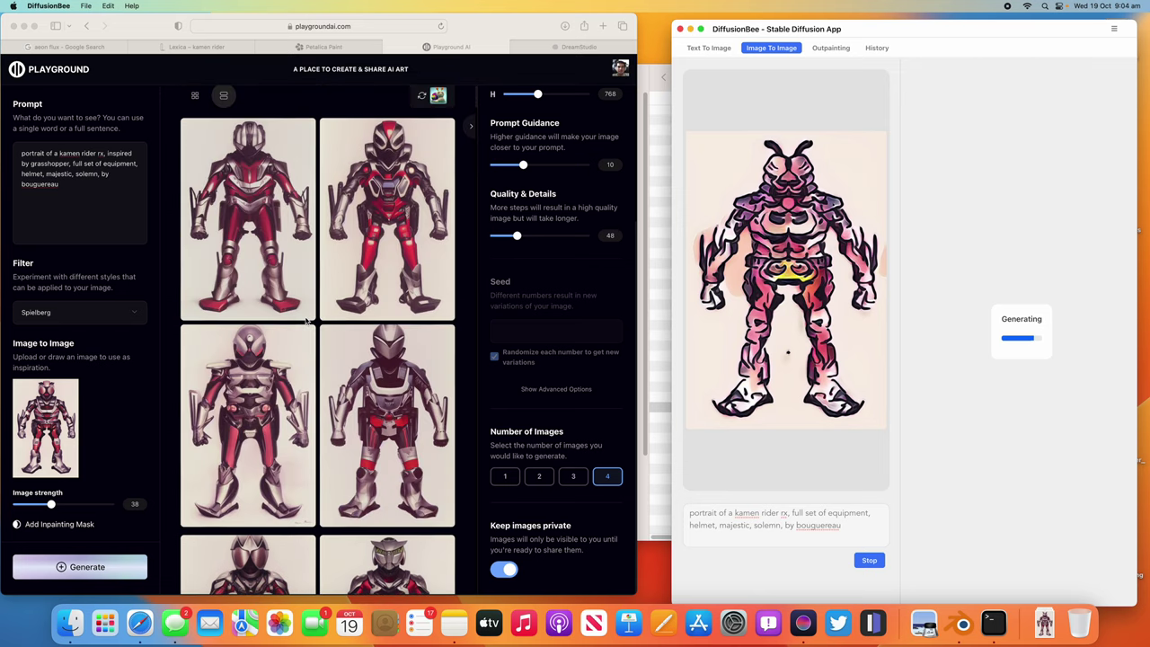
scroll(272, 216, "down", 9)
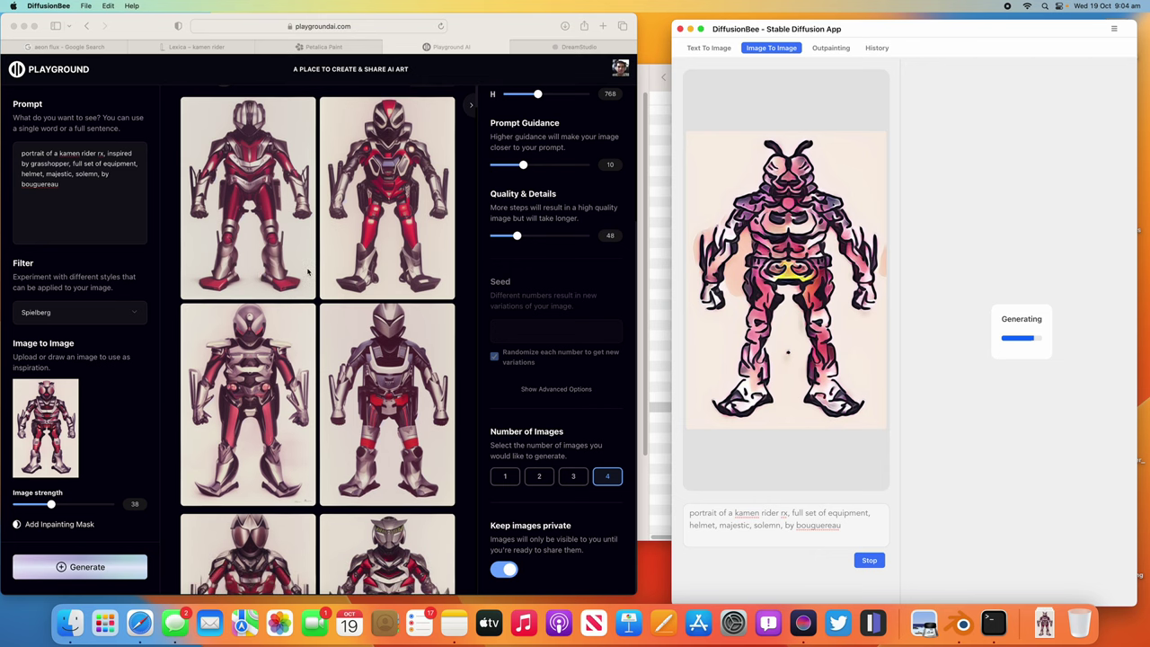
scroll(344, 348, "down", 3)
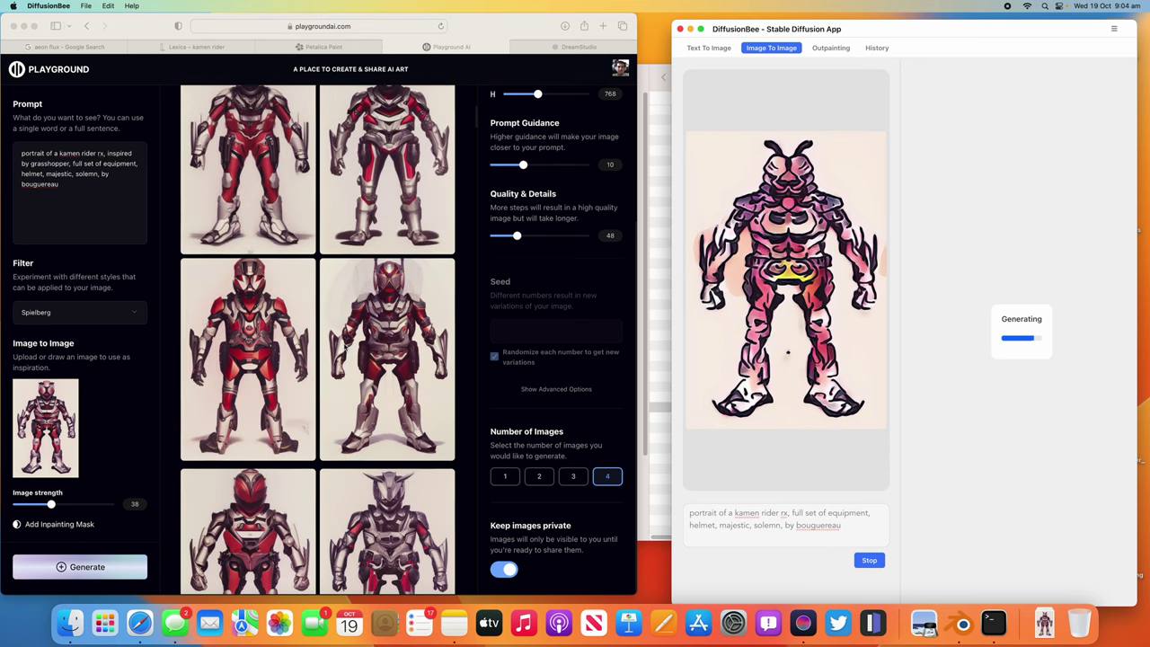
scroll(344, 348, "up", 1)
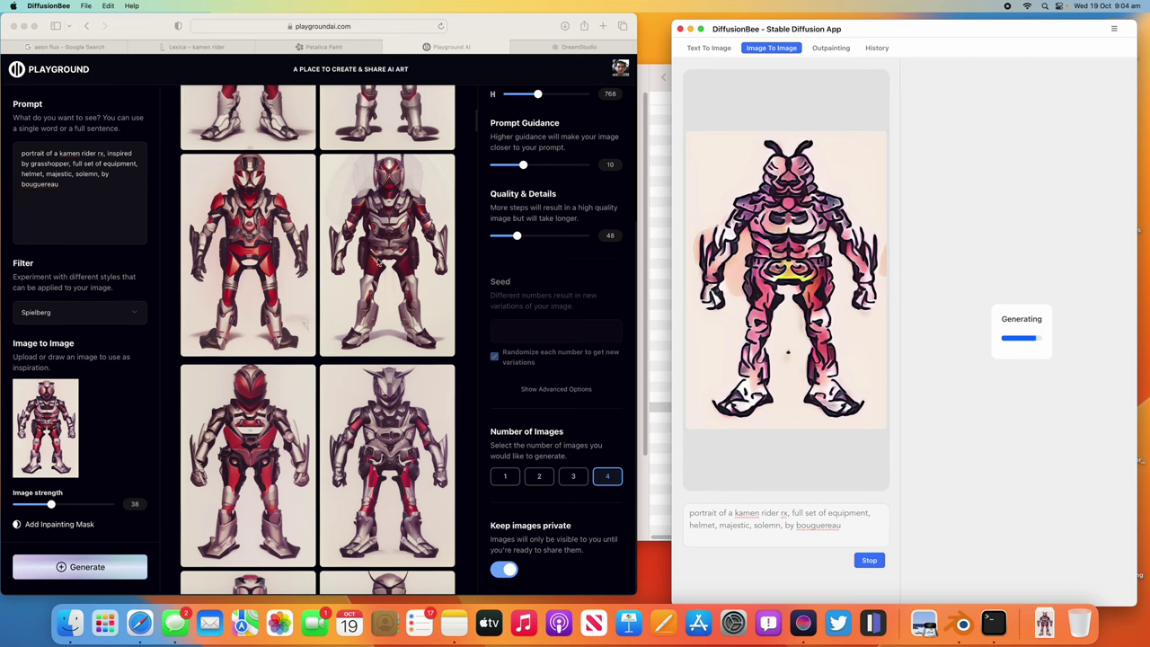
left_click(597, 47)
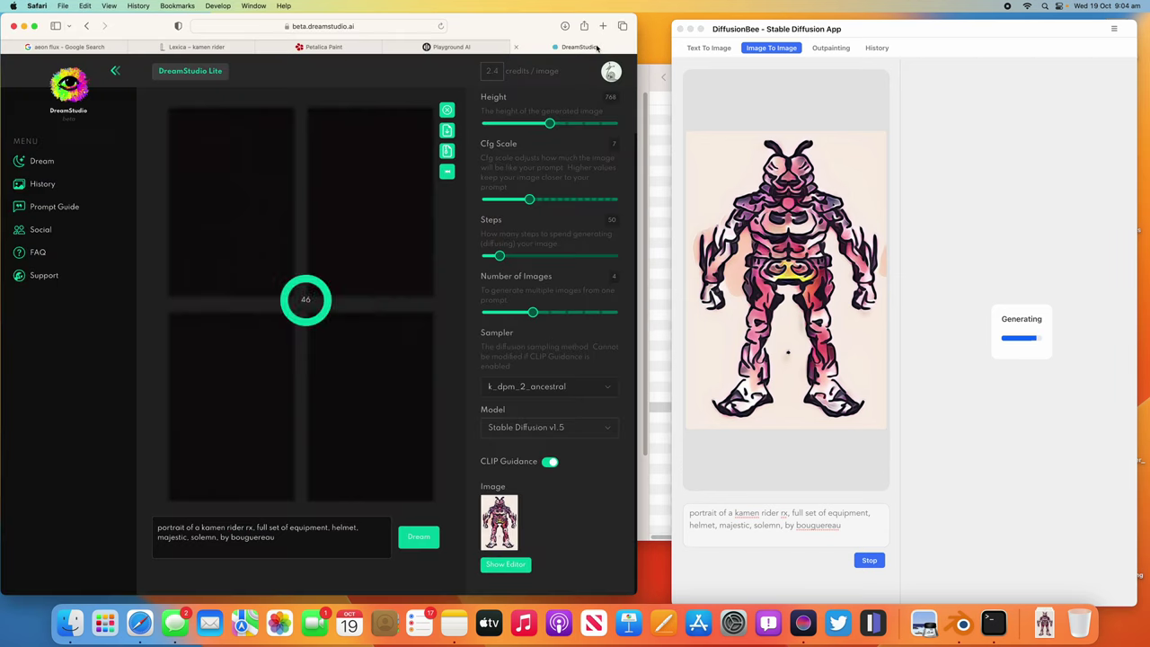
Search Google for "rocketeer" in a new browser tab and show the image results.
left_click(603, 26)
type("rocketeer")
key("Return")
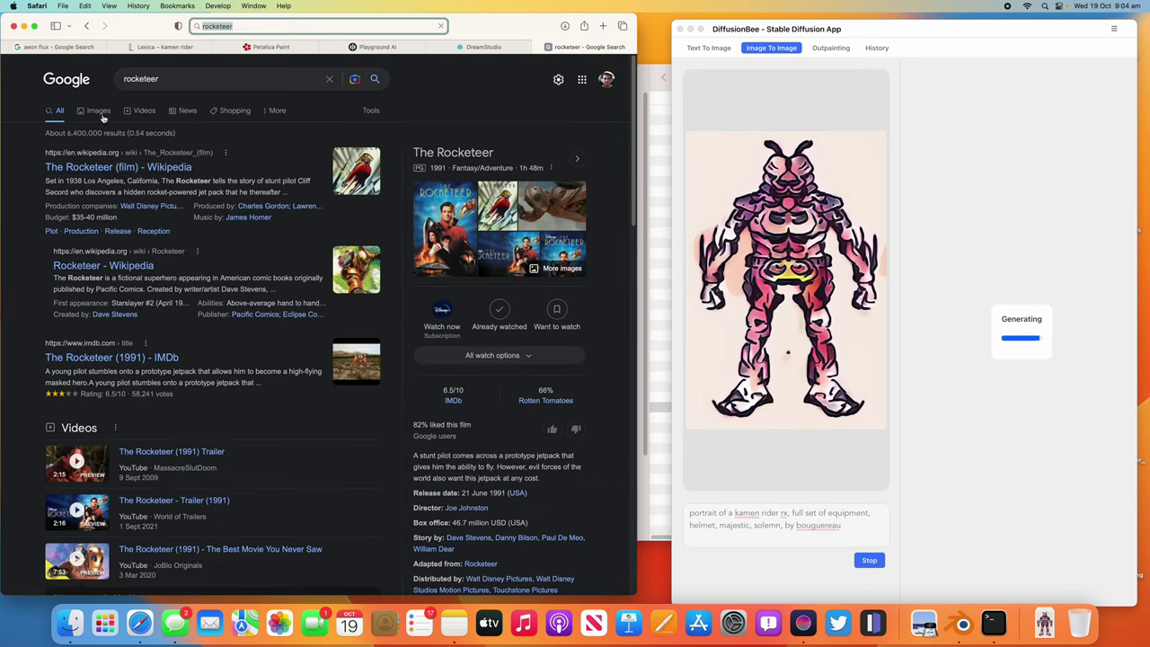
left_click(100, 112)
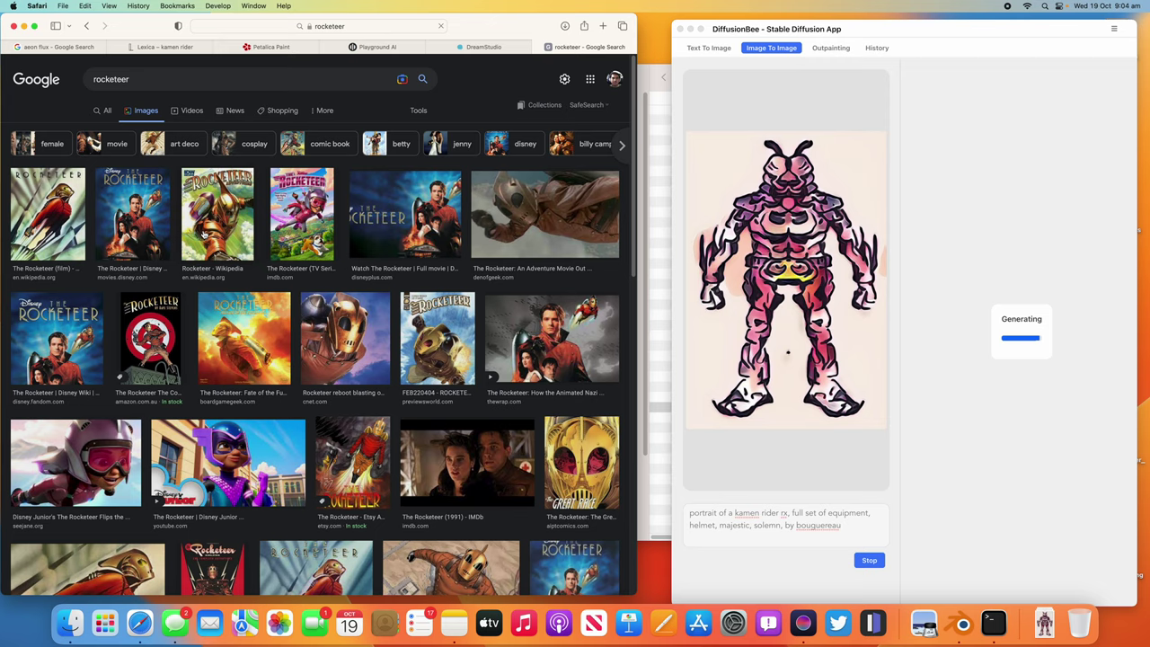
Preview several Rocketeer image results, including the film poster and the close-up of the golden helmet.
left_click(68, 208)
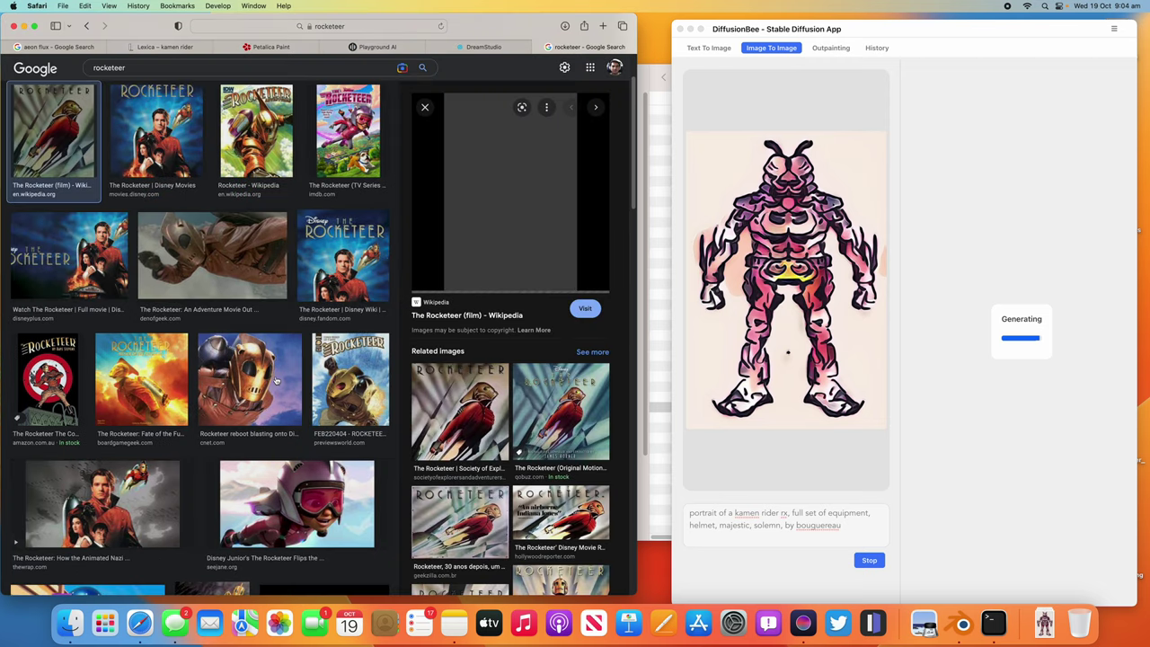
left_click(276, 381)
scroll(296, 464, "down", 2)
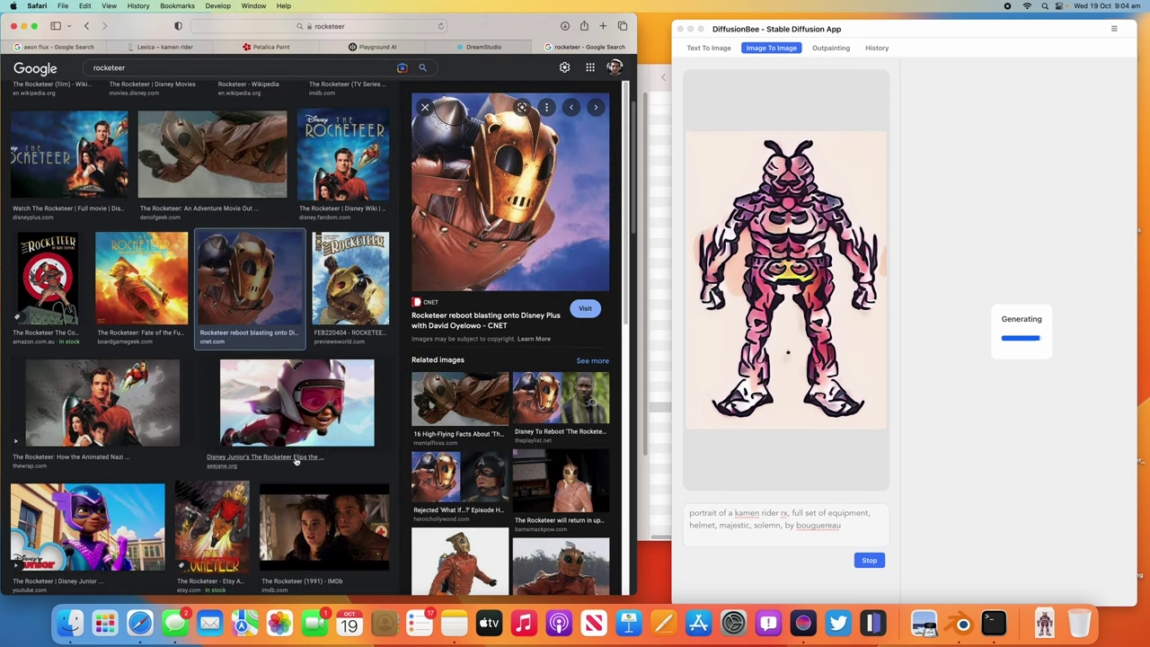
left_click(146, 396)
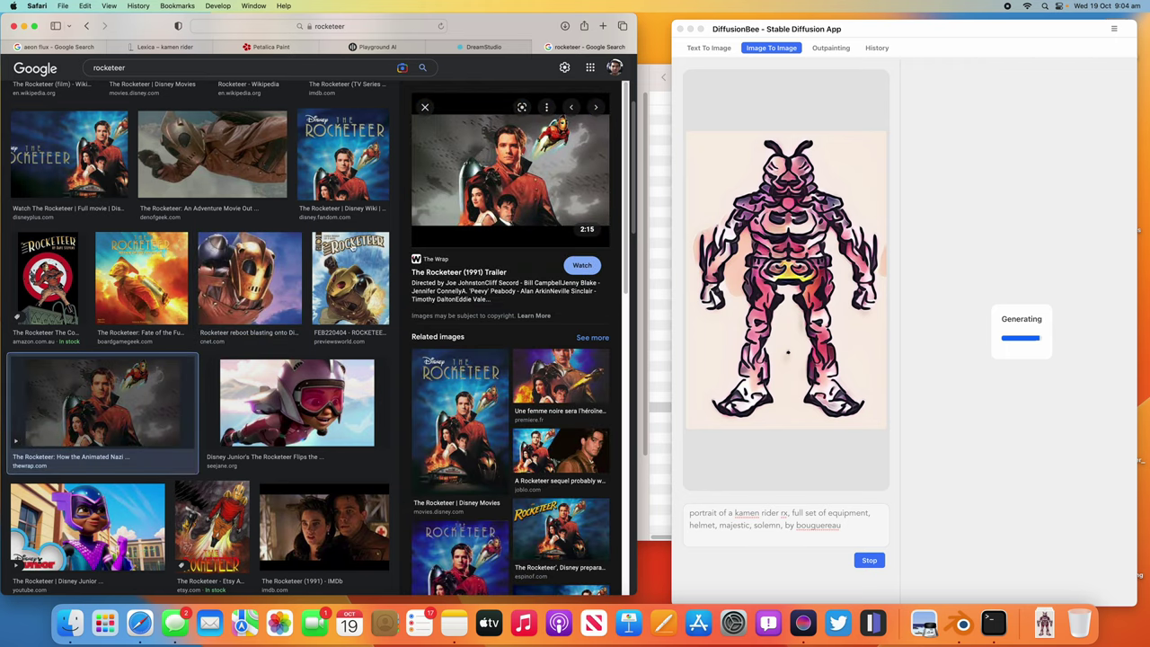
left_click(261, 266)
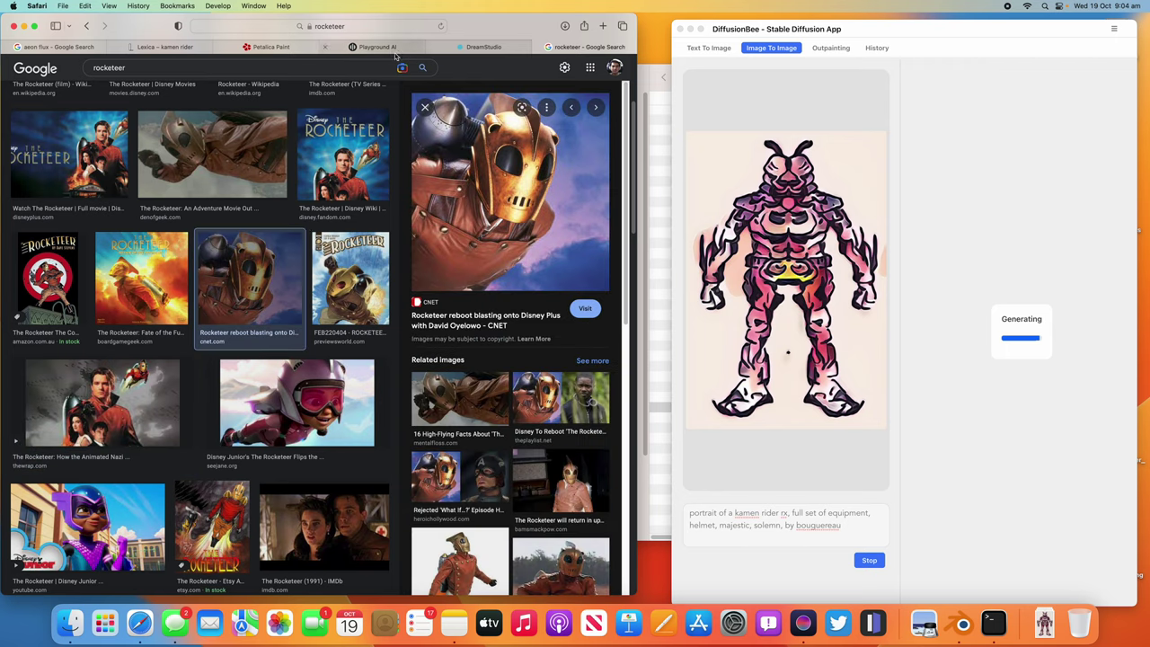
Copy "rocketeer" from the Google search, replace "kamen rider rx" with it in the Playground AI prompt, and generate with the Spielberg filter.
double_click(139, 68)
key("super+c")
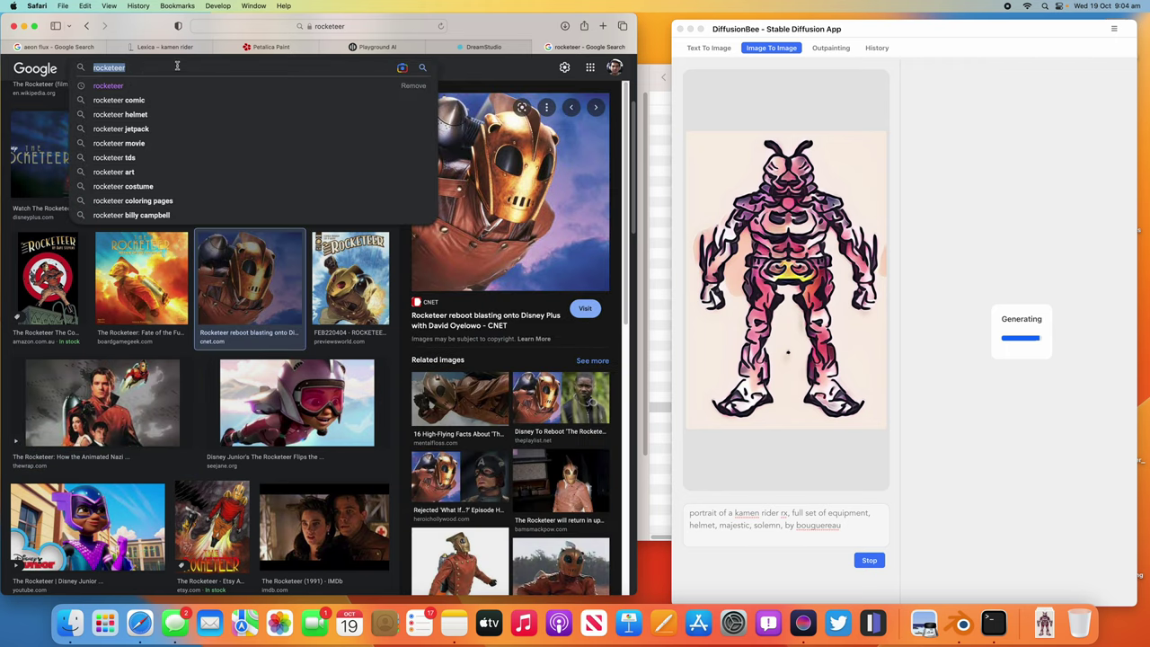
left_click(373, 47)
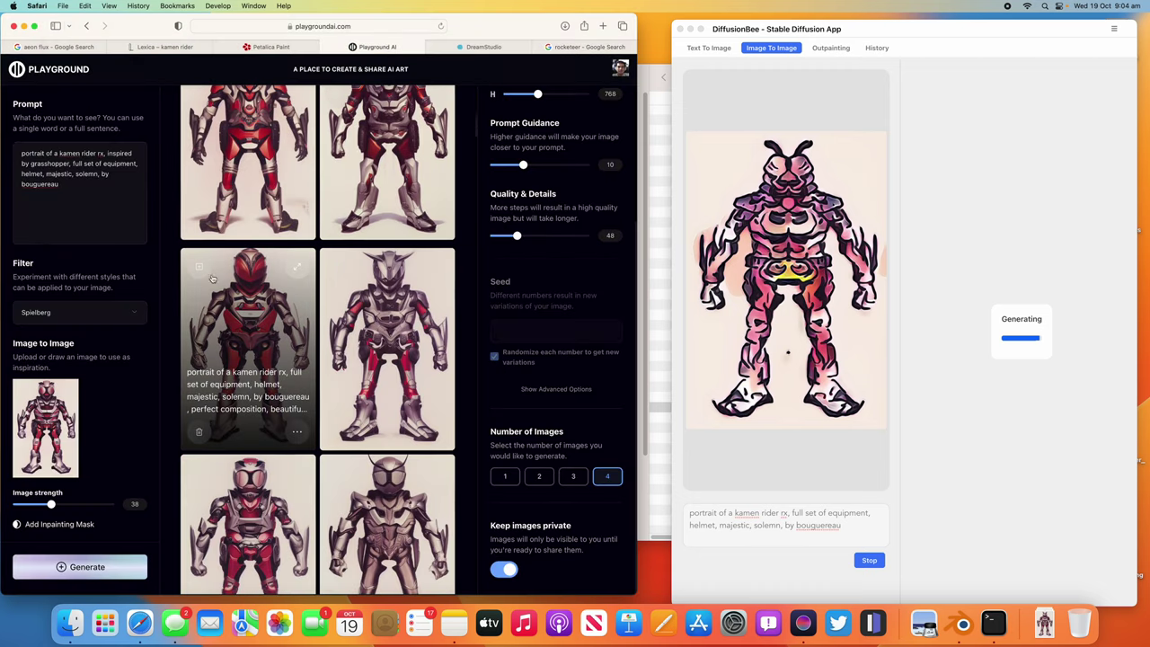
left_click_drag(60, 154, 94, 153)
key("super+v")
left_click(87, 566)
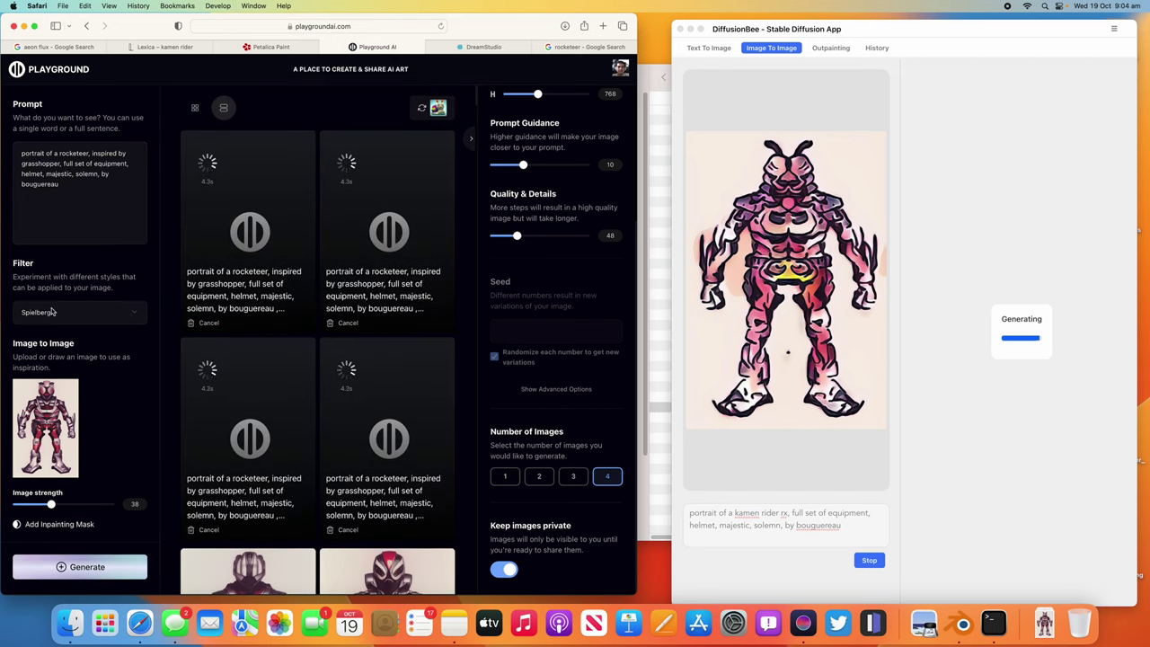
Change the filter to Delicate detail and generate another set of rocketeer images.
left_click(92, 317)
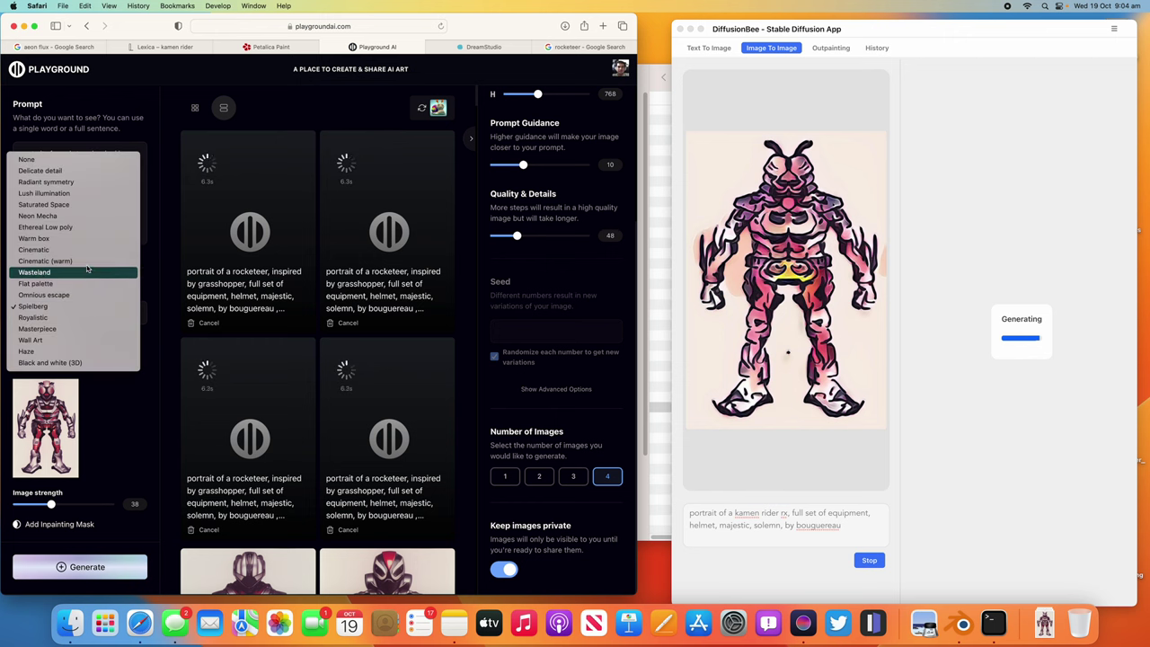
left_click(118, 524)
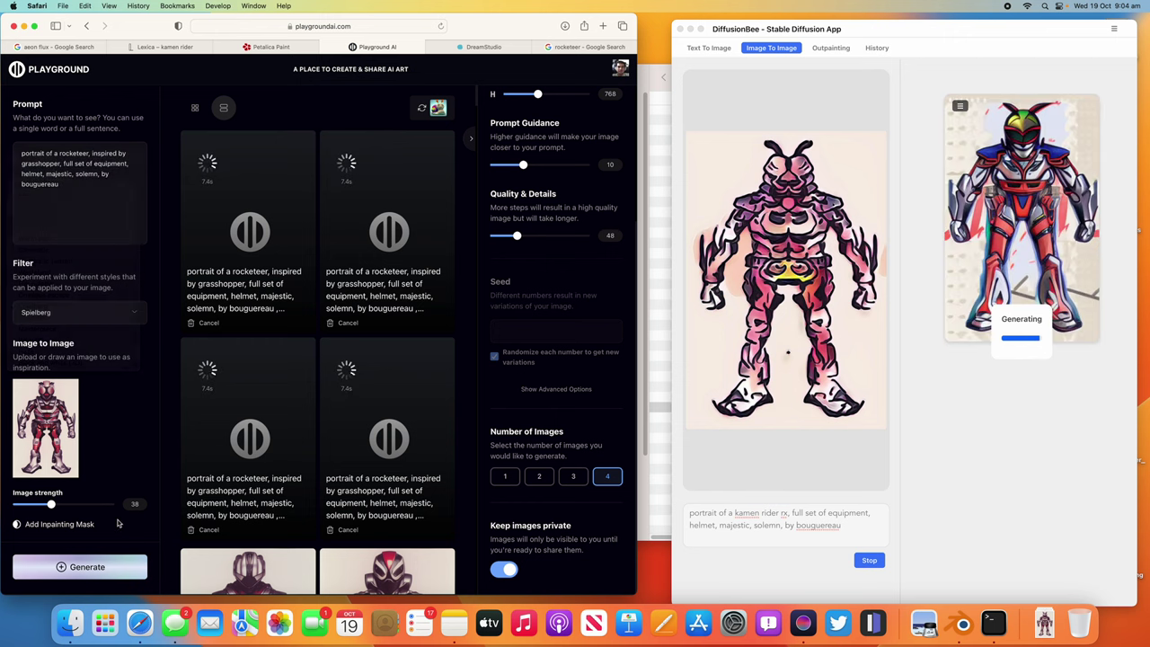
left_click(117, 568)
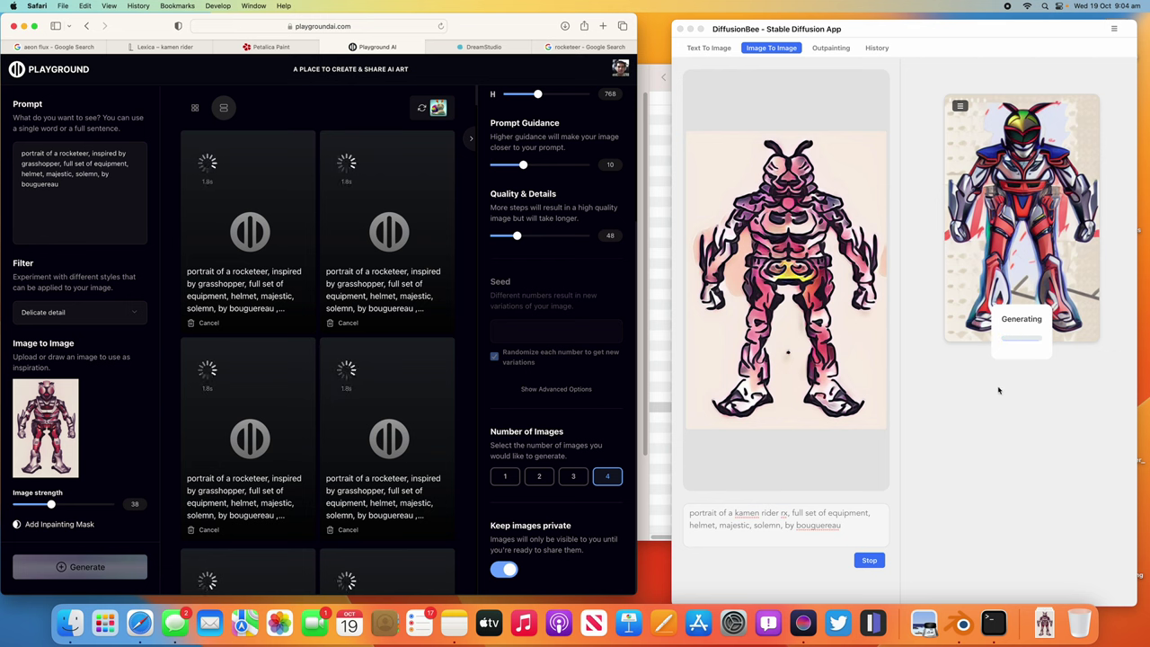
Switch to DiffusionBee and stop the running kamen rider generation.
left_click(983, 90)
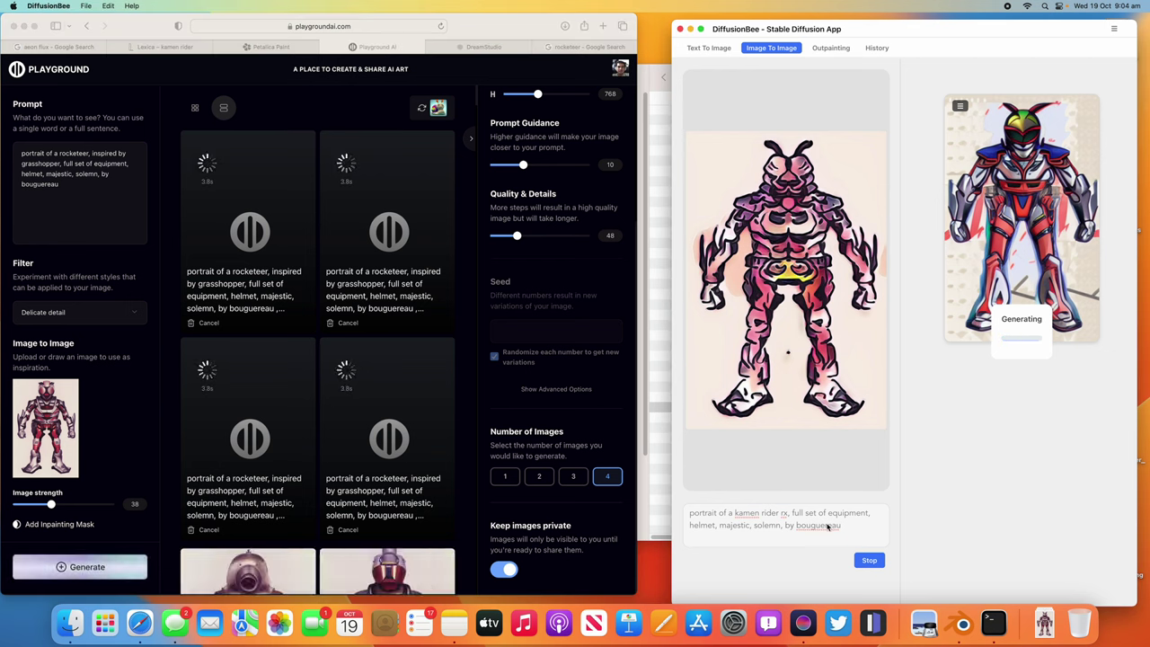
left_click(869, 560)
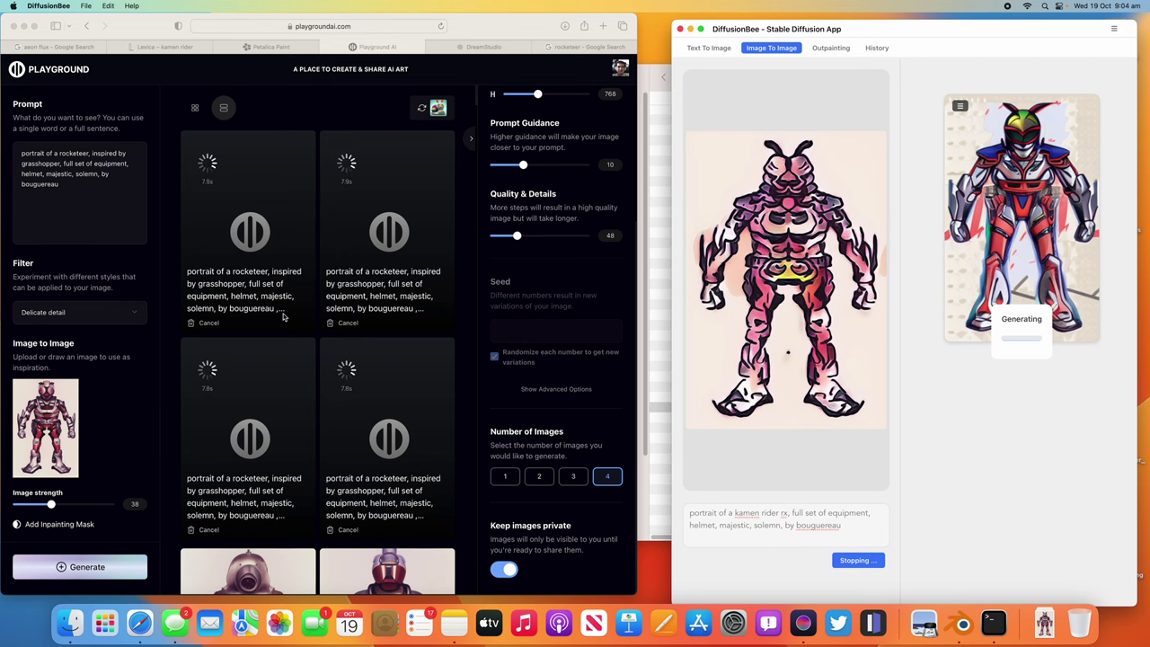
Widen the Playground AI browser window to examine the rocketeer images at a larger size, and restore its narrower width beside DiffusionBee.
left_click(635, 17)
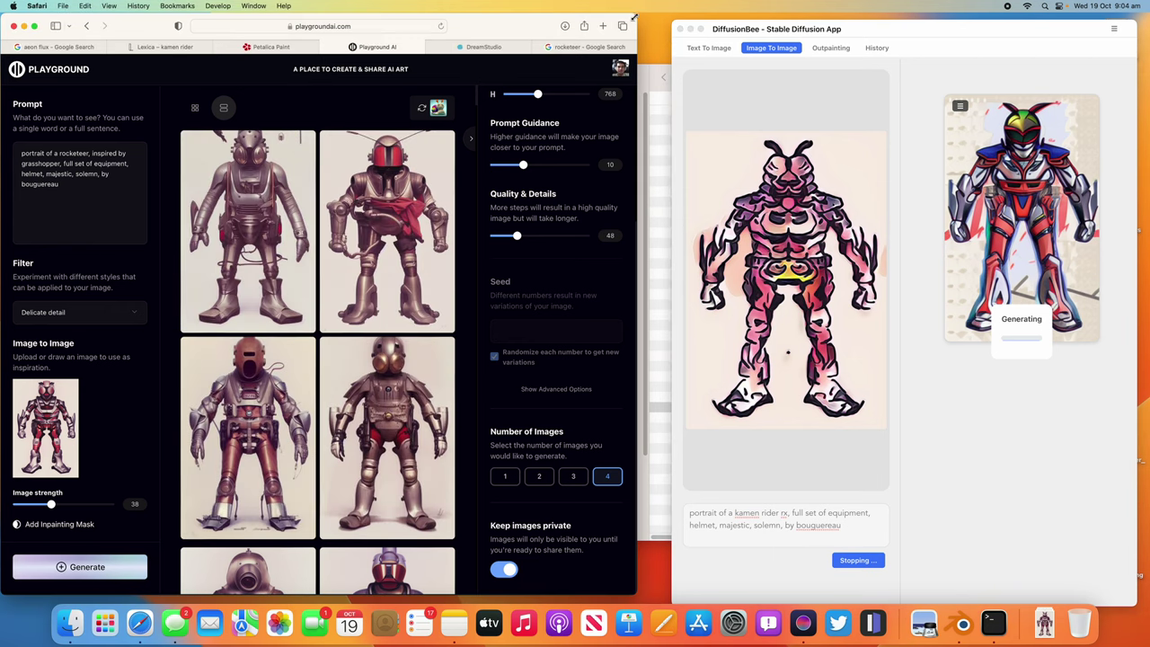
left_click_drag(635, 17, 755, 16)
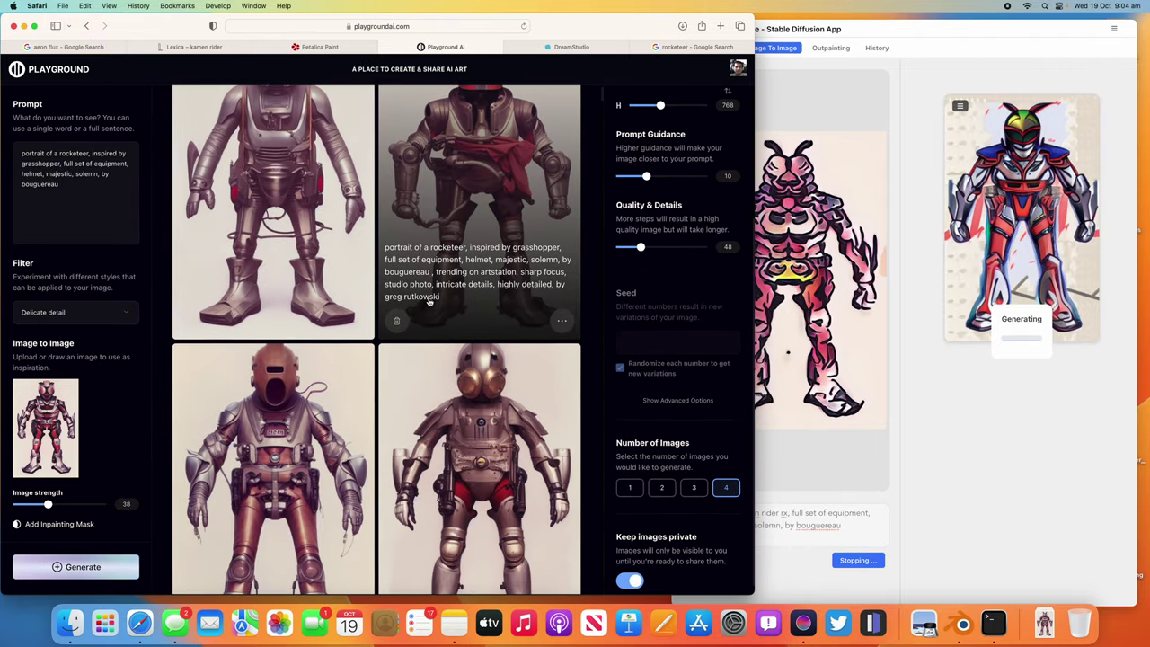
left_click(851, 532)
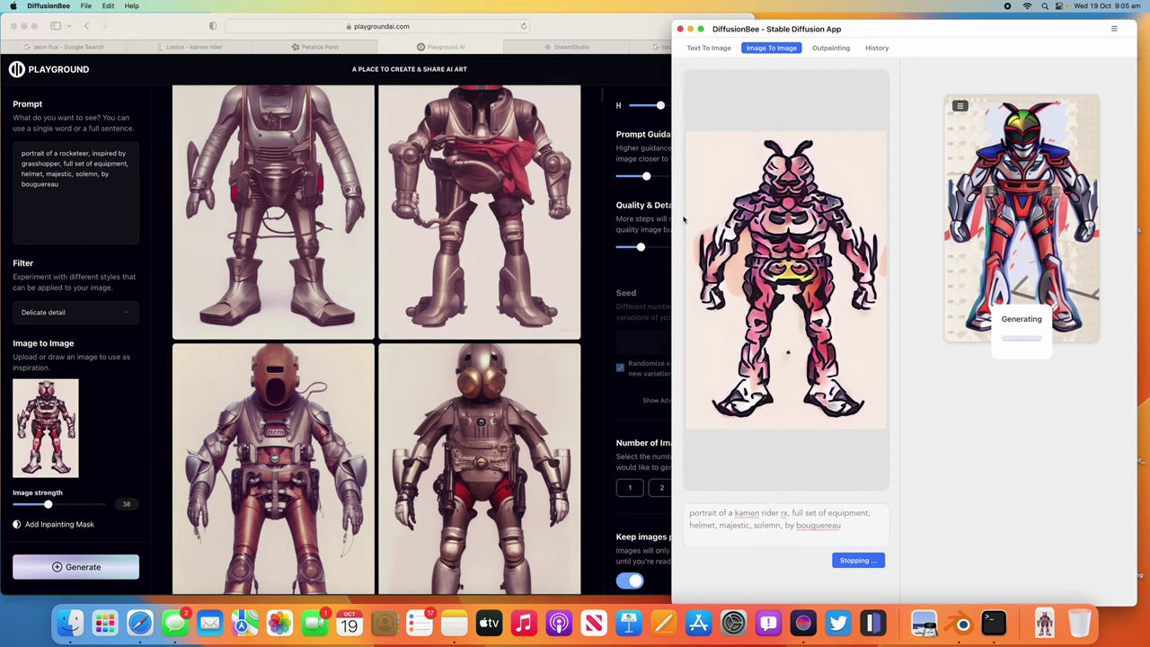
left_click(600, 36)
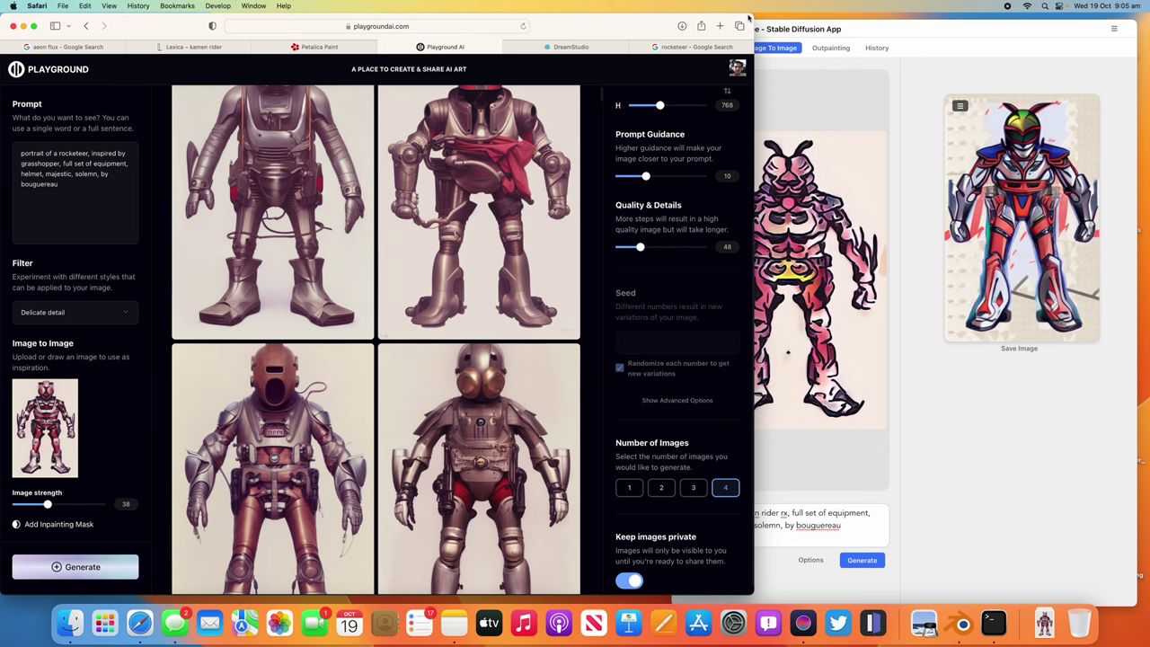
left_click_drag(751, 15, 634, 15)
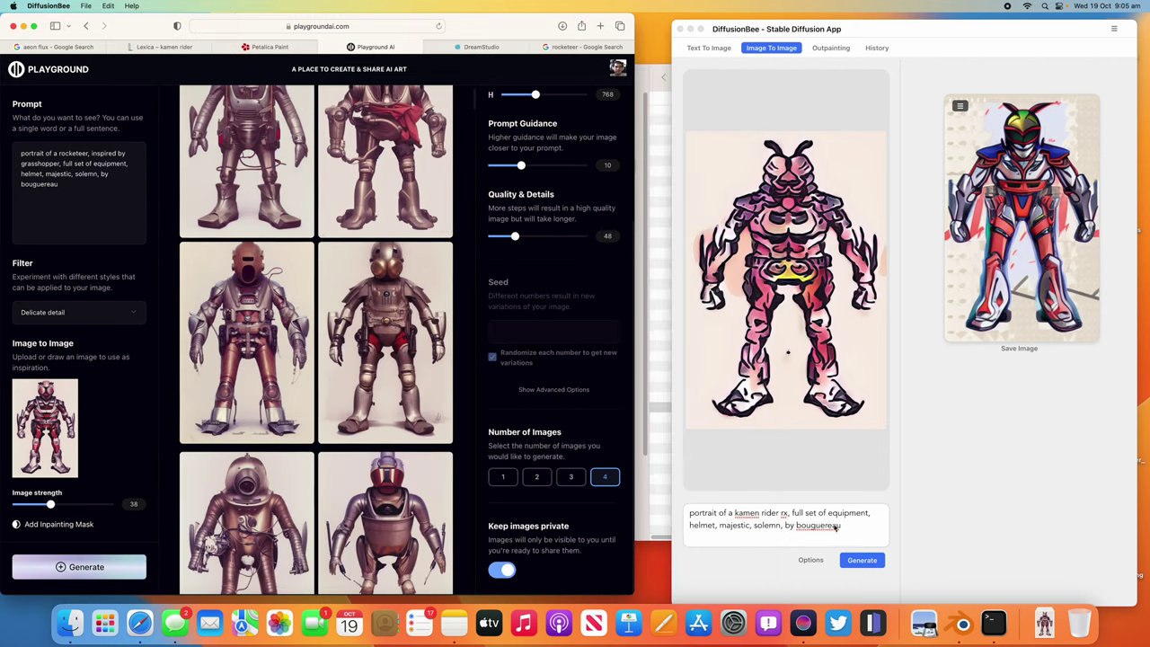
Append "highly detailed by greg rutkowski" to the DiffusionBee kamen rider rx prompt and generate the image.
left_click(853, 526)
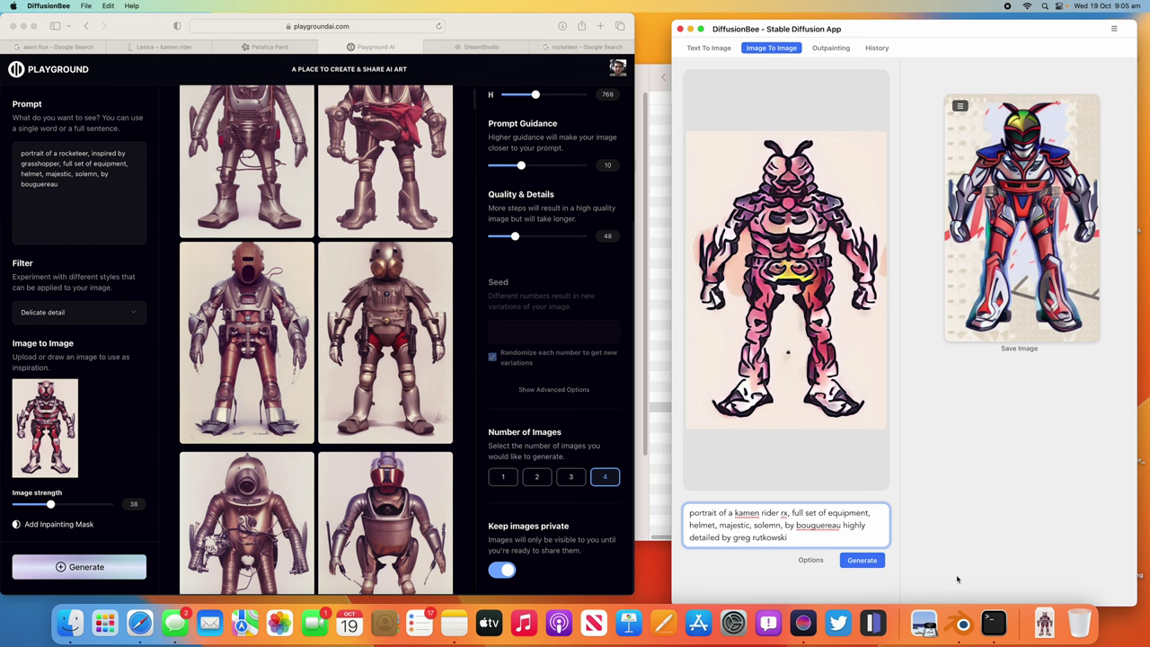
left_click(863, 560)
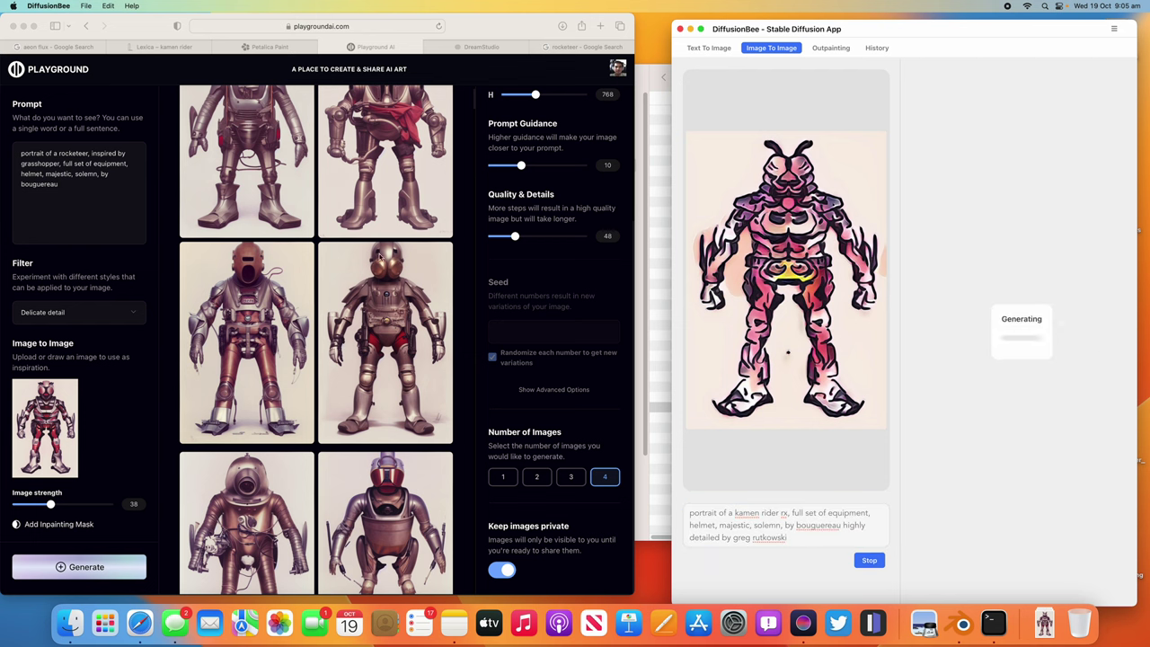
Switch to Playground AI, raise the image strength to 46, and generate another set of rocketeer images.
scroll(358, 305, "down", 5)
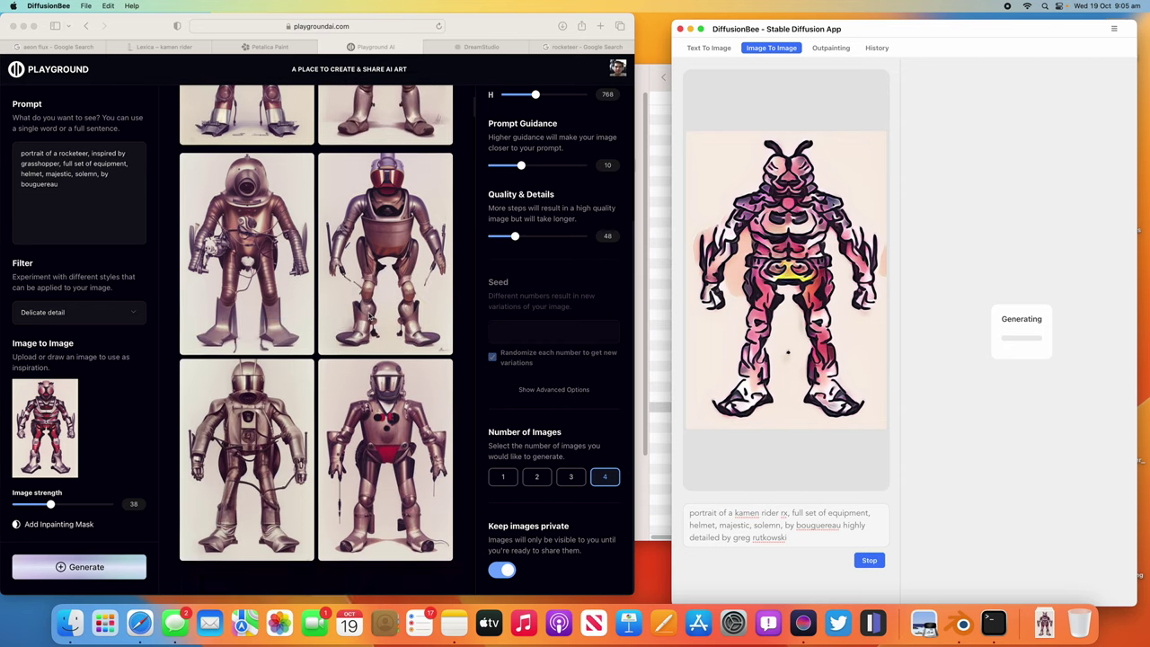
scroll(367, 317, "down", 3)
scroll(306, 351, "down", 10)
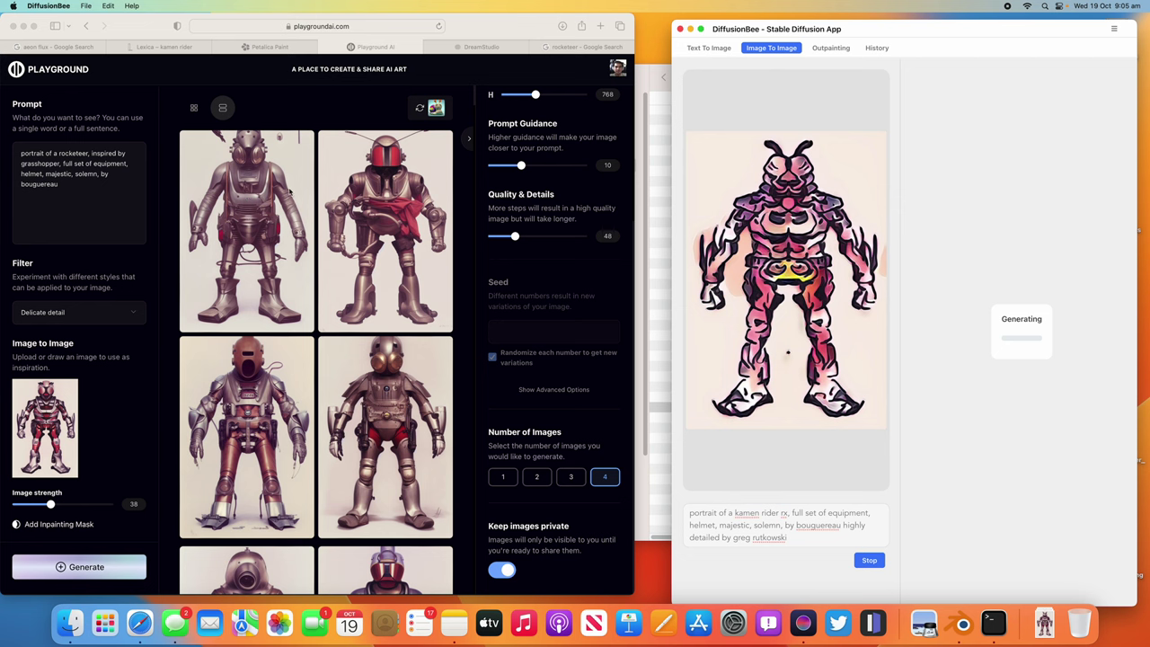
left_click(58, 506)
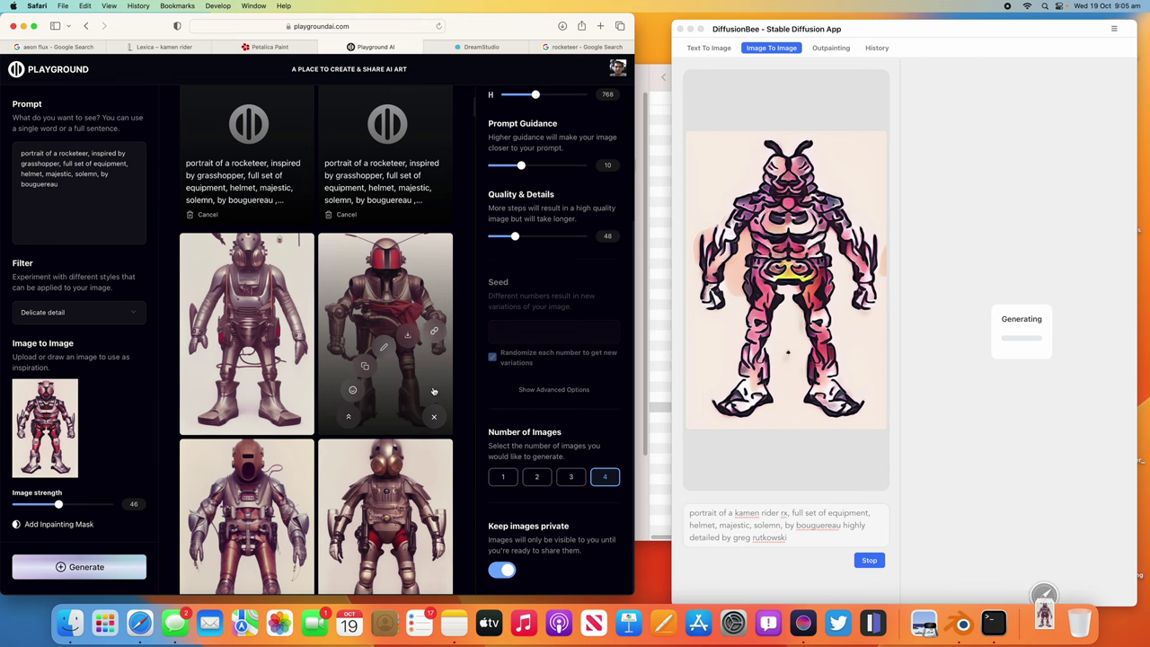
Examine the earlier rocketeer and kamen rider images in the Playground AI results for a suitable new source image.
scroll(414, 341, "down", 3)
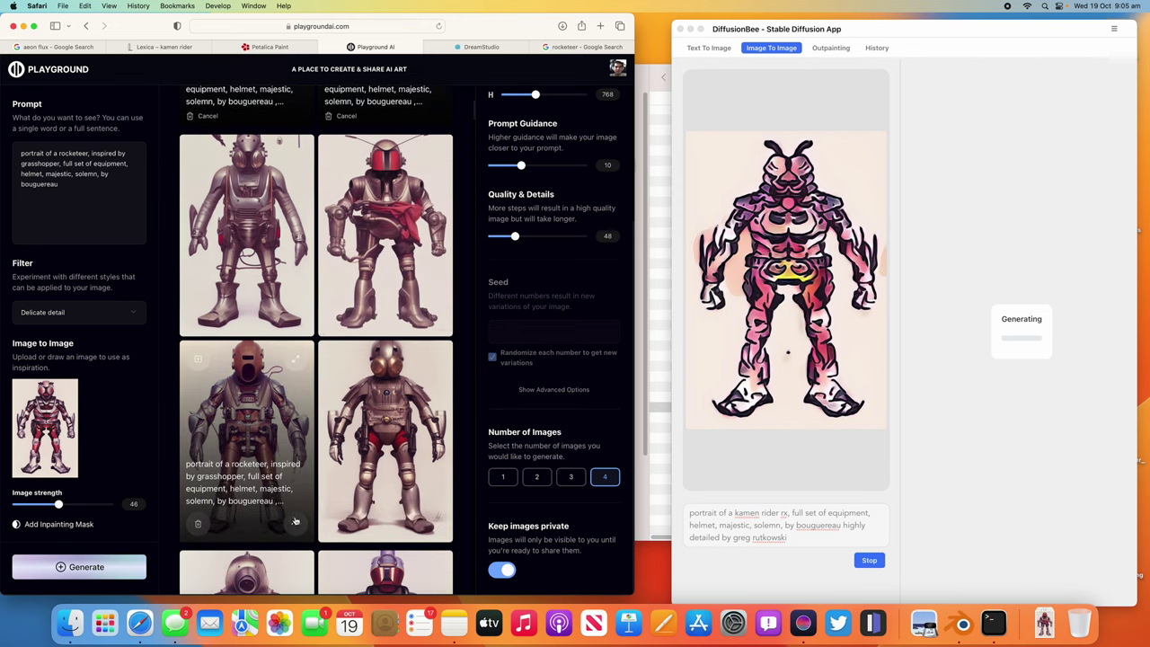
scroll(377, 450, "down", 3)
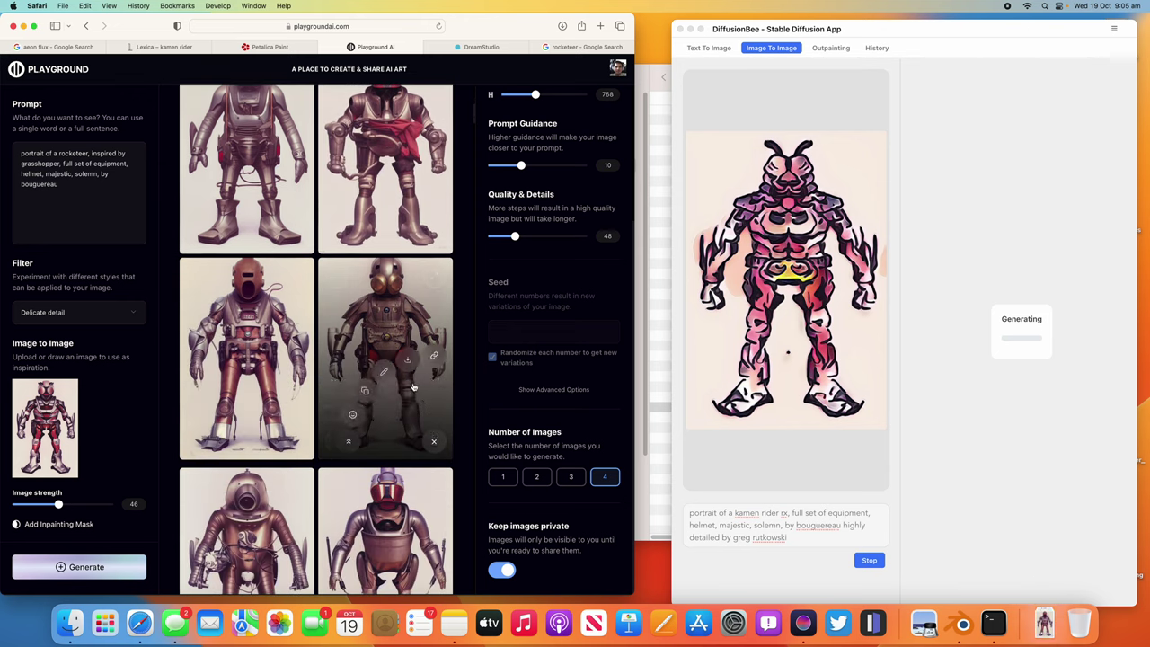
scroll(423, 359, "down", 5)
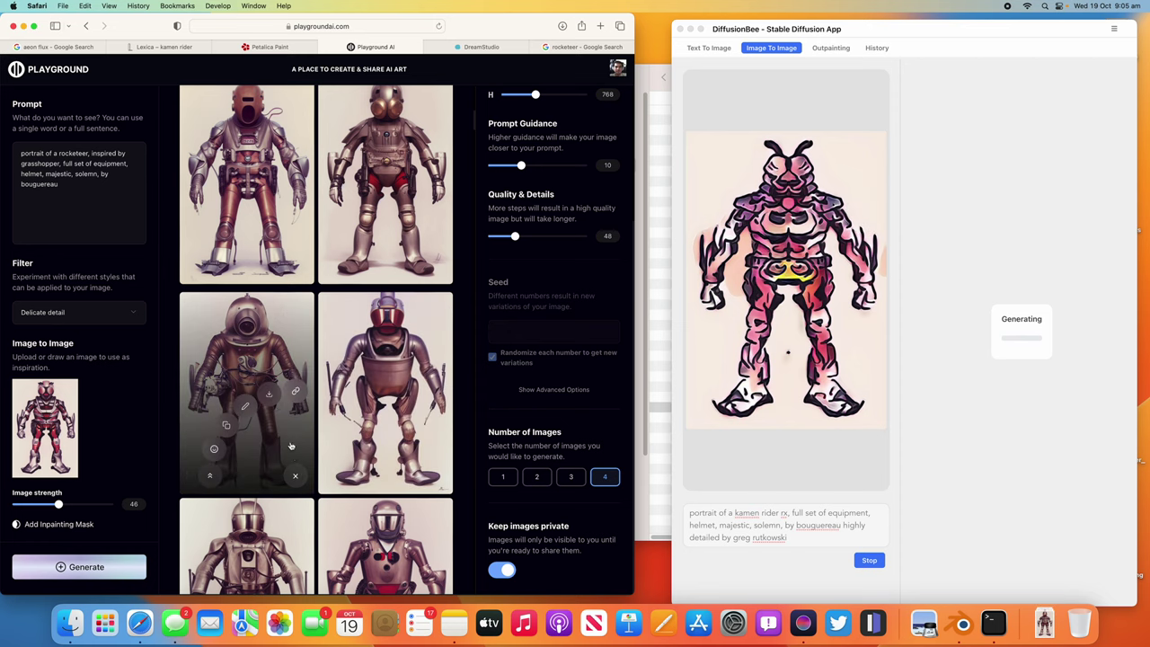
scroll(347, 334, "down", 3)
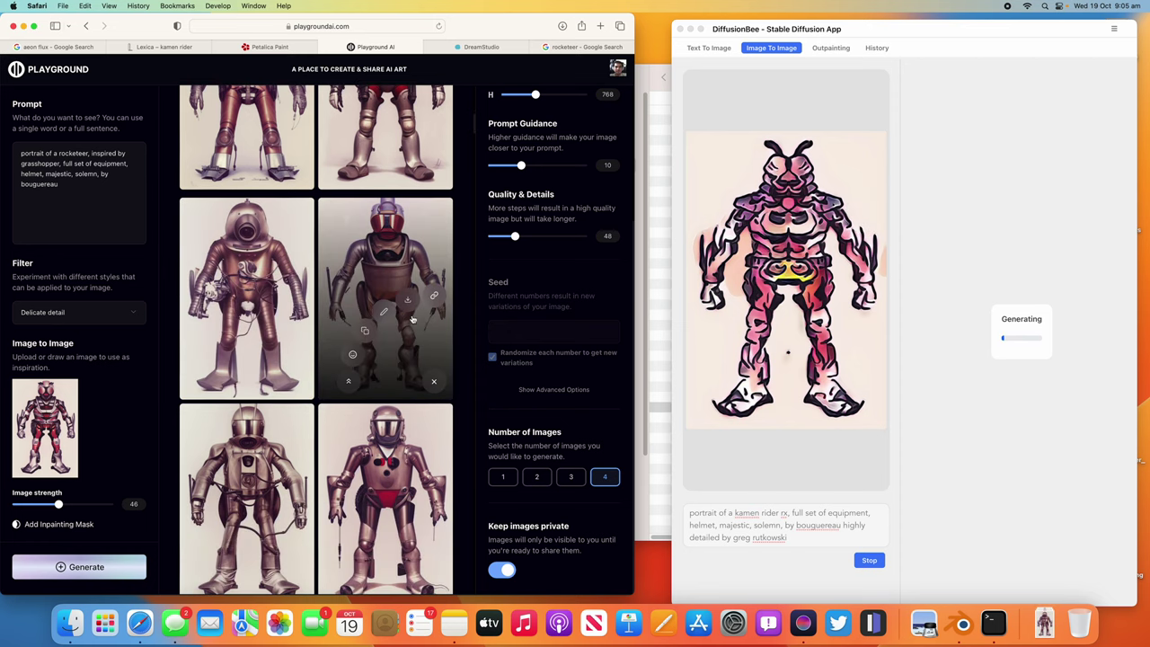
scroll(295, 401, "down", 6)
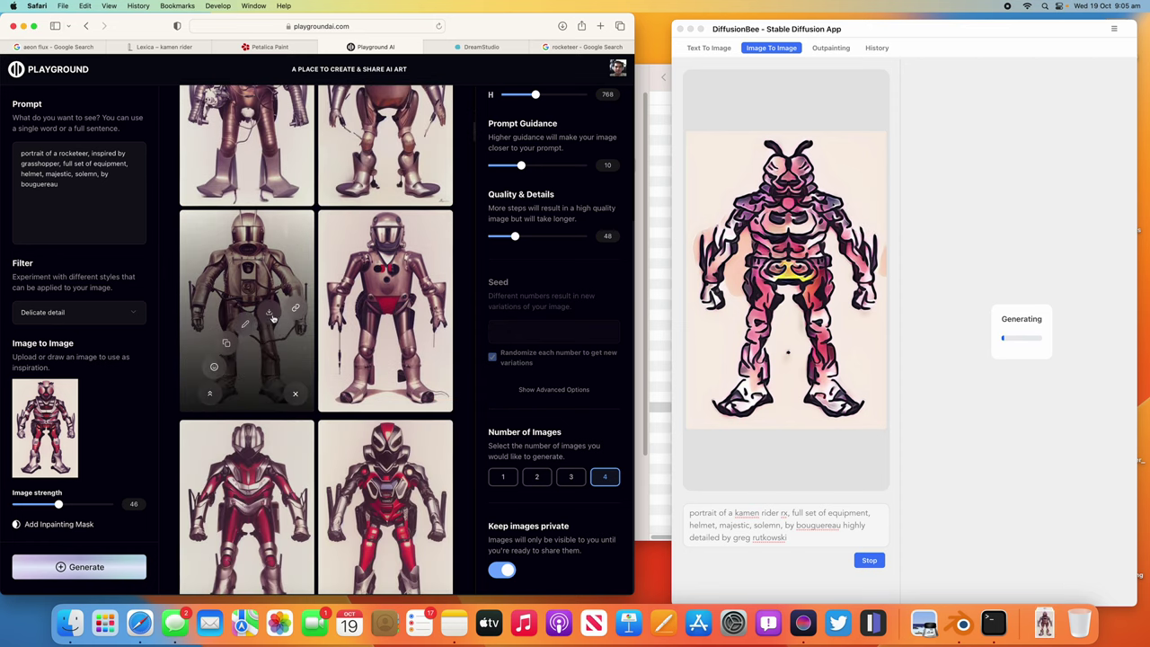
left_click(434, 394)
scroll(407, 314, "down", 4)
left_click_drag(406, 314, 732, 175)
scroll(385, 360, "down", 2)
left_click(434, 371)
scroll(382, 334, "down", 10)
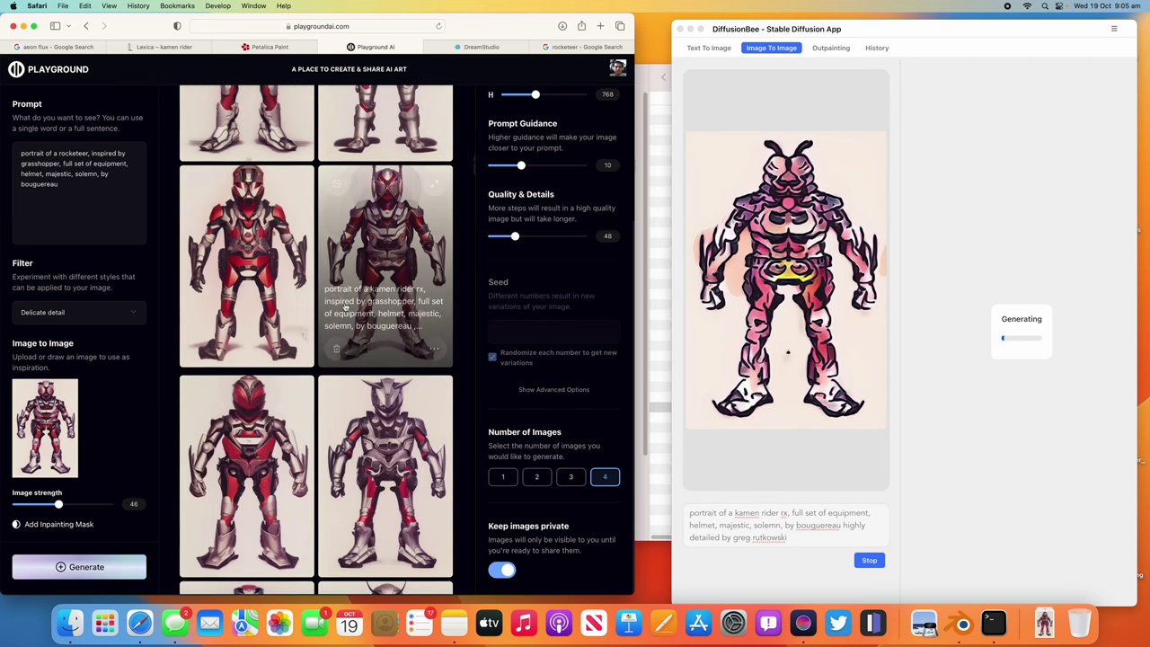
scroll(385, 333, "down", 2)
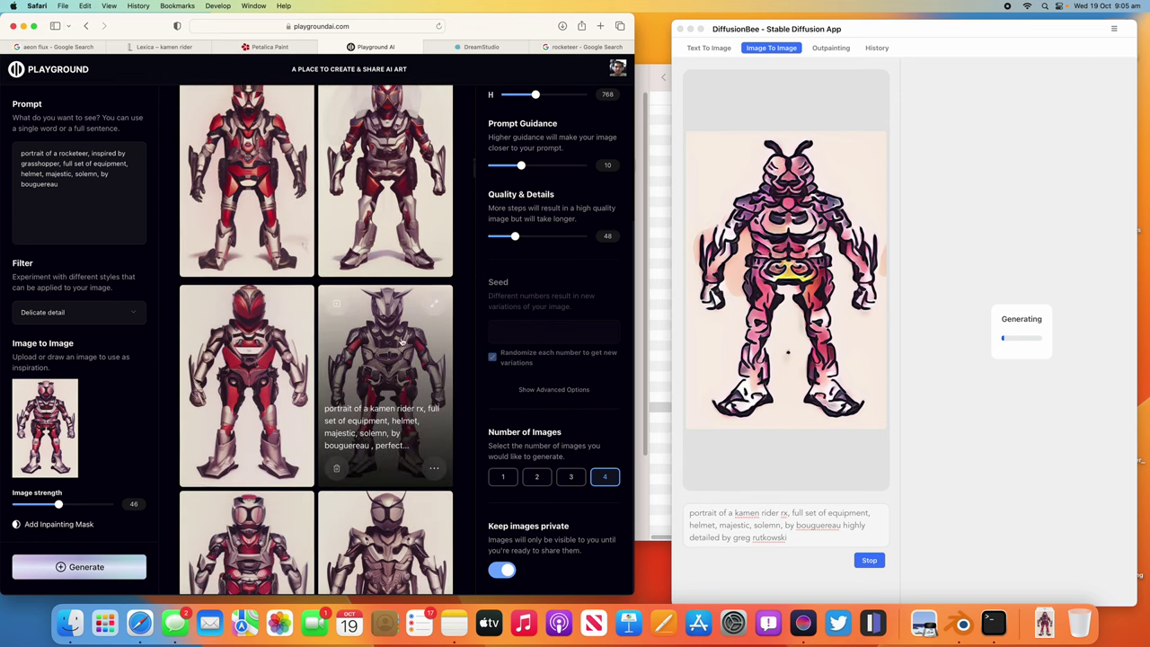
scroll(385, 337, "down", 1)
scroll(287, 423, "down", 2)
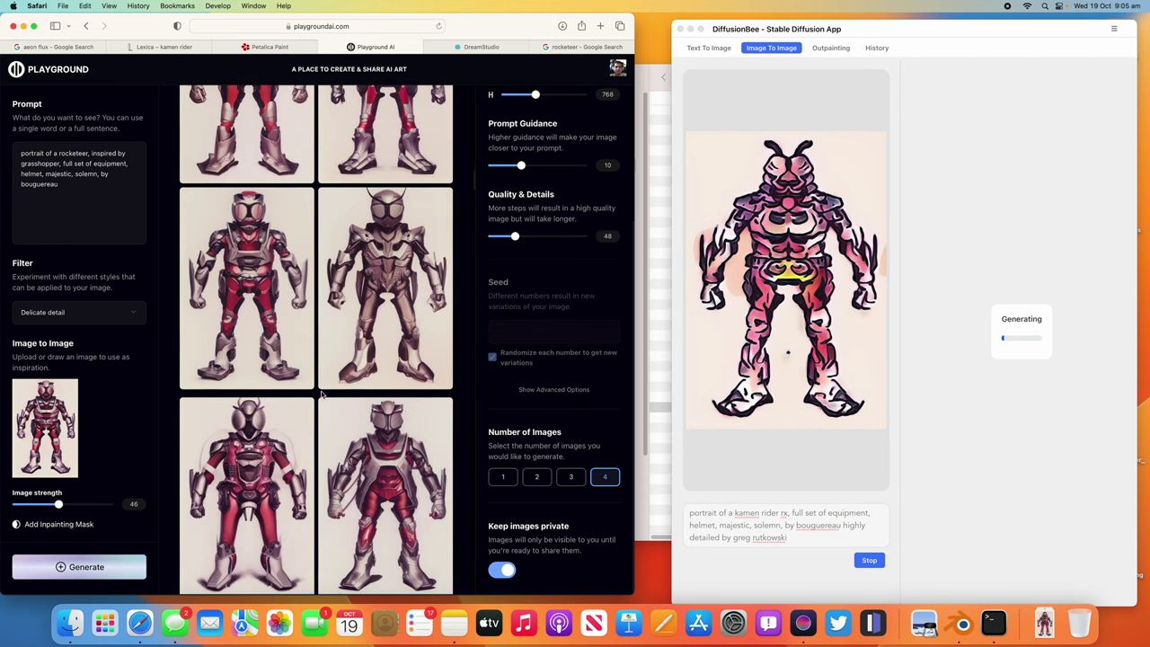
scroll(291, 386, "down", 2)
scroll(291, 386, "down", 4)
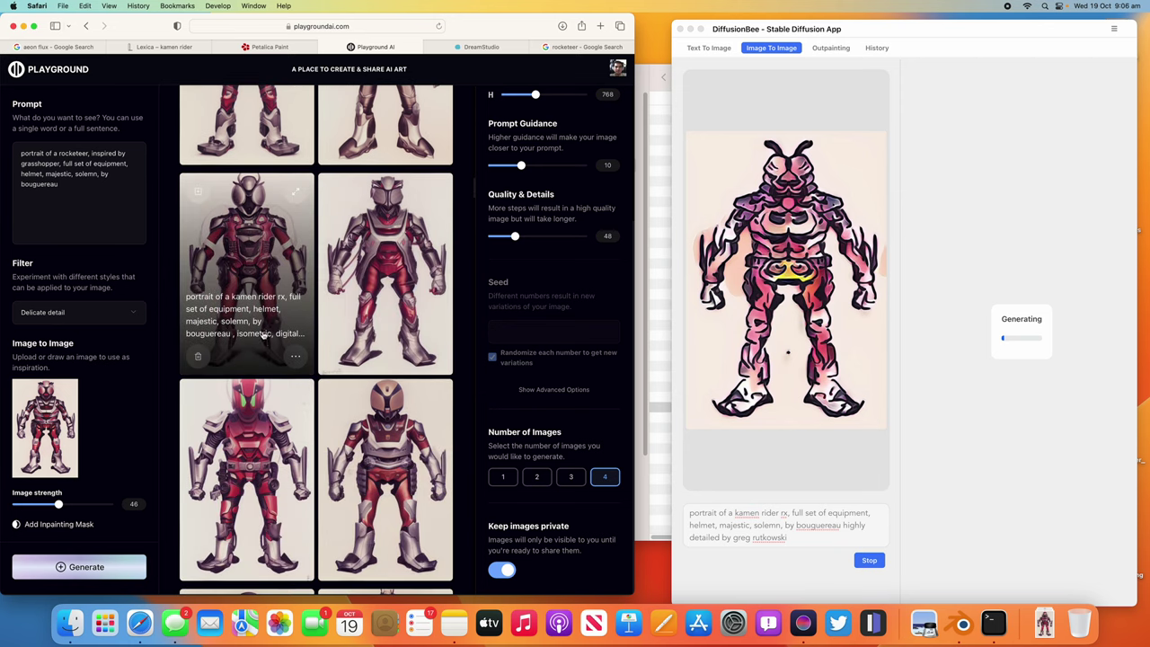
Use a generated kamen rider image as the image-to-image source, replace "rocketeer" with "ultraman" in the prompt, and generate at image strength 30.
left_click(293, 355)
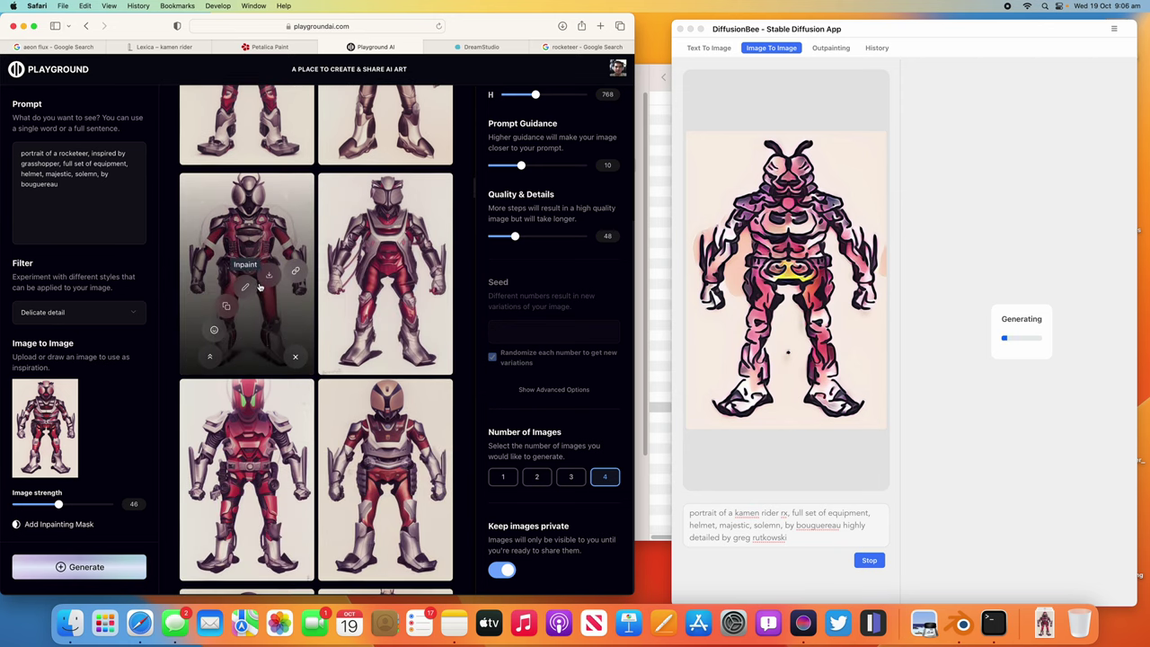
left_click(205, 295)
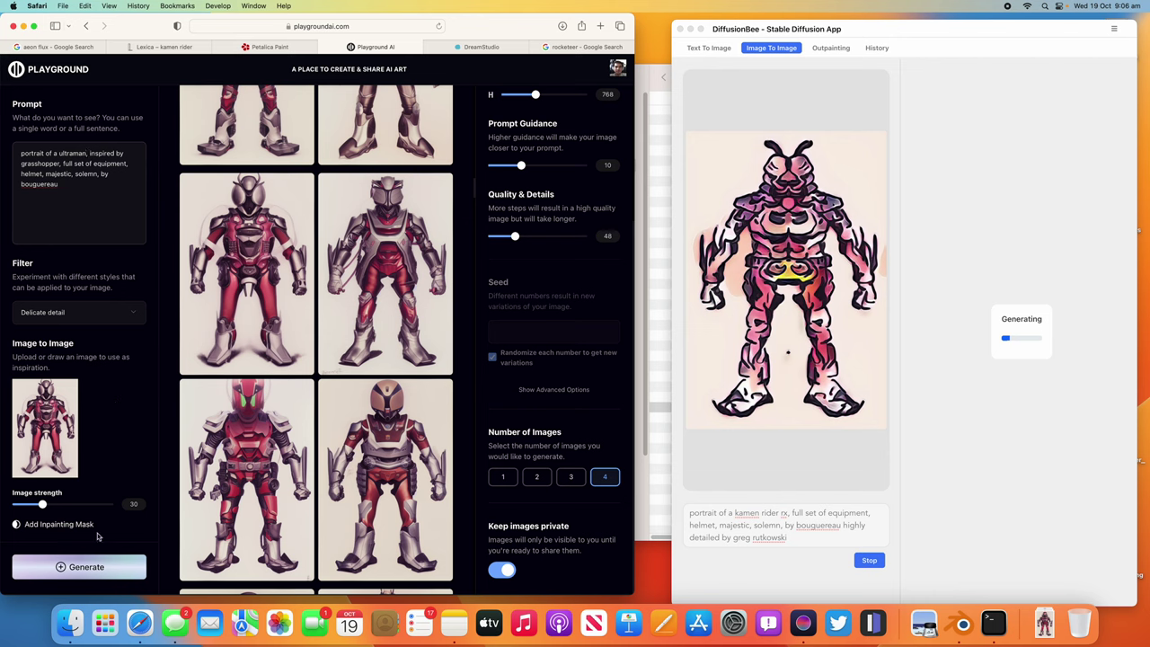
left_click(98, 568)
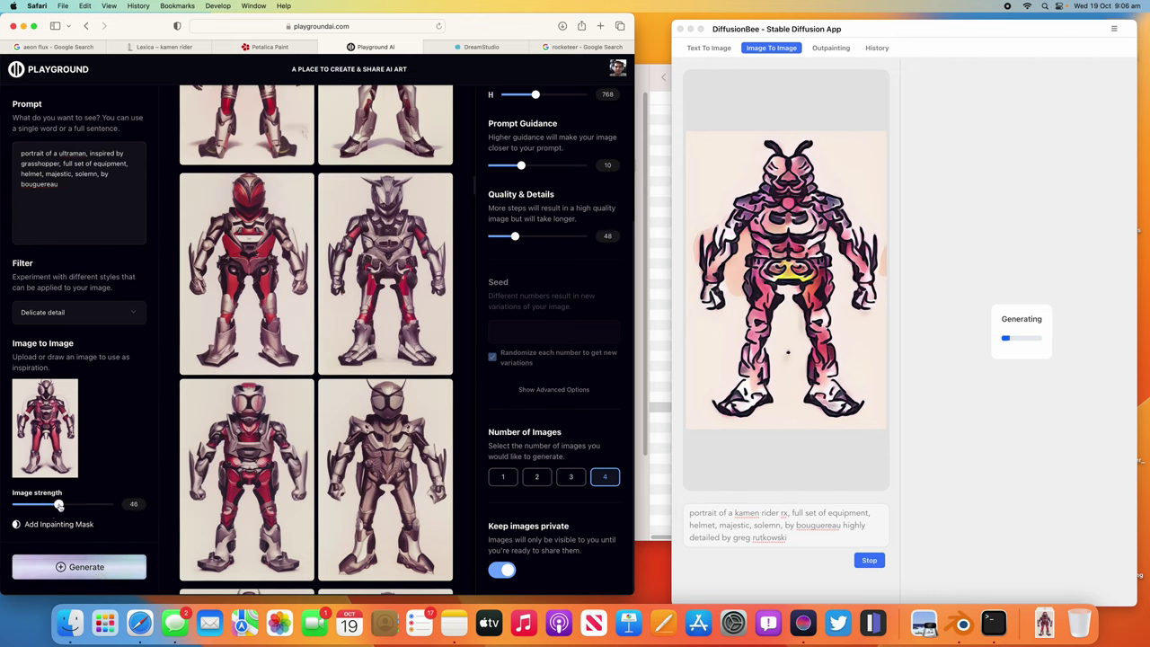
Generate another set of ultraman images at image strength 44 and examine the newest rocketeer results.
left_click(117, 567)
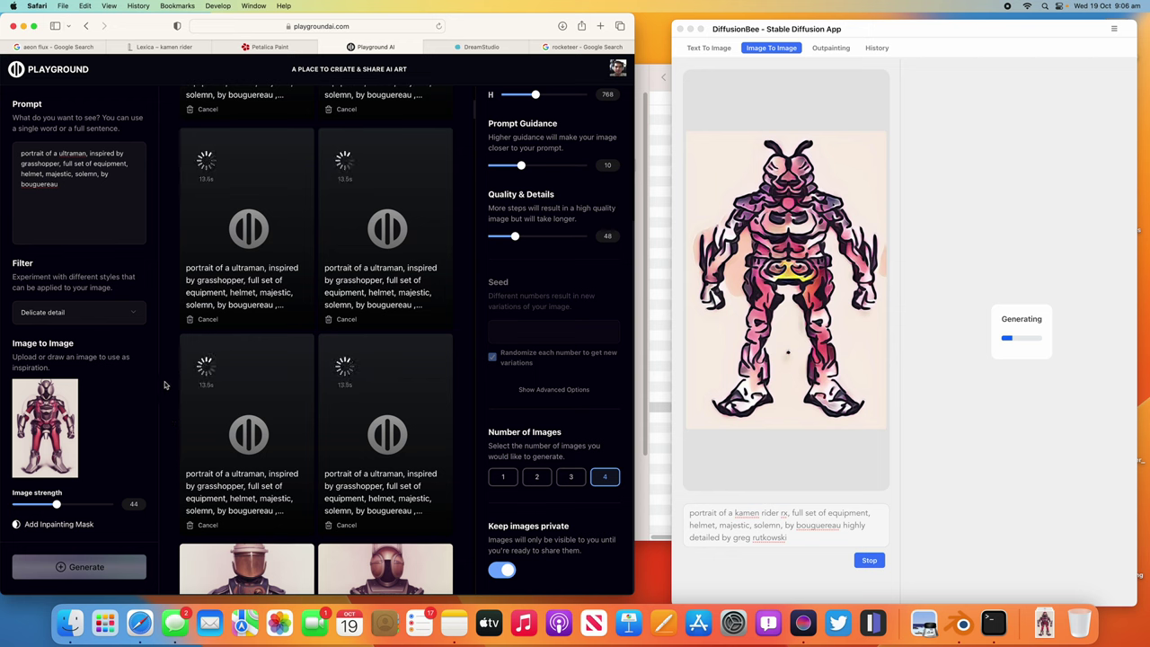
scroll(167, 395, "down", 1)
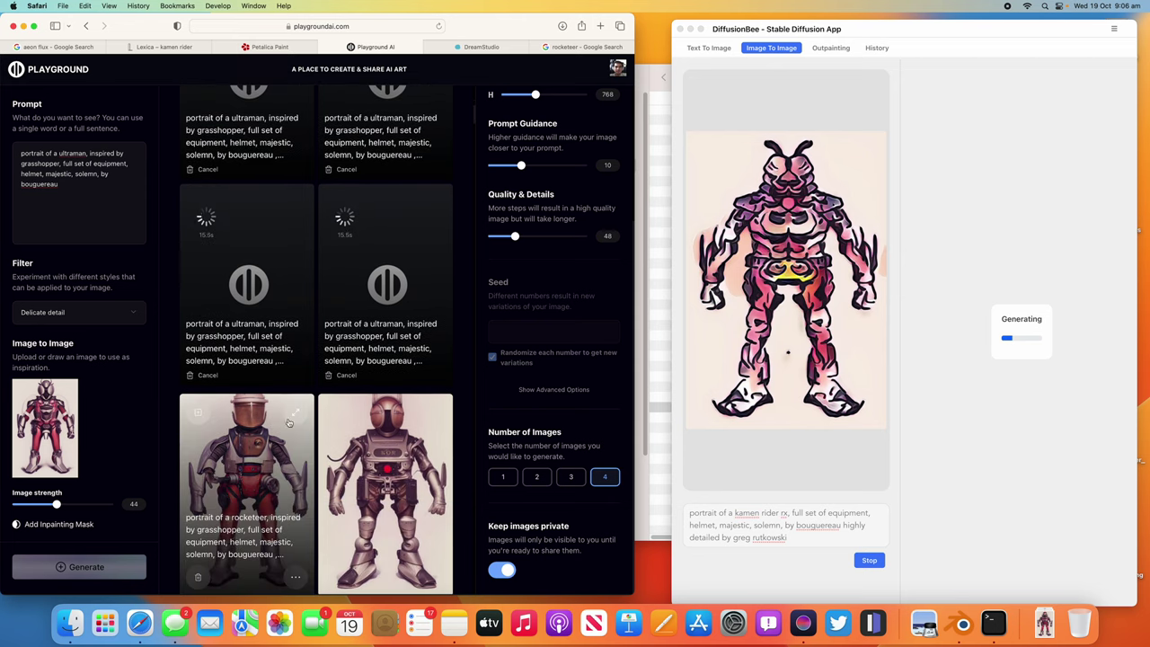
scroll(270, 414, "down", 2)
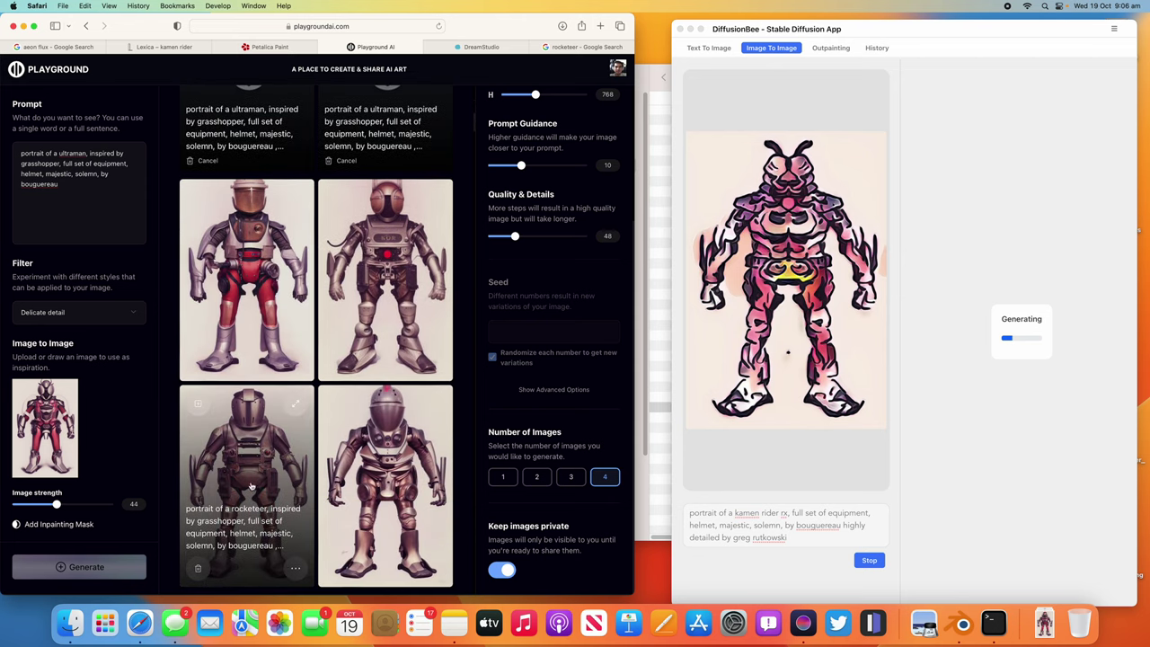
mouse_move(384, 429)
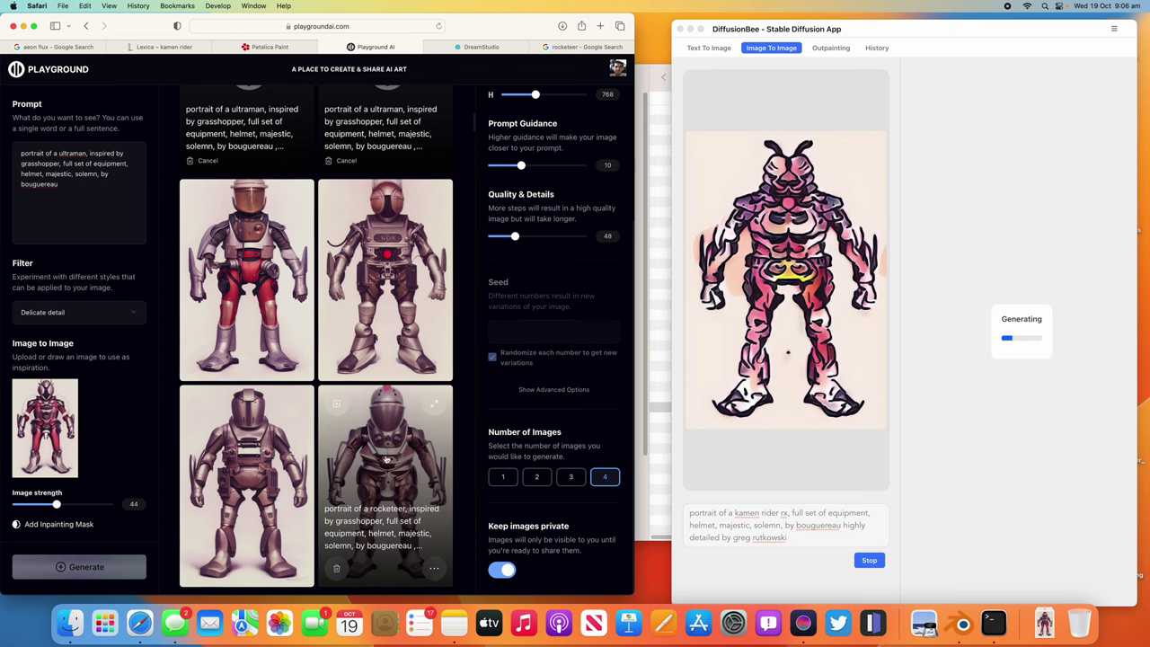
scroll(332, 428, "down", 2)
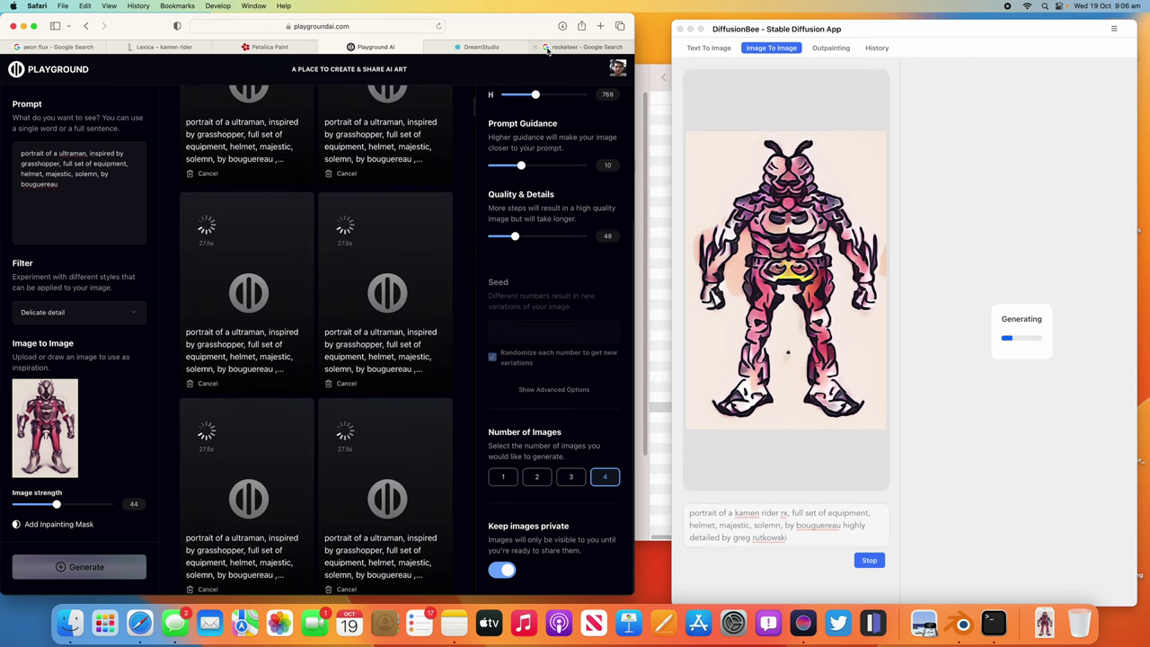
Close the DreamStudio page and the rocketeer Google search, returning to Playground AI.
left_click(481, 46)
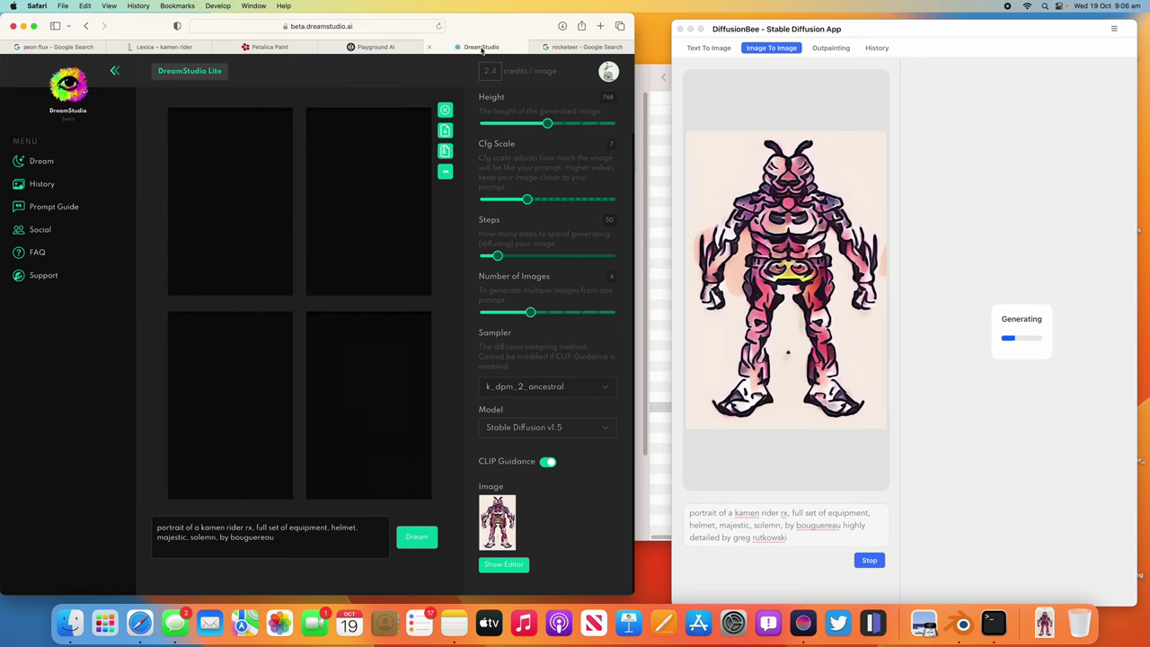
key("super+w")
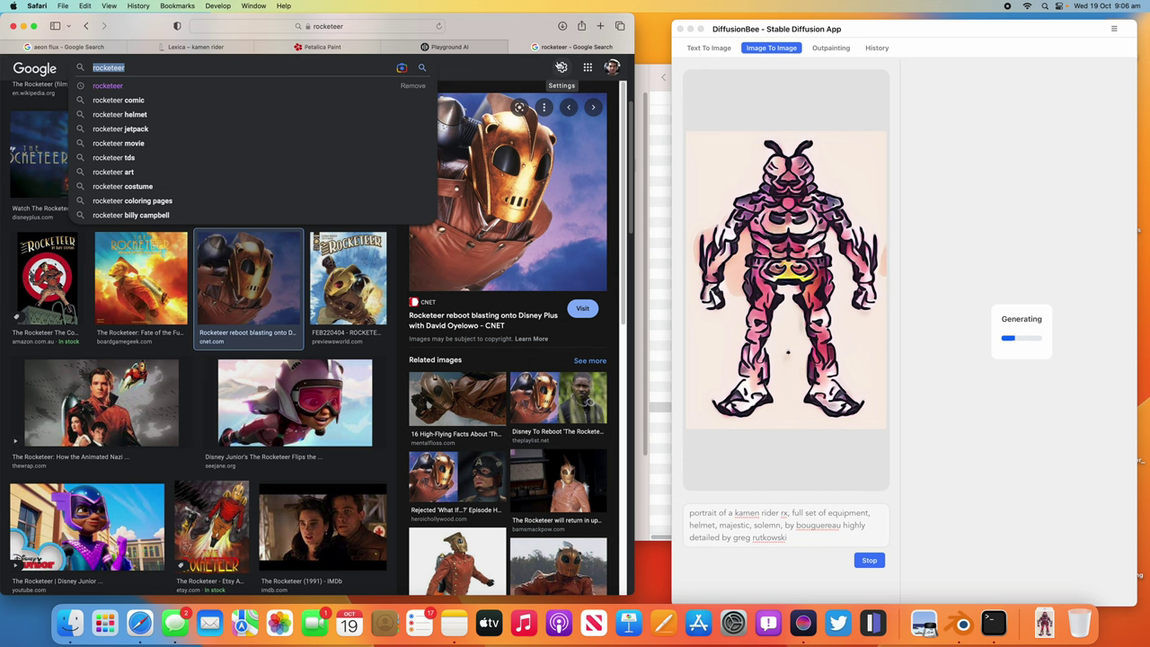
key("super+w")
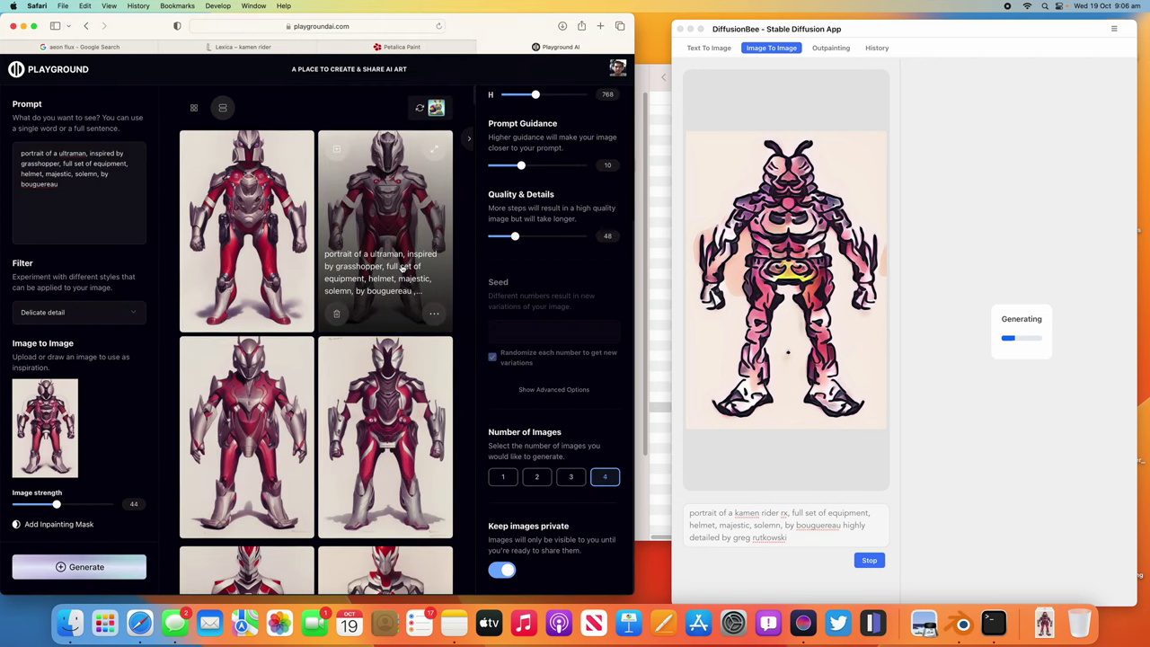
Add "kamen rider, power ranger" after "ultraman" in the prompt and generate with the Delicate detail filter.
scroll(284, 198, "down", 5)
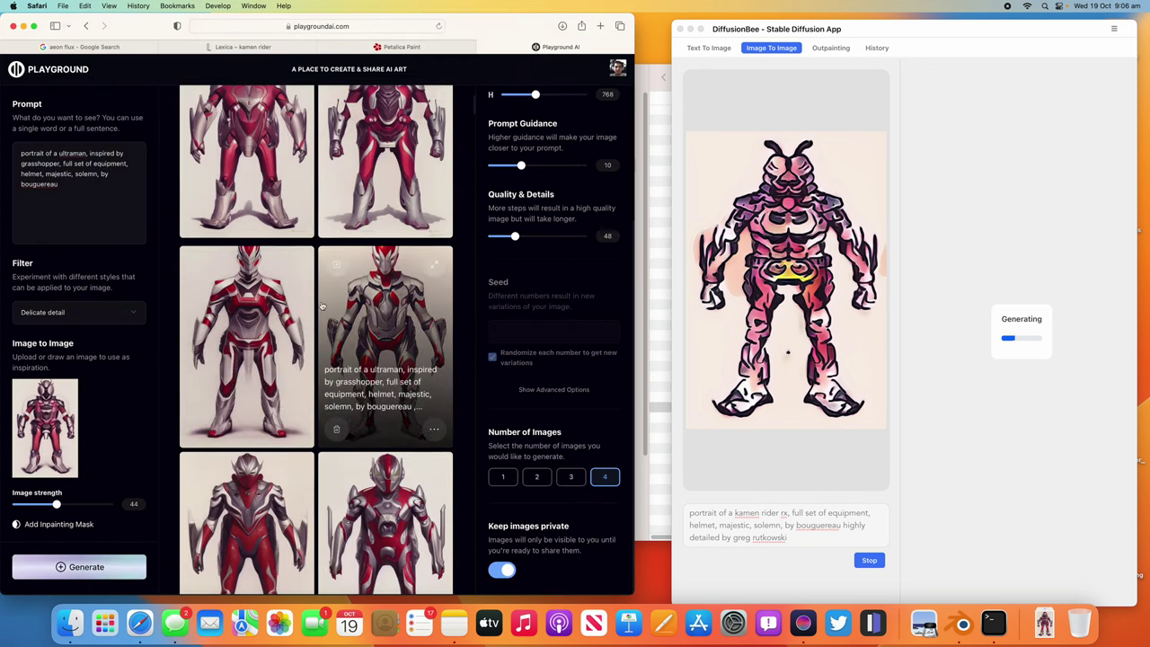
scroll(284, 352, "down", 2)
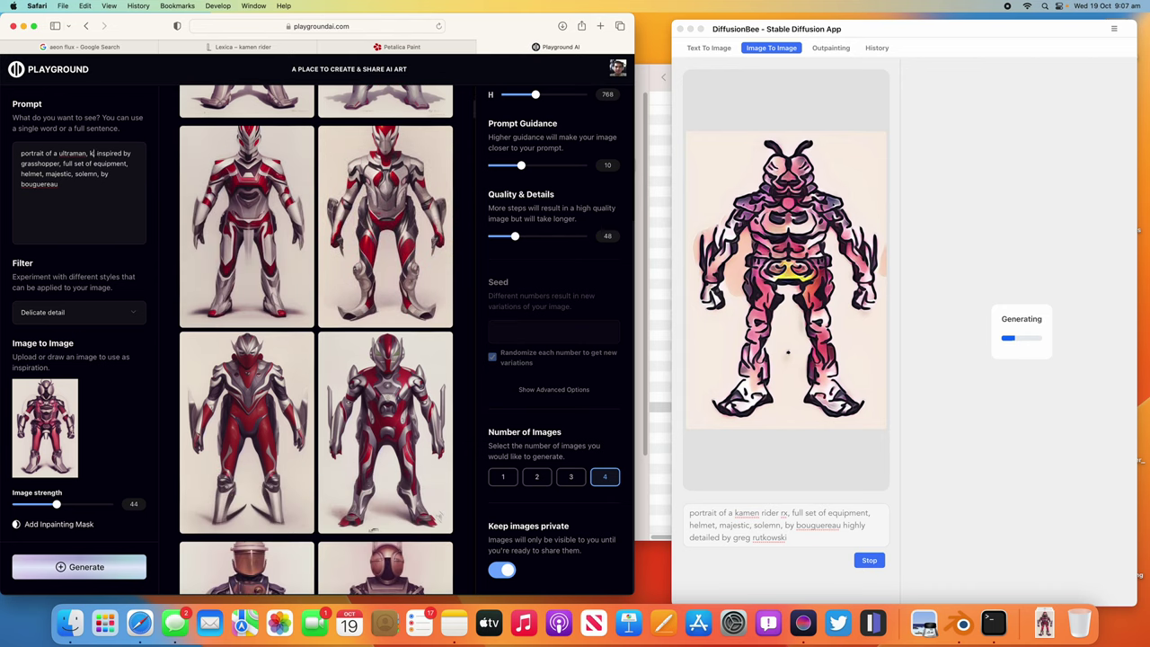
type("men rider, power ranger")
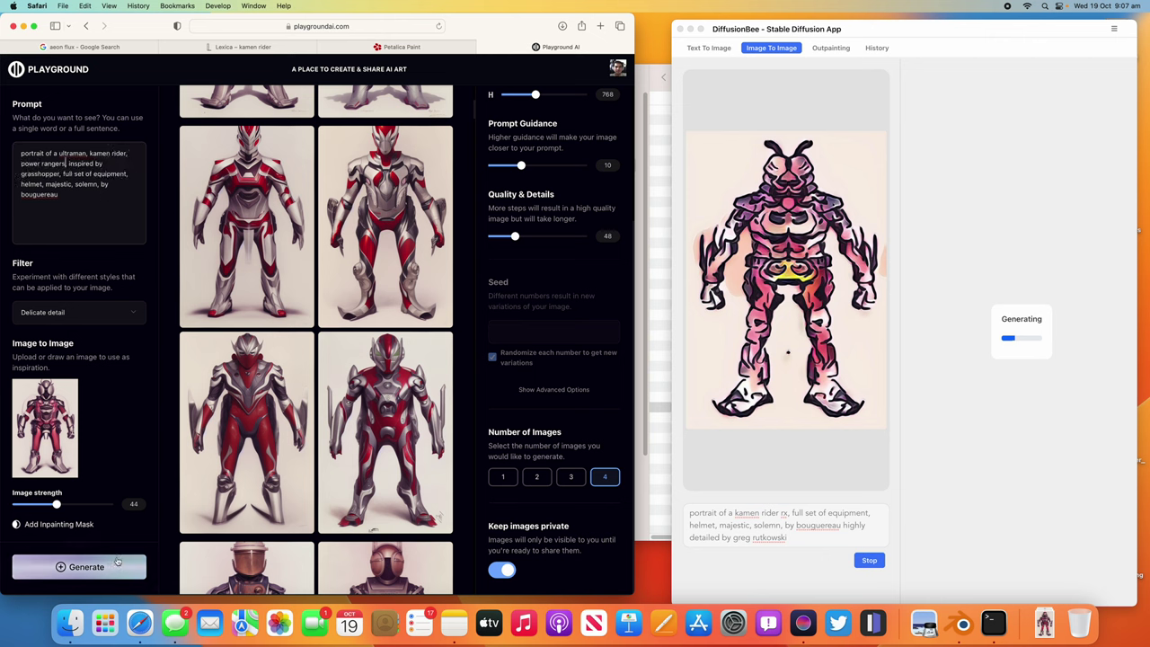
left_click(86, 567)
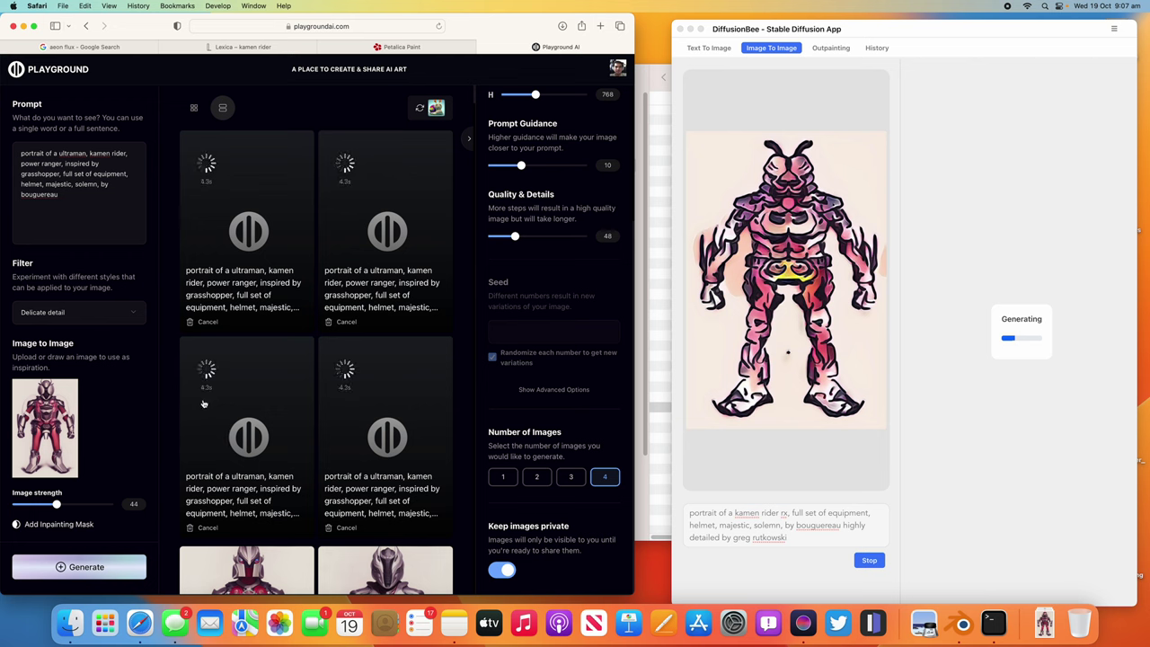
Change the filter to Radiant symmetry and generate more images from the combined ultraman prompt.
left_click(76, 312)
left_click(112, 563)
left_click(112, 563)
Widen the Playground AI browser window and examine the generated ultraman images at a larger size.
scroll(184, 449, "down", 3)
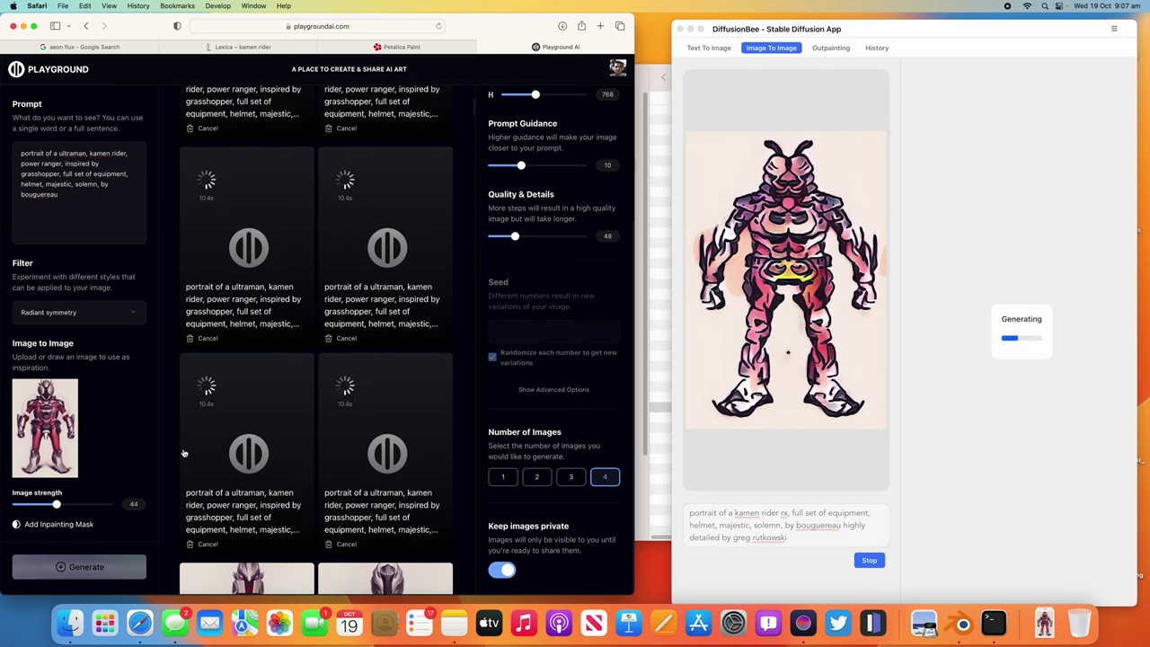
scroll(183, 452, "down", 5)
scroll(176, 356, "up", 1)
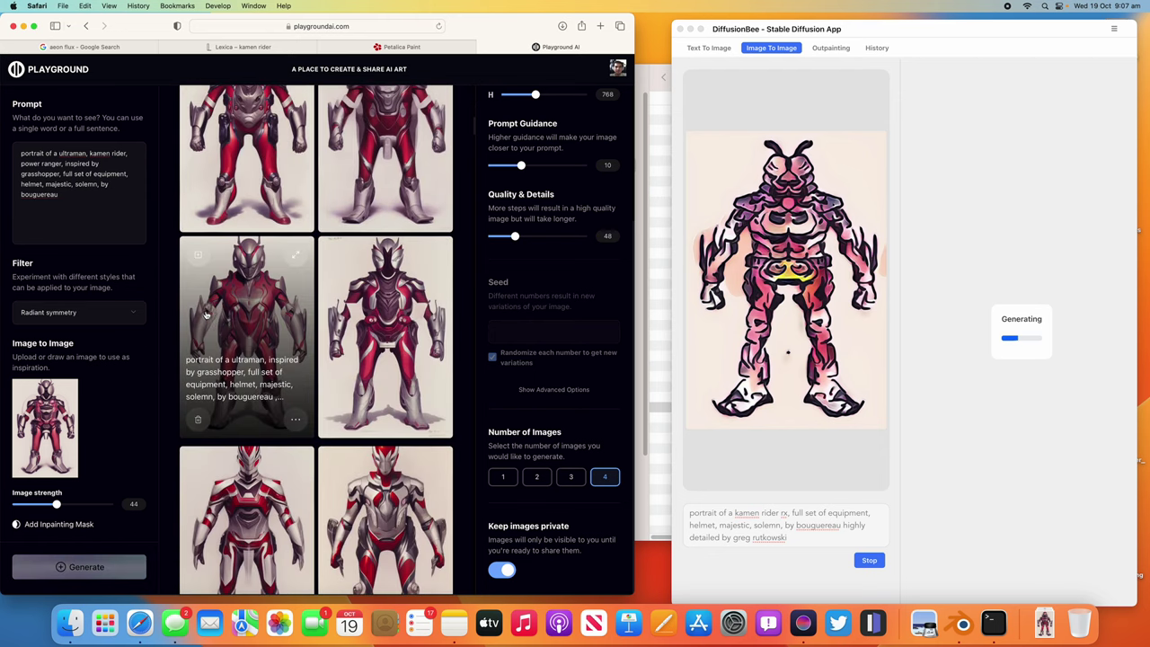
key("ctrl+alt+e")
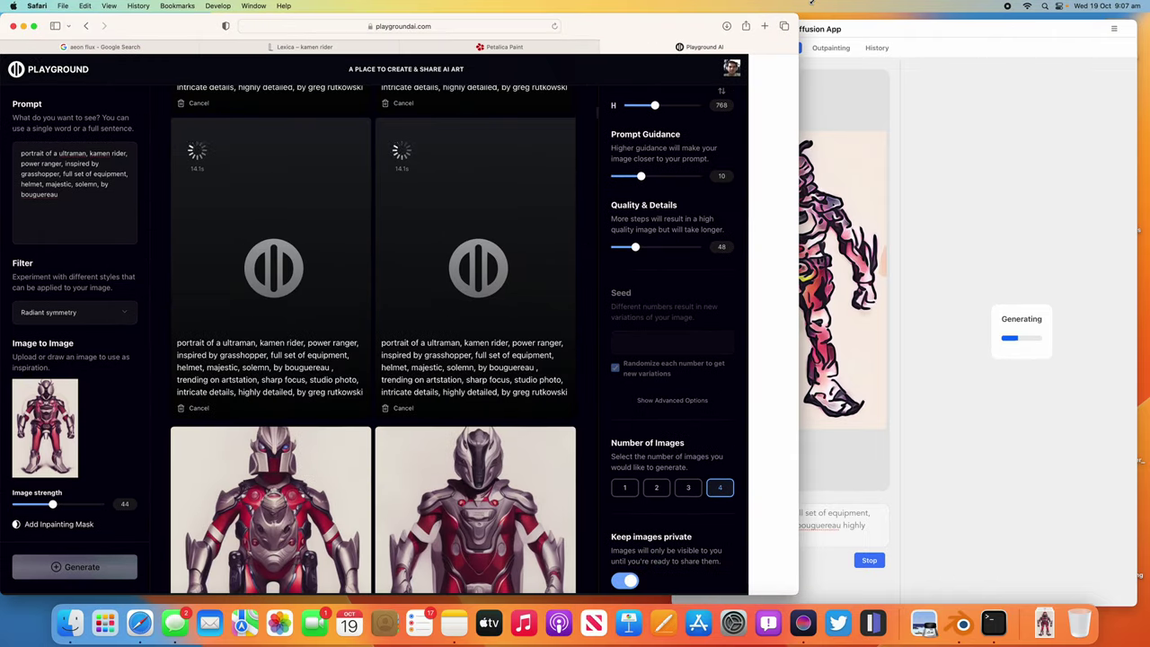
scroll(562, 266, "down", 5)
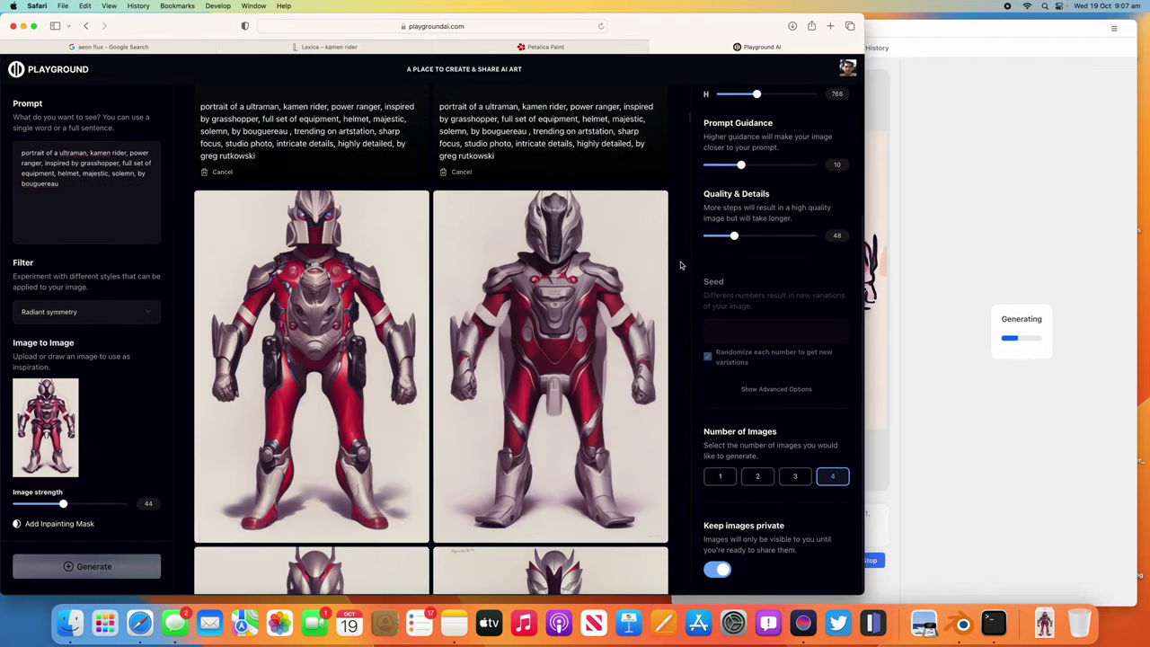
scroll(689, 269, "down", 8)
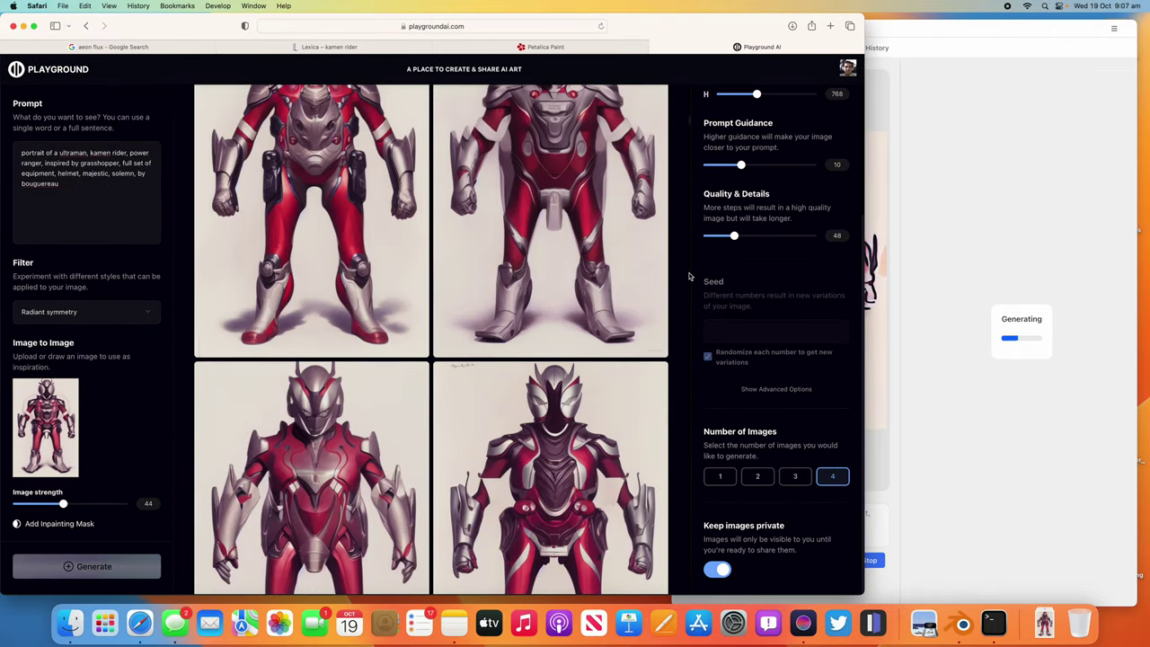
scroll(679, 315, "up", 4)
scroll(676, 338, "up", 4)
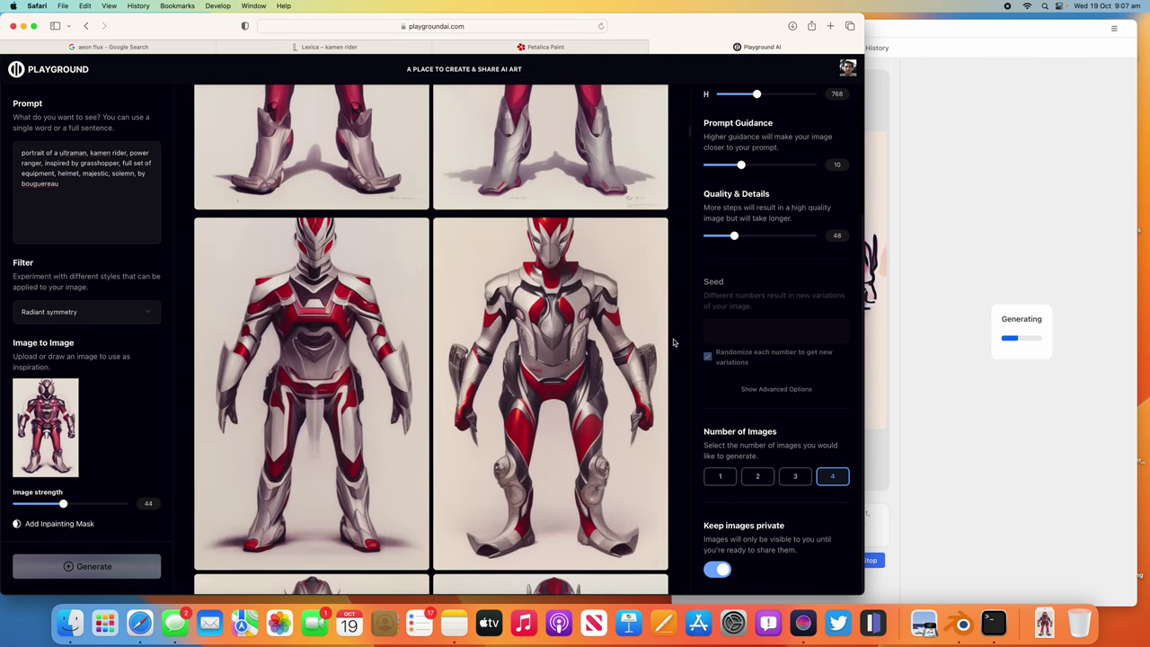
Review the generated ultraman and rocketeer images, return to the newest results, and narrow the browser window slightly.
scroll(673, 342, "down", 10)
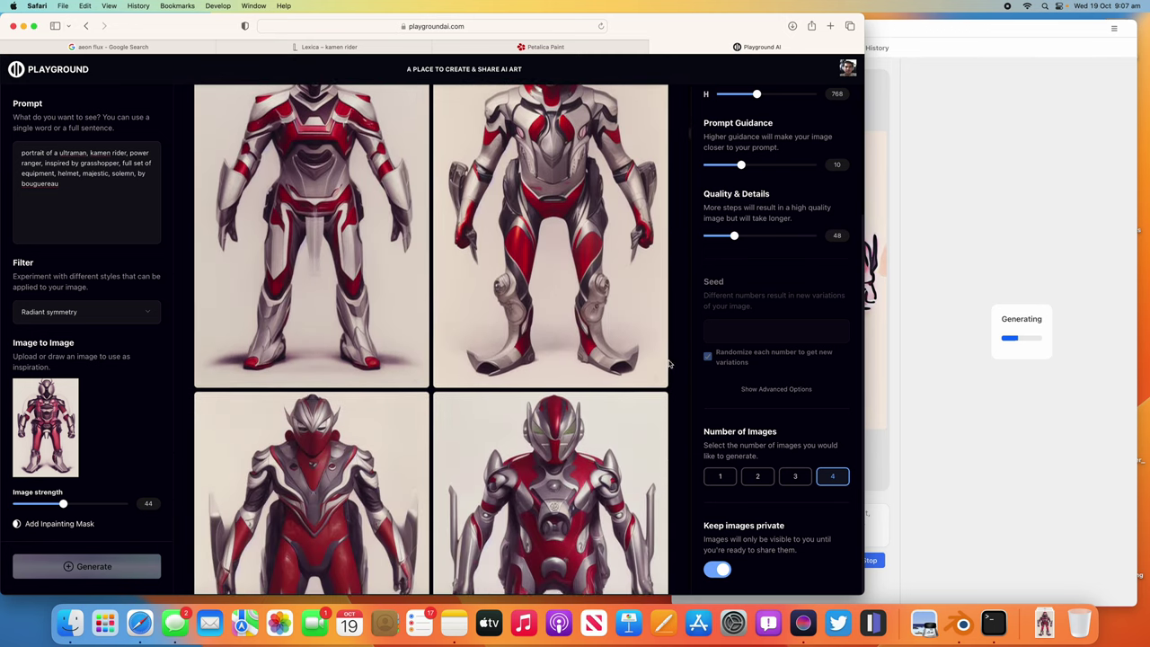
scroll(669, 364, "down", 8)
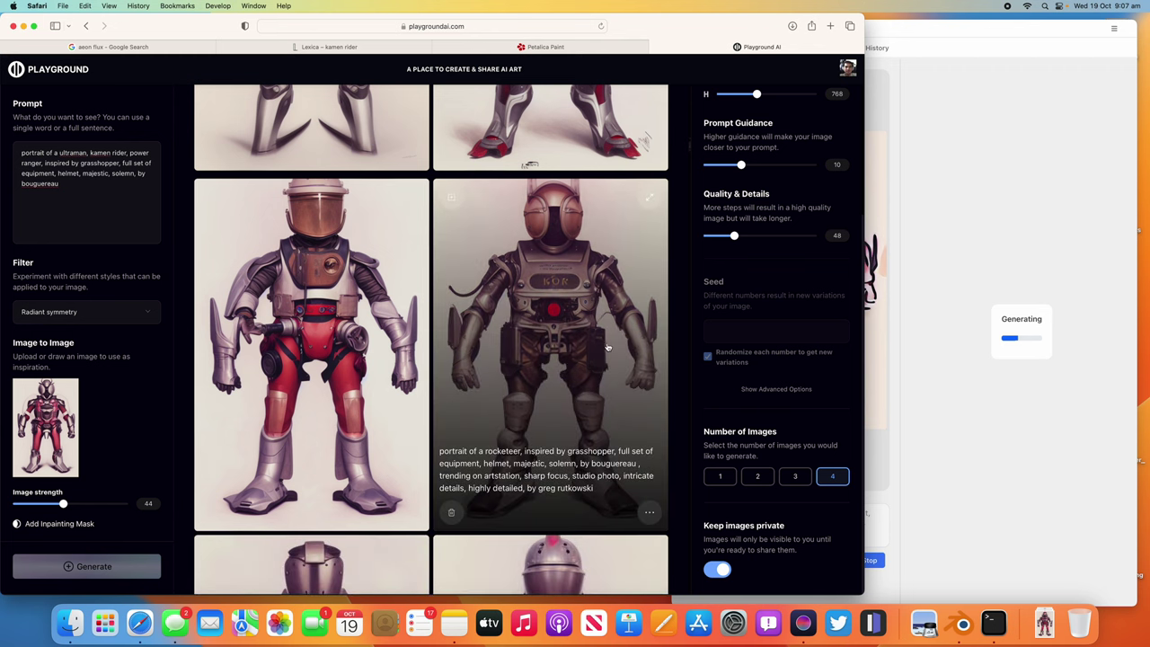
scroll(548, 342, "down", 6)
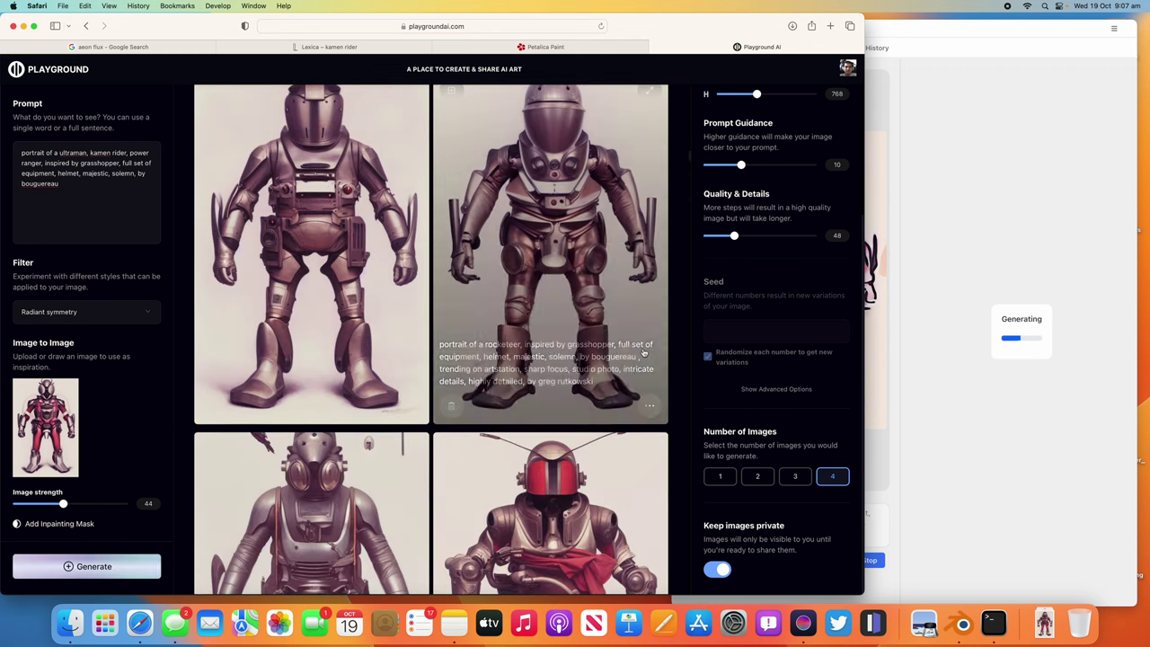
scroll(344, 213, "up", 10)
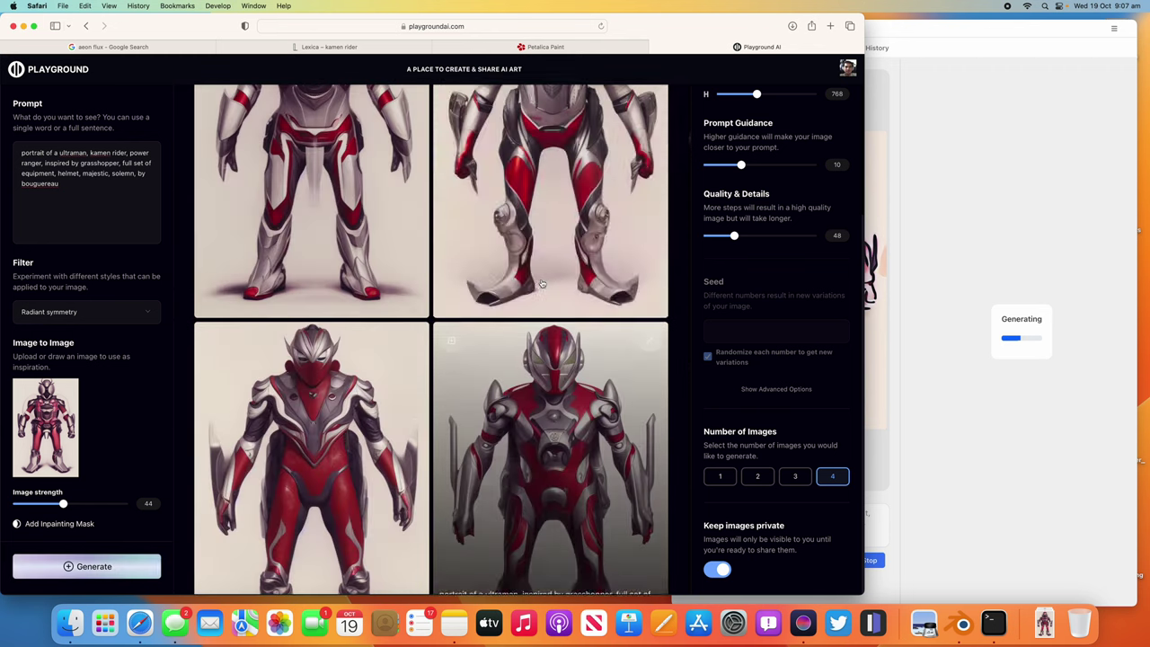
scroll(572, 281, "up", 10)
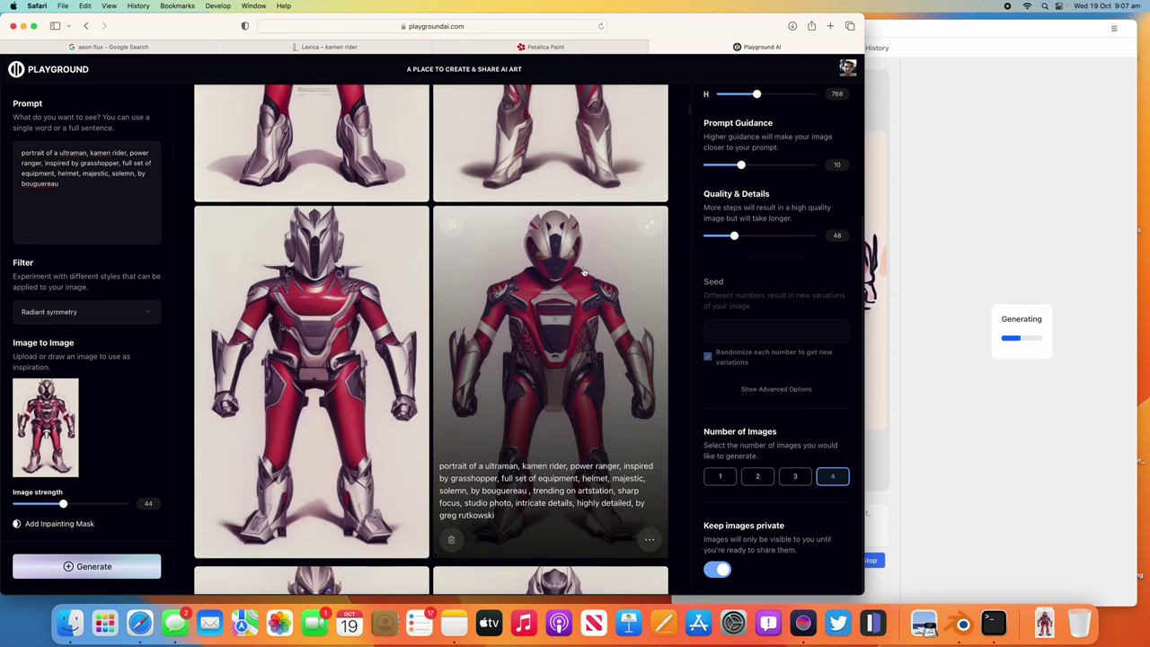
scroll(584, 267, "up", 10)
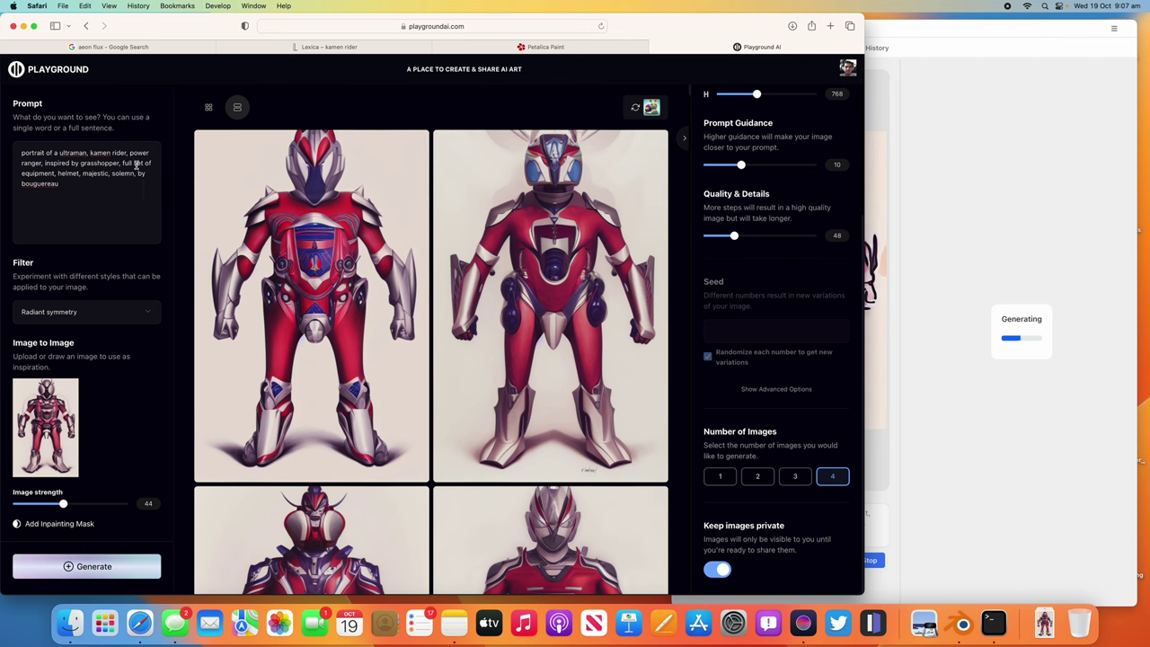
left_click_drag(861, 15, 840, 15)
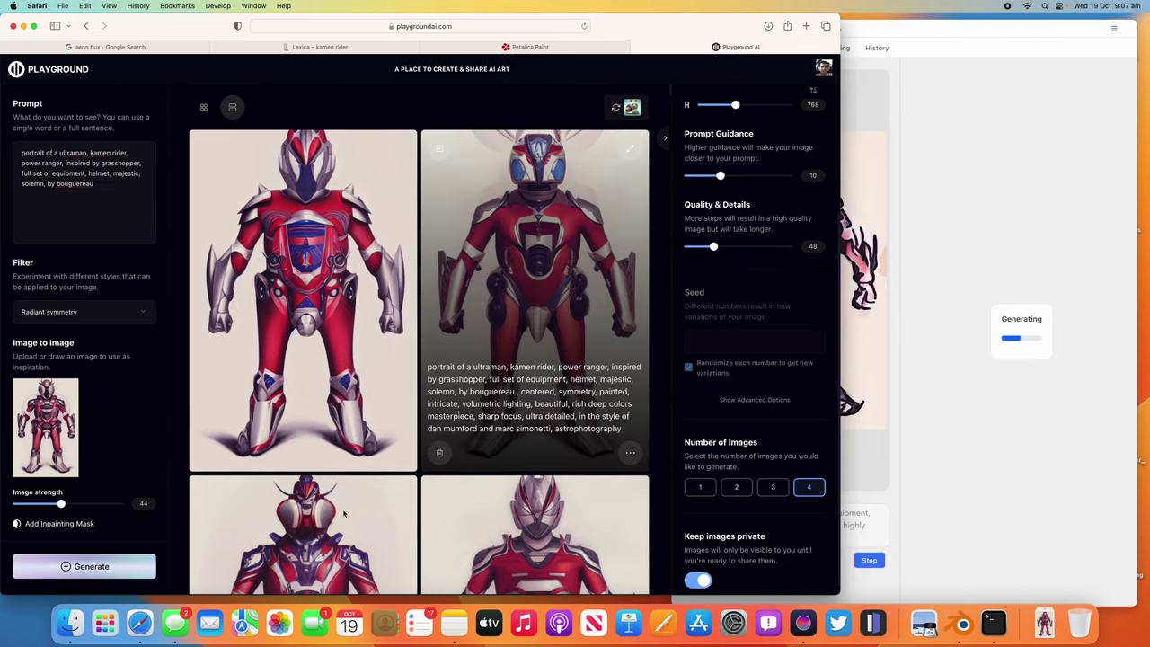
Switch to Blender, save the sketch file, and move the Stroke object down along the Z axis within the camera frame.
left_click(961, 622)
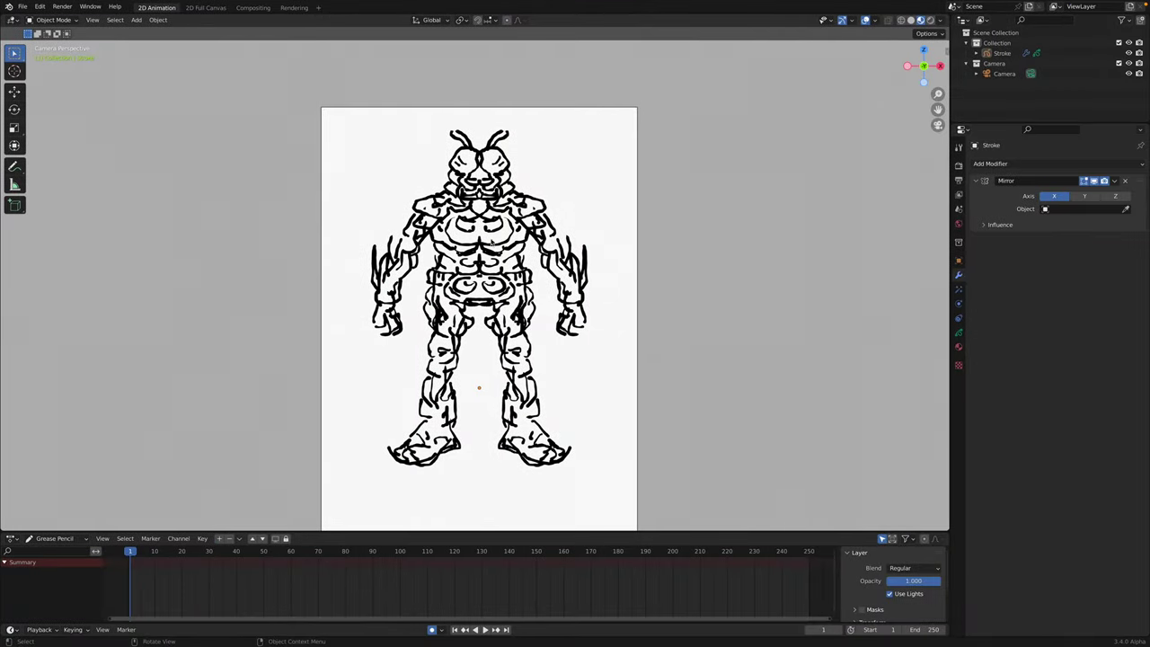
scroll(479, 319, "down", 2)
key("ctrl+s")
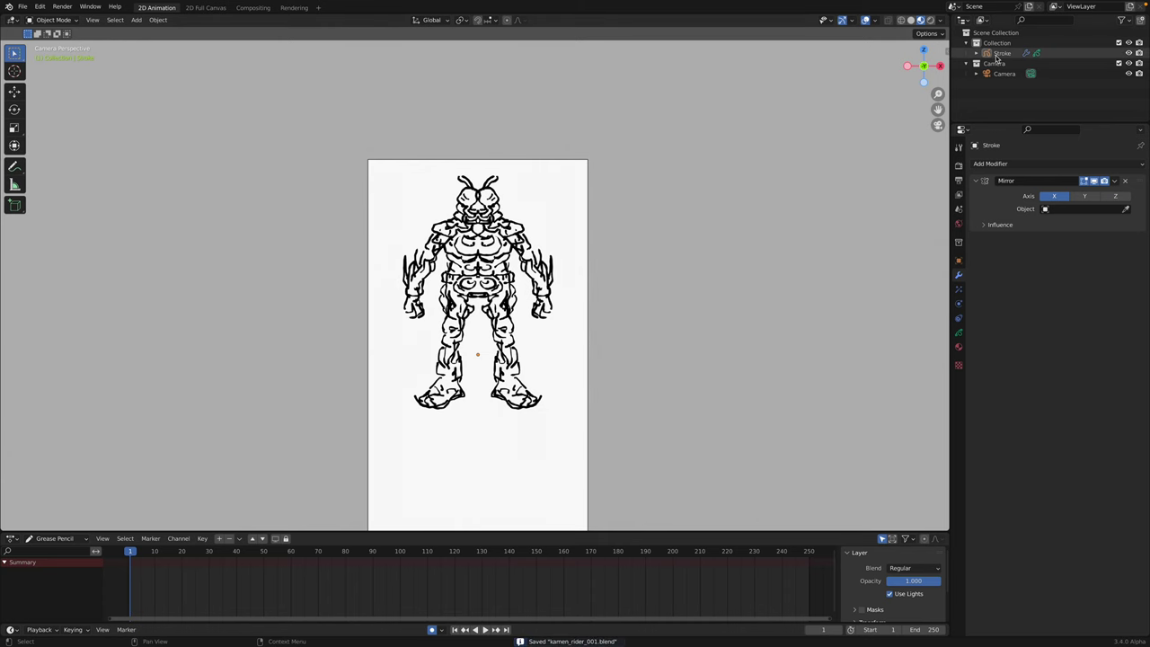
left_click(998, 54)
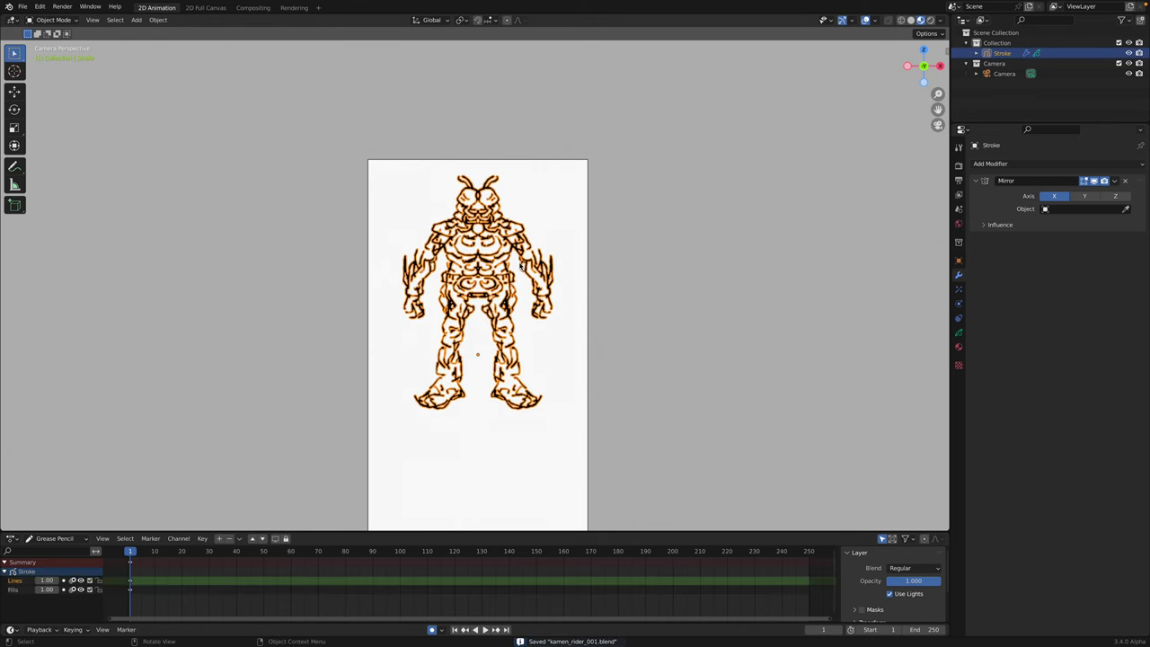
key("g")
key("z")
left_click(569, 260)
scroll(603, 254, "up", 1)
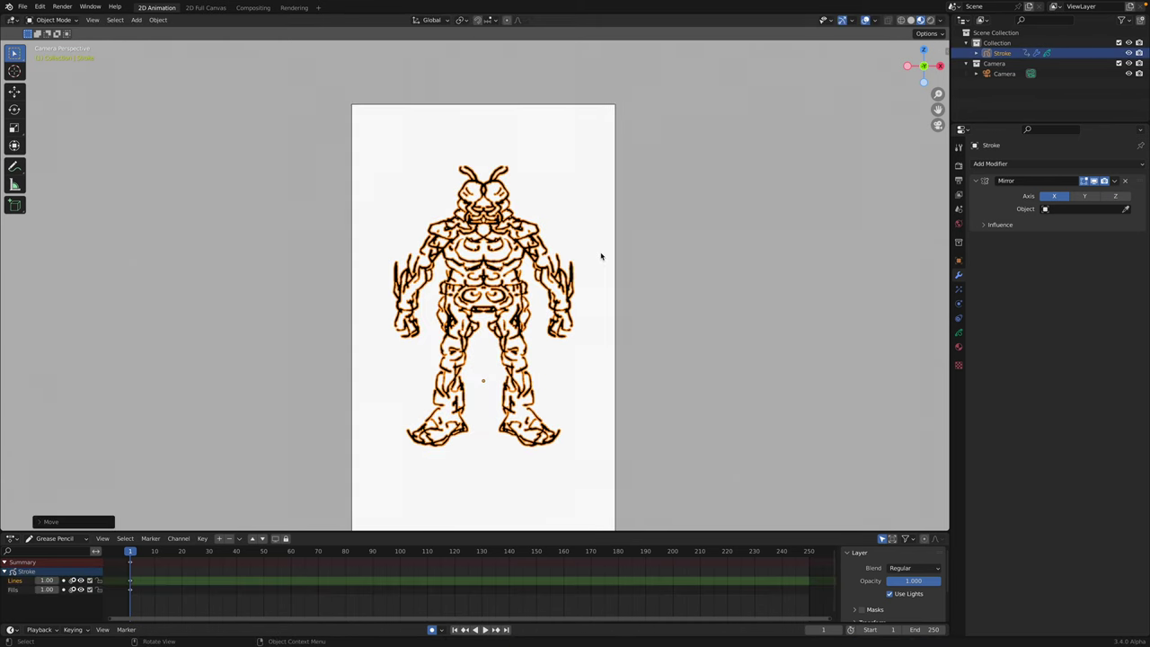
Add a Noise modifier to the Stroke object and place it above the Mirror modifier.
left_click(1031, 165)
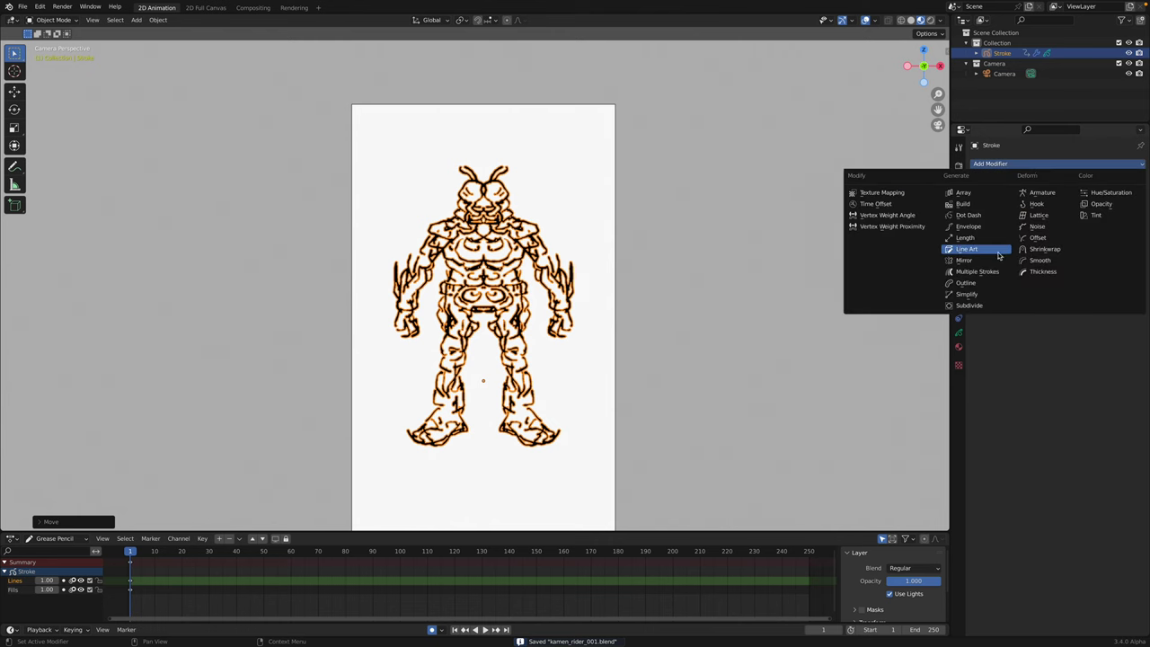
left_click(1038, 227)
scroll(742, 247, "up", 1)
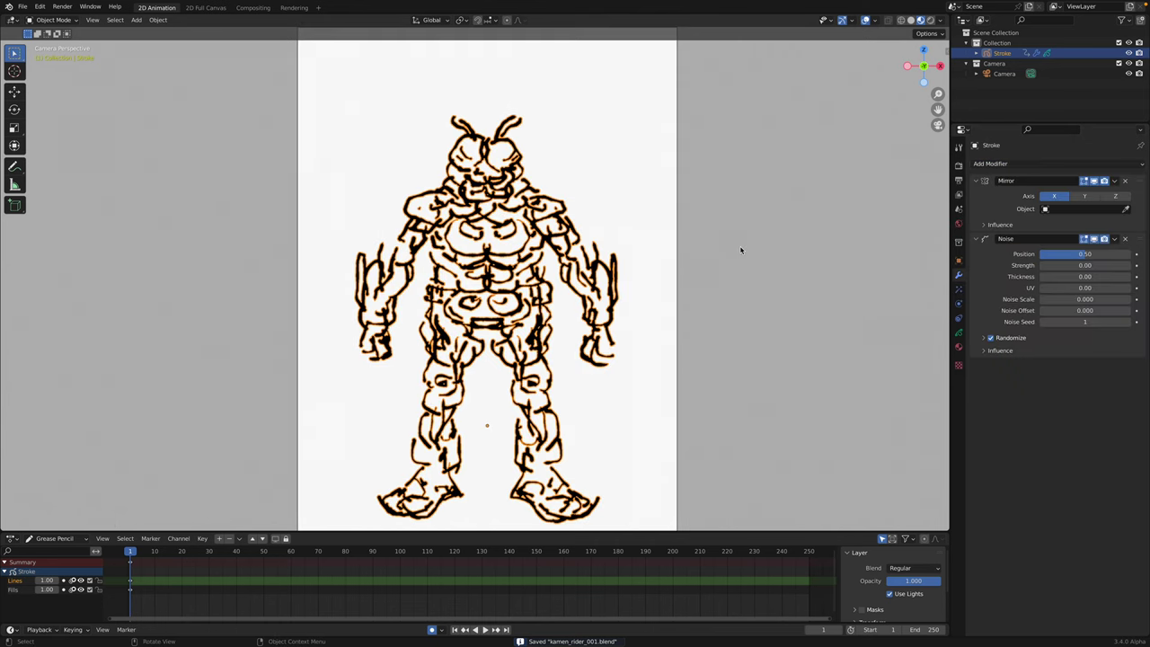
mouse_move(1128, 239)
left_mouse_down()
mouse_move(1051, 211)
mouse_move(979, 205)
left_mouse_up()
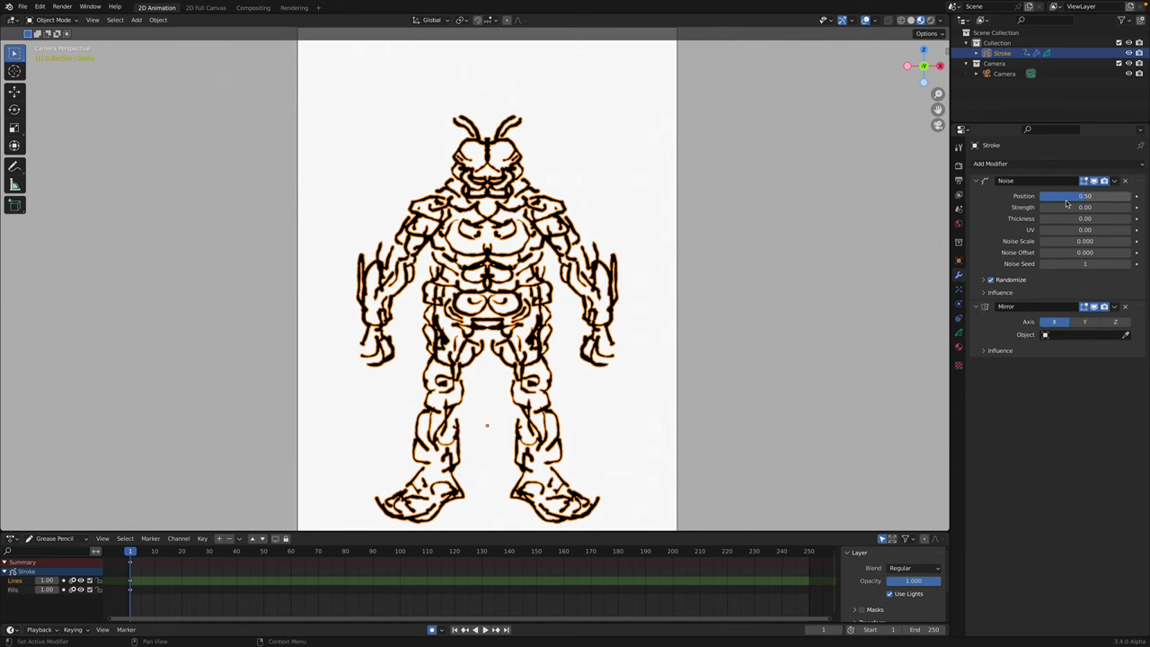
Set the Noise modifier's position to 0.57, thickness to 0.43 and noise scale to 0.050, then deselect the sketch.
mouse_move(1070, 198)
left_mouse_down()
mouse_move(1092, 210)
mouse_move(1085, 219)
mouse_move(1106, 219)
mouse_move(1084, 223)
left_mouse_up()
left_click_drag(1086, 241, 1043, 241)
left_click(622, 163)
scroll(635, 197, "down", 1)
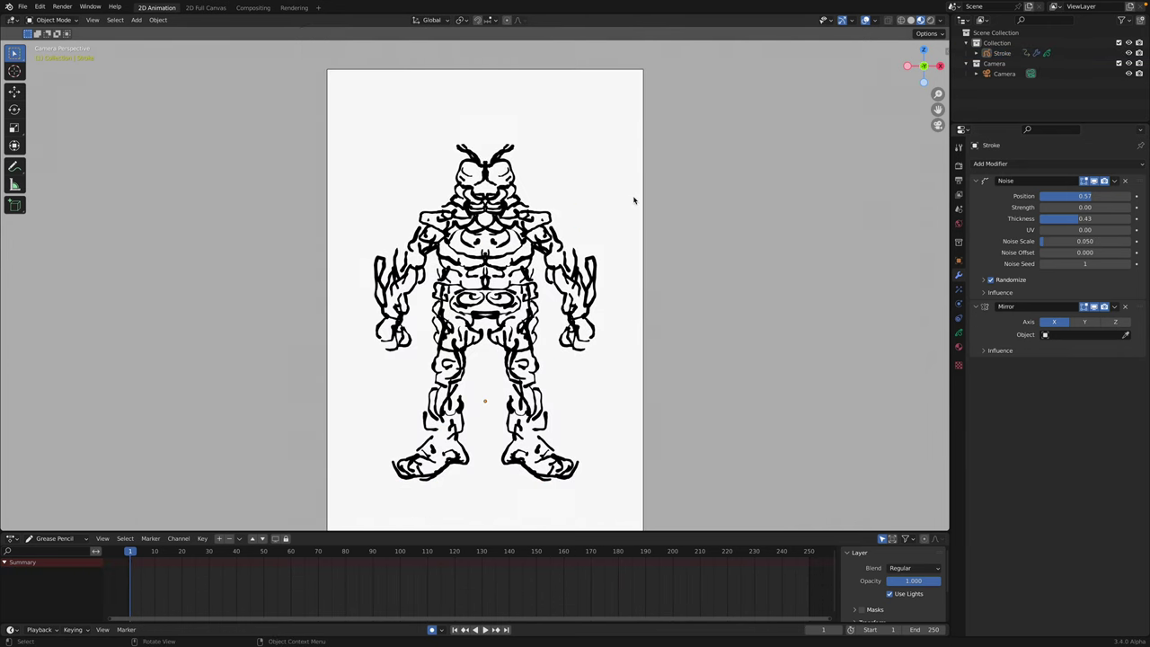
Switch back to Safari and look at the colorized sketch in Petalica Paint before returning to Playground AI.
key("space")
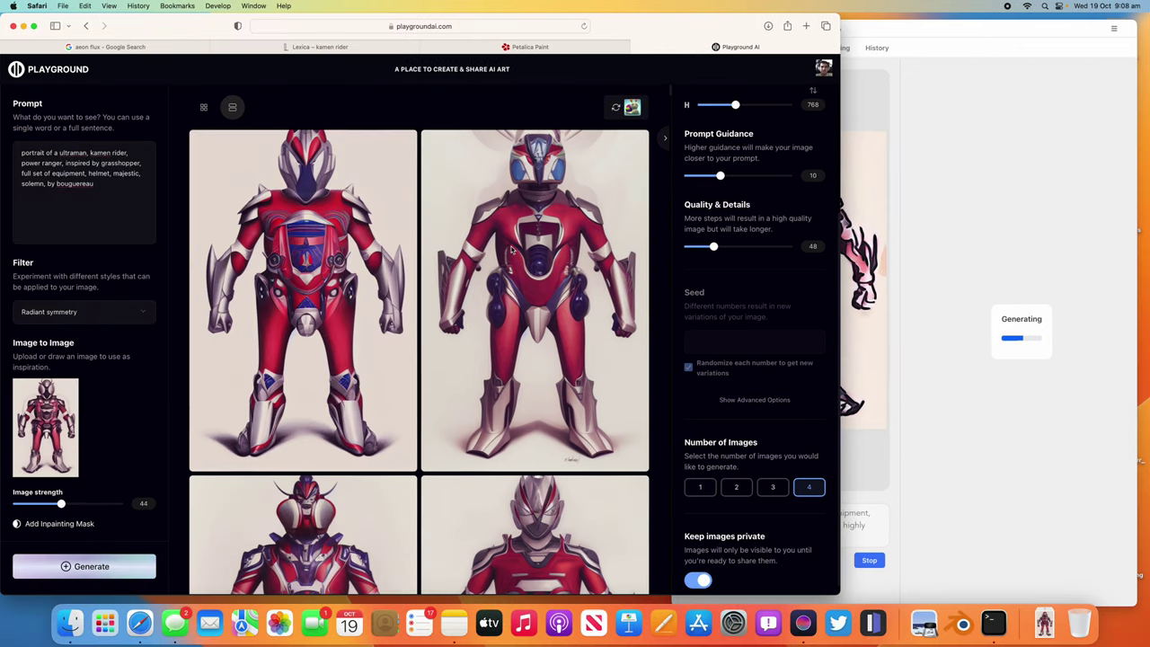
scroll(512, 252, "down", 3)
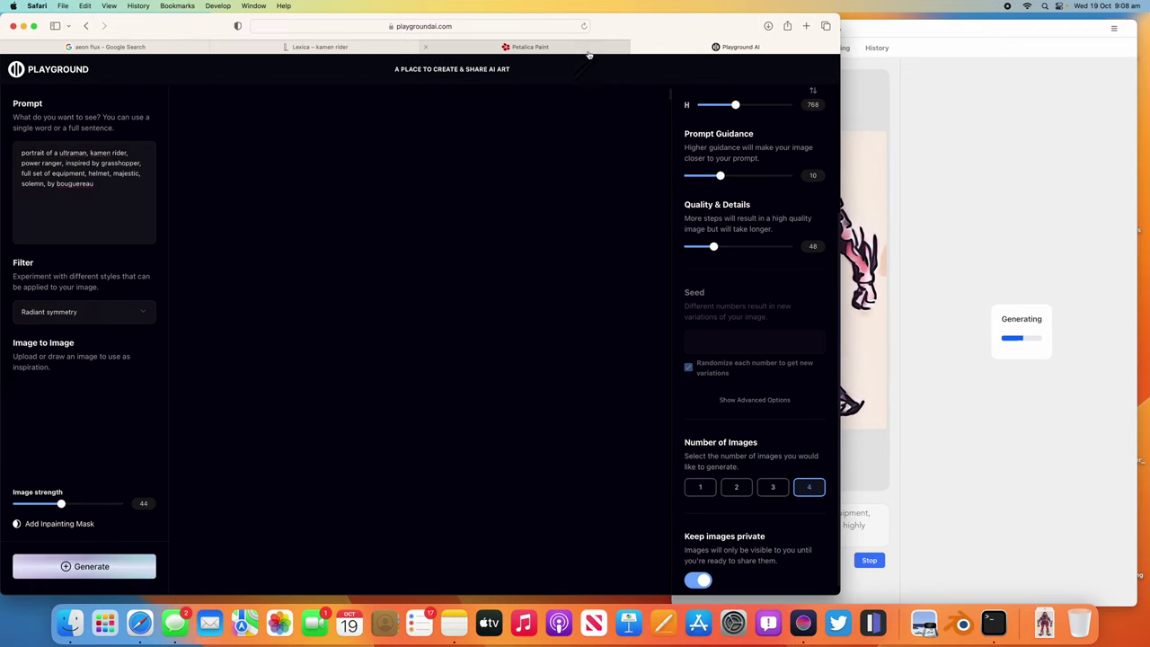
left_click(539, 46)
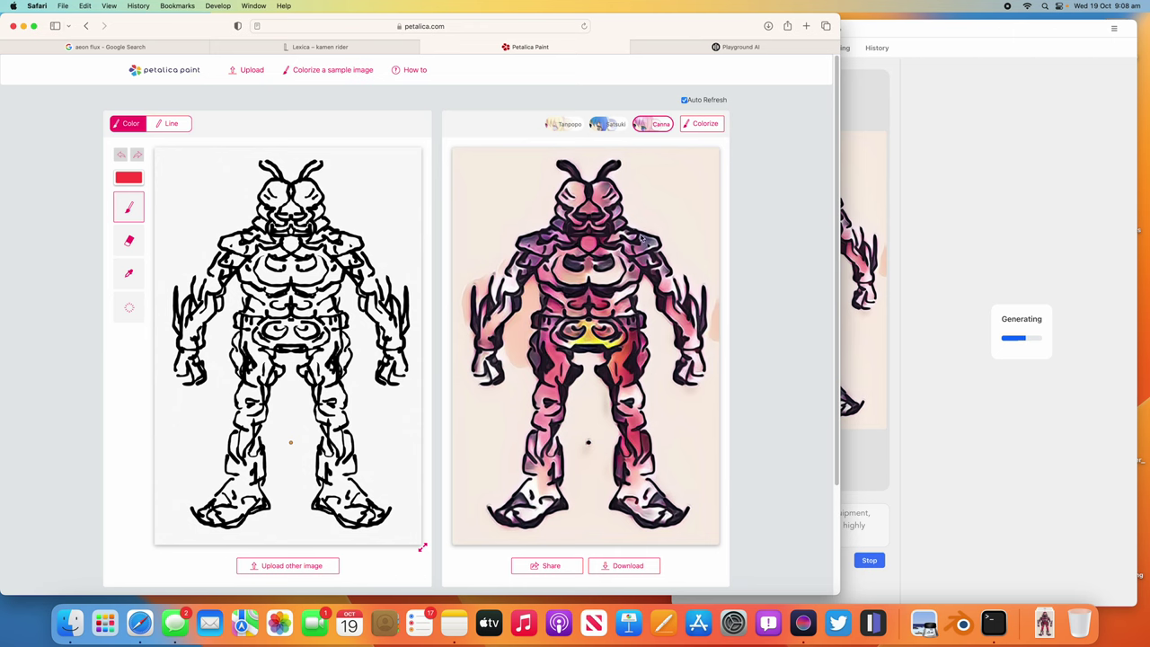
left_click(738, 47)
Examine the Playground AI image history from the newest ultraman results through the rocketeer designs to the kamen rider rx designs.
scroll(644, 386, "down", 3)
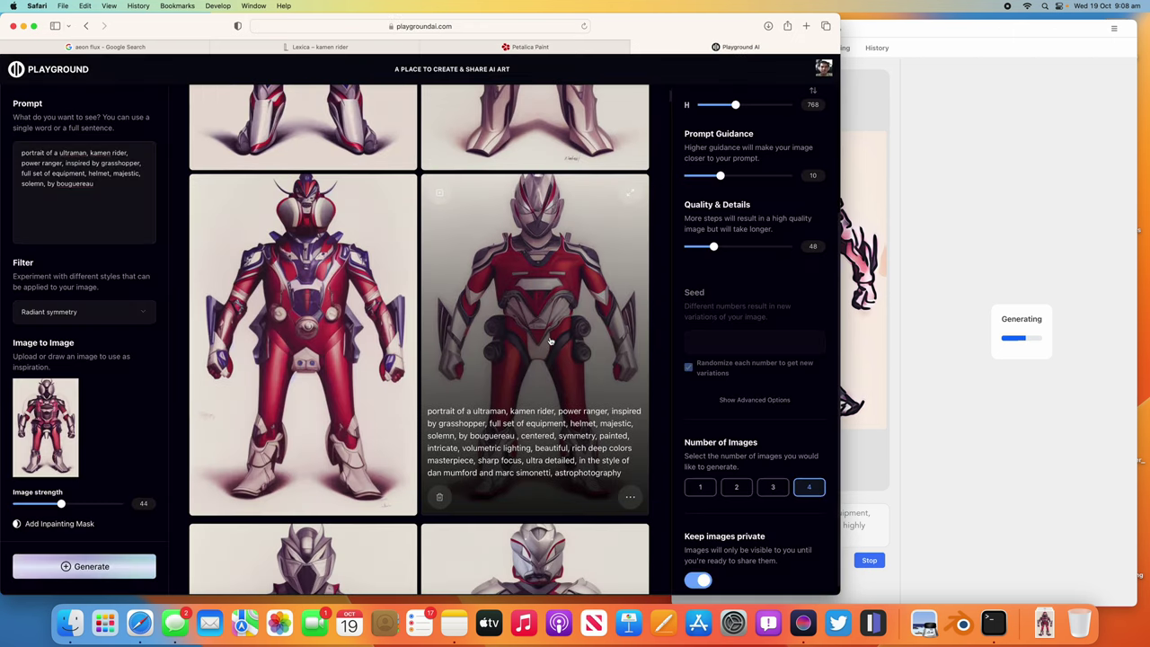
scroll(644, 386, "down", 10)
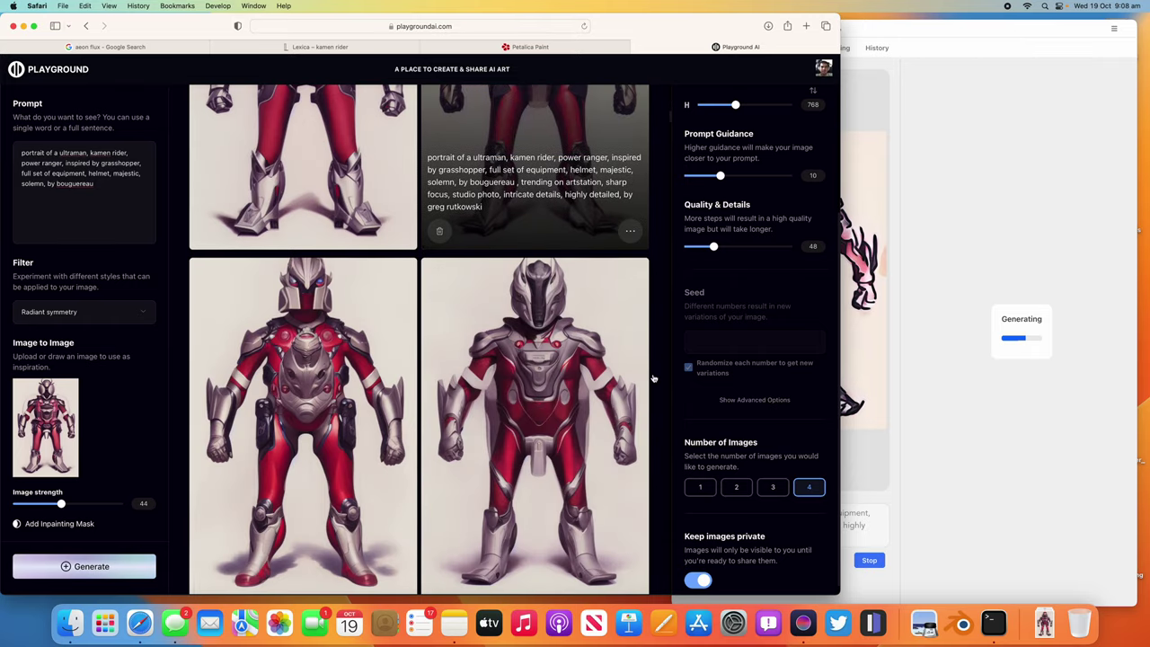
scroll(660, 324, "down", 10)
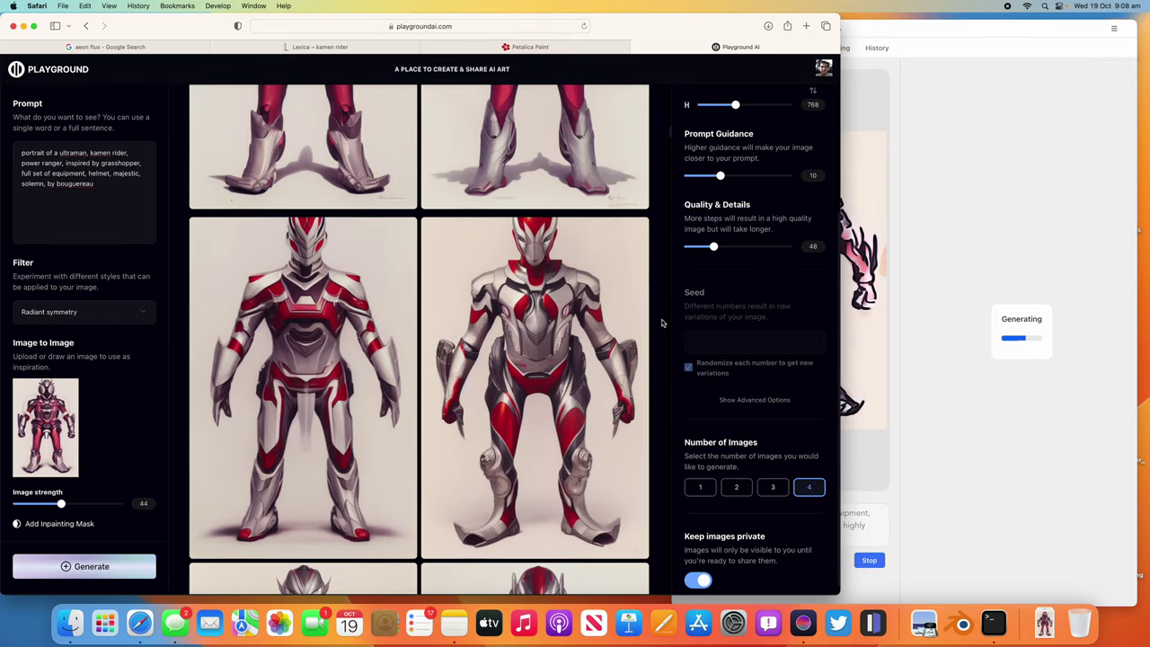
scroll(659, 324, "down", 10)
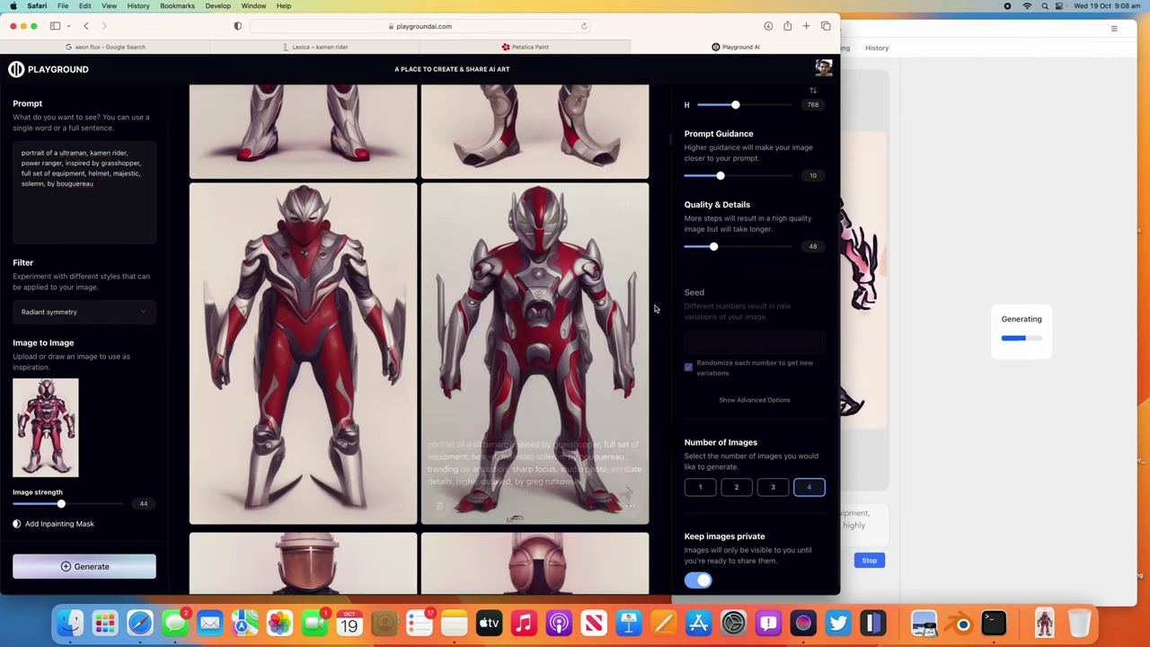
scroll(654, 332, "up", 5)
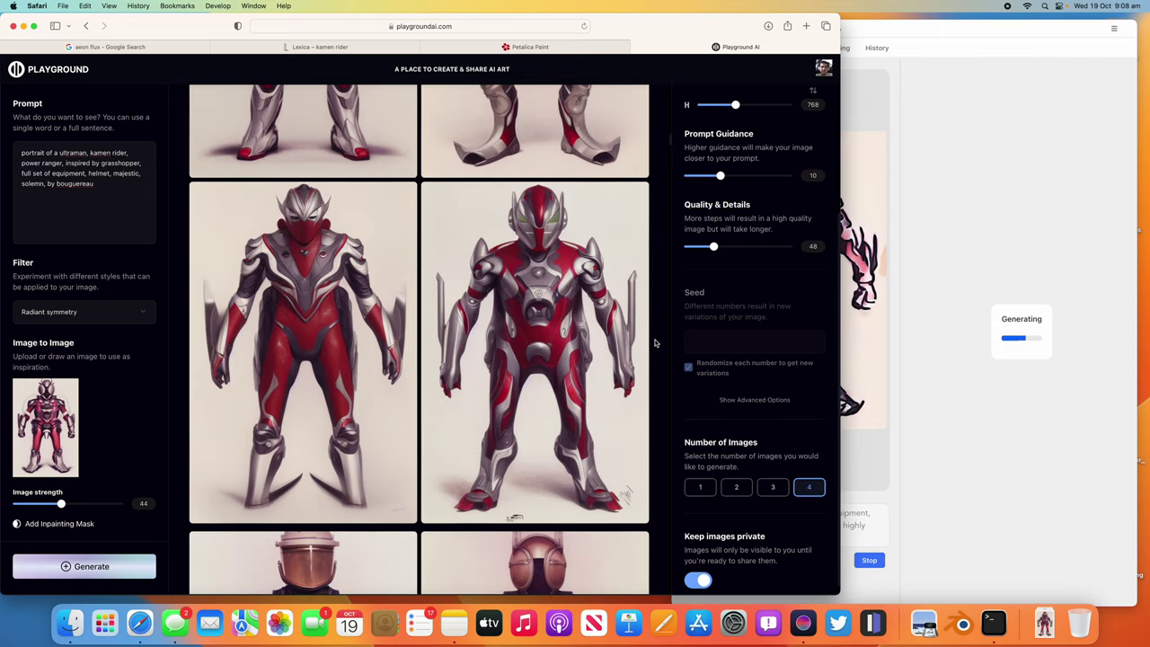
scroll(477, 288, "down", 1)
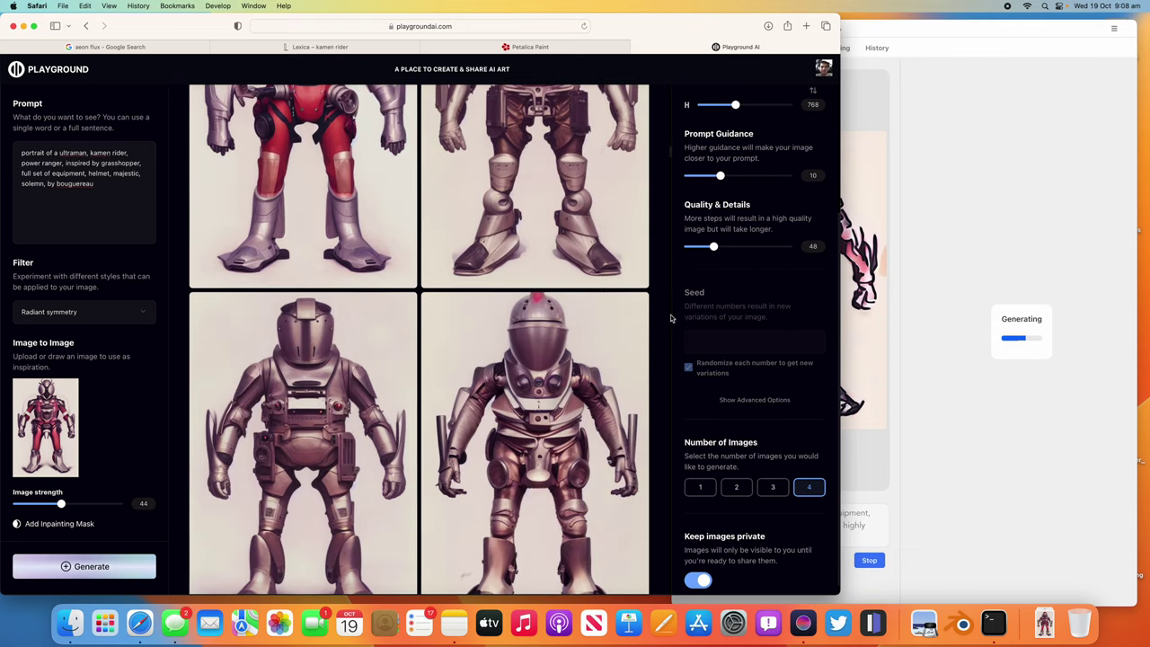
scroll(632, 356, "down", 3)
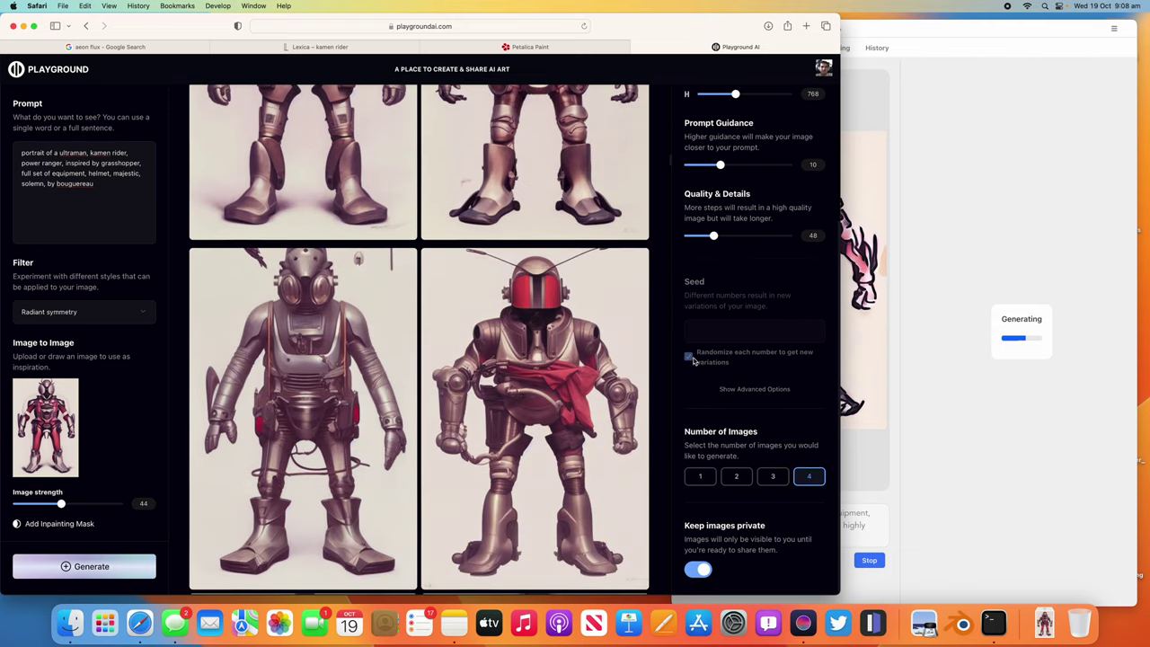
scroll(643, 358, "down", 3)
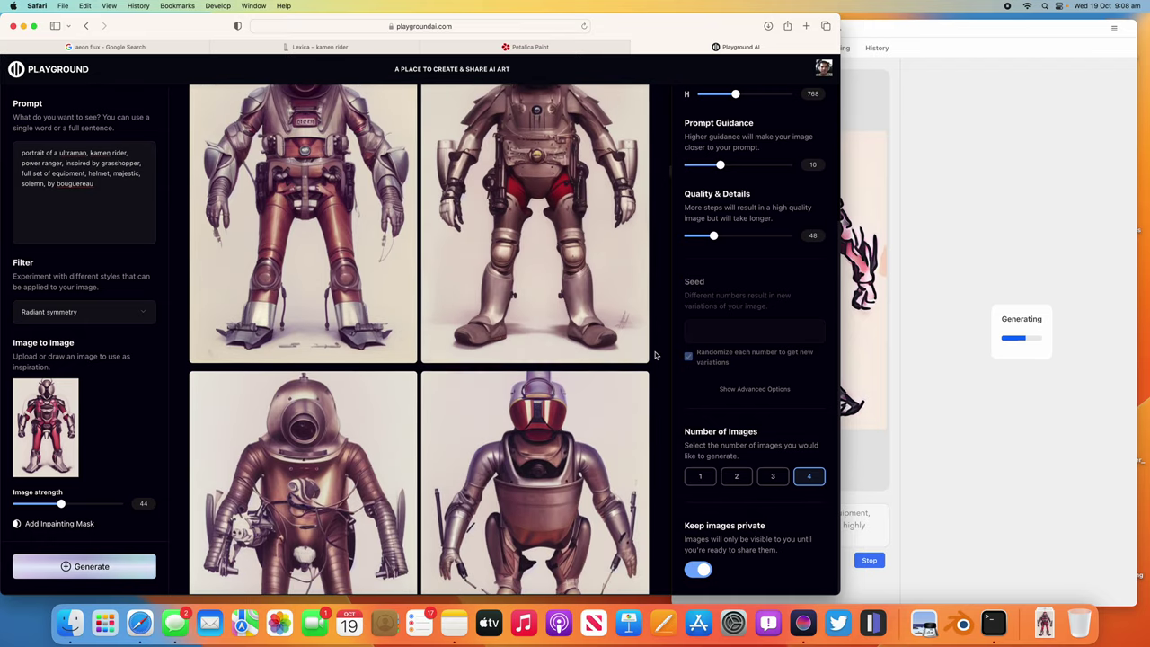
scroll(655, 356, "down", 15)
scroll(611, 363, "down", 10)
scroll(620, 365, "down", 5)
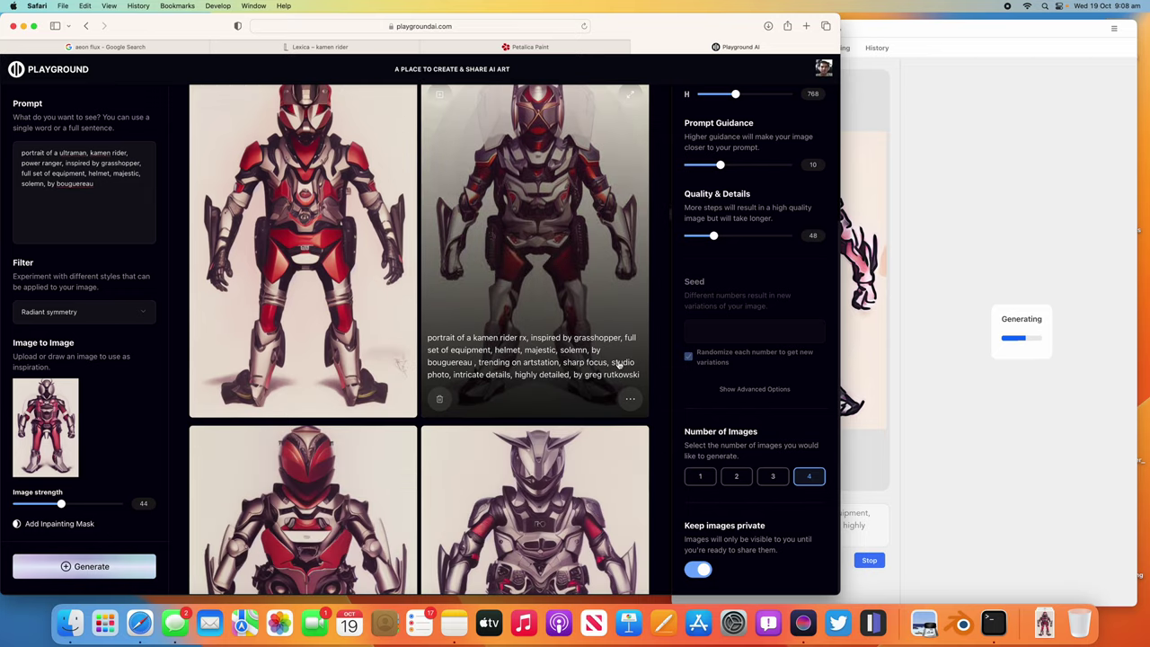
scroll(578, 352, "down", 10)
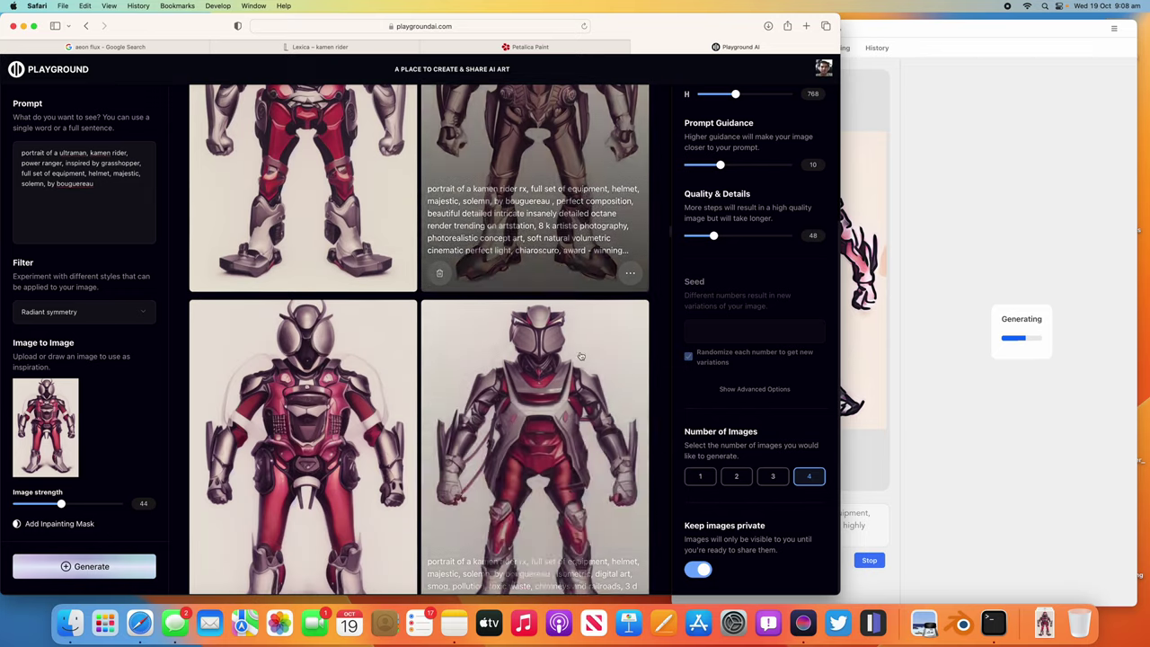
scroll(581, 356, "up", 10)
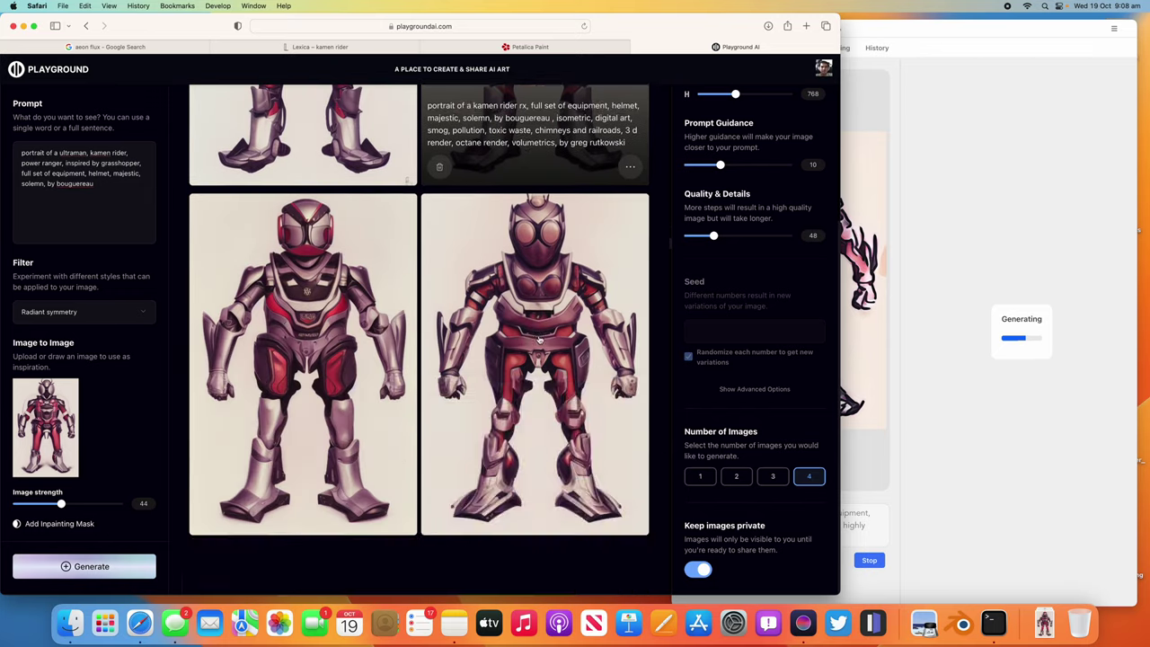
scroll(659, 318, "down", 2)
scroll(665, 329, "down", 5)
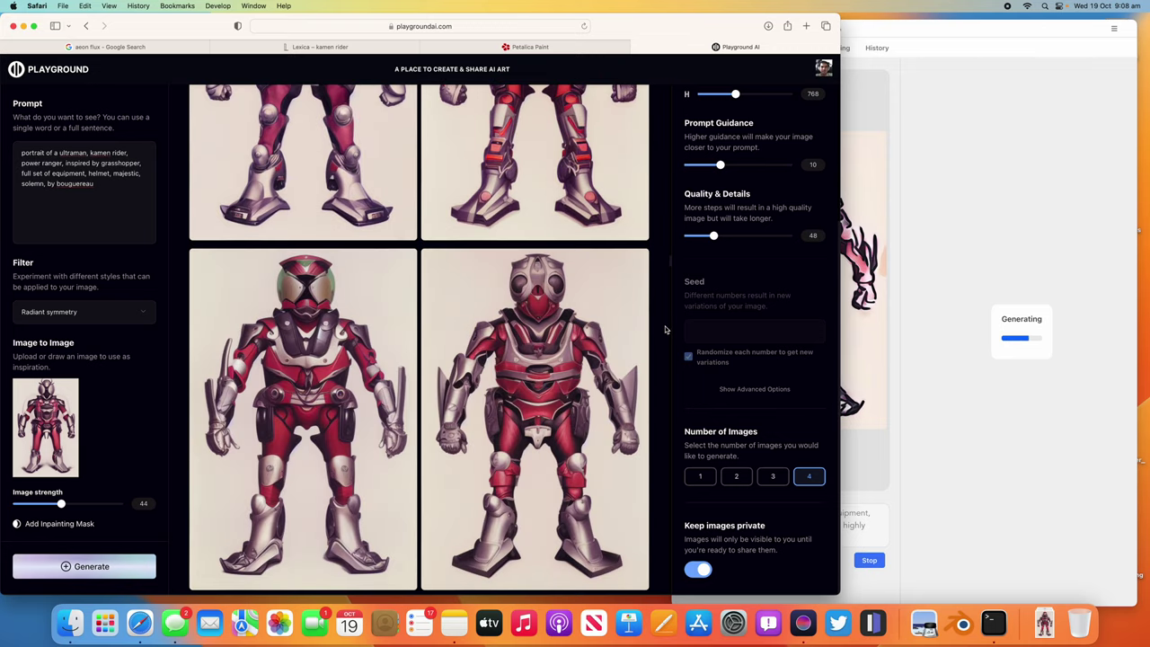
scroll(665, 329, "down", 1)
Widen and reposition the browser window, and examine the earlier kamen rider rx and bionical power rangers images at a larger size.
left_click_drag(834, 18, 936, 18)
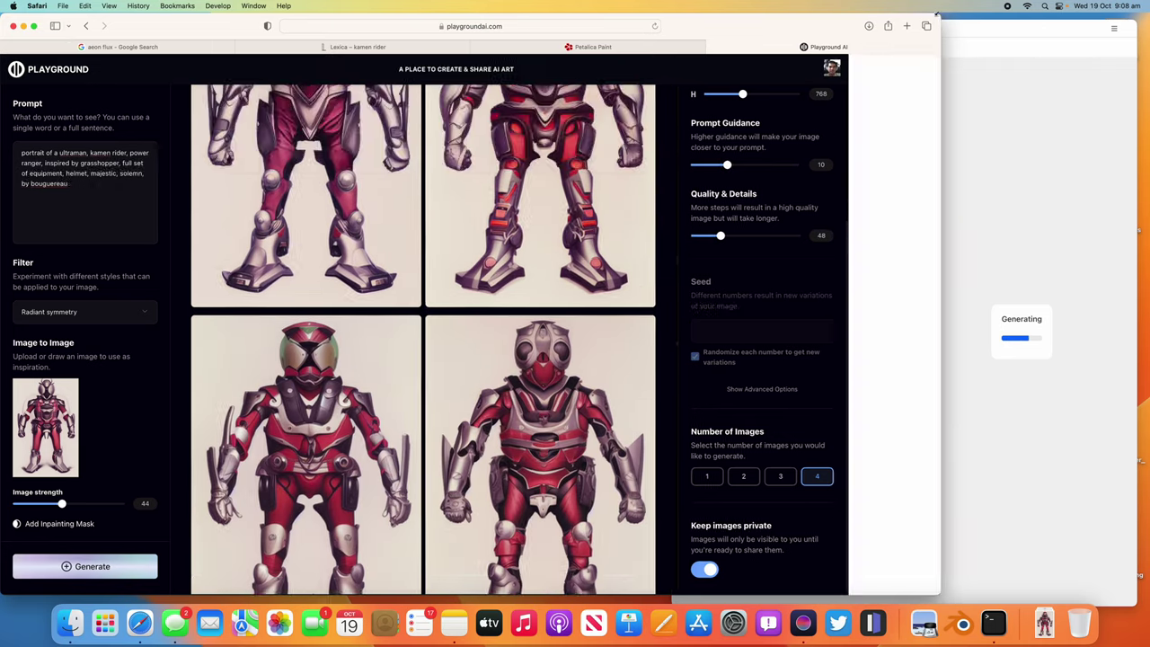
left_click_drag(719, 25, 759, 25)
scroll(781, 299, "down", 5)
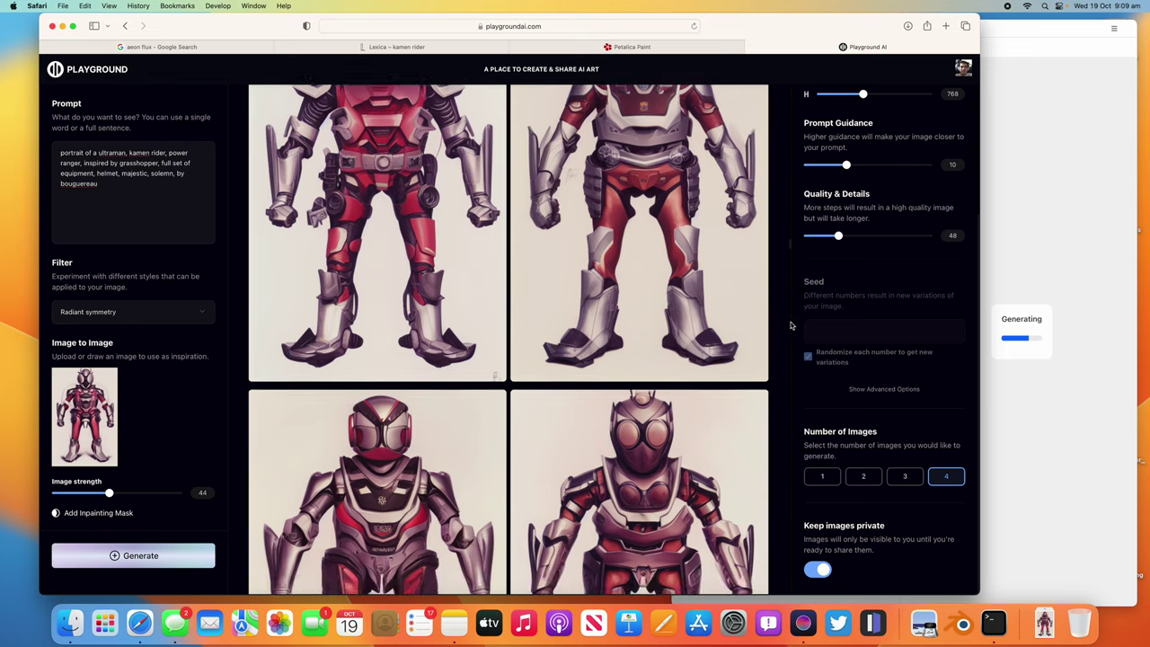
scroll(786, 324, "down", 10)
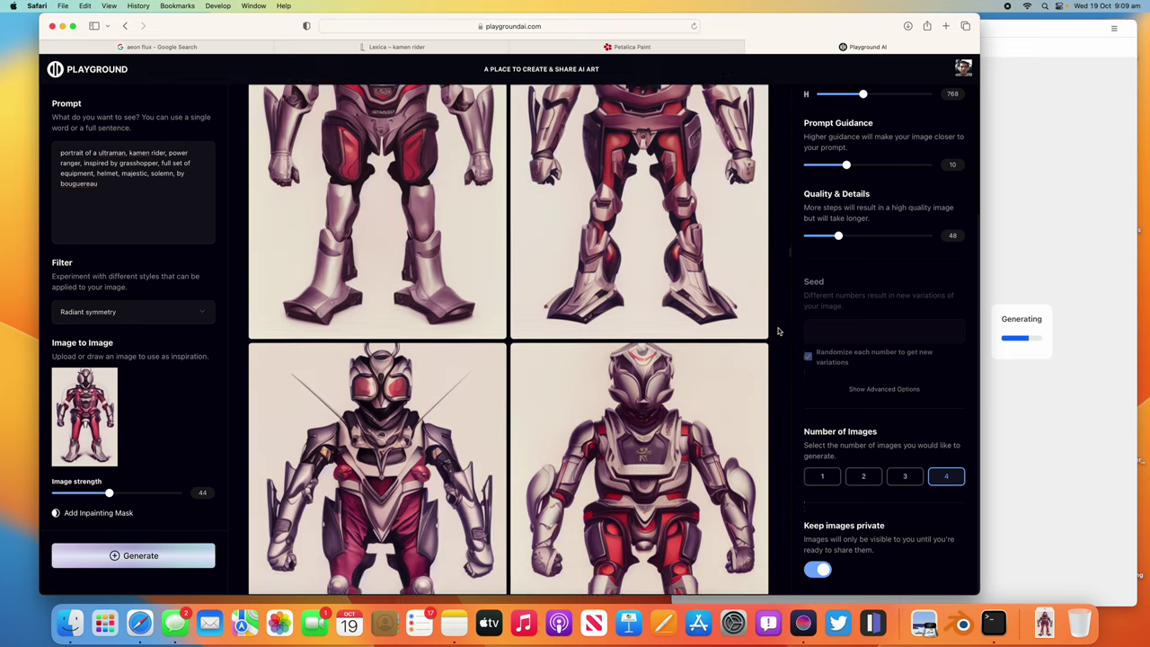
scroll(292, 372, "down", 15)
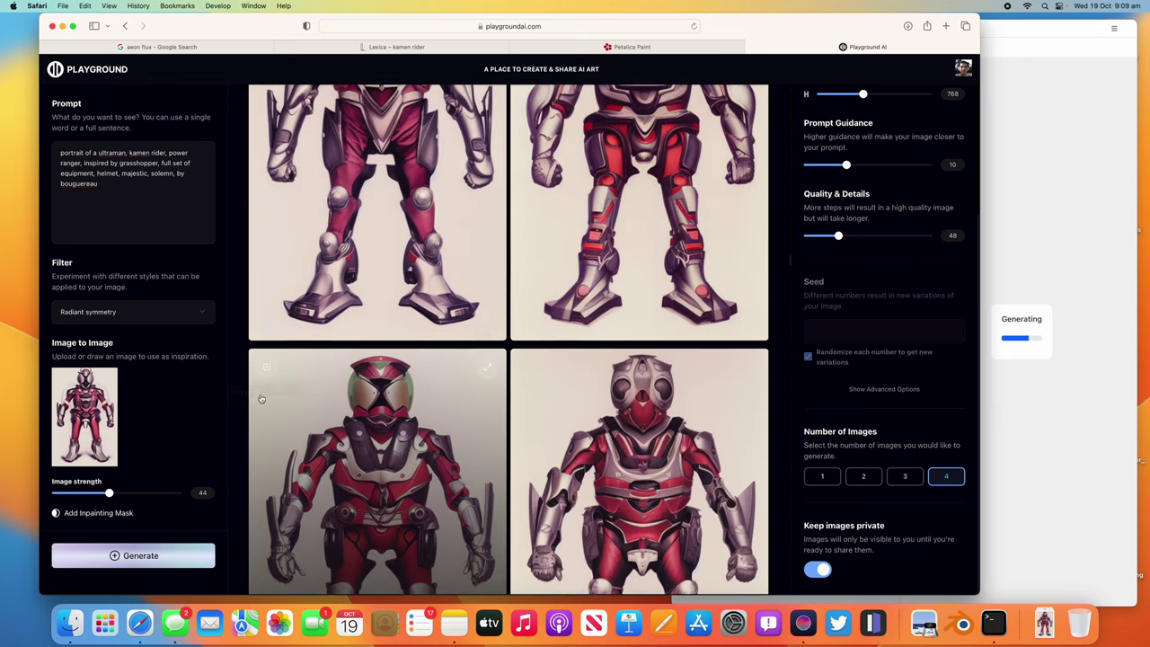
scroll(279, 368, "down", 5)
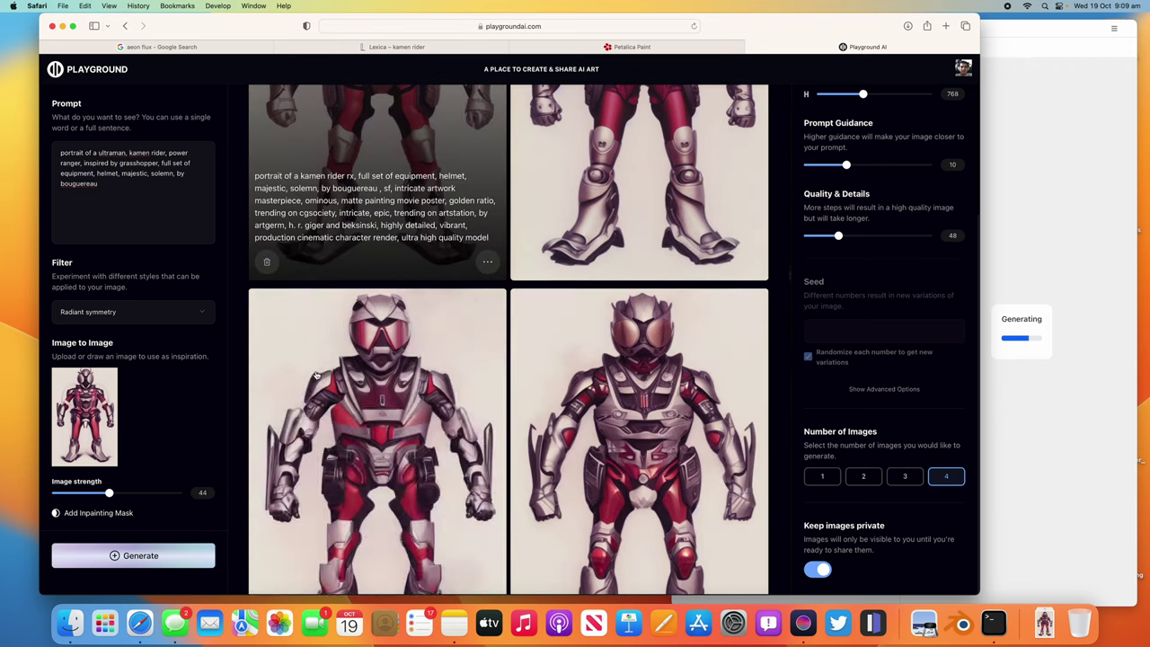
scroll(539, 377, "down", 15)
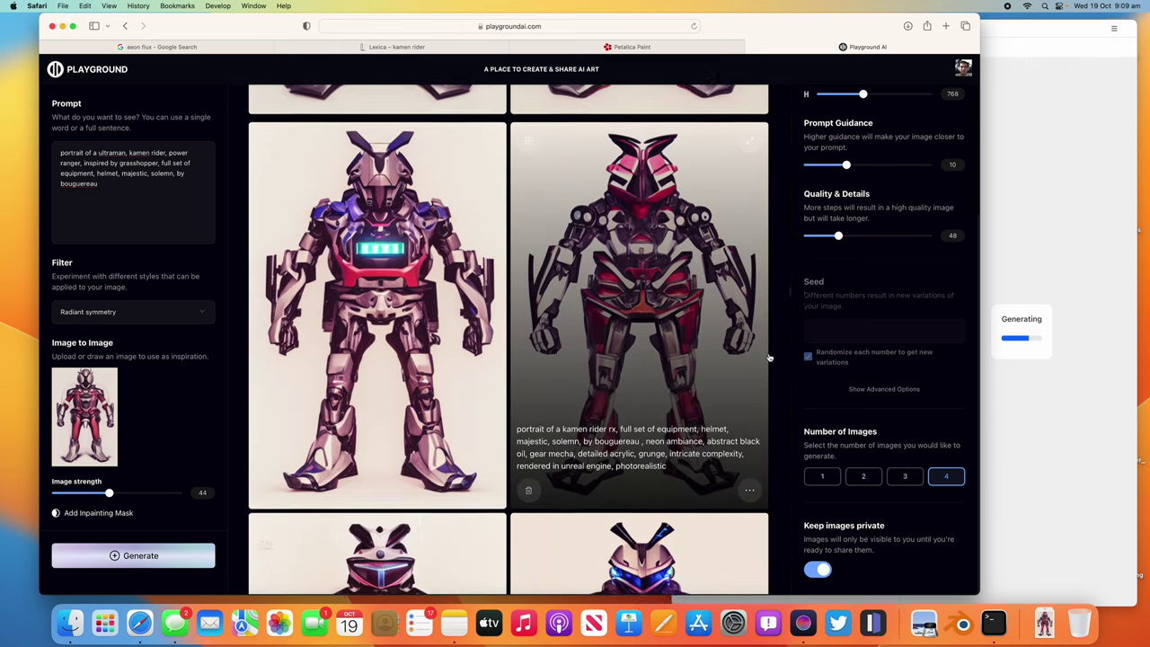
scroll(767, 356, "down", 15)
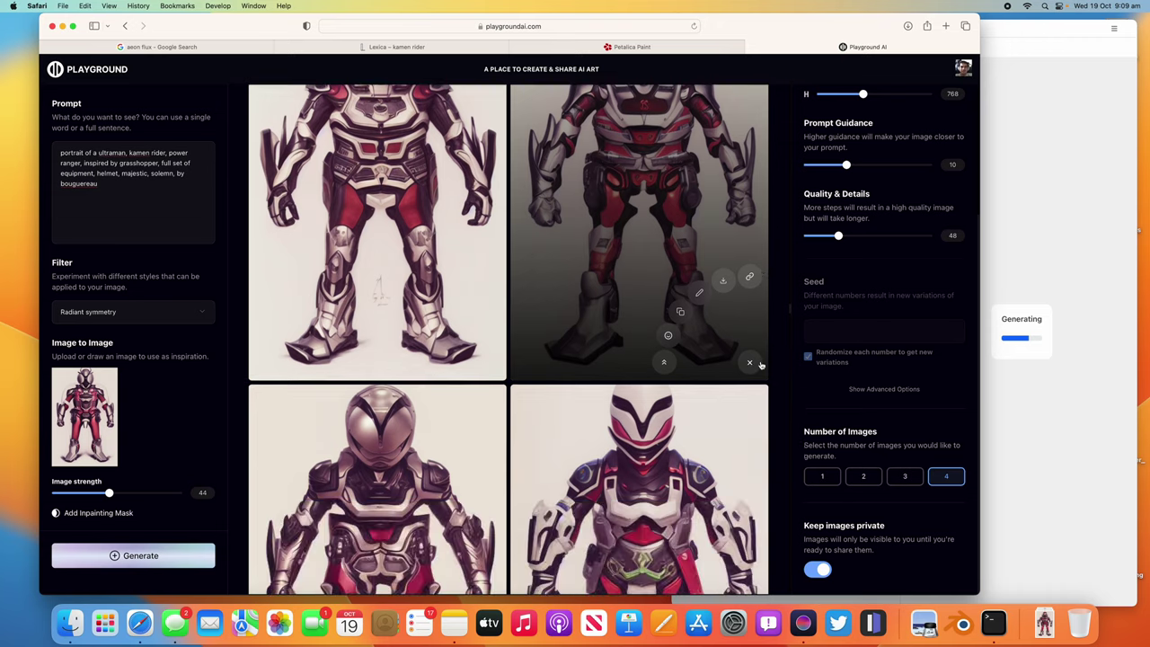
scroll(760, 366, "down", 15)
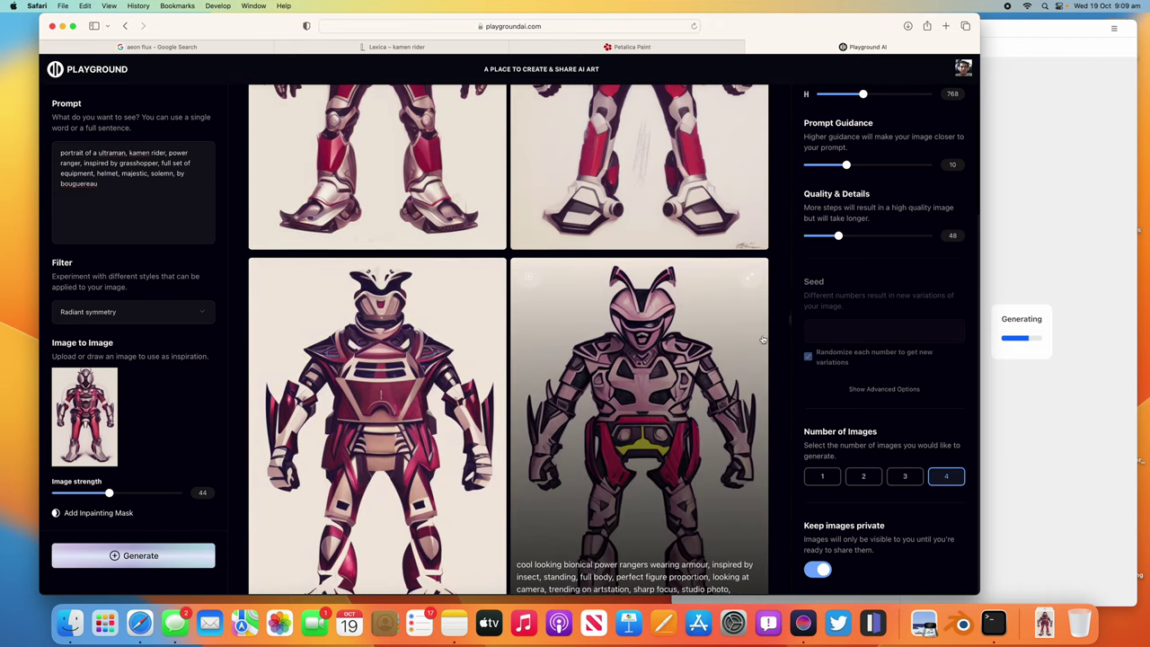